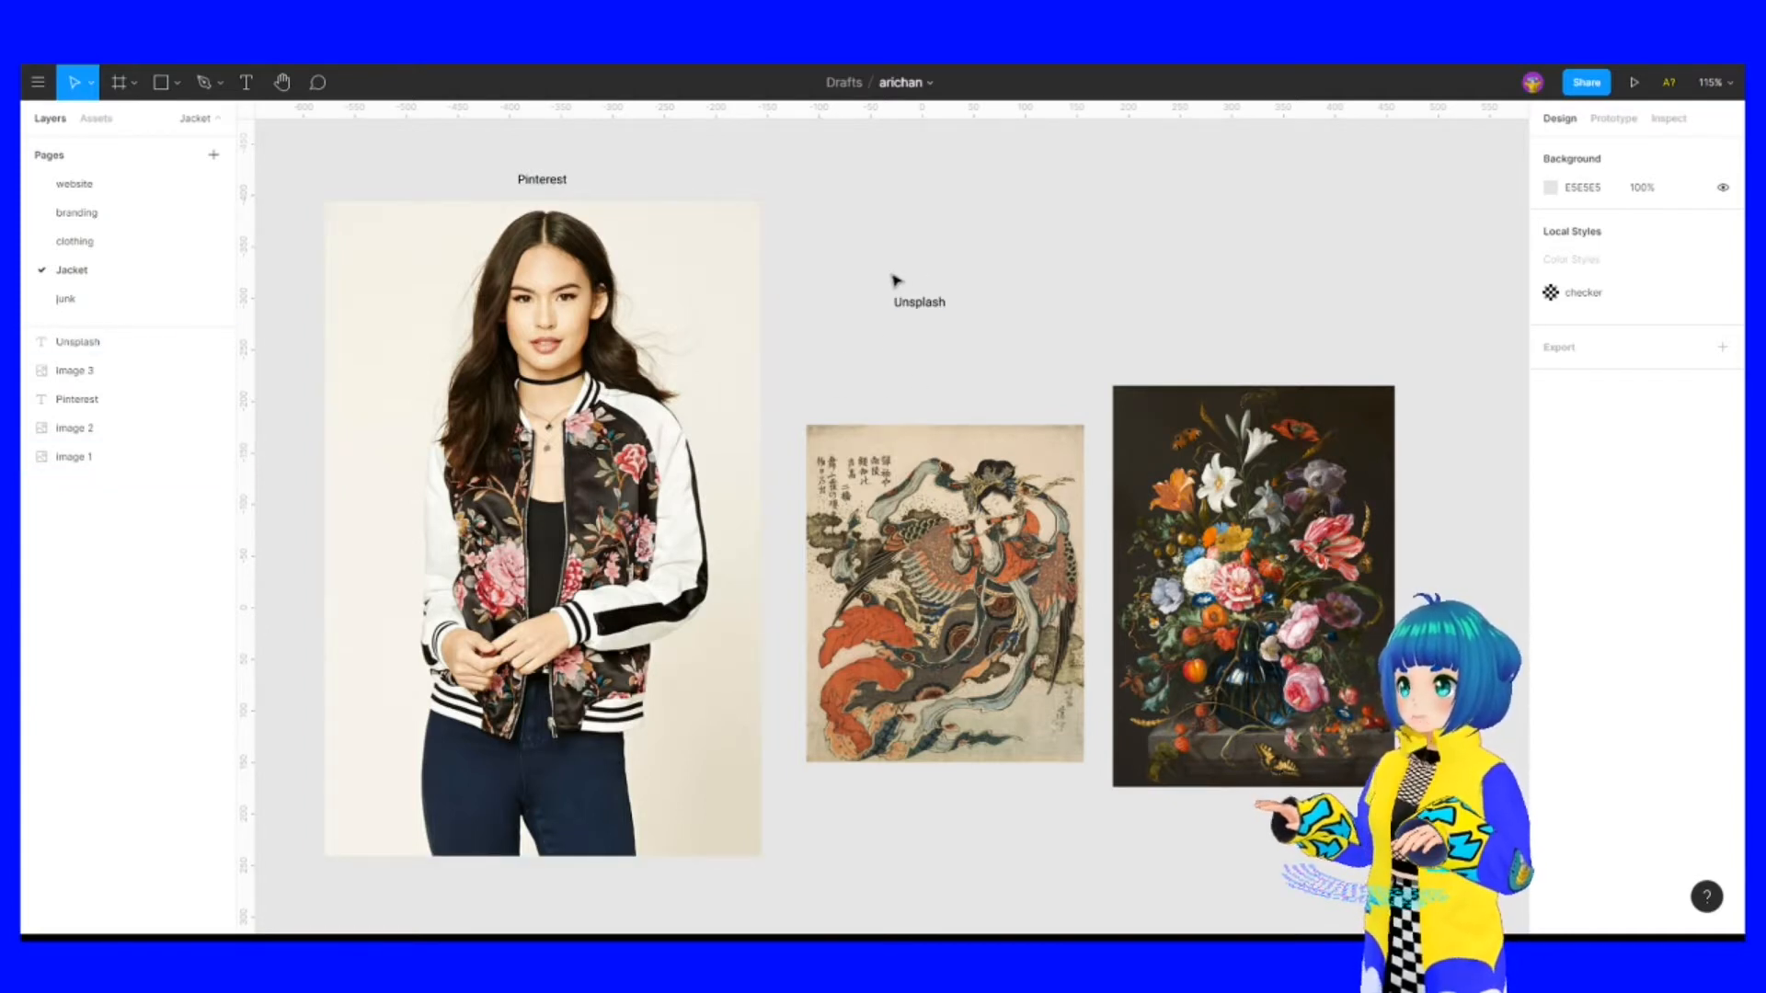
Examine the Pinterest jacket photo and the two Unsplash artworks on the Jacket page as design references
scroll(929, 304, "up", 1)
scroll(928, 304, "up", 5)
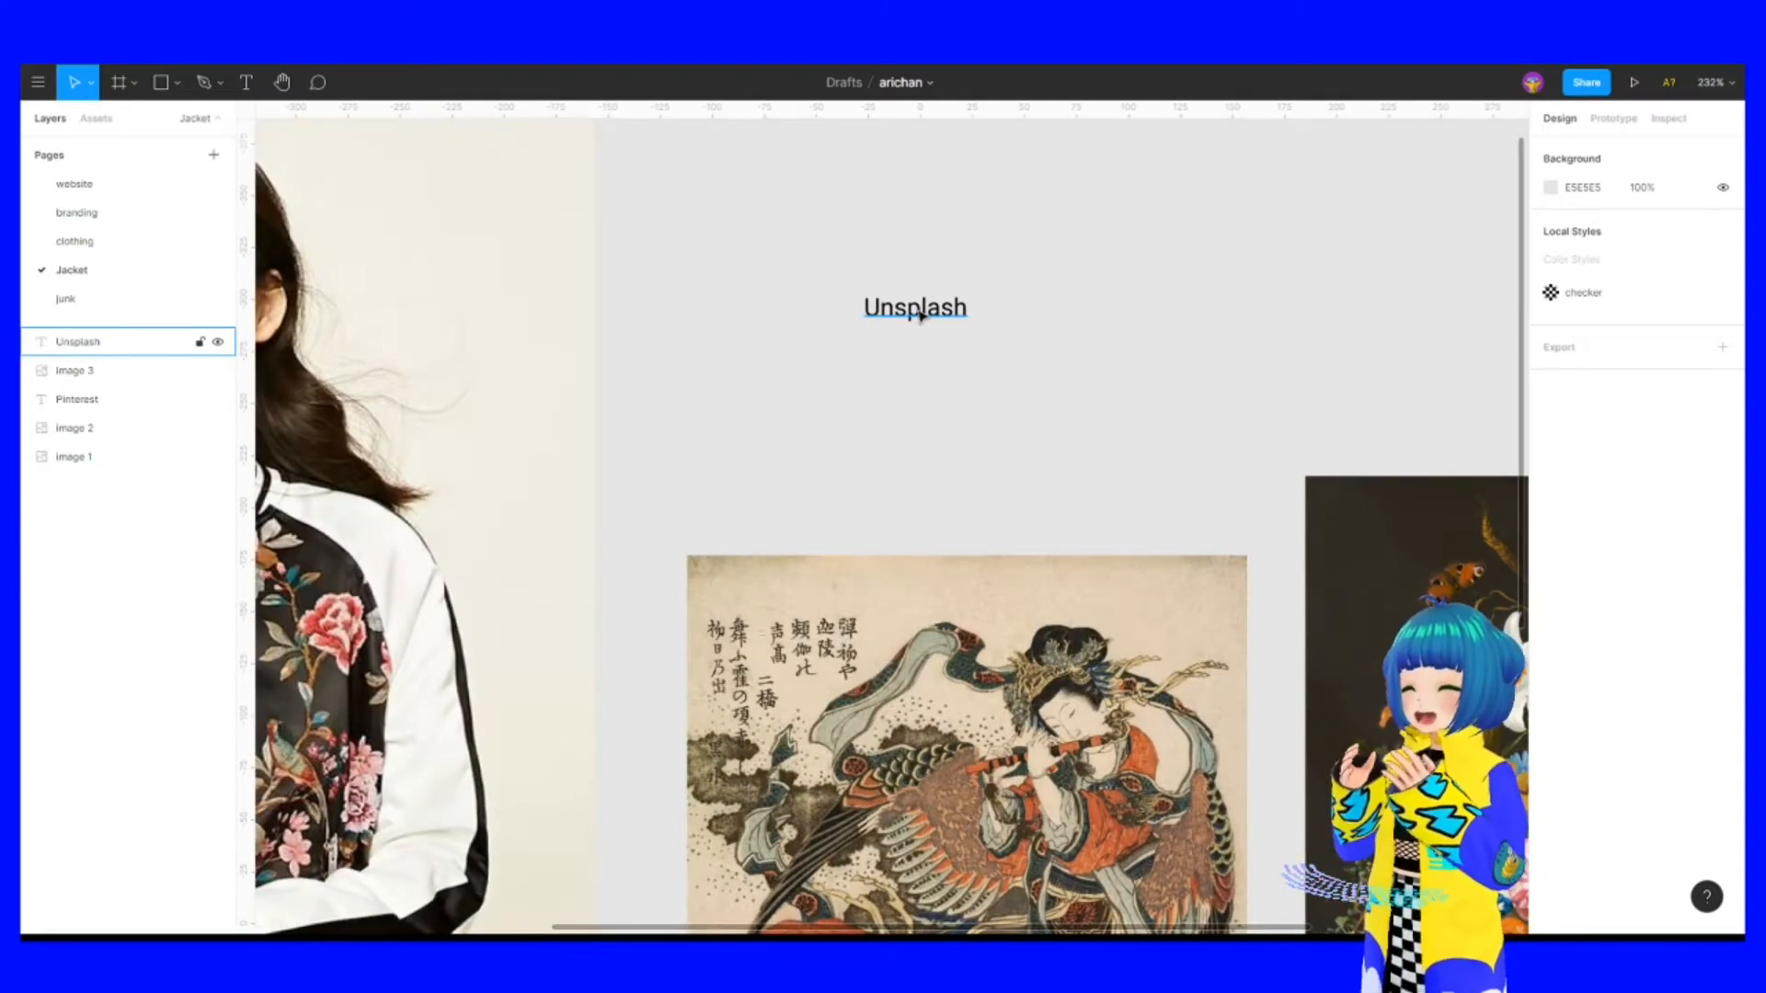
scroll(962, 426, "down", 3)
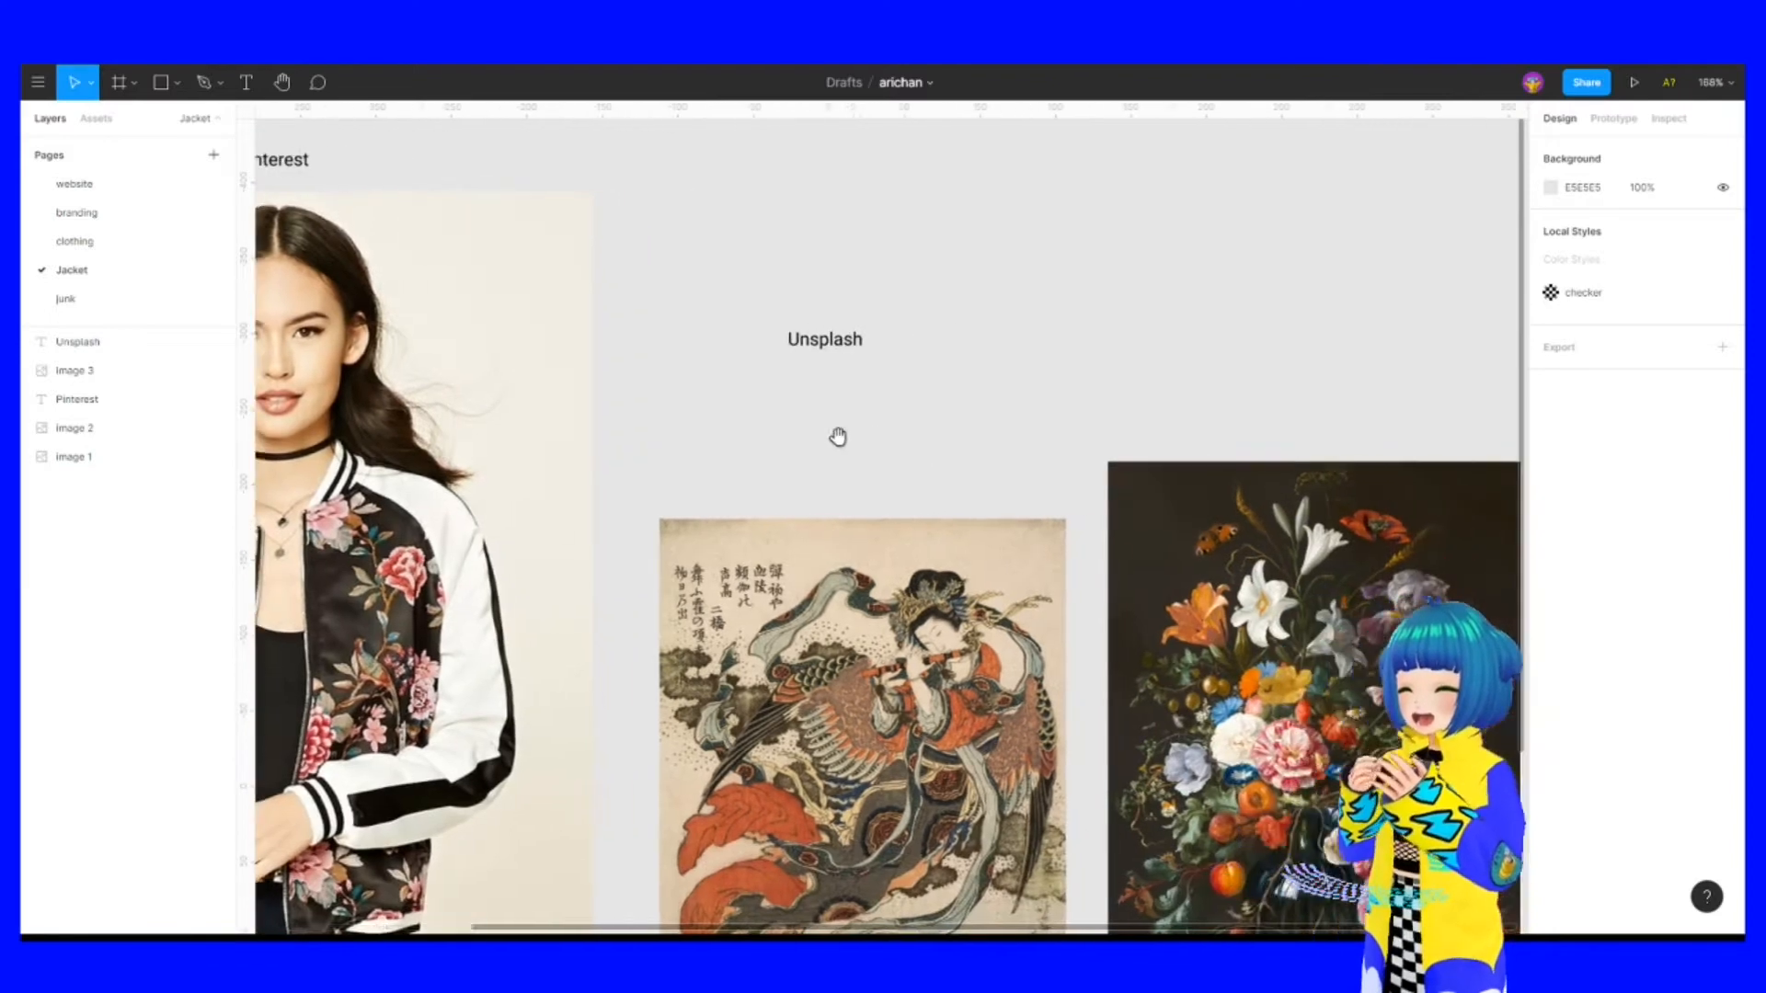
scroll(836, 437, "right", 4)
scroll(918, 505, "down", 2)
left_click(1053, 511)
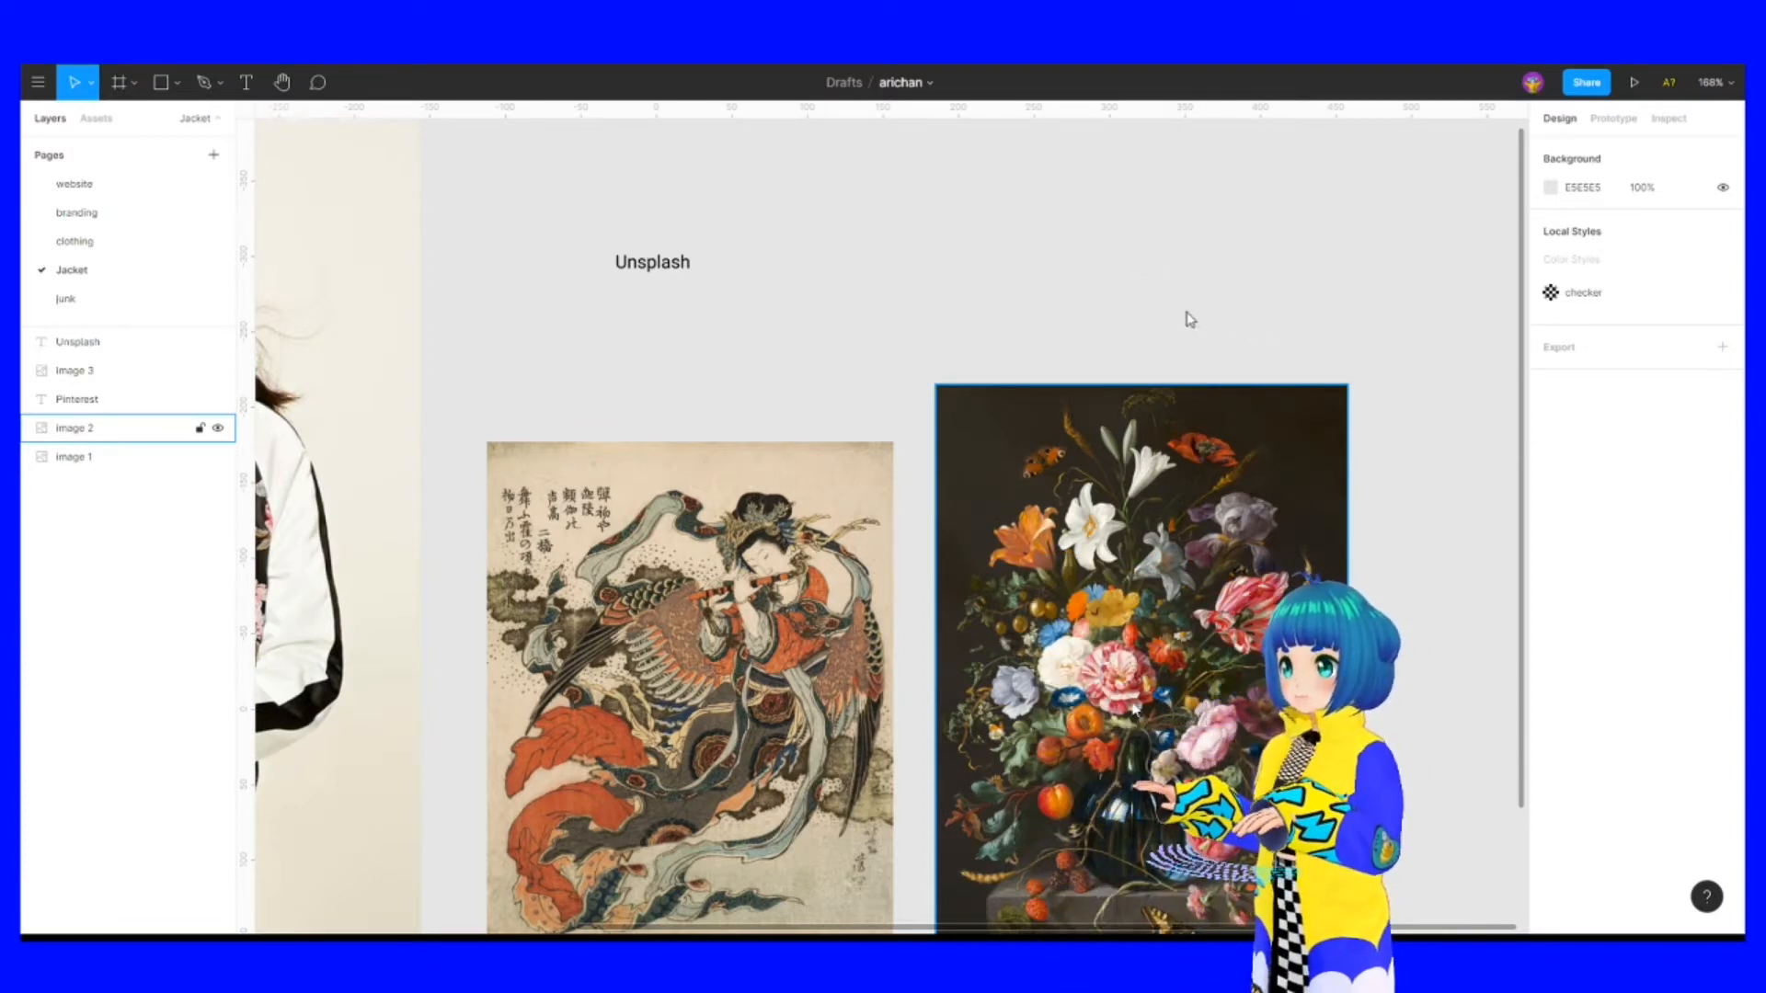
key("Escape")
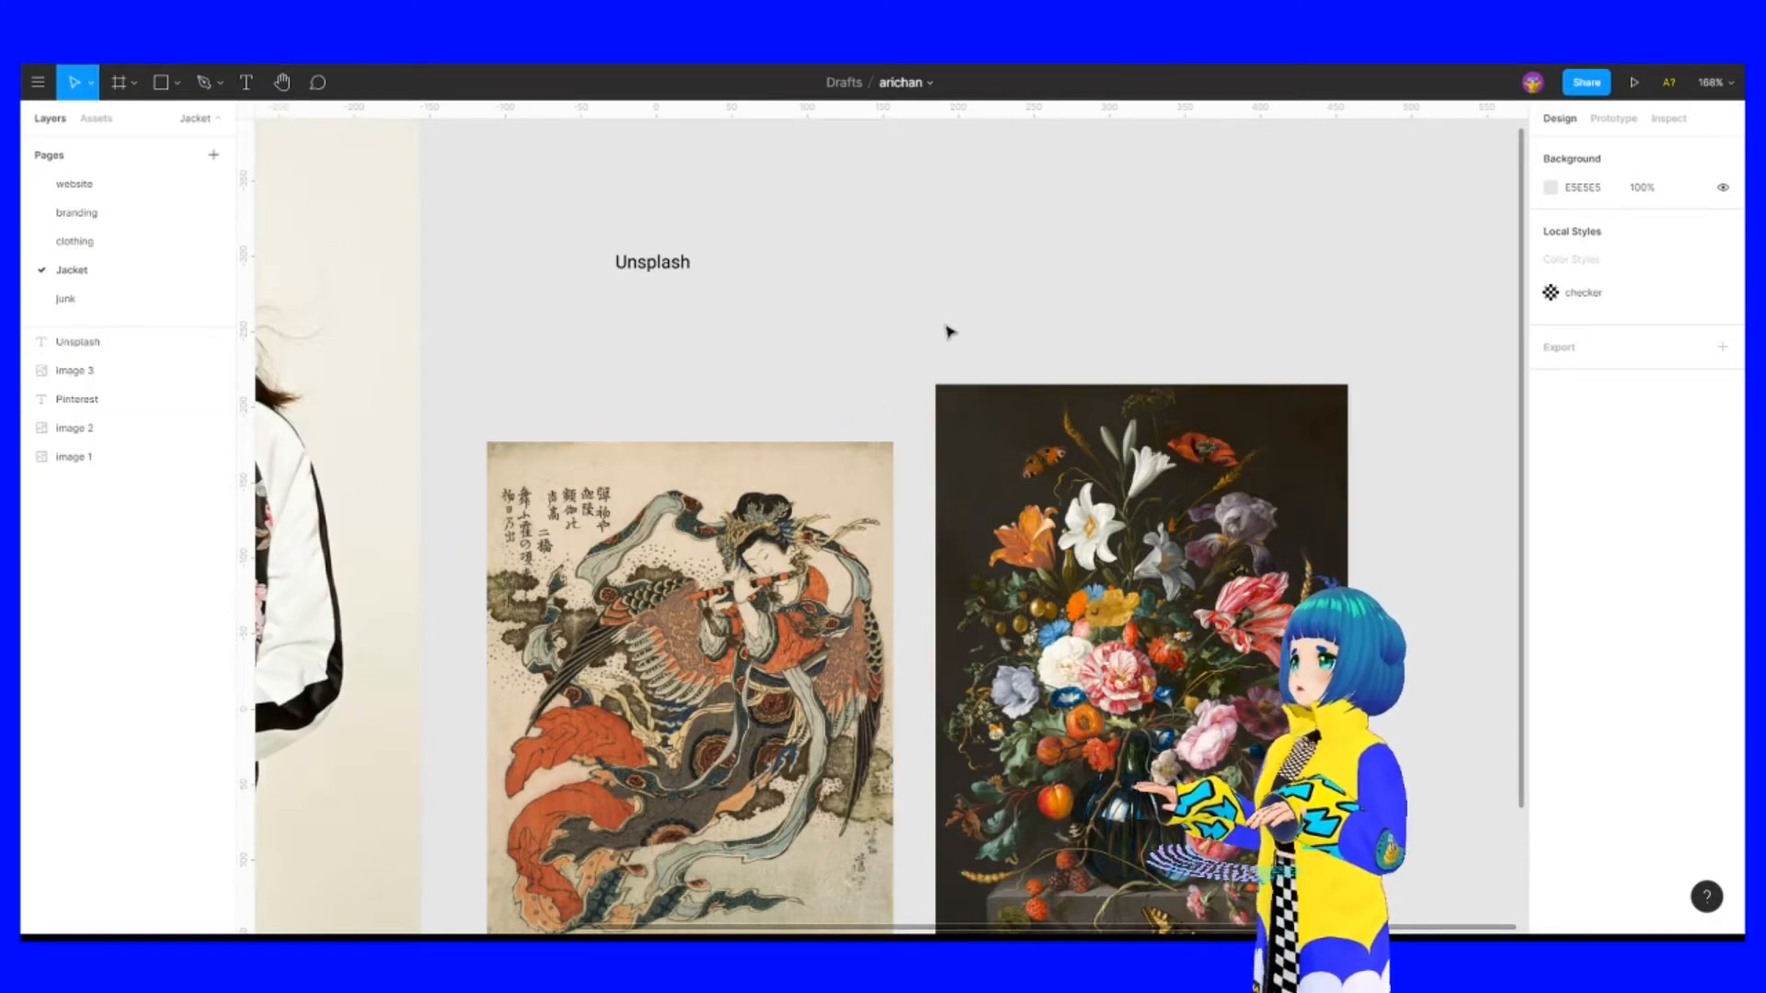
scroll(1108, 515, "down", 2)
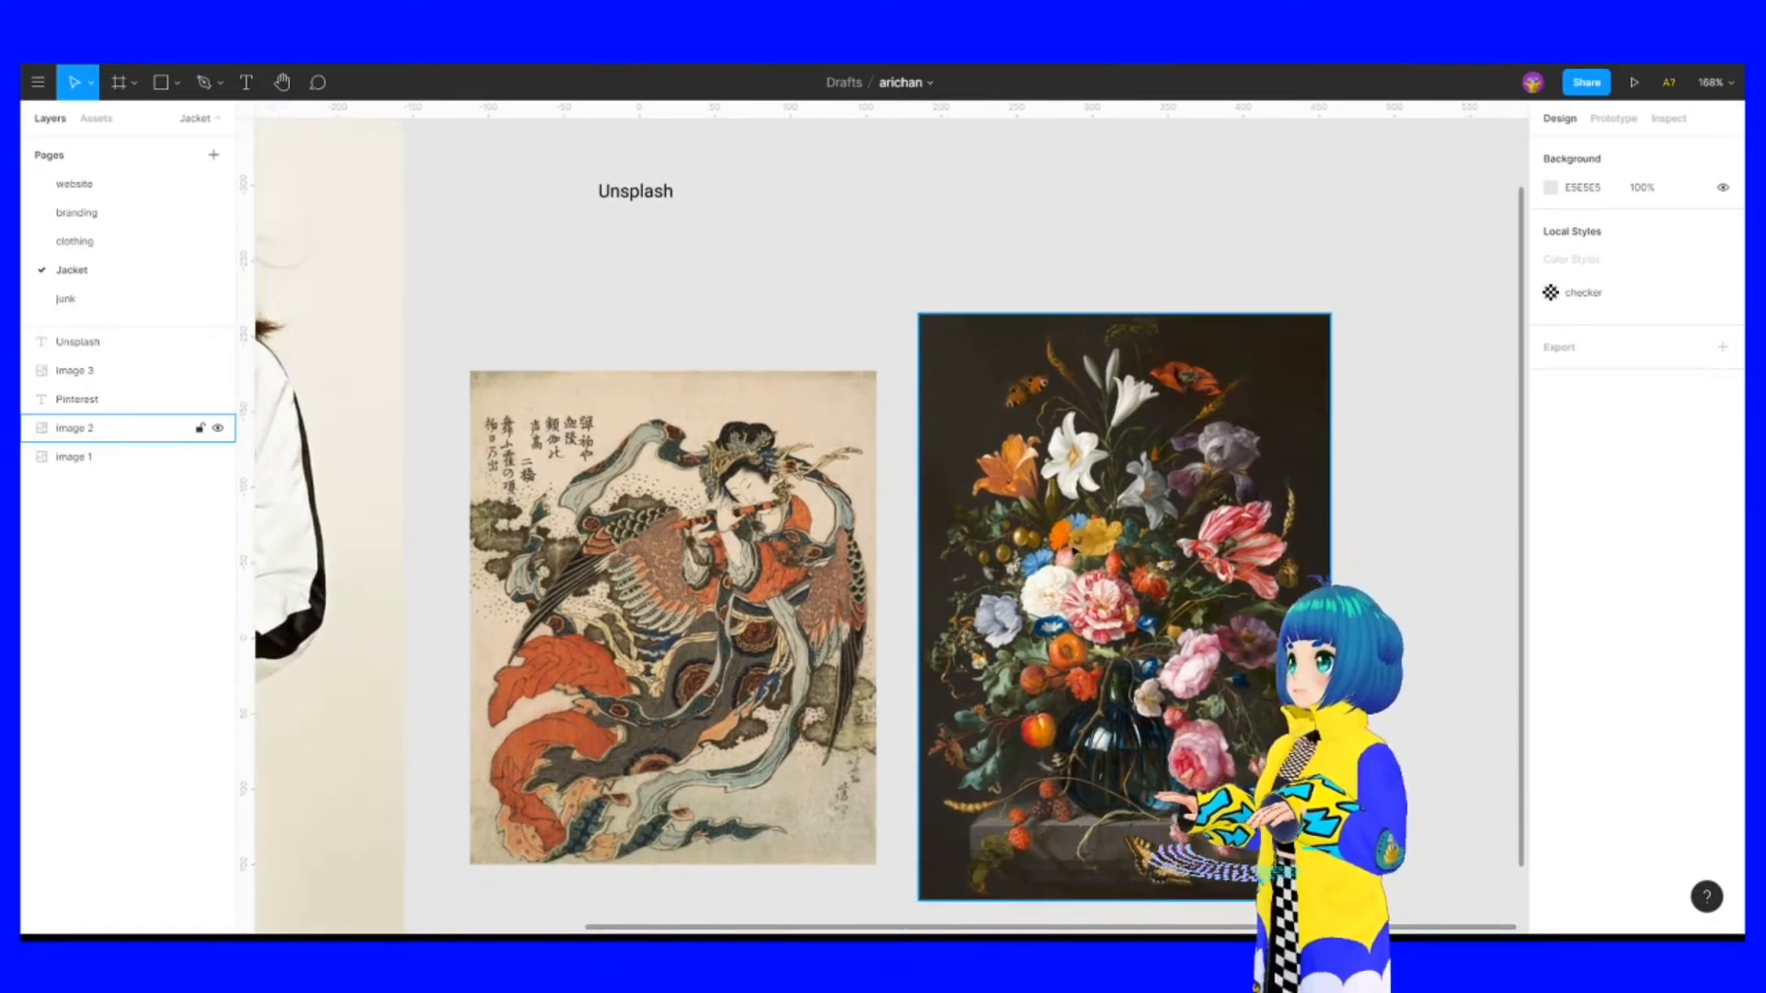
scroll(1074, 552, "down", 3)
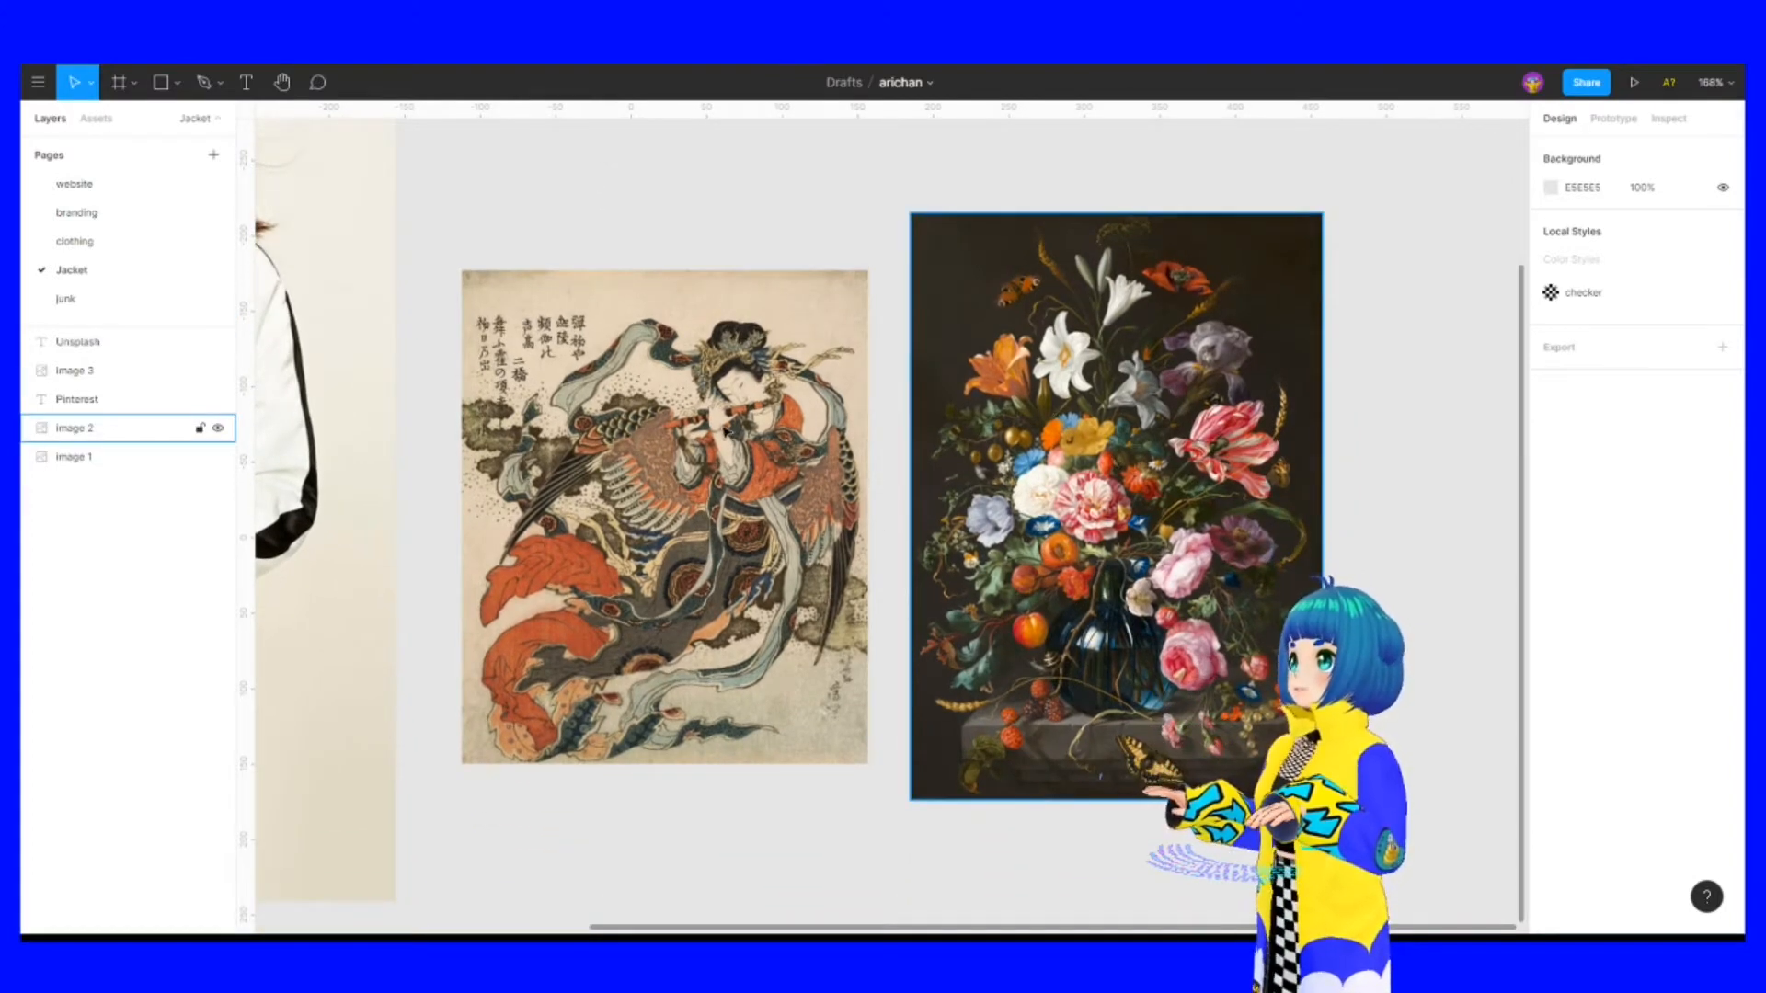
scroll(515, 263, "up", 1)
left_click(656, 416)
left_click(648, 229)
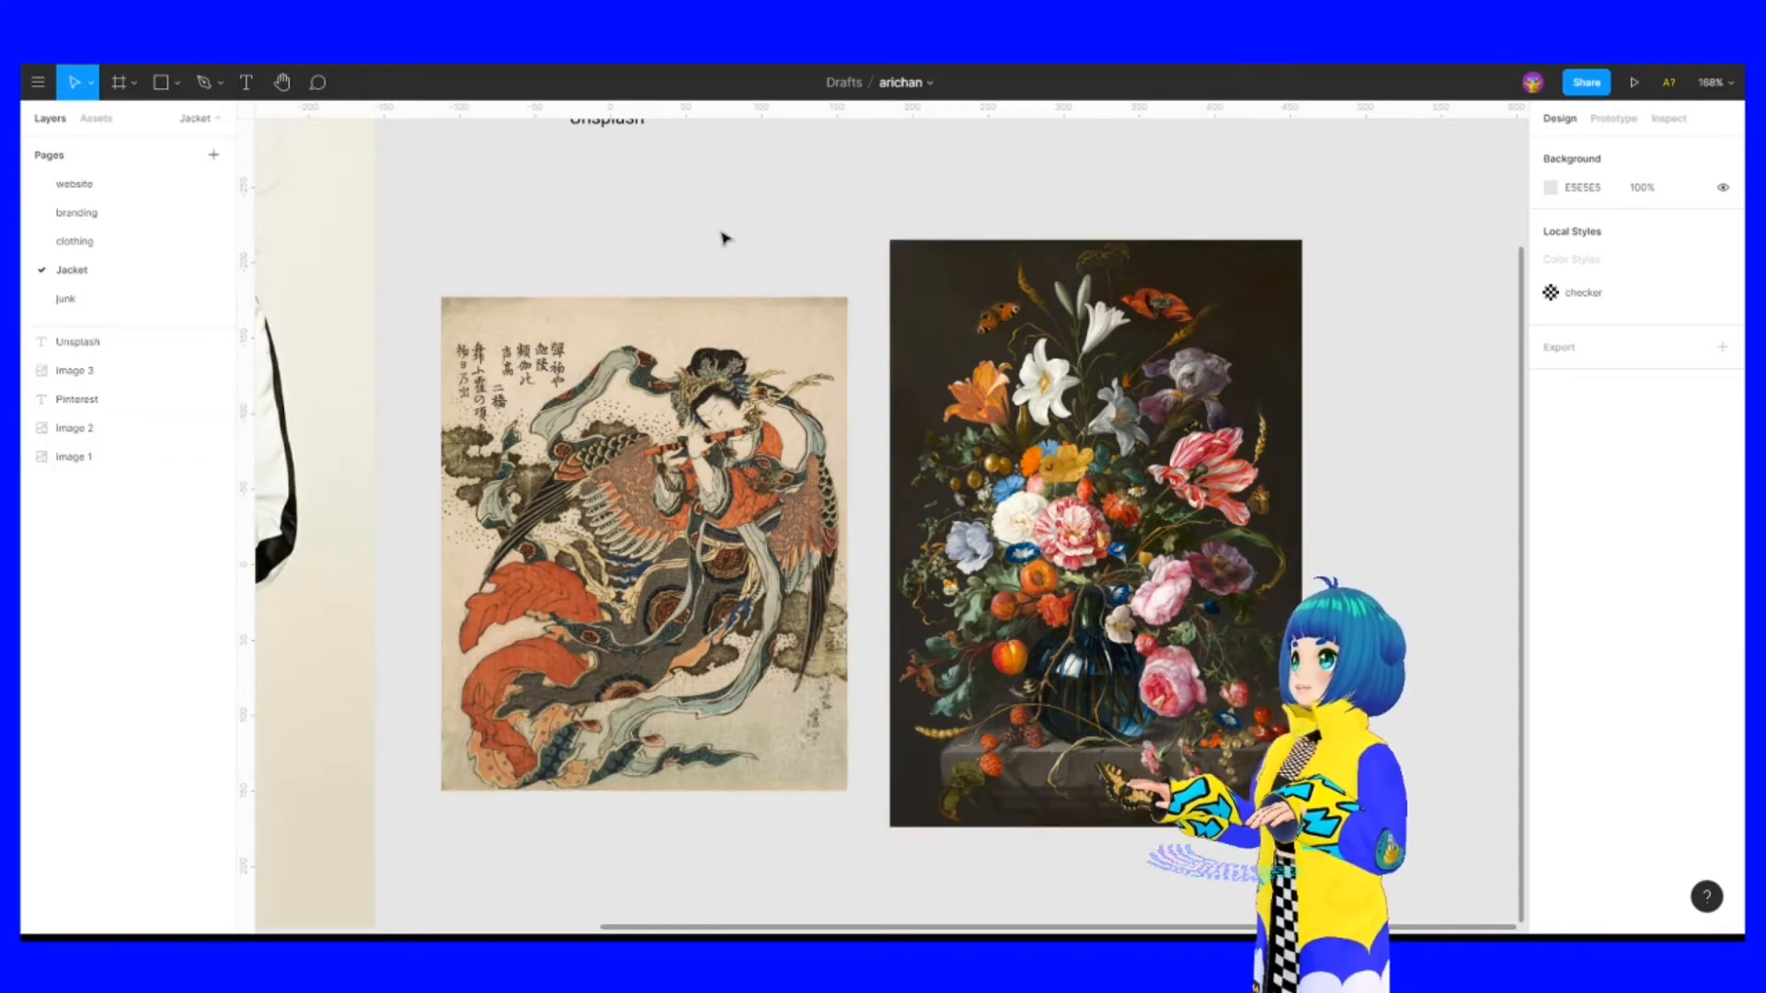
scroll(681, 258, "up", 2)
left_click(704, 504)
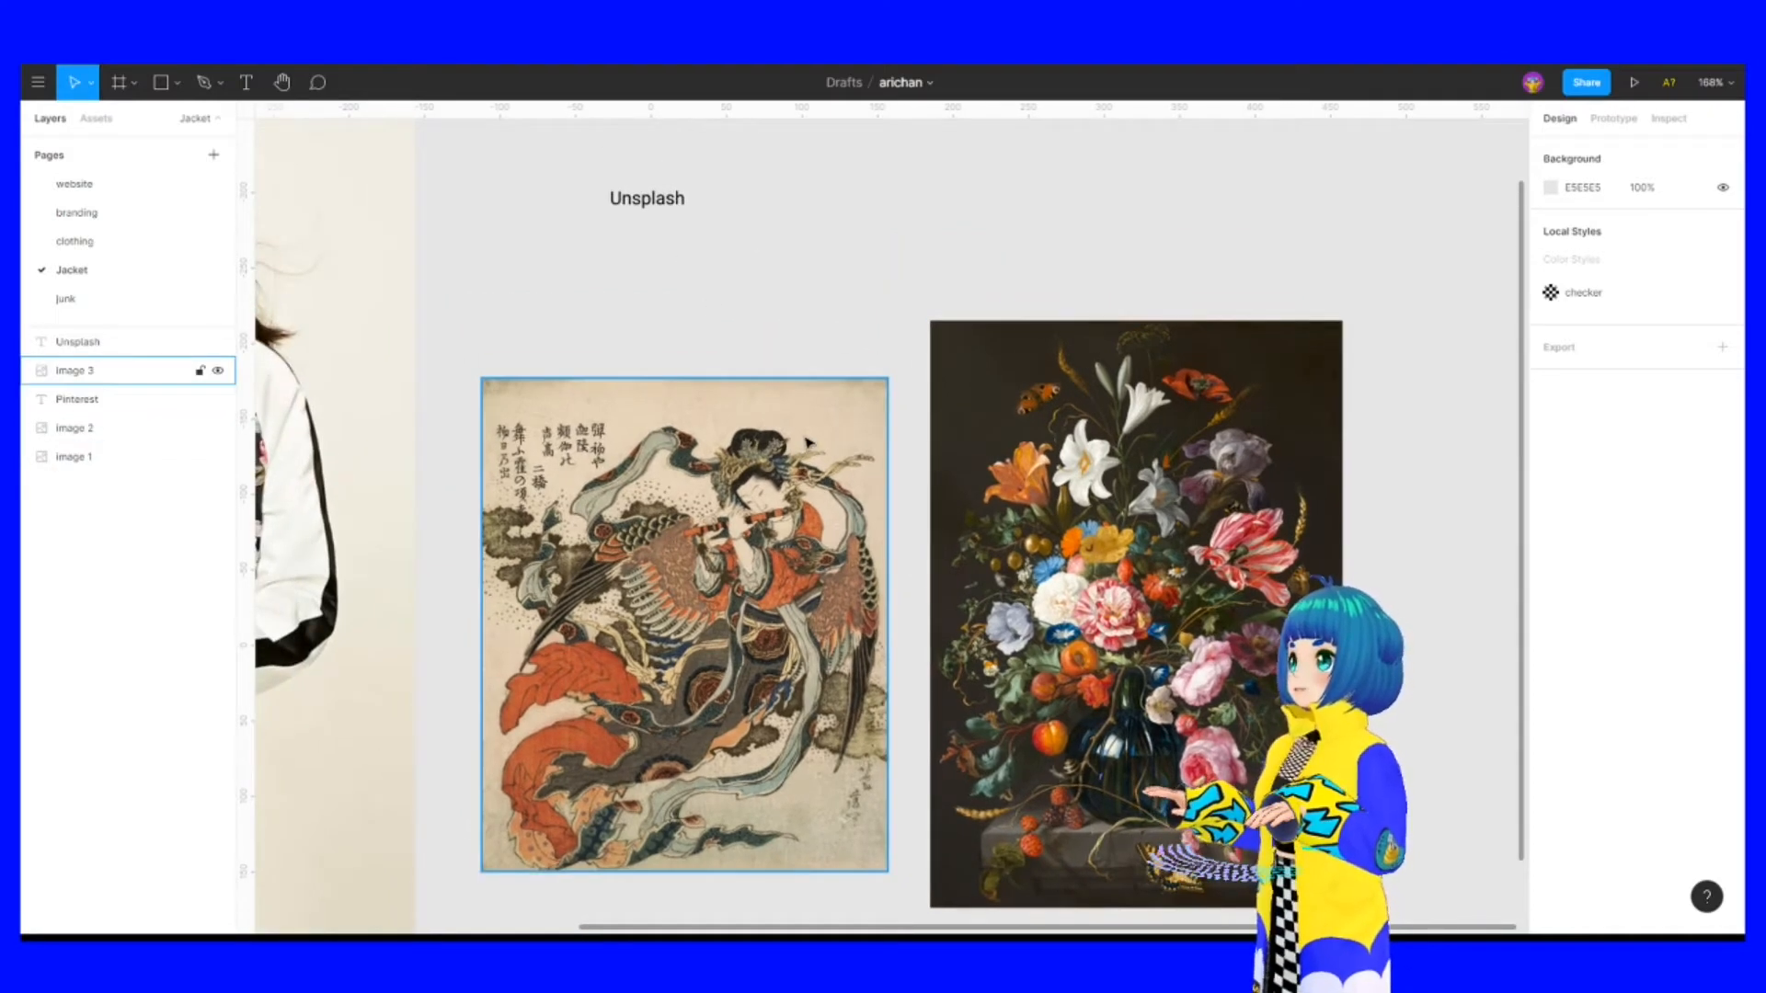
left_click(679, 302)
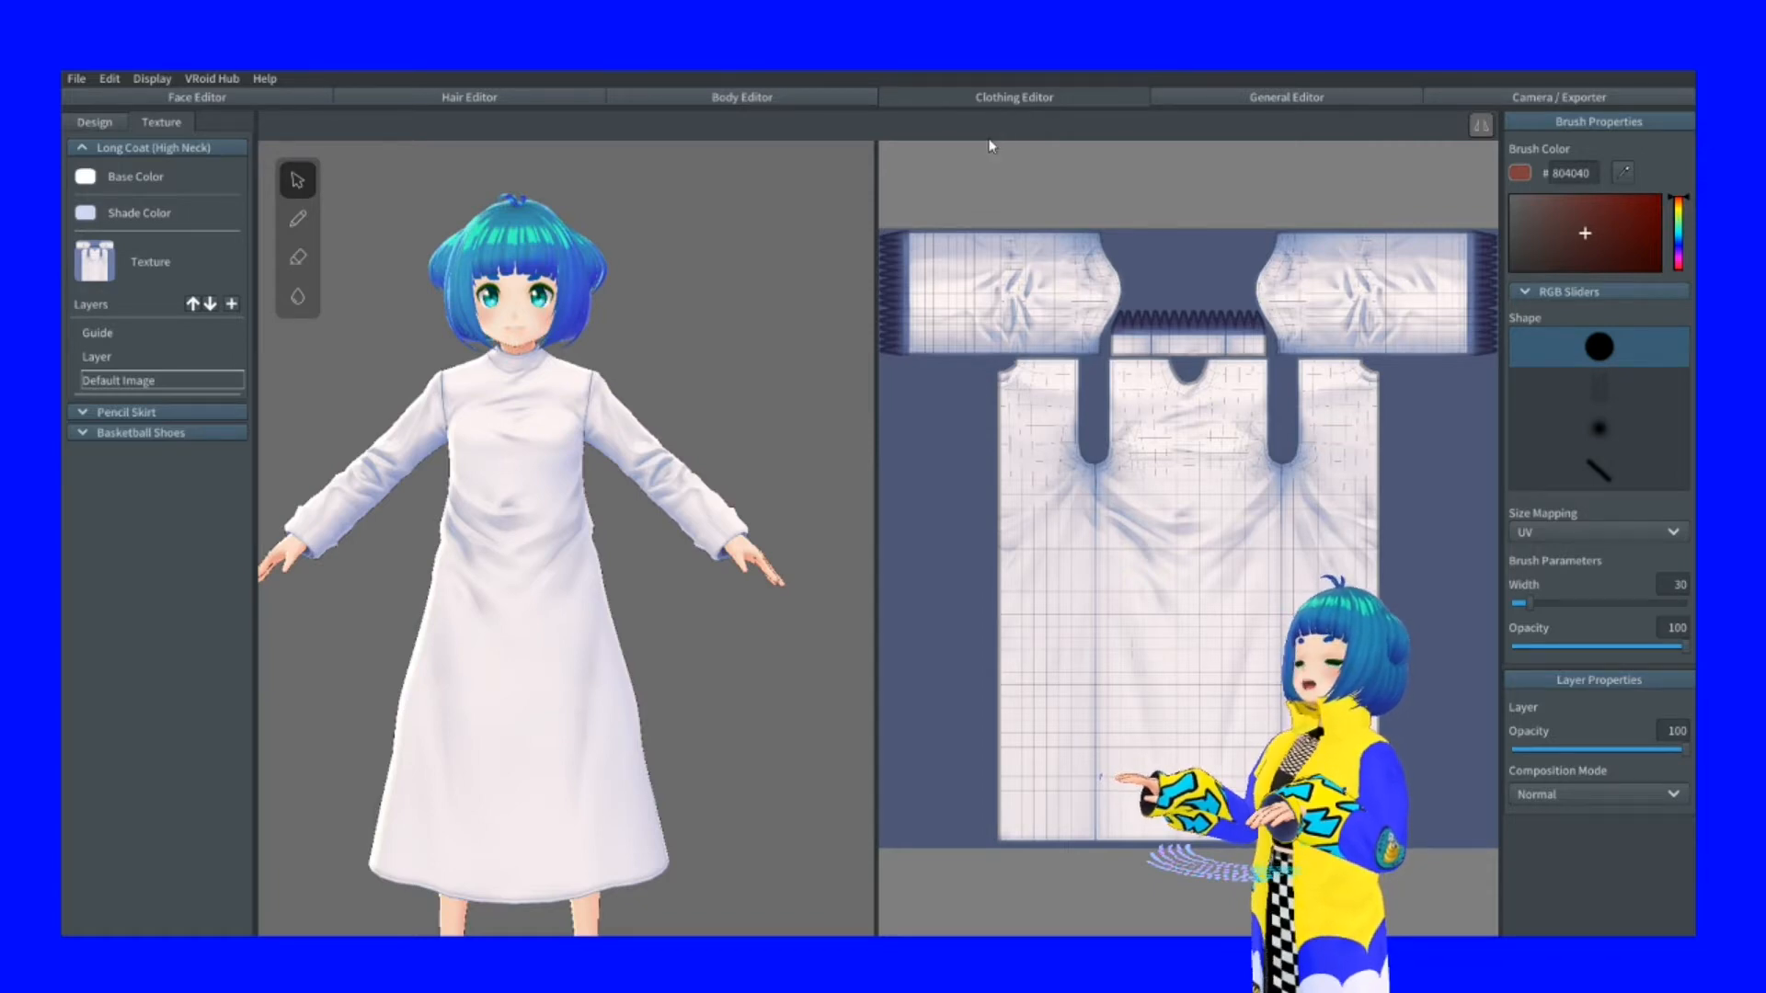
Switch to VRoid Studio and review the shoulder, sleeve, waist and hem design parameters of the Long Coat (High Neck) top
left_click(96, 123)
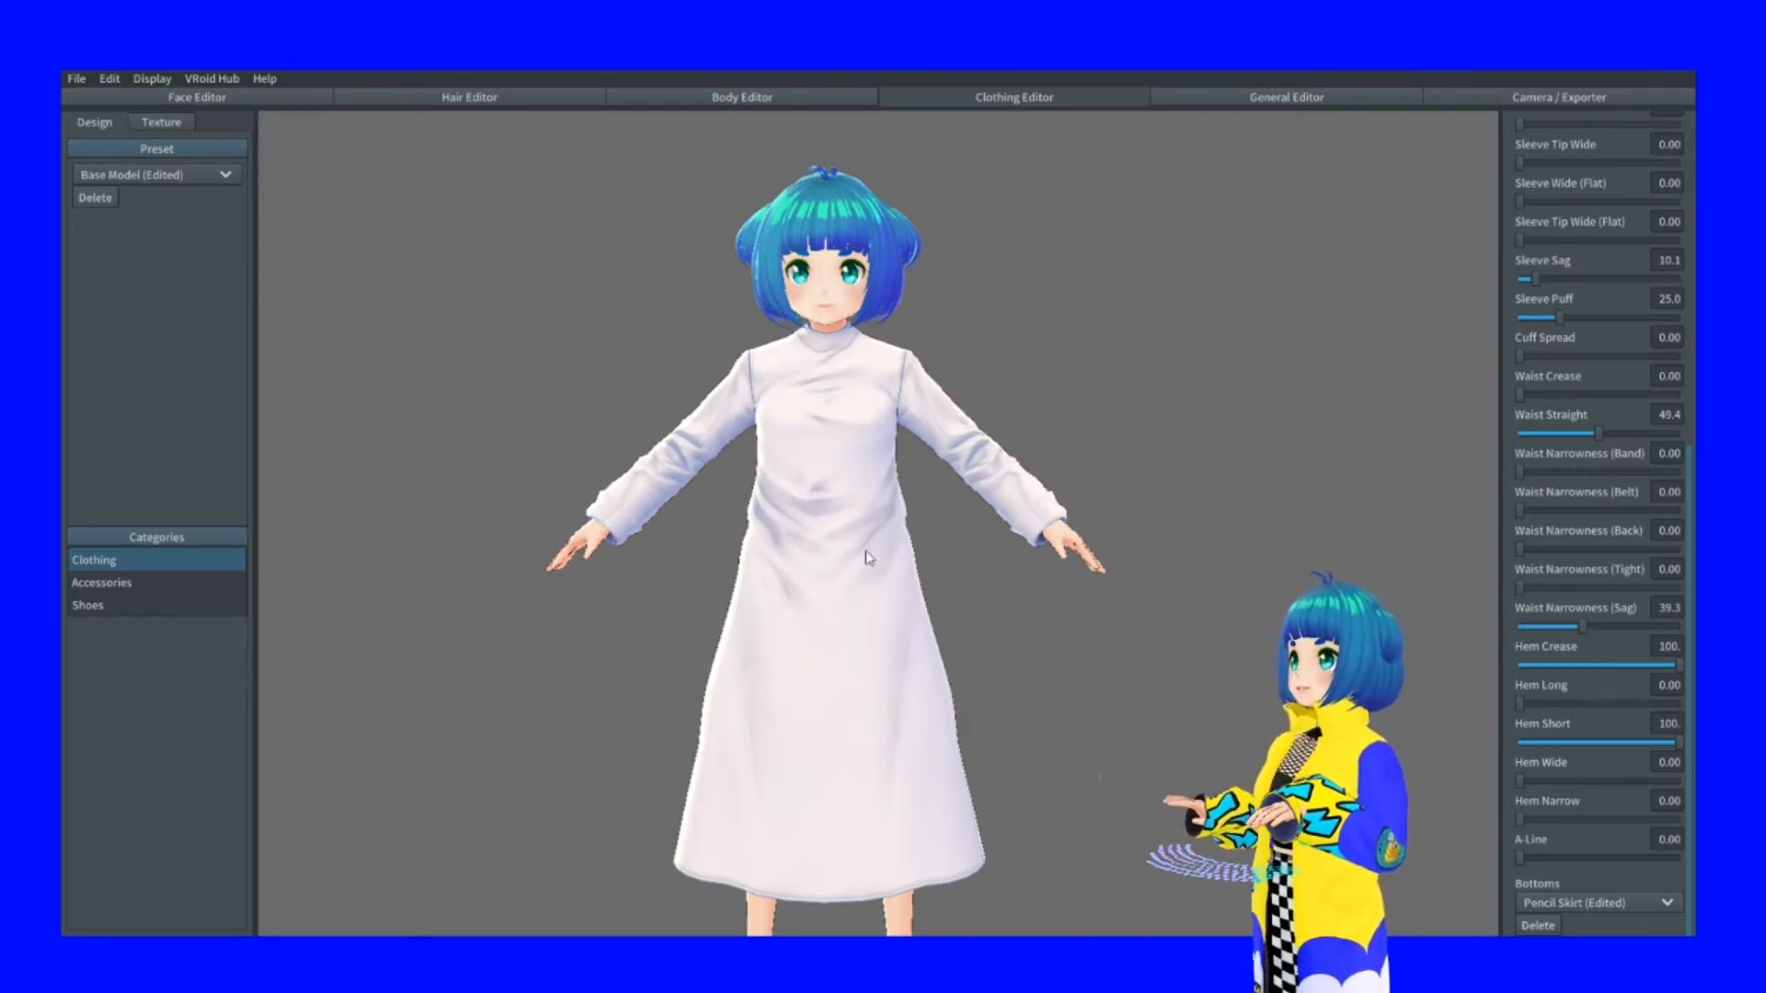
scroll(1533, 325, "up", 6)
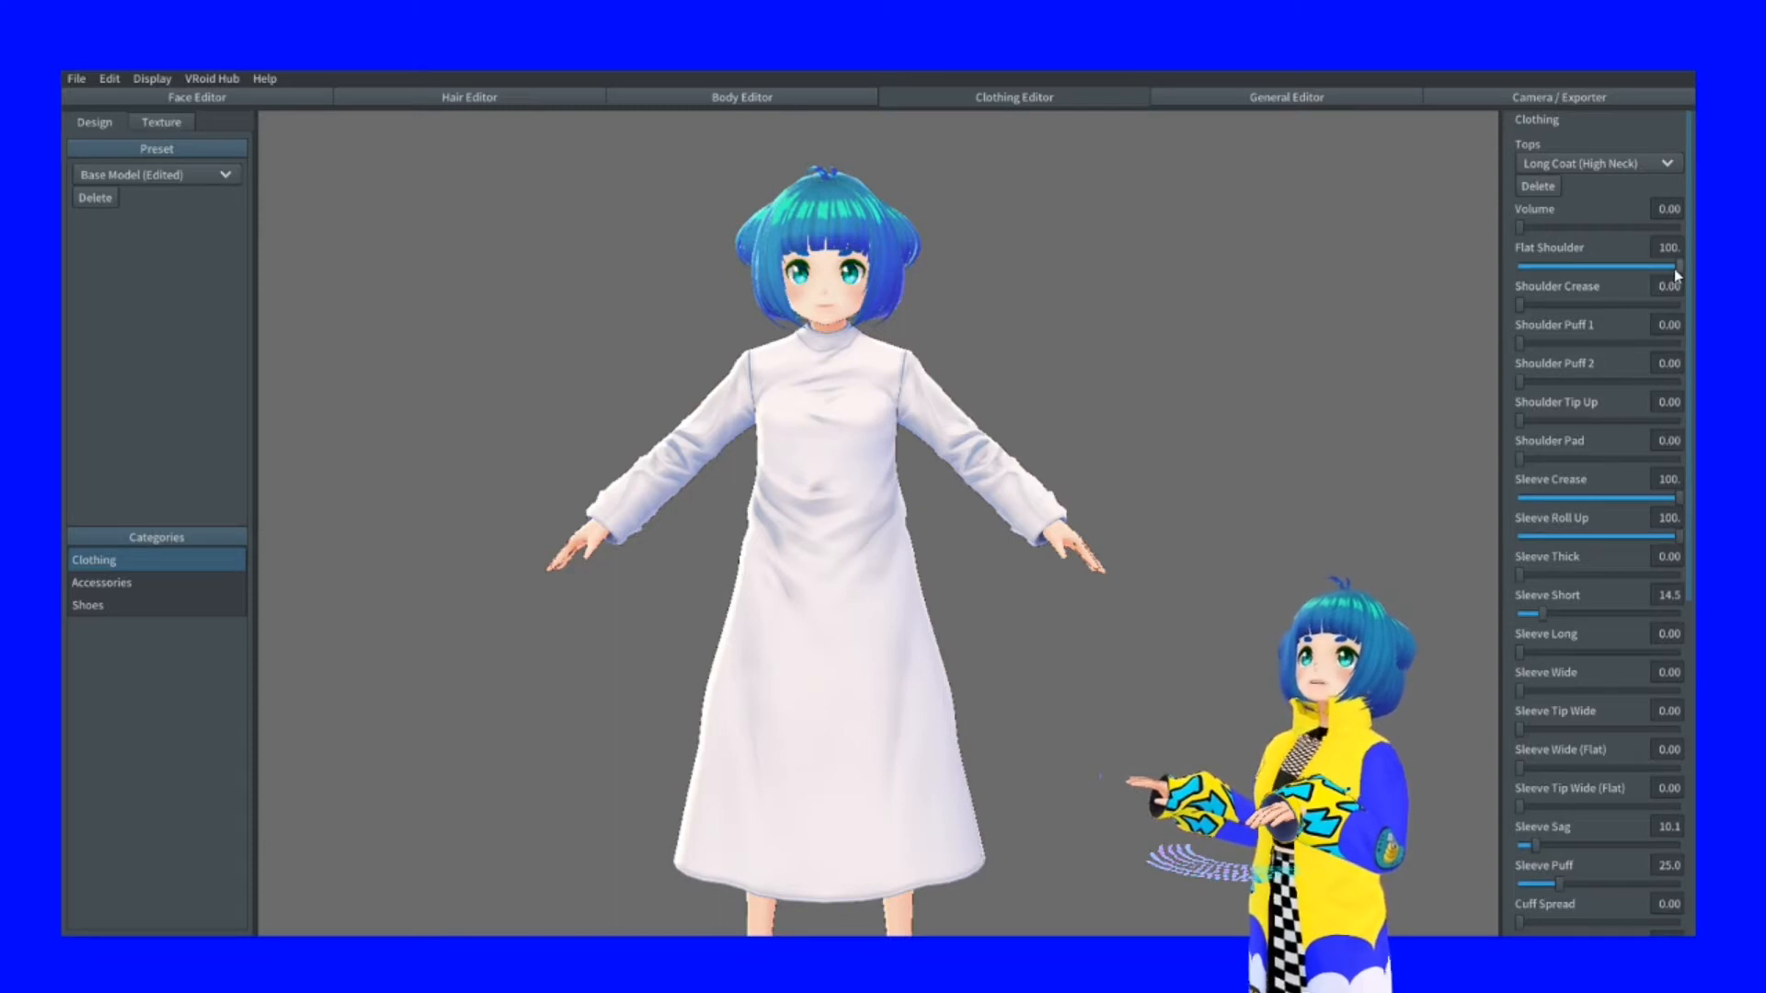
mouse_move(1675, 270)
left_mouse_down()
mouse_move(1450, 278)
mouse_move(1679, 270)
left_mouse_up()
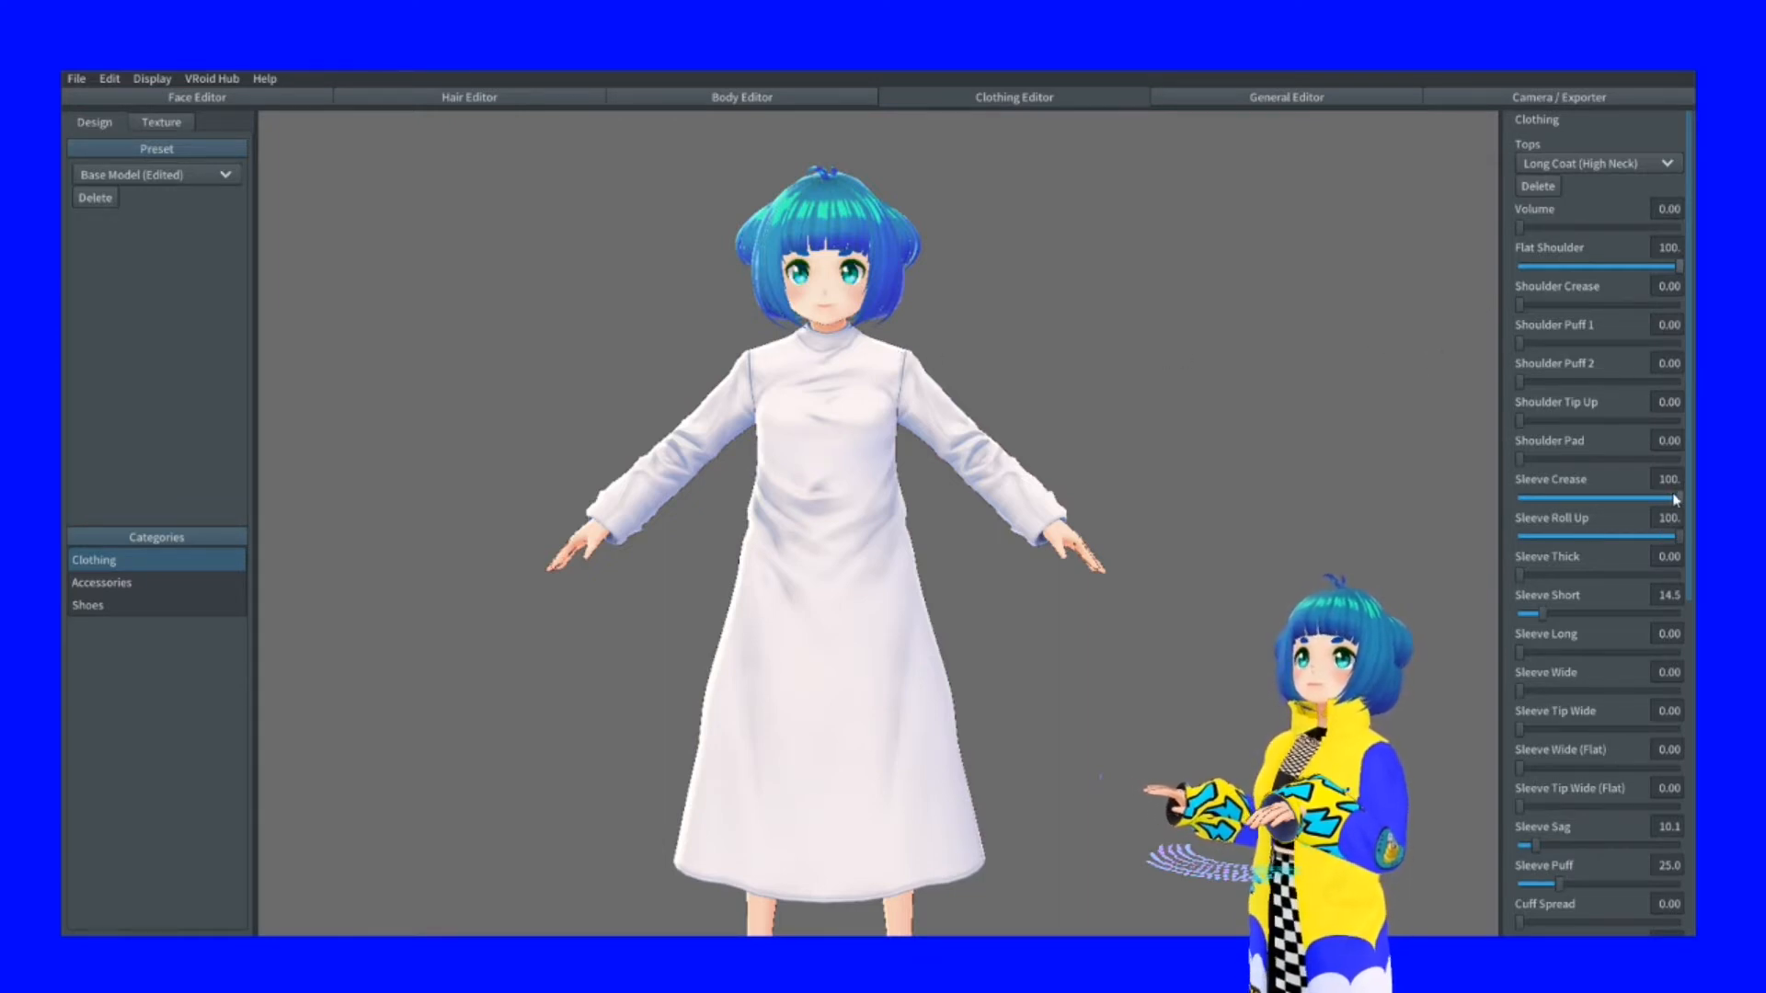
mouse_move(1673, 498)
left_mouse_down()
mouse_move(1379, 499)
mouse_move(1694, 499)
left_mouse_up()
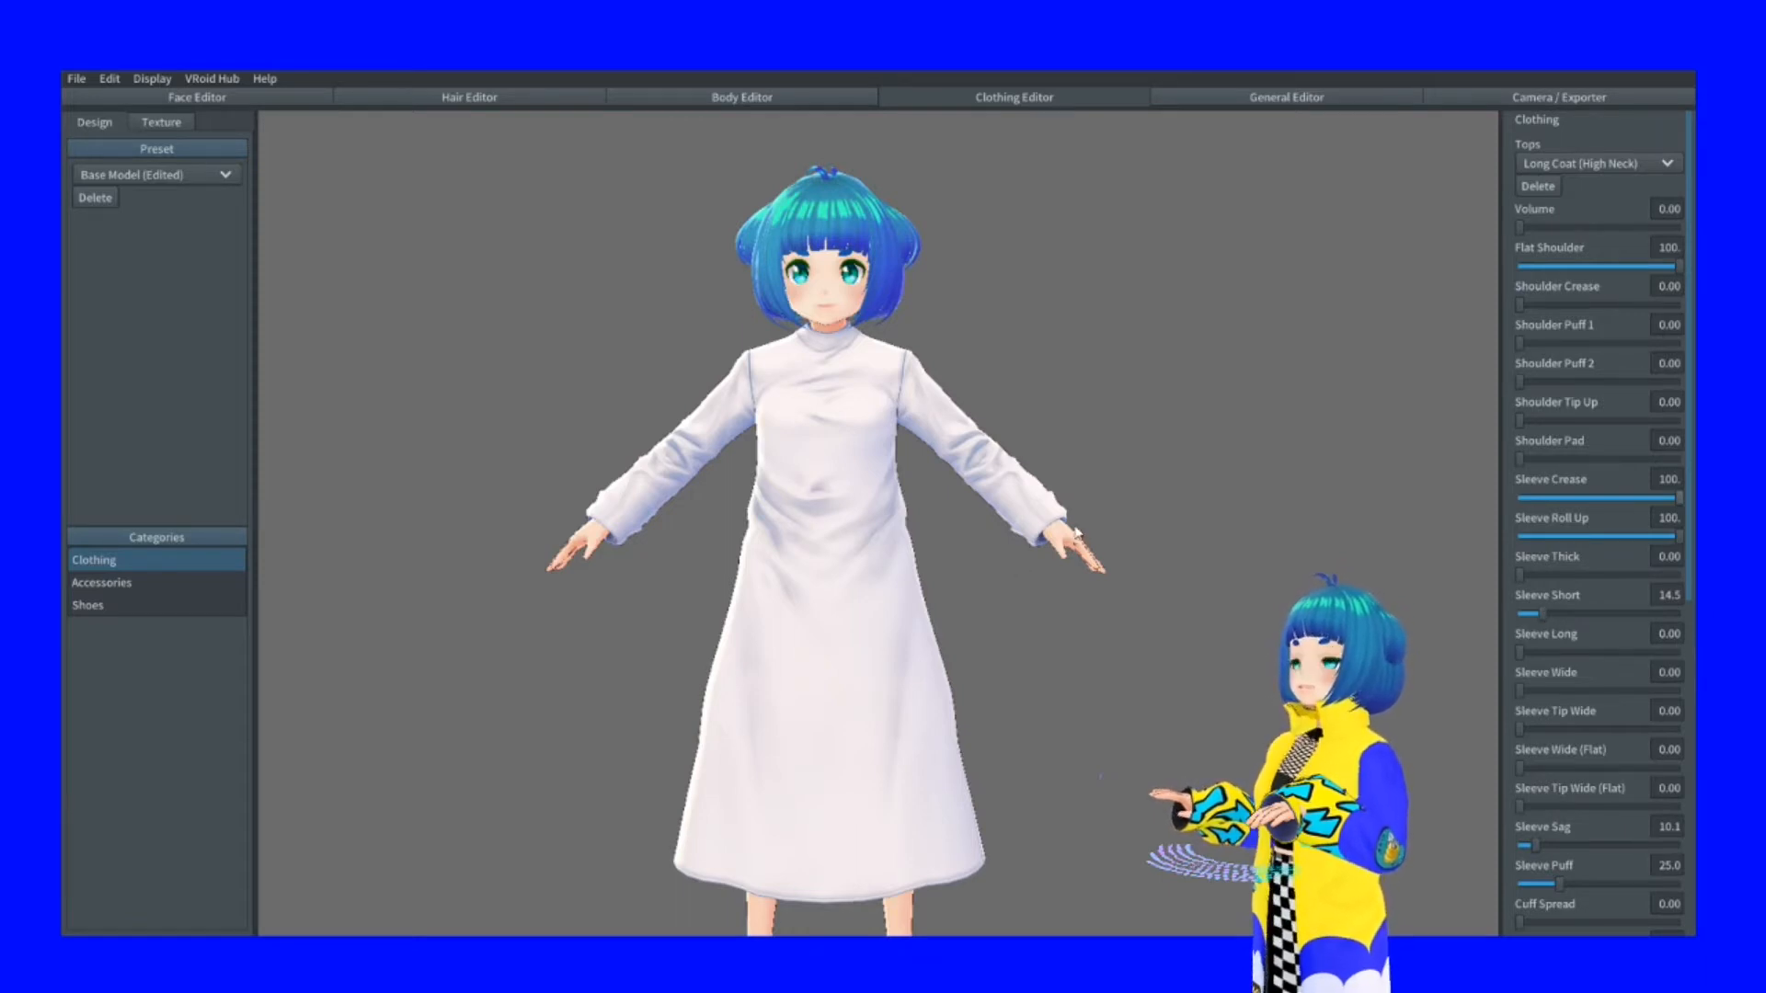
scroll(1549, 599, "down", 5)
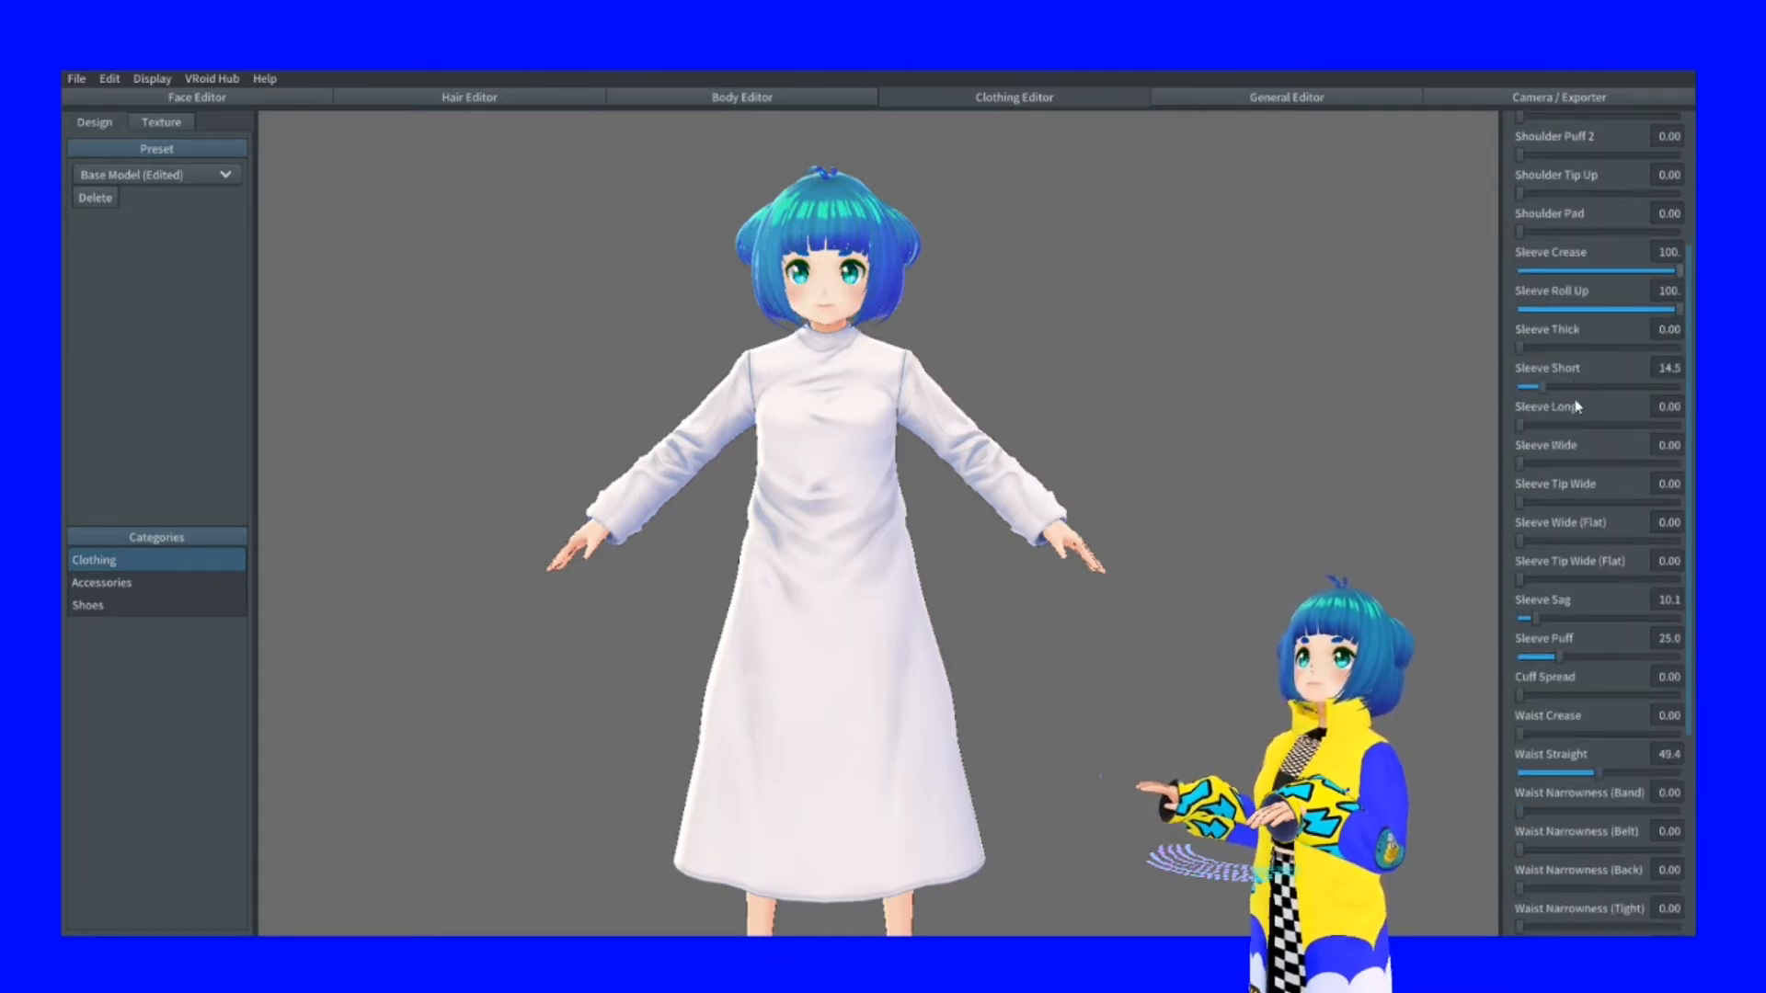
scroll(1576, 406, "down", 1)
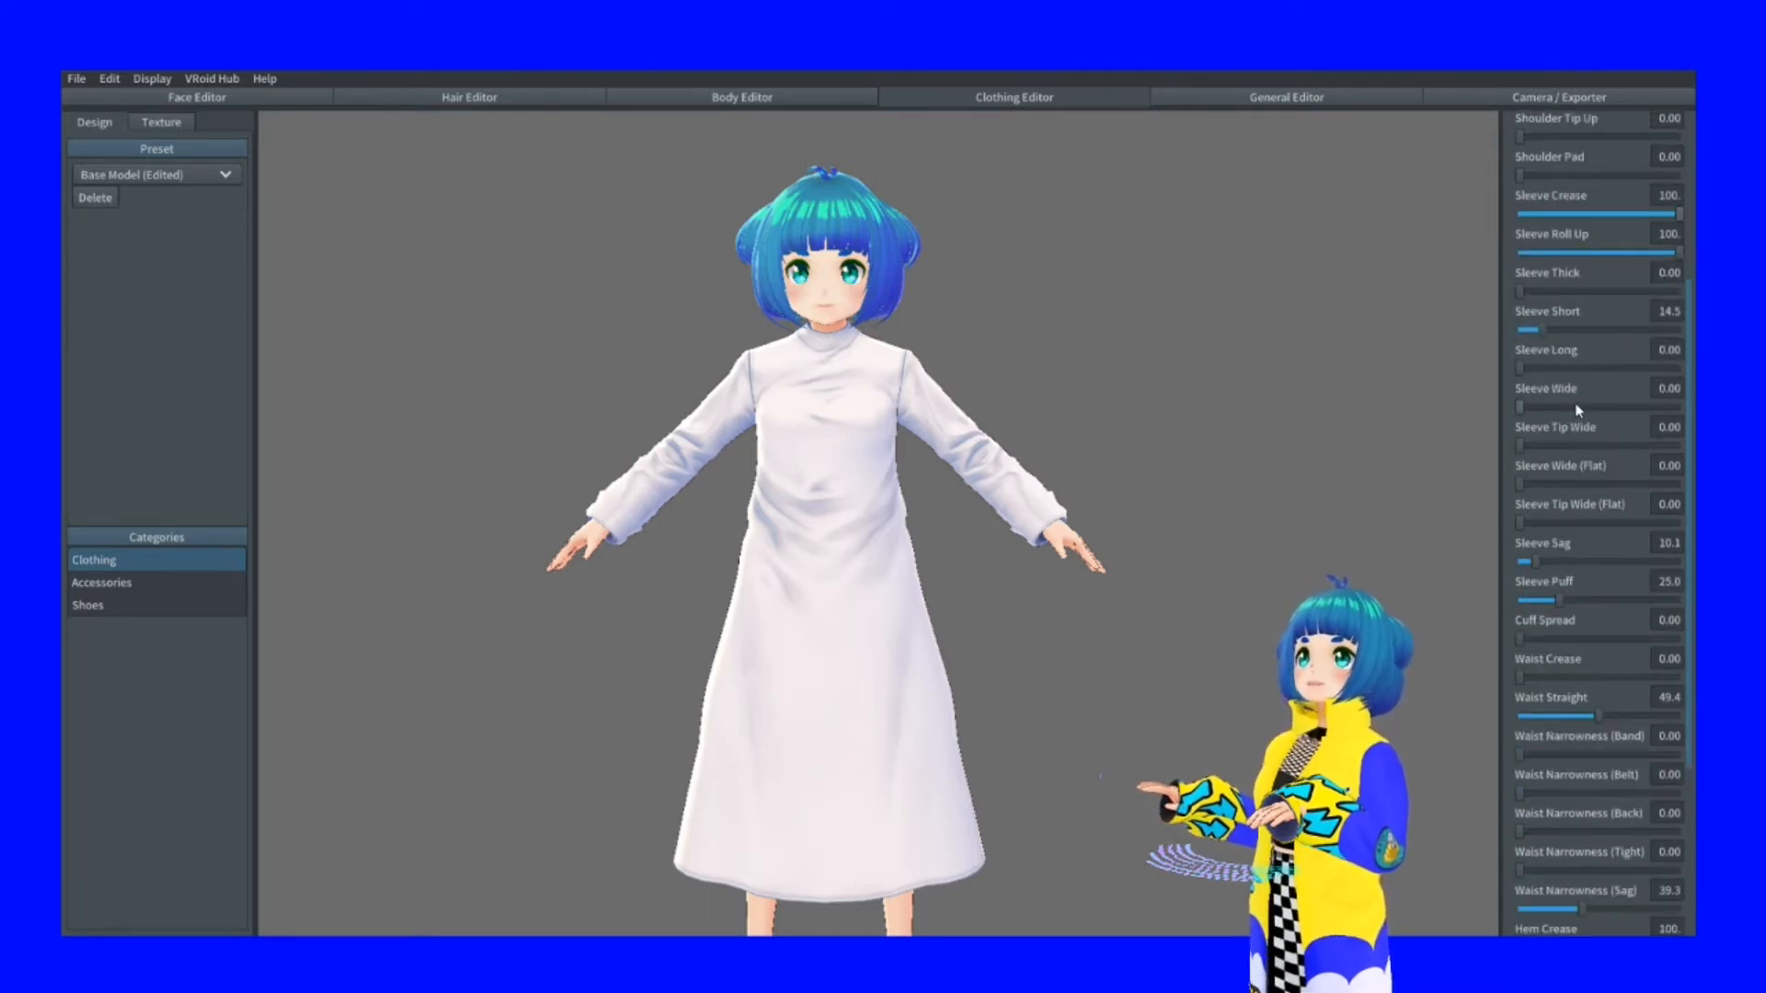
scroll(1576, 410, "down", 1)
scroll(1576, 410, "down", 1)
scroll(1576, 410, "down", 2)
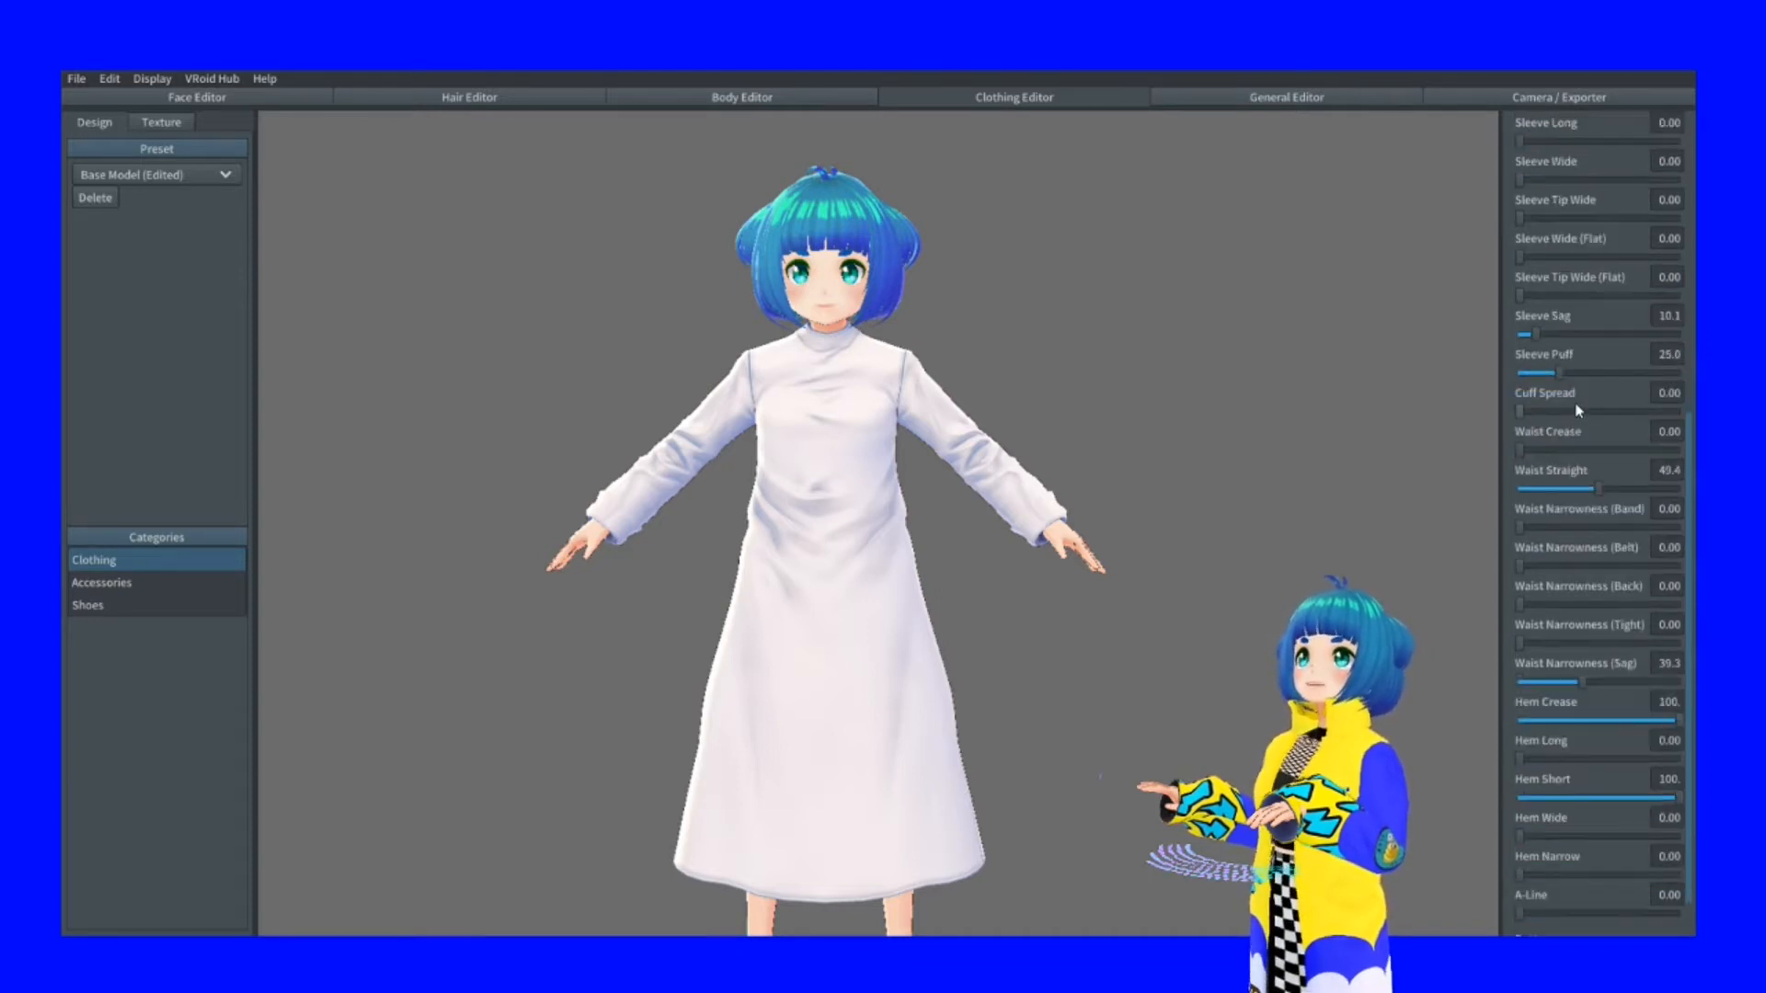
scroll(1576, 410, "down", 1)
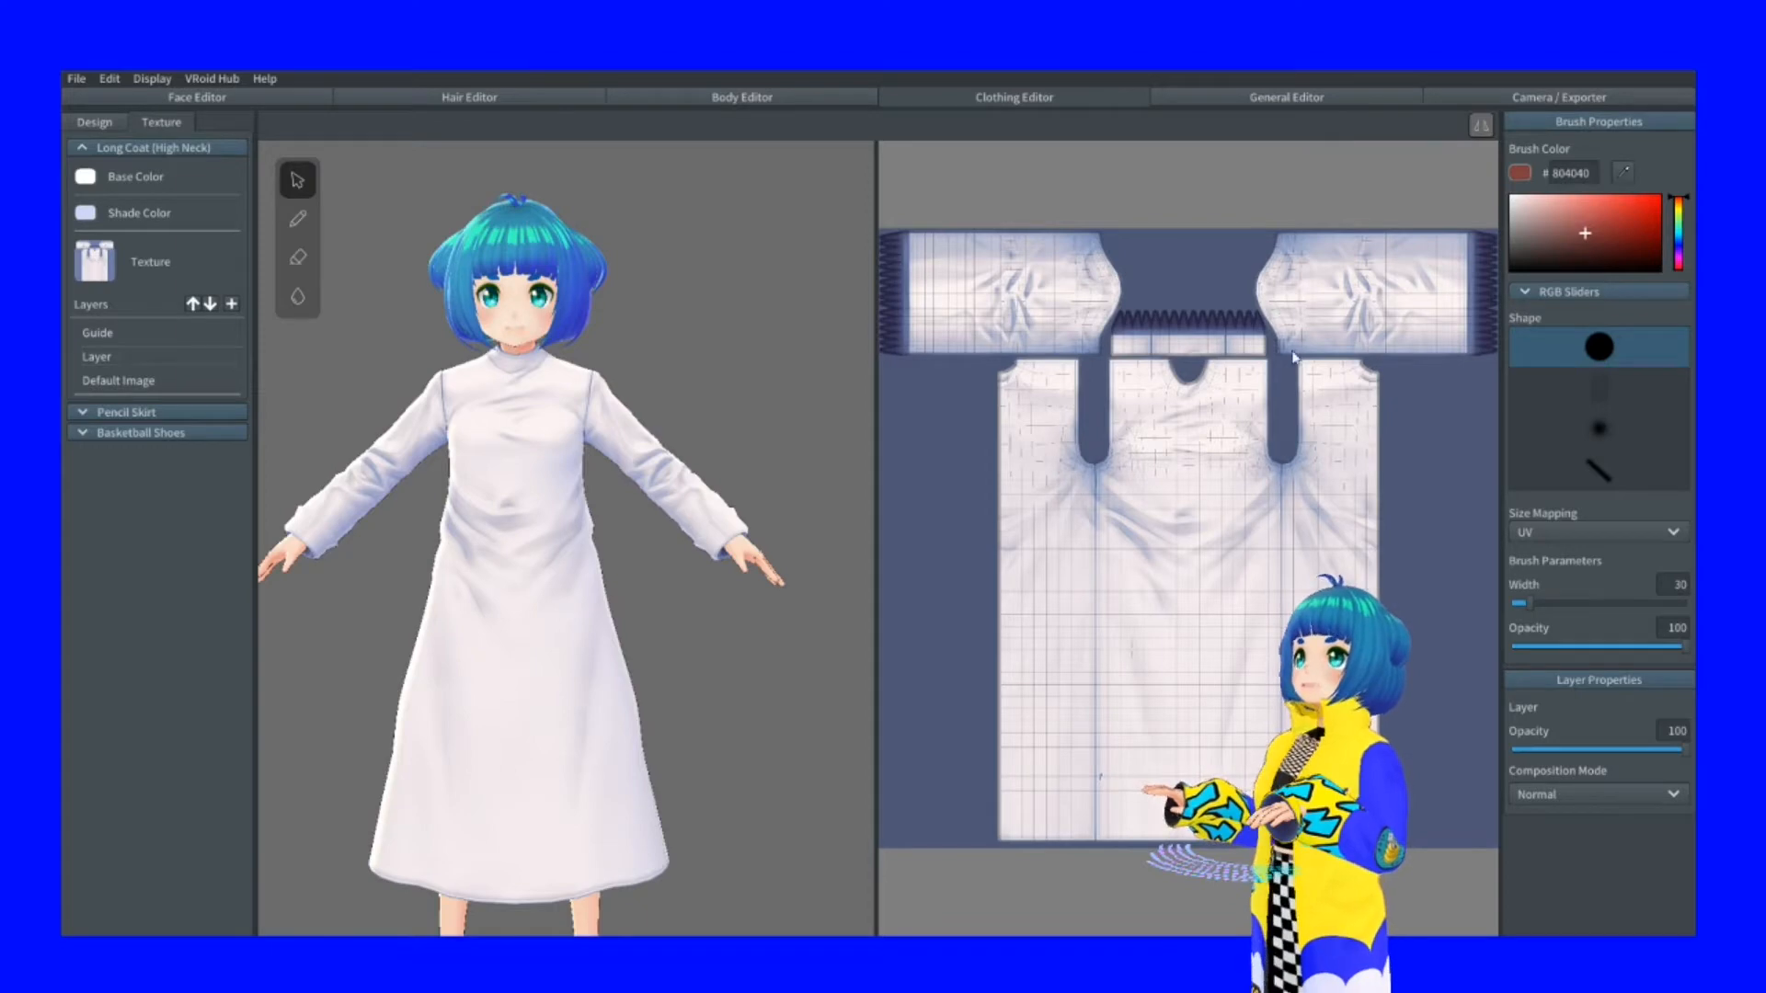
Duplicate the Default Image layer of the Long Coat (High Neck) texture and hide the lower copy
left_click(162, 356)
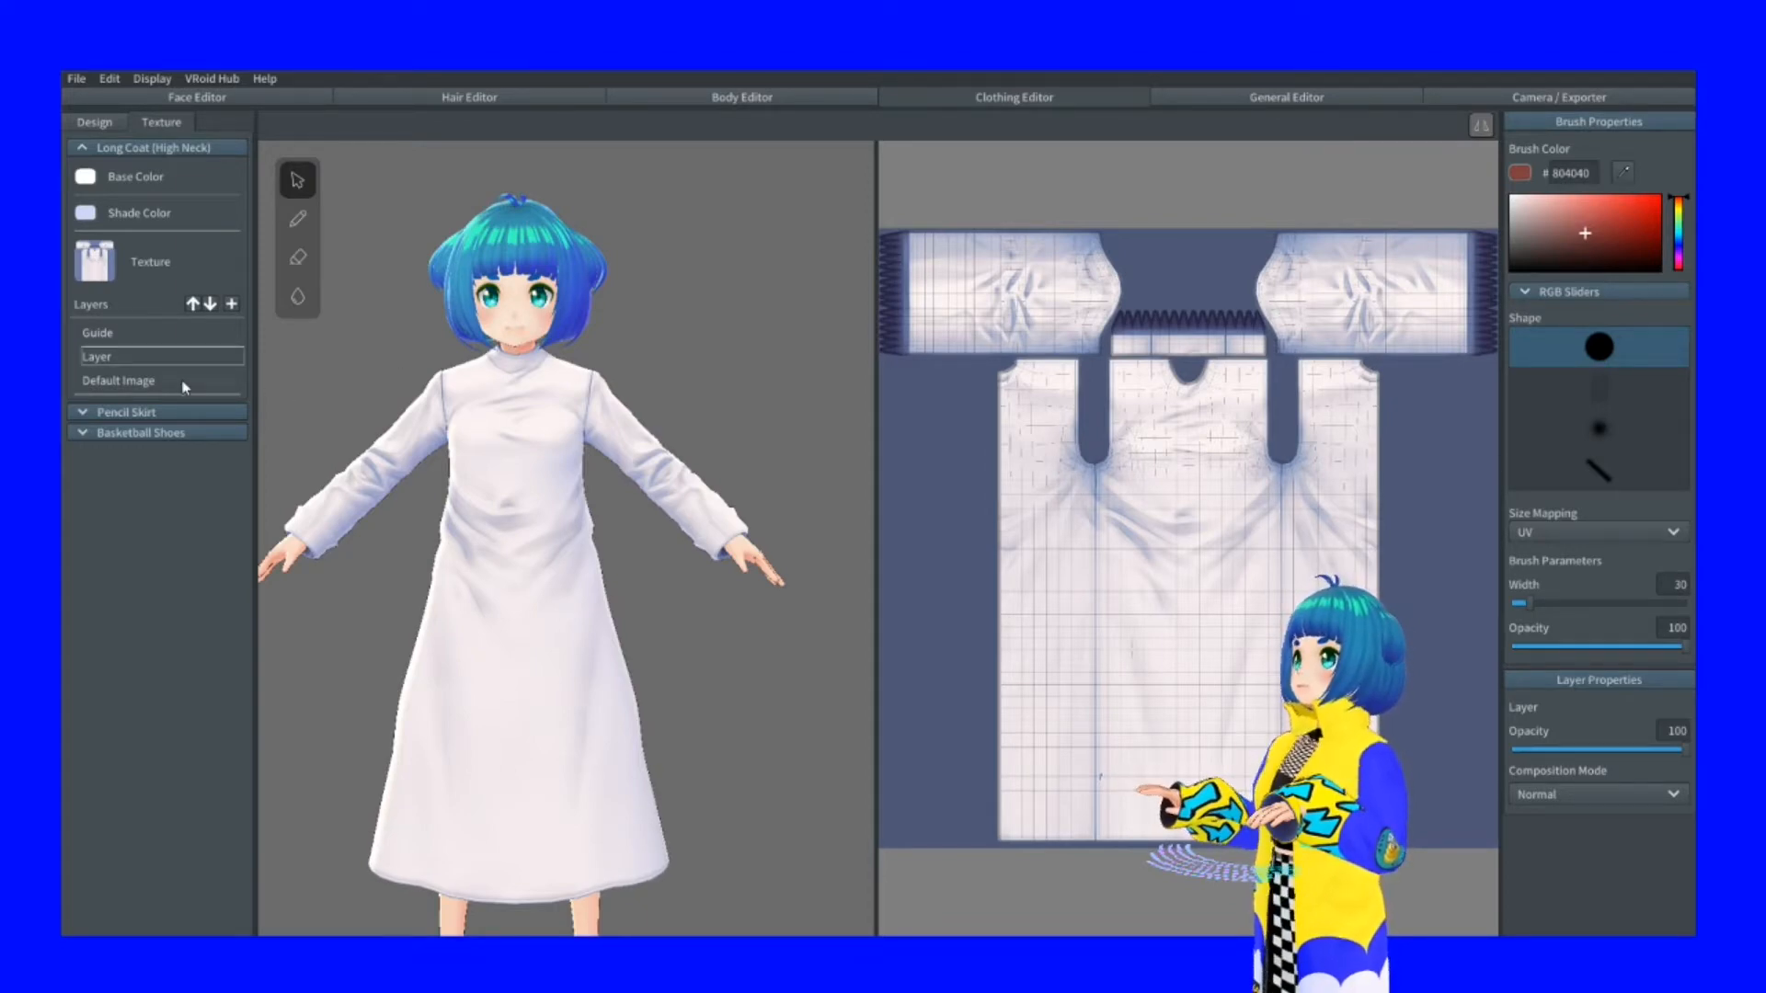
left_click(131, 378)
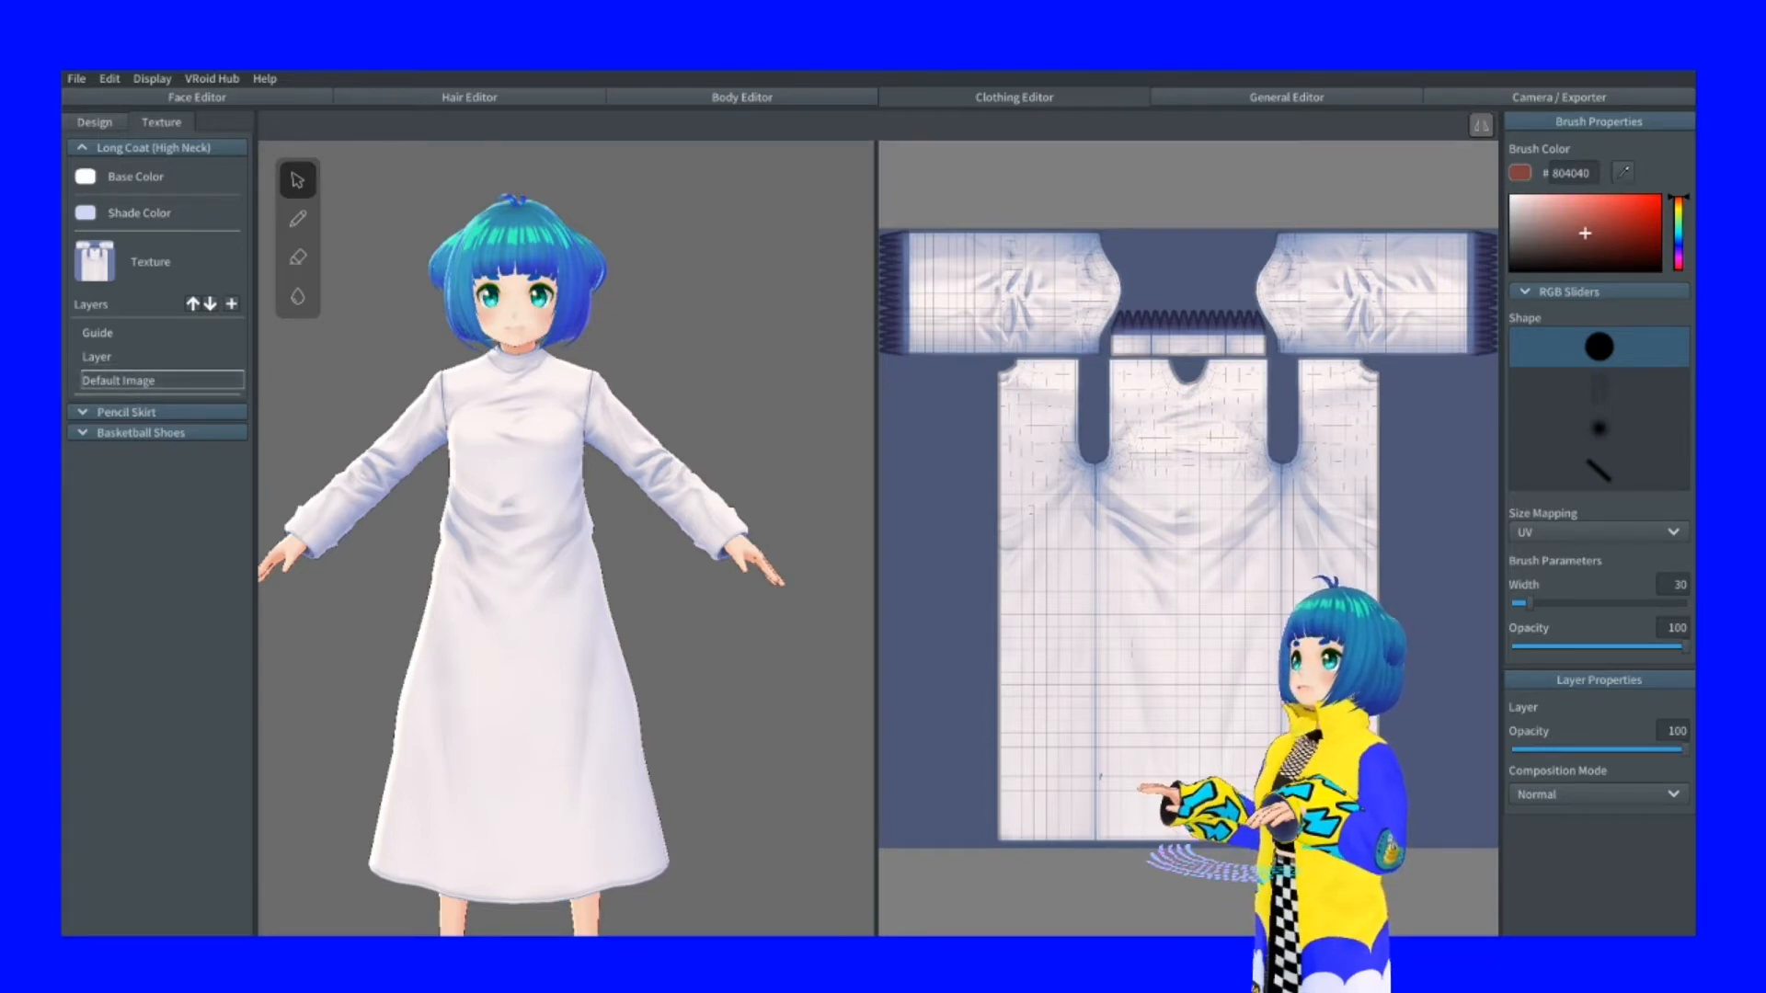
right_click(167, 384)
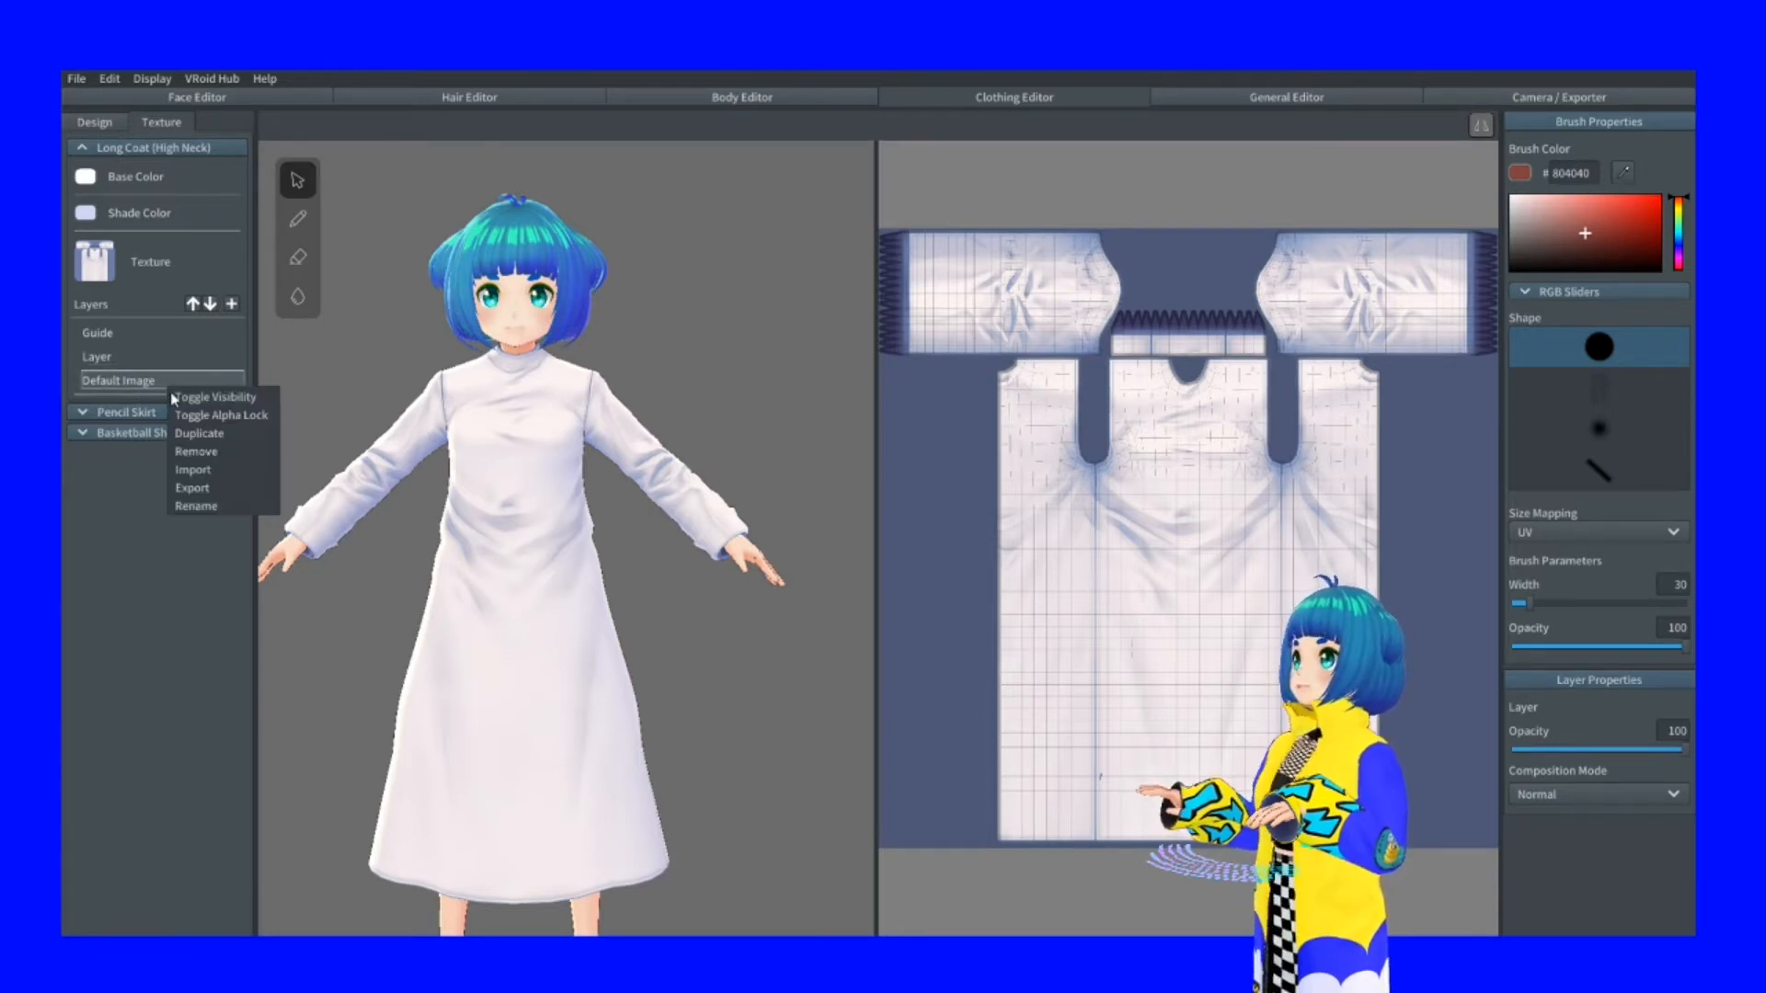
left_click(195, 427)
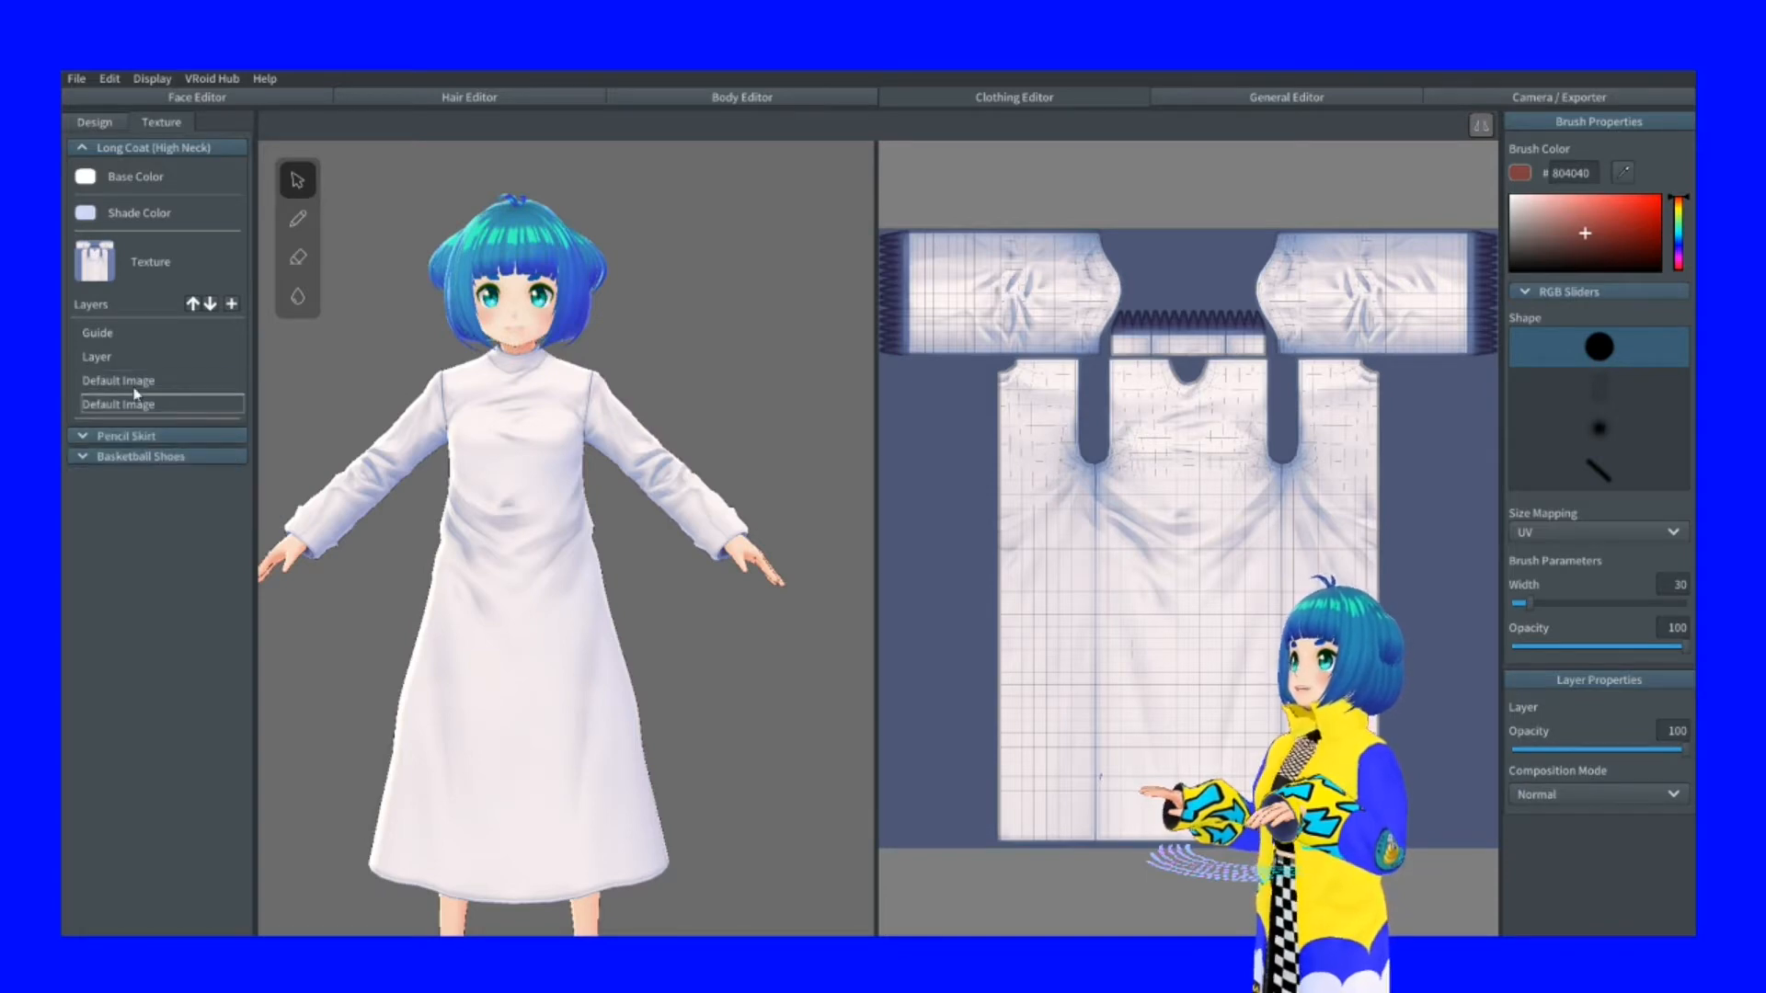
left_click(216, 382)
right_click(218, 407)
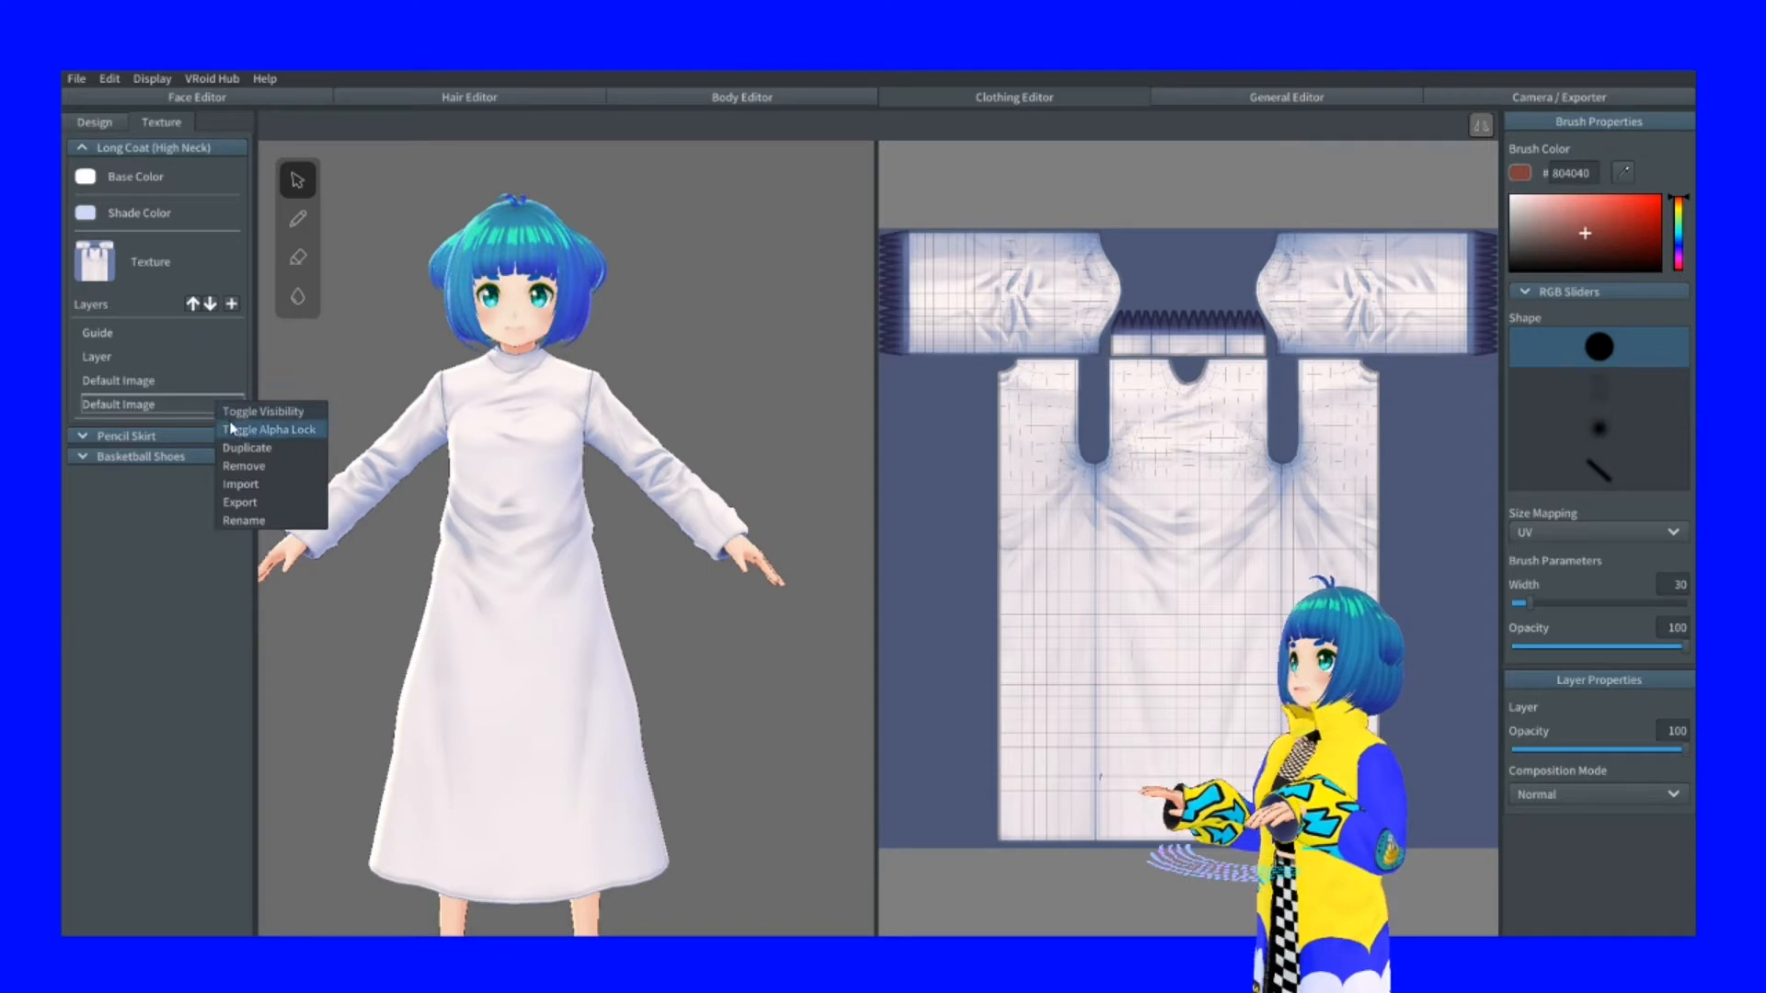
left_click(230, 412)
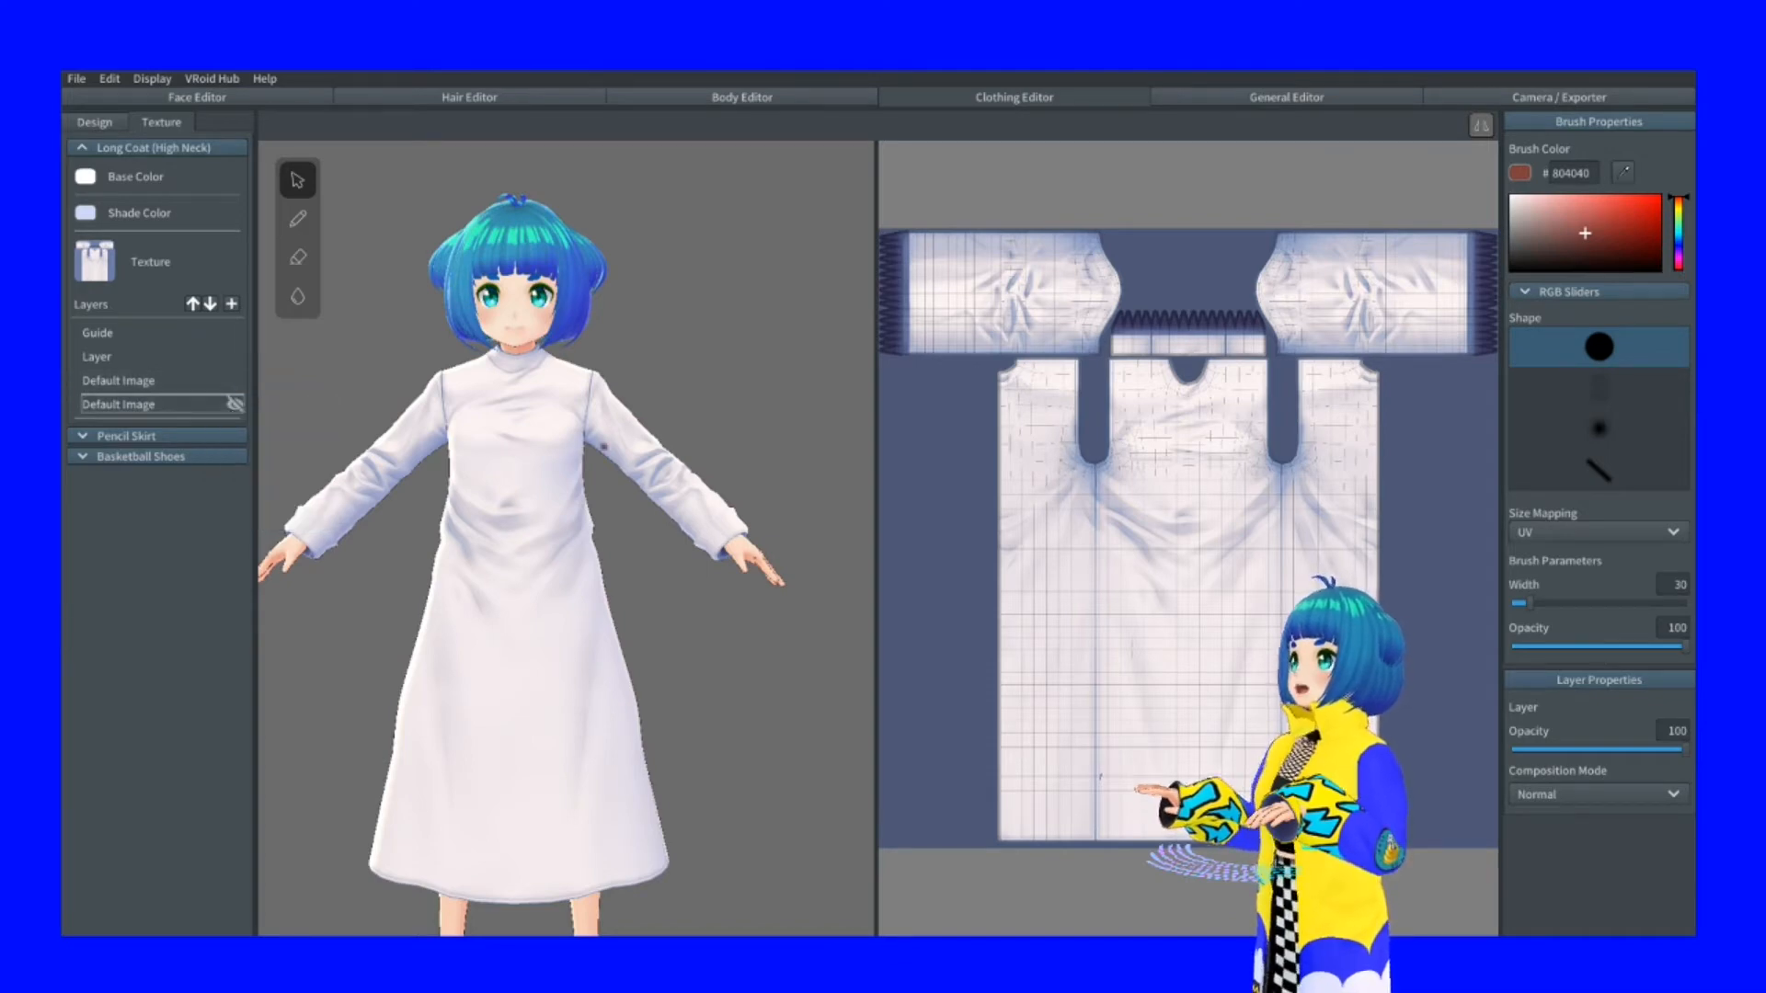
Toggle the visibility of the coat's upper Default Image layer off and on again
left_click(229, 381)
right_click(227, 384)
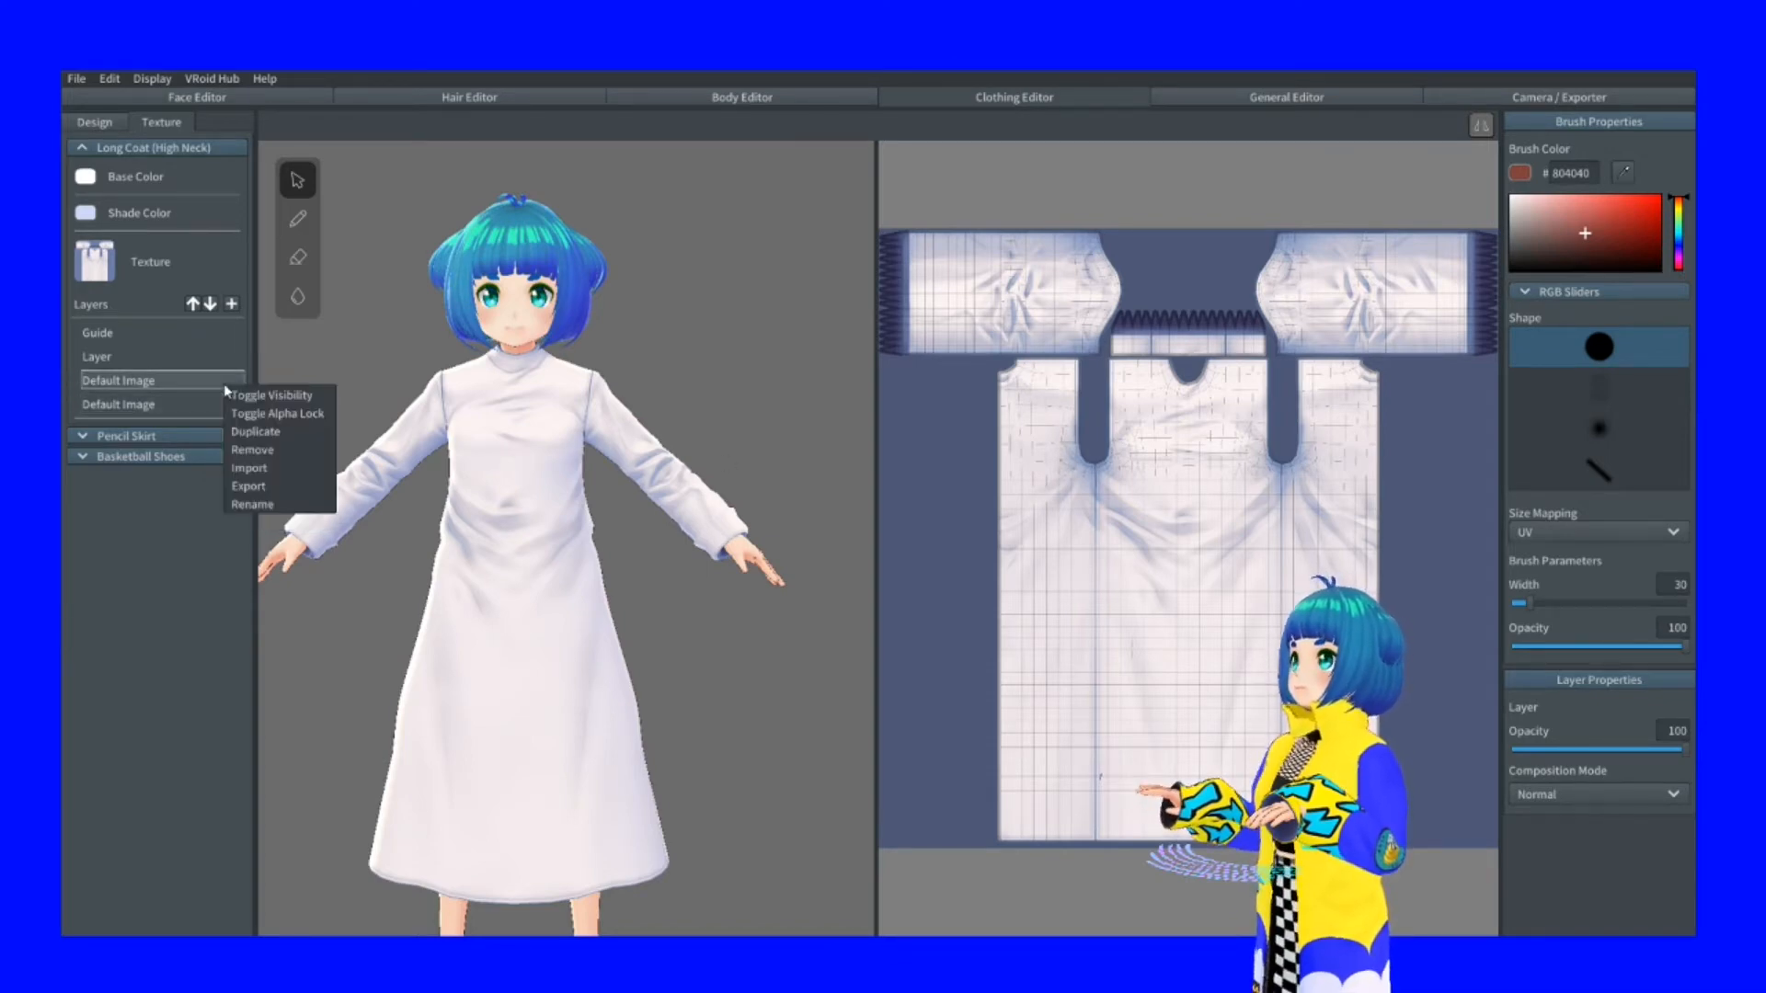
left_click(234, 396)
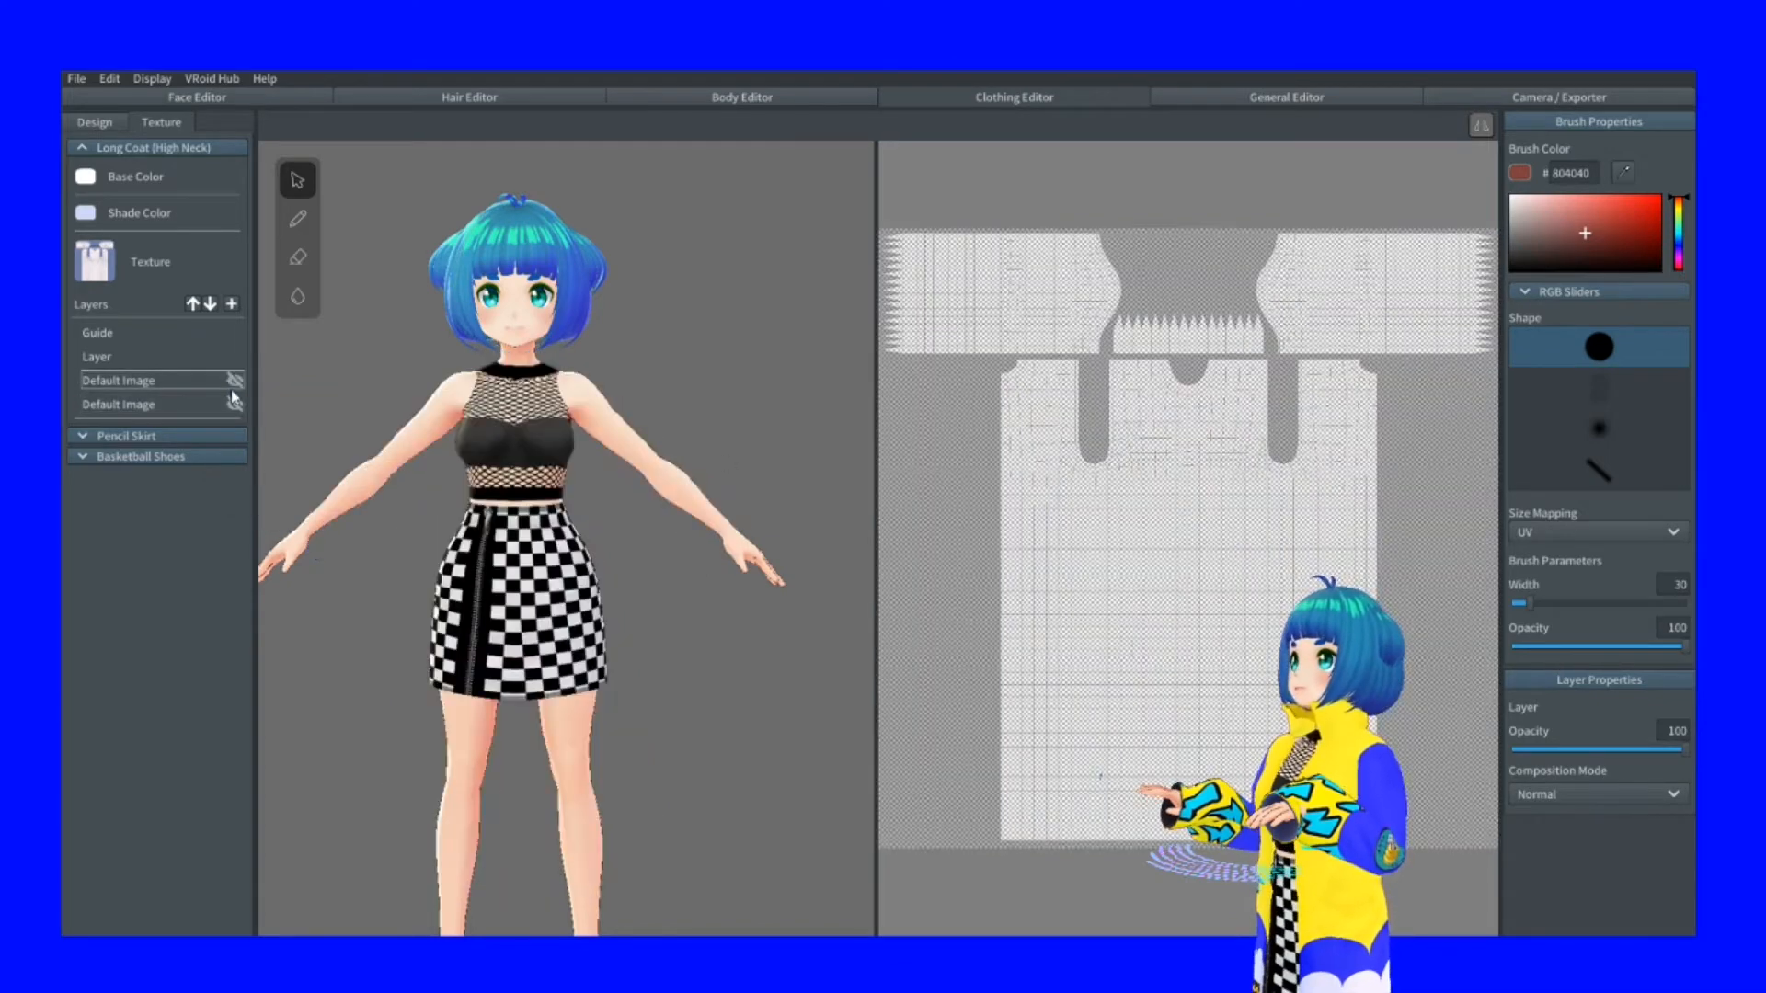
right_click(180, 385)
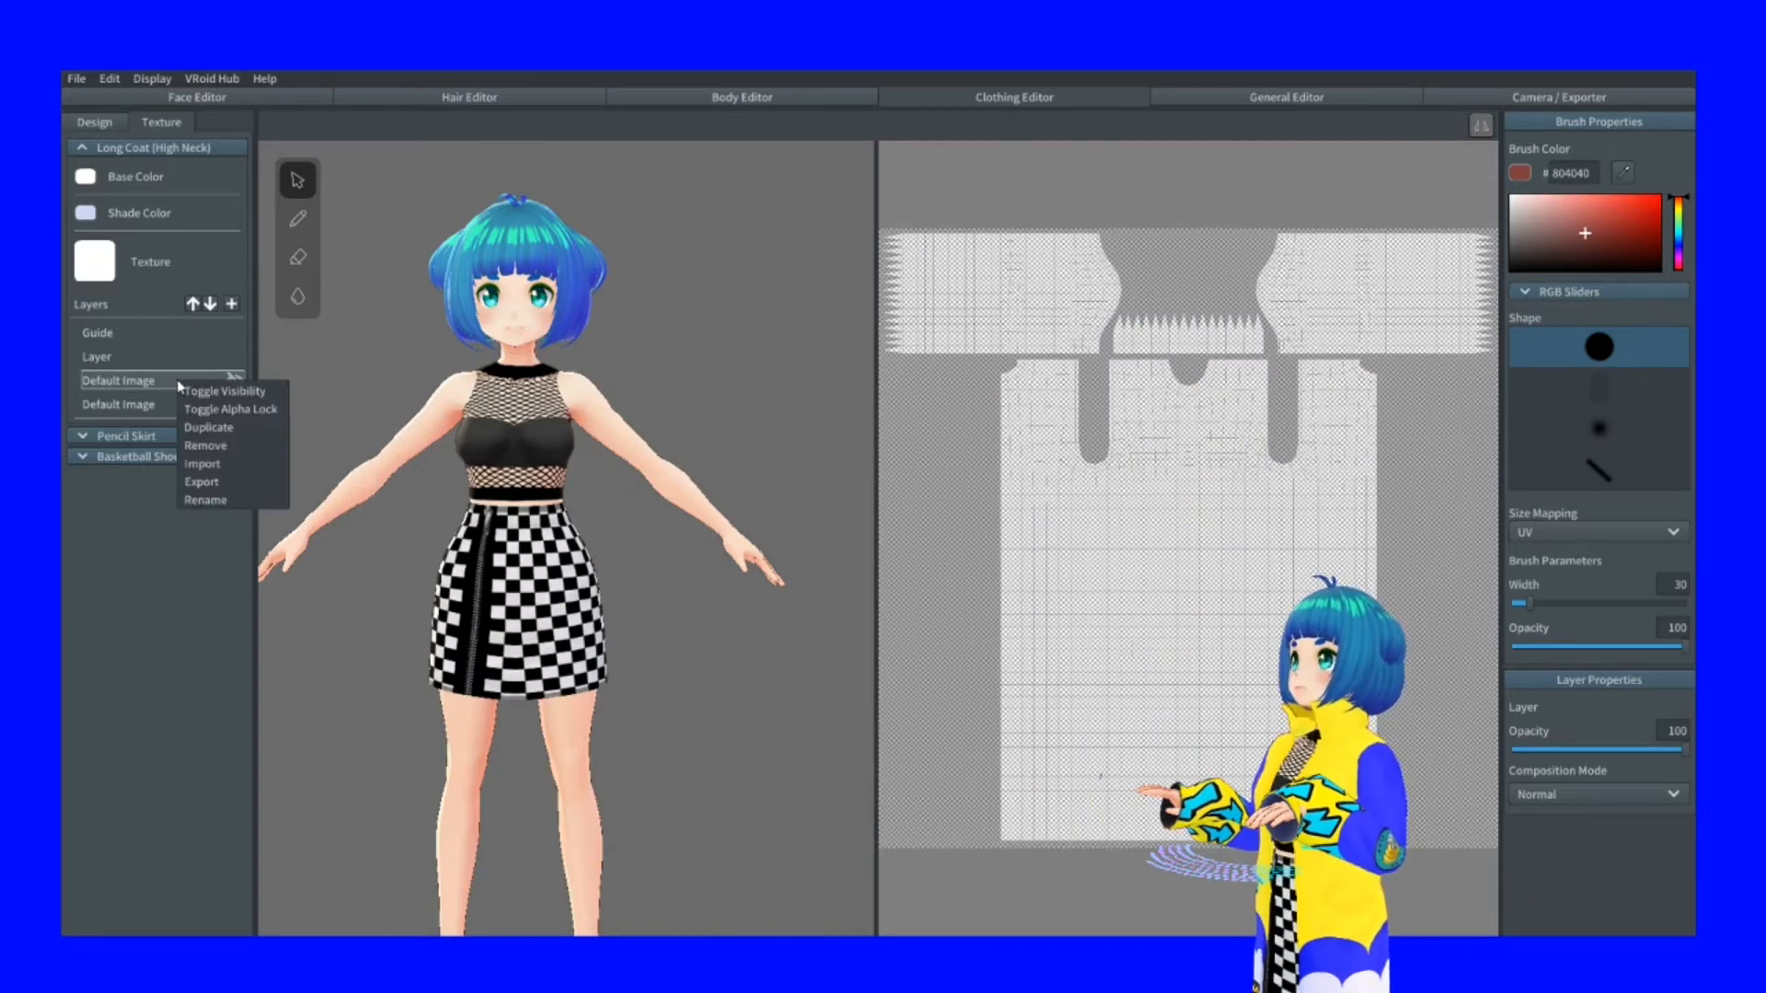
left_click(191, 392)
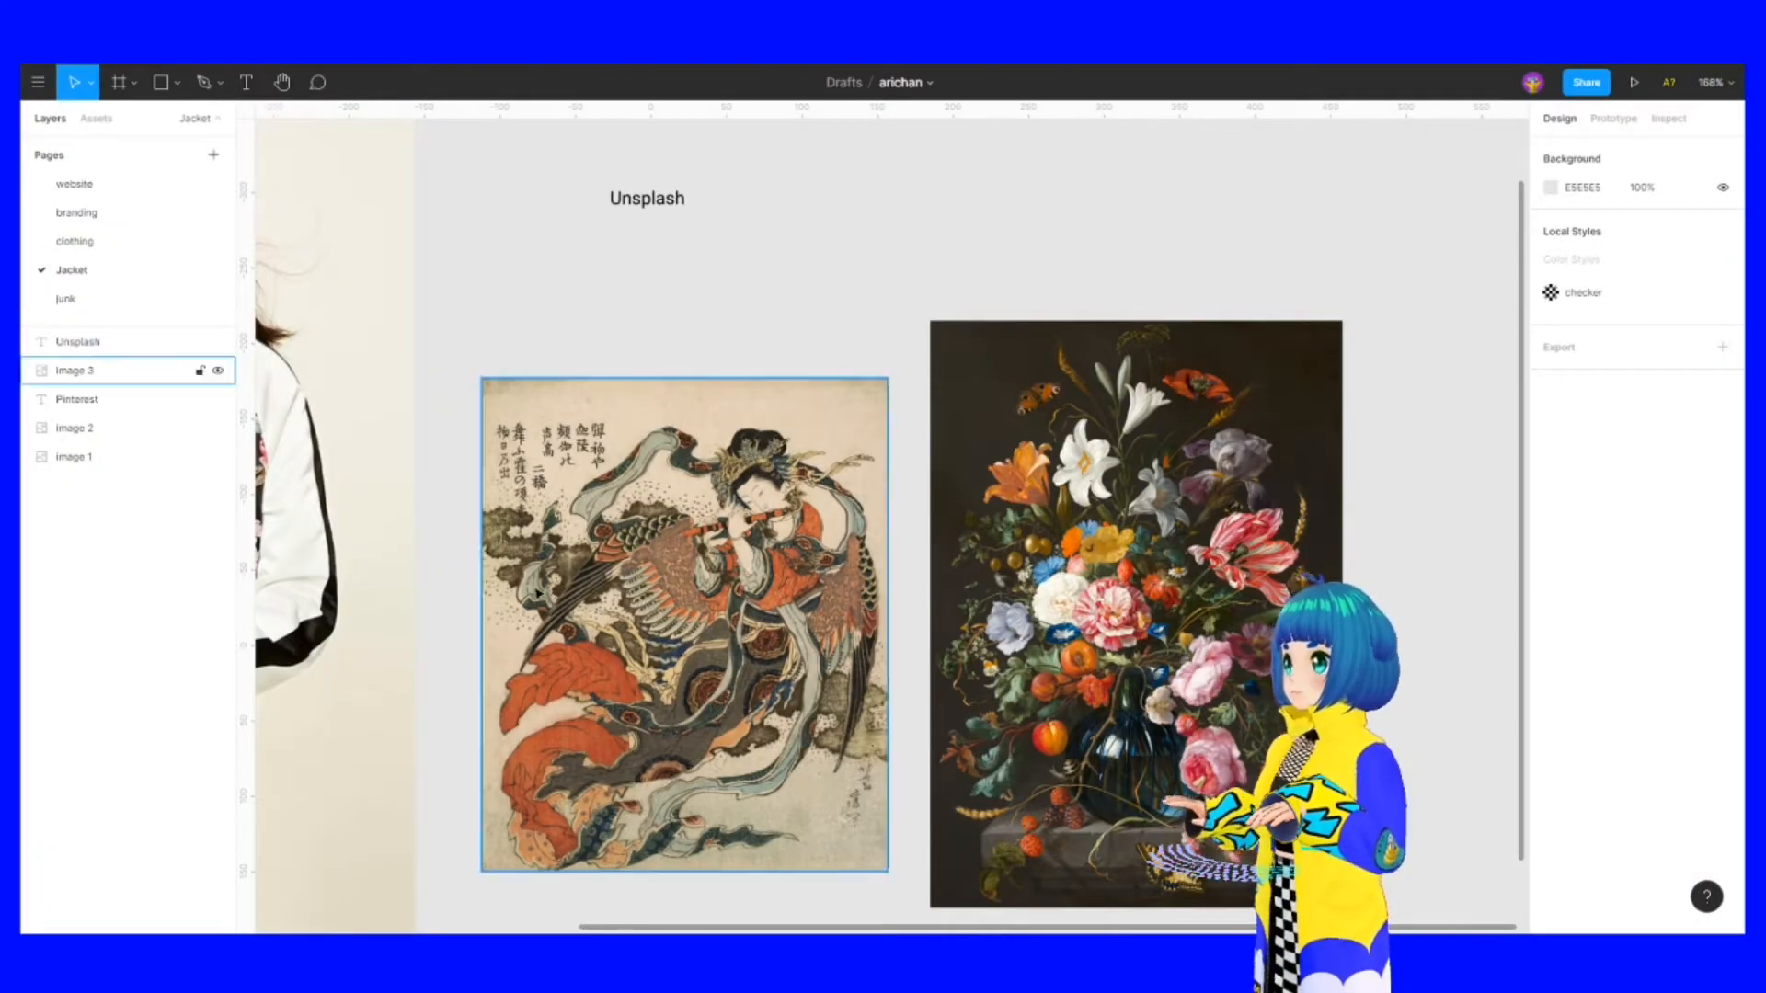
Examine the floral bomber jacket photo in Figma and switch back to VRoid Studio
scroll(759, 383, "left", 6)
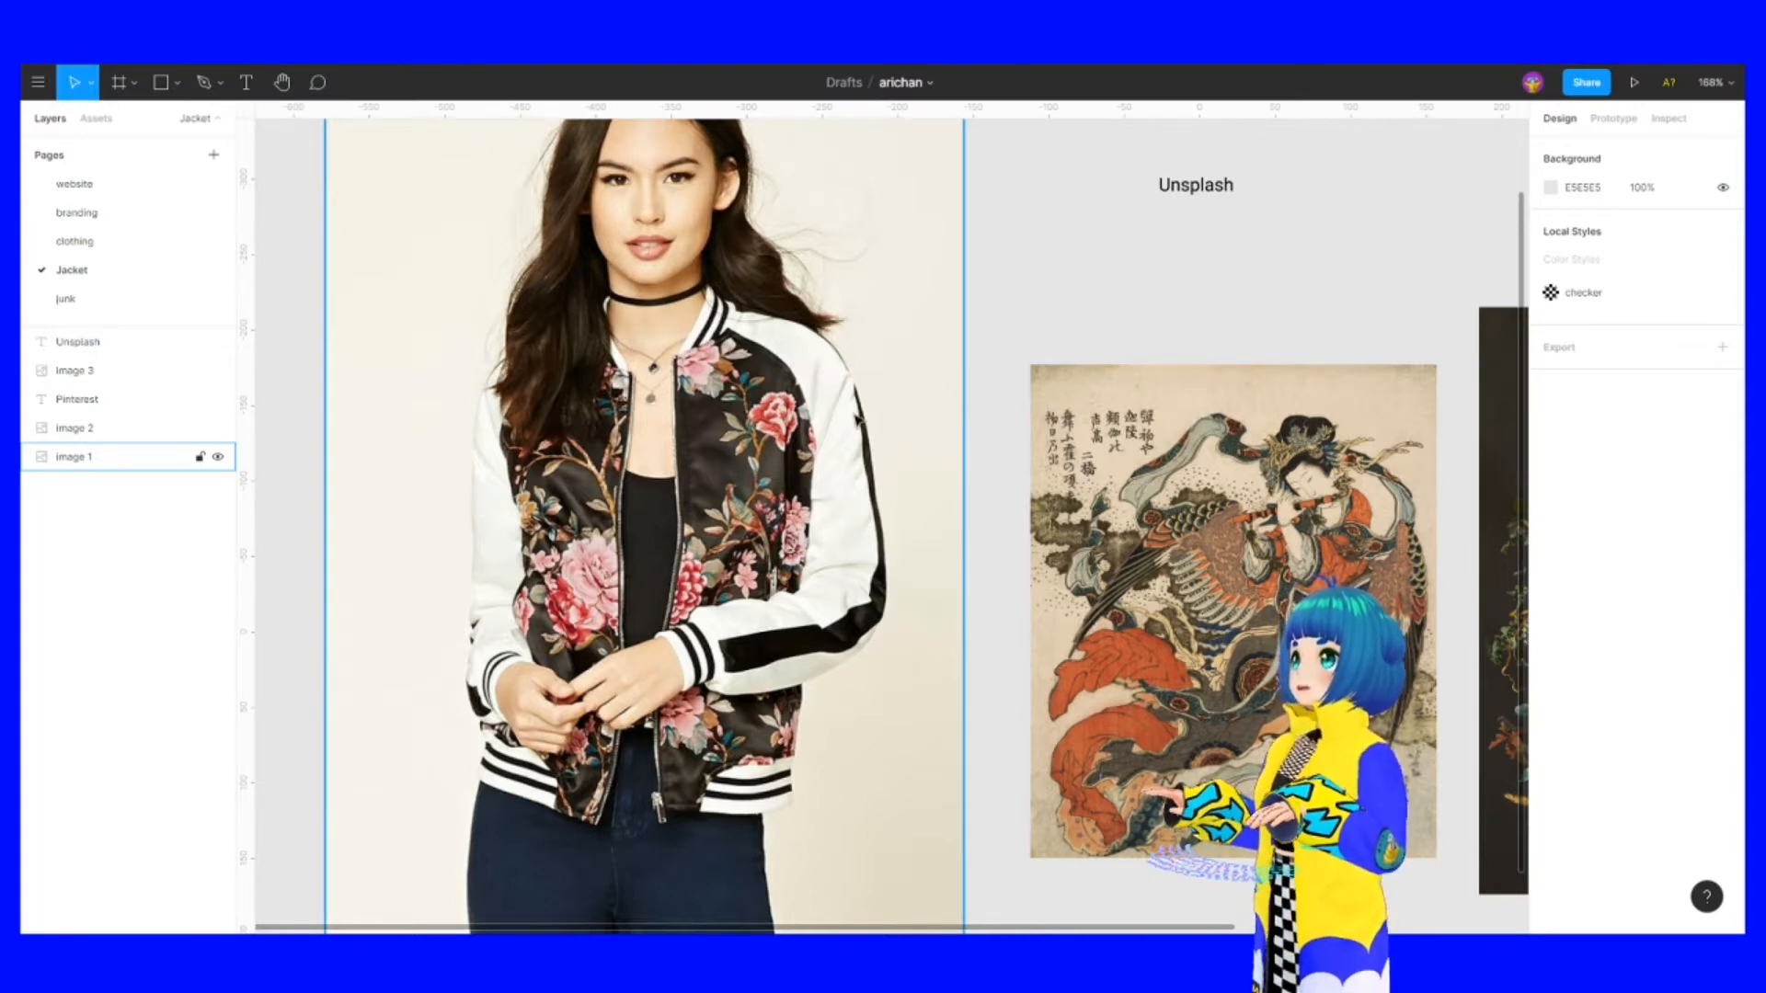
key("Escape")
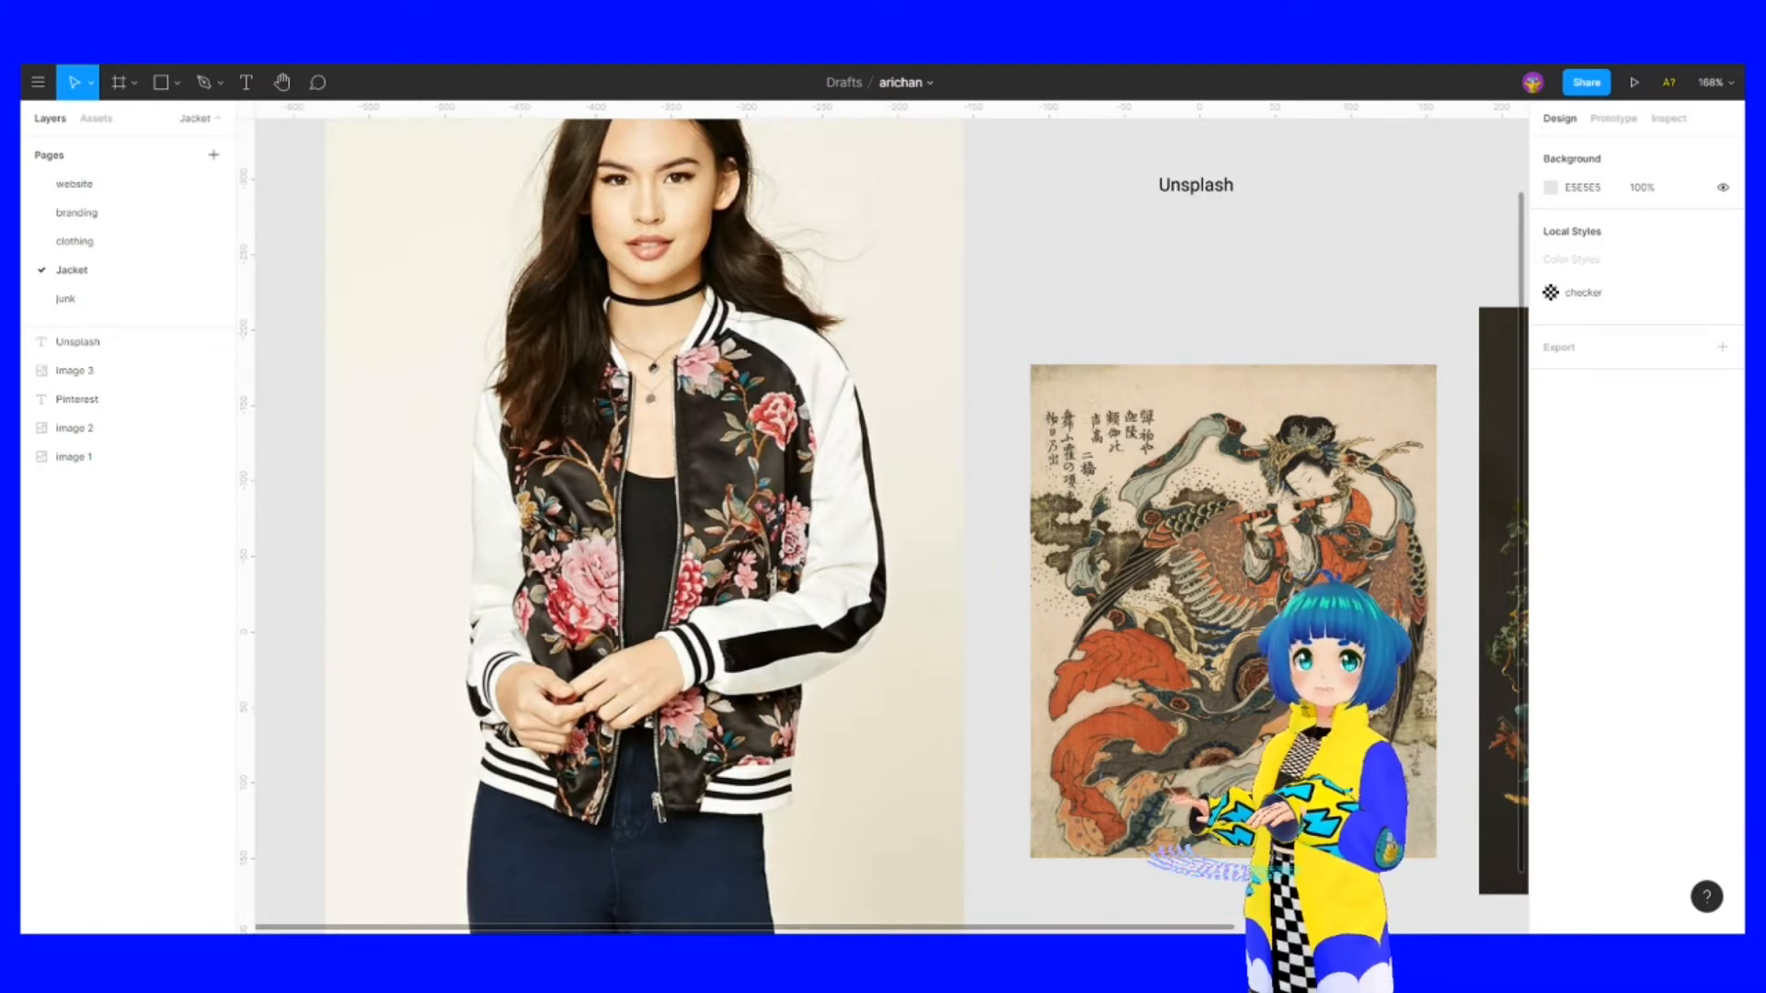
key("alt+Tab")
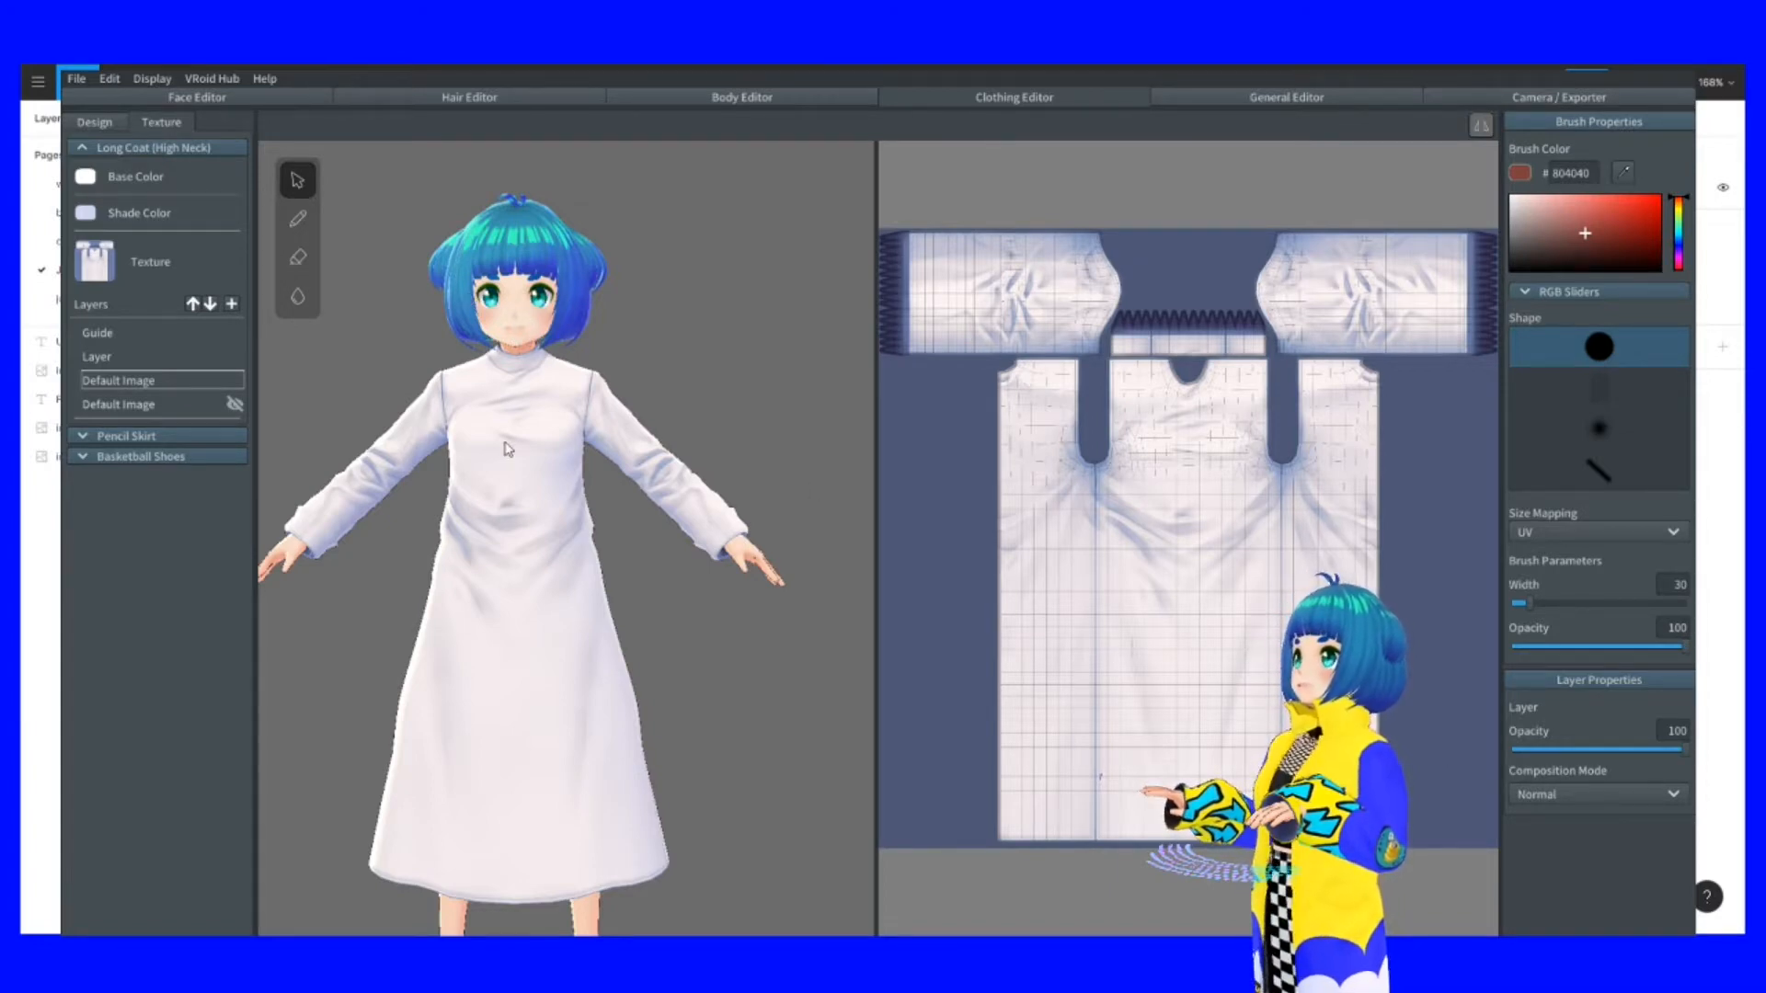
Paint a short #804040 patch at the front of the coat's collar with the brush at width 30
left_click(299, 221)
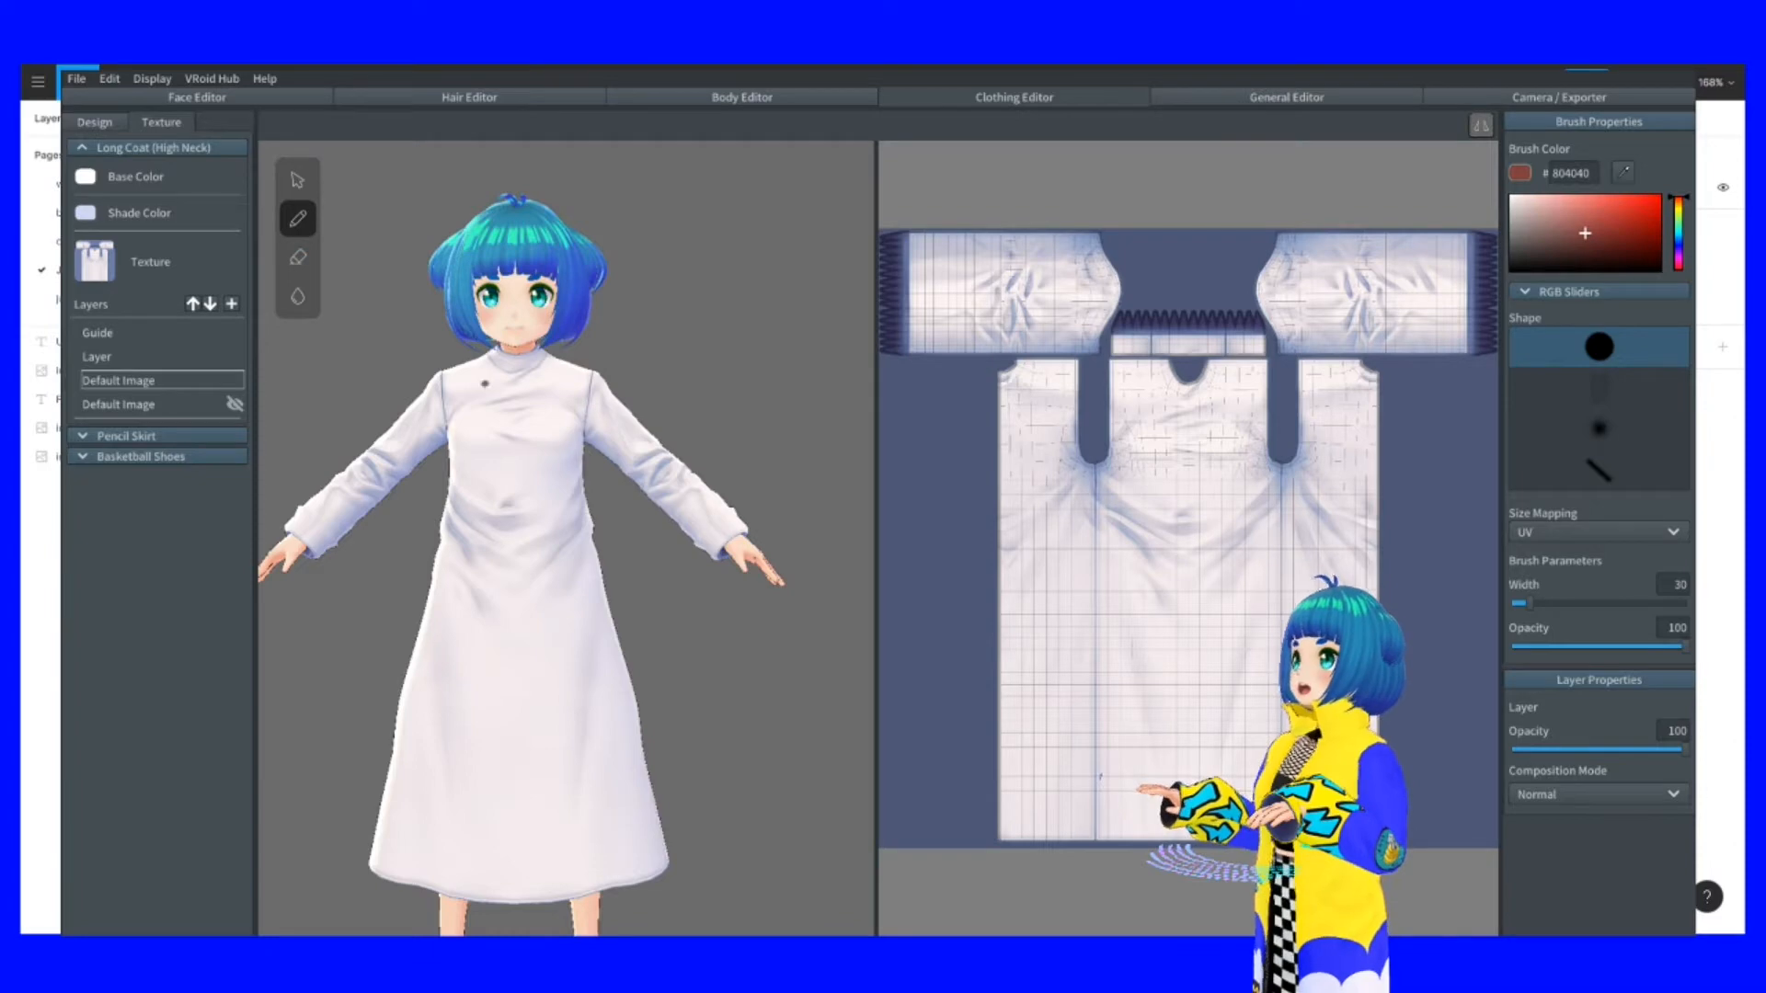
left_click_drag(472, 544, 528, 556)
scroll(528, 556, "up", 3)
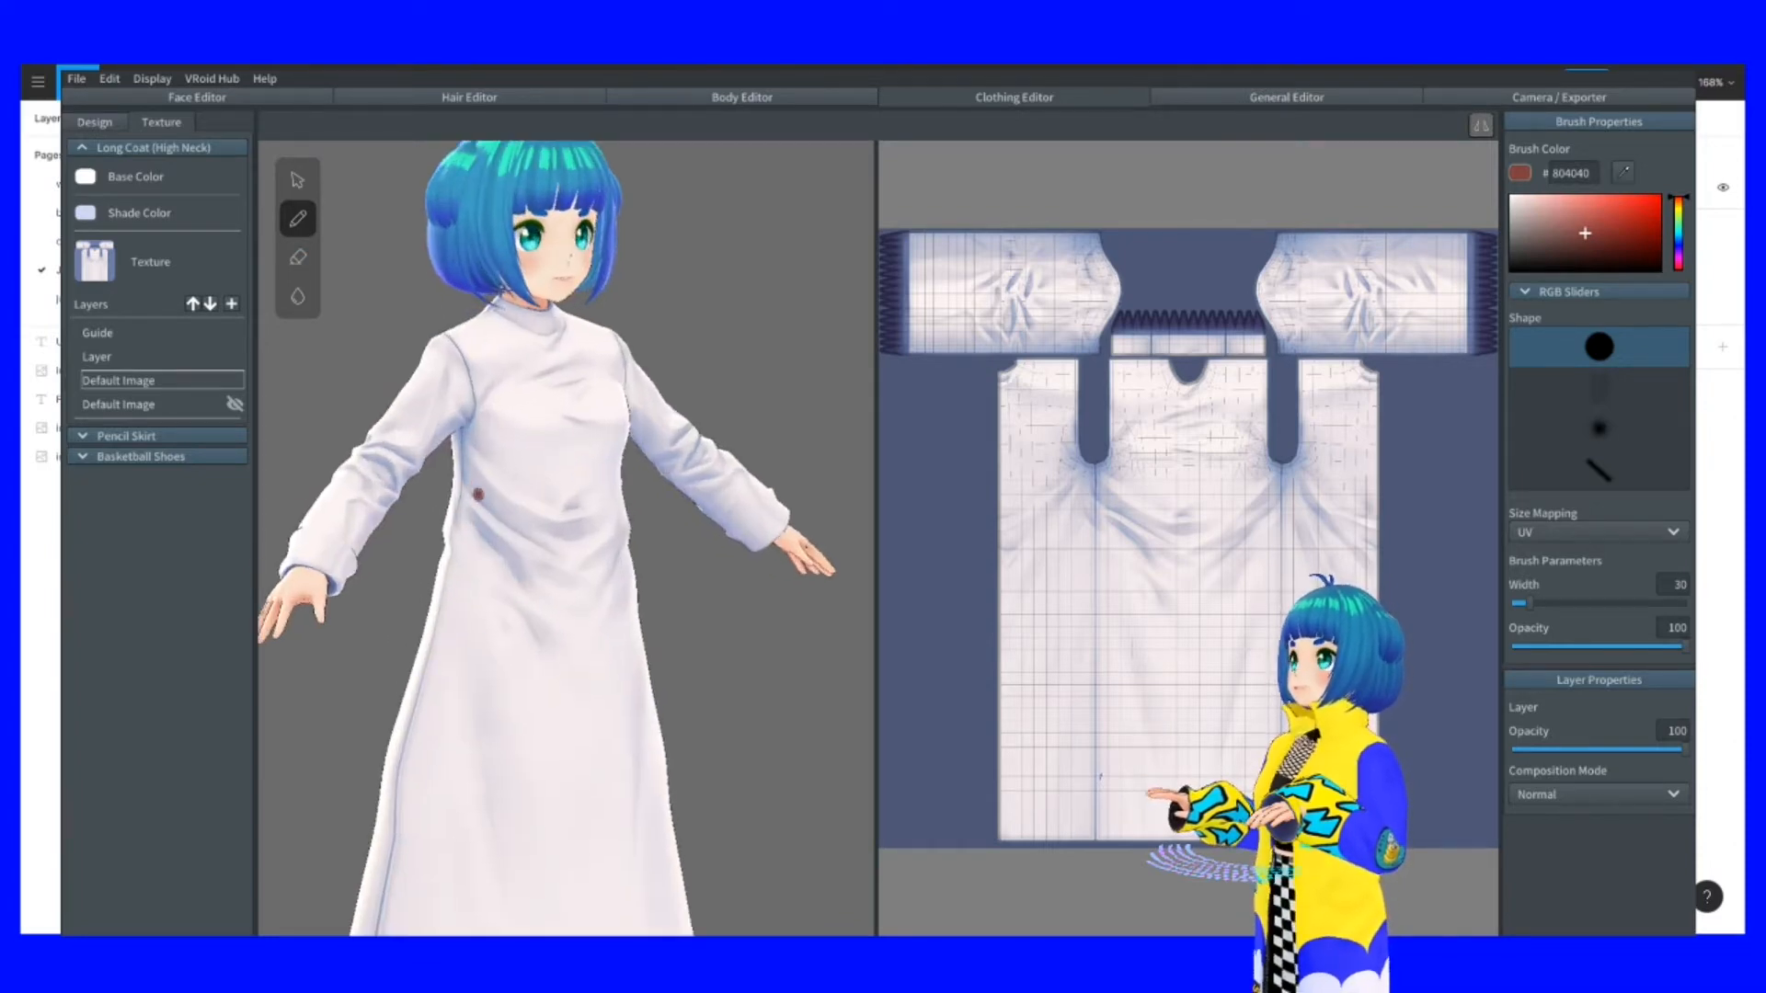
scroll(478, 495, "up", 1)
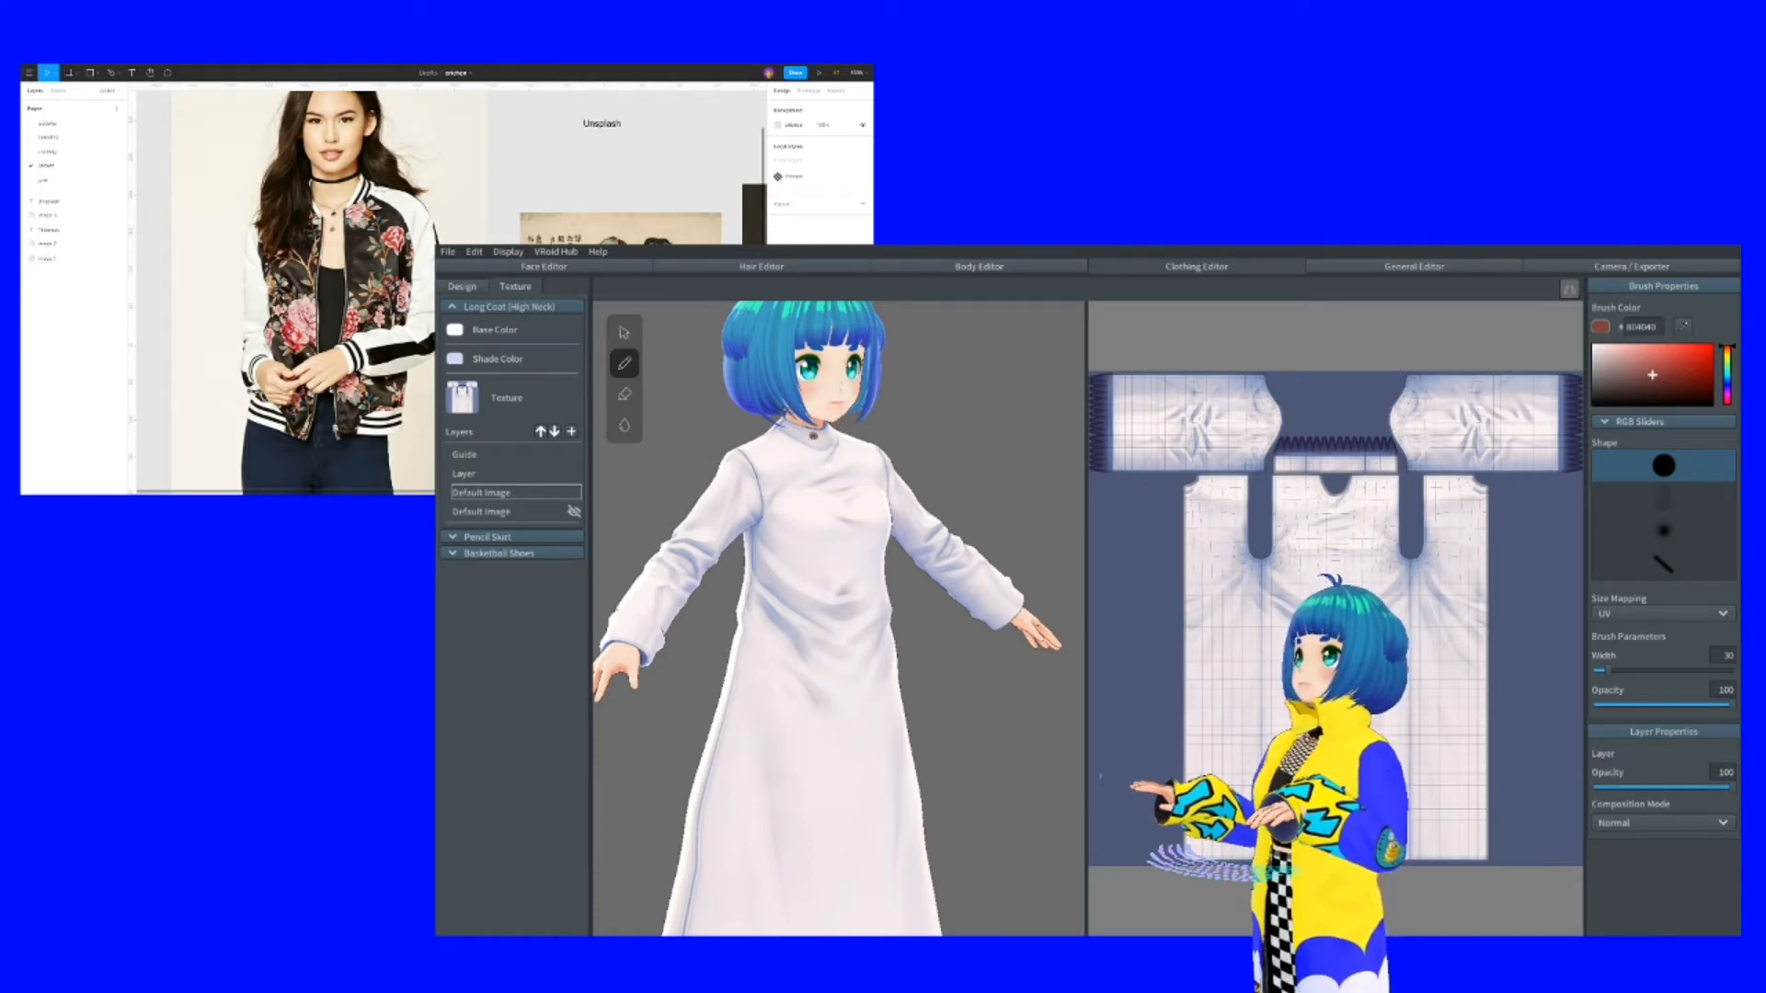
mouse_move(812, 429)
left_mouse_down()
mouse_move(820, 461)
mouse_move(822, 434)
left_mouse_up()
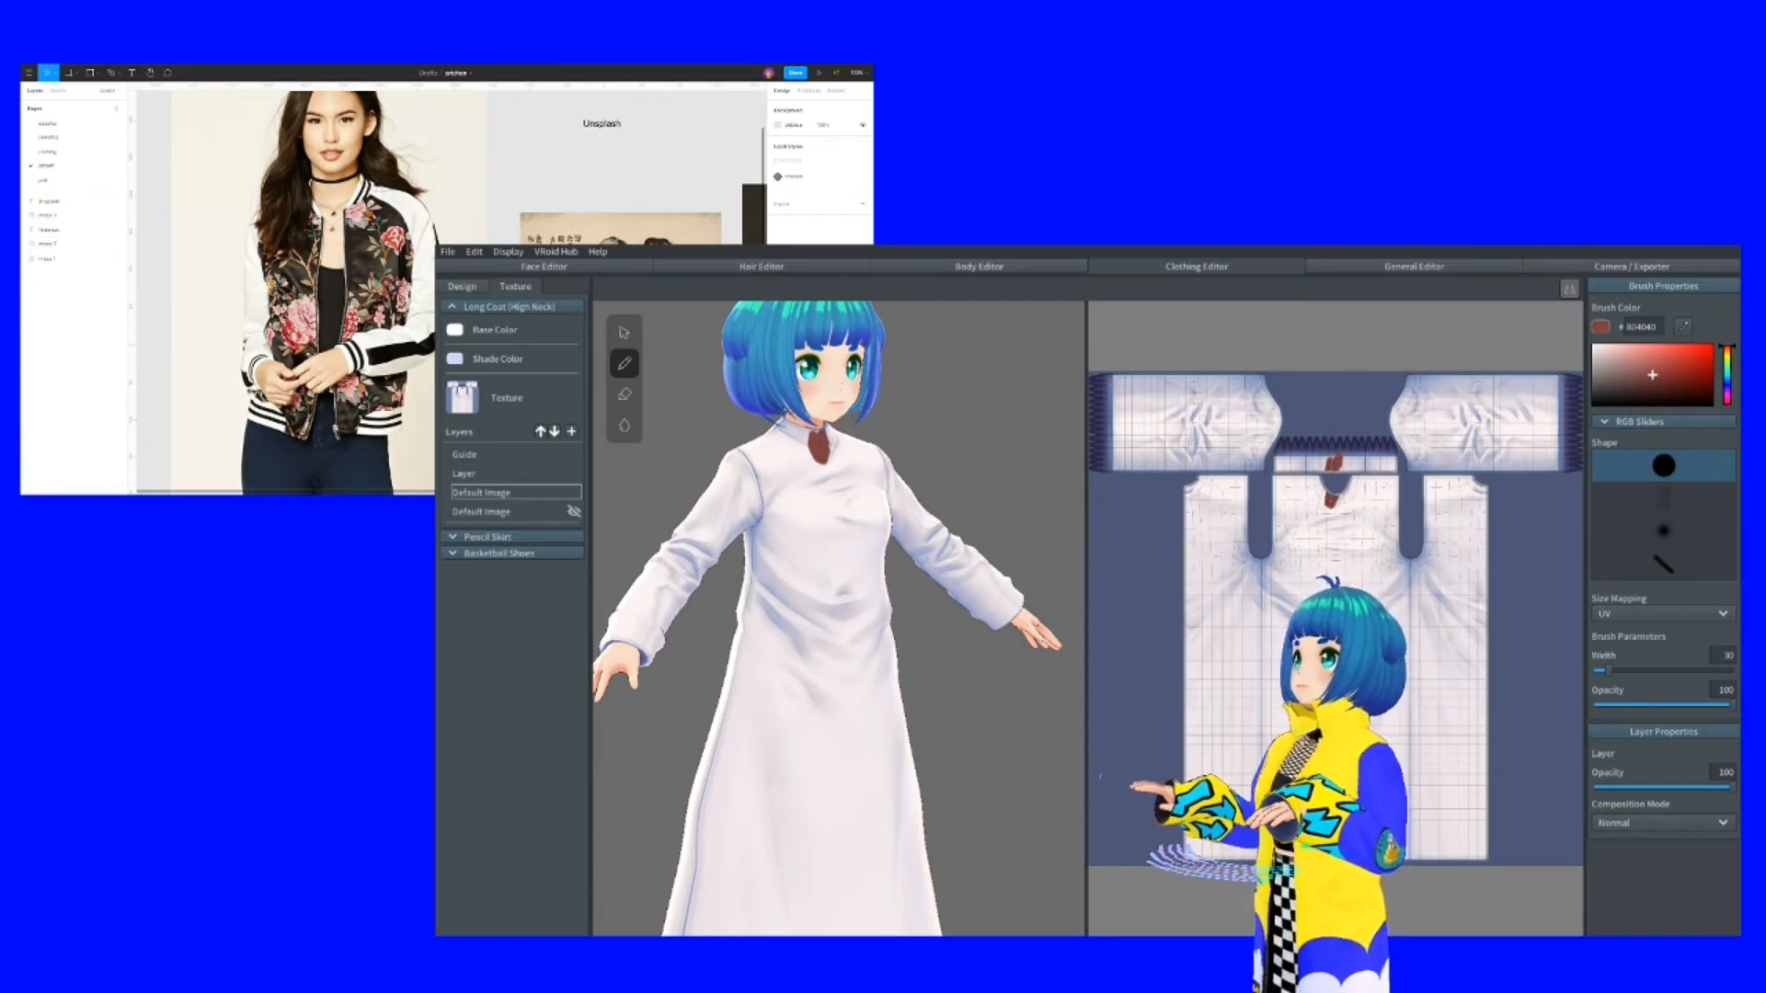
left_click_drag(823, 436, 833, 458)
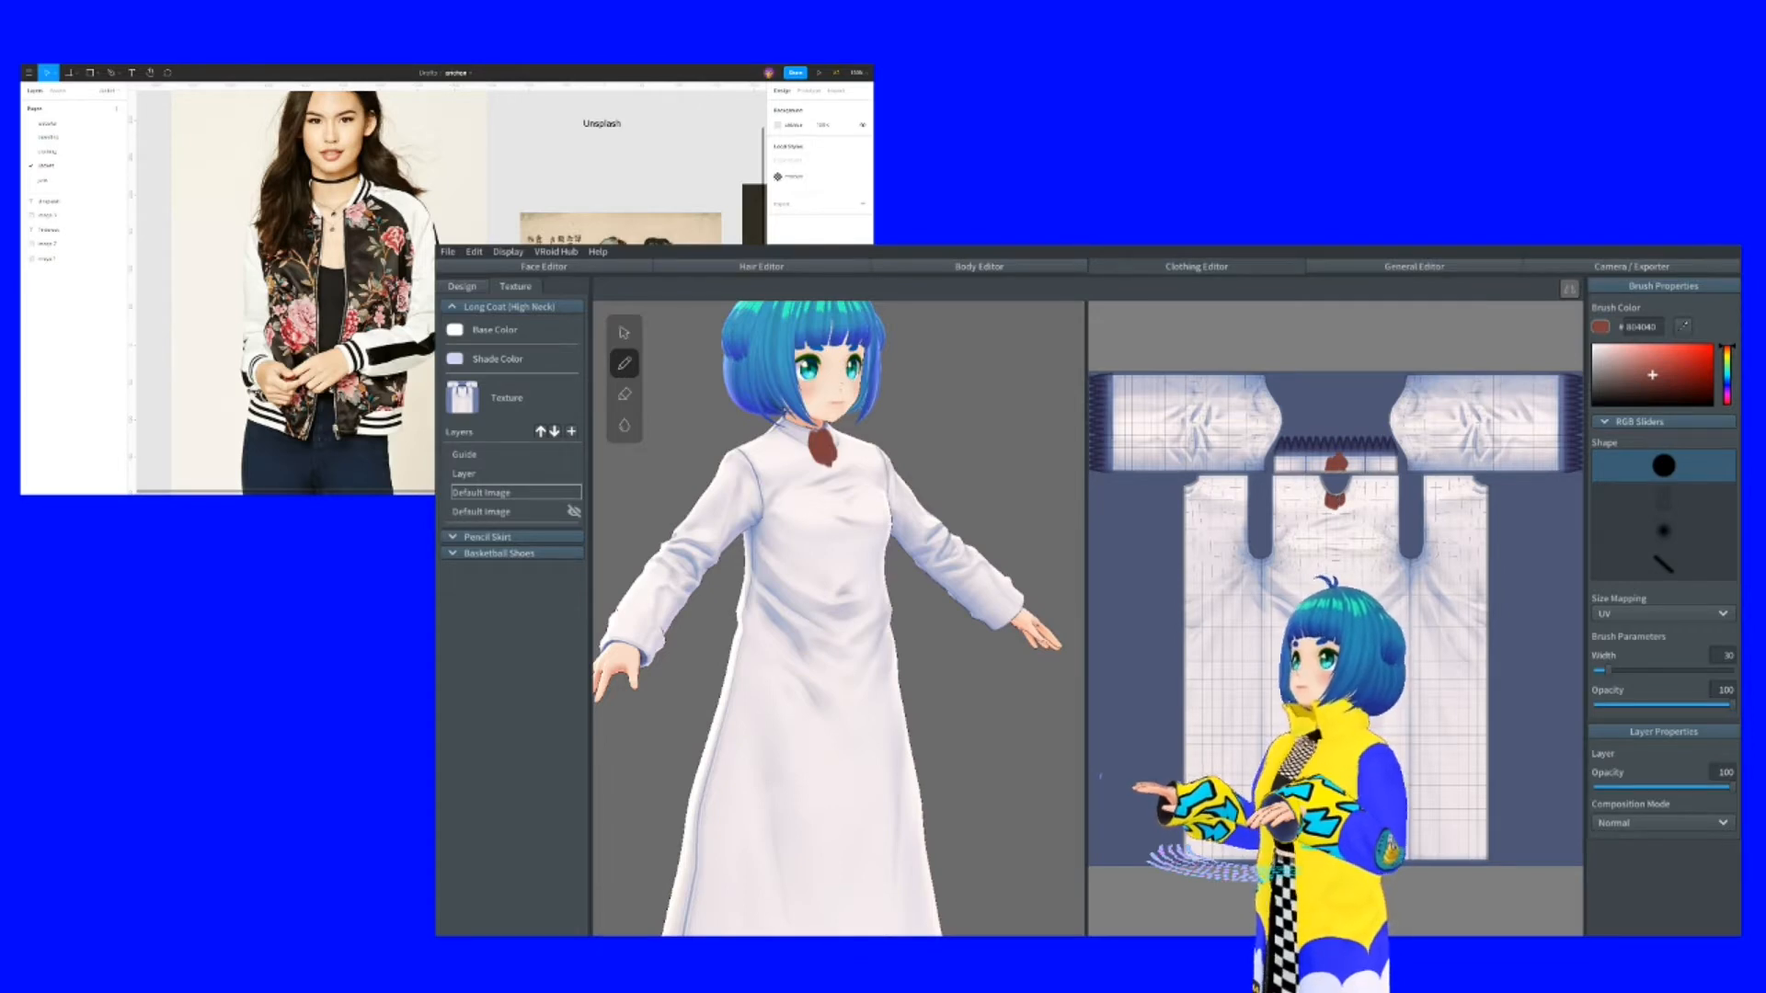
Paint a thick vertical centre-front line from the collar patch down to the waist to mark the jacket opening
left_click_drag(884, 511, 808, 497)
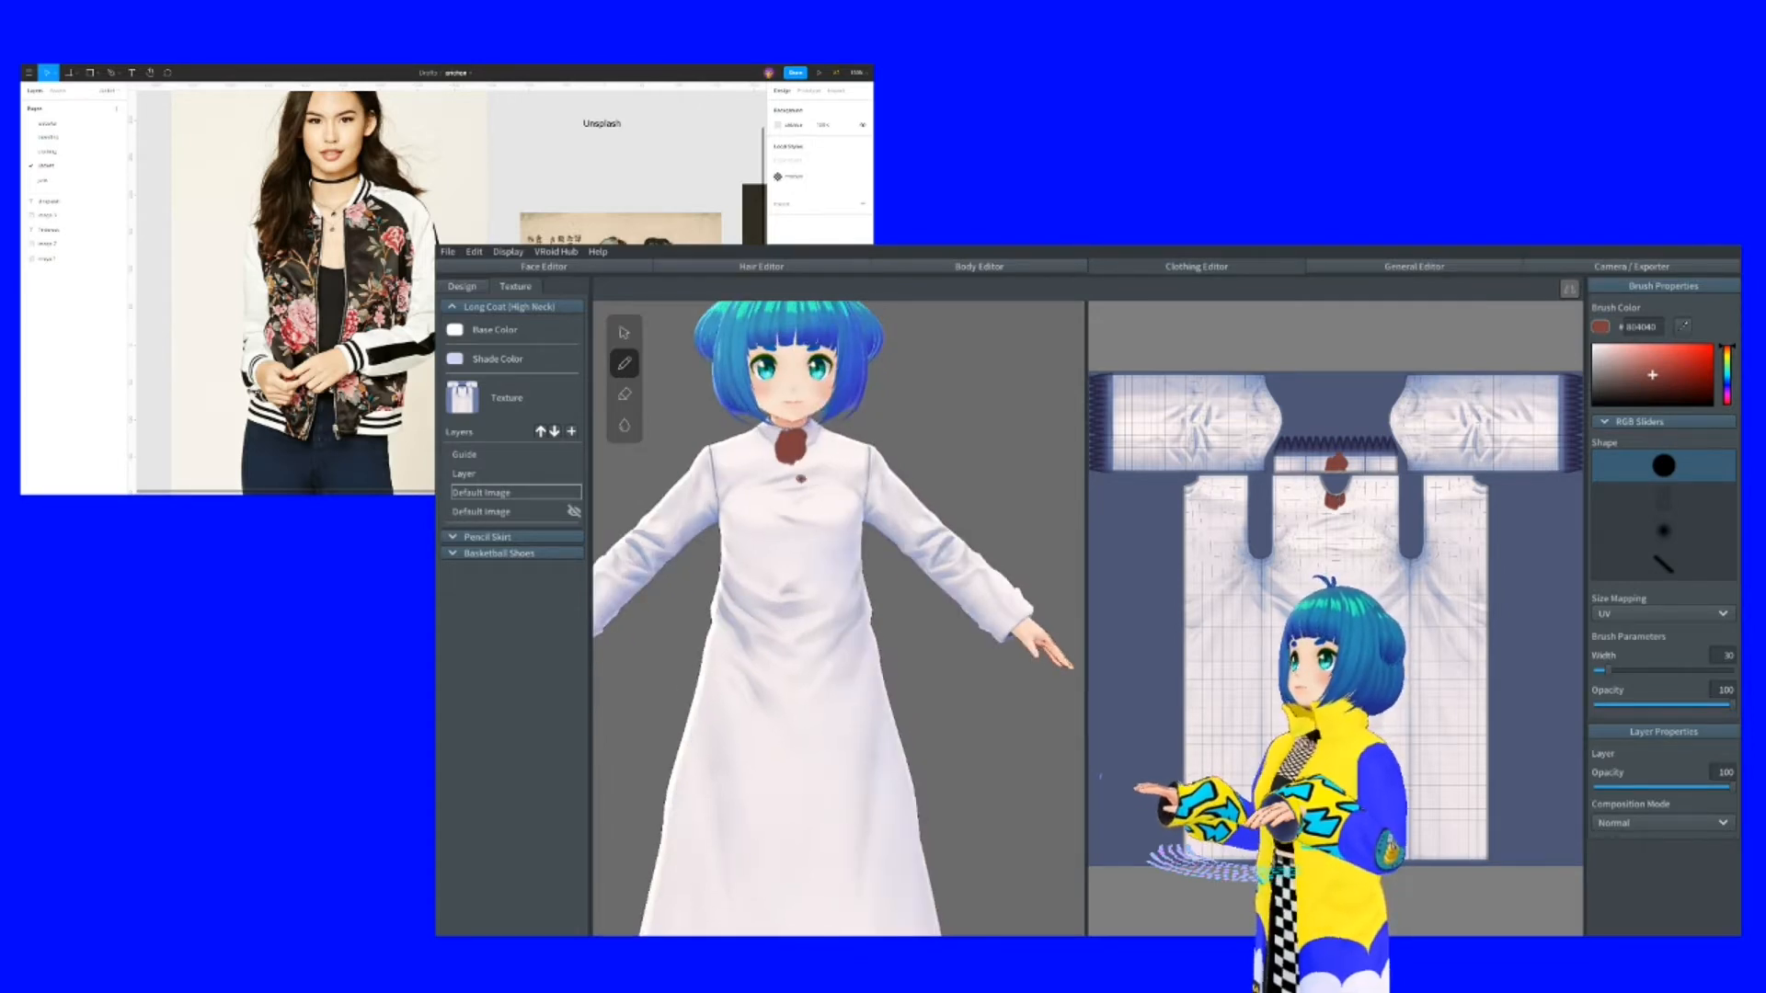
left_click_drag(796, 459, 791, 646)
key("ctrl+z")
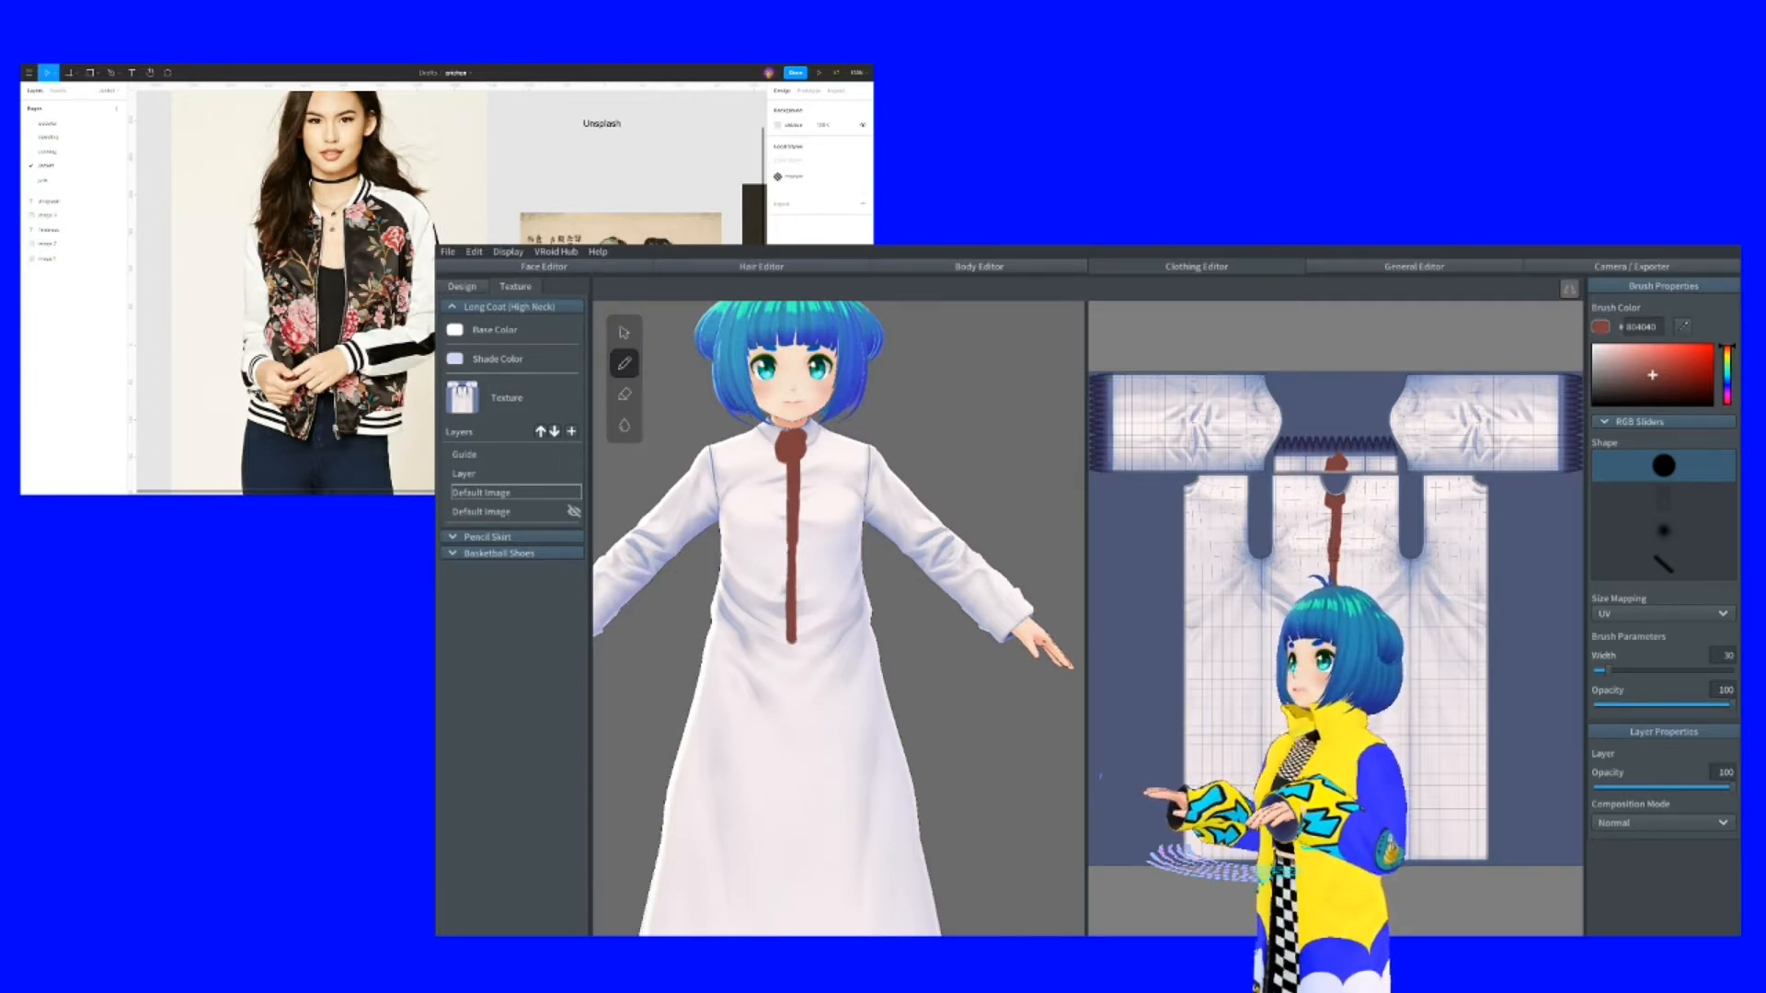
left_click_drag(783, 464, 782, 638)
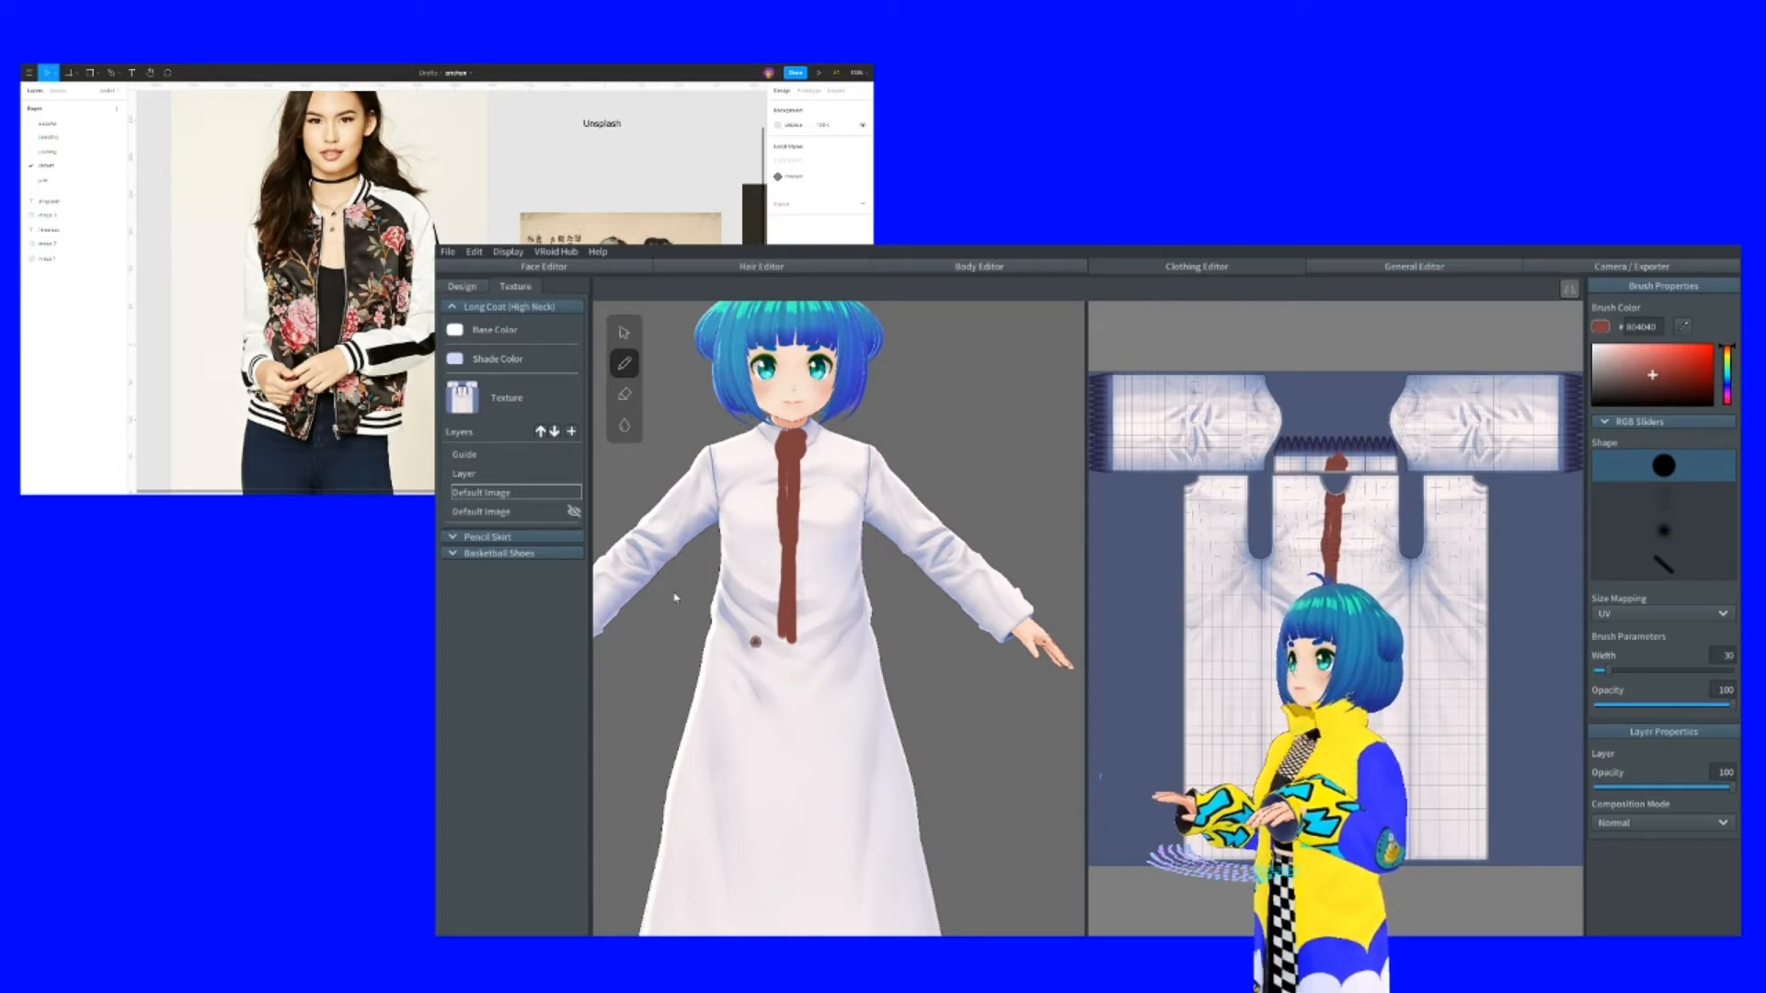
Hide the painted Default Image layer to check the coat without it, and show it again
right_click(570, 492)
left_click(573, 497)
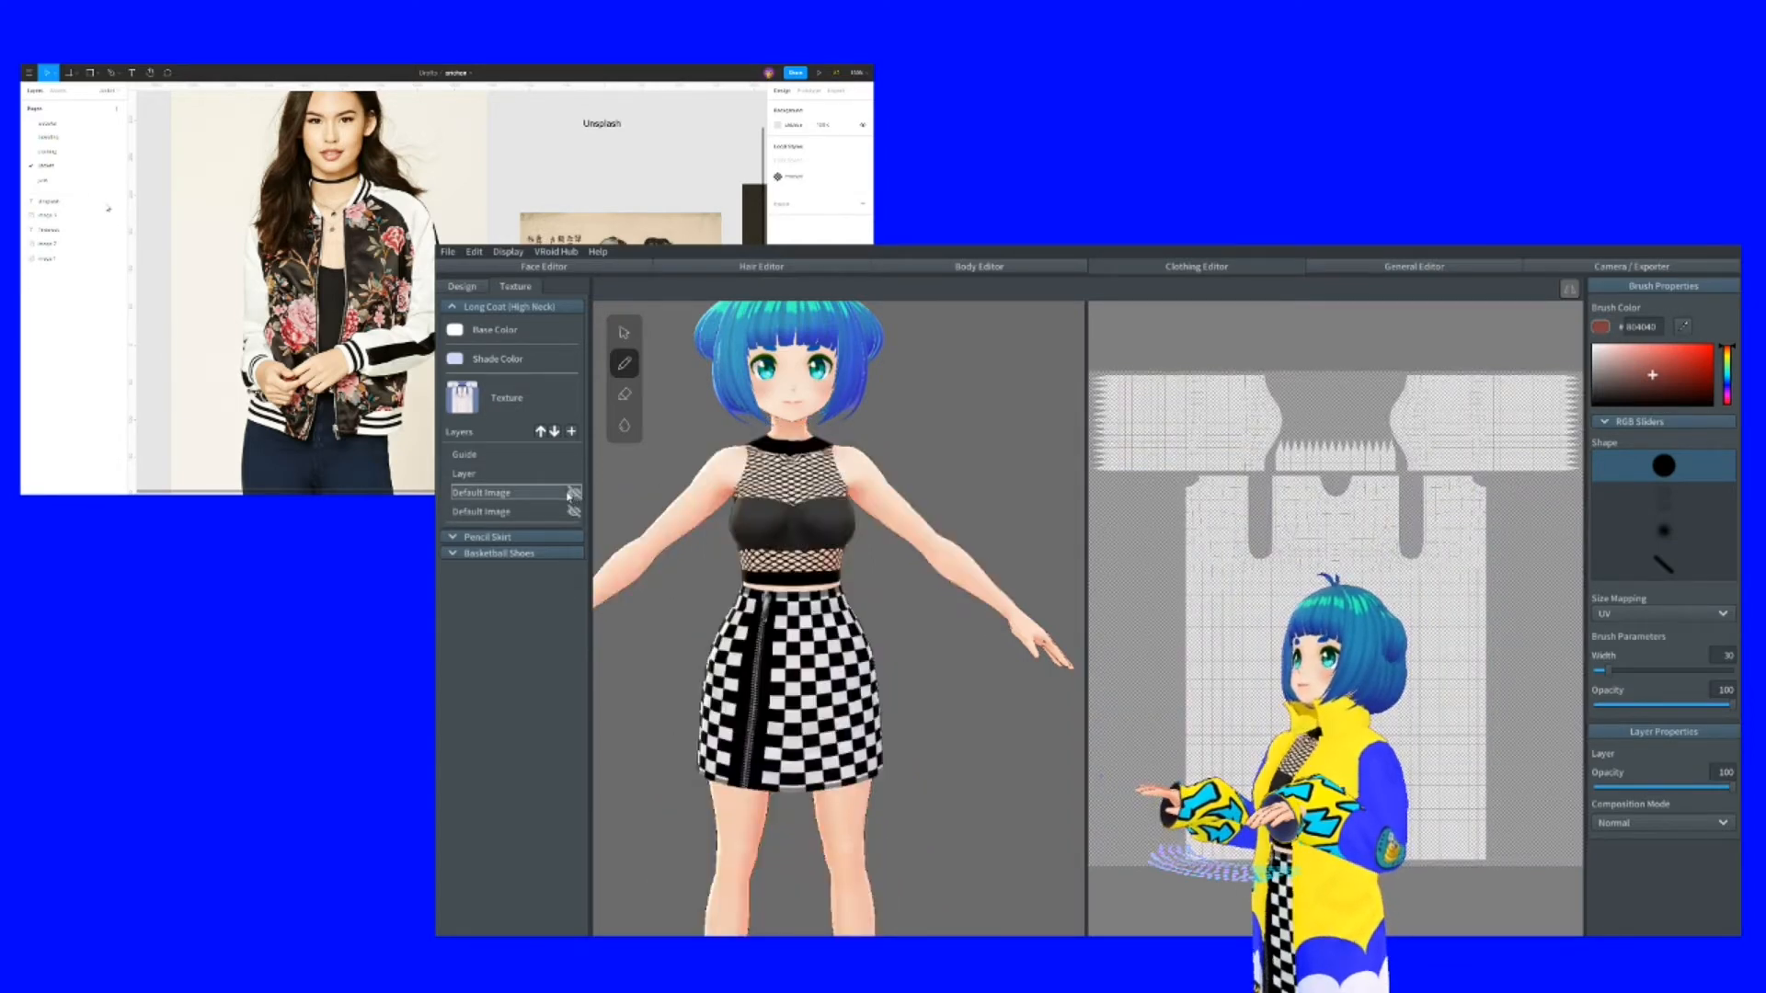
right_click(570, 495)
left_click(598, 501)
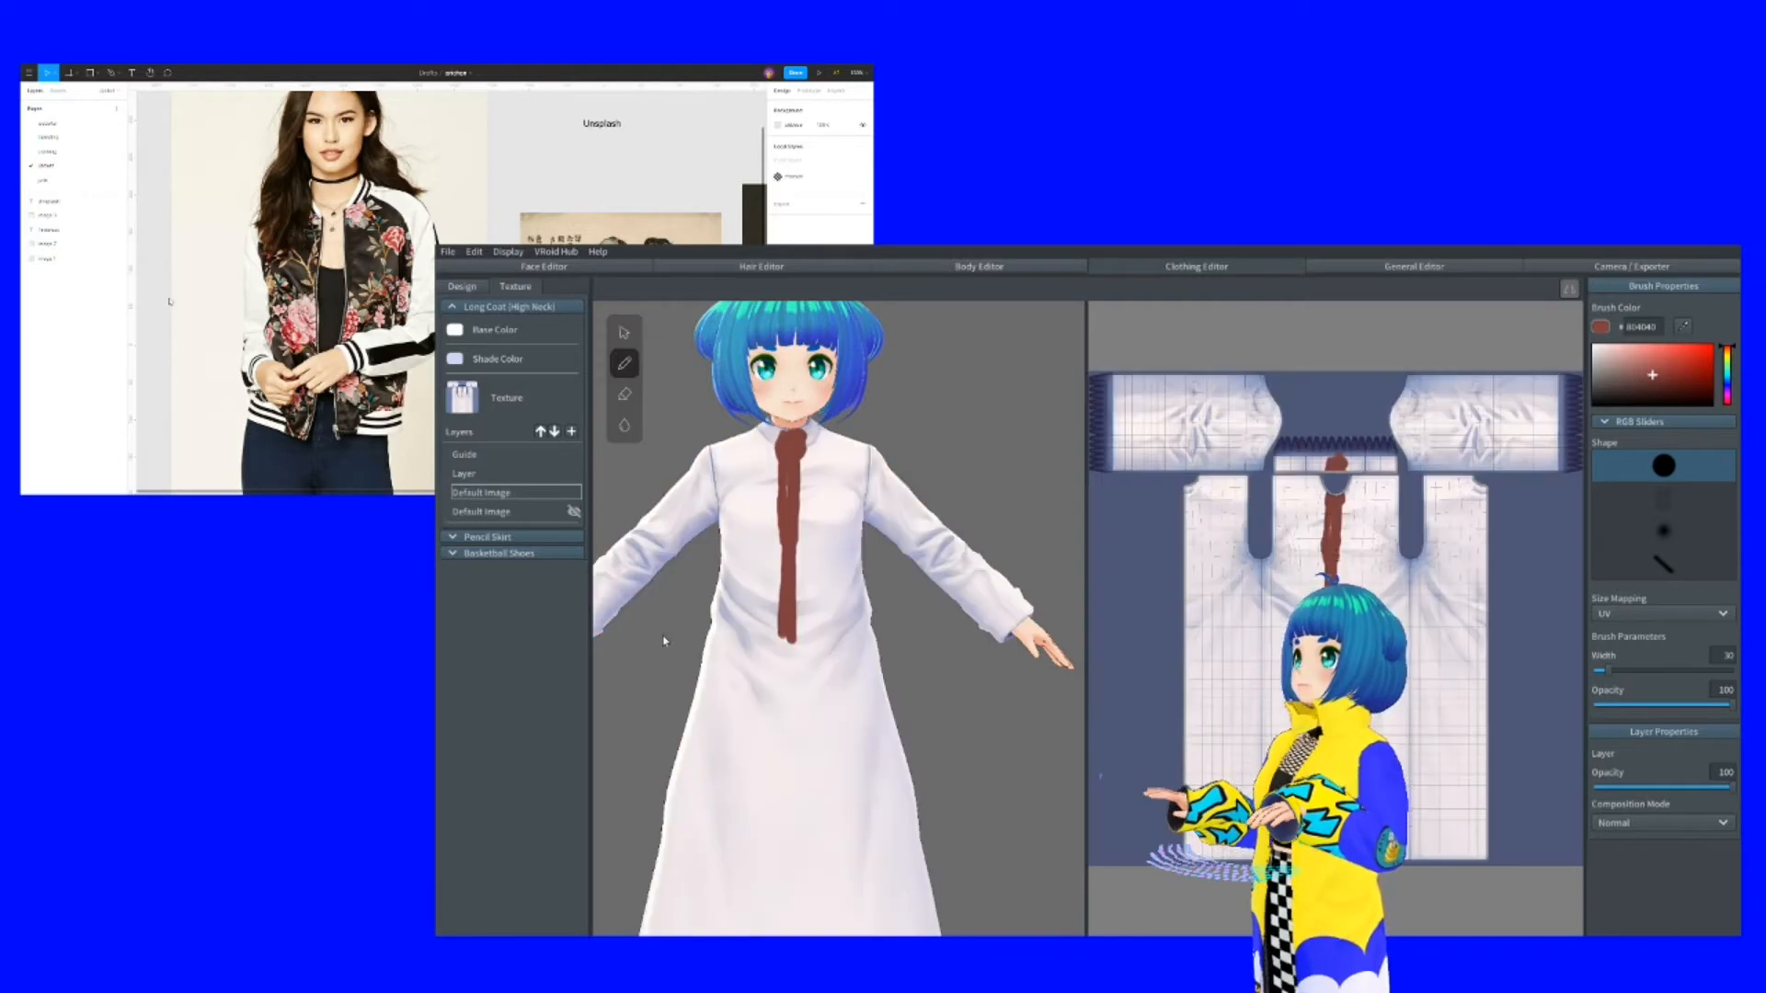
Paint a horizontal line across the coat's front below the waist to mark the jacket's hem
left_click_drag(699, 680, 886, 685)
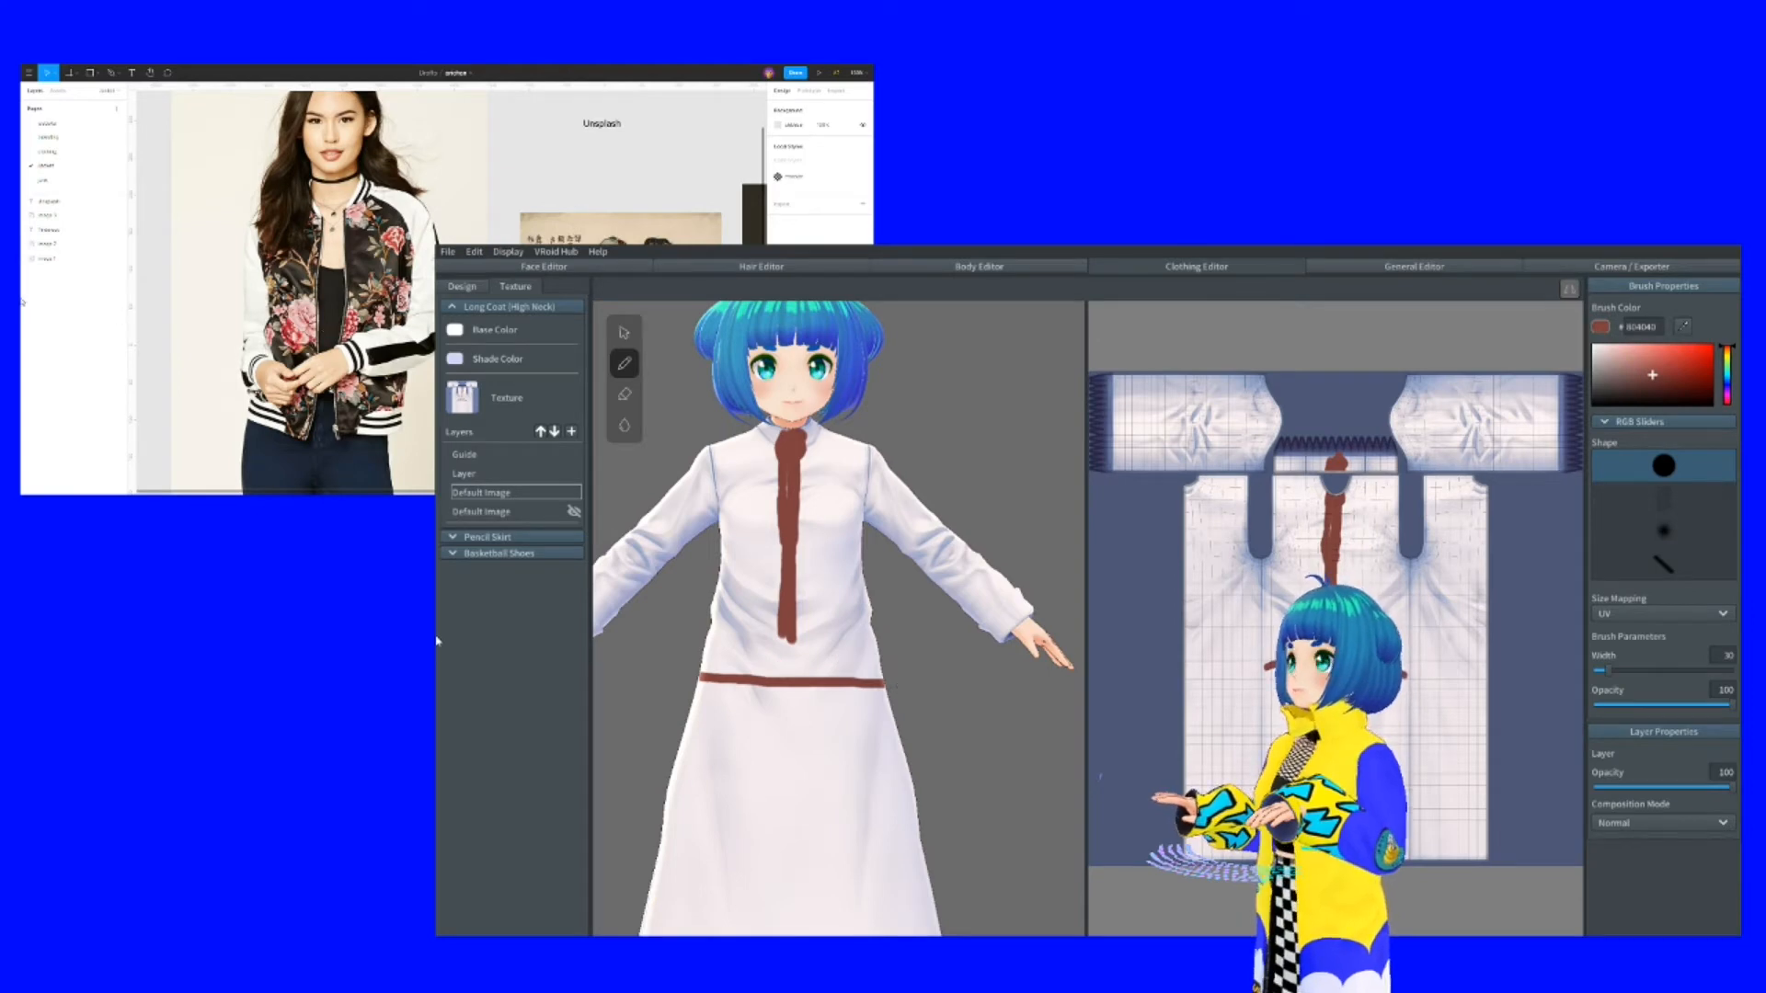
Switch to the eraser and increase its width to 150
left_click(626, 398)
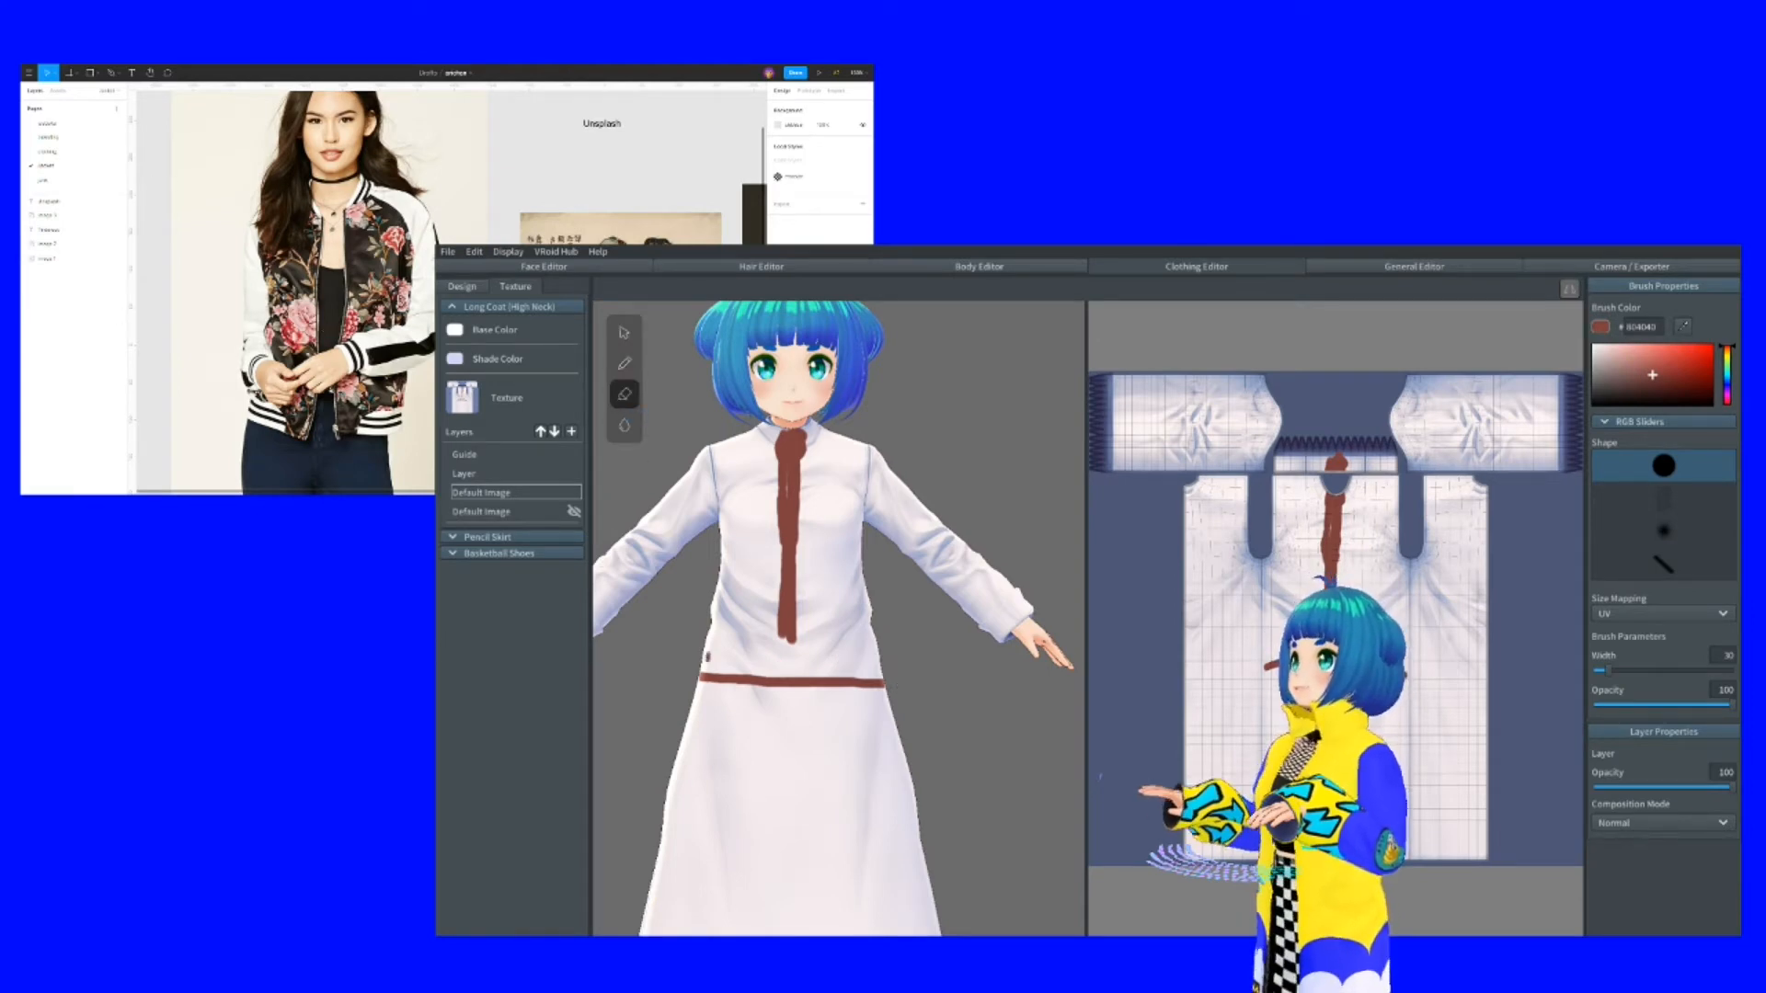
key("]")
key("]")
key("]")
key("]")
key("]")
key("]")
key("]")
key("]")
key("]")
key("]")
key("]")
key("]")
key("]")
key("]")
key("]")
key("]")
key("]")
key("]")
key("]")
key("]")
key("]")
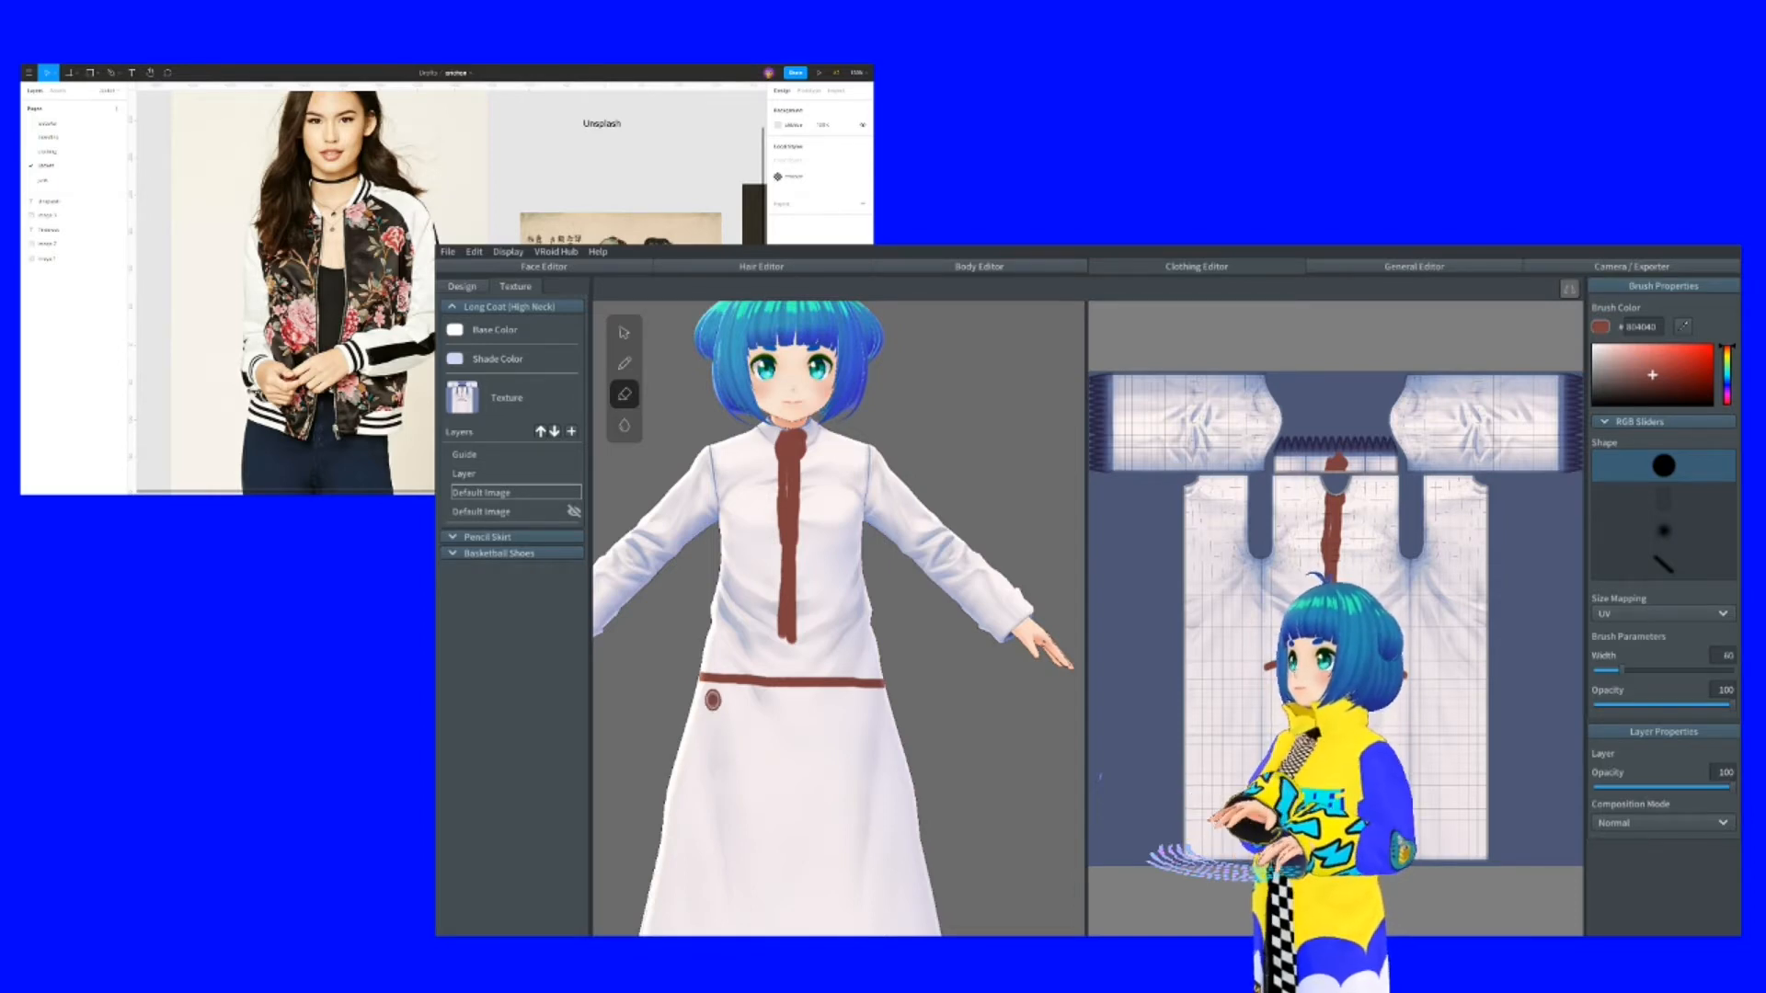
Try erasing a band around the coat beneath the horizontal hem line, and undo both the band and the line
mouse_move(691, 710)
left_mouse_down()
mouse_move(854, 715)
mouse_move(661, 722)
mouse_move(916, 679)
left_mouse_up()
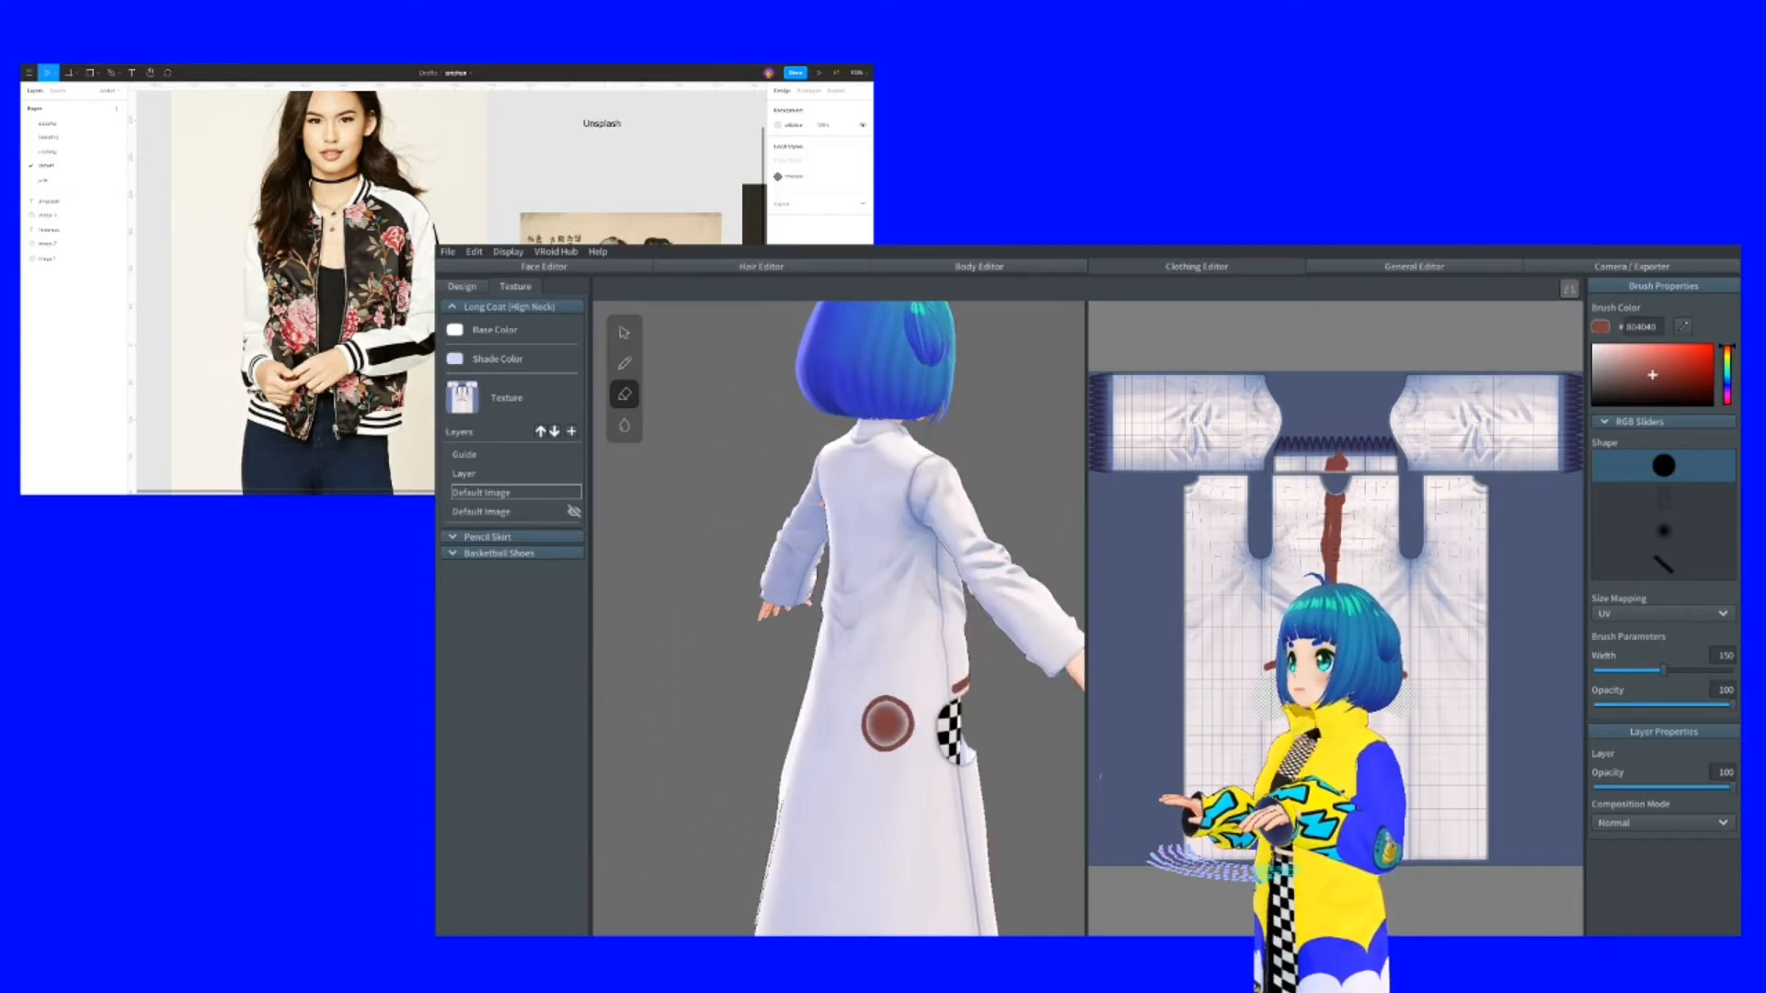
mouse_move(934, 727)
left_mouse_down()
mouse_move(817, 725)
mouse_move(726, 686)
mouse_move(828, 704)
mouse_move(796, 694)
left_mouse_up()
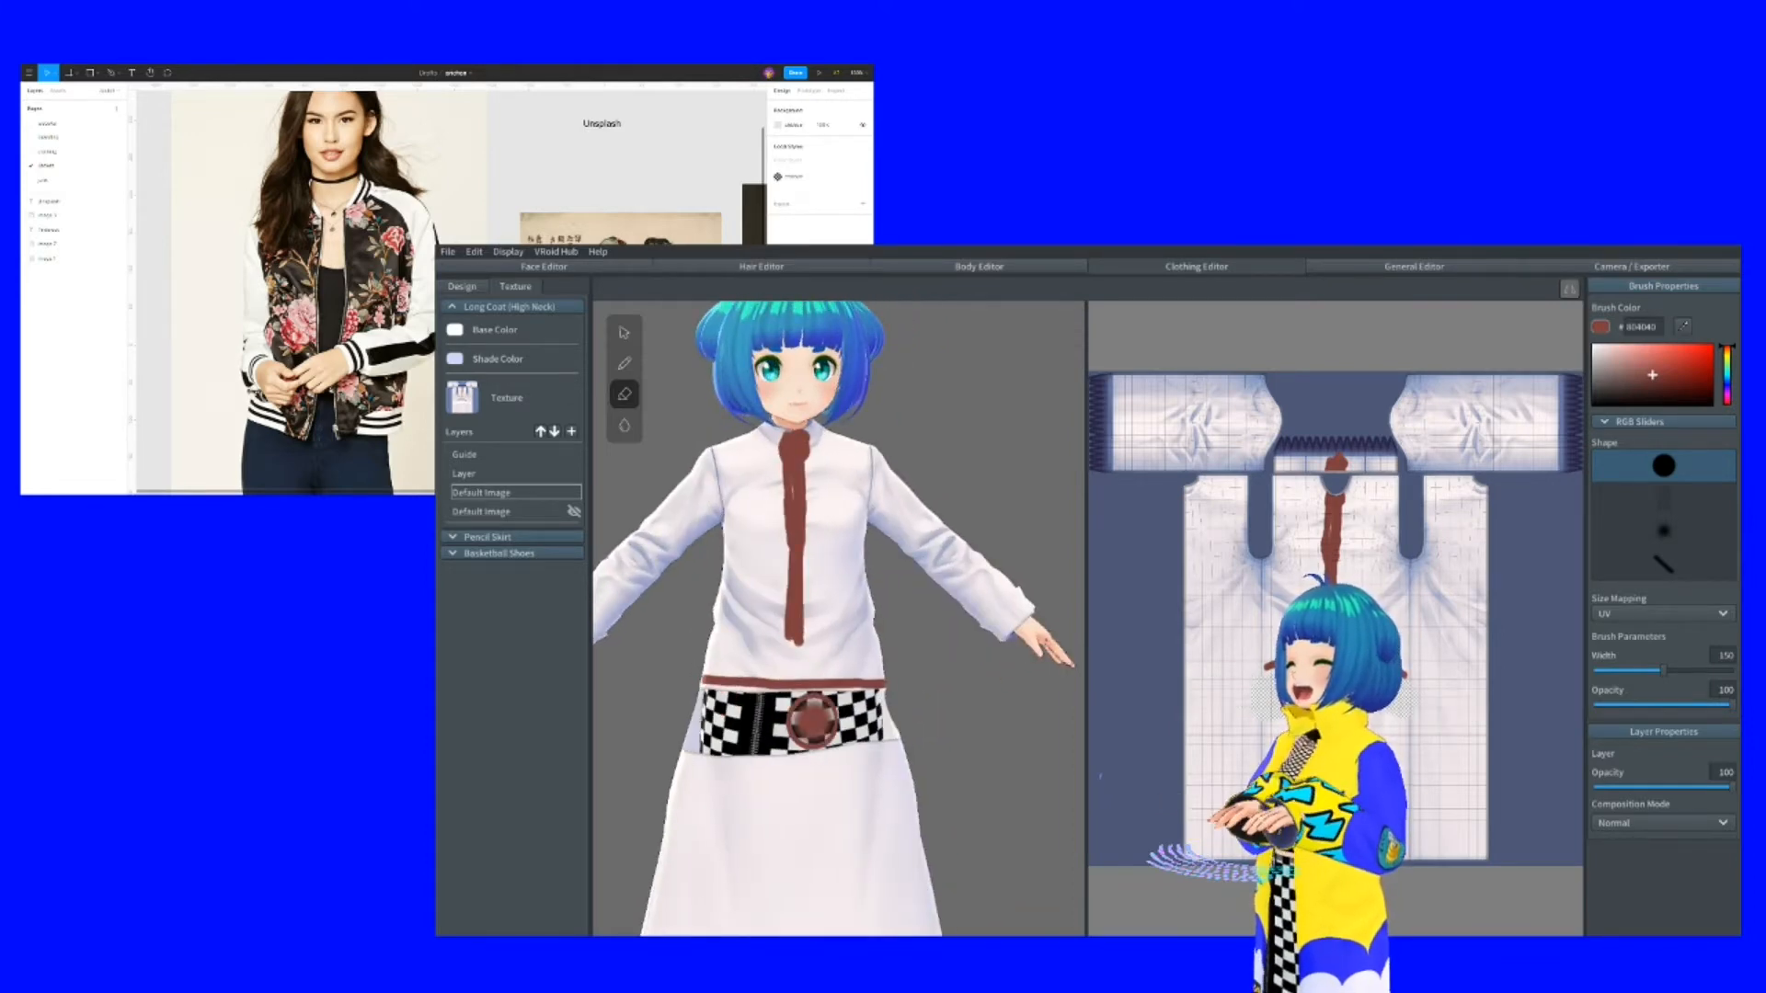
key("ctrl+z")
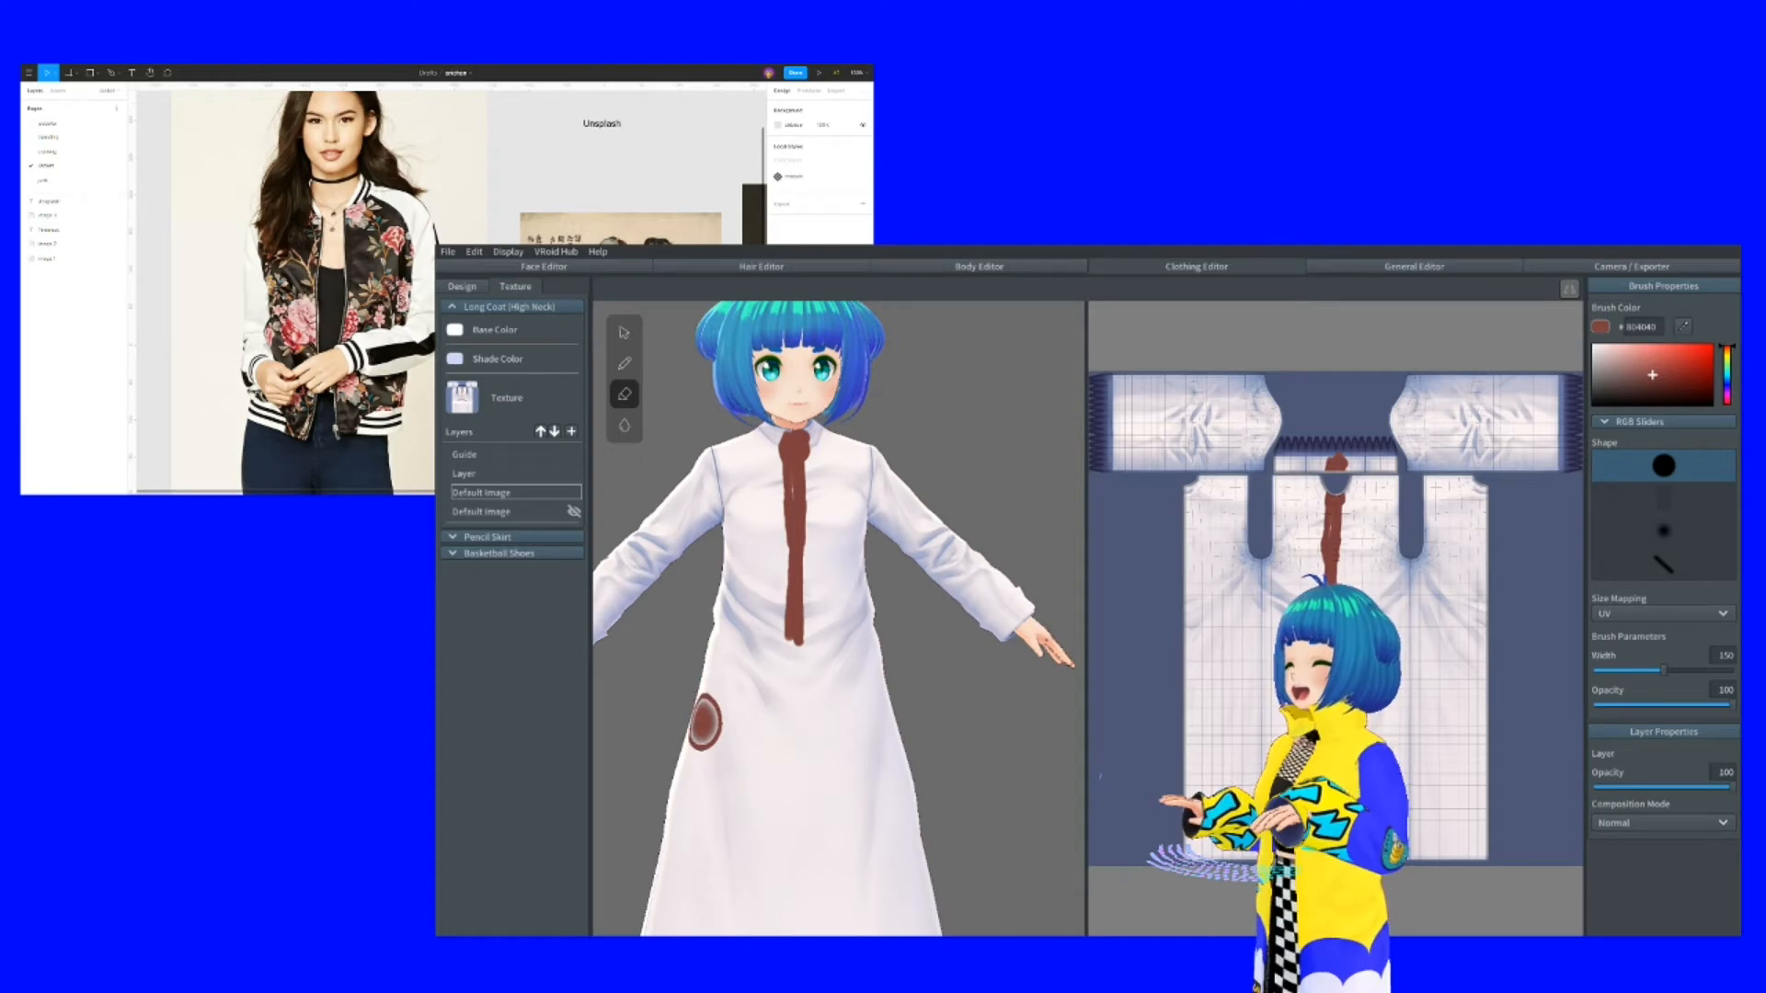
Erase a band all around the coat below the waist to separate the jacket section from the skirt section
left_click_drag(697, 722, 865, 722)
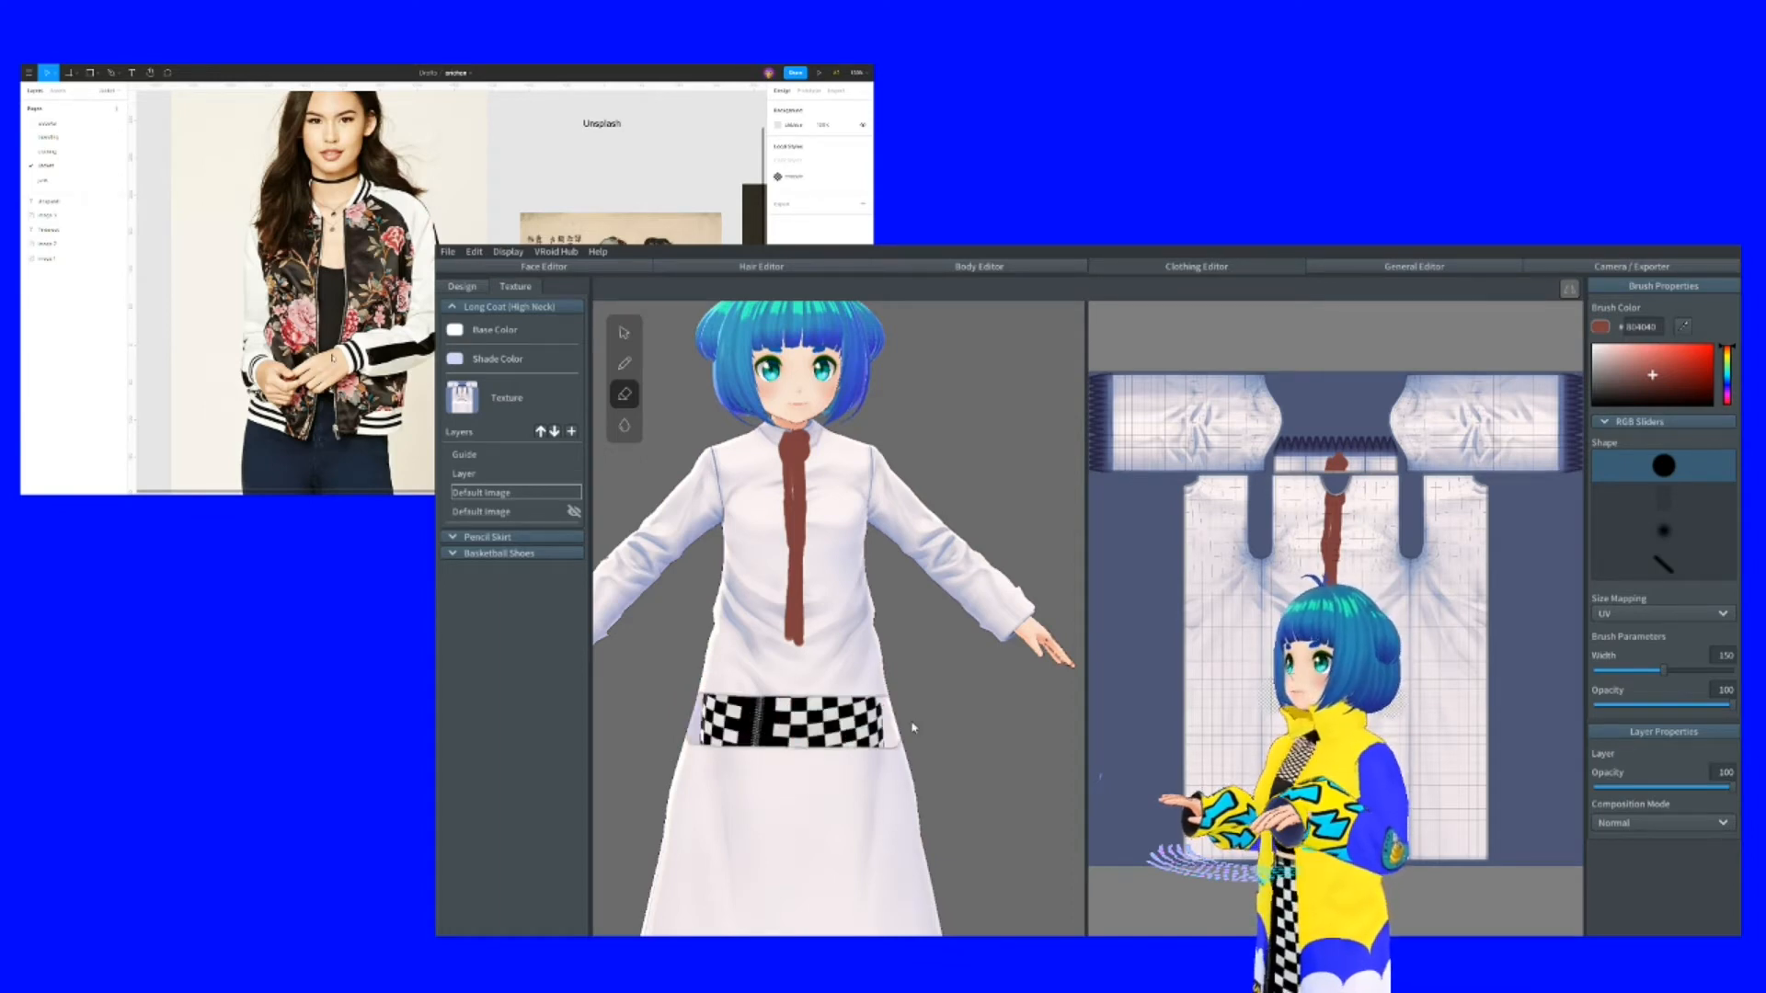
mouse_move(746, 725)
left_mouse_down()
mouse_move(929, 702)
mouse_move(920, 721)
mouse_move(761, 718)
mouse_move(895, 709)
mouse_move(840, 709)
mouse_move(878, 709)
left_mouse_up()
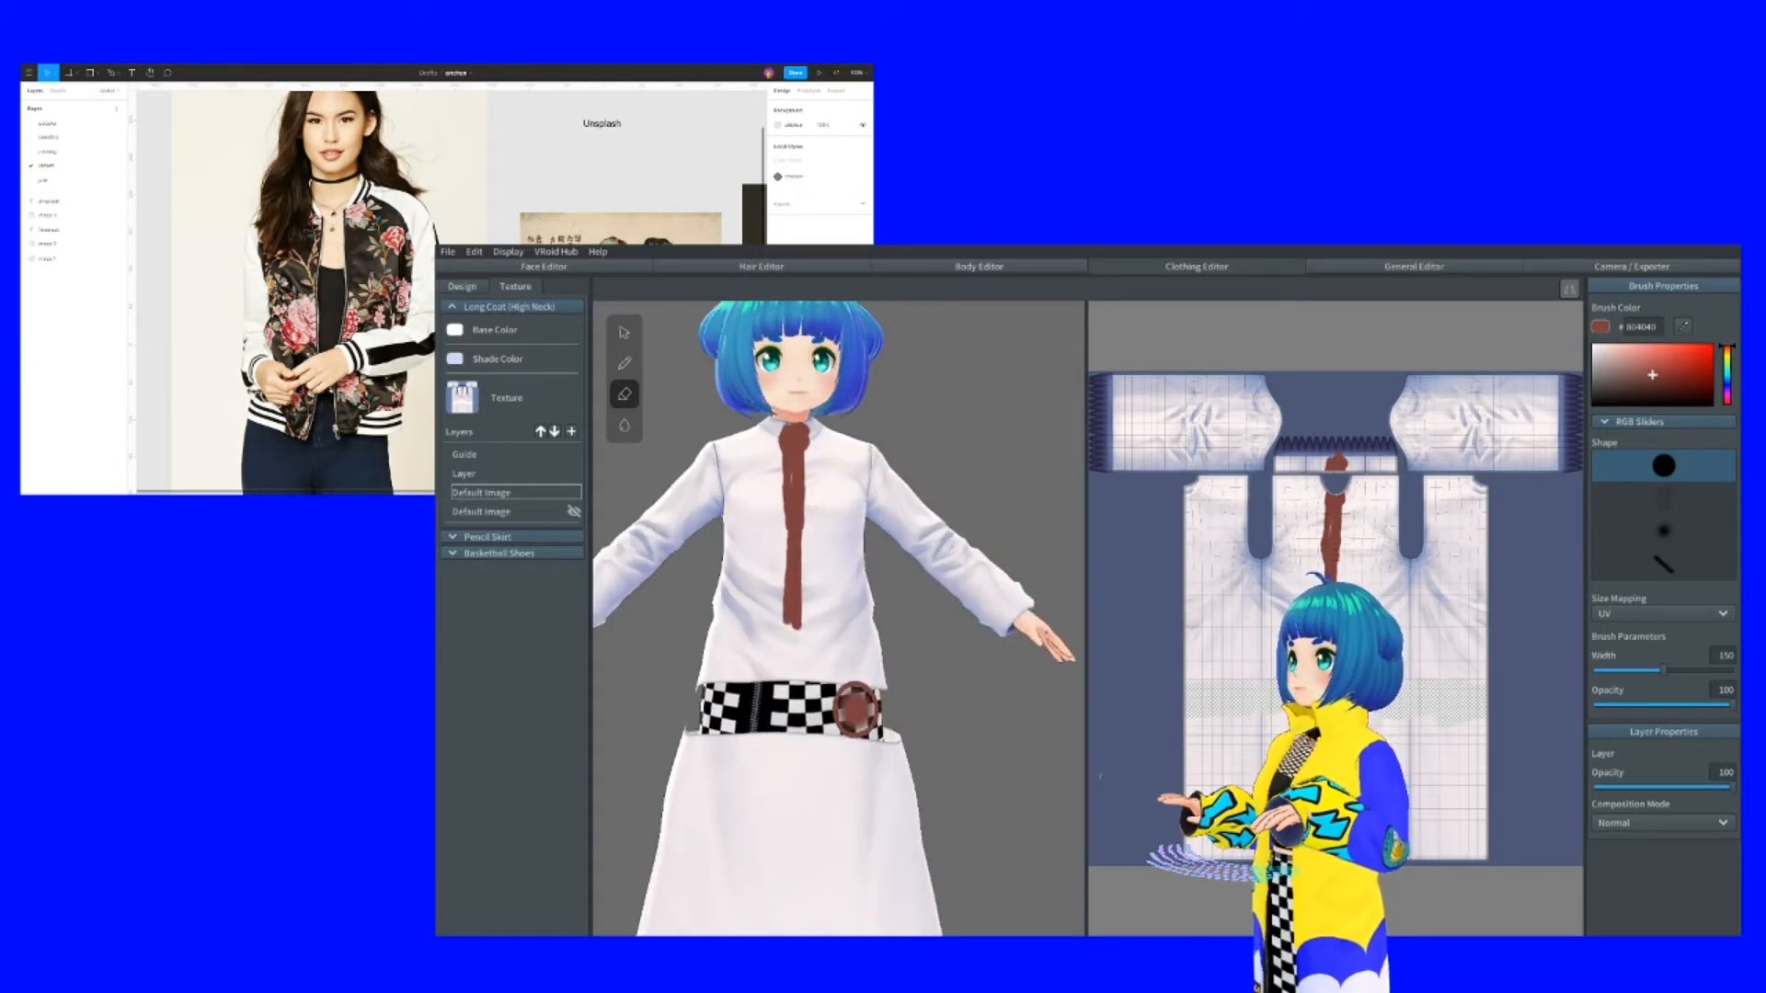
left_click_drag(672, 722, 752, 724)
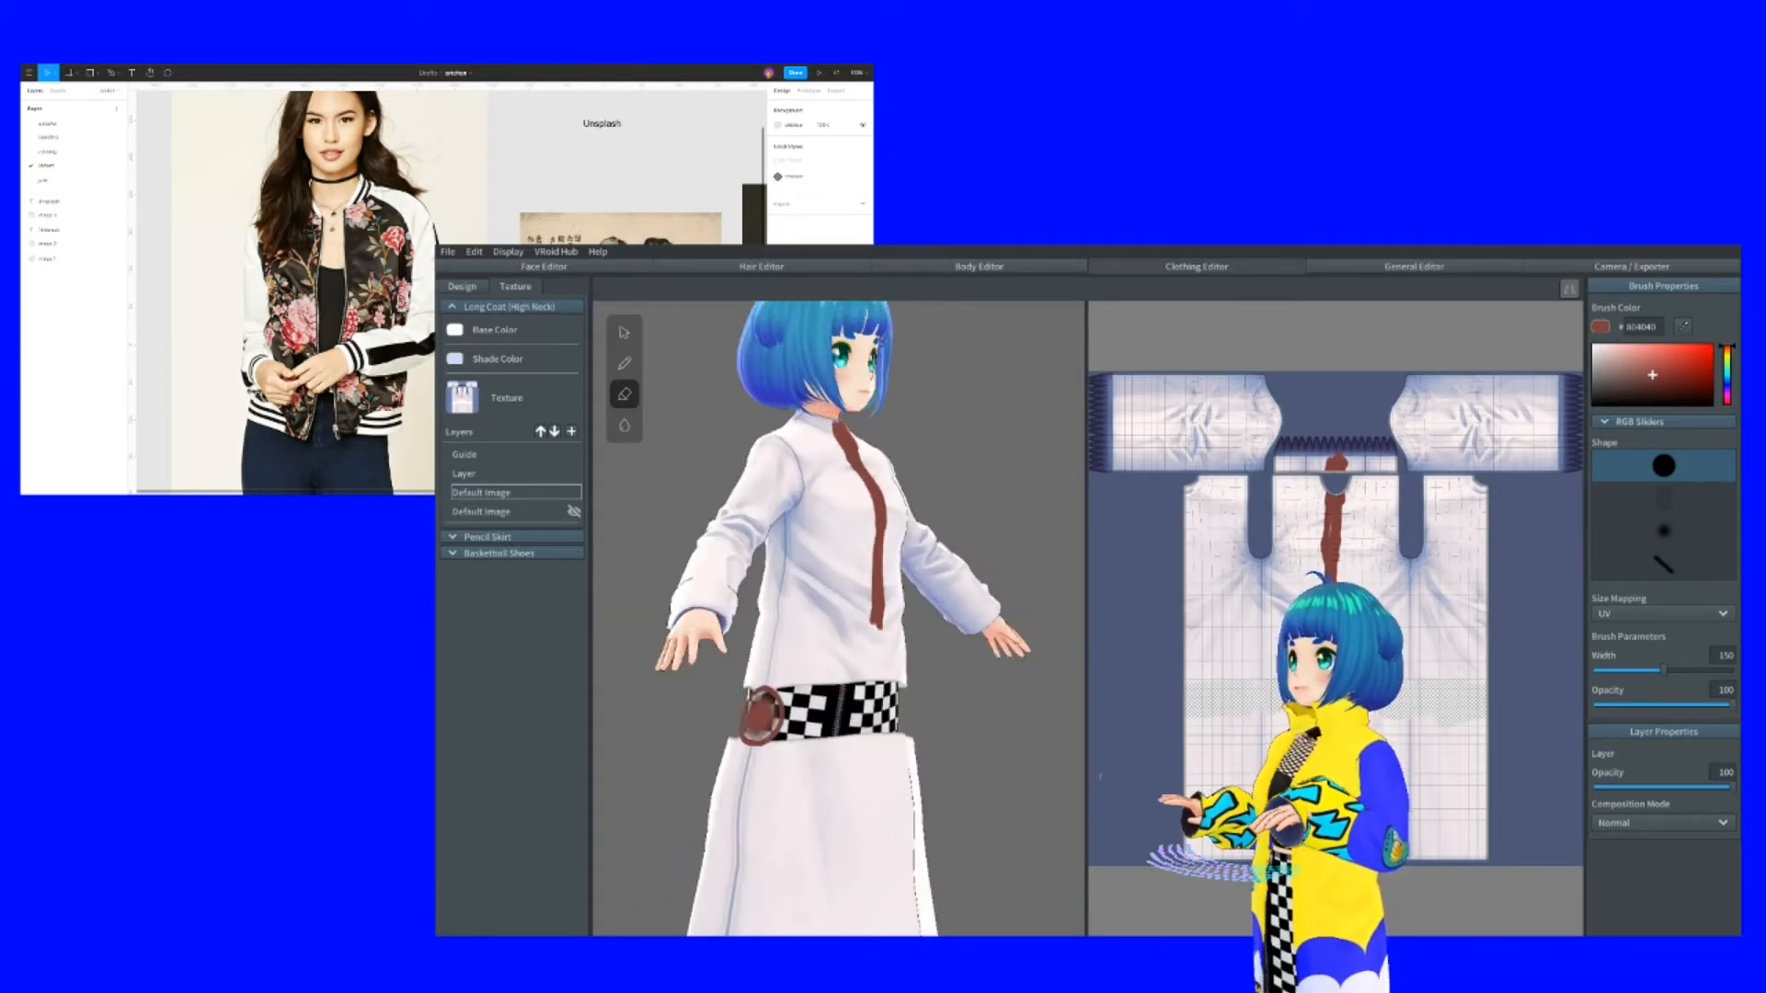
left_click_drag(769, 714, 708, 709)
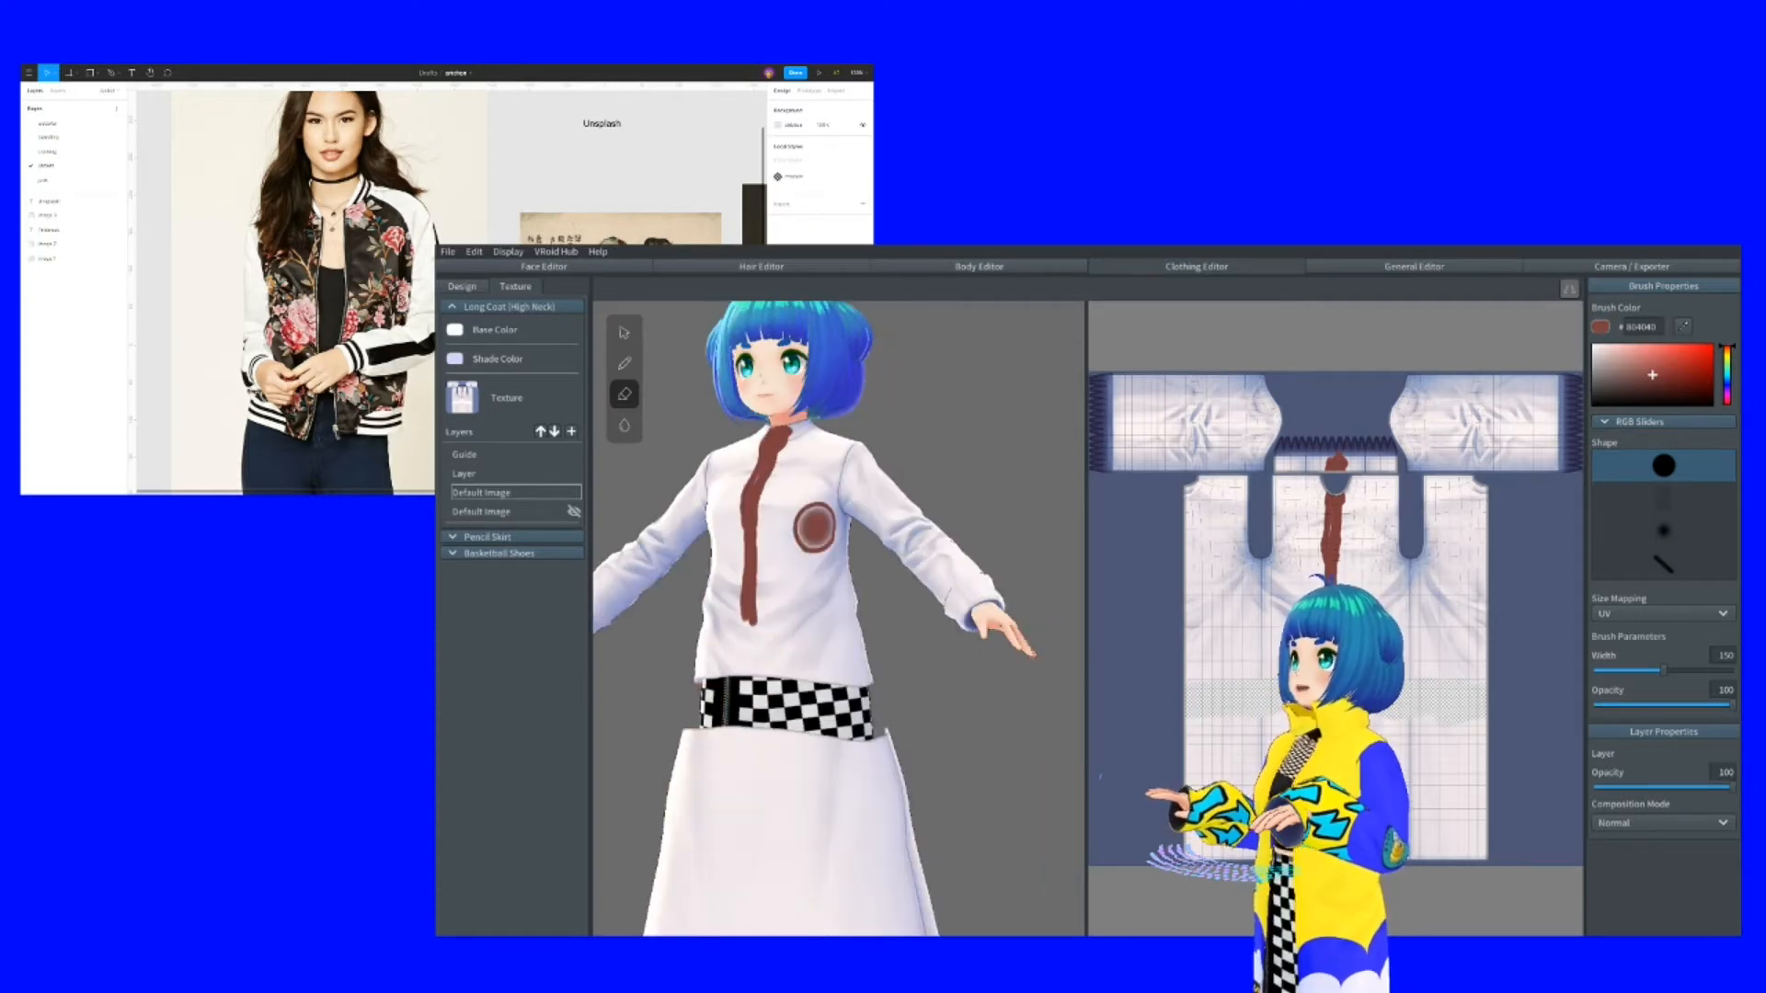
left_click_drag(736, 706, 802, 720)
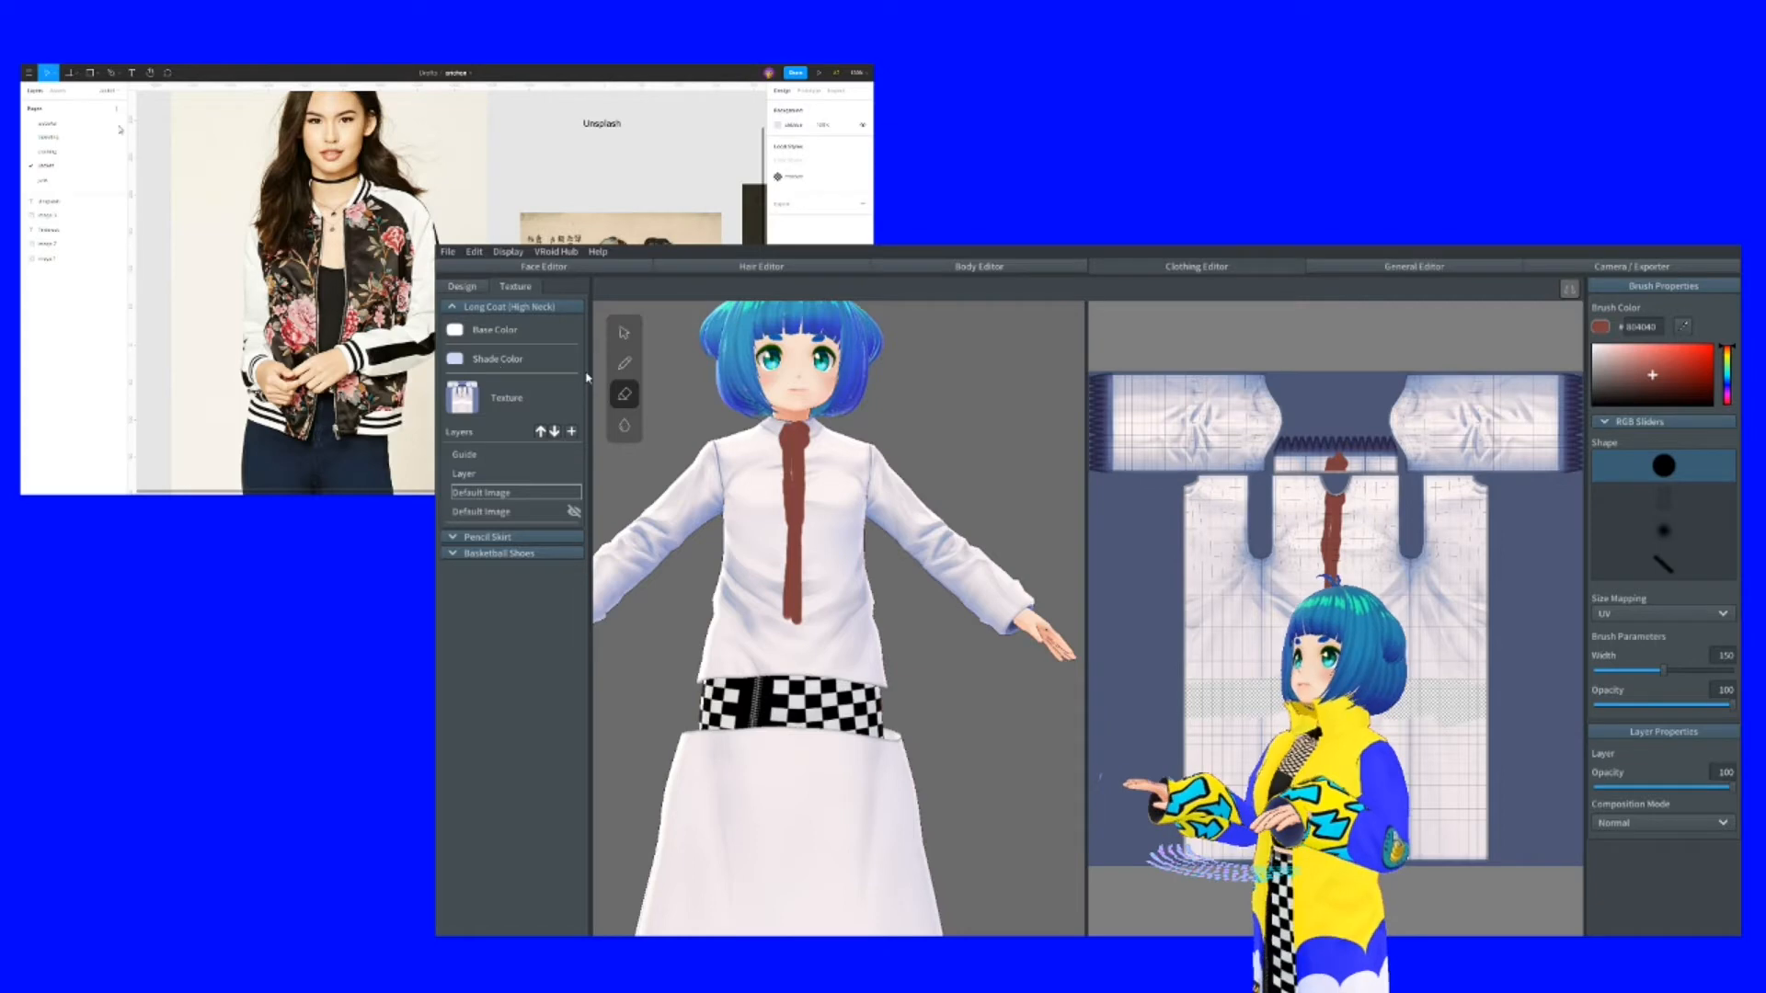
Paint a hem line around the jacket just above the erased band, using the brush at width 35
left_click(624, 363)
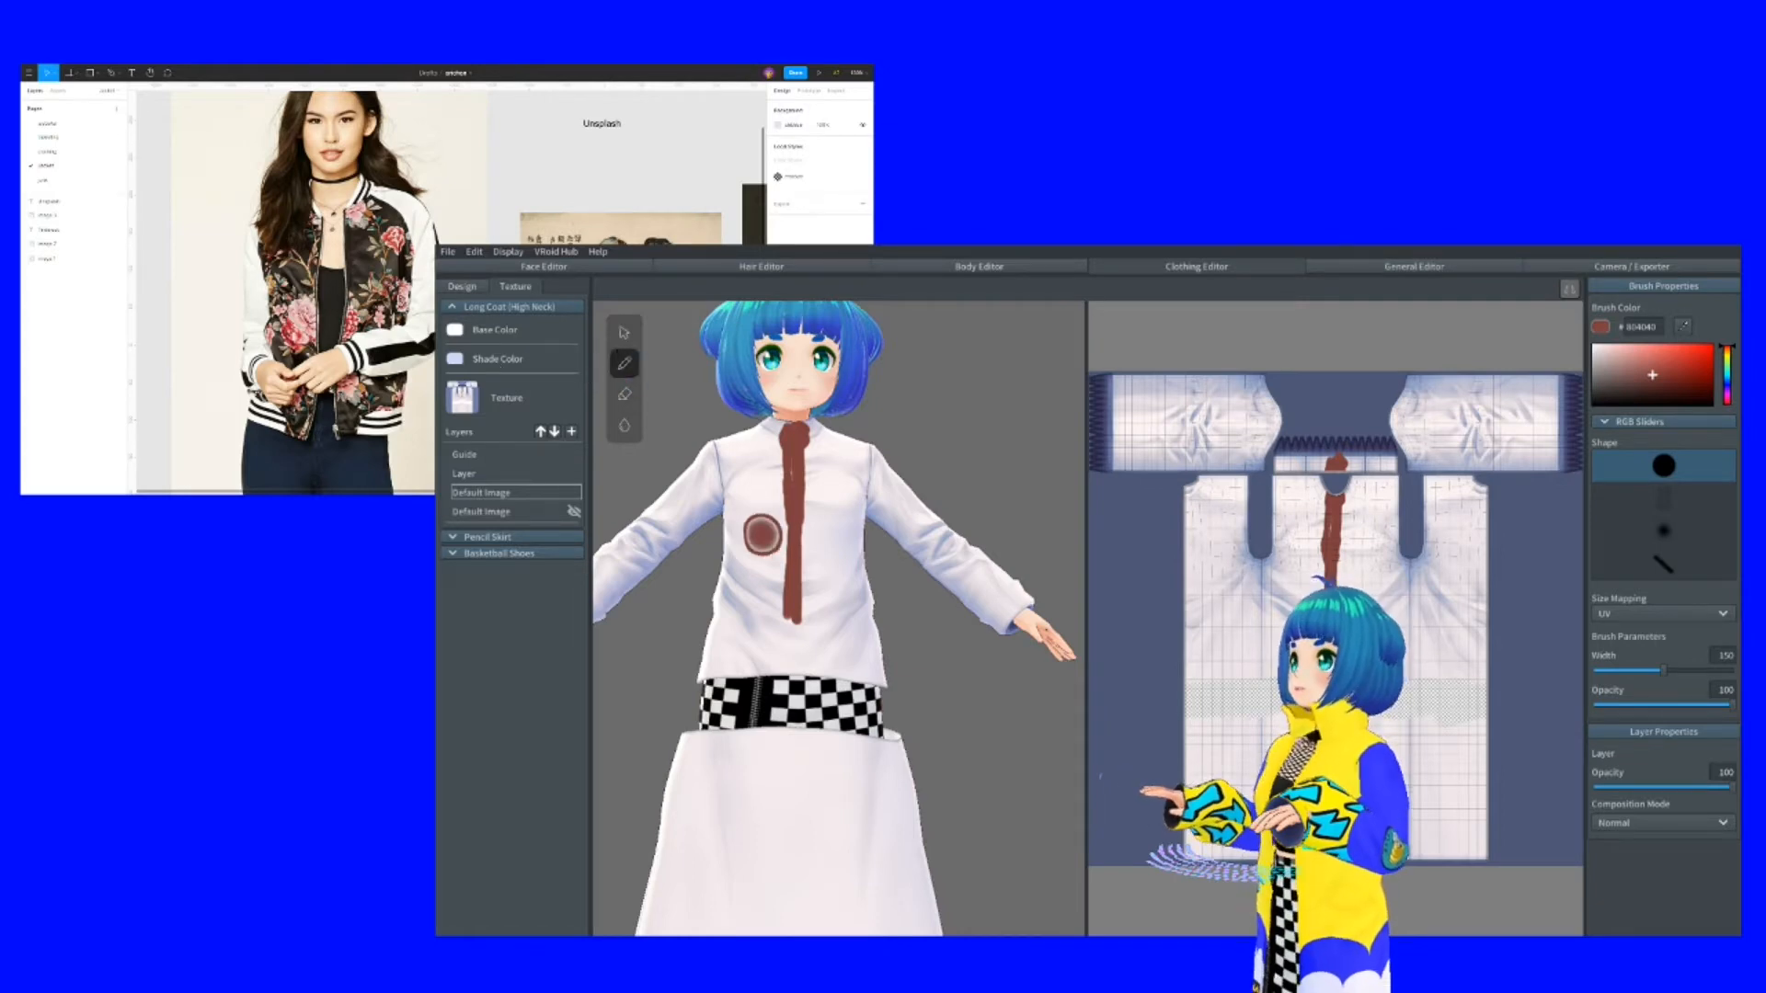
key("bracketleft")
key("bracketleft")
key("bracketleft")
key("bracketleft")
key("bracketleft")
key("bracketleft")
key("bracketleft")
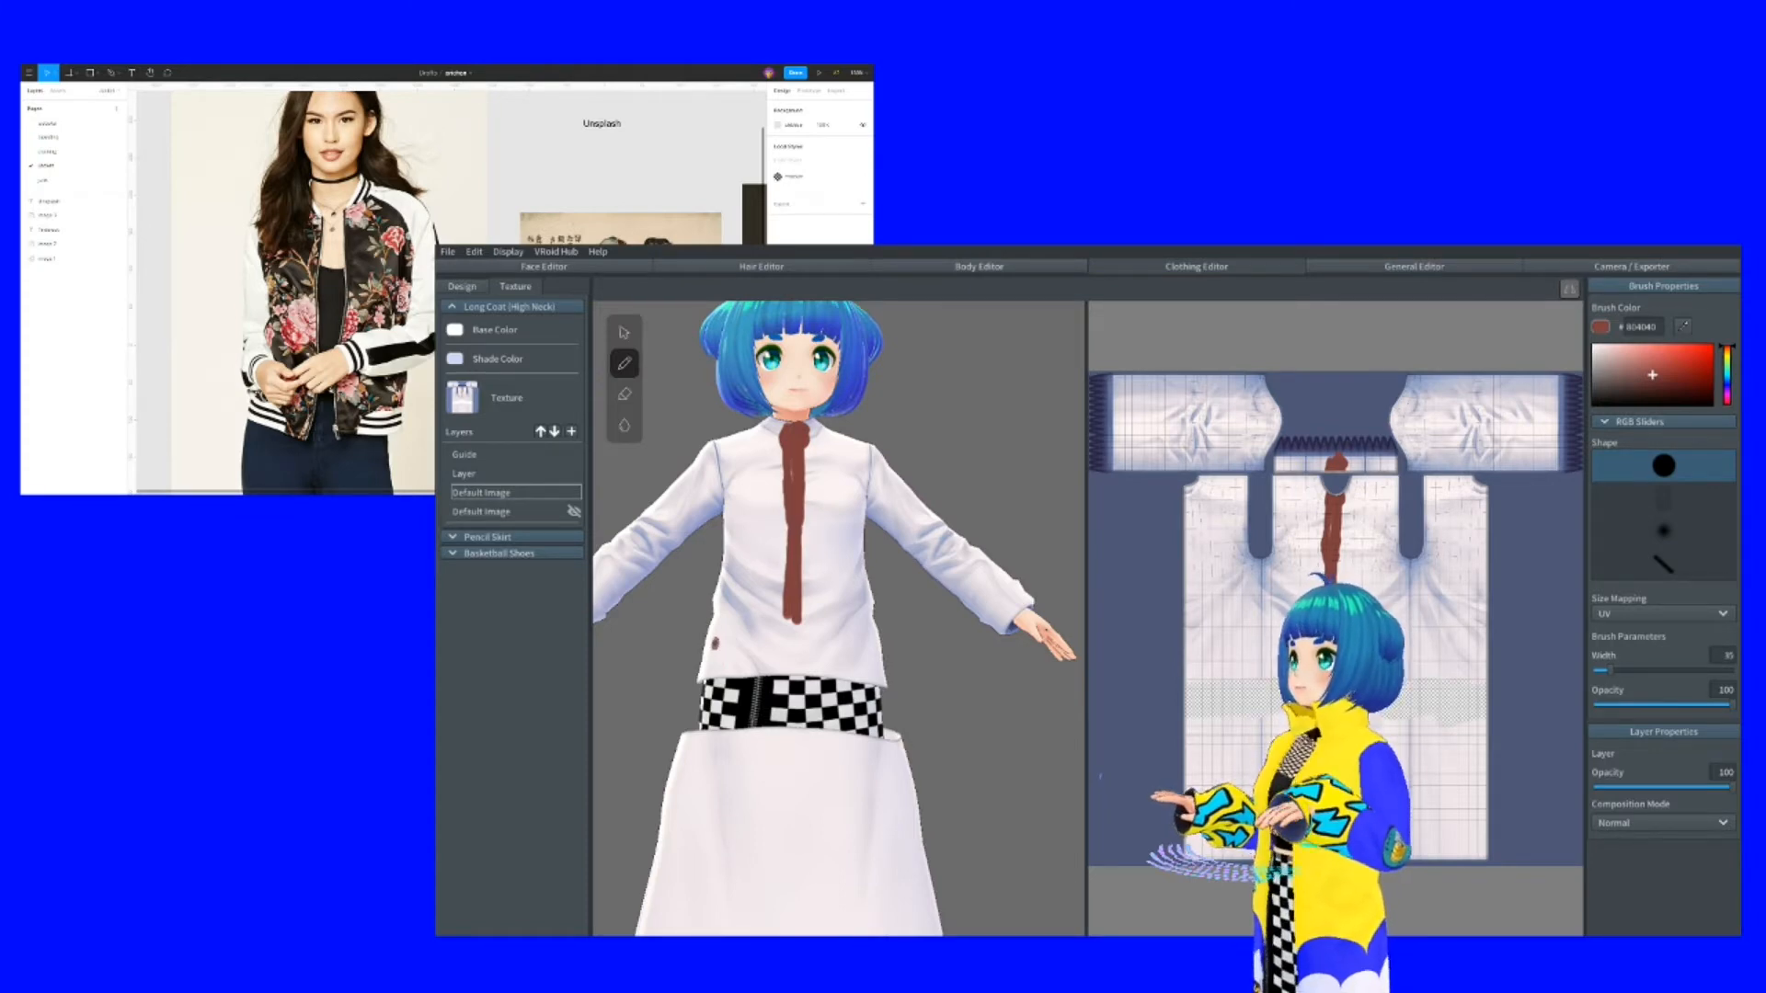
mouse_move(704, 656)
left_mouse_down()
mouse_move(933, 657)
mouse_move(842, 663)
mouse_move(934, 673)
mouse_move(846, 671)
left_mouse_up()
left_click_drag(846, 601, 886, 601)
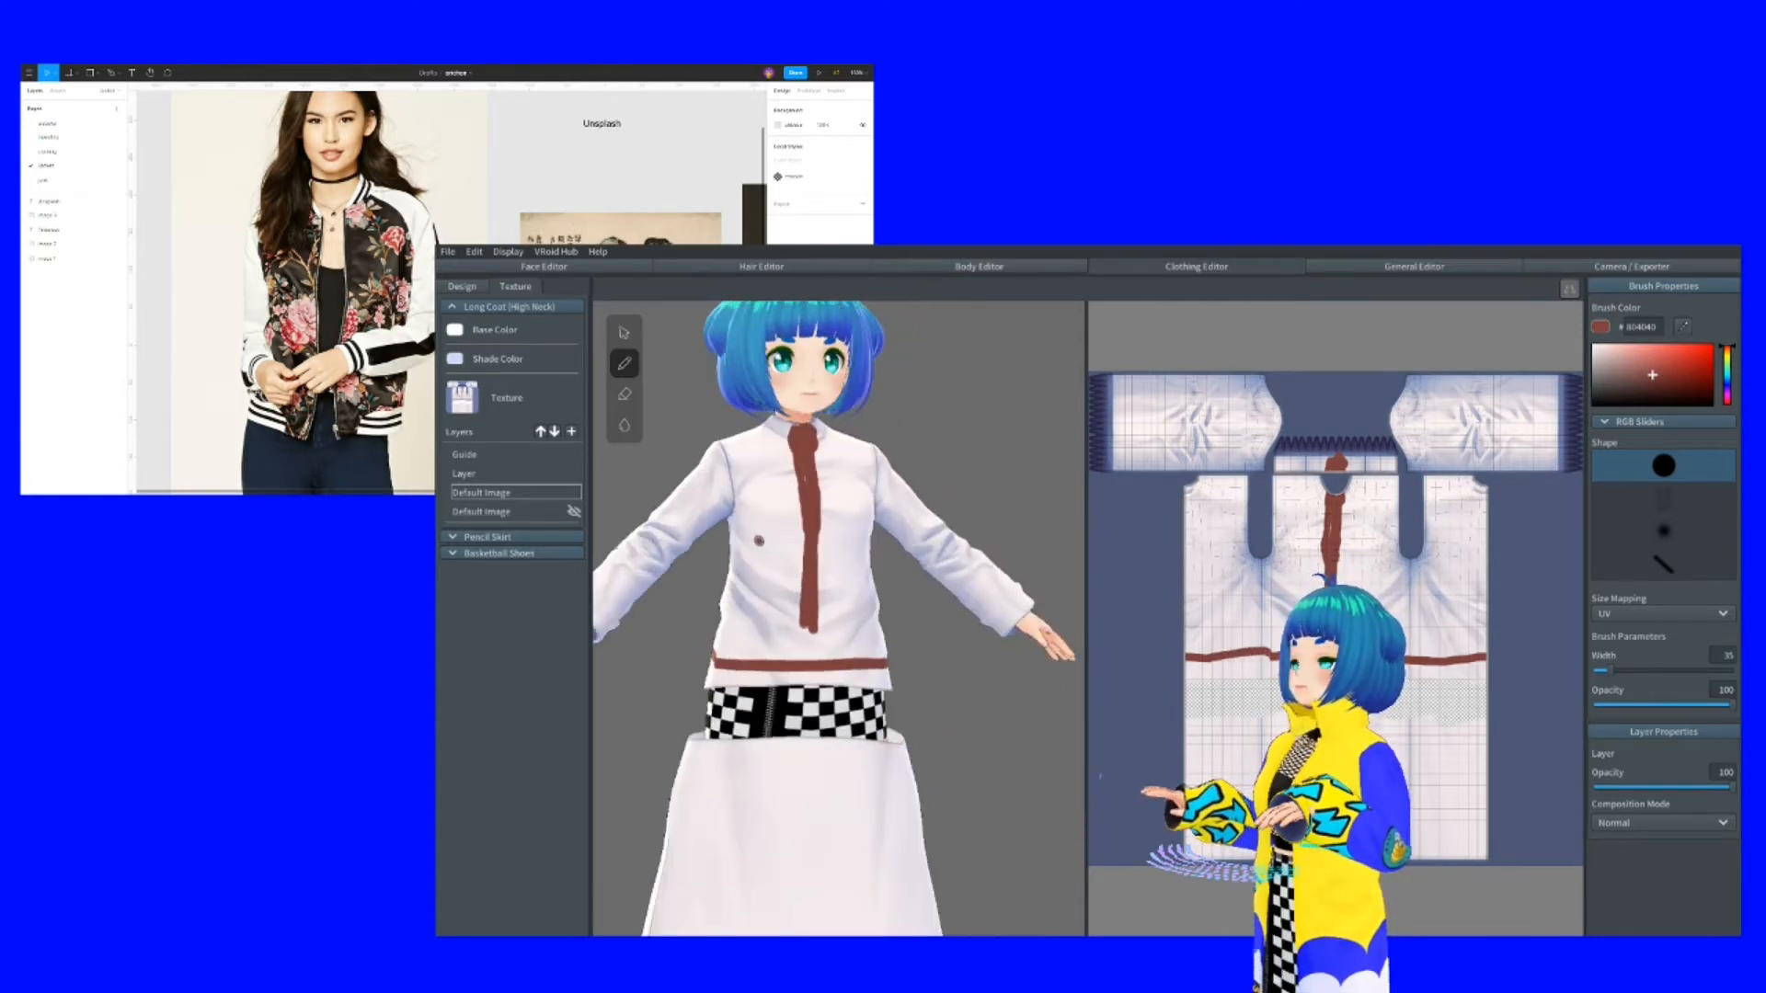
Paint side seam lines from both underarms down to the hem, with angled strokes joining the hem at the front
mouse_move(733, 519)
left_mouse_down()
mouse_move(720, 661)
mouse_move(760, 676)
mouse_move(807, 625)
left_mouse_up()
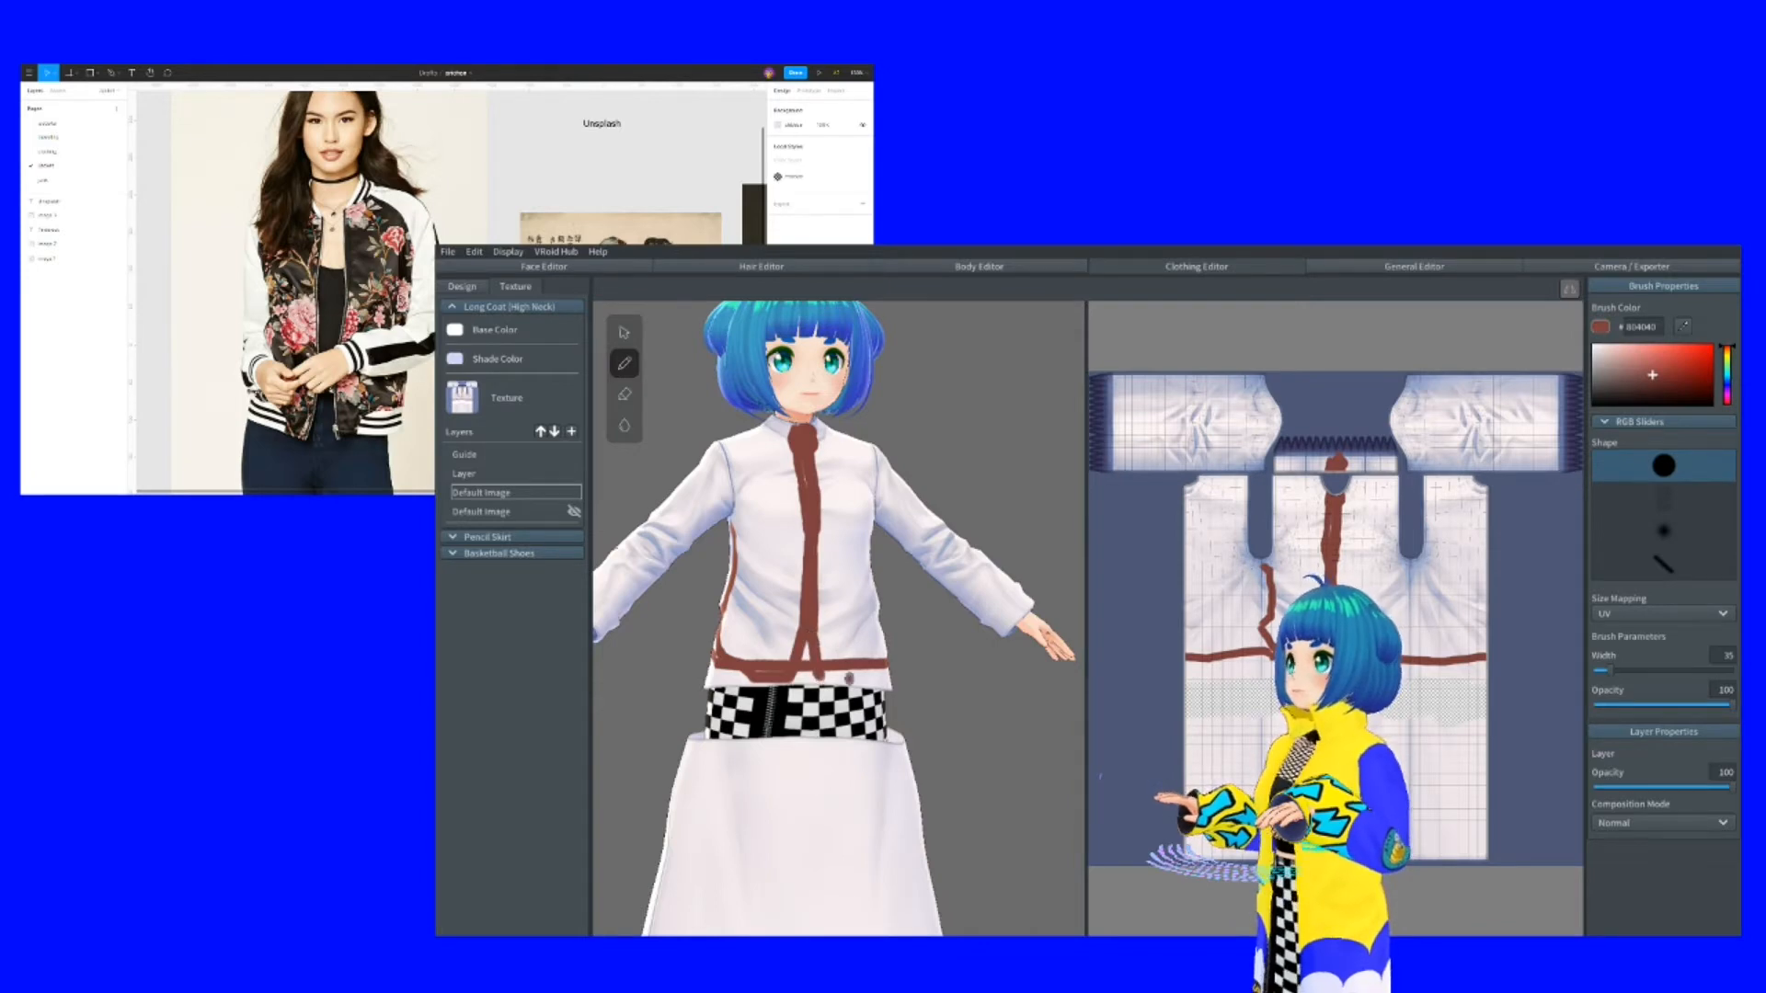
left_click_drag(884, 680, 785, 677)
mouse_move(850, 506)
left_mouse_down()
mouse_move(846, 658)
mouse_move(826, 688)
mouse_move(749, 680)
mouse_move(846, 679)
mouse_move(714, 648)
left_mouse_up()
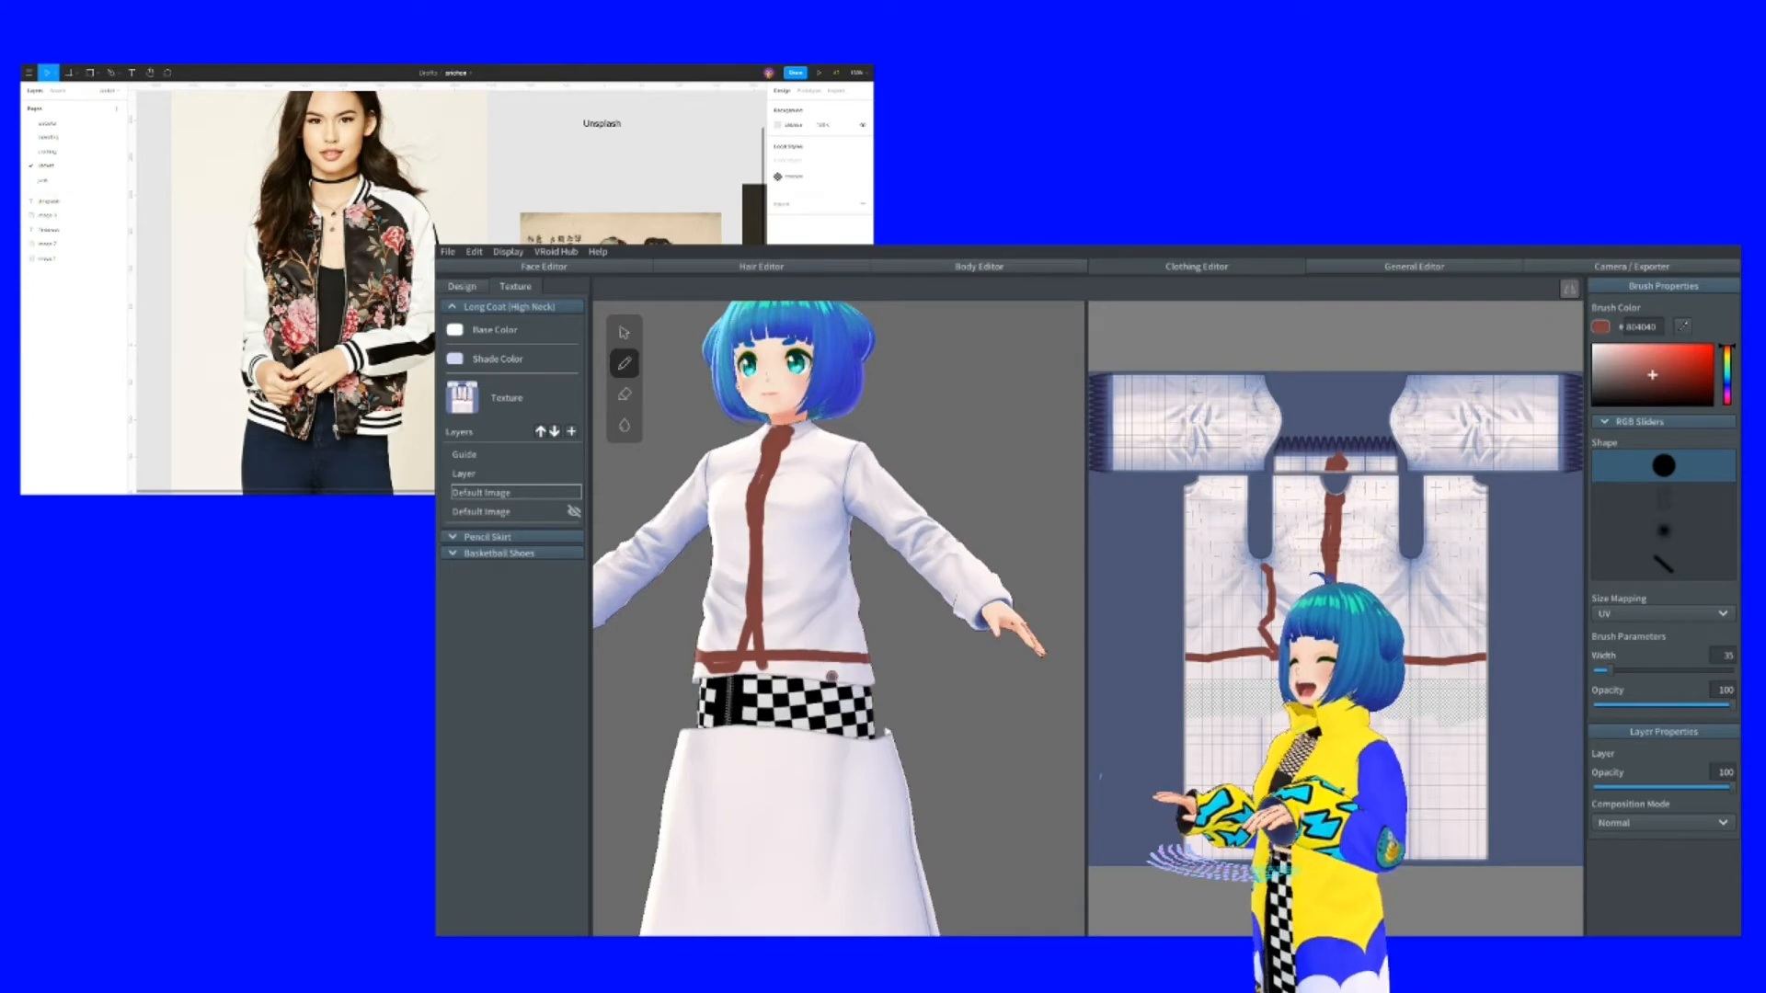
mouse_move(839, 679)
left_mouse_down()
mouse_move(869, 623)
mouse_move(820, 603)
left_mouse_up()
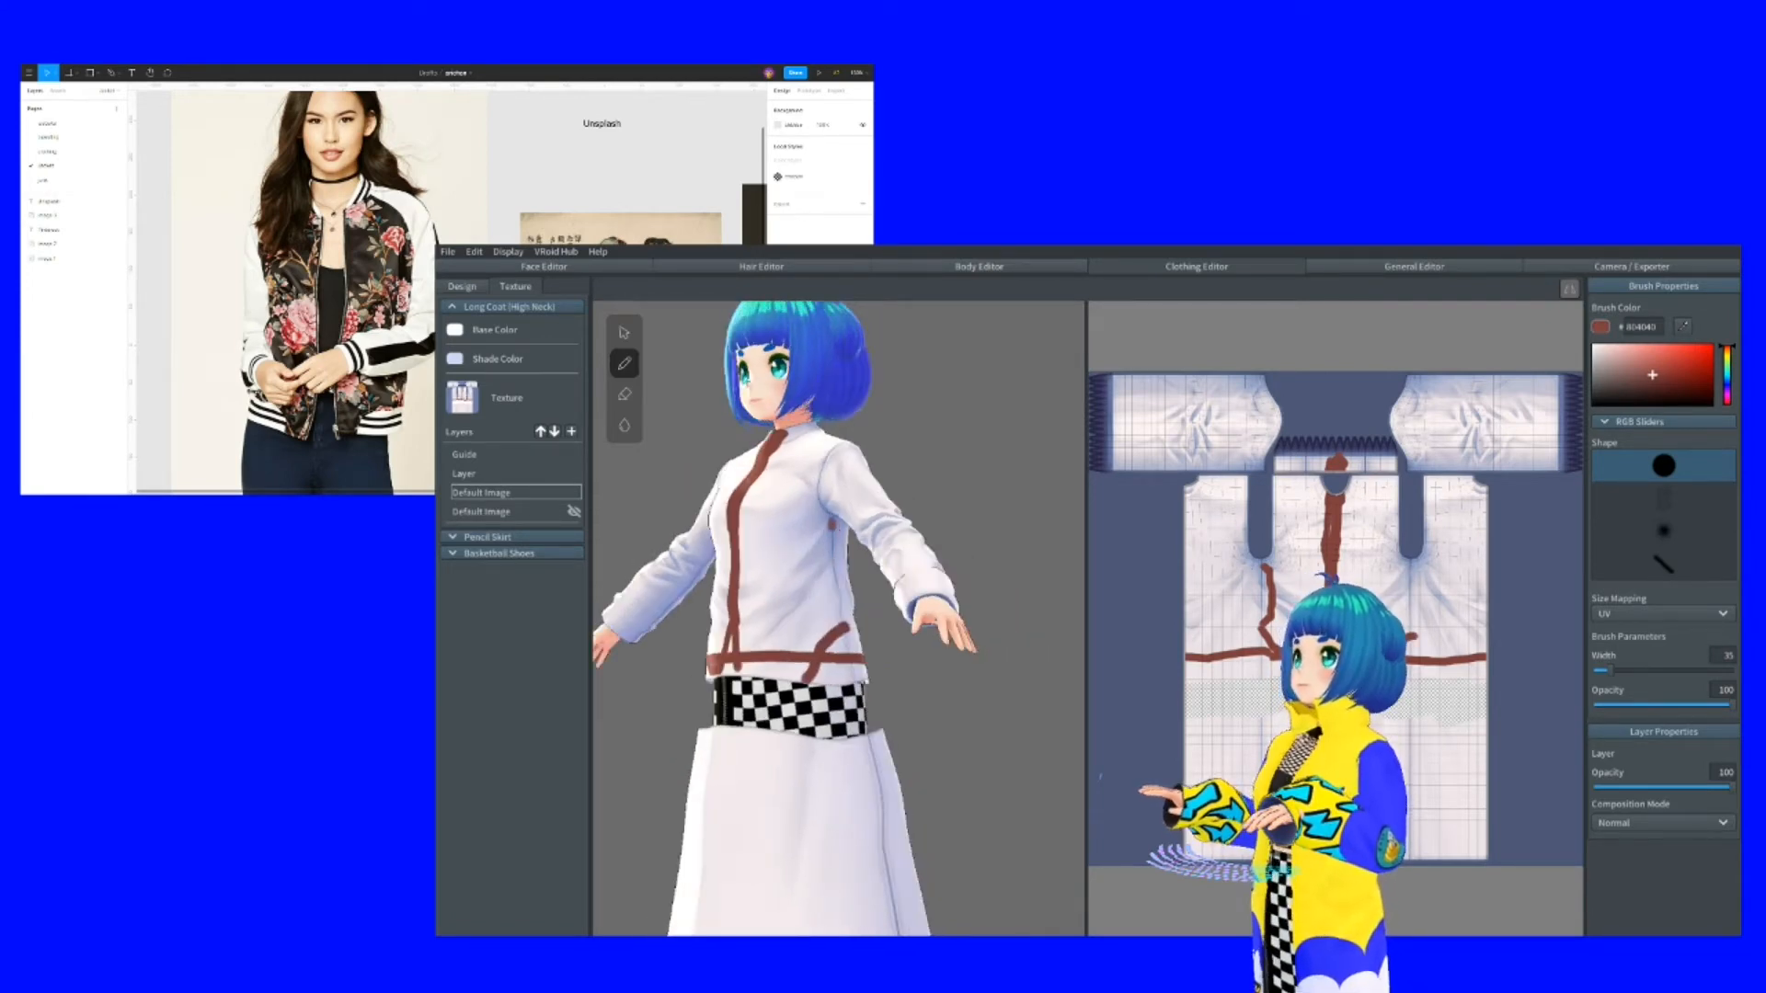
mouse_move(831, 523)
left_mouse_down()
mouse_move(831, 635)
mouse_move(856, 634)
left_mouse_up()
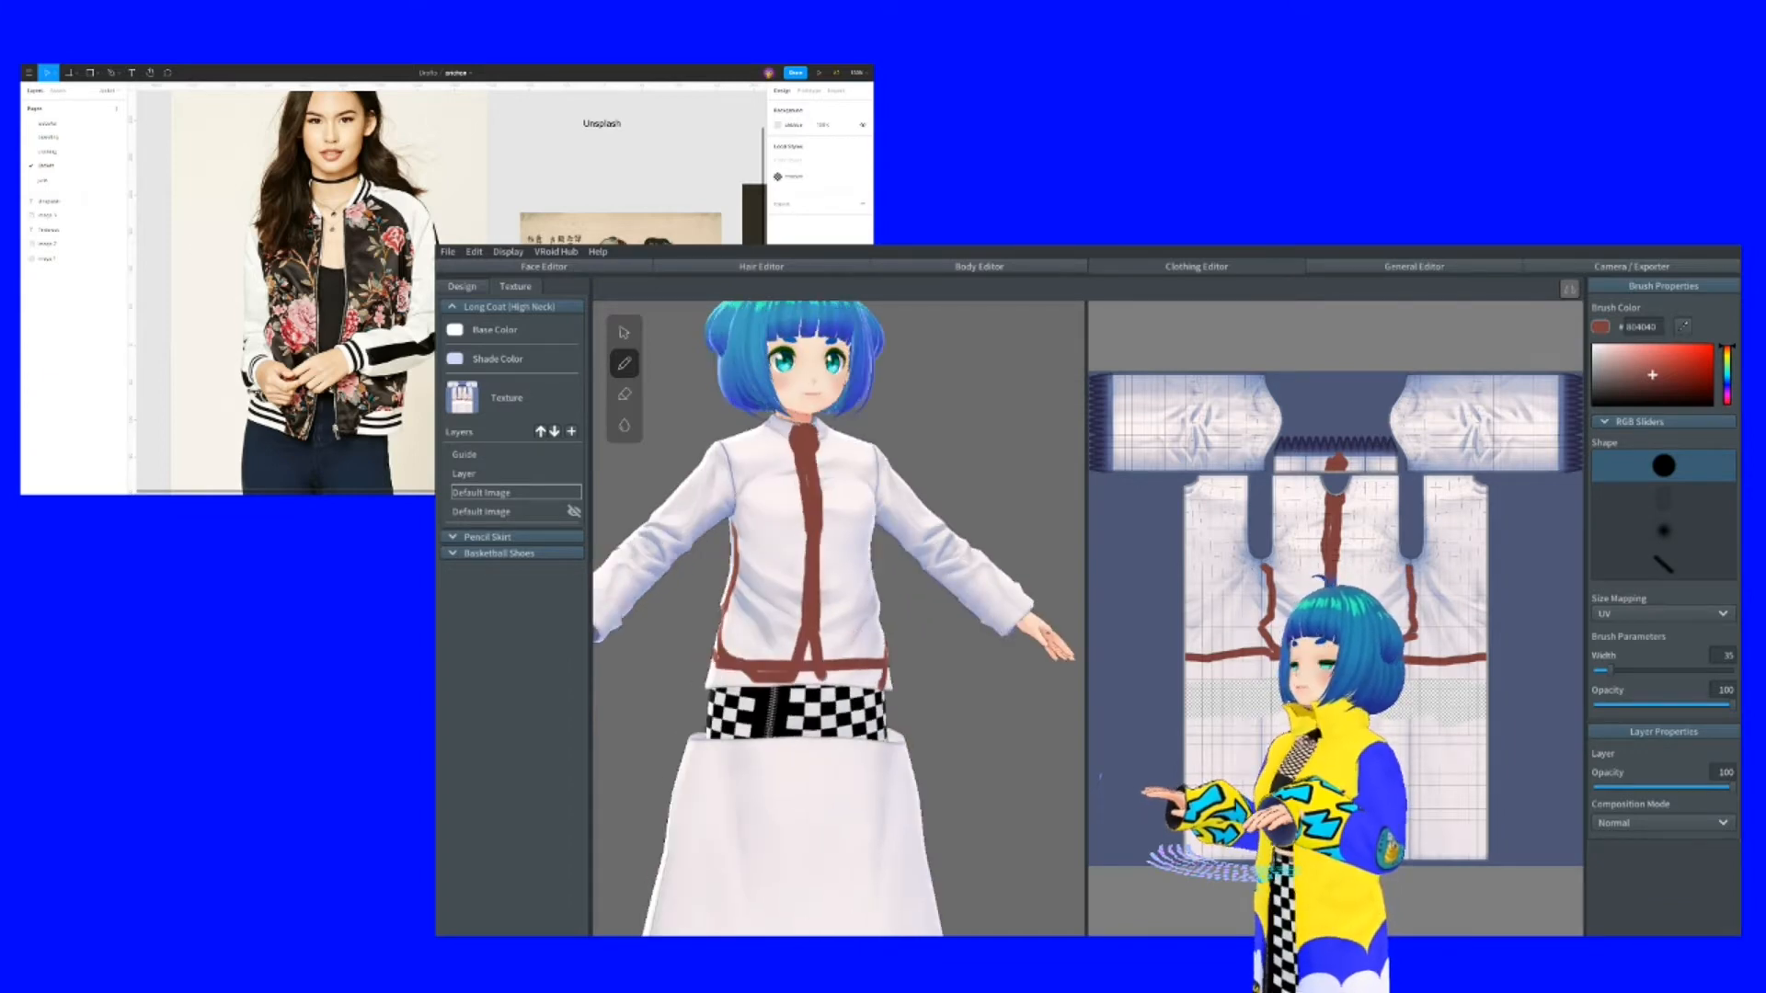
Try painting armhole seam lines from the neck over the shoulders and down the front, and undo them
mouse_move(762, 423)
left_mouse_down()
mouse_move(784, 447)
mouse_move(727, 445)
mouse_move(733, 521)
left_mouse_up()
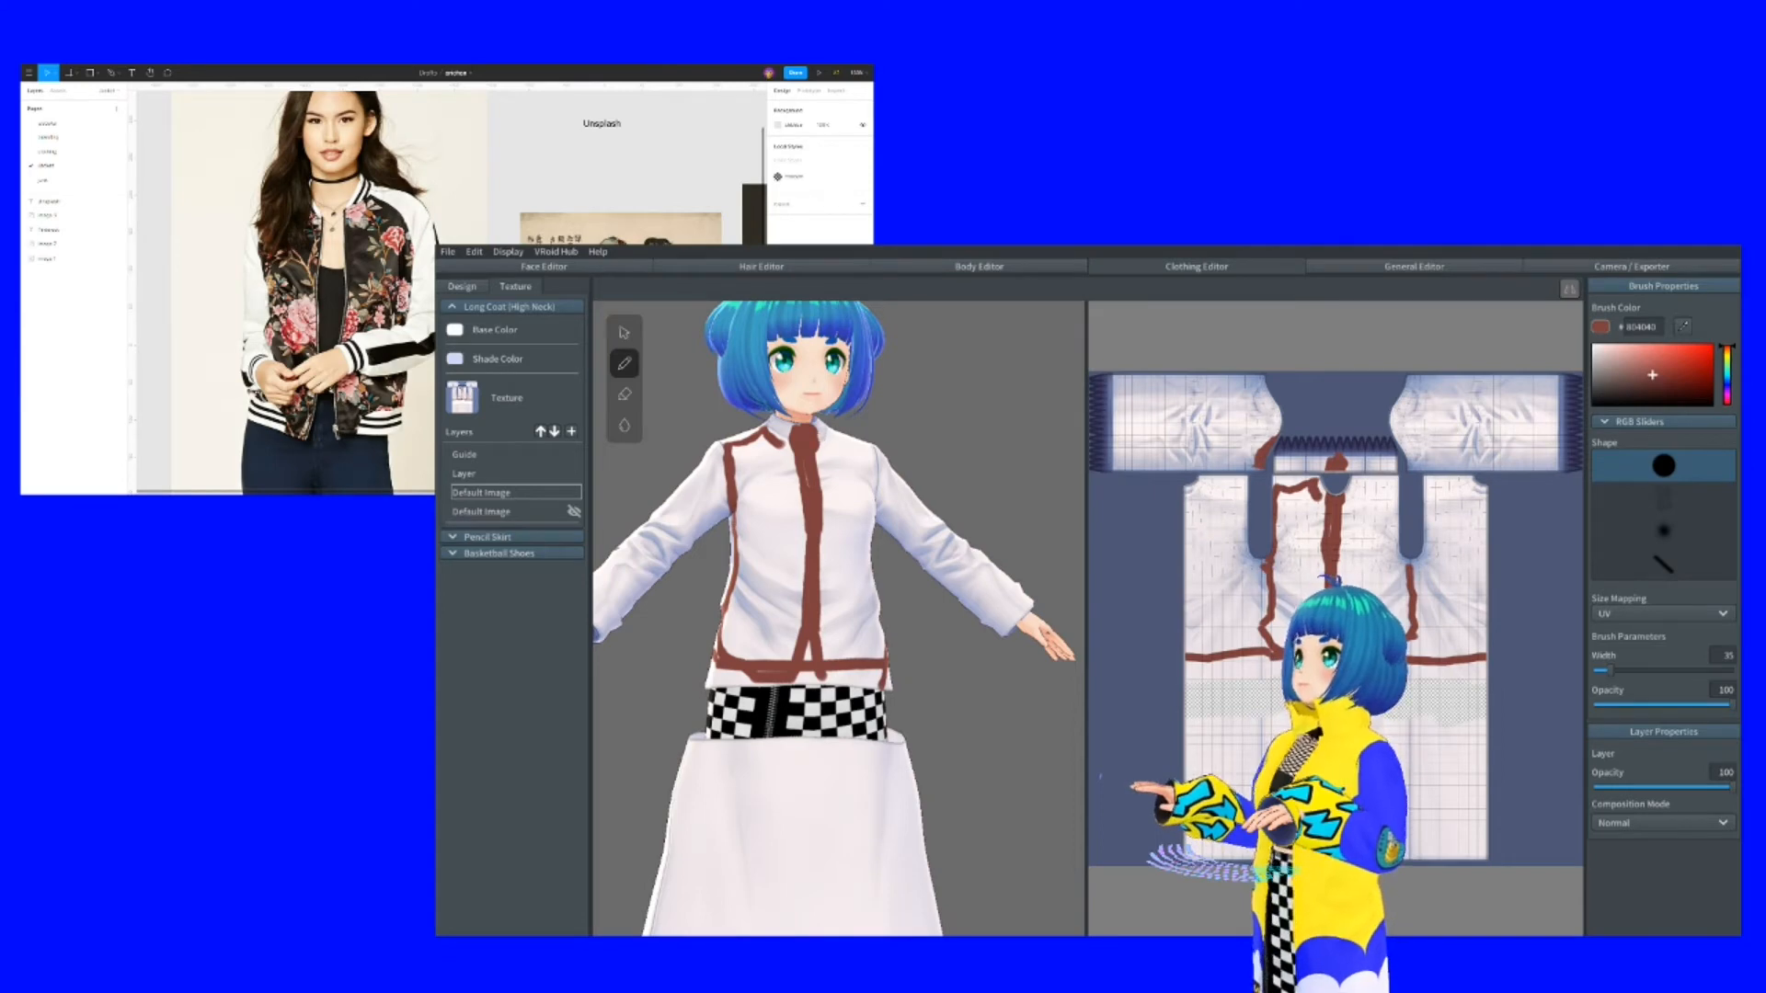
mouse_move(825, 432)
left_mouse_down()
mouse_move(872, 447)
mouse_move(872, 486)
mouse_move(783, 512)
mouse_move(813, 499)
left_mouse_up()
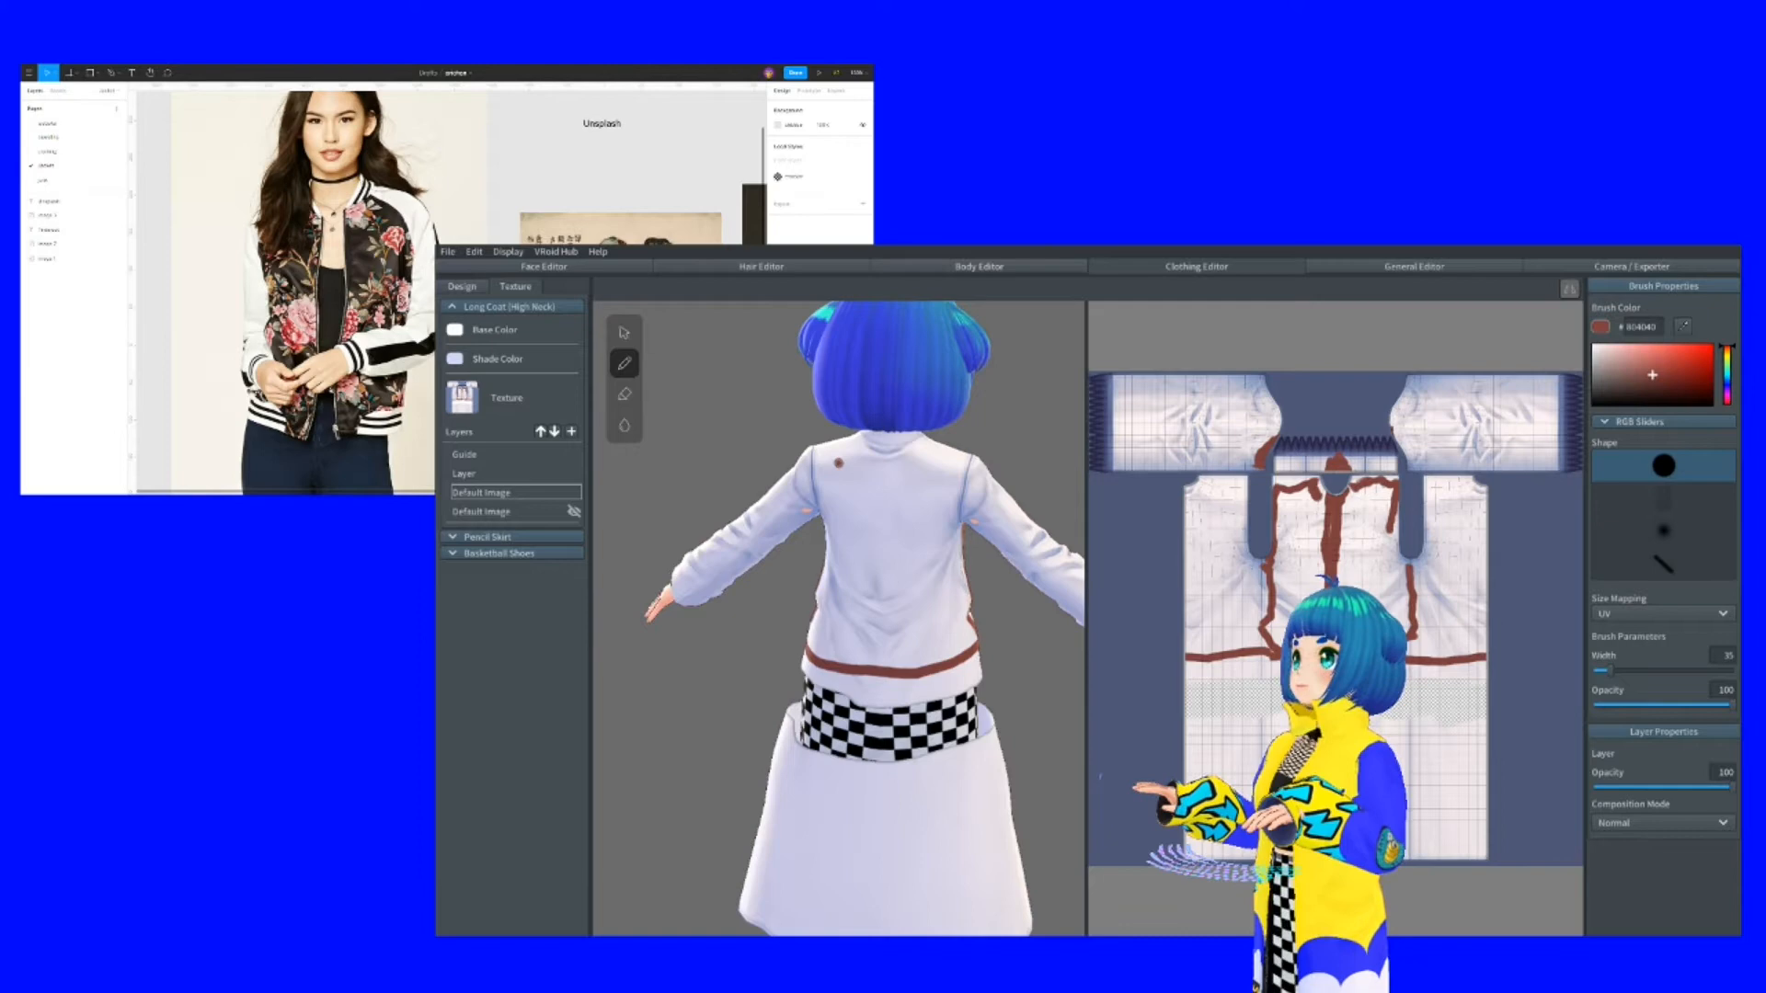
left_click_drag(857, 513, 969, 515)
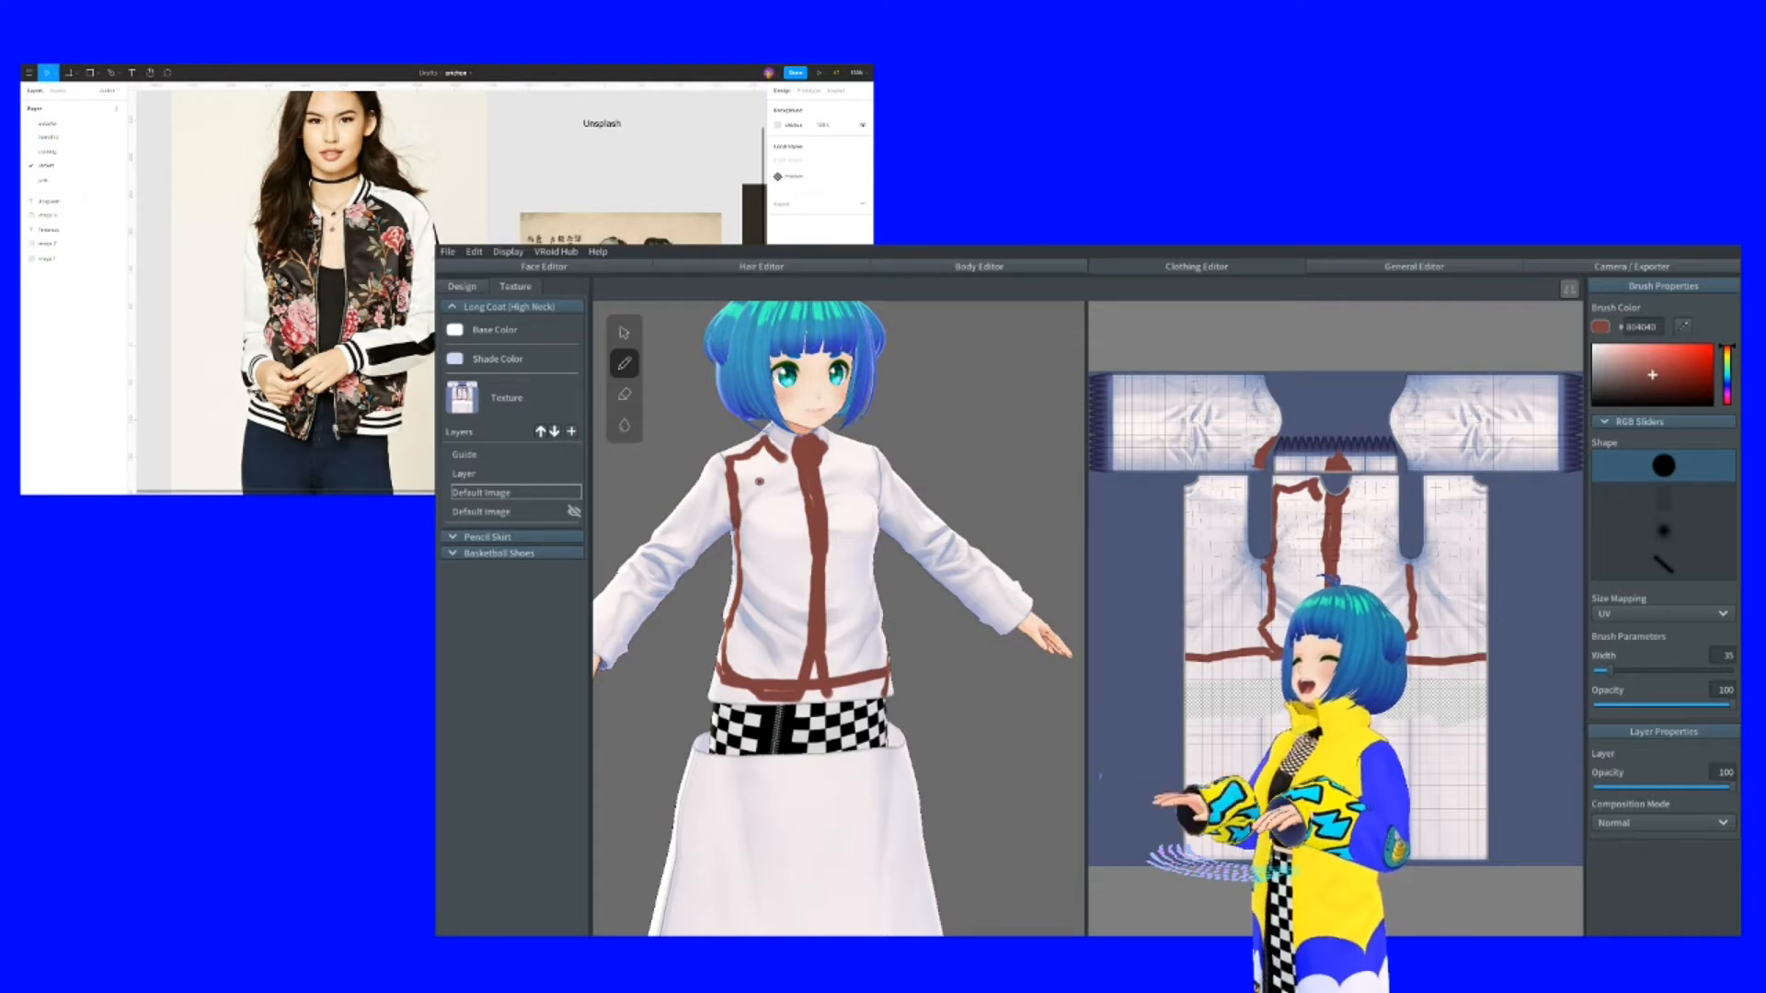
key("ctrl+z")
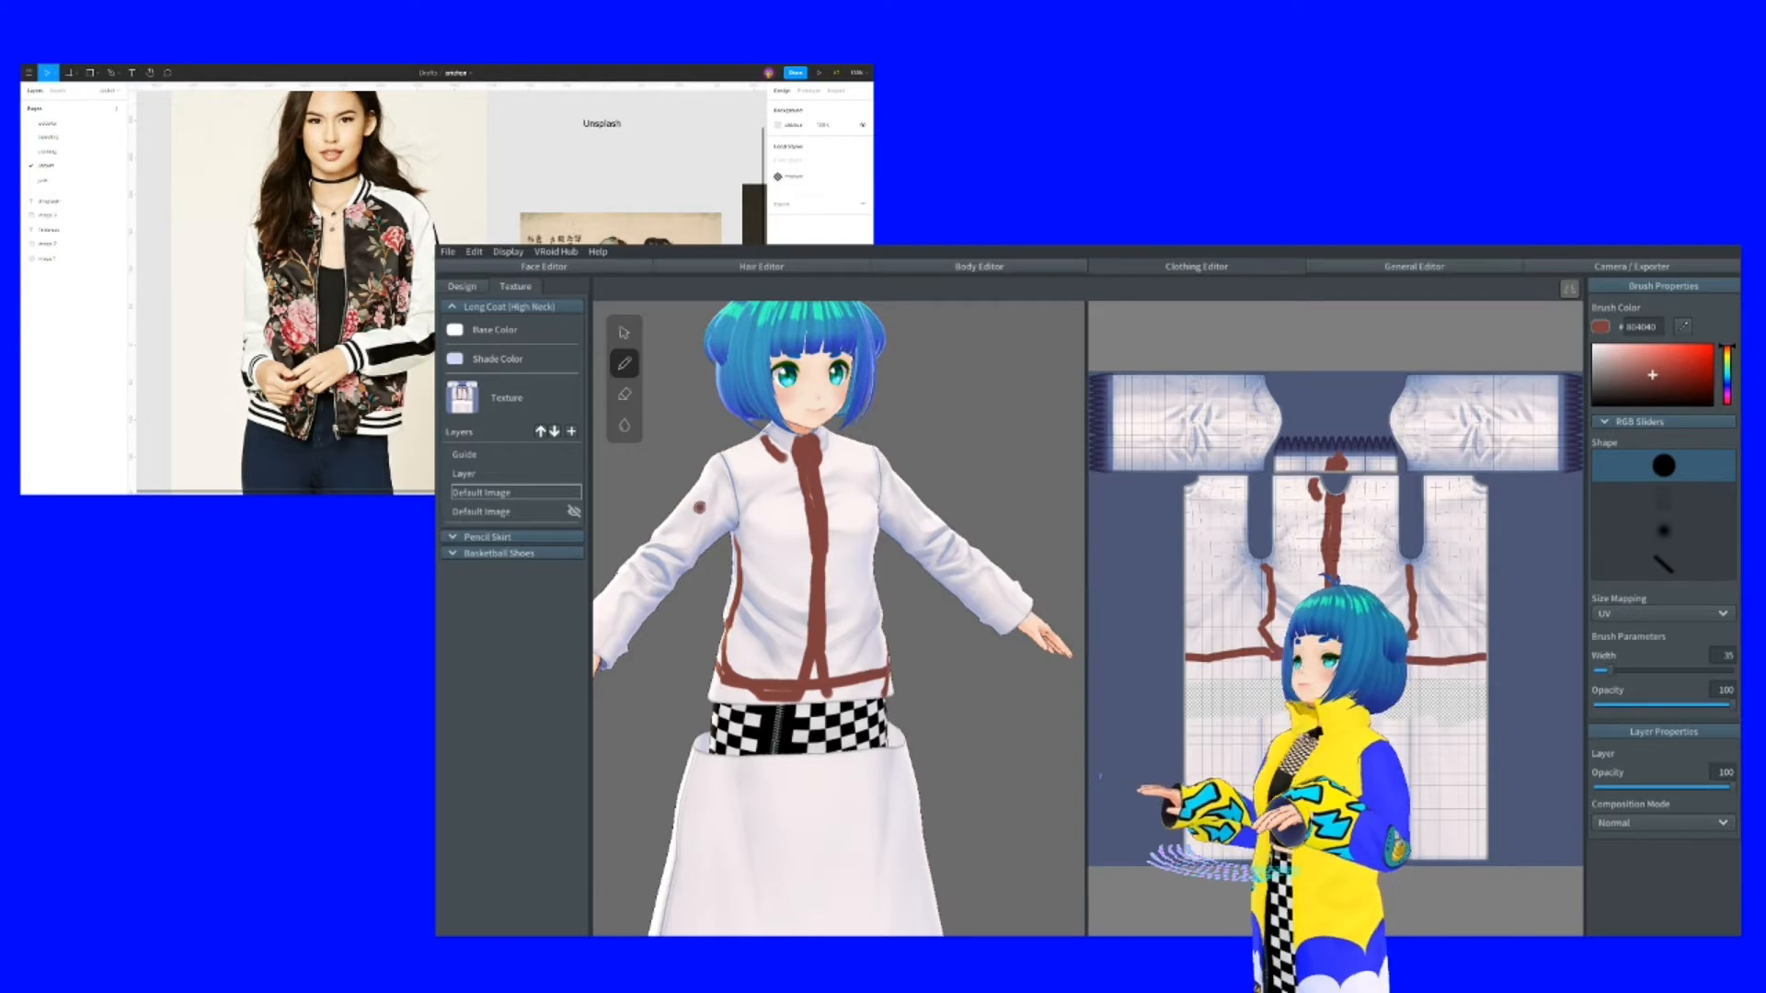
Paint diagonal raglan seam lines from the collar to both underarms on the front and back of the jacket
left_click_drag(777, 455, 732, 538)
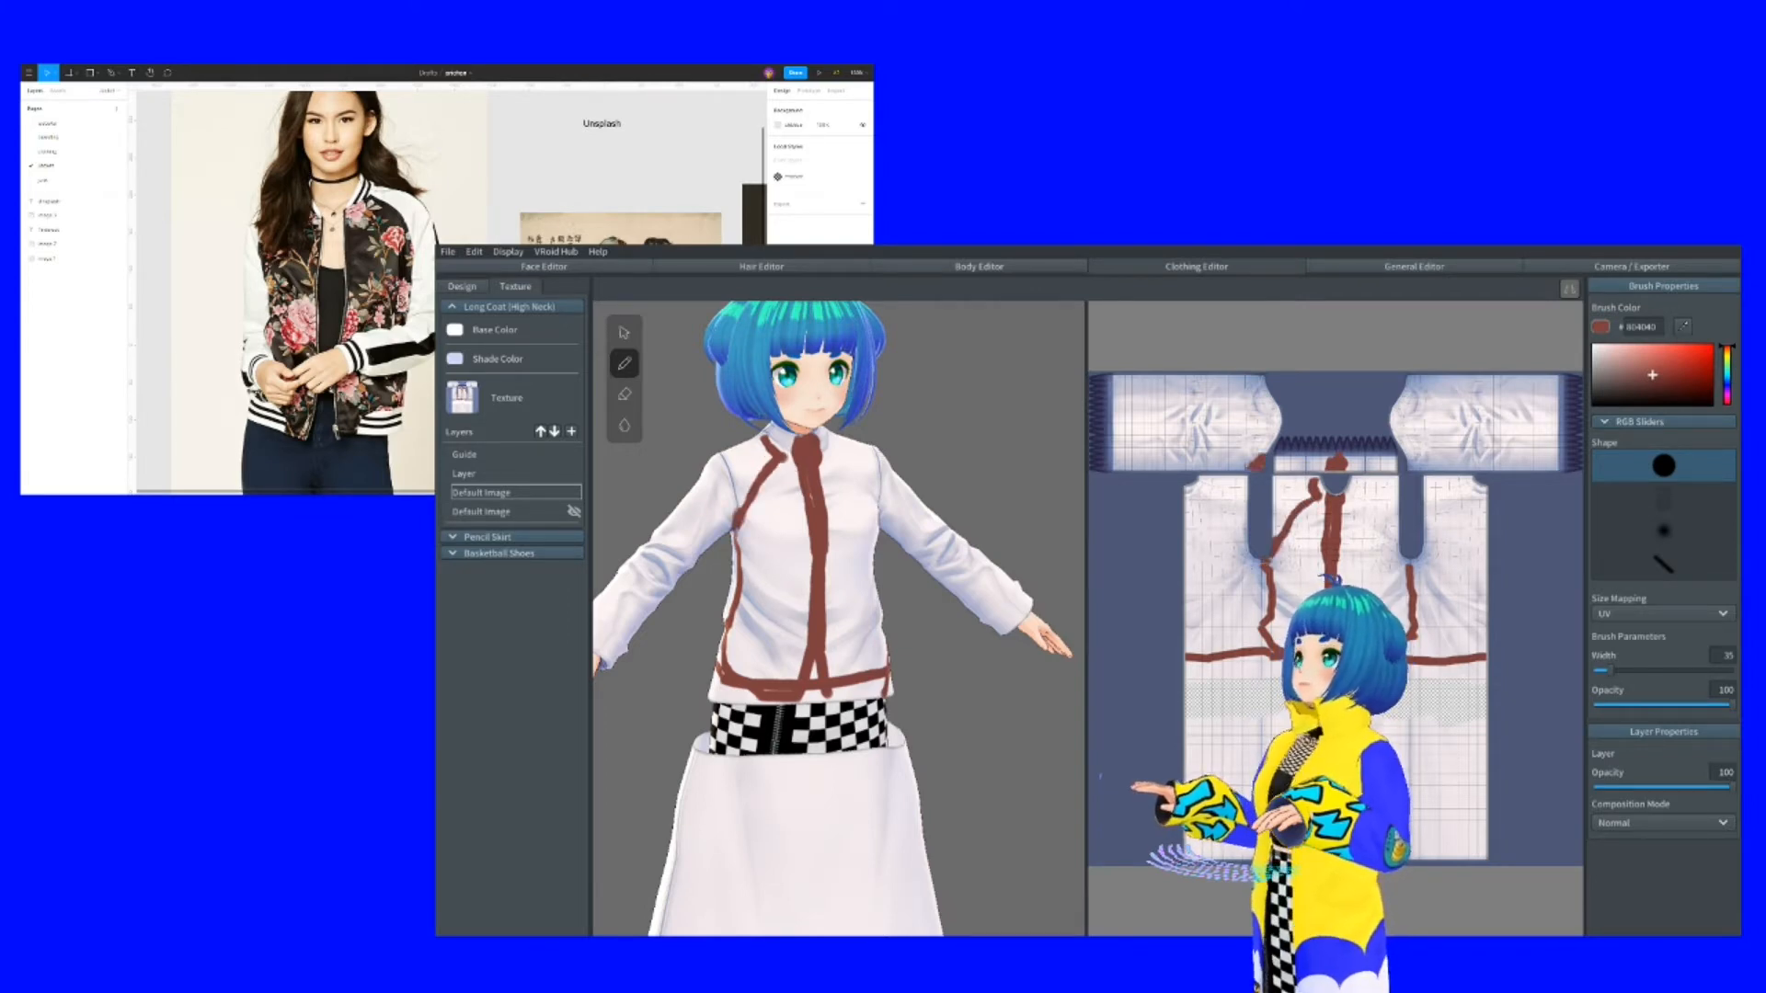
mouse_move(823, 450)
left_mouse_down()
mouse_move(881, 490)
mouse_move(793, 462)
left_mouse_up()
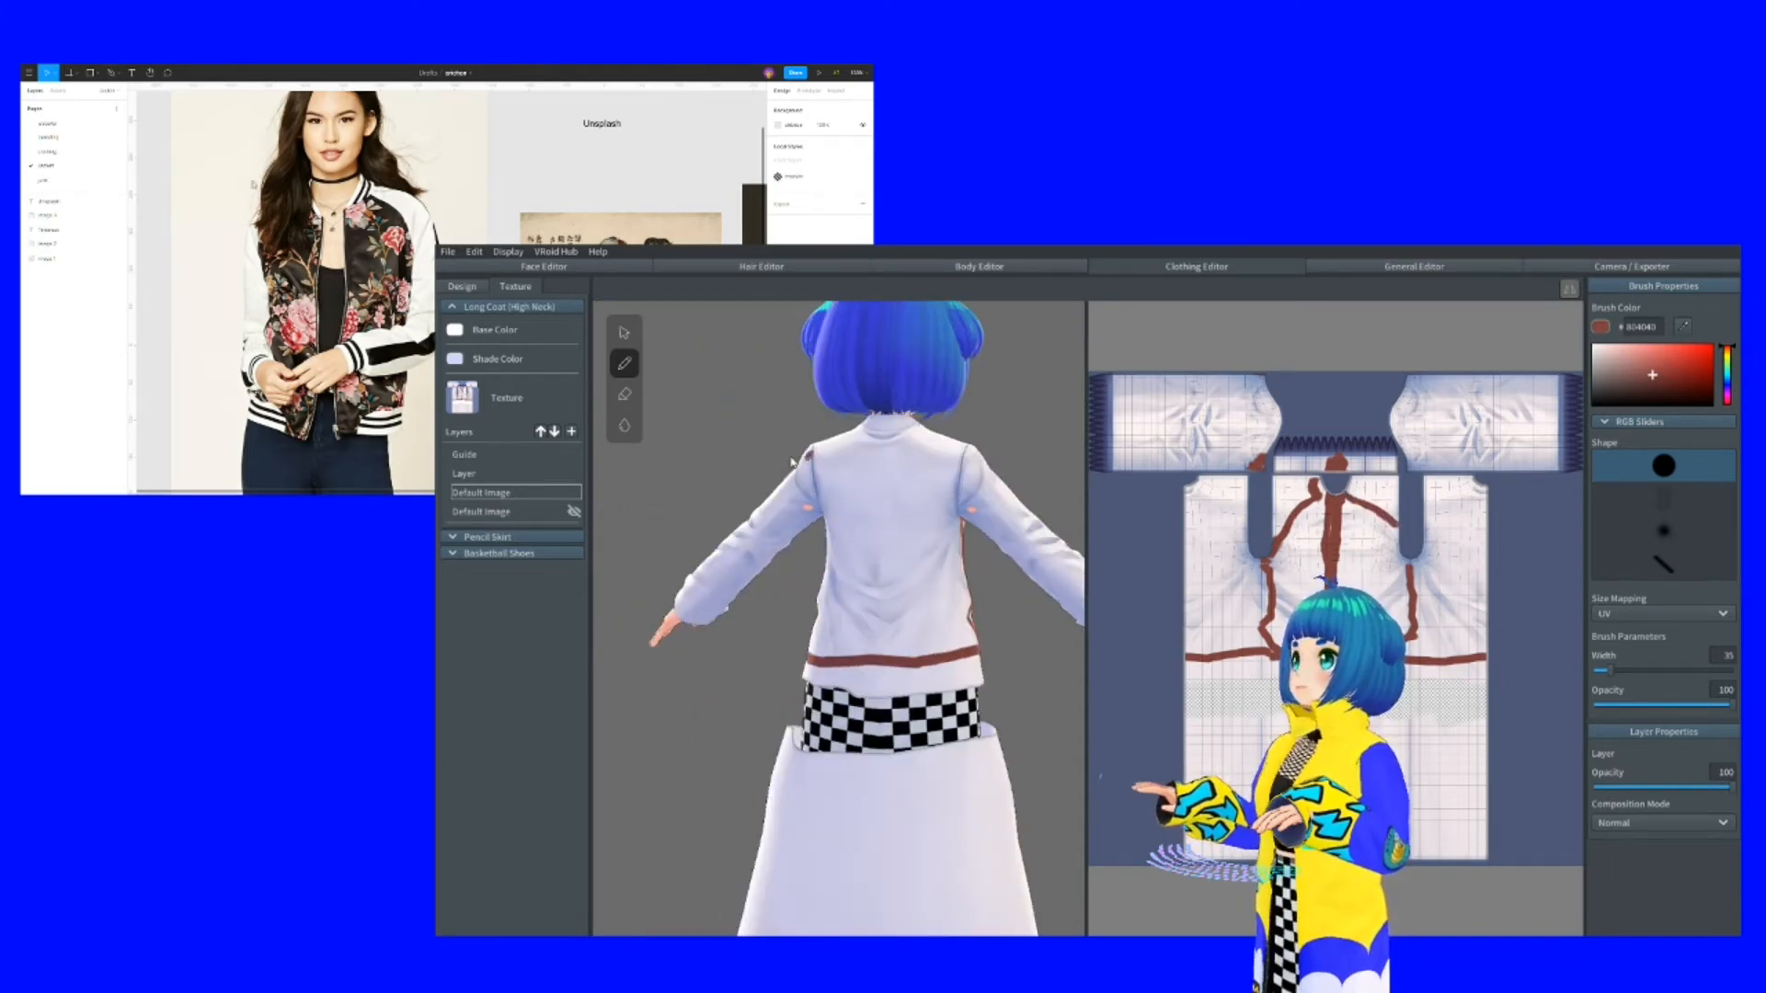
left_click_drag(861, 432, 813, 518)
left_click_drag(902, 437, 960, 511)
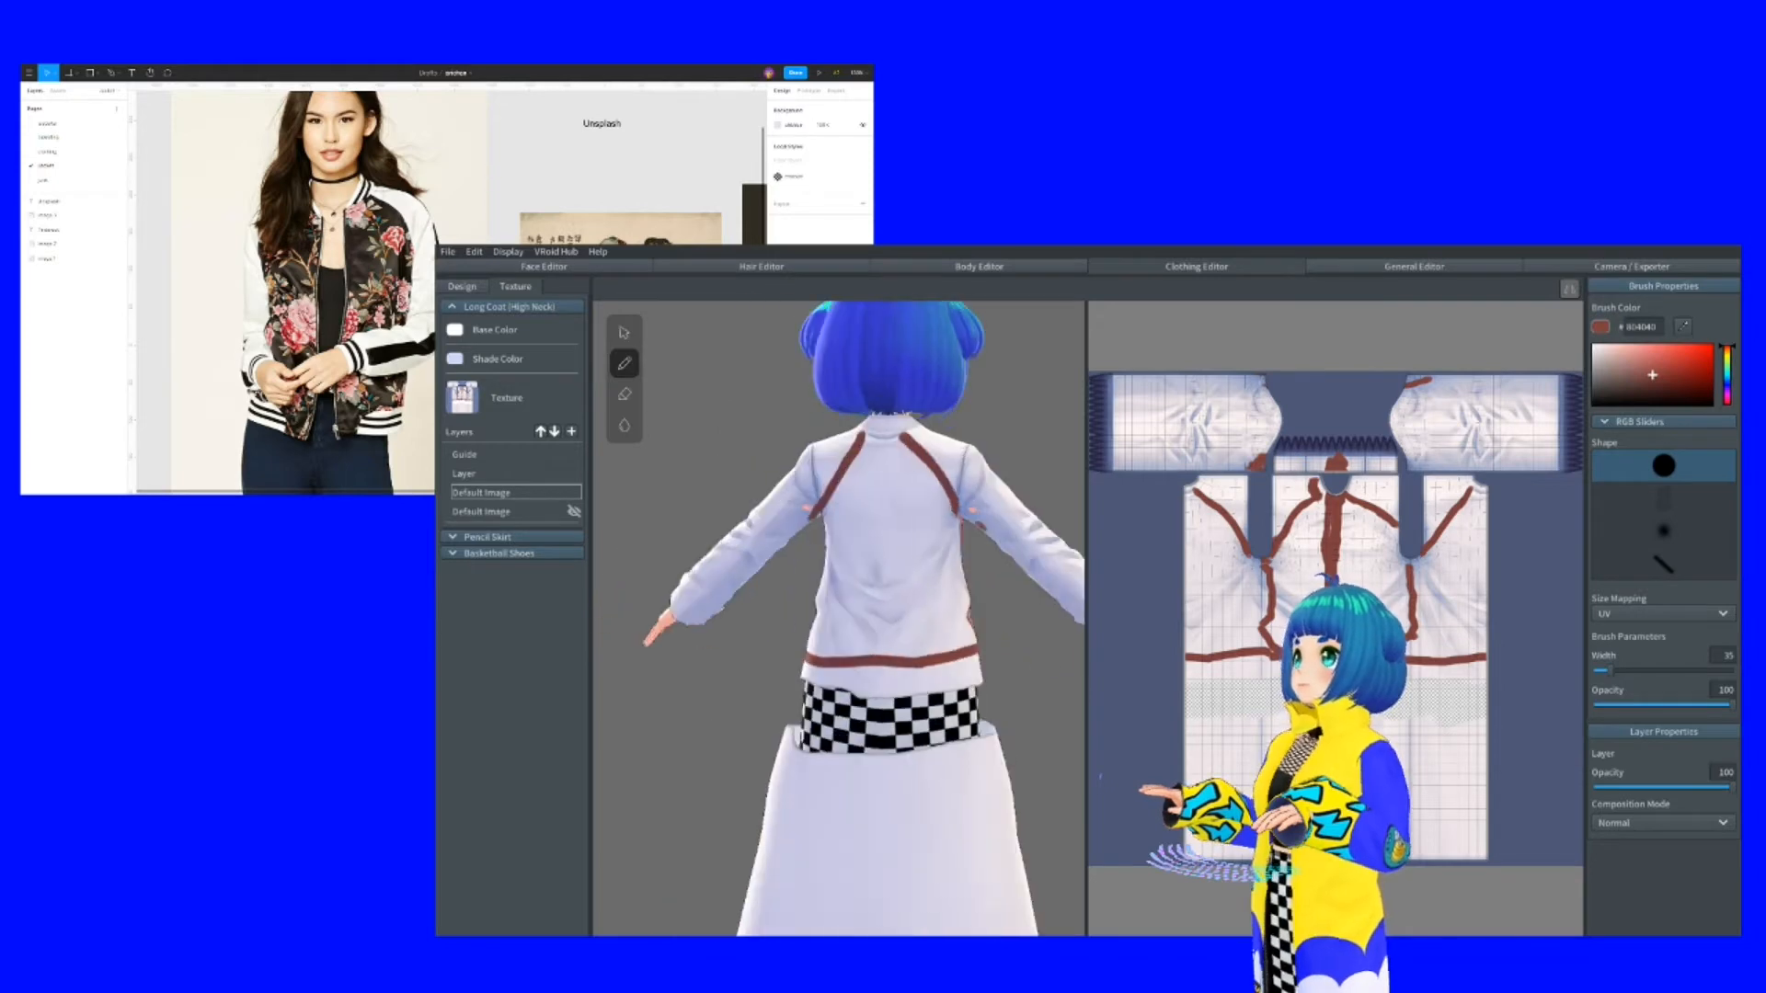
Paint seam lines along the length of both sleeves and cuff lines around both wrists
mouse_move(894, 528)
left_mouse_down()
mouse_move(956, 532)
mouse_move(889, 529)
left_mouse_up()
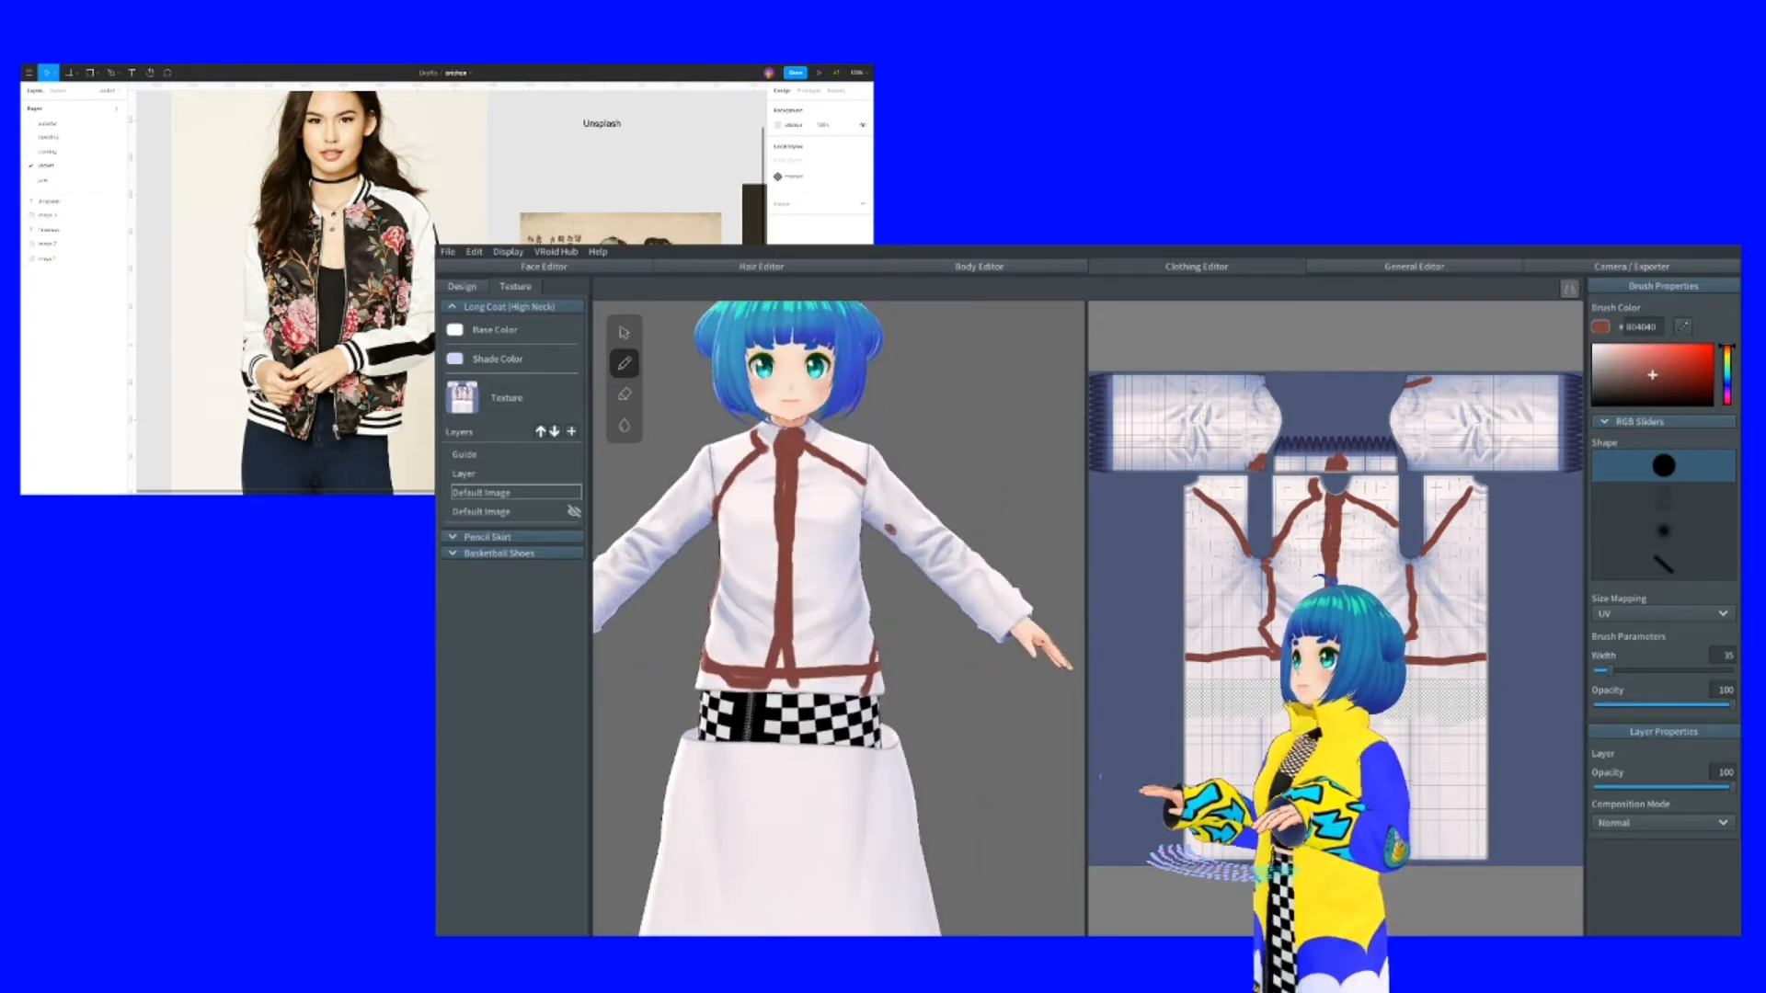
scroll(796, 545, "down", 1)
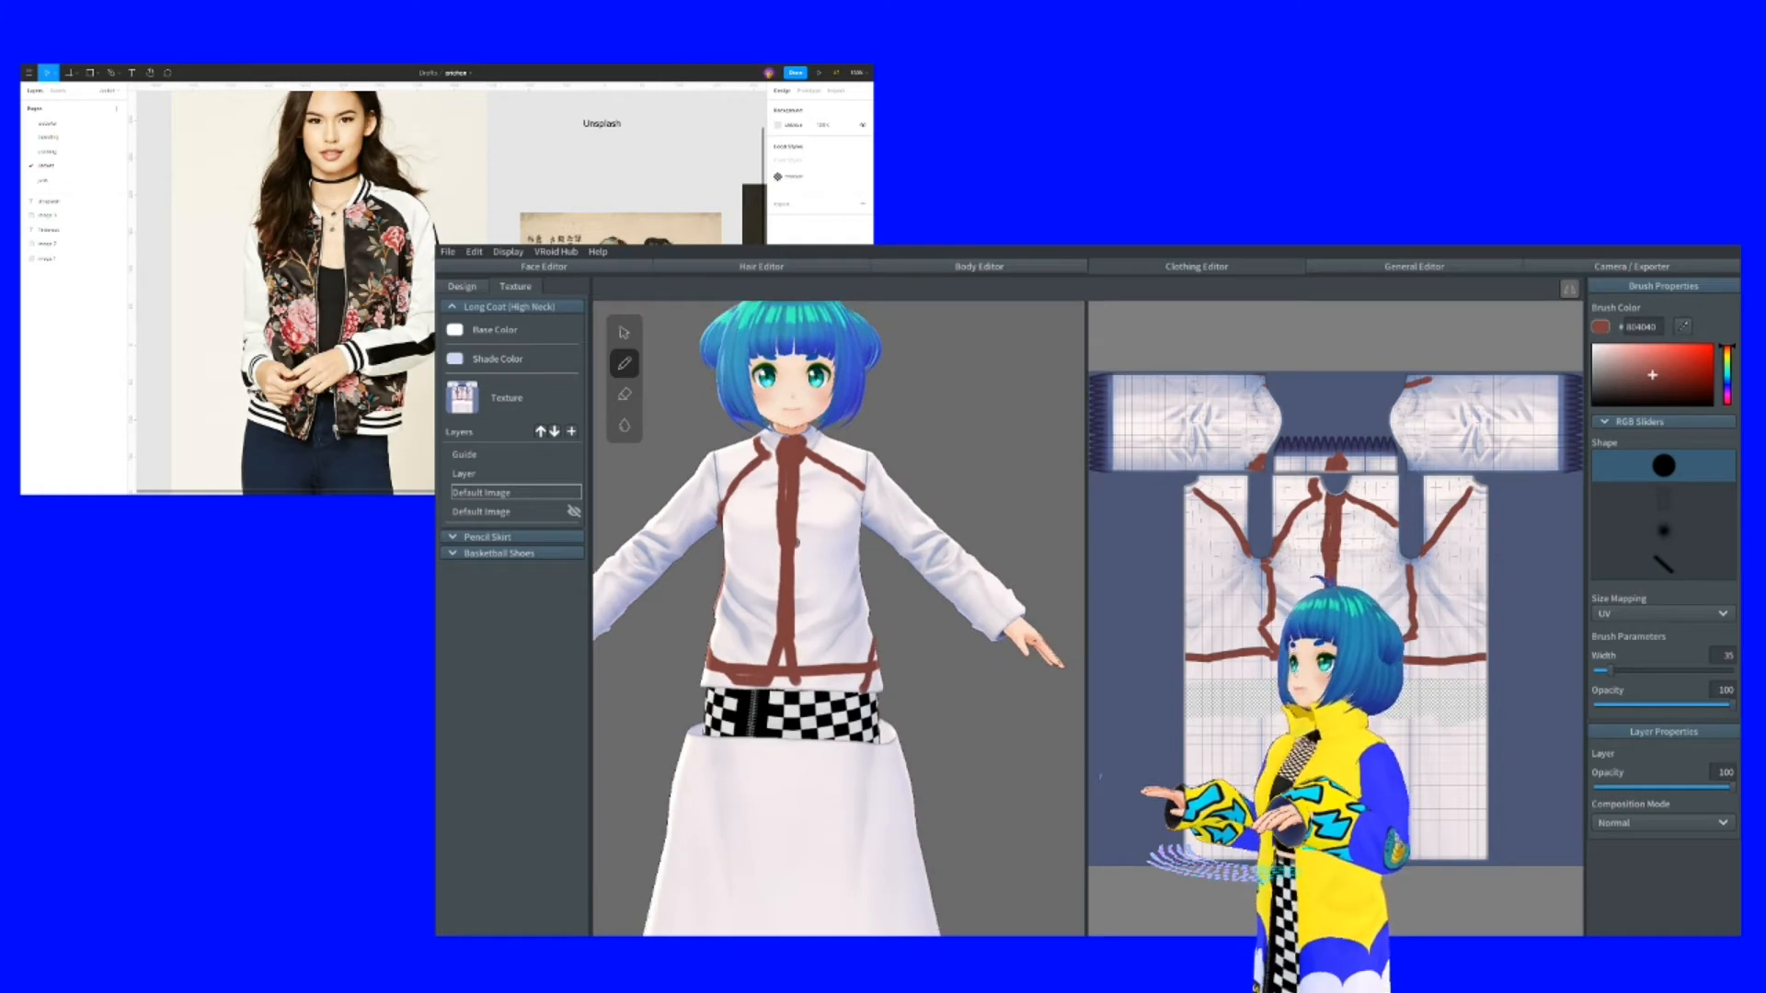
left_click_drag(874, 497, 815, 538)
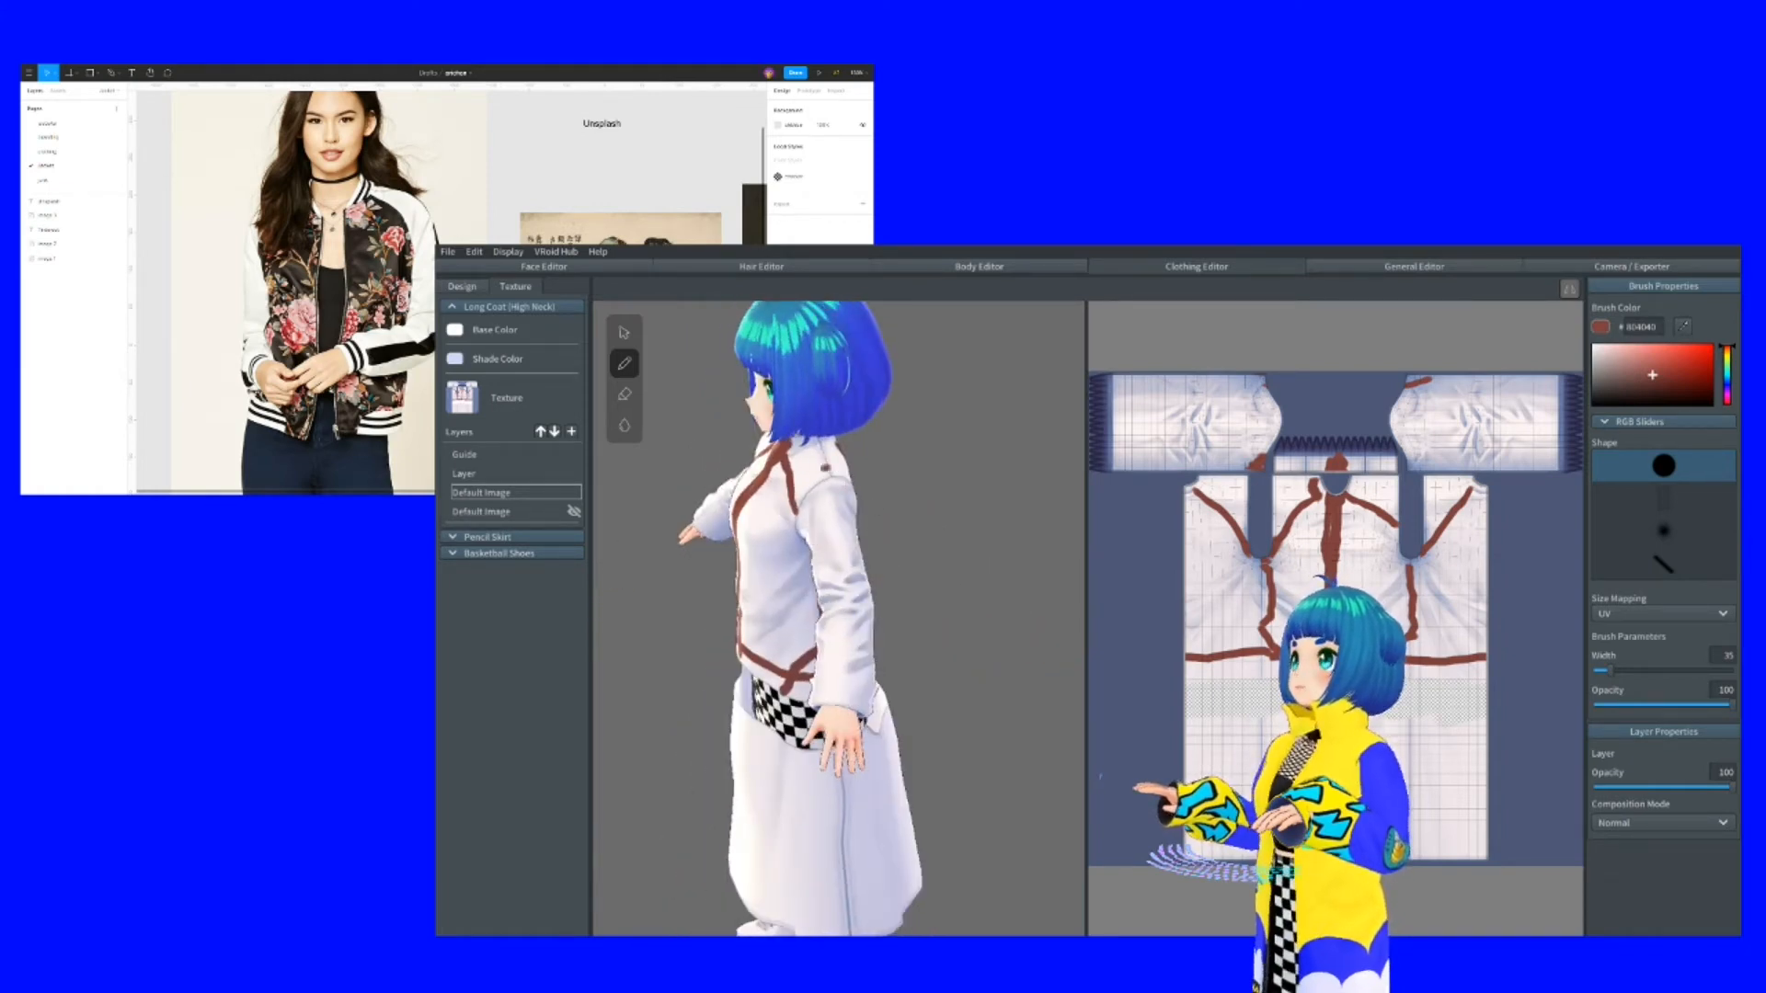
left_click_drag(818, 446, 846, 699)
mouse_move(785, 563)
left_mouse_down()
mouse_move(765, 569)
mouse_move(924, 543)
mouse_move(881, 655)
mouse_move(927, 738)
left_mouse_up()
left_click_drag(942, 649, 876, 621)
mouse_move(995, 614)
left_mouse_down()
mouse_move(951, 639)
mouse_move(984, 627)
mouse_move(967, 634)
left_mouse_up()
mouse_move(796, 632)
left_mouse_down()
mouse_move(890, 629)
mouse_move(841, 585)
mouse_move(787, 607)
left_mouse_up()
mouse_move(878, 569)
left_mouse_down()
mouse_move(699, 561)
mouse_move(1054, 484)
left_mouse_up()
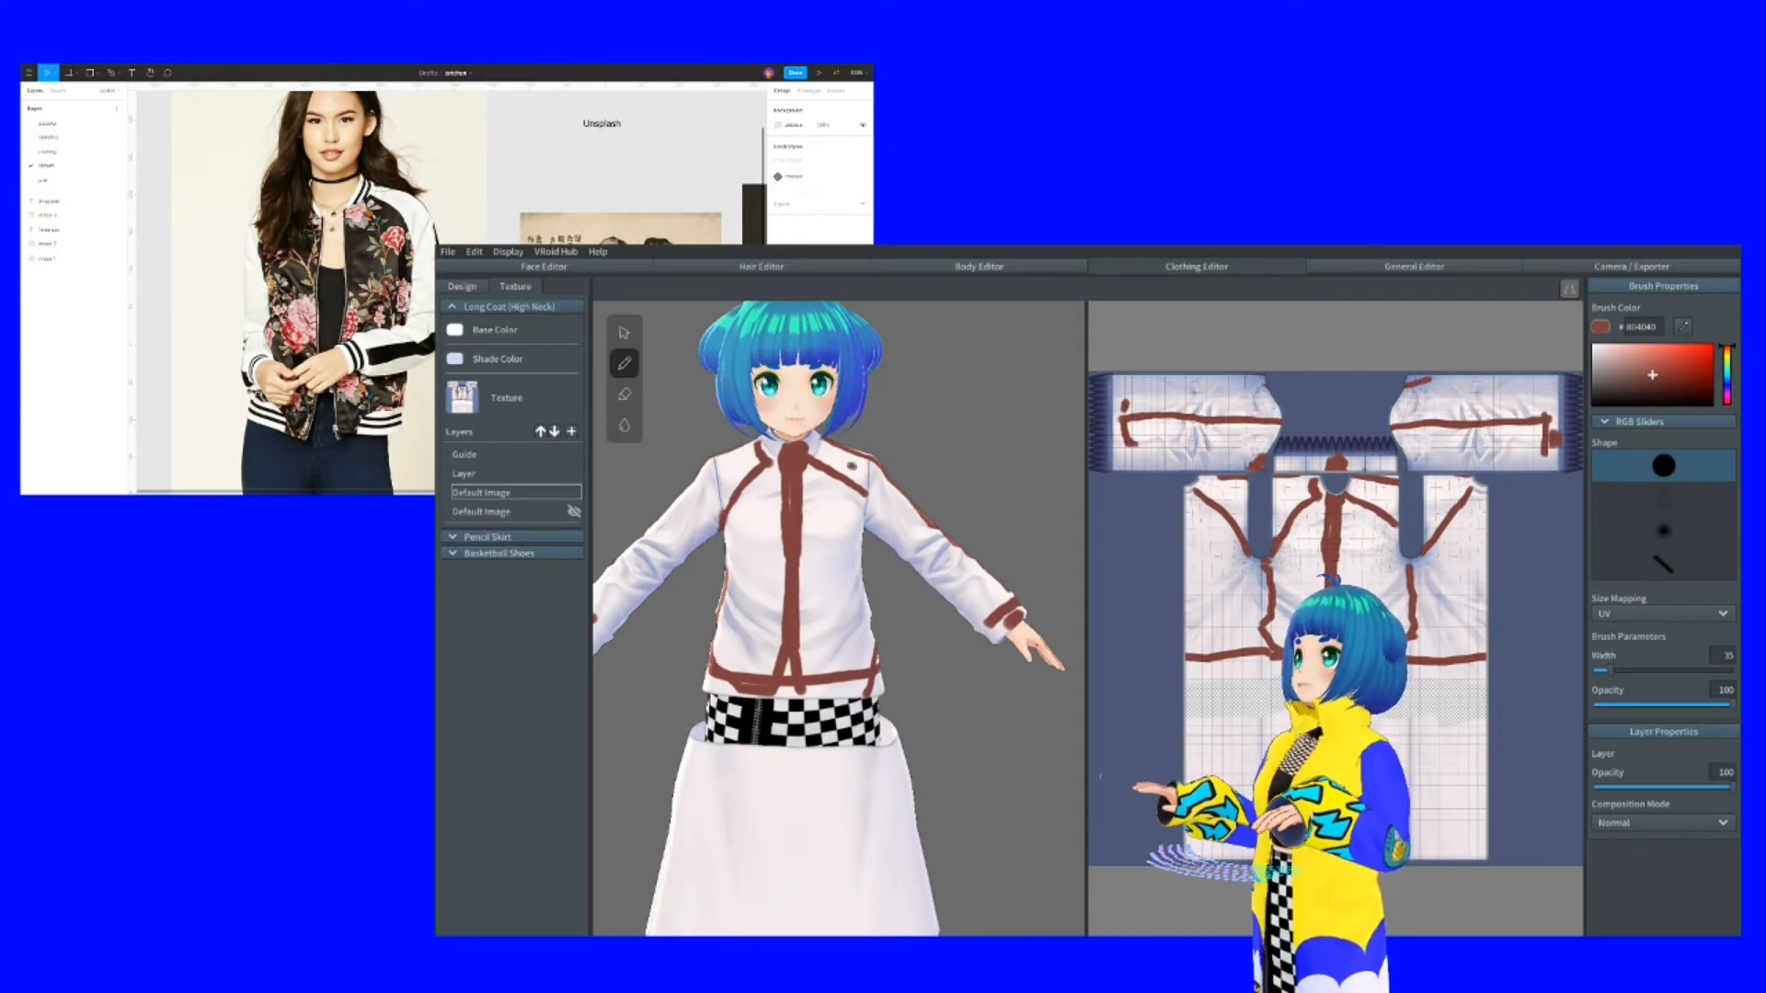
Export the coat texture layer with the painted seam lines as an image
mouse_move(806, 470)
left_mouse_down()
mouse_move(648, 471)
mouse_move(795, 469)
left_mouse_up()
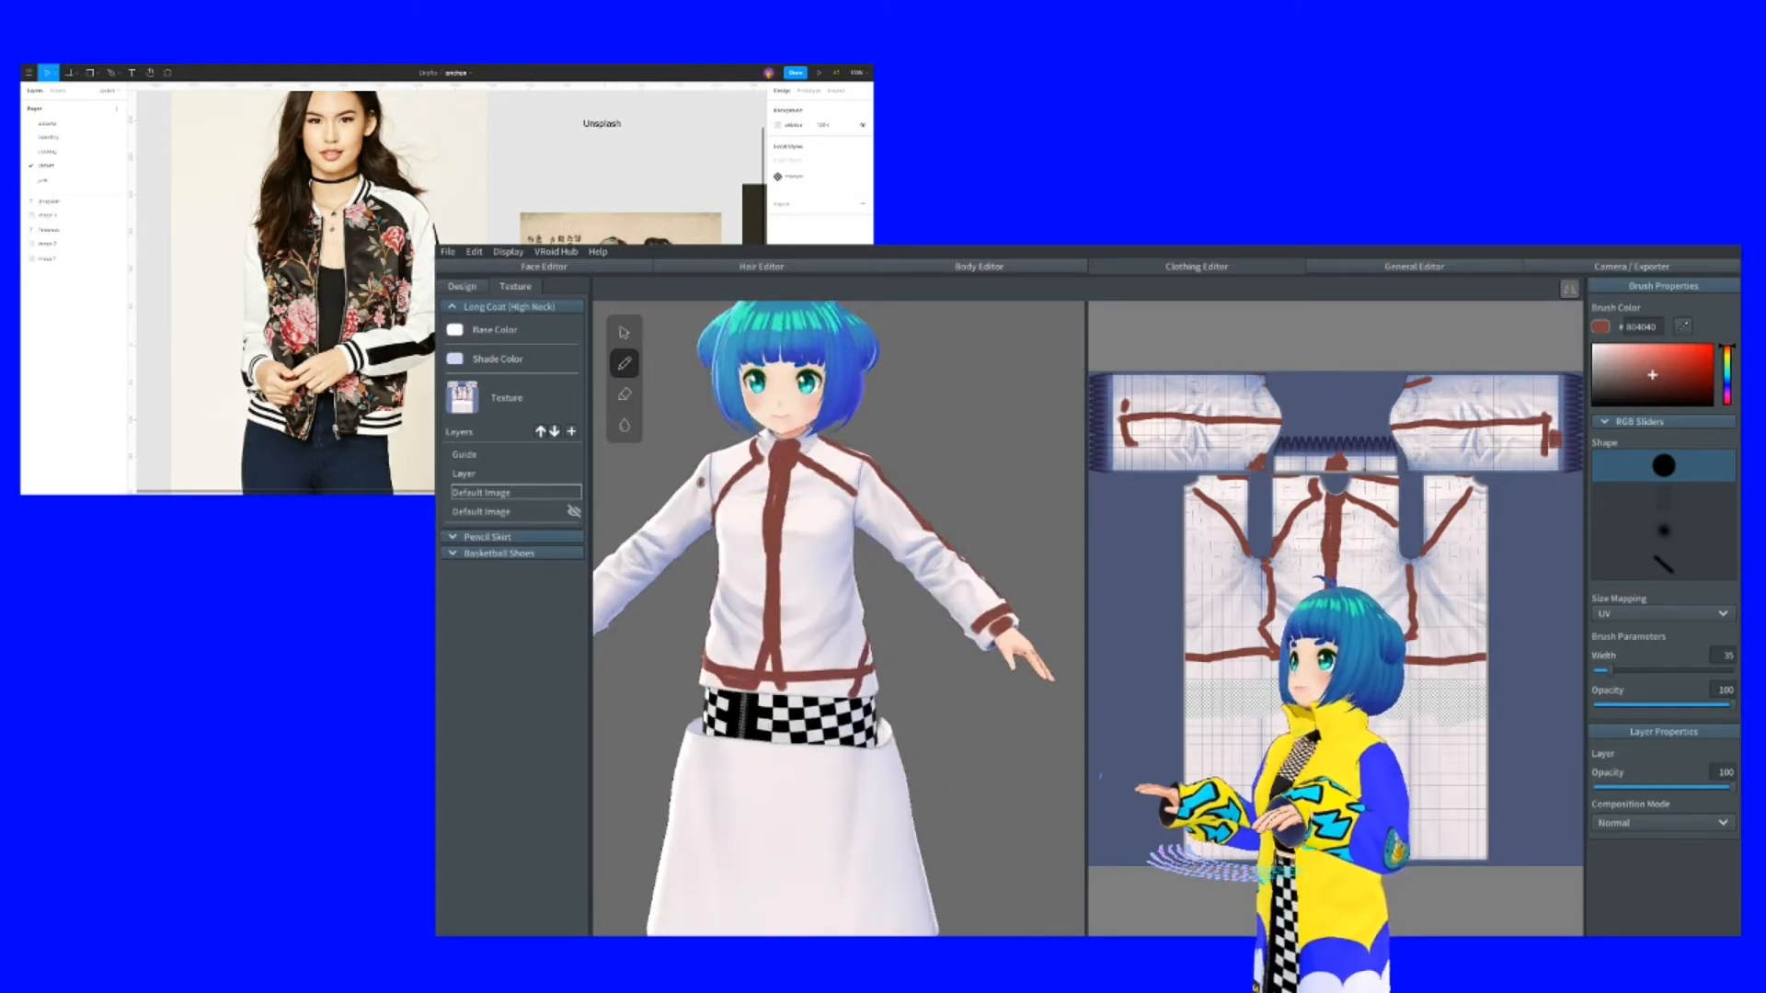
right_click(533, 495)
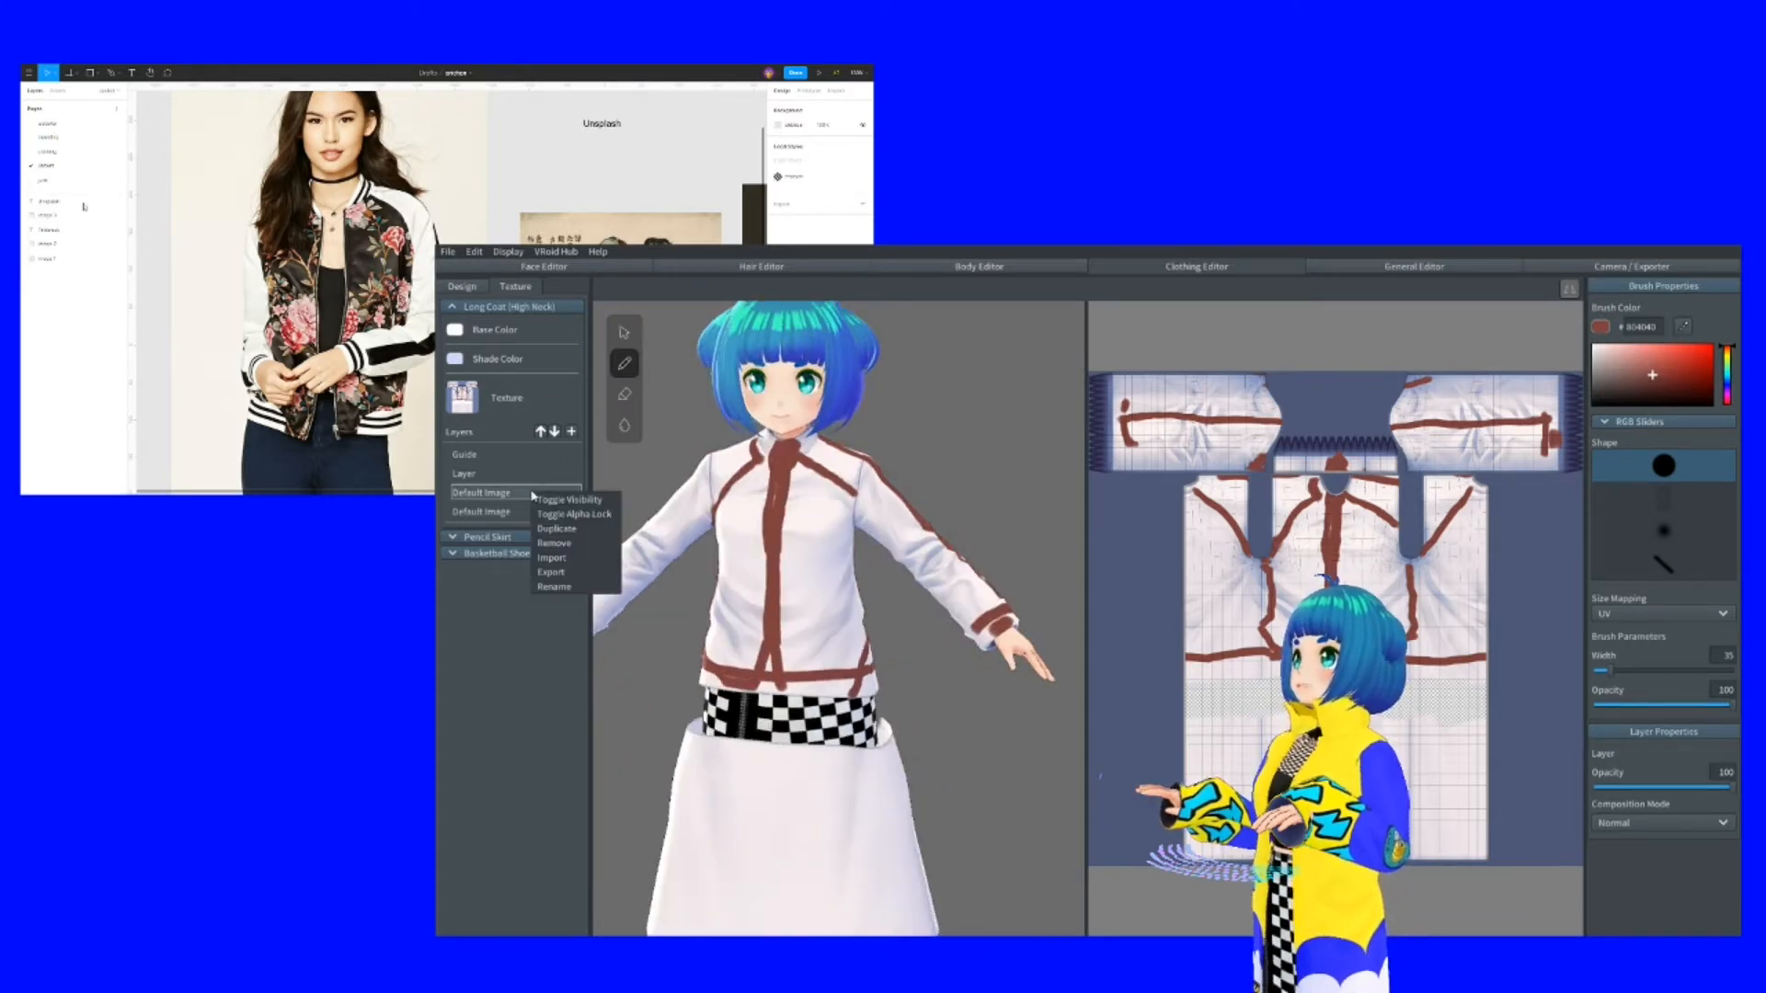
left_click(561, 572)
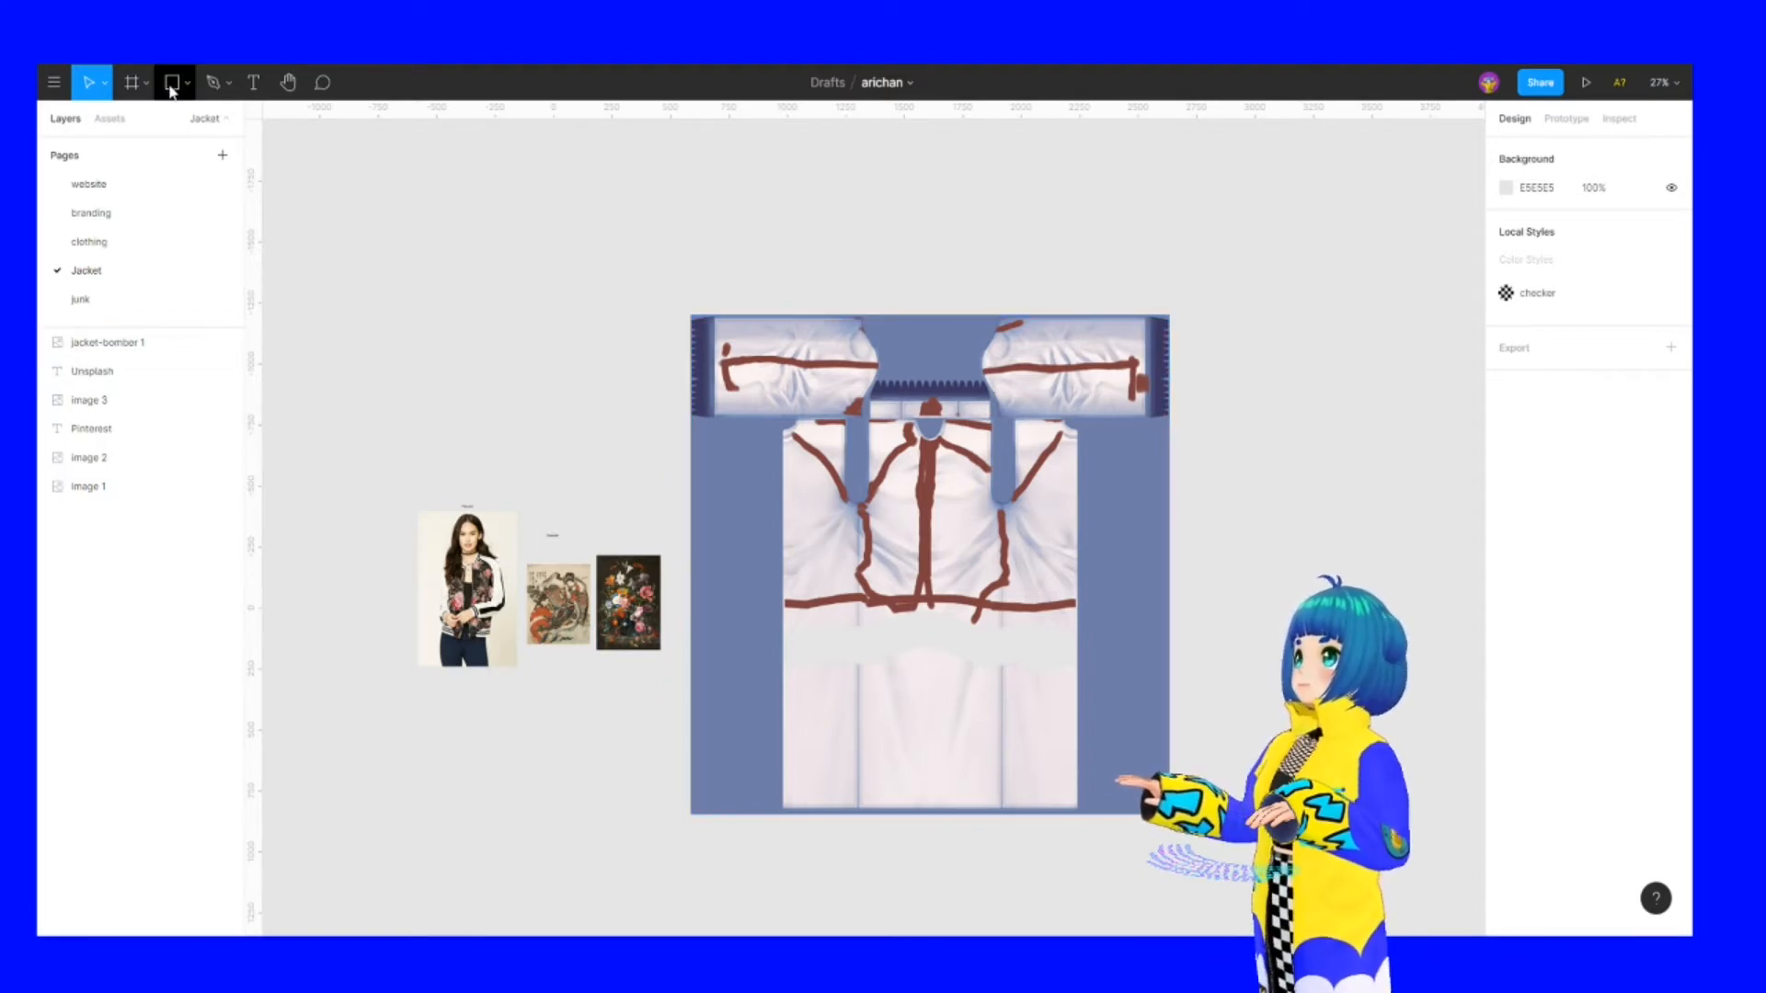
In Figma, draw a 2048 × 2048 frame enclosing the jacket-bomber 1 texture image
left_click(132, 81)
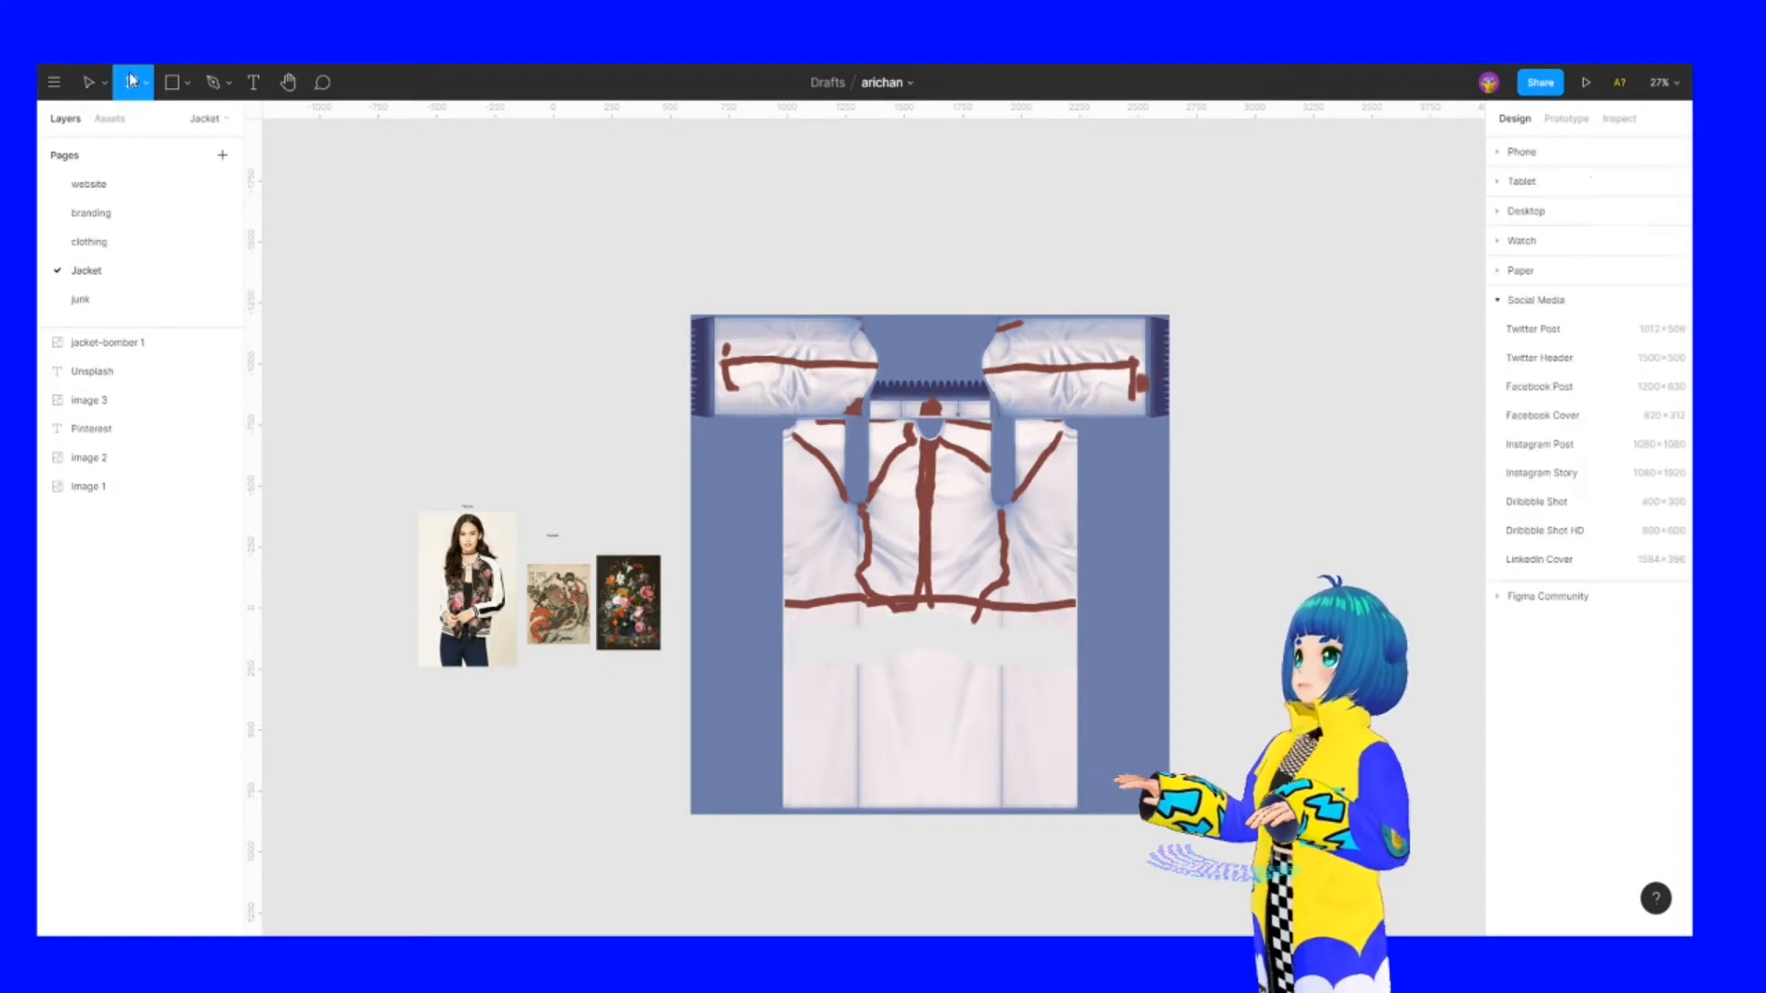
left_click_drag(686, 310, 1170, 819)
left_click(201, 342)
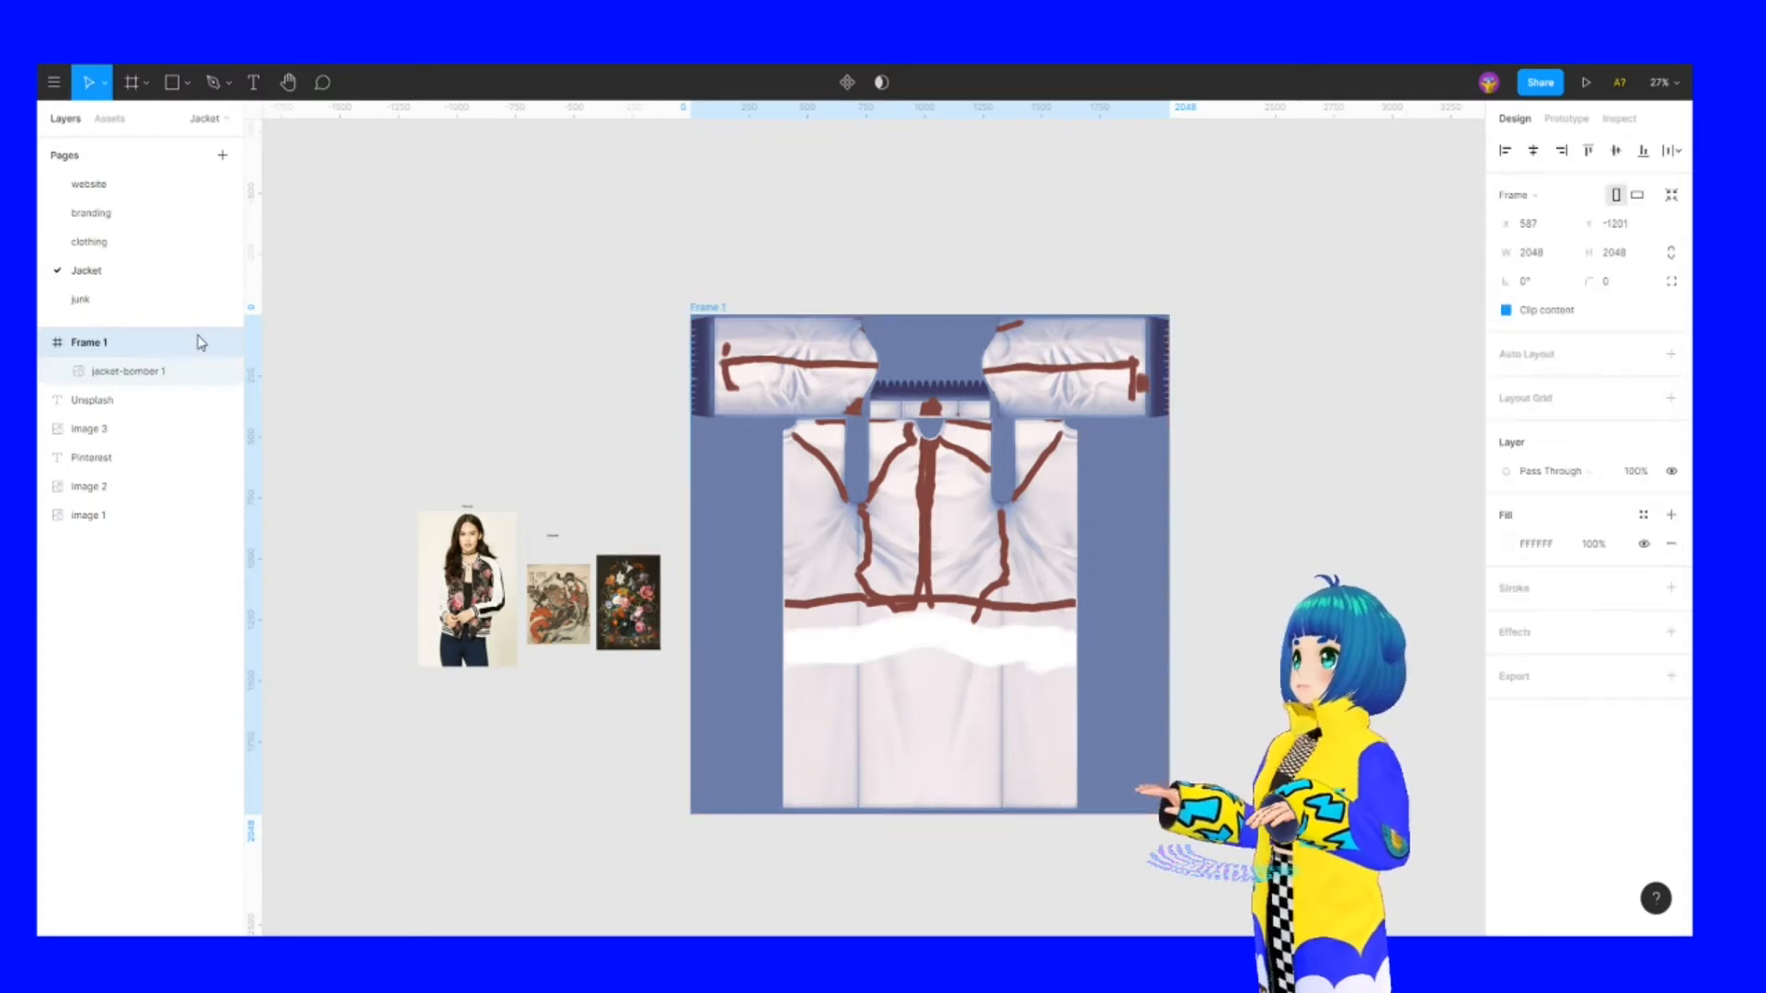
left_click(103, 369)
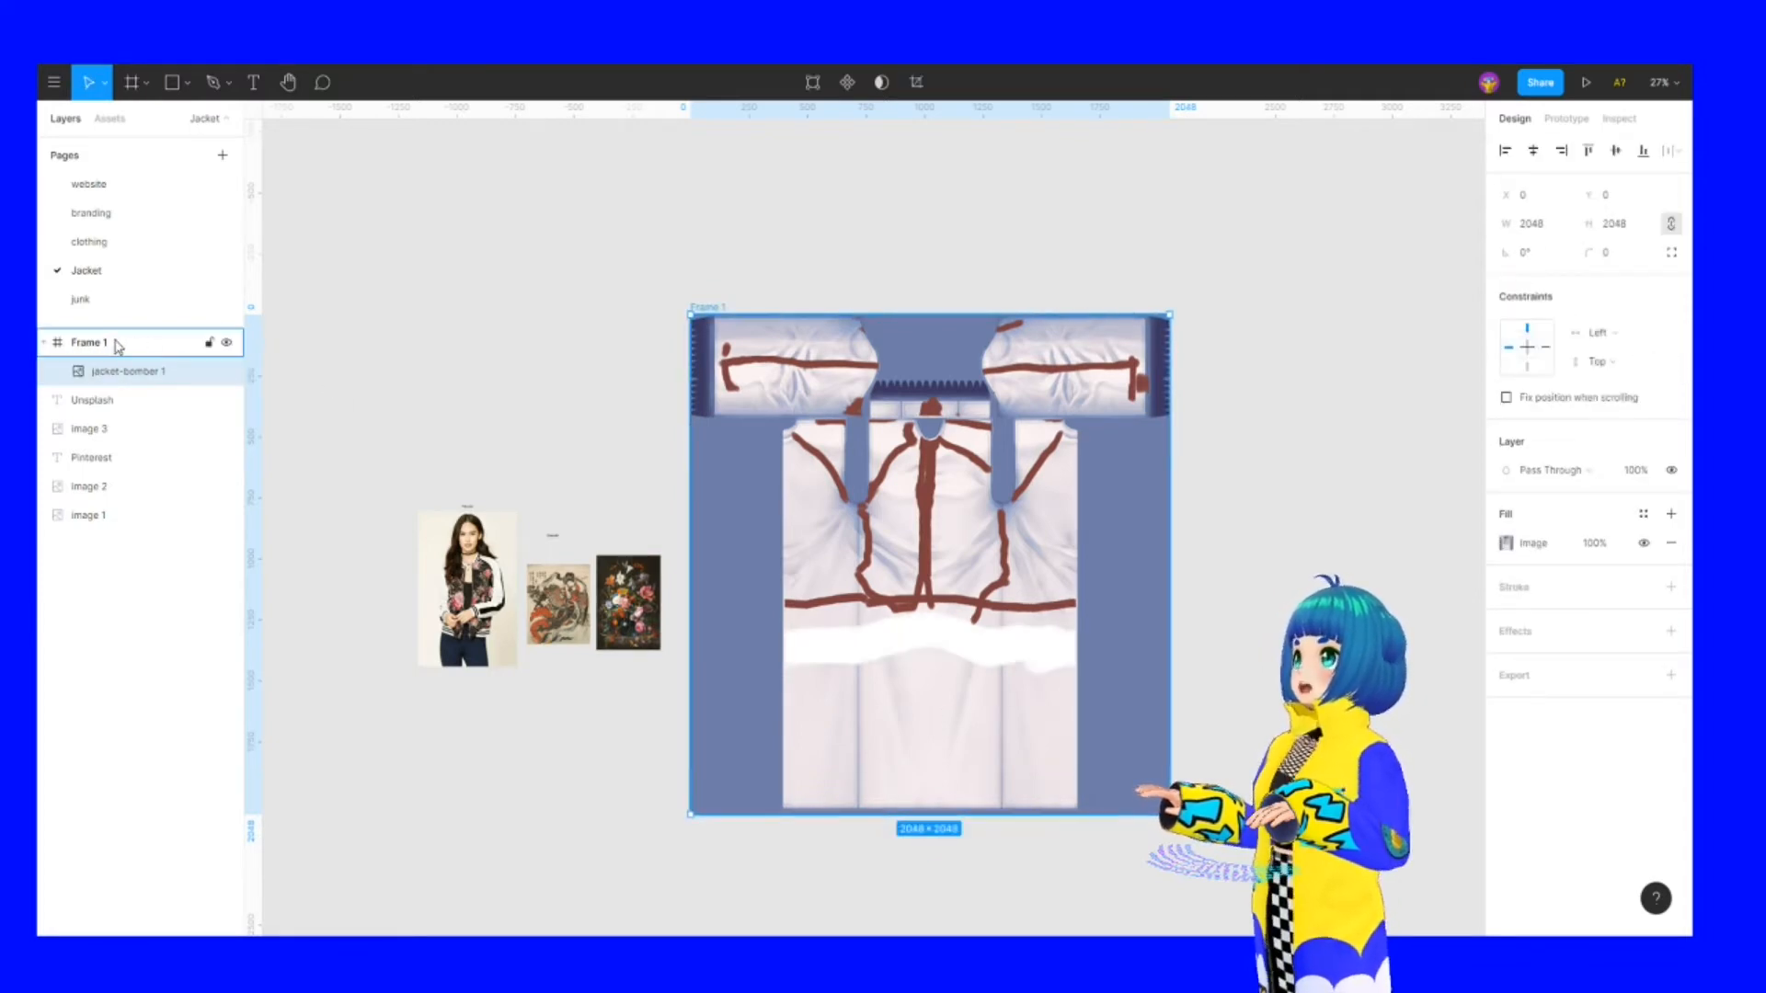
Rename the frame around the jacket texture as bomber jacket
left_click(117, 343)
double_click(89, 343)
type("b")
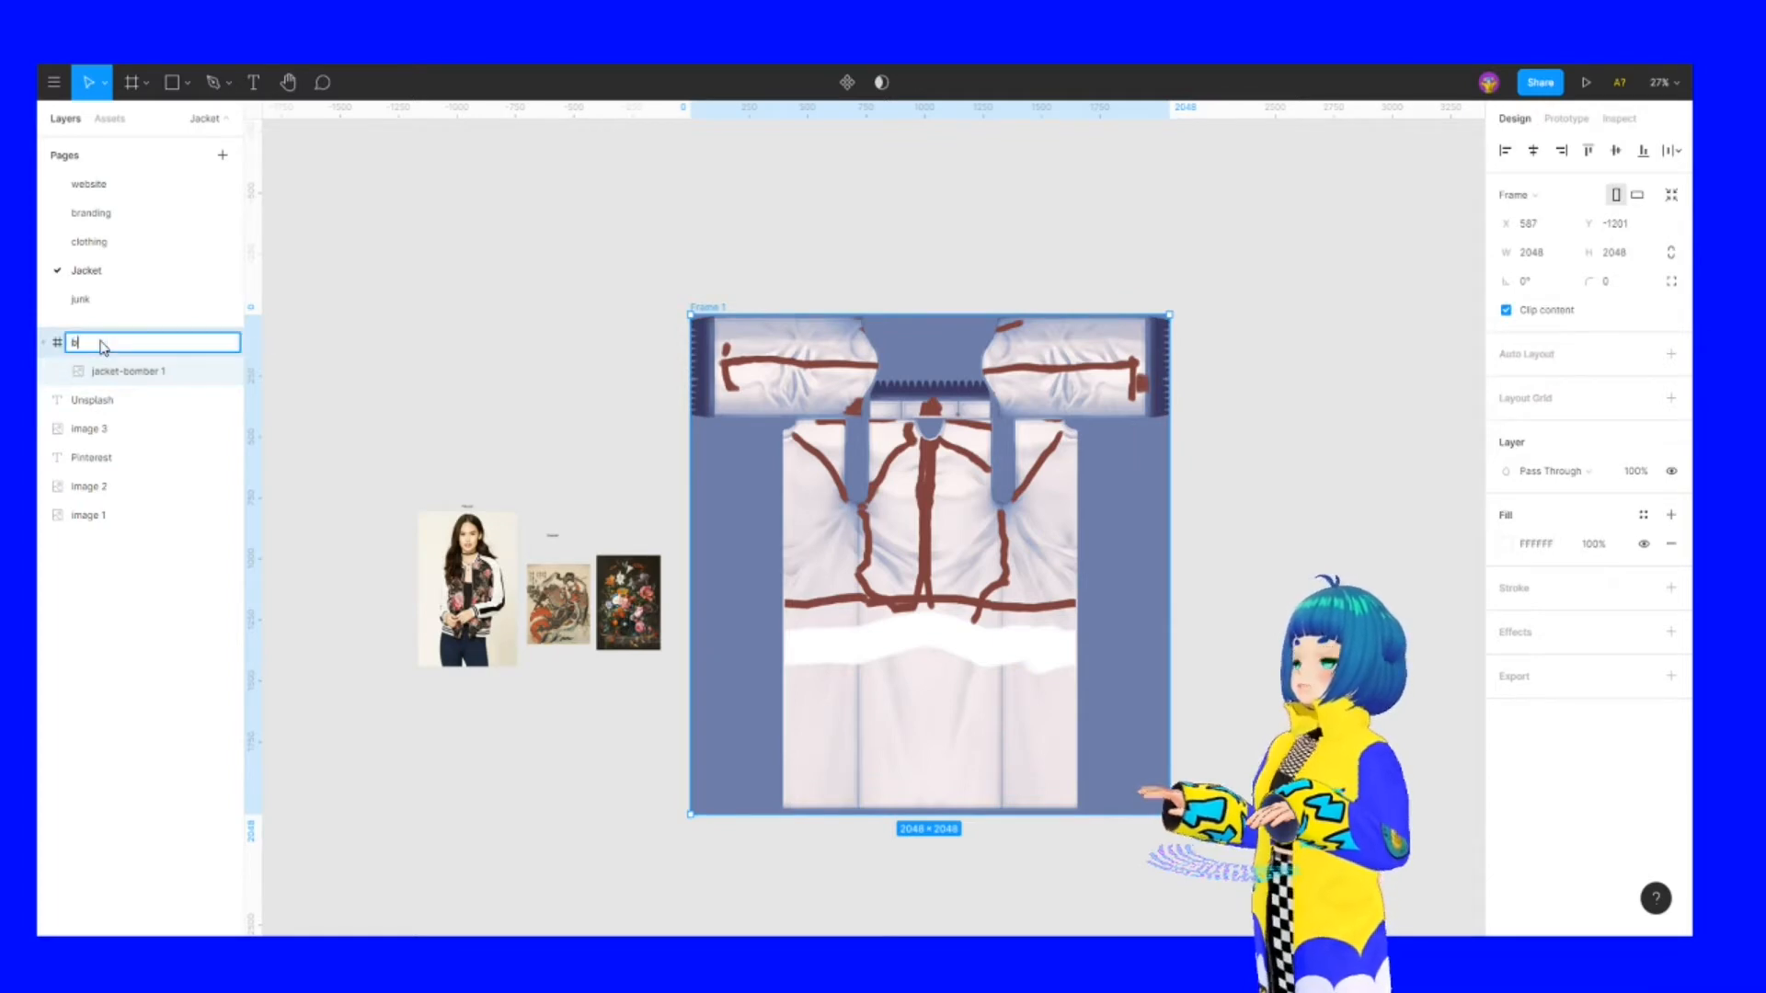
type("omber ja")
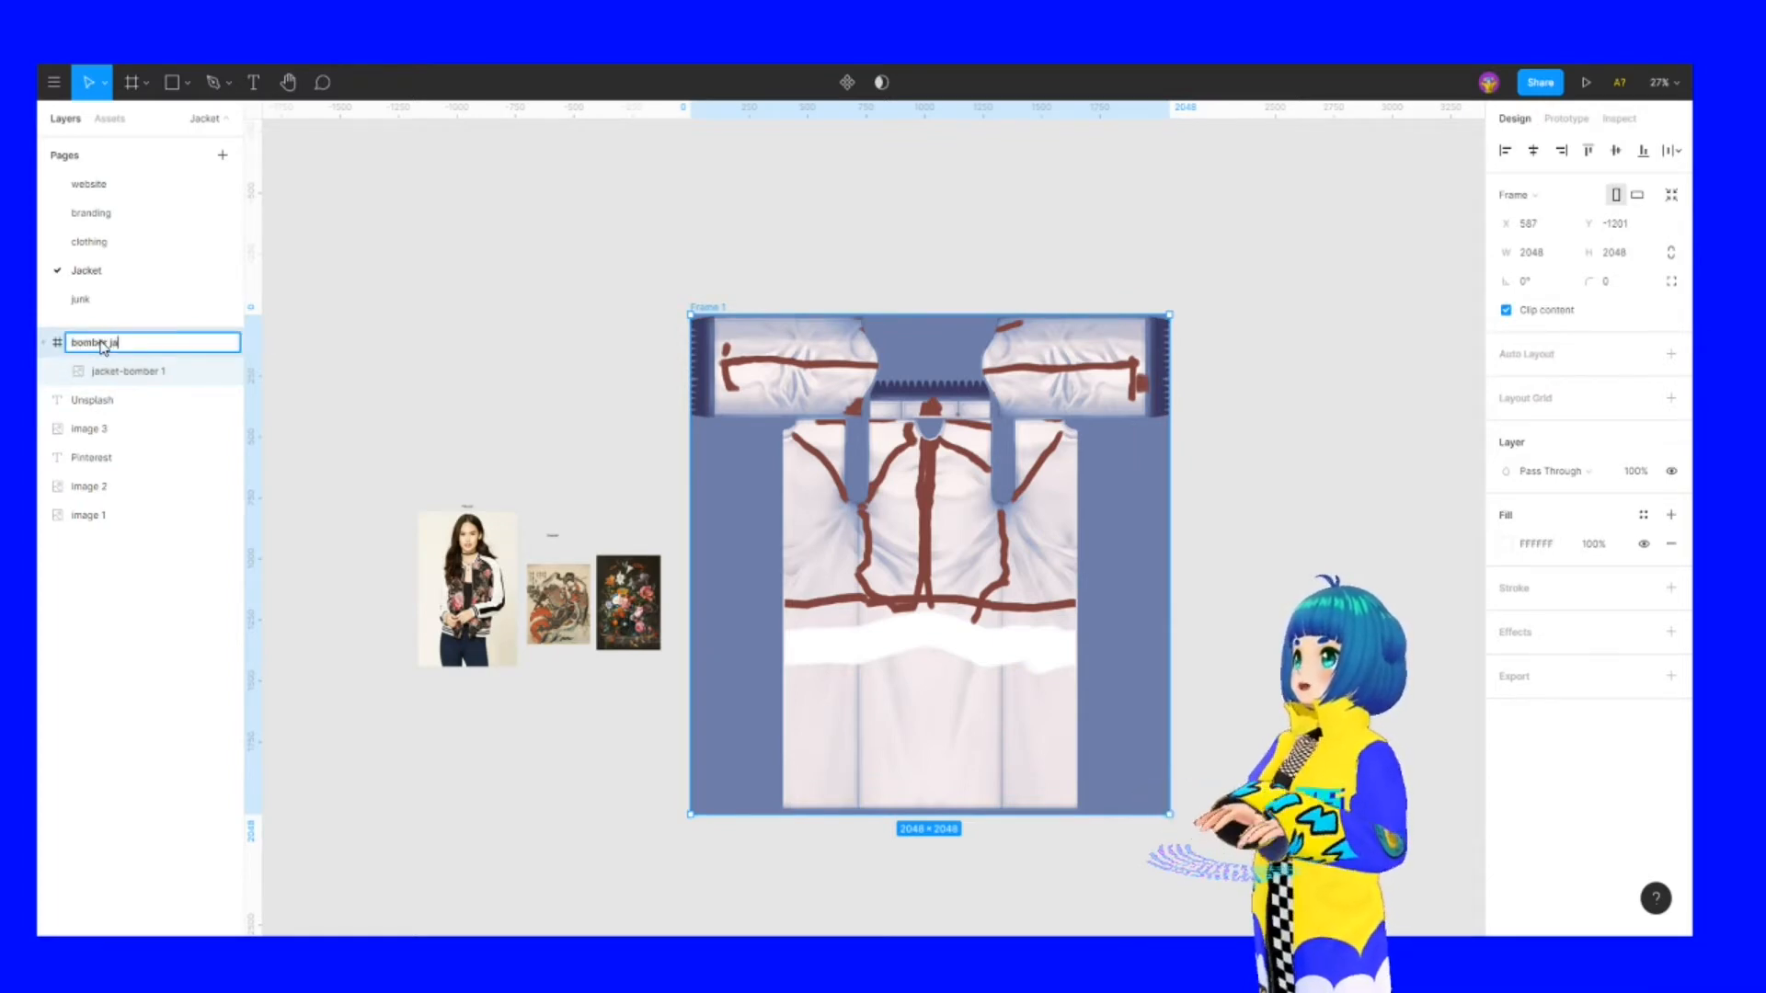
type("cket")
key("Return")
left_click(536, 446)
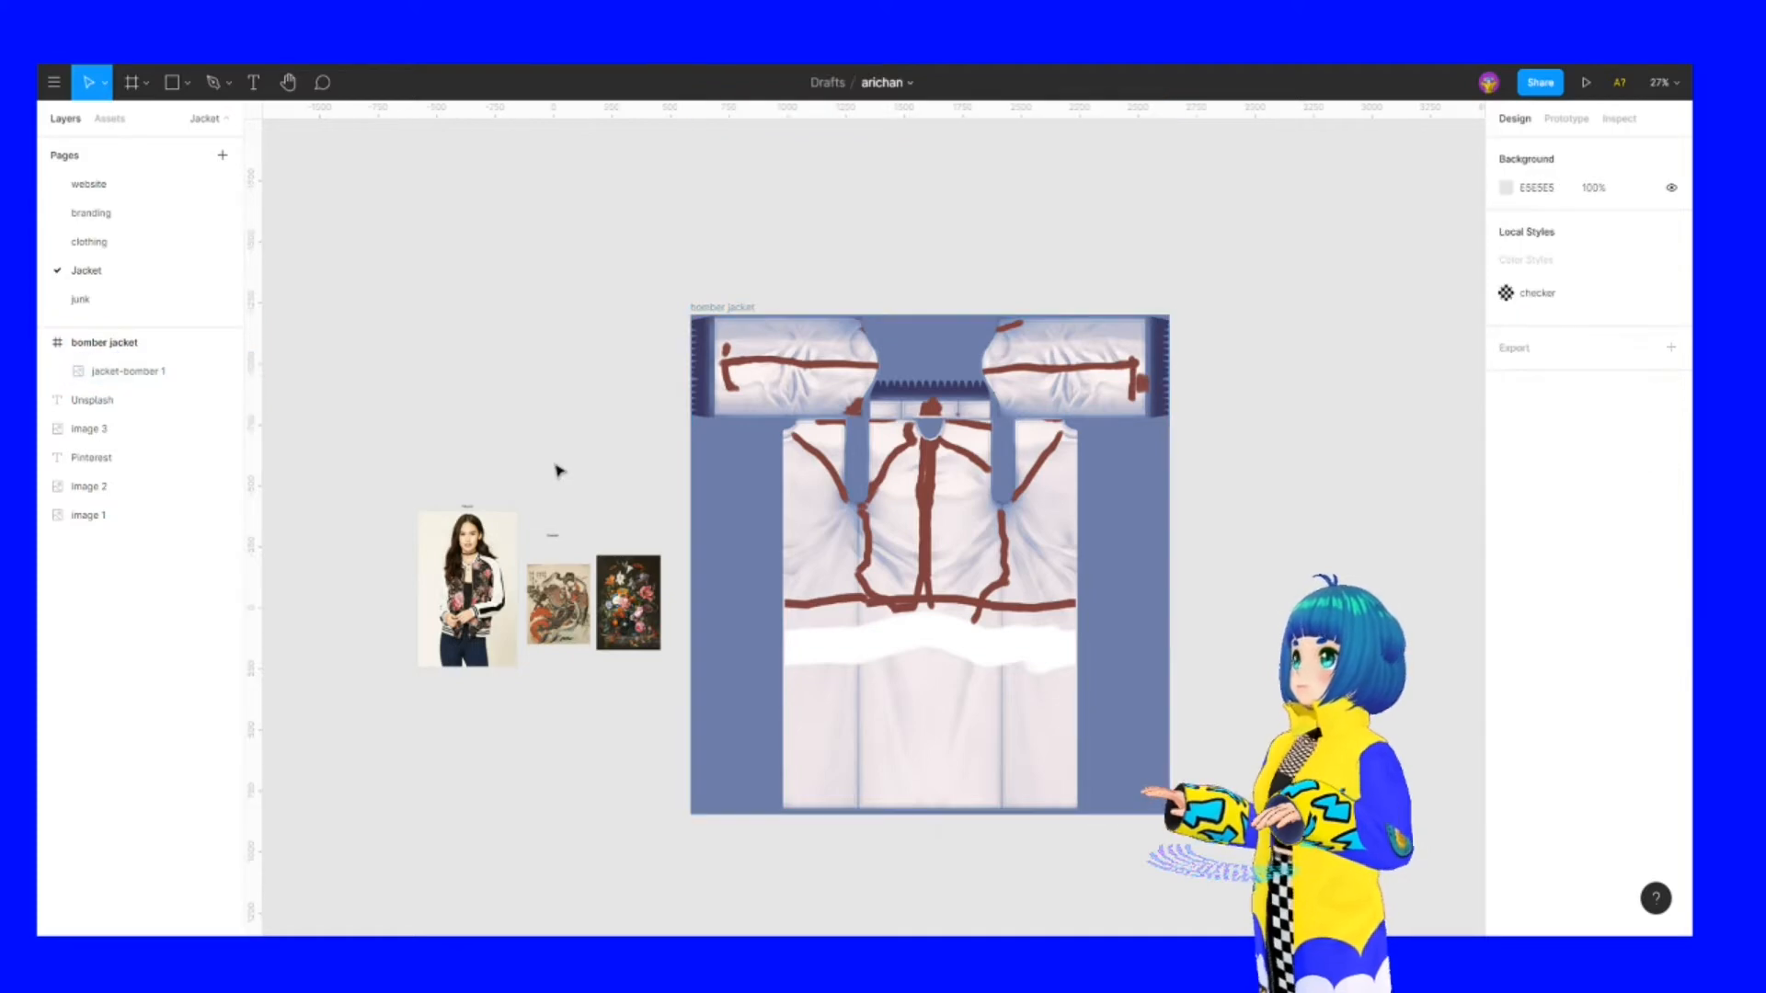
Lock the jacket-bomber 1 image layer and set its image fill opacity to 50%
left_click(554, 602)
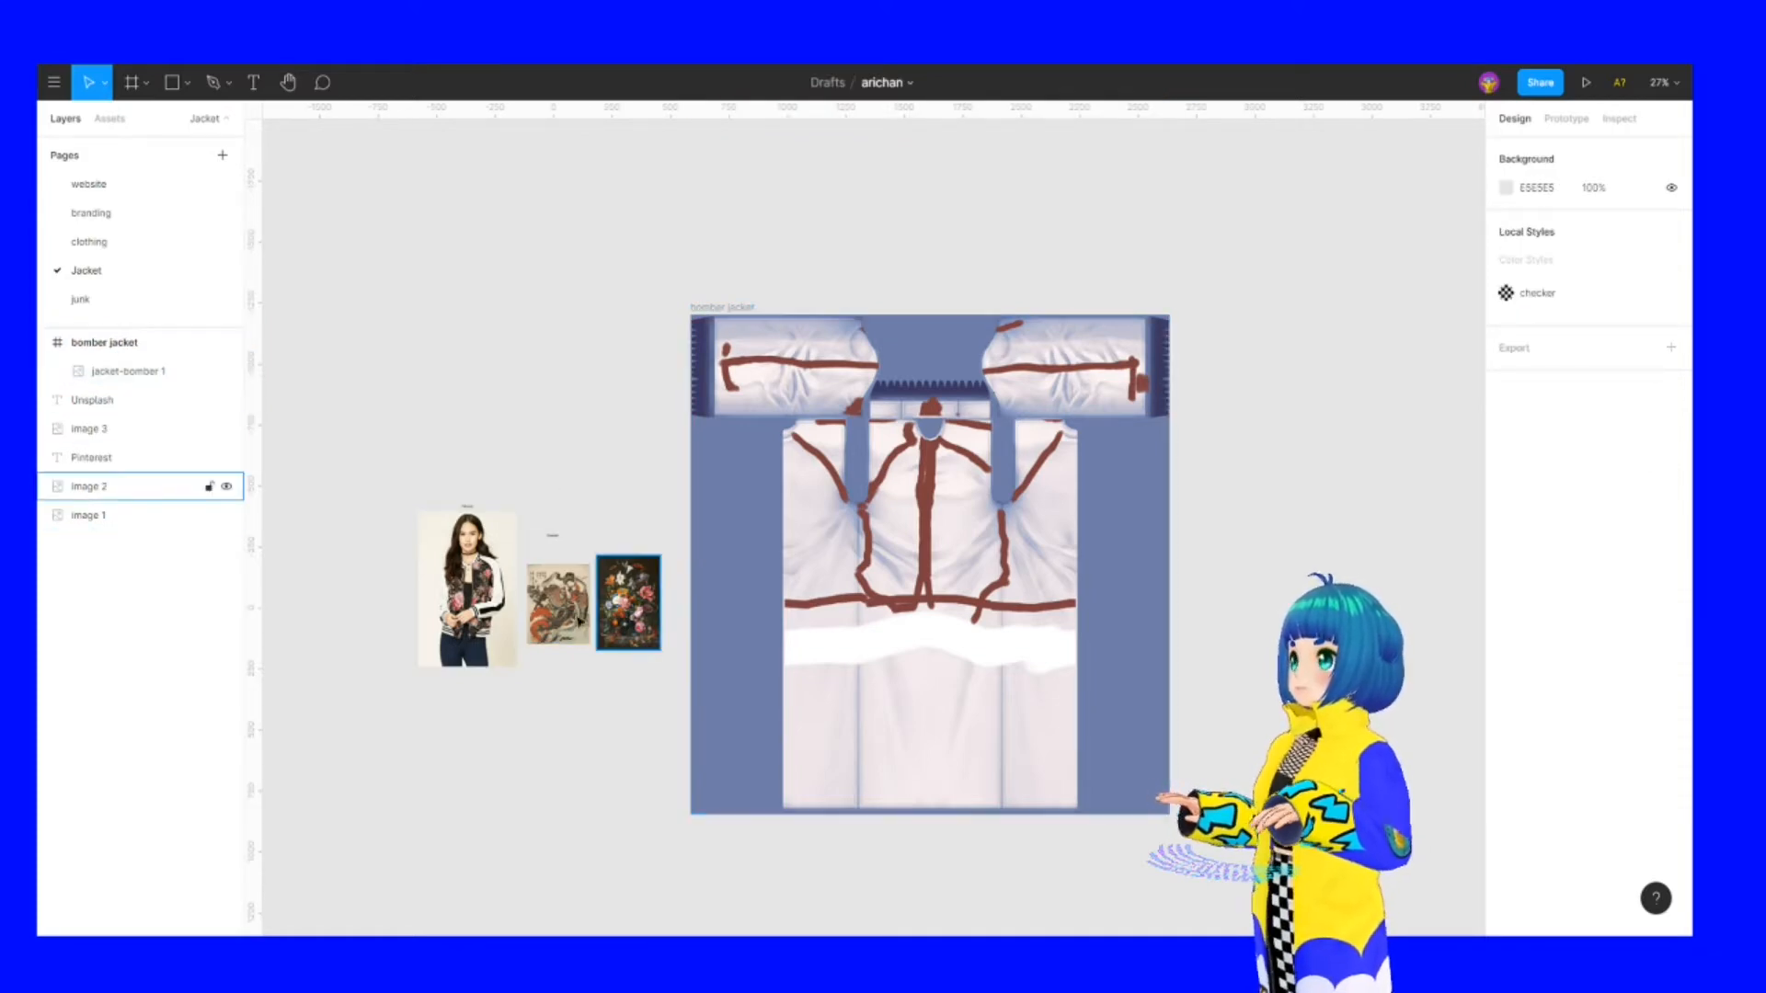
scroll(538, 616, "up", 2)
scroll(539, 626, "up", 2)
left_click_drag(945, 679, 806, 660)
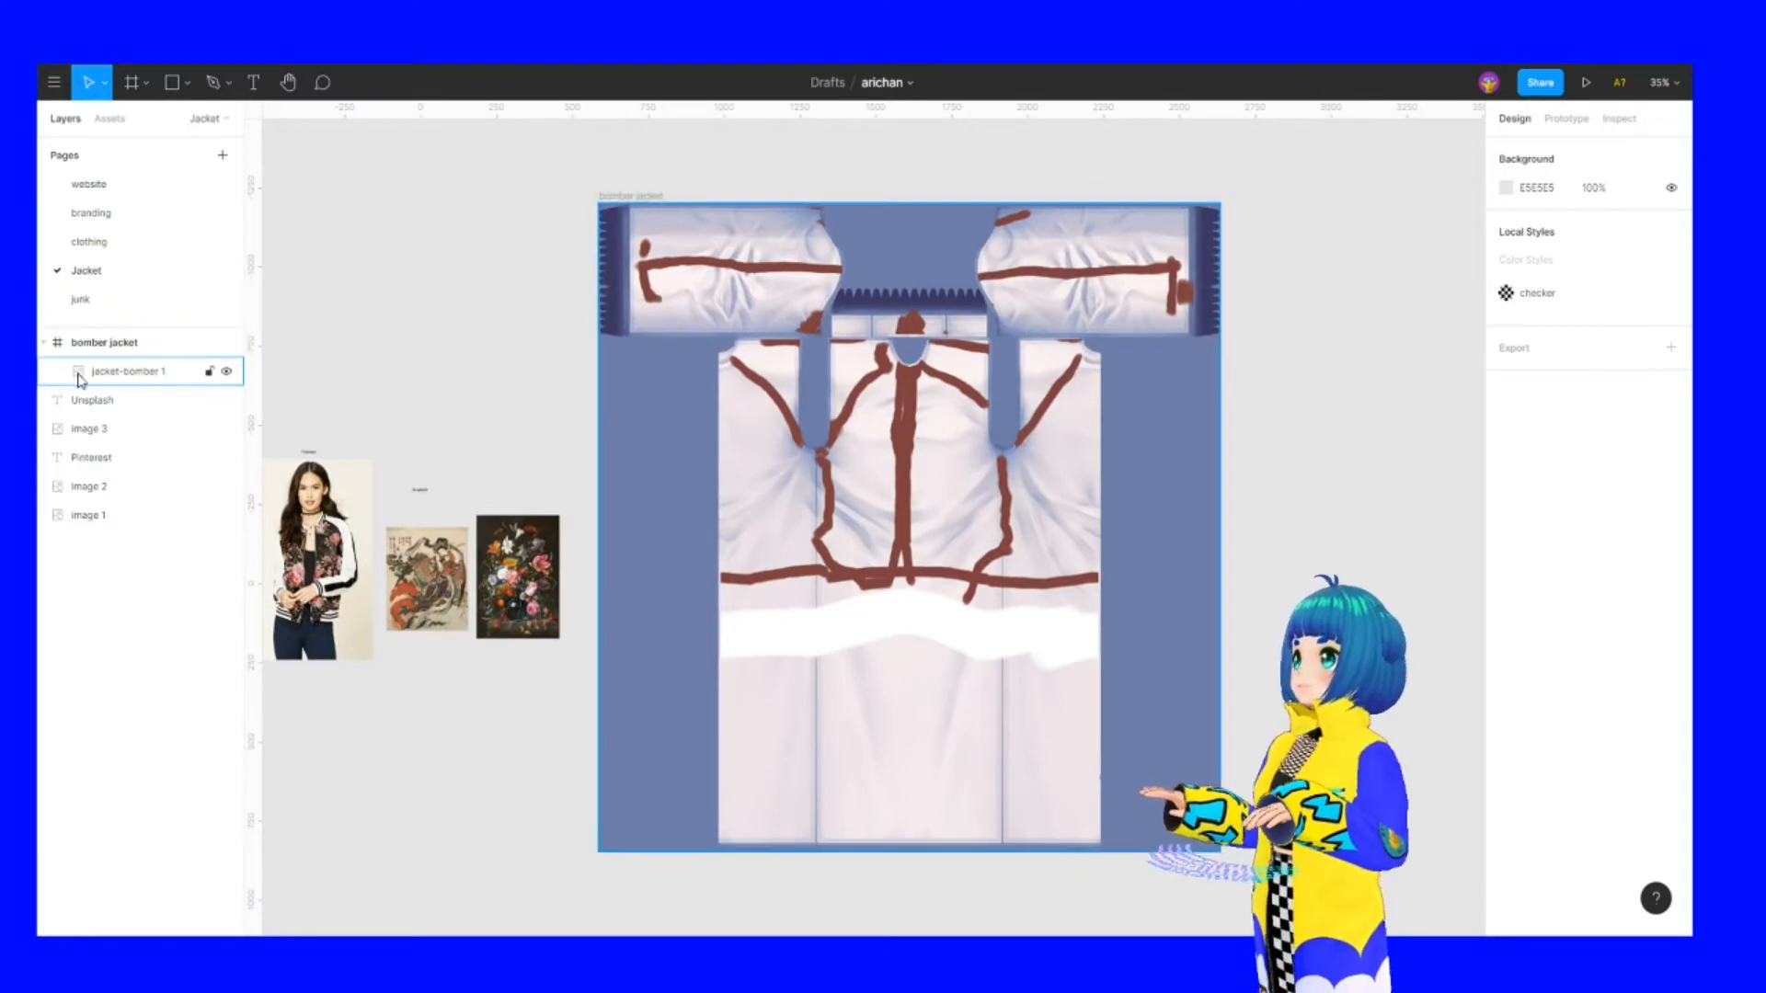
left_click(208, 372)
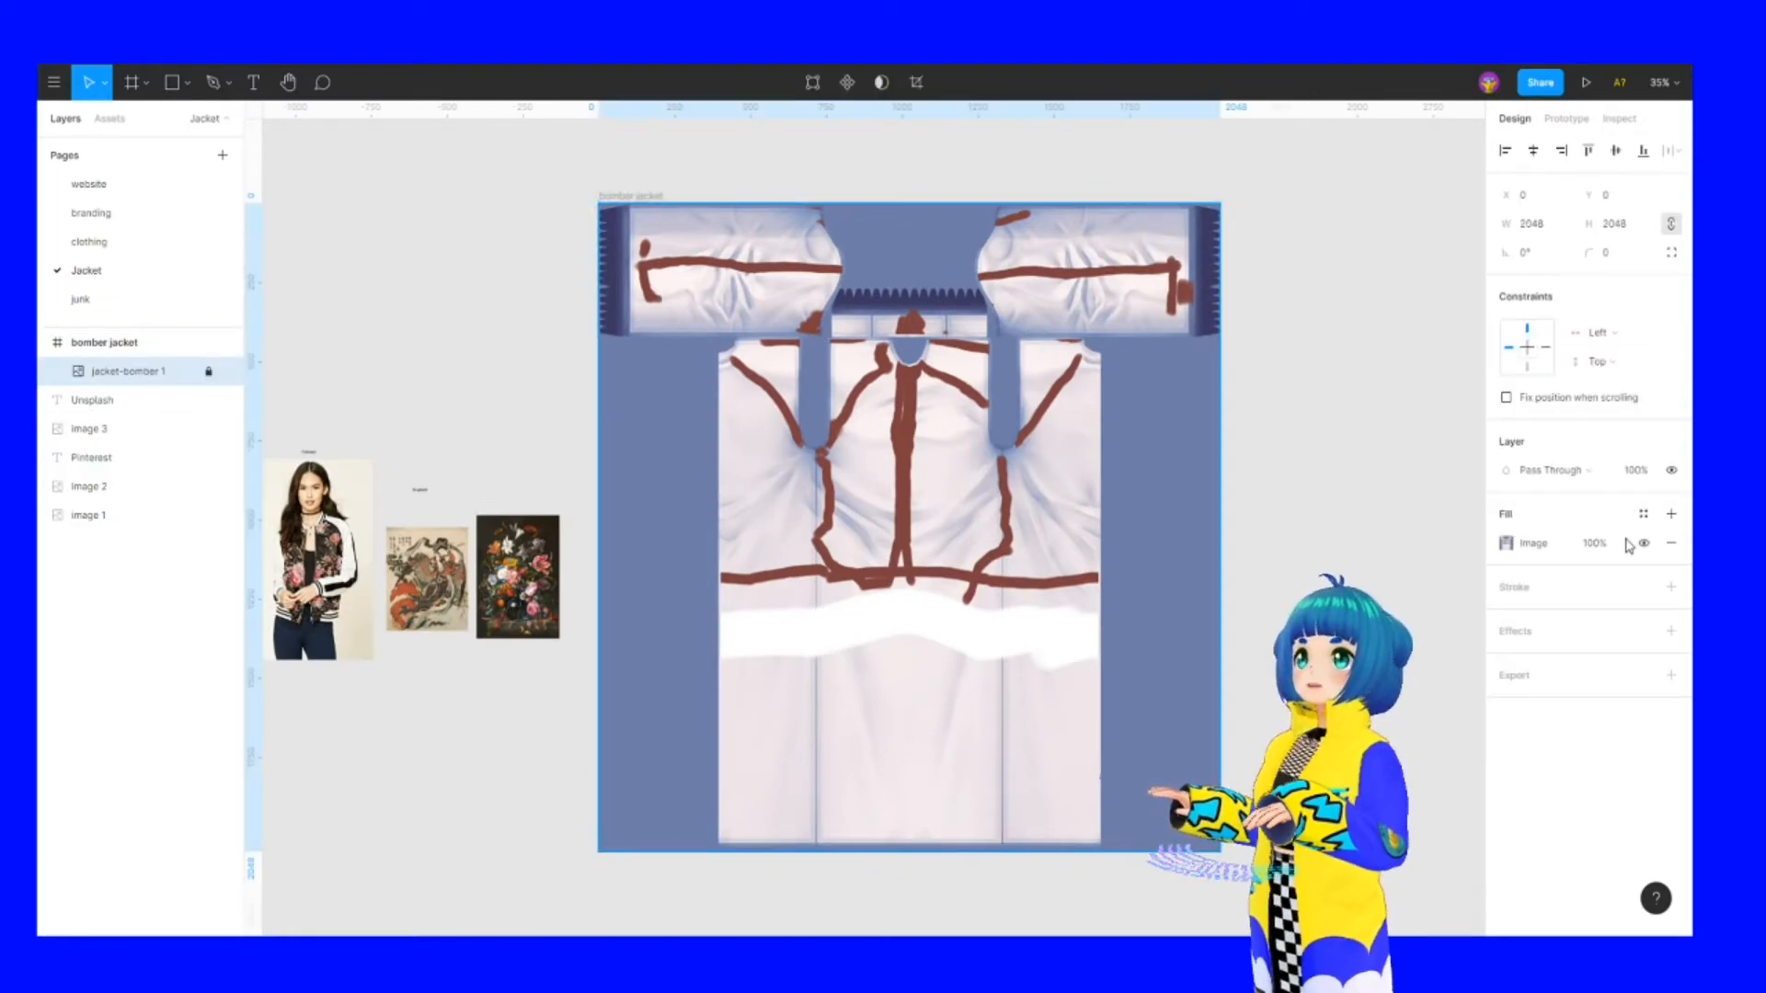
left_click(1584, 544)
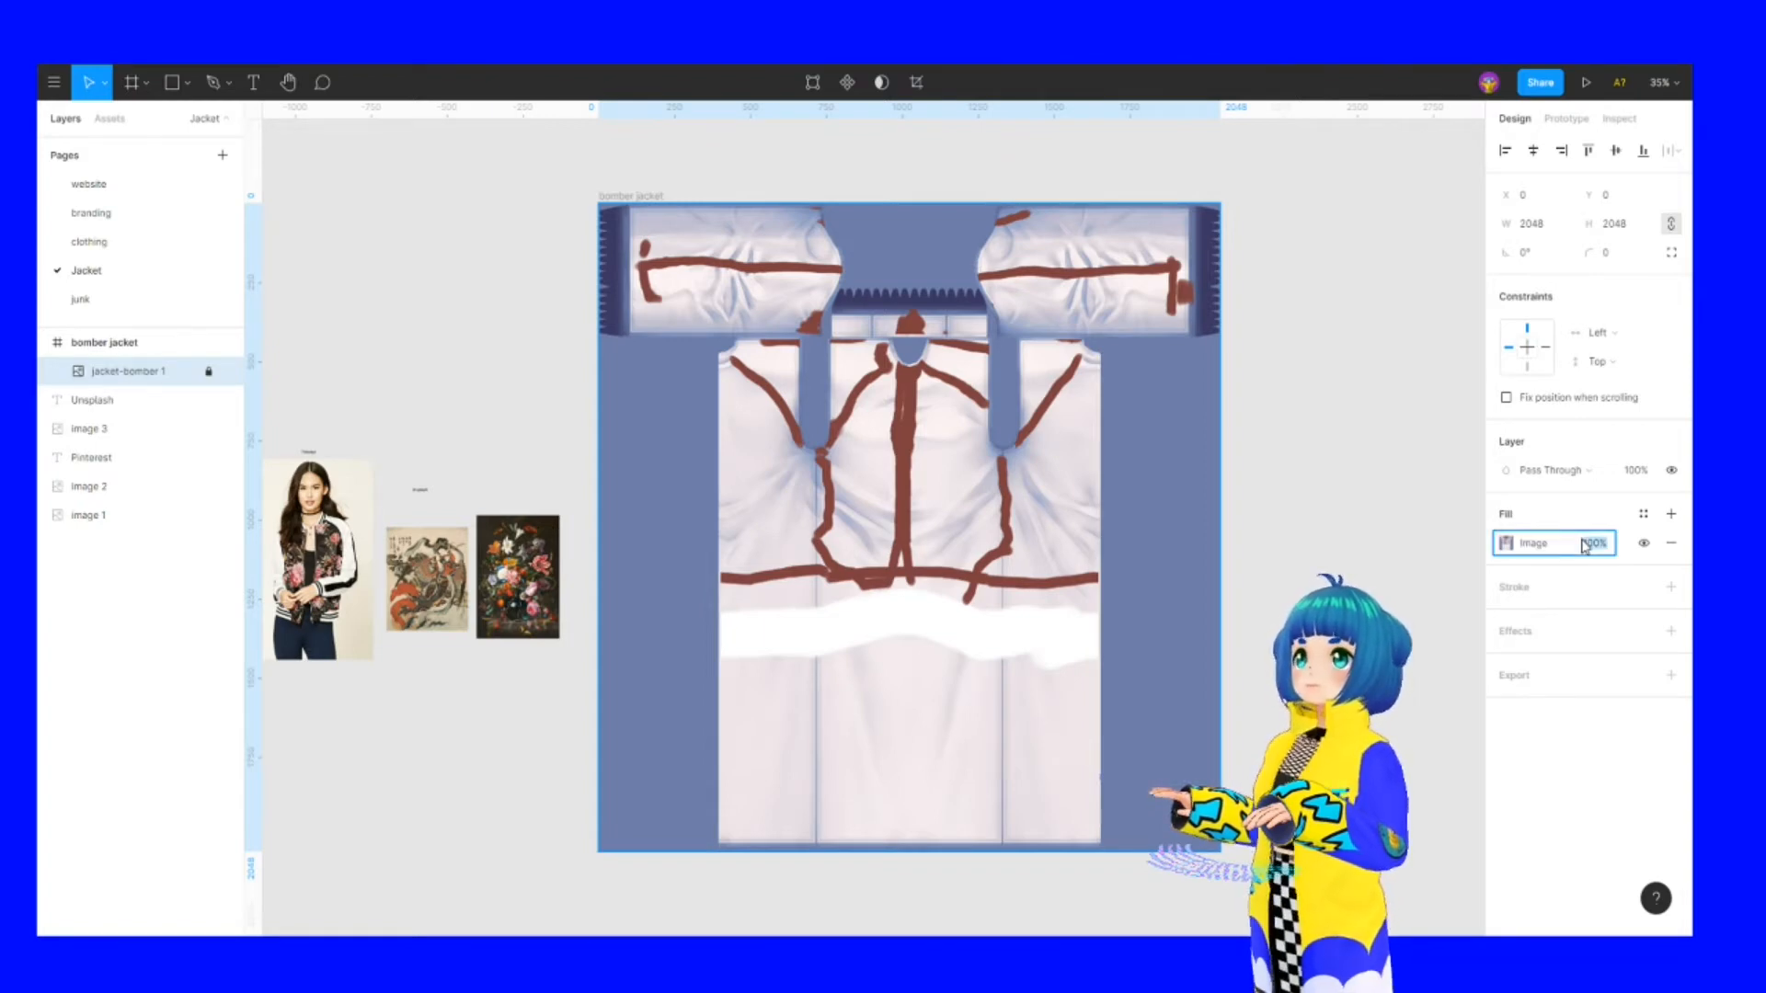
key("Return")
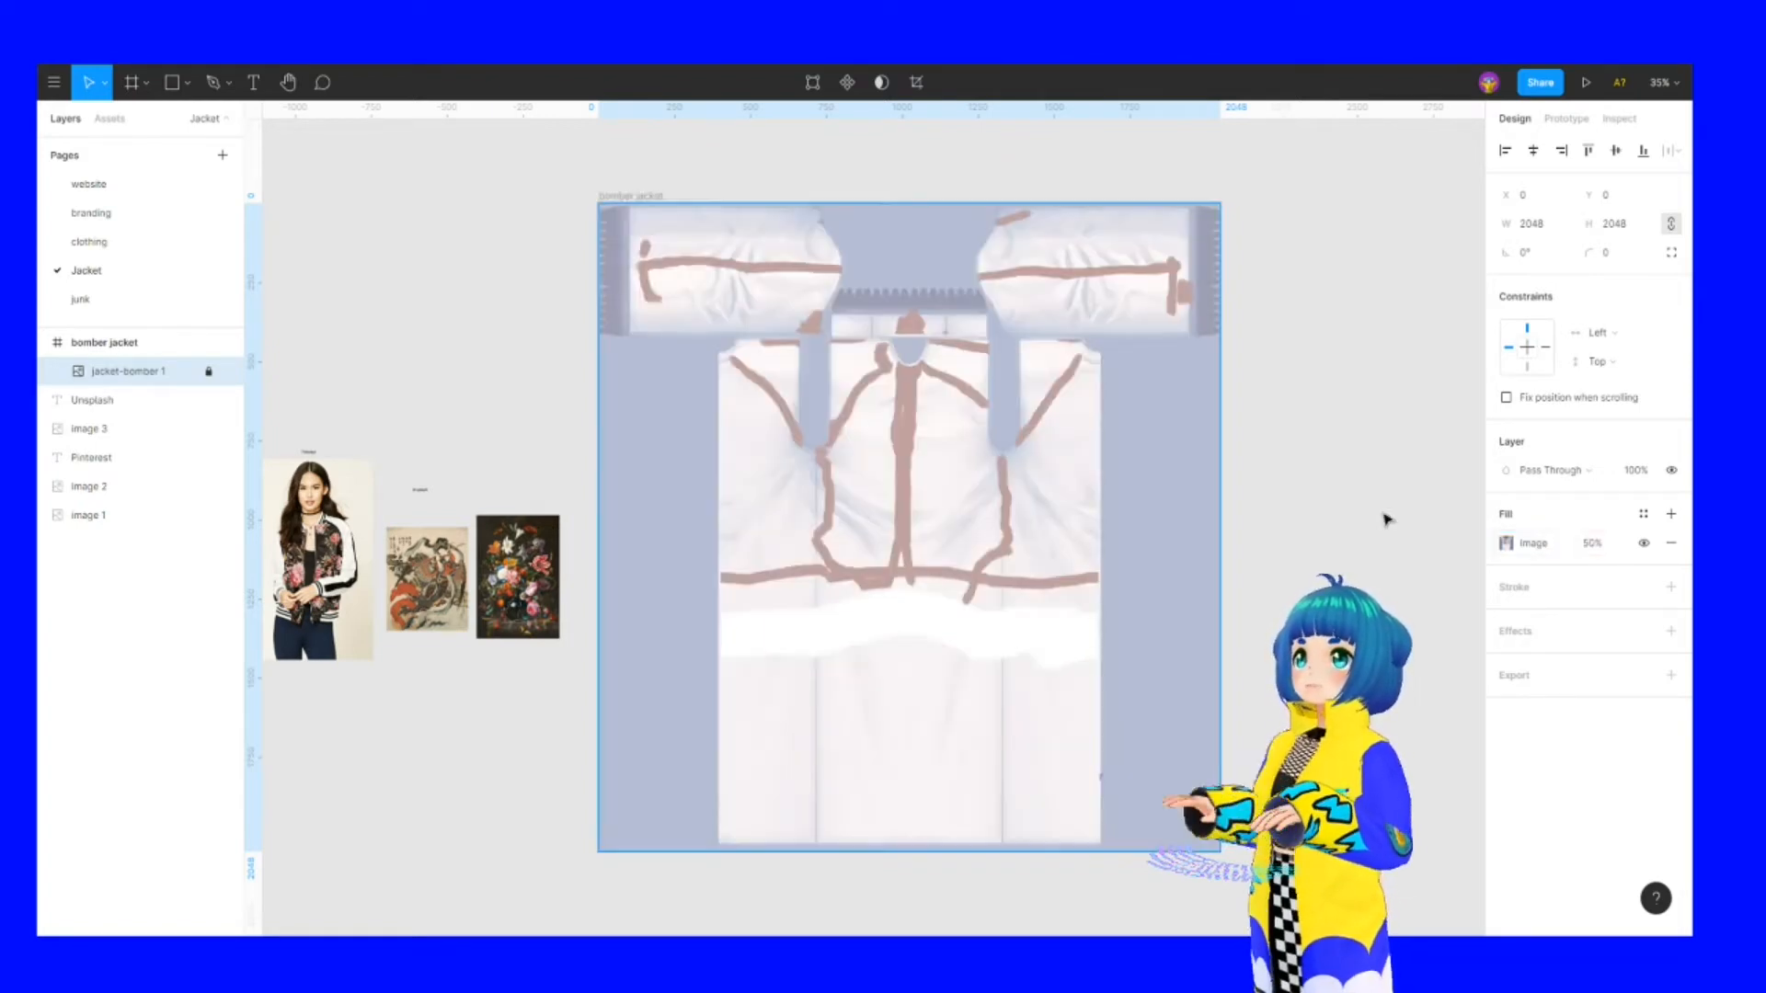
Draw a rectangle about 679 × 414 over the left sleeve piece of the jacket texture
left_click(439, 411)
scroll(497, 414, "left", 2)
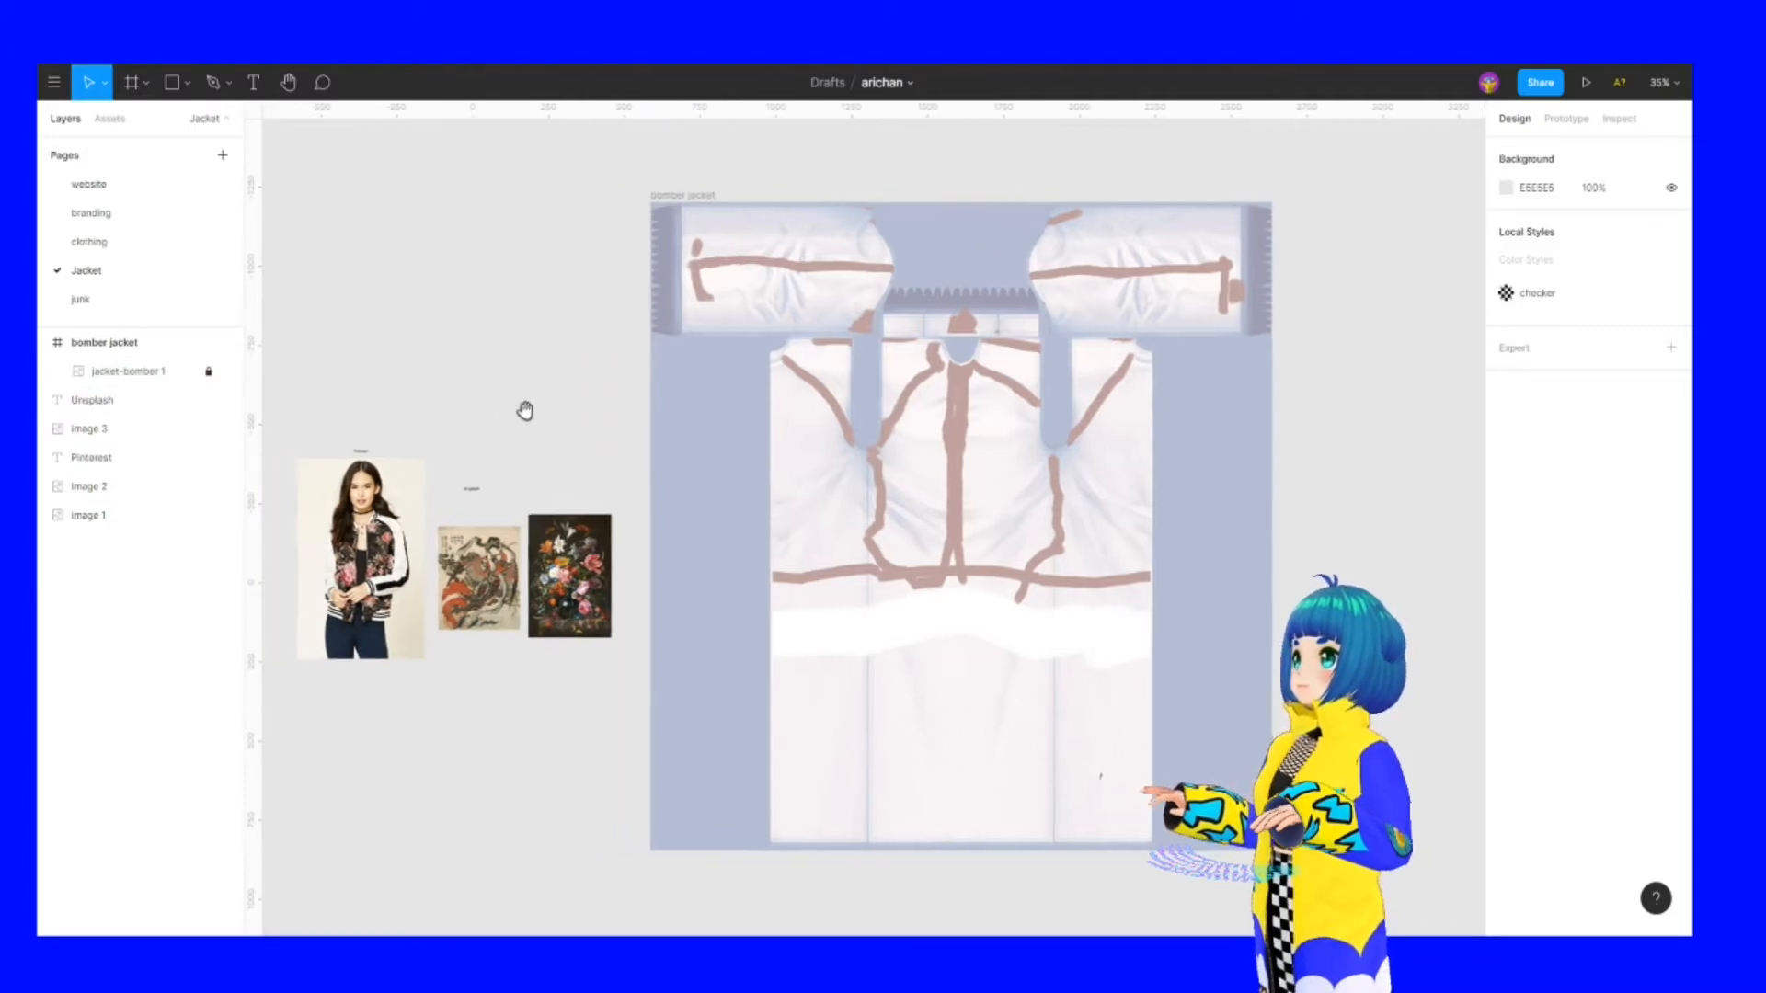
left_click(172, 83)
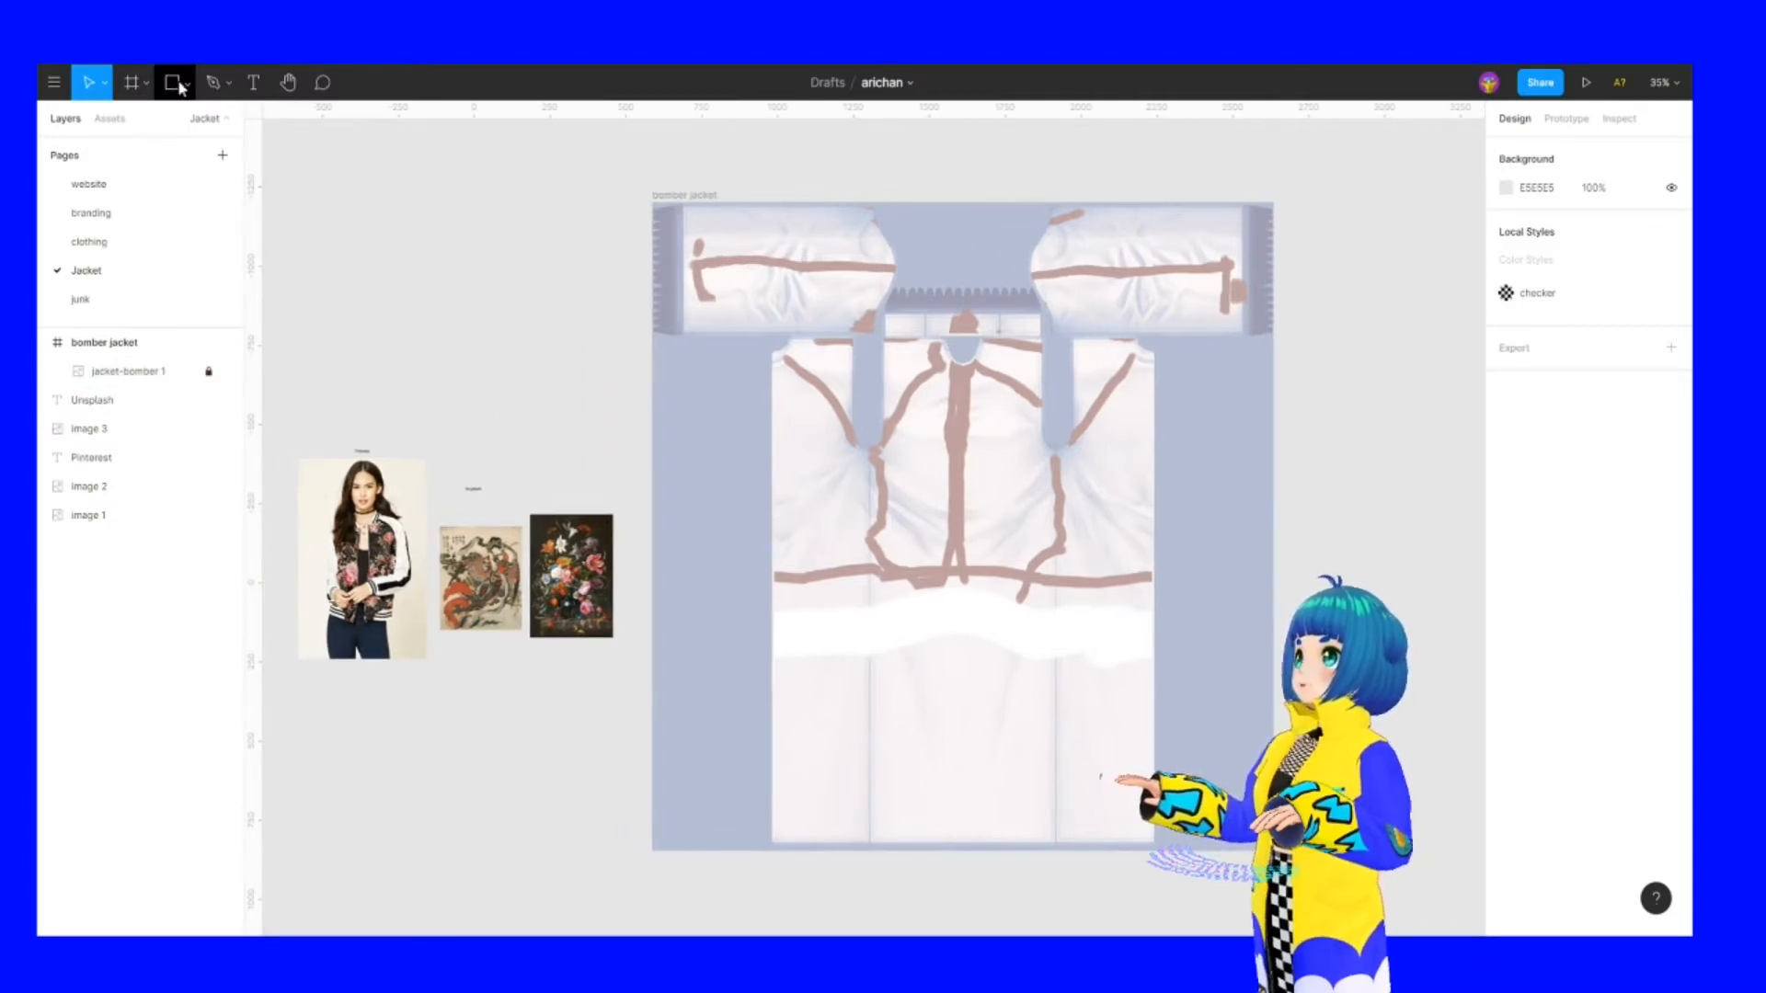
left_click(181, 85)
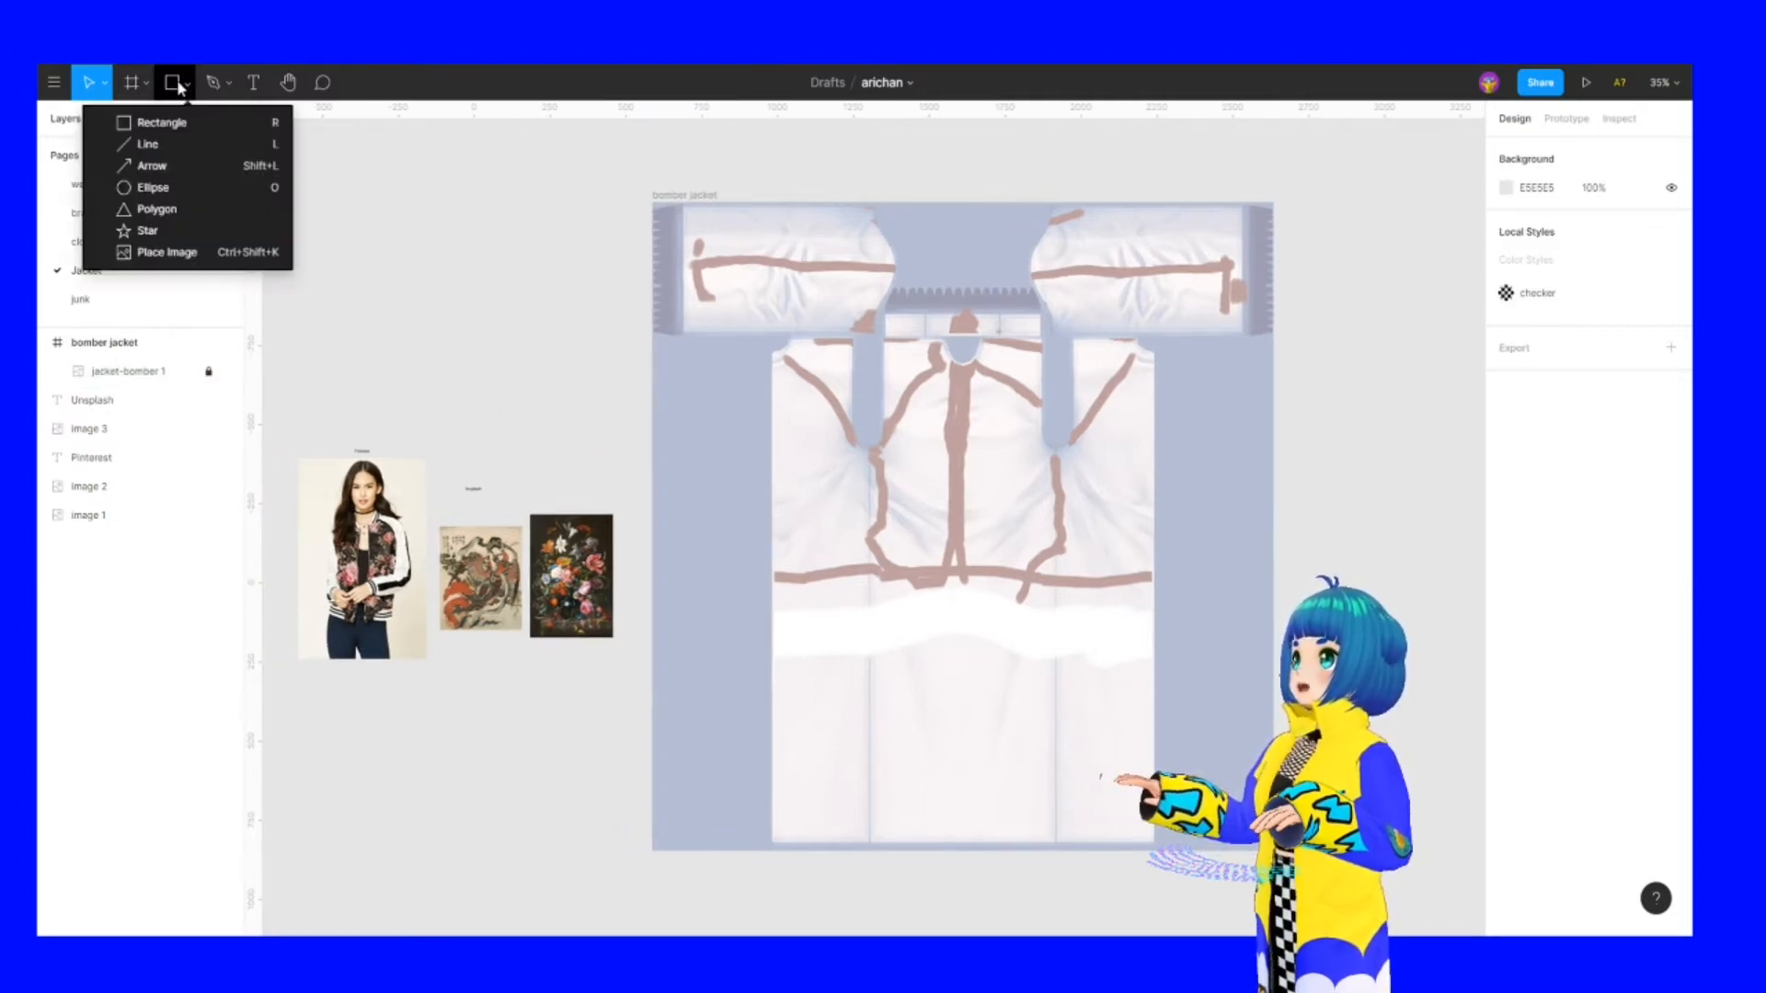
left_click(157, 130)
left_click_drag(680, 205, 885, 340)
scroll(844, 293, "up", 3)
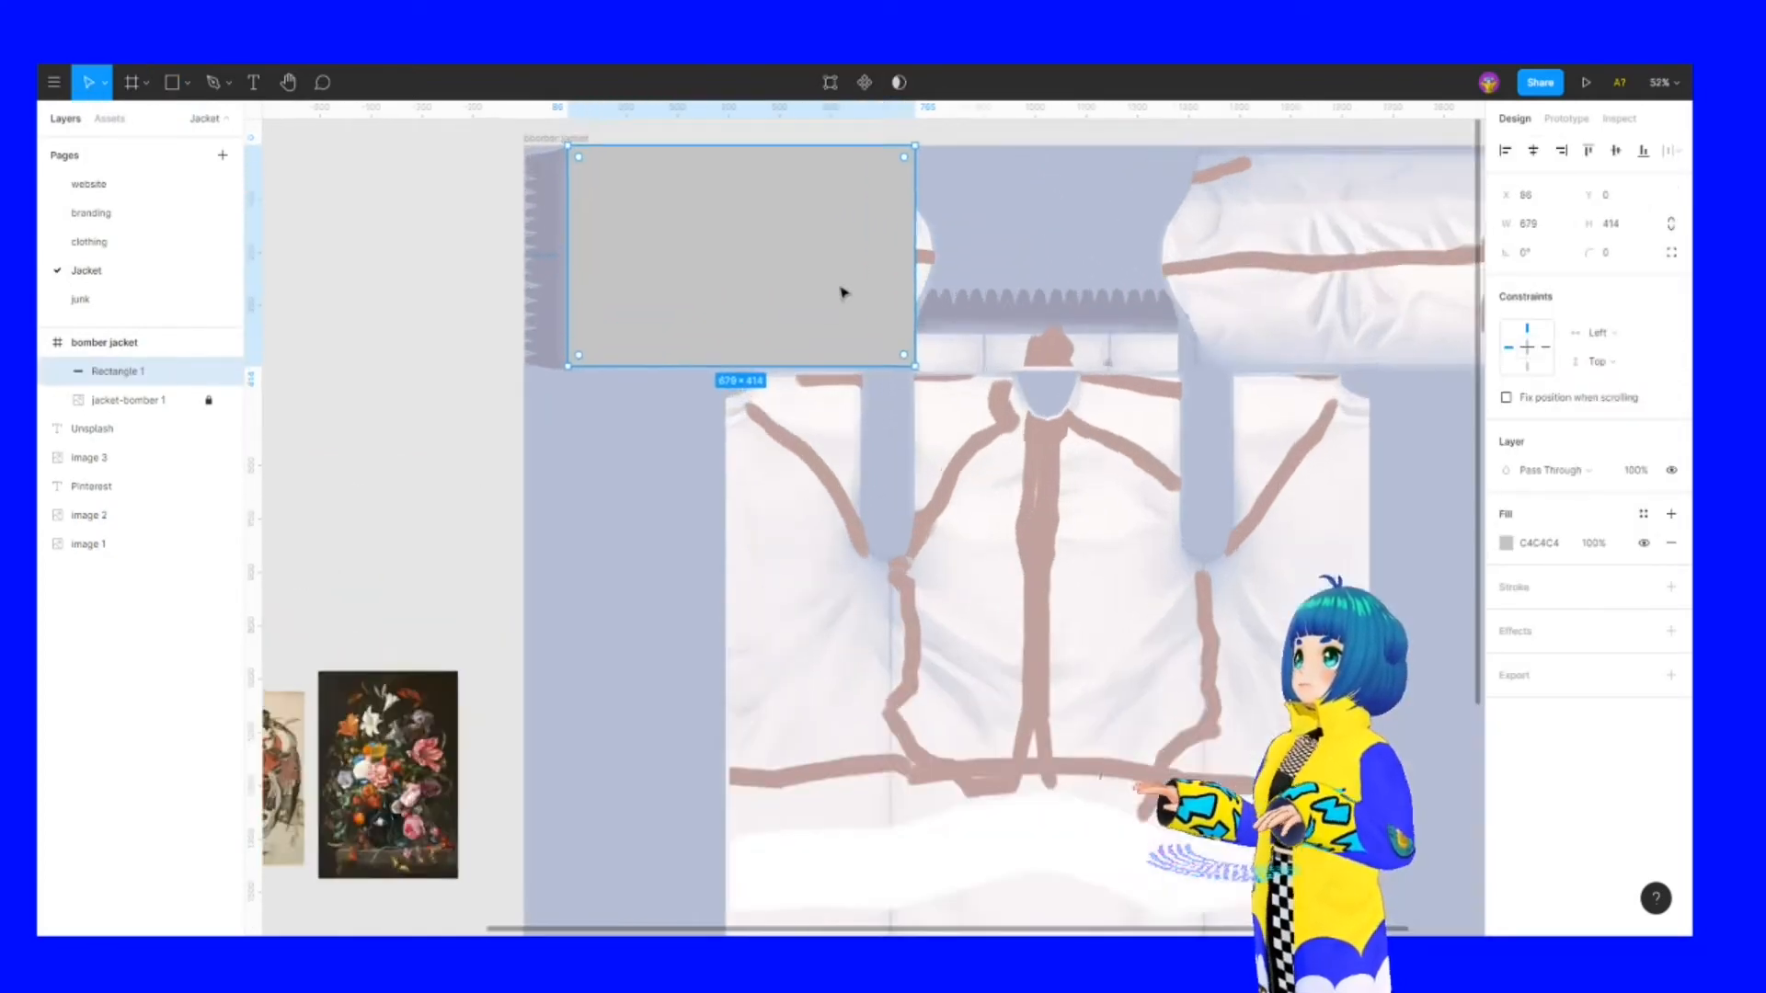
scroll(843, 292, "up", 2)
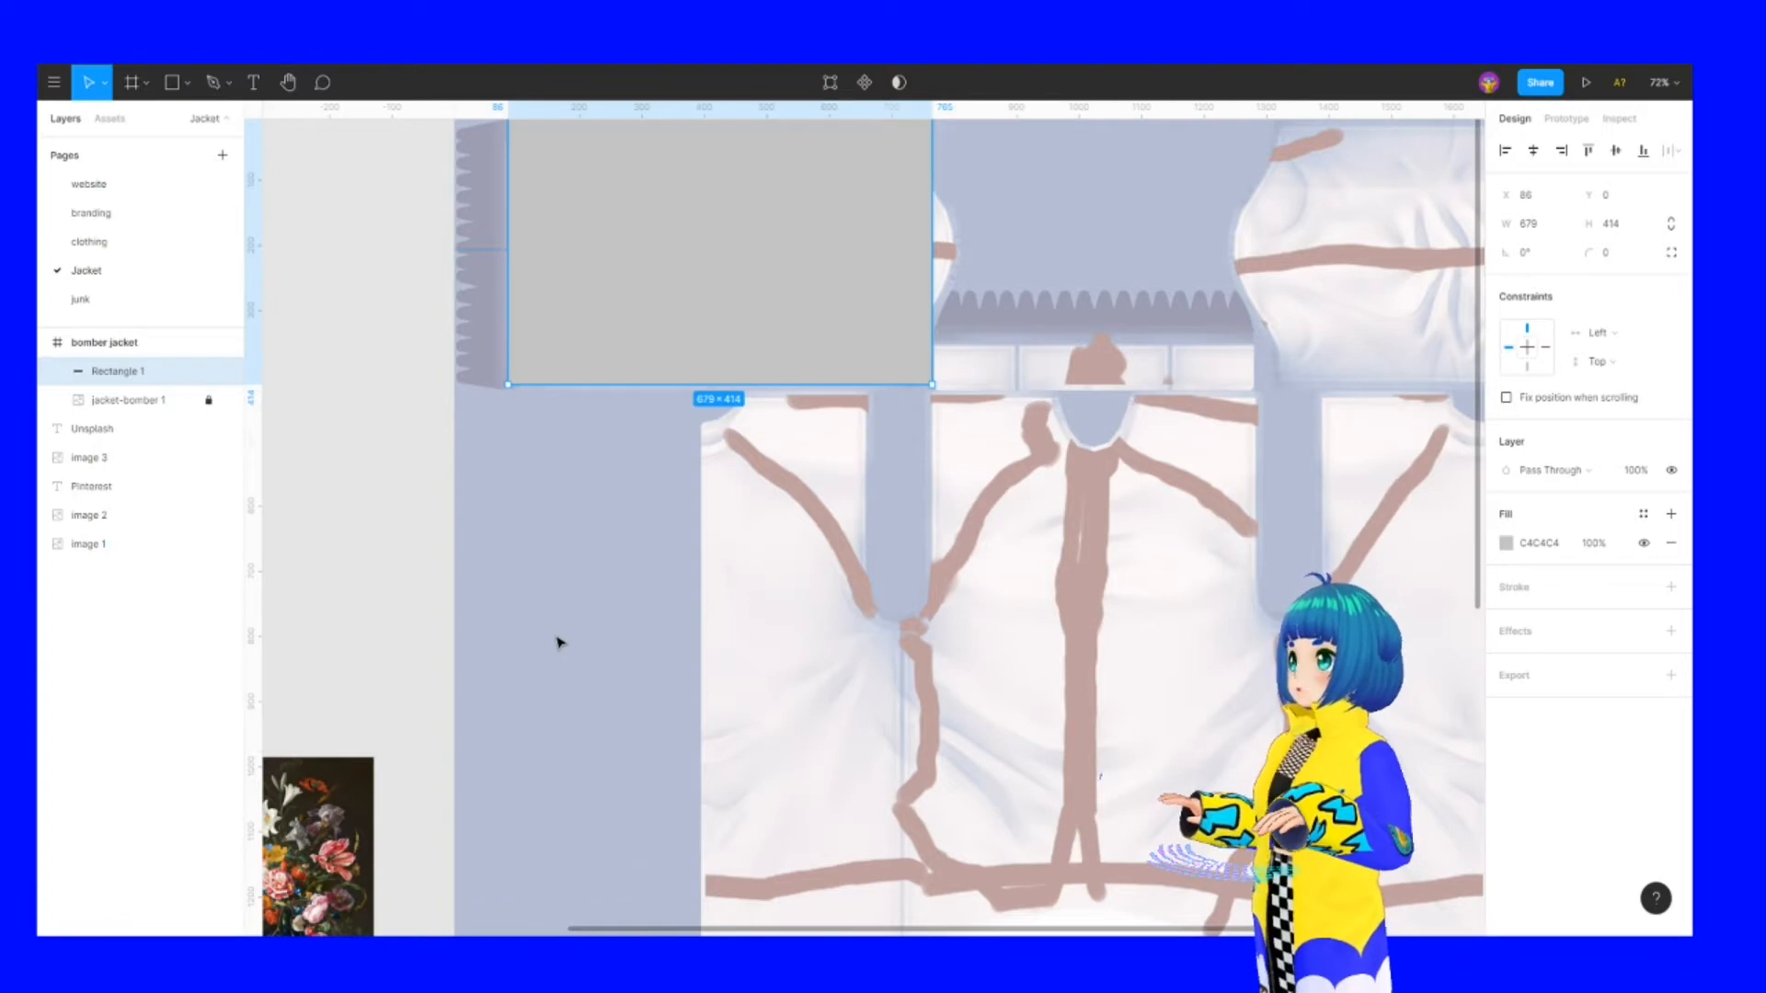
scroll(626, 540, "down", 3)
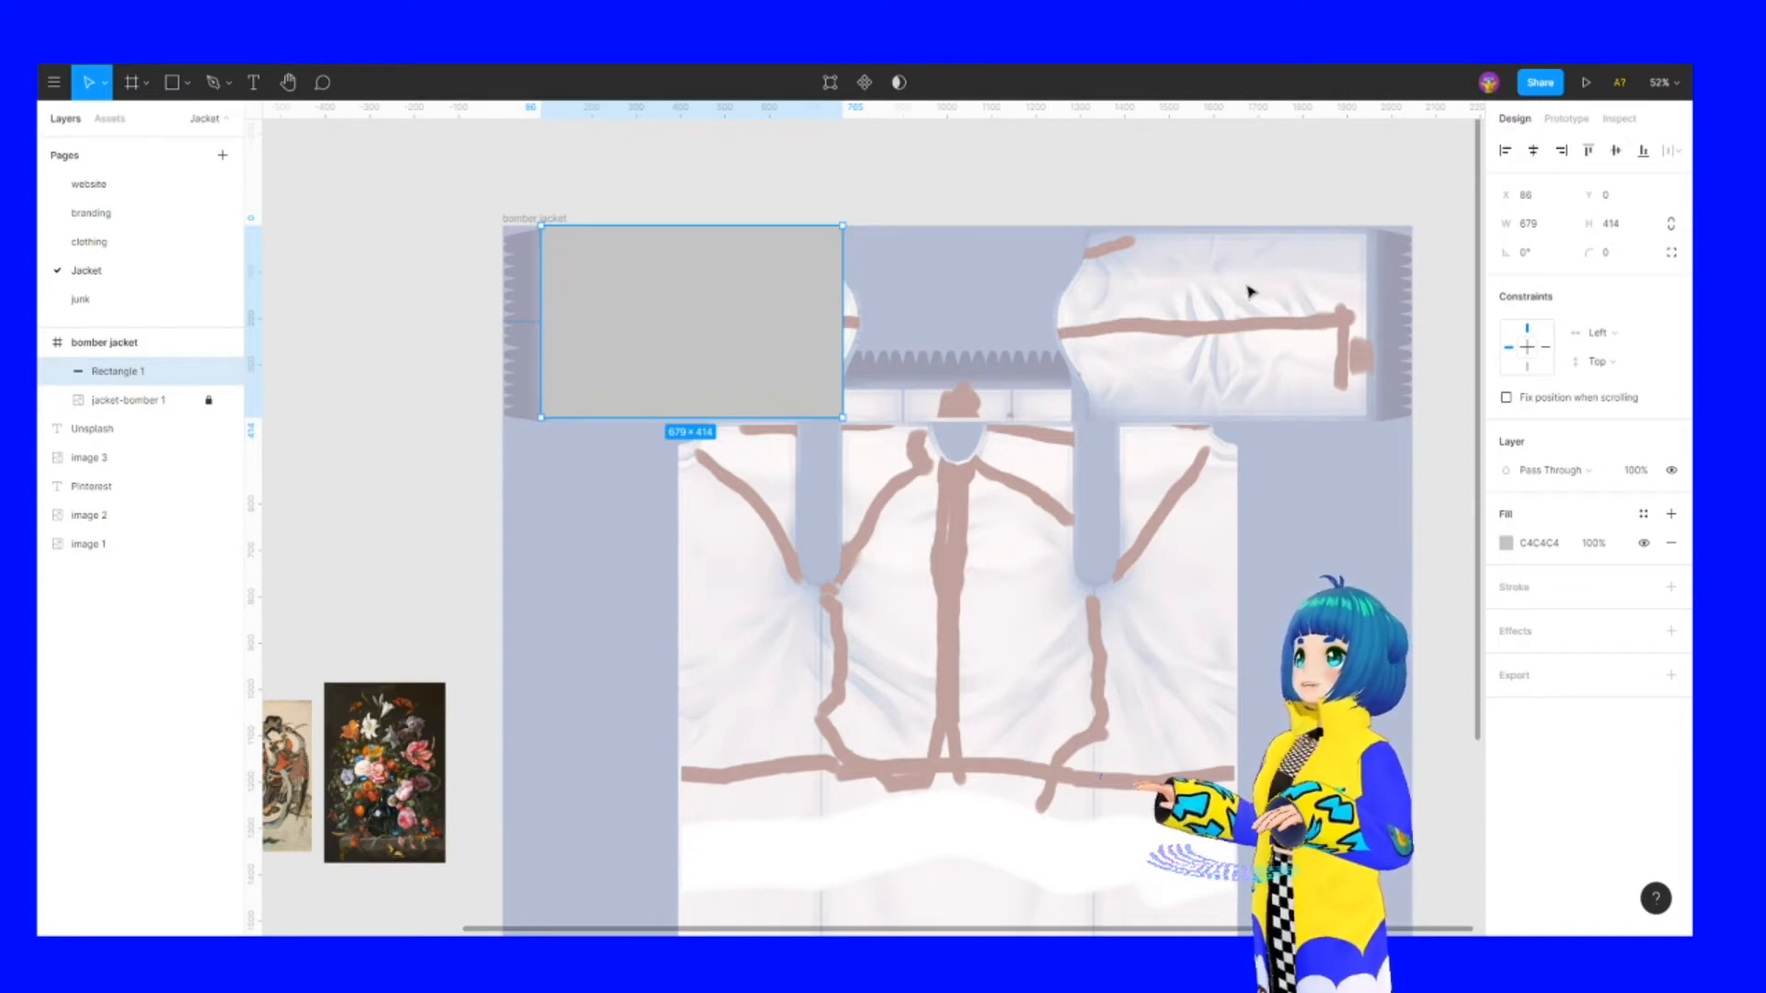
Duplicate the sleeve rectangle and place the copy over the middle of the torso piece
left_click_drag(879, 556, 695, 411)
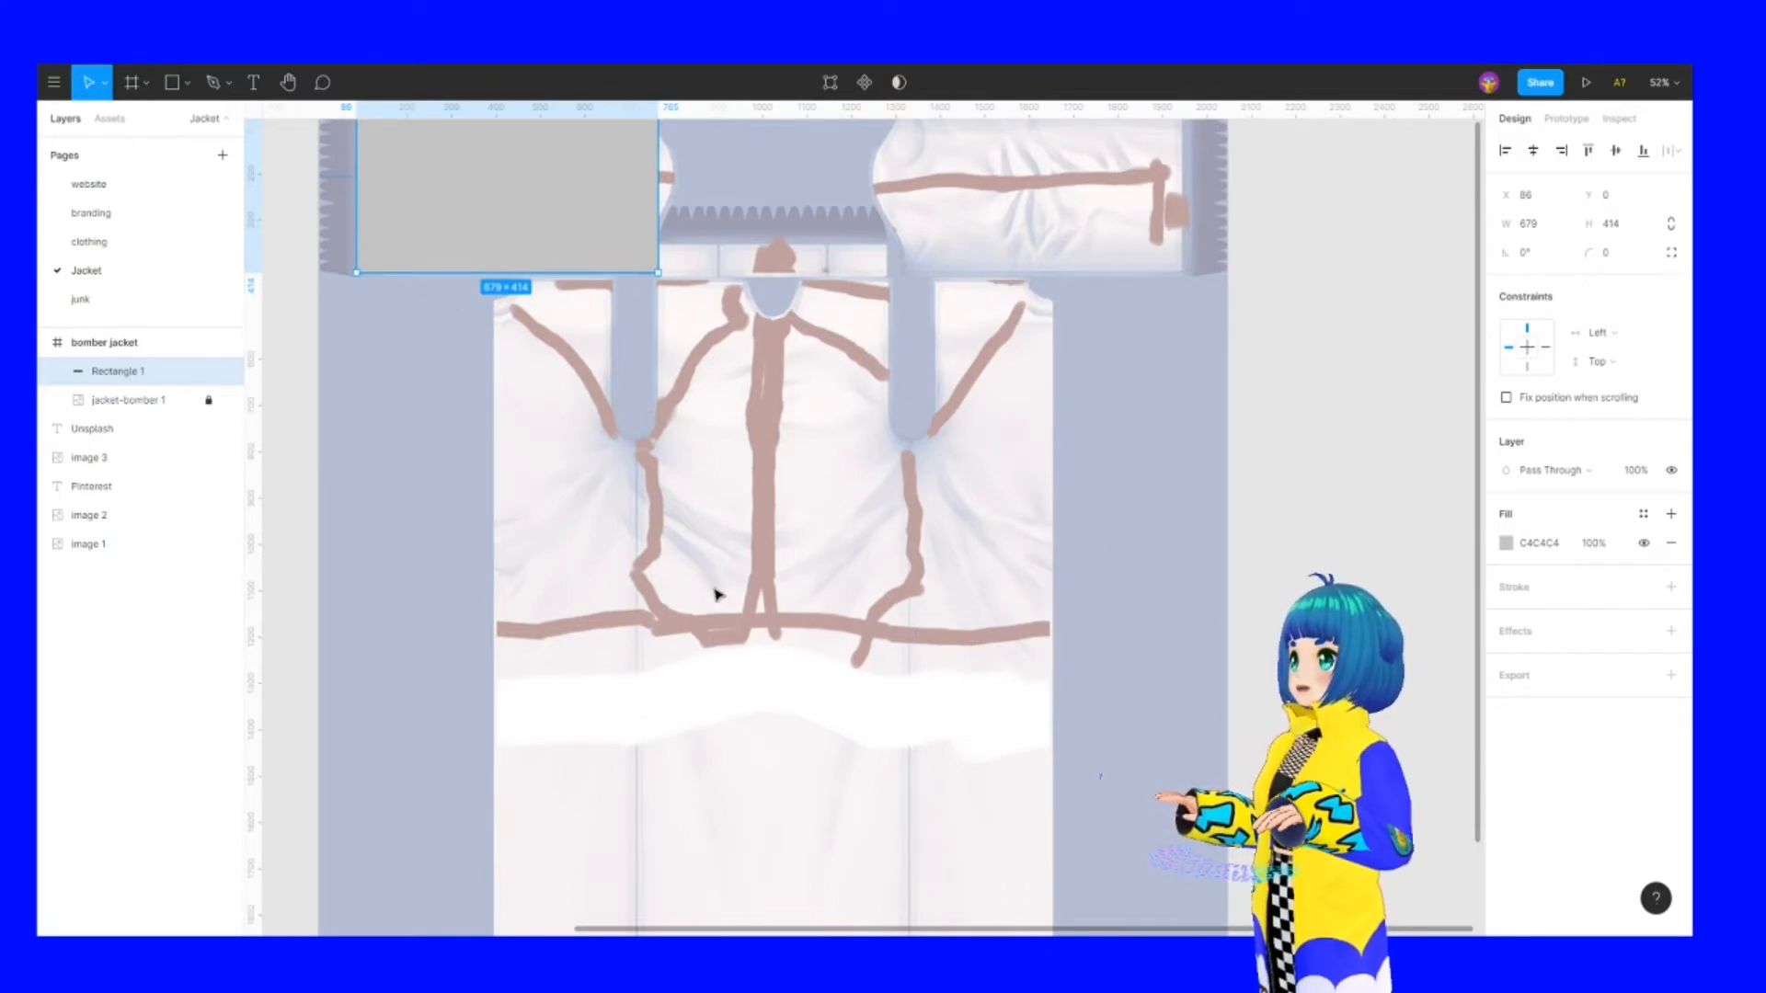
scroll(680, 529, "down", 3)
scroll(643, 466, "up", 4)
scroll(643, 466, "left", 3)
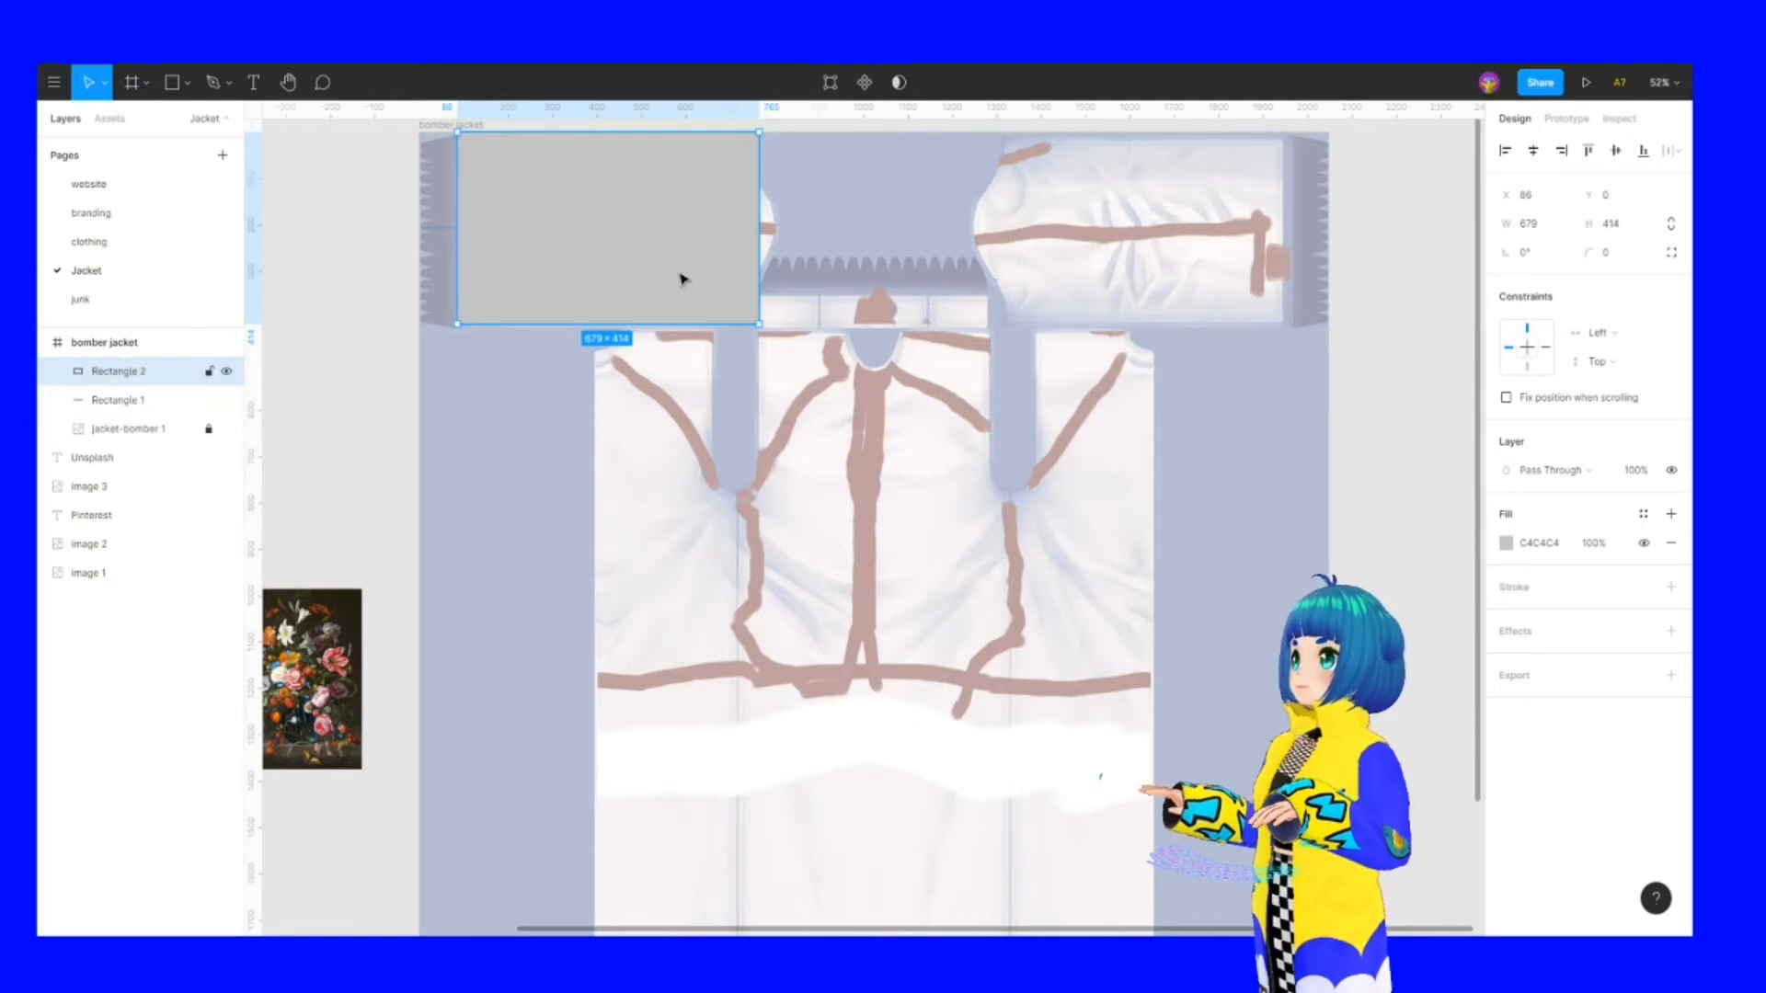
key("ctrl+v")
left_click_drag(873, 598, 853, 583)
Fill the sleeve rectangle with white
left_click(741, 308)
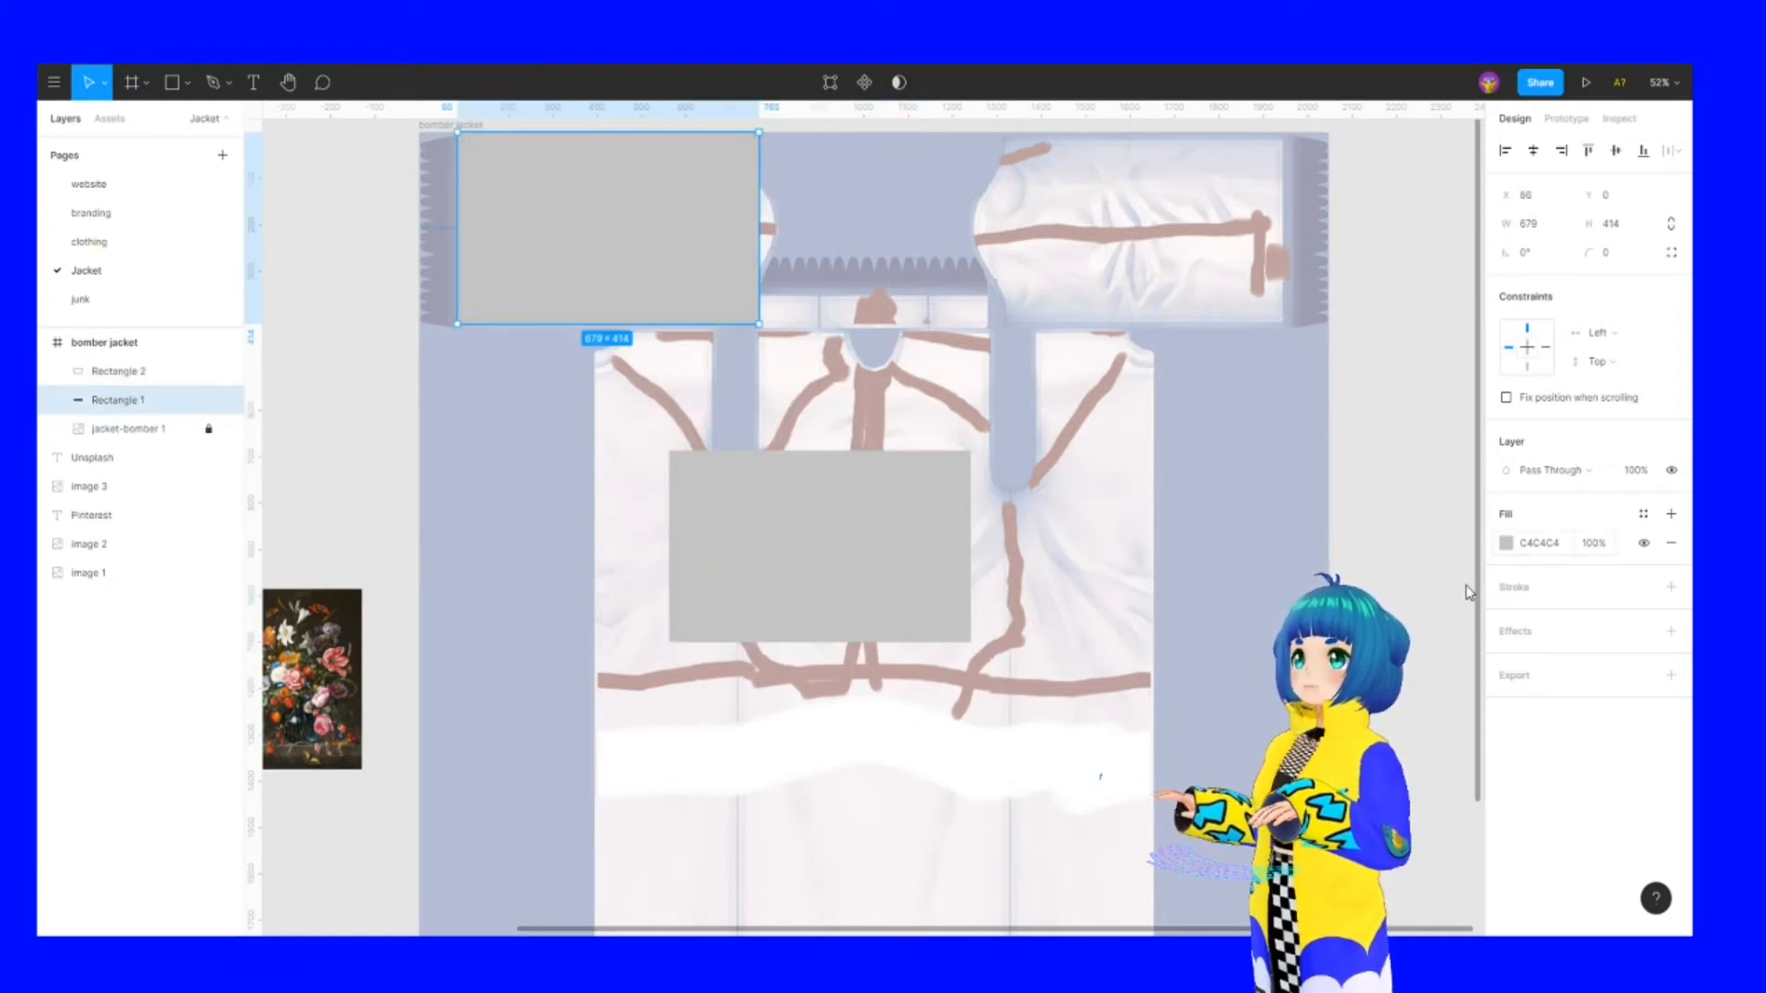
left_click(1505, 543)
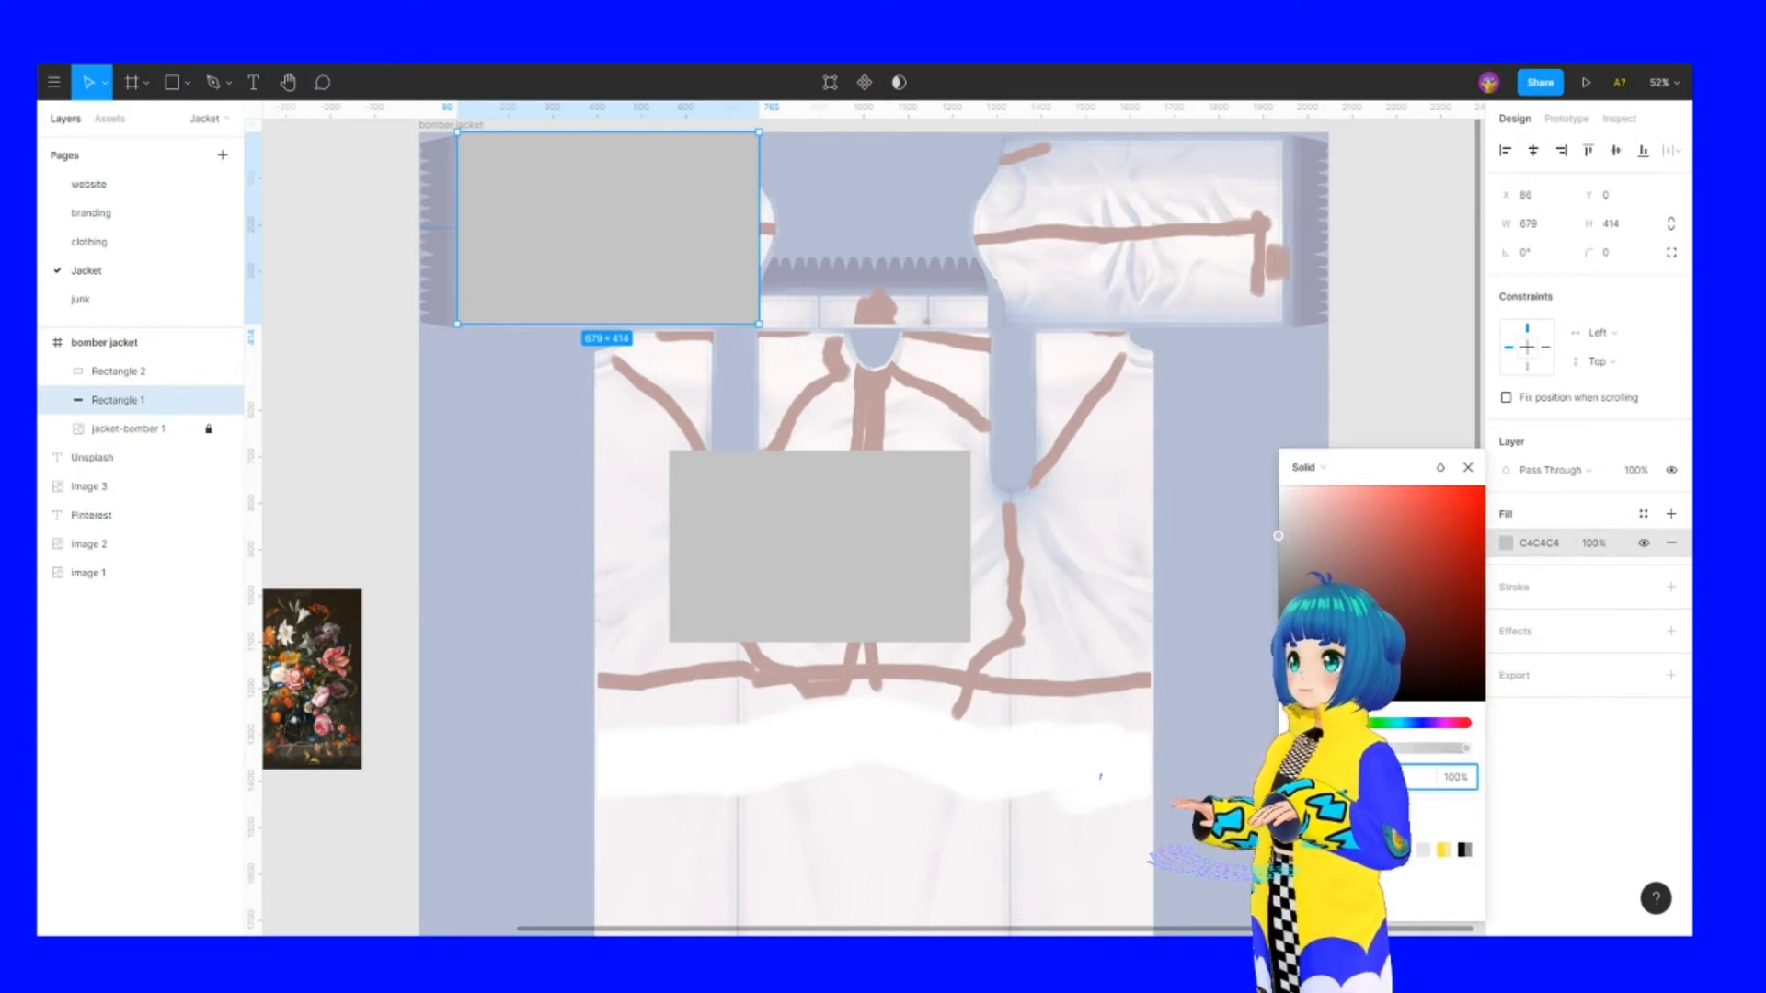
left_click(1300, 849)
left_click(418, 420)
Resize the copied rectangle to 1257 × 826 over the torso down to the hem line, and fill it with FFFFFF
left_click(878, 556)
left_click_drag(878, 556, 1153, 436)
left_click_drag(888, 523, 887, 714)
left_click(1506, 543)
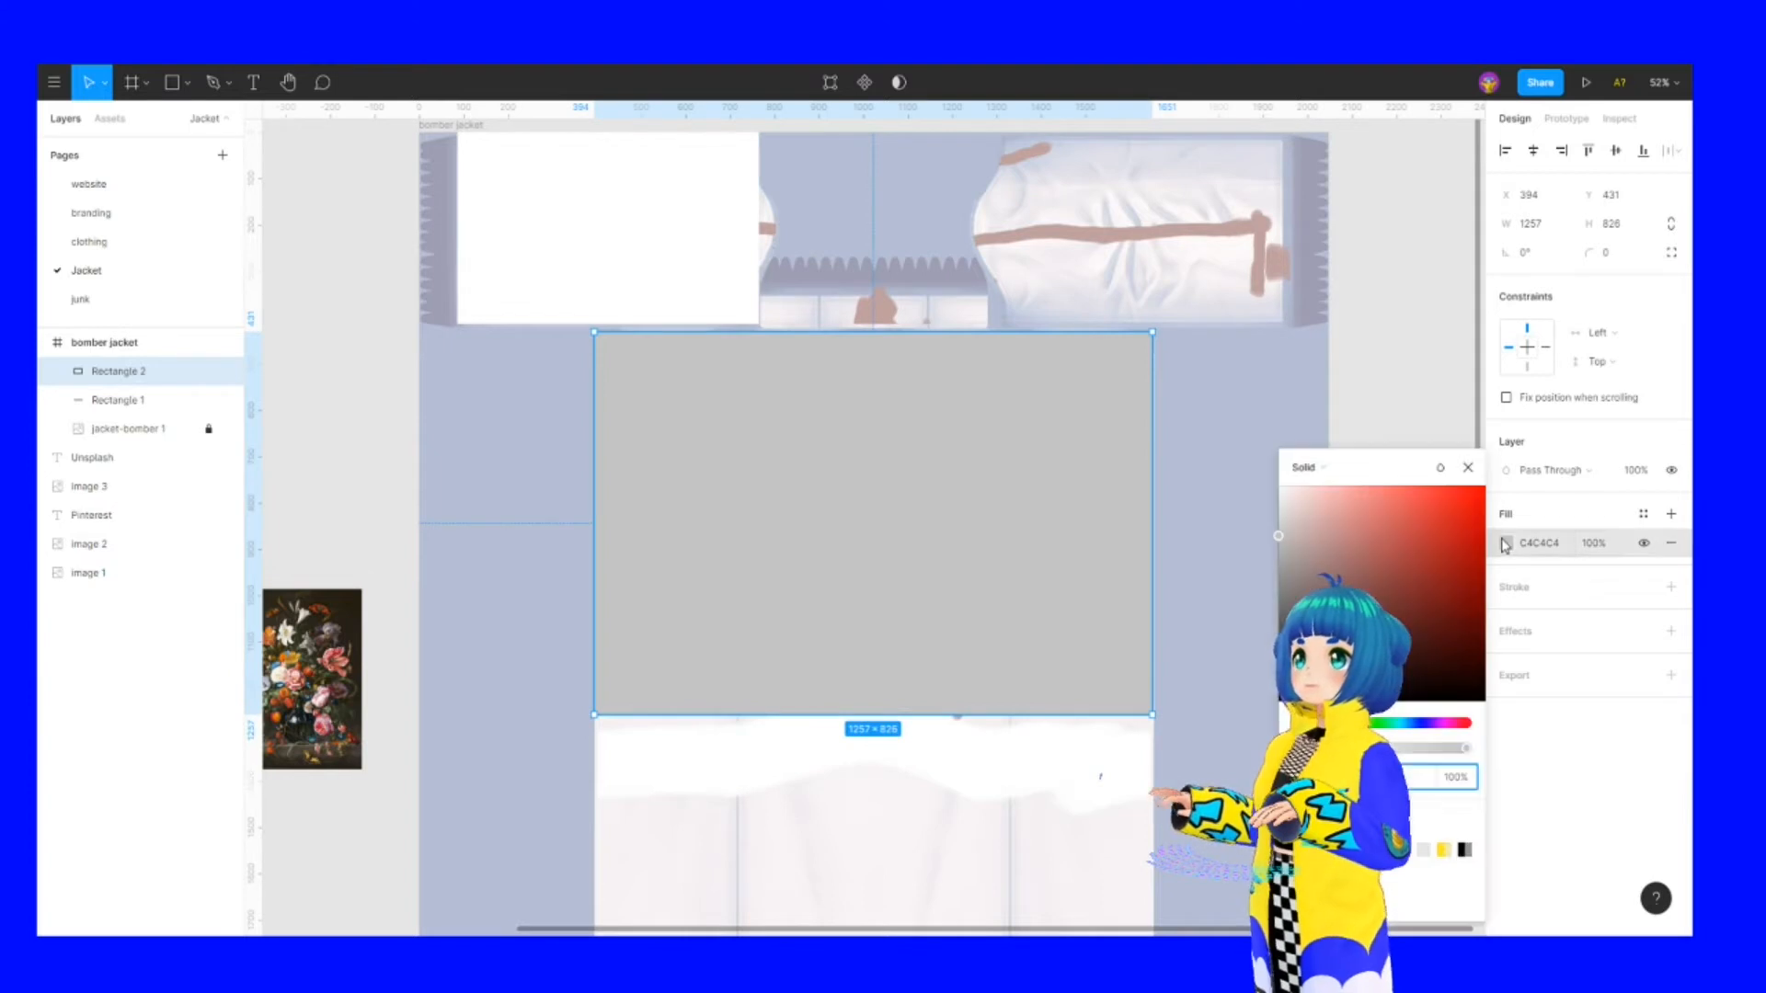
key("Return")
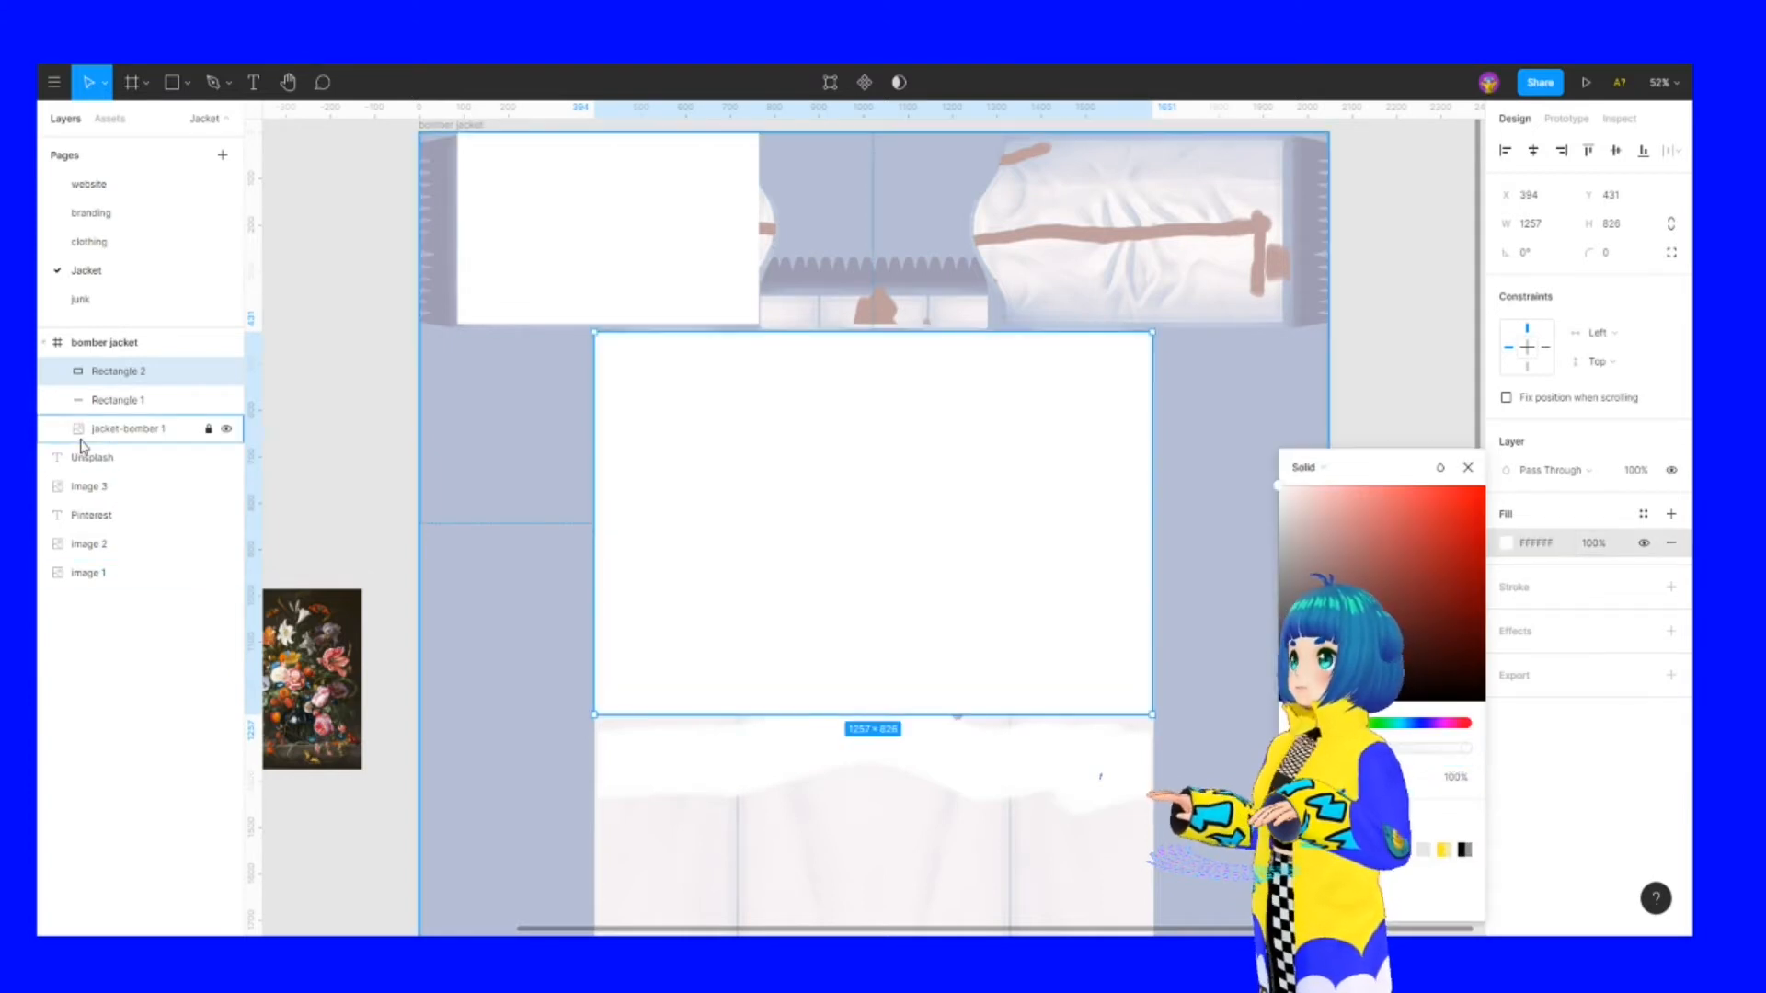
Move the jacket-bomber 1 layer above both rectangles and set its image fill opacity to 10%
left_click(165, 431)
left_click_drag(165, 436, 147, 369)
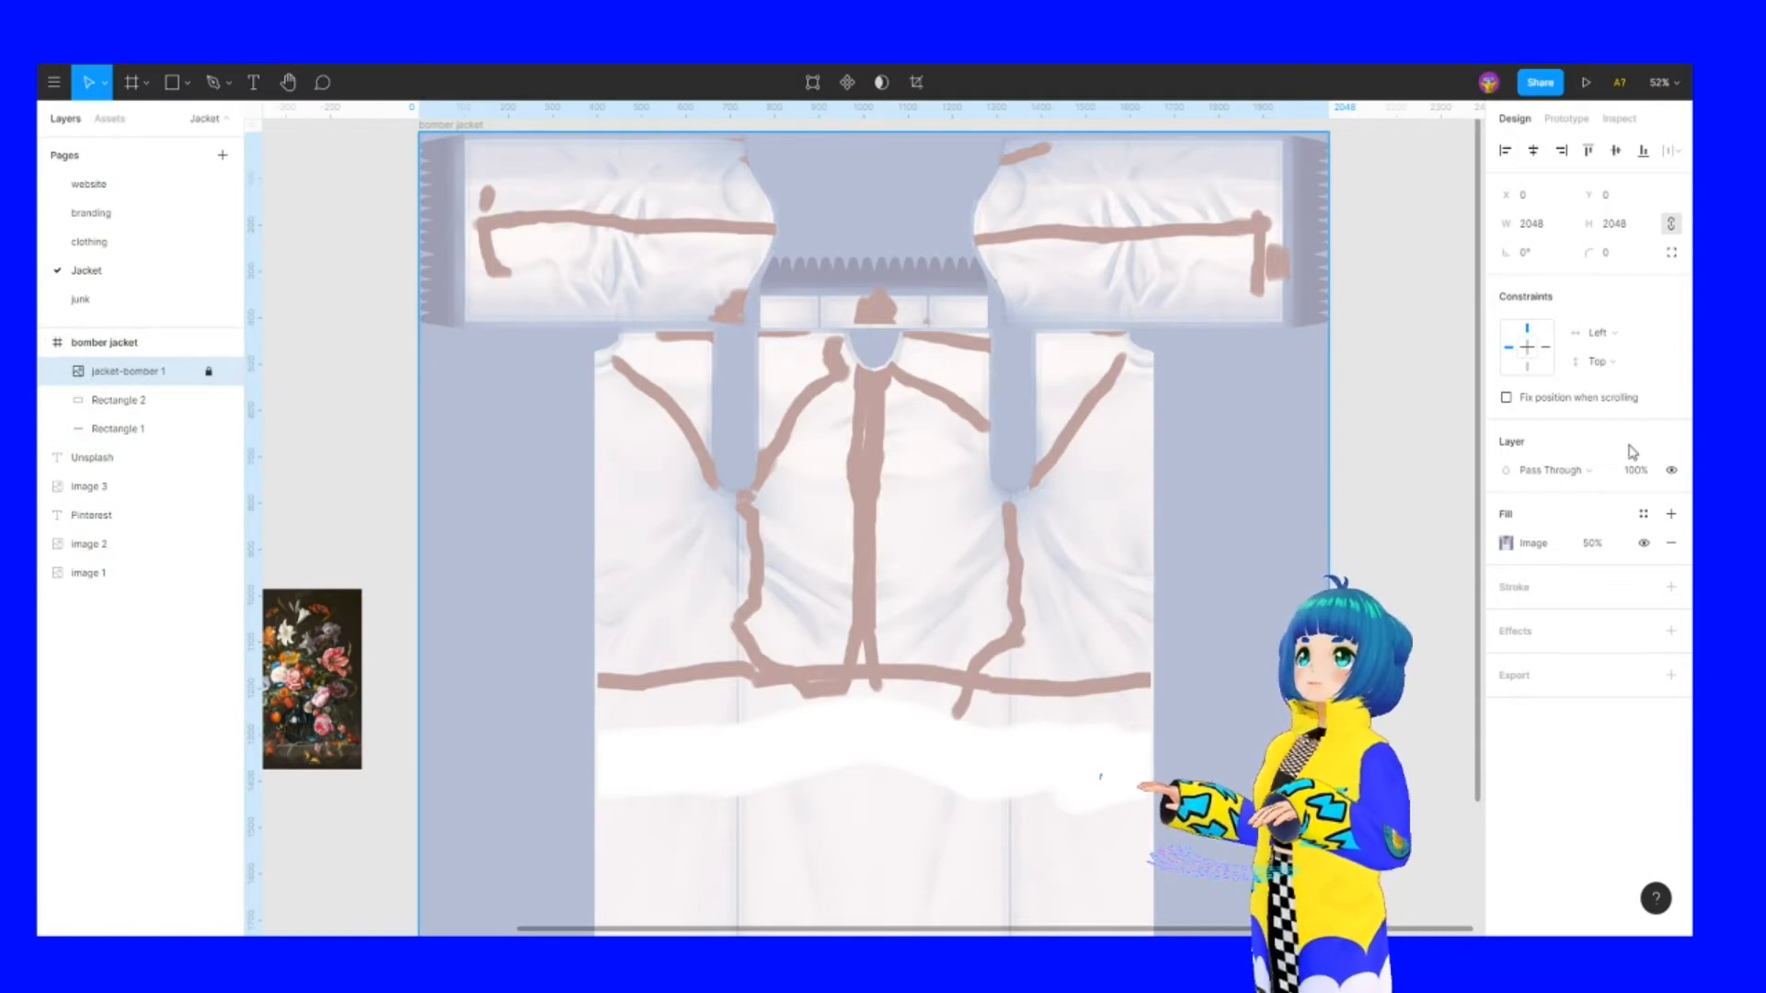
left_click(1593, 544)
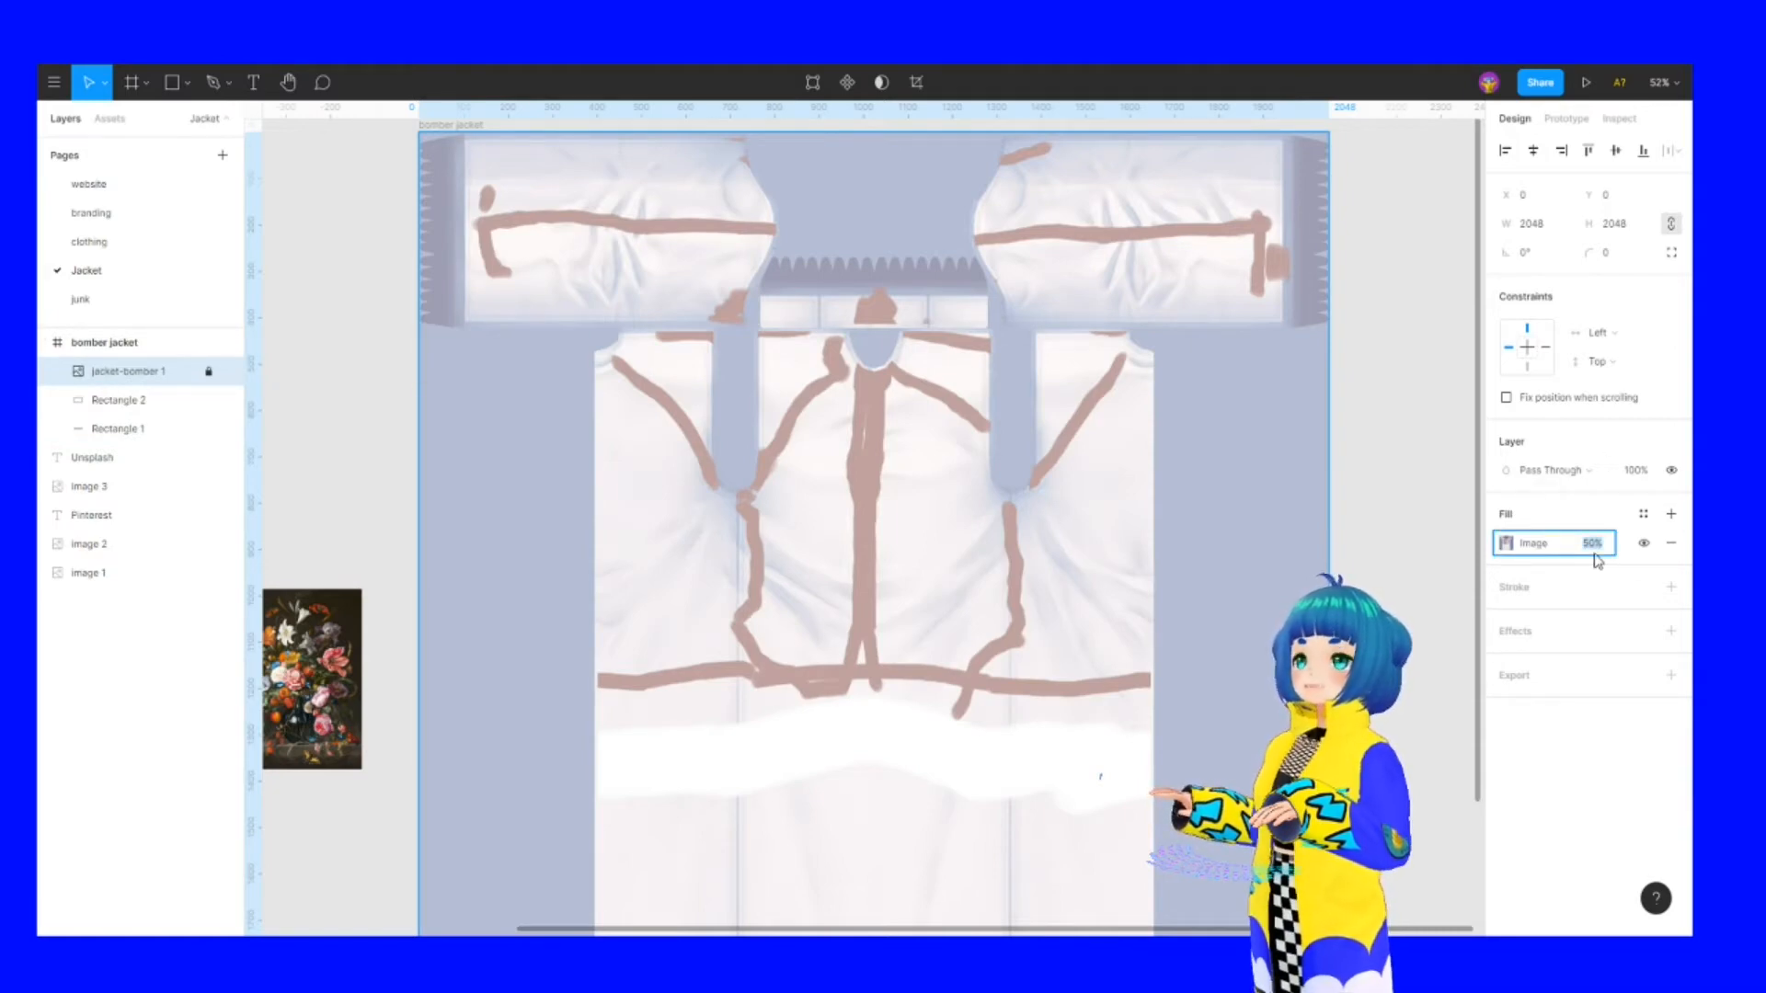
key("Return")
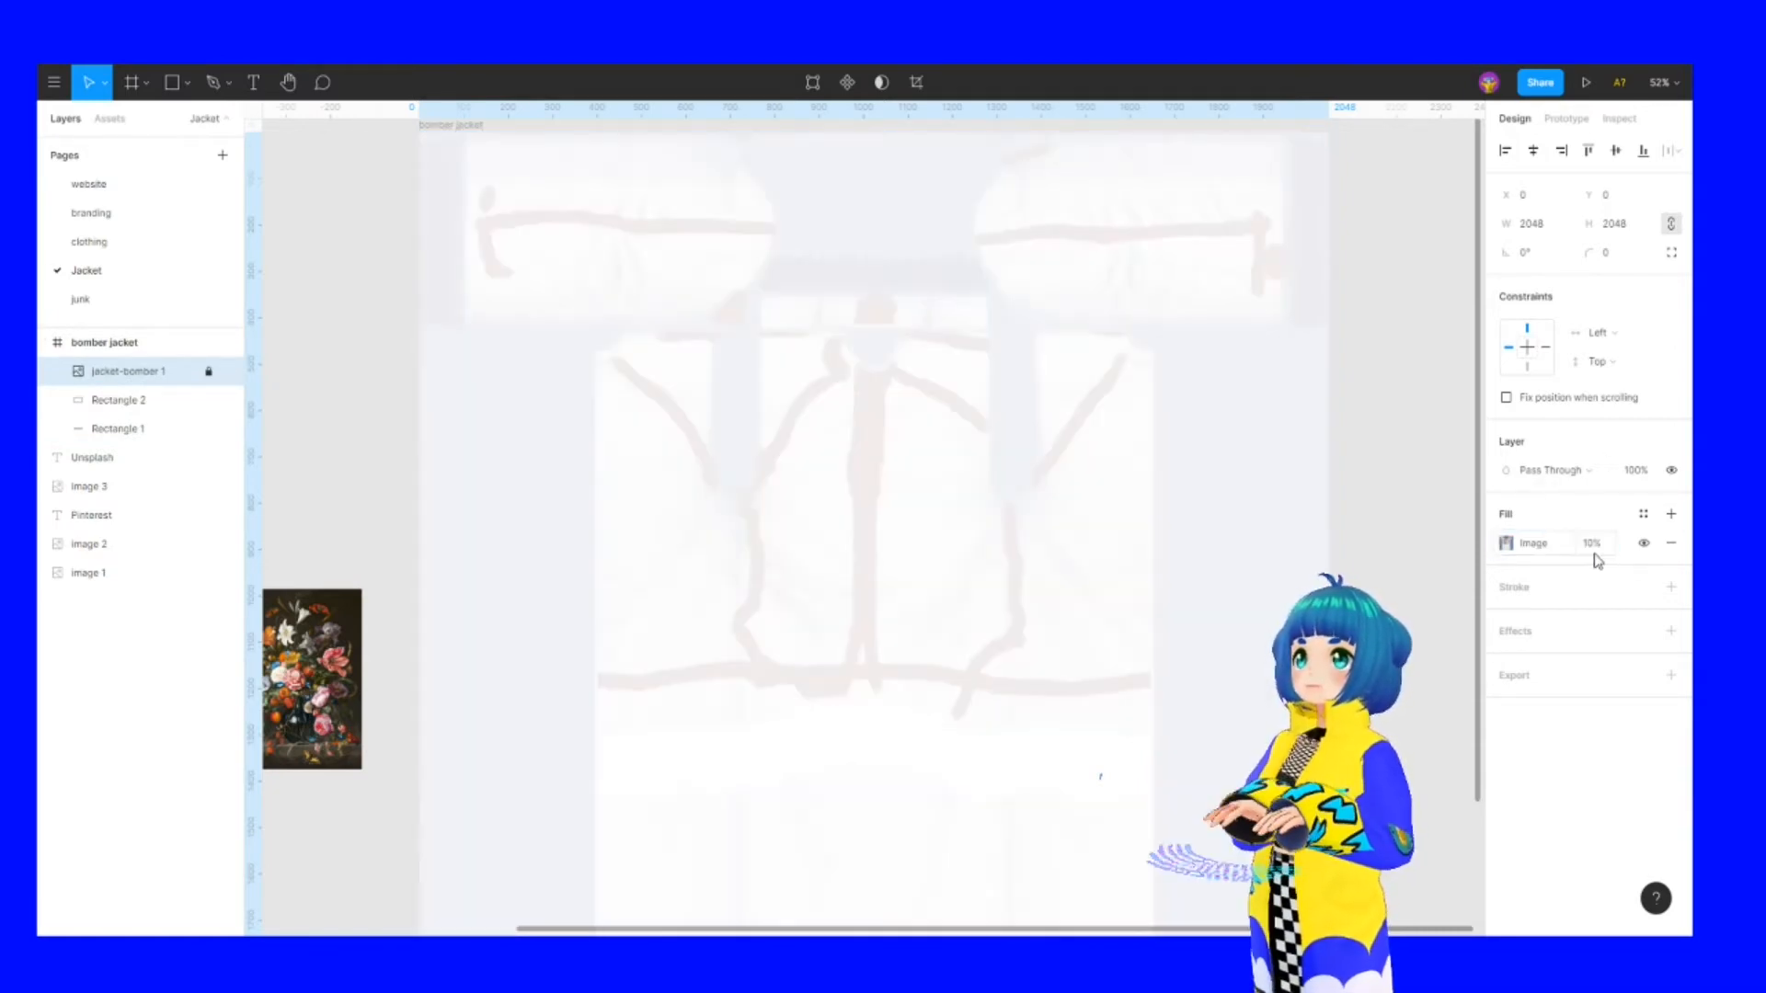
Change the bomber jacket frame's background fill to black, 000000
left_click(130, 342)
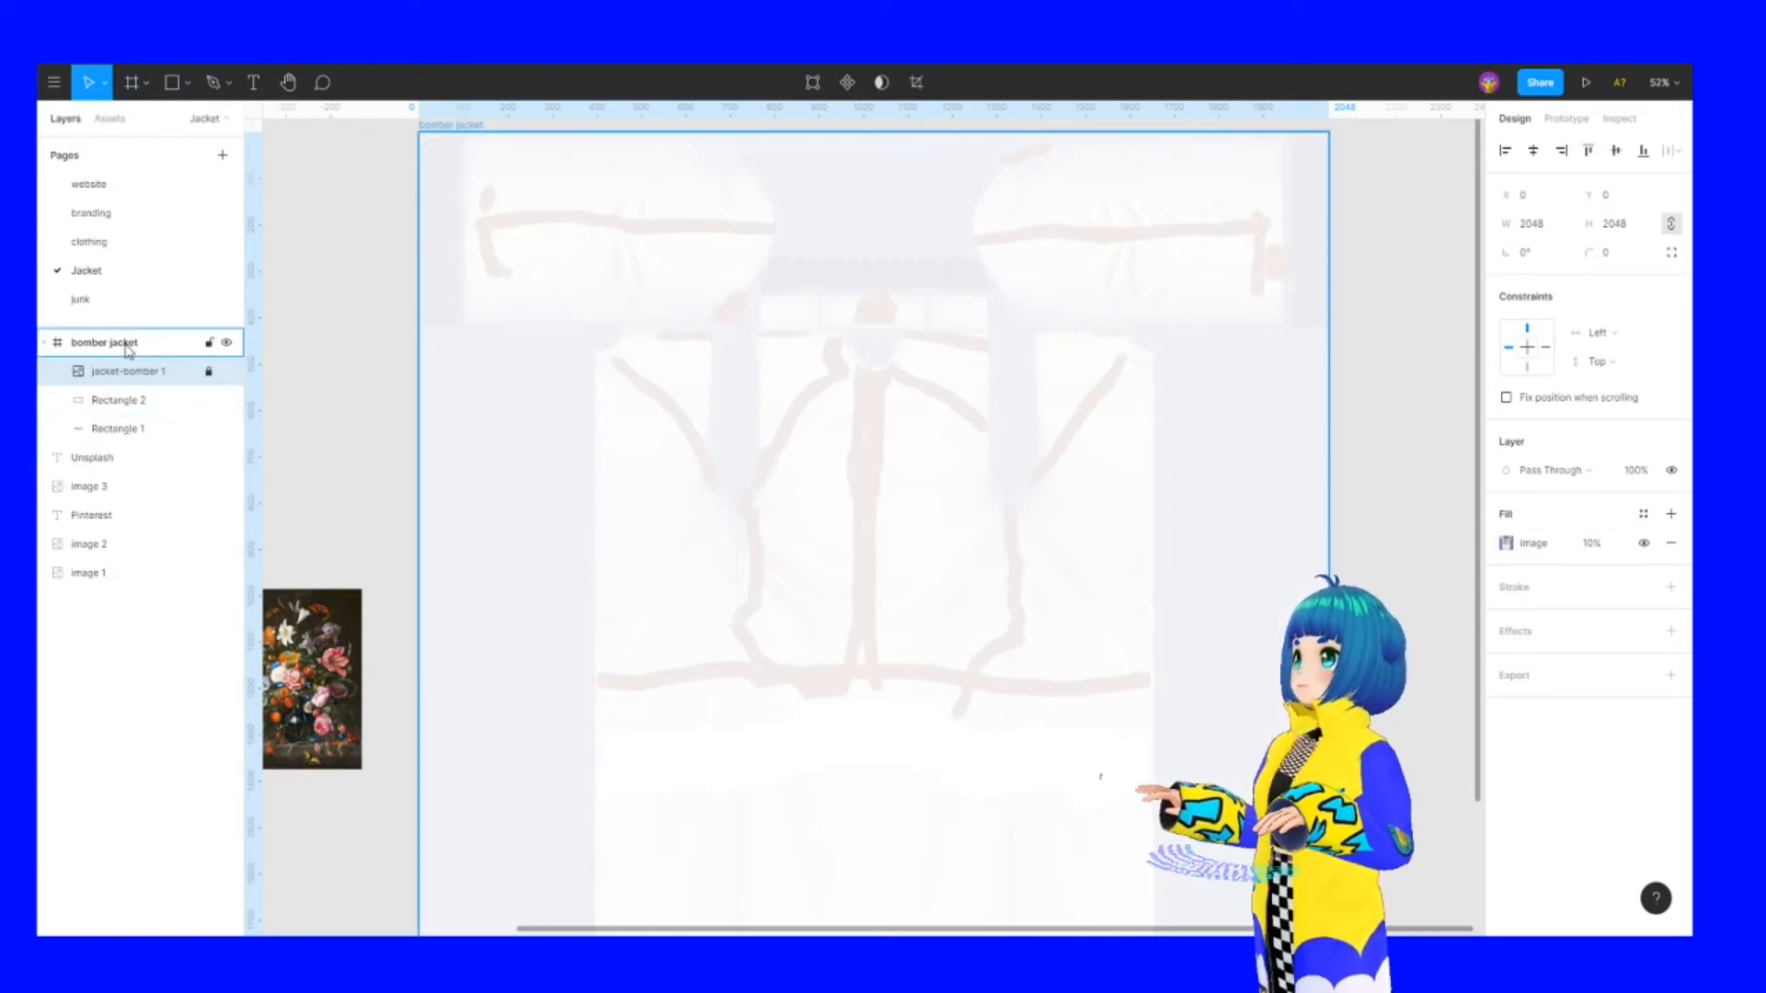
left_click(1506, 572)
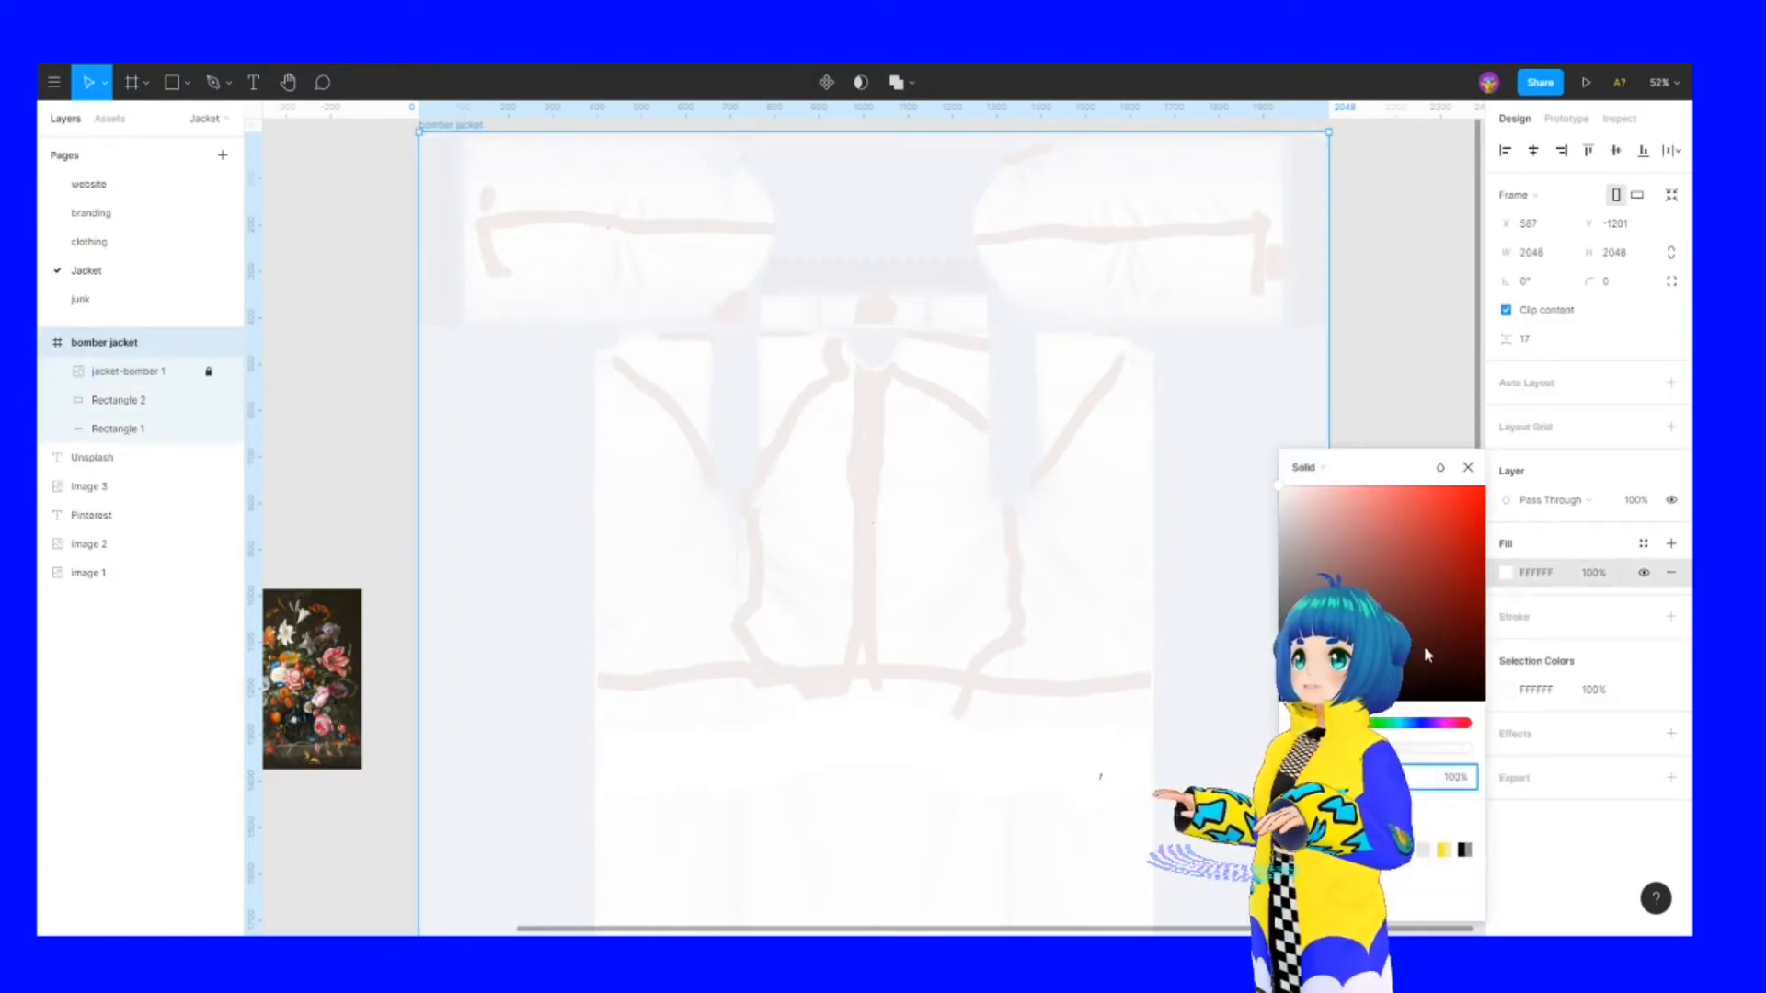
left_click_drag(1324, 653, 1198, 736)
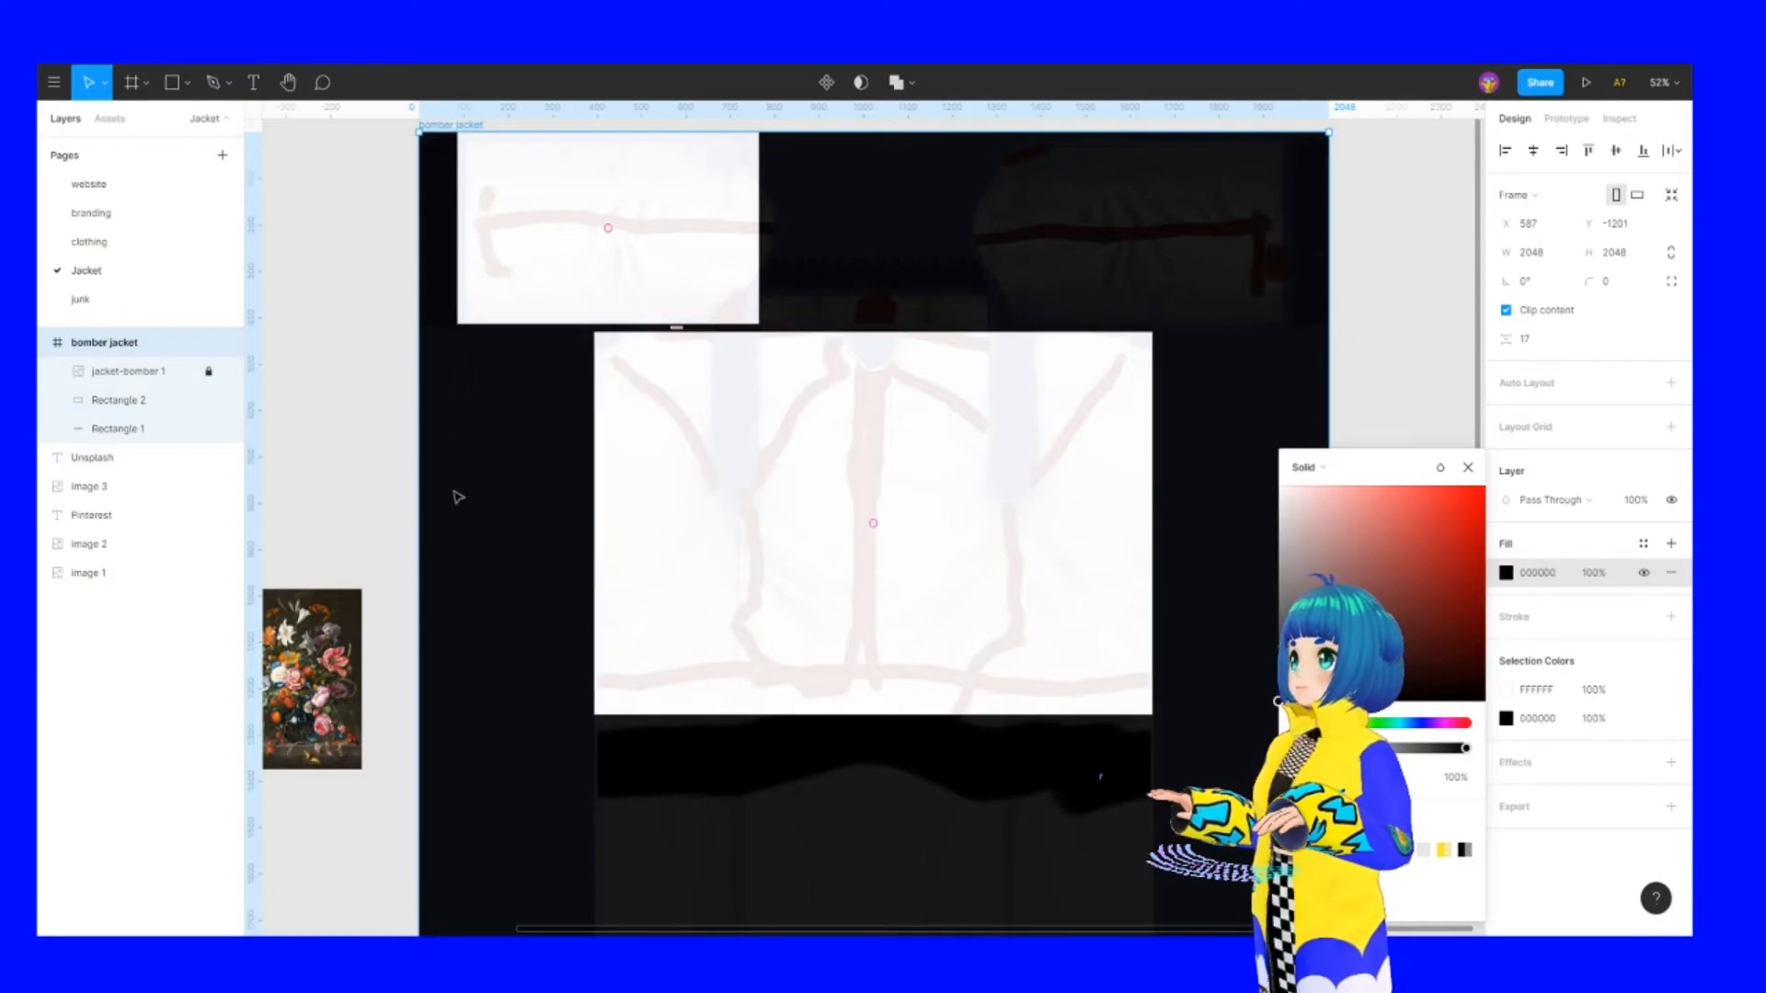
left_click(366, 455)
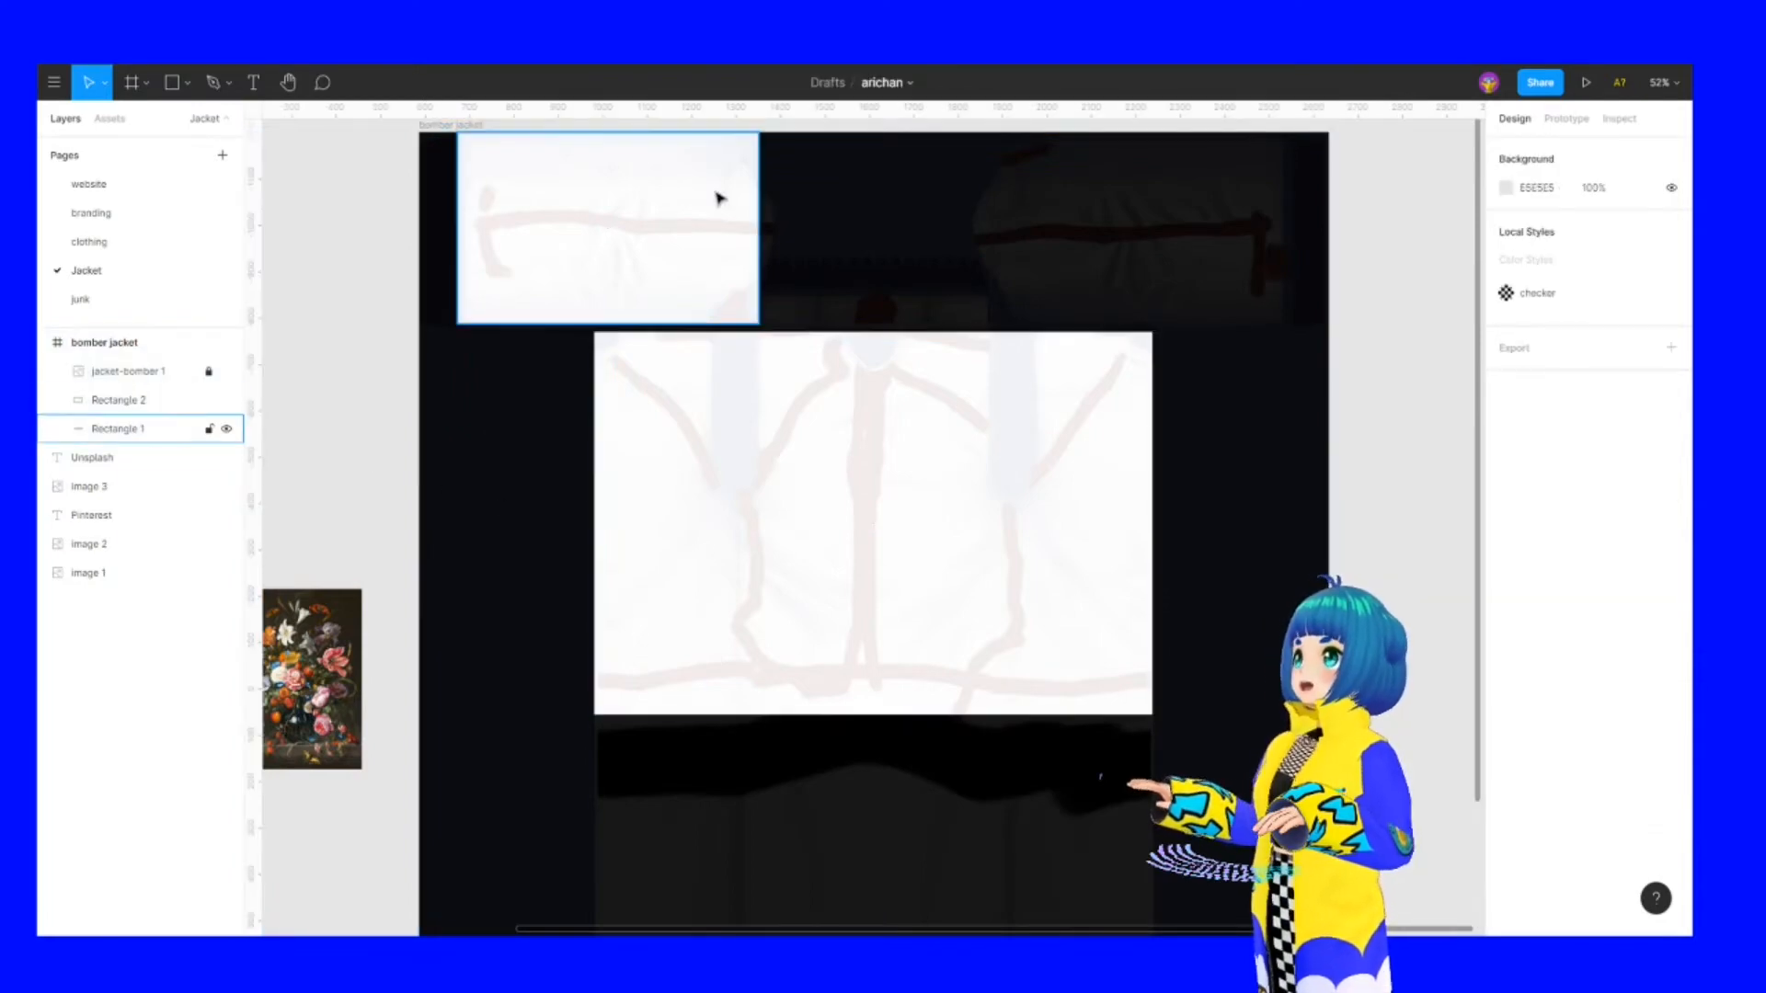
Set the jacket-bomber 1 image fill back to 100% and lower the whole layer's opacity to 10%
scroll(713, 240, "up", 2)
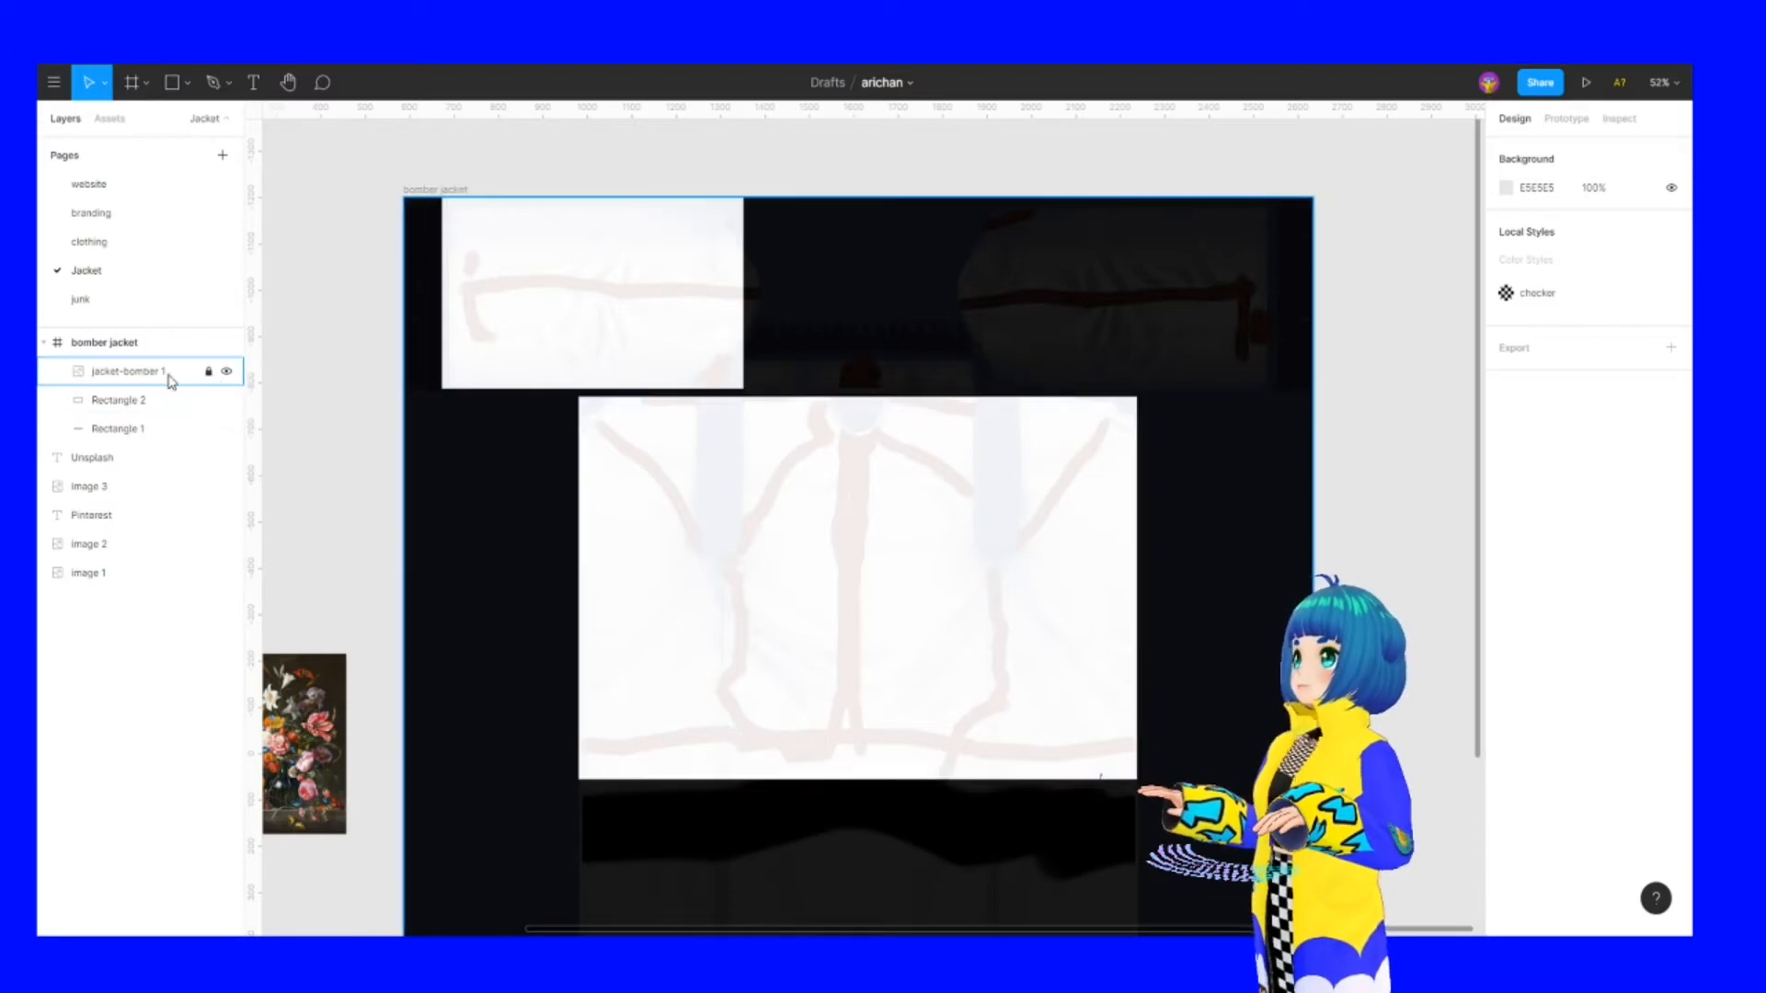
left_click(196, 373)
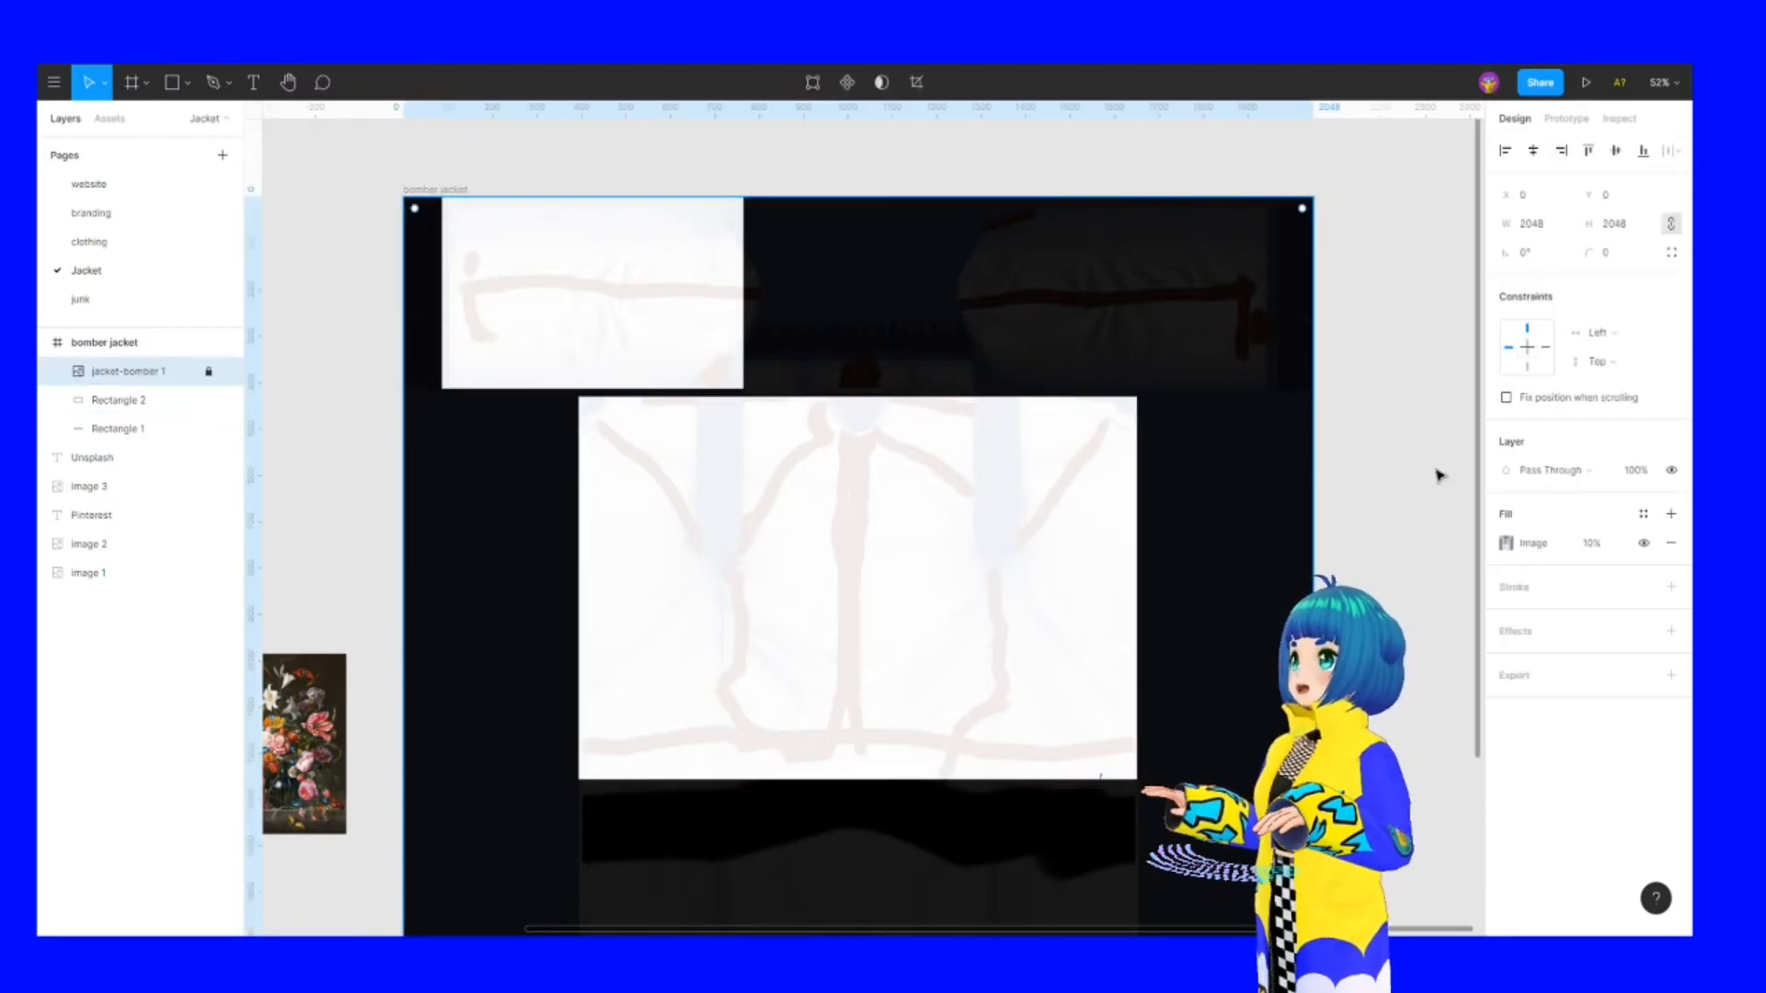
left_click(1578, 536)
type("100")
key("Return")
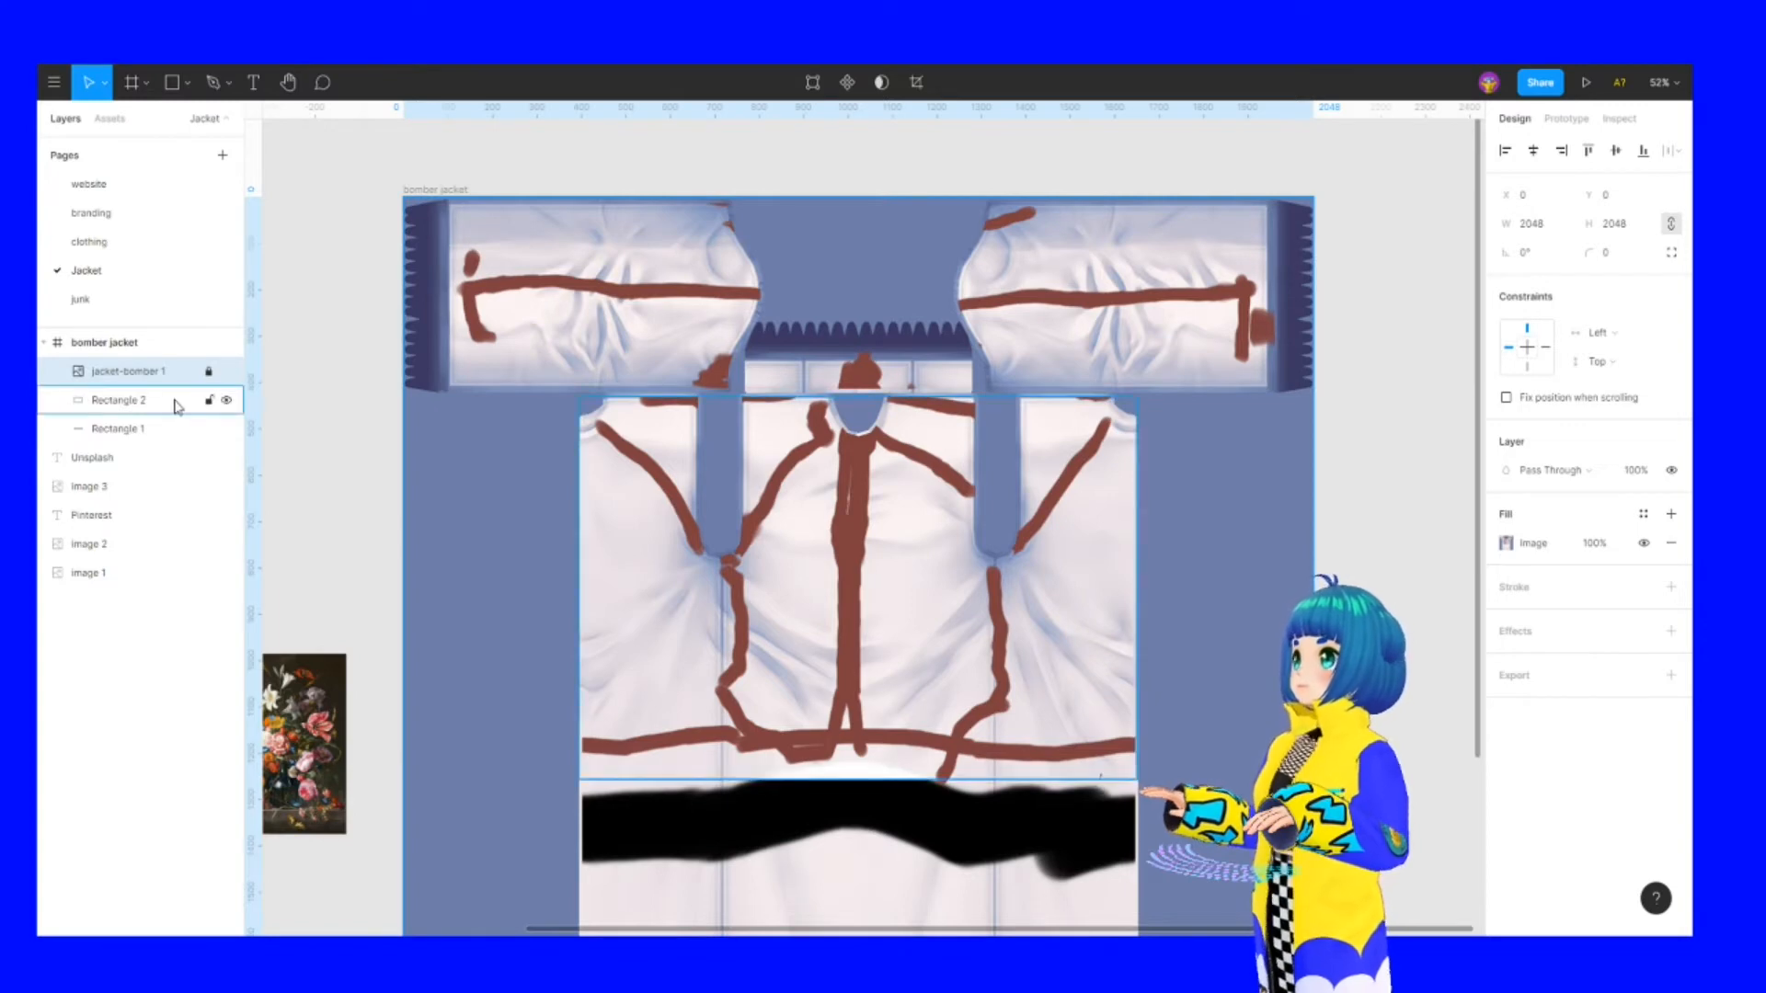
left_click(226, 370)
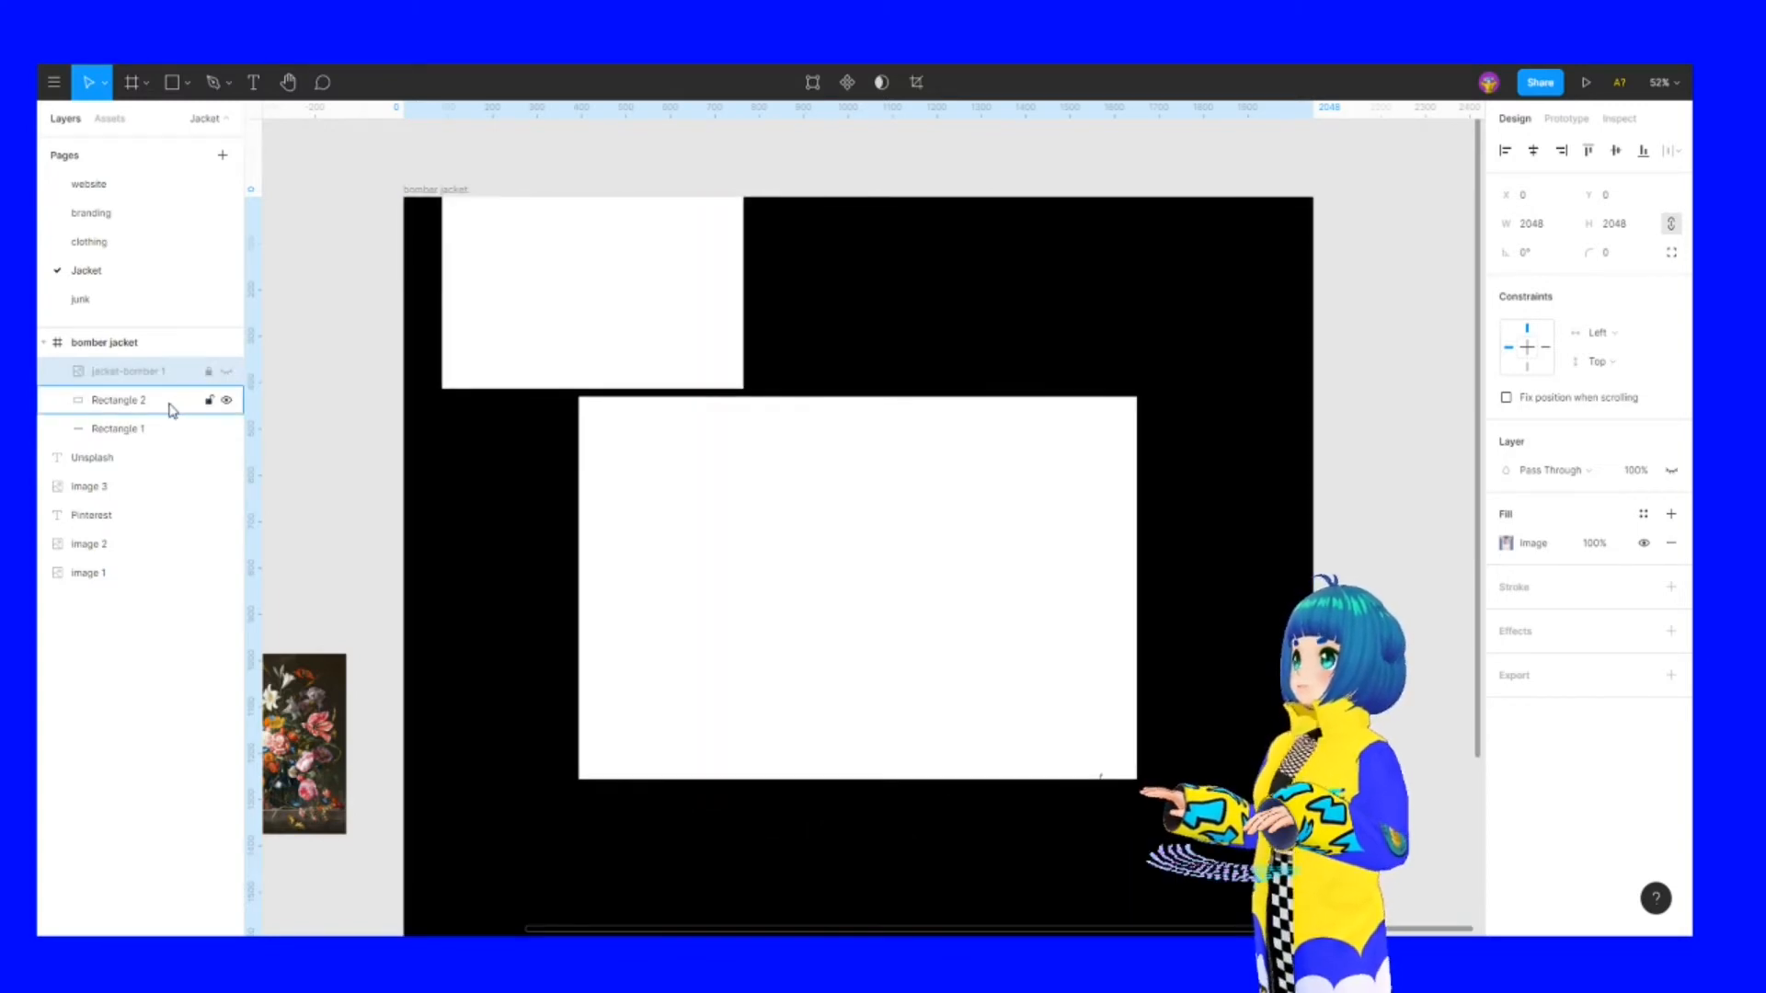
left_click(222, 372)
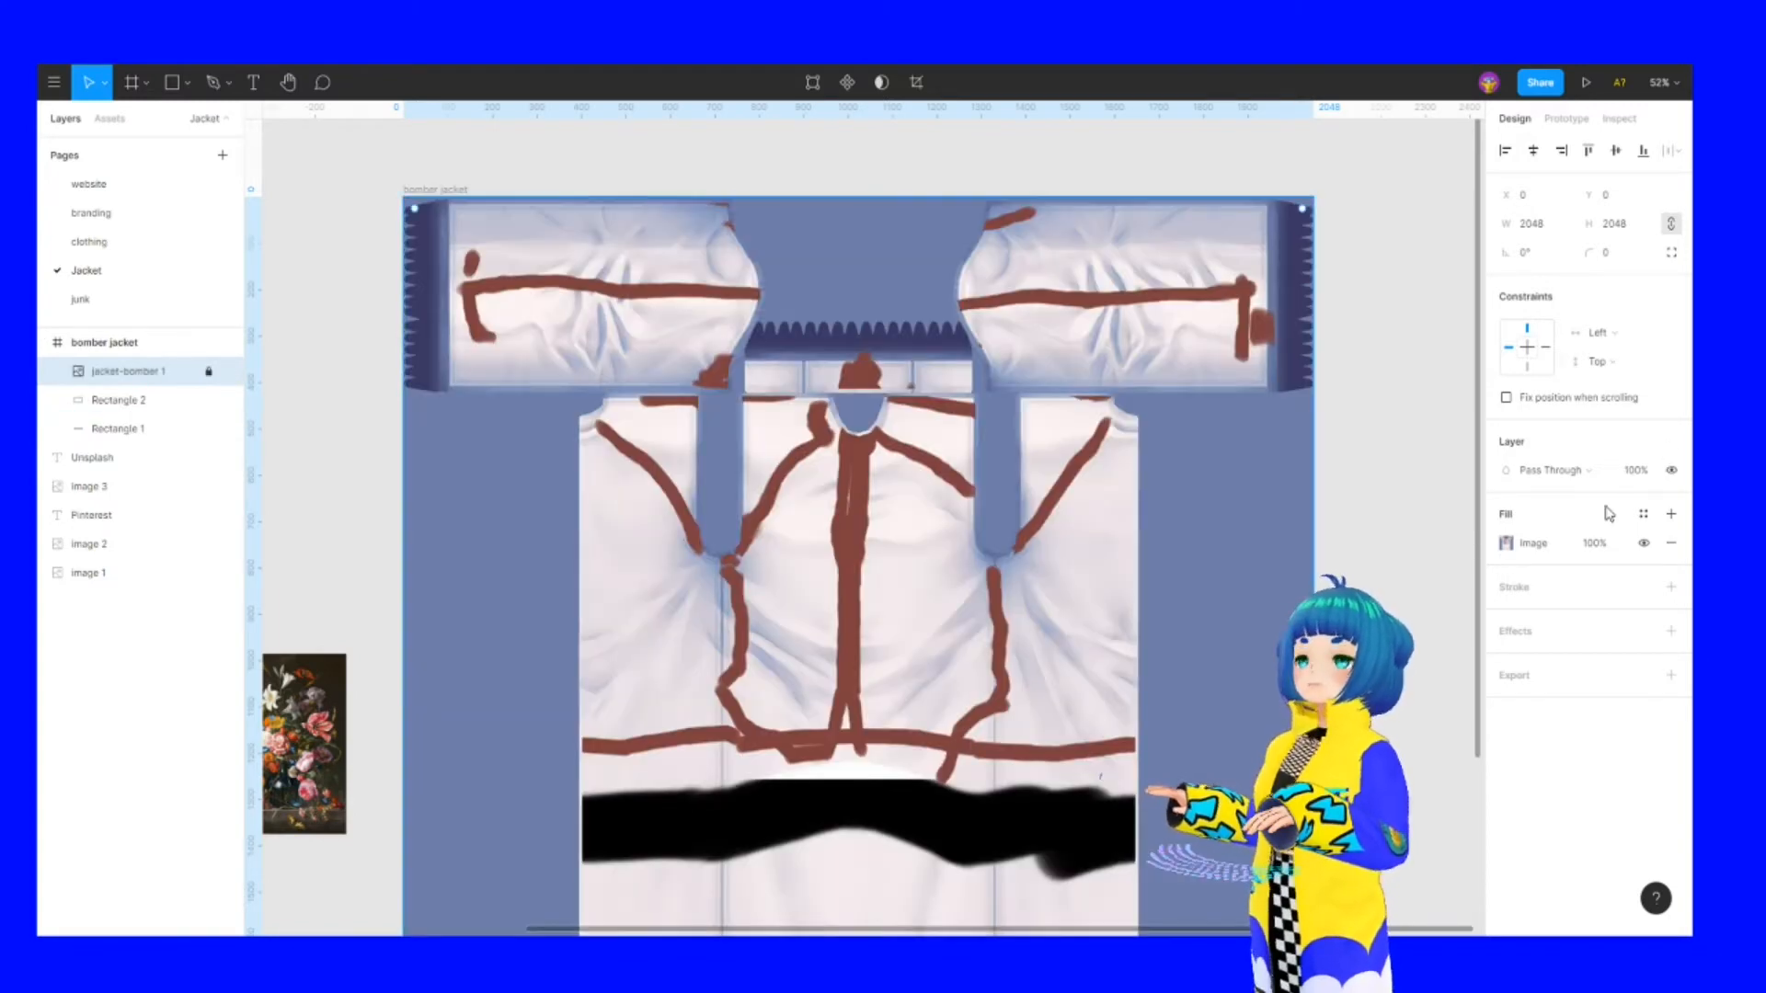
left_click(1636, 470)
key("Return")
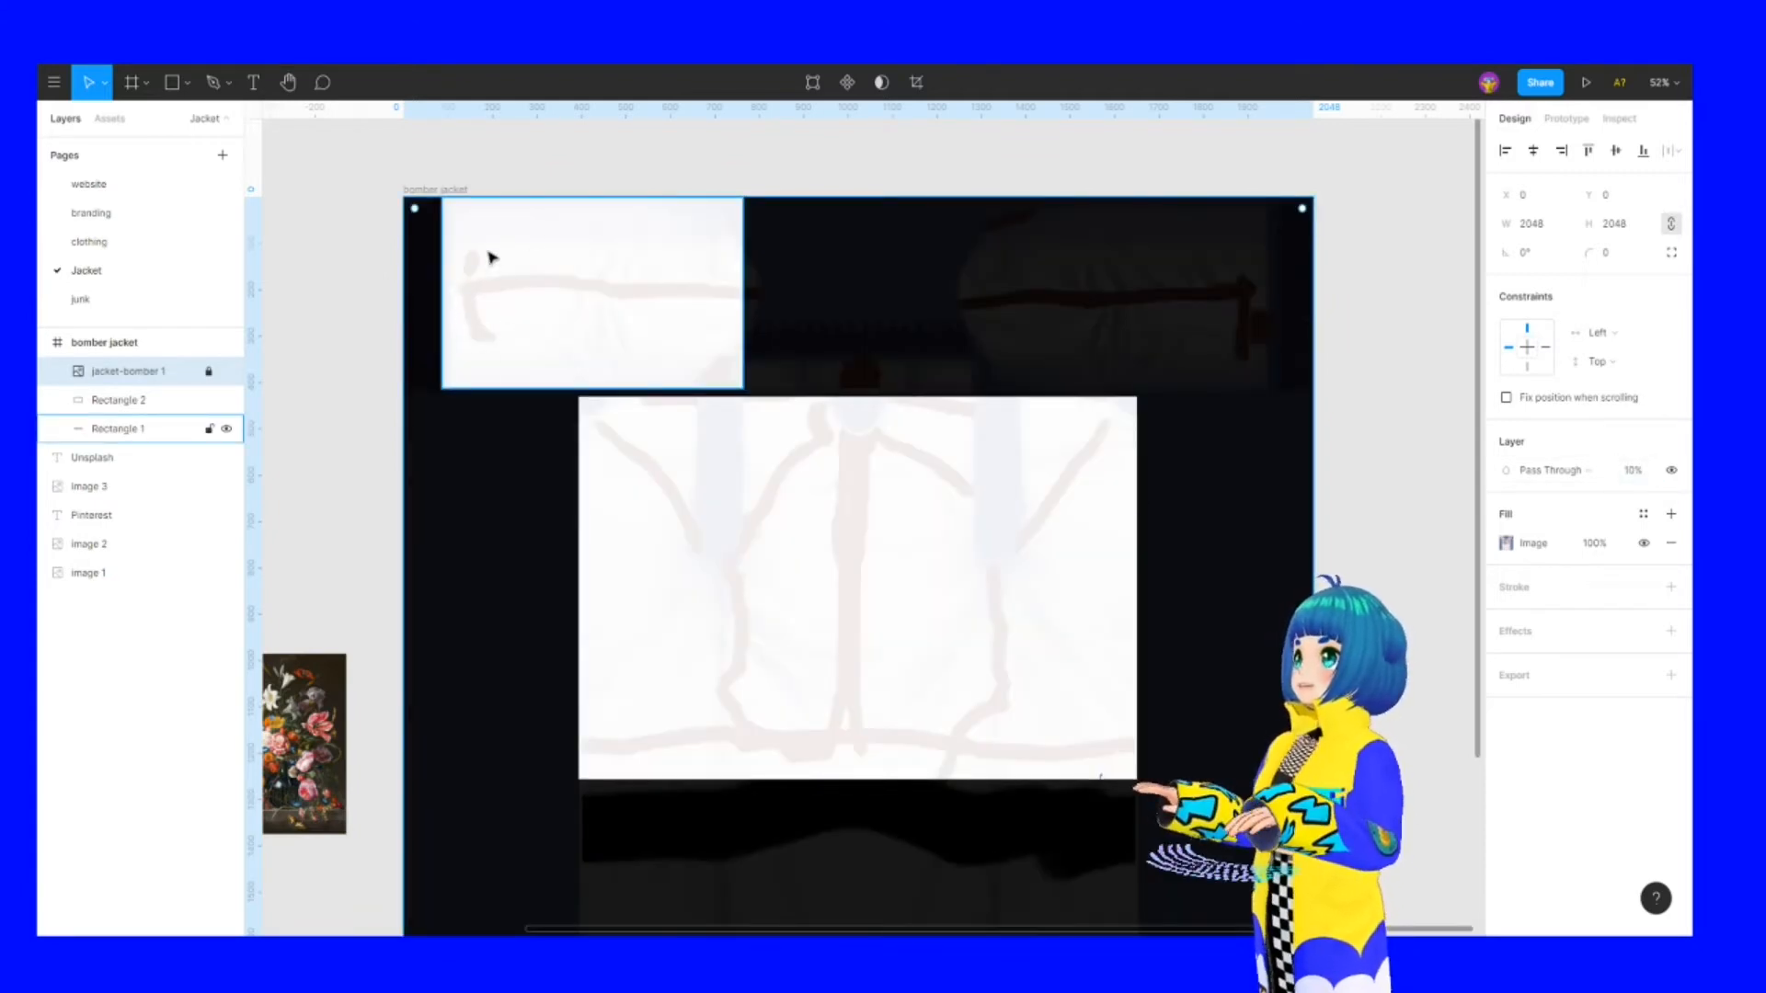
Check the reference jacket photo and draw an 18 × 414 vertical stripe near the cuff end of the white sleeve rectangle
left_click_drag(398, 549, 818, 467)
scroll(423, 655, "up", 5)
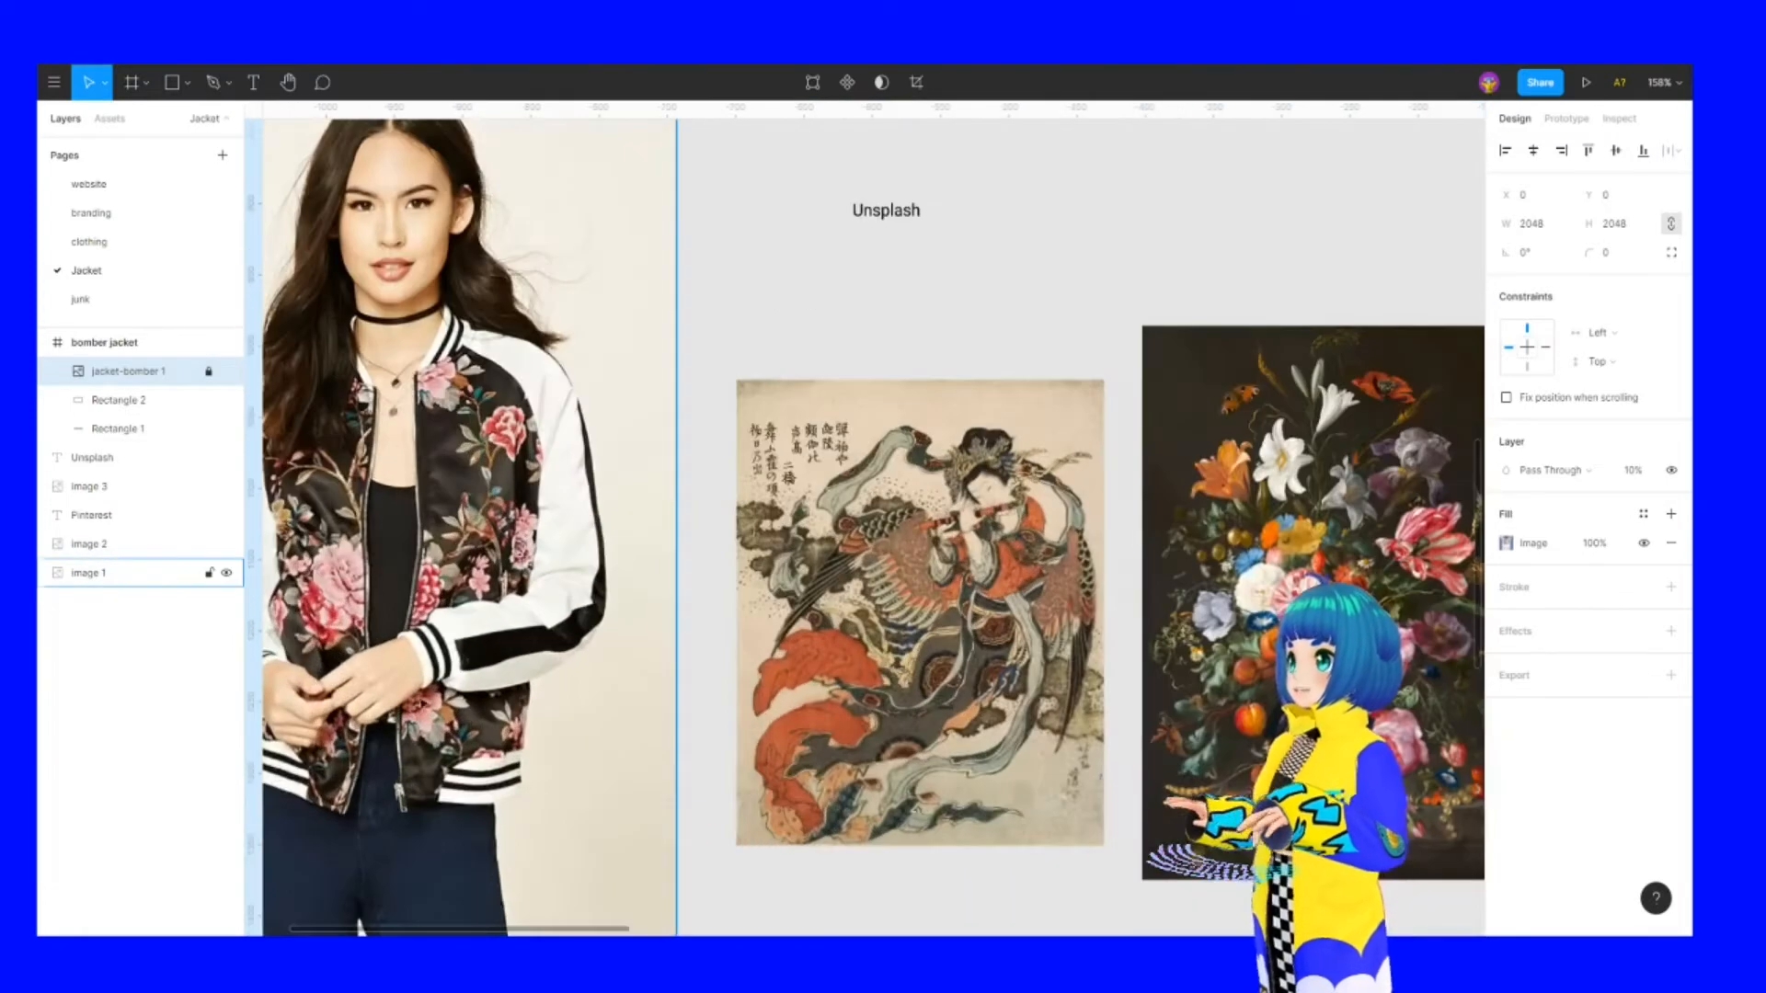
scroll(428, 655, "down", 5)
left_click_drag(1076, 166, 487, 650)
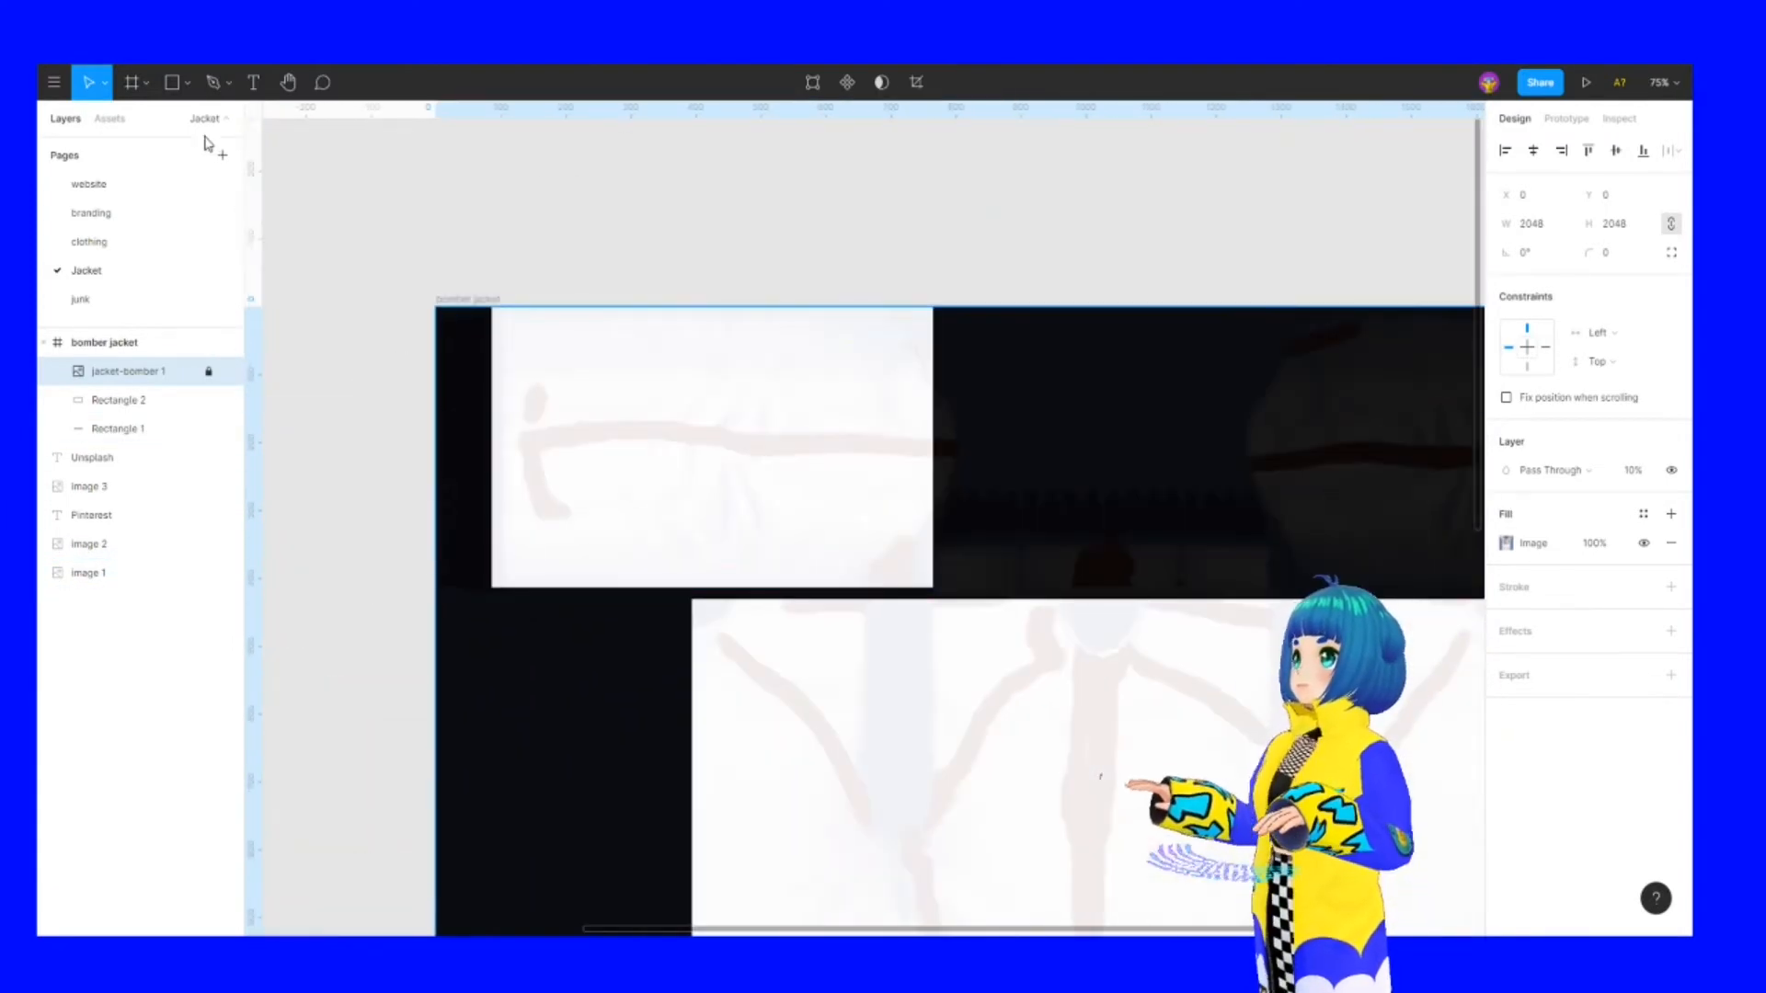
left_click(188, 83)
left_click(138, 123)
left_click_drag(509, 308, 504, 586)
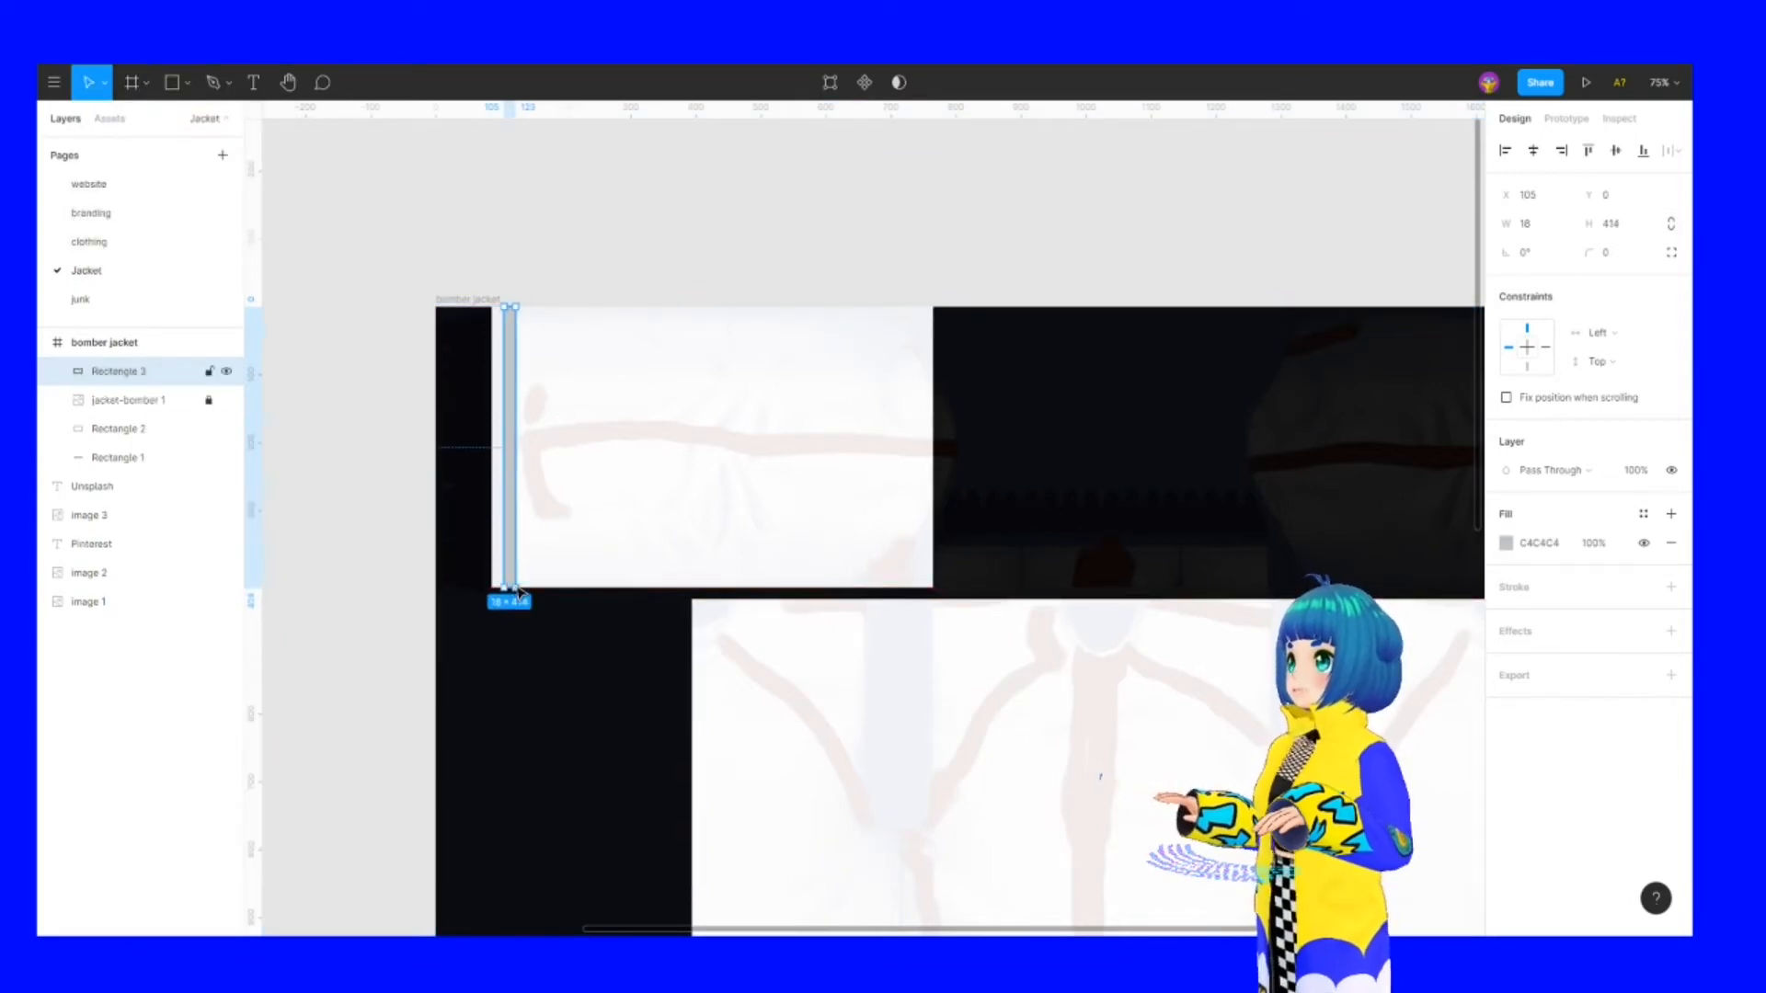
Duplicate the cuff stripe alongside the original with a gap of 19, and fill both stripes with black, 000000
left_click_drag(509, 456, 531, 455, "alt")
left_click(507, 457, "shift")
left_click(1518, 616)
left_click(1505, 616)
left_click(1279, 700)
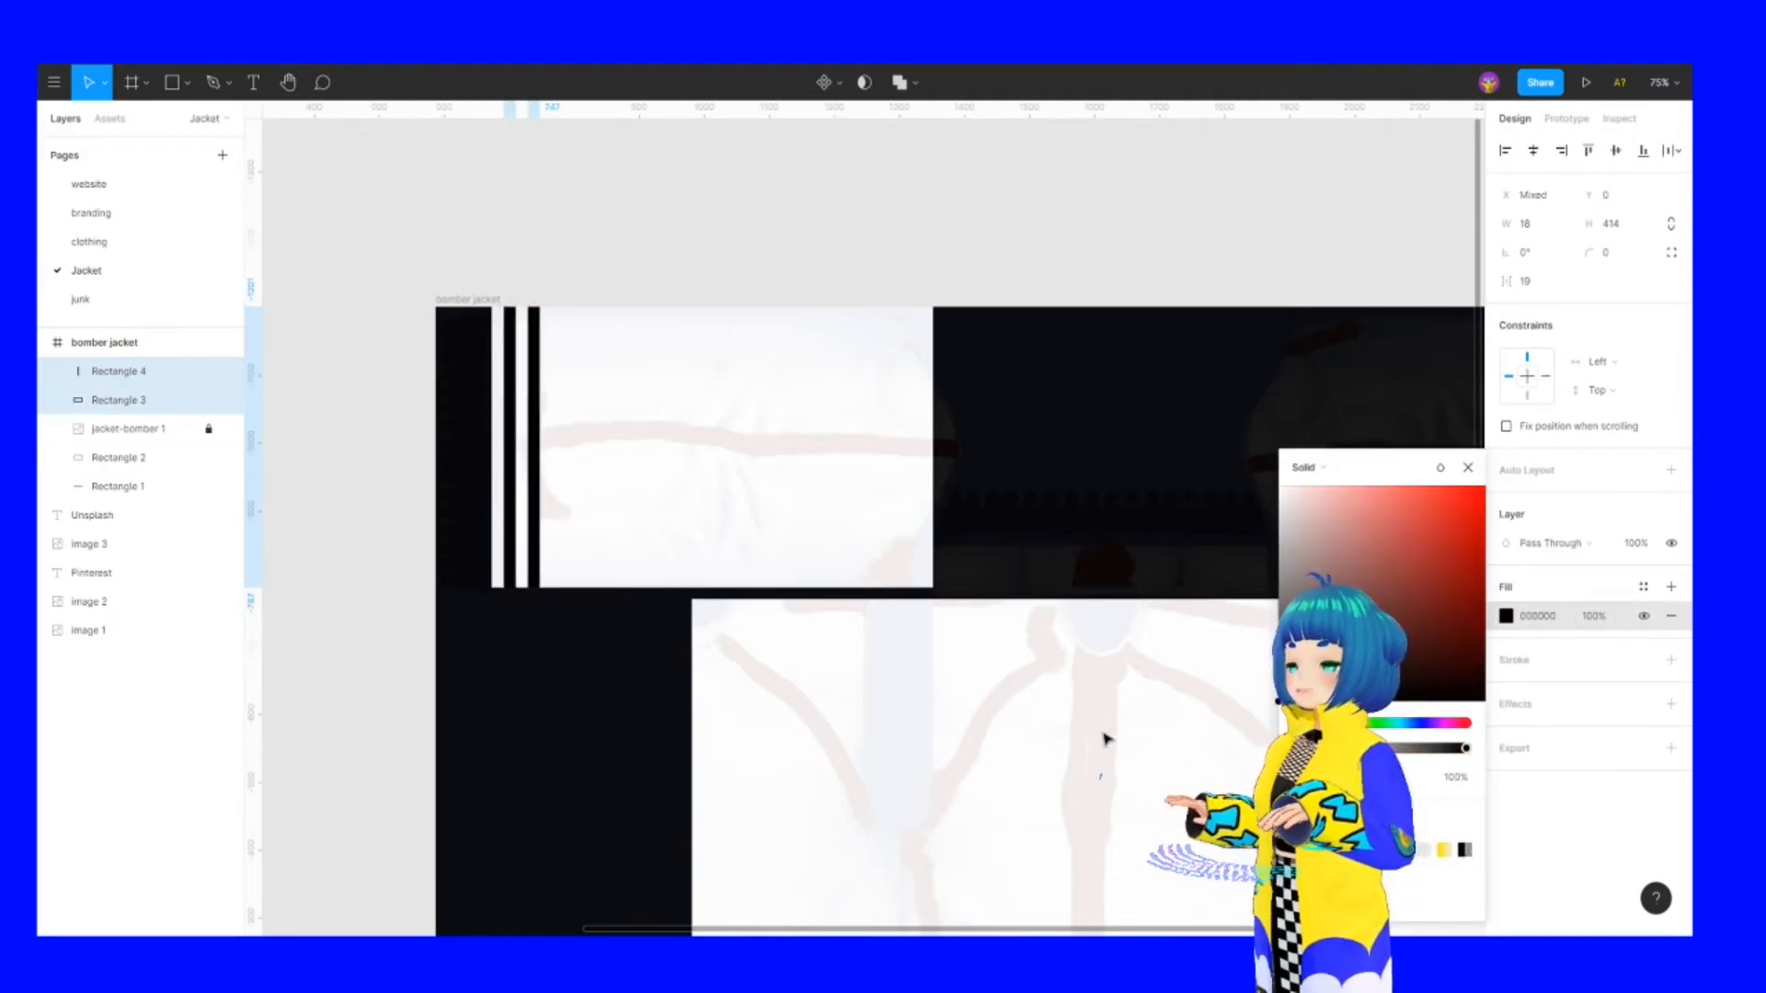
left_click(634, 247)
Group the two black stripes with the white sleeve rectangle and place the group beneath the jacket-bomber 1 layer
left_click(510, 375)
left_click(535, 377, "shift")
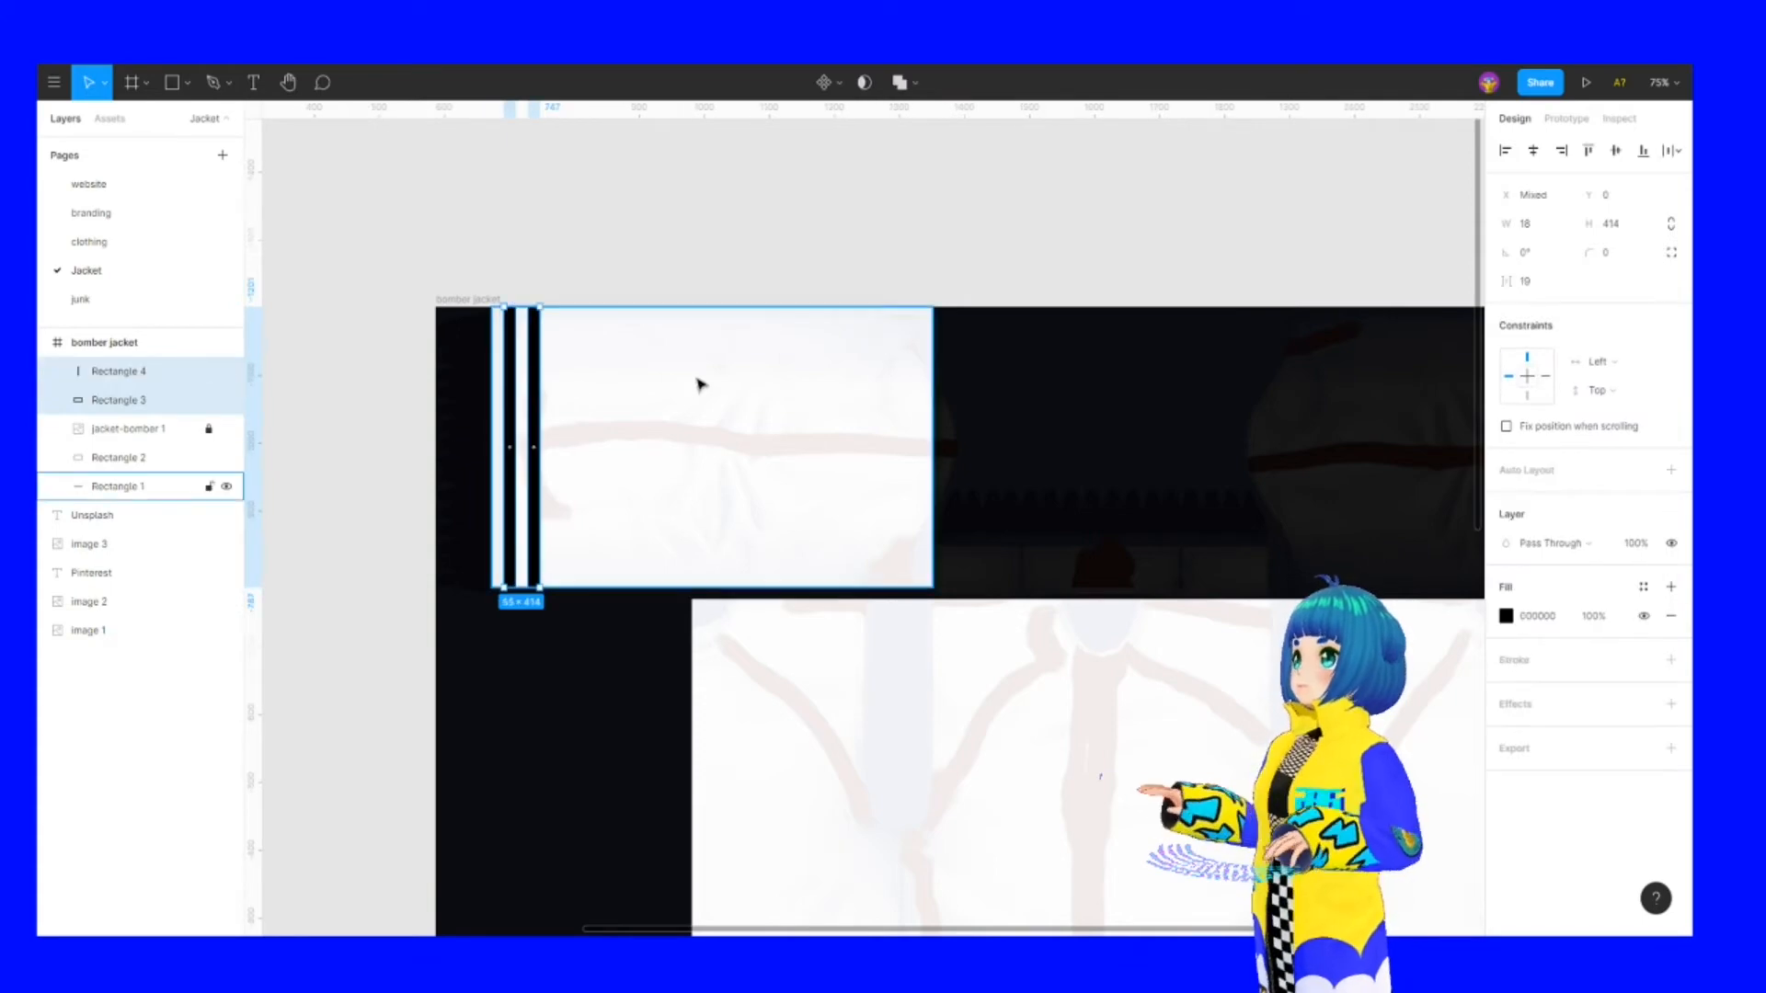
scroll(384, 346, "right", 10)
scroll(714, 372, "left", 10)
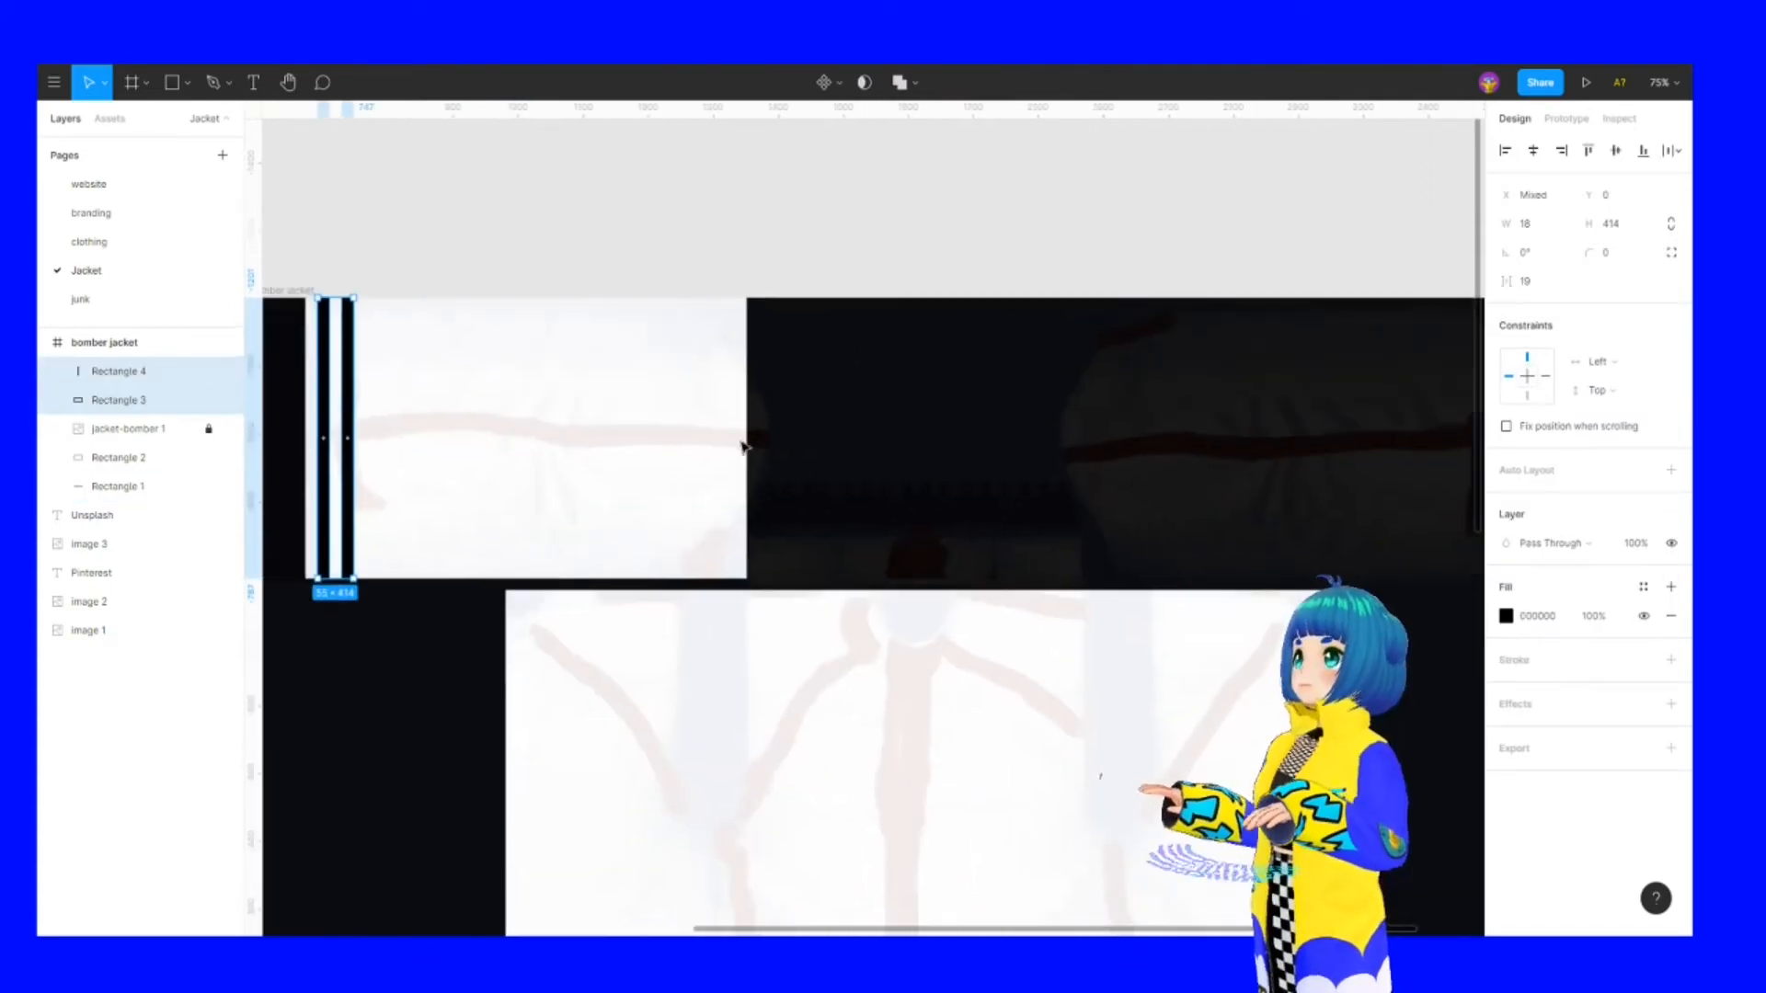
left_click(655, 449, "shift")
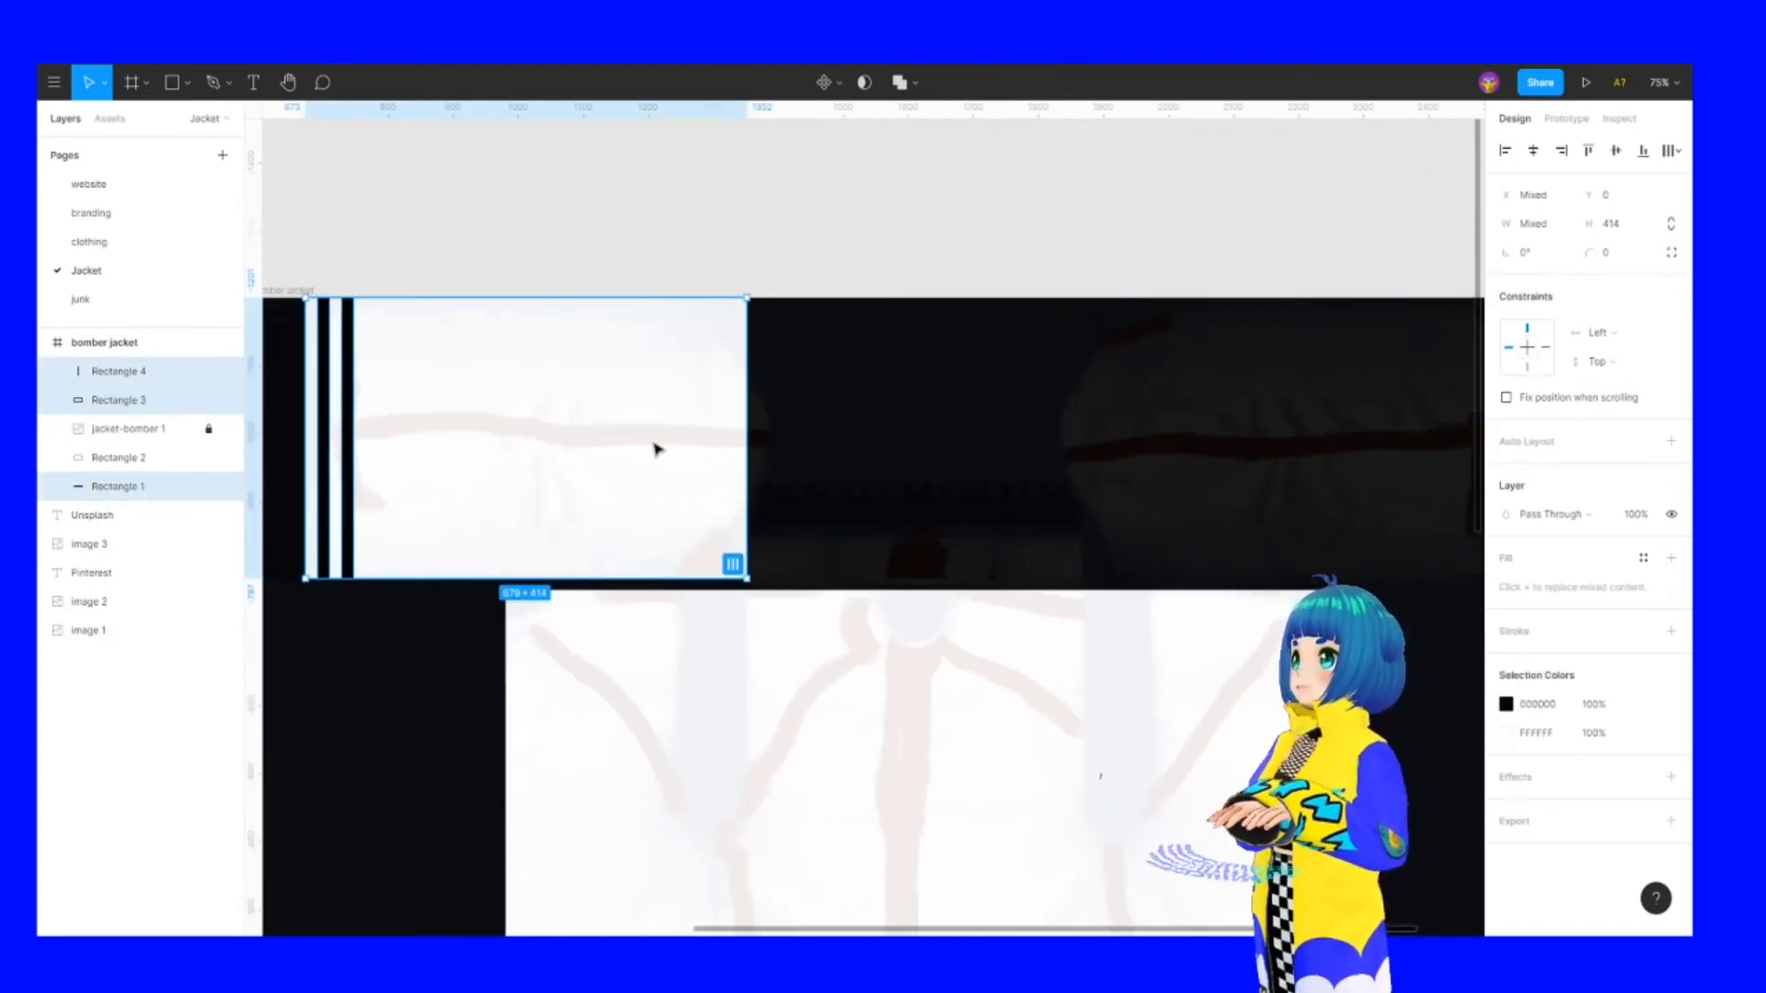
key("ctrl+g")
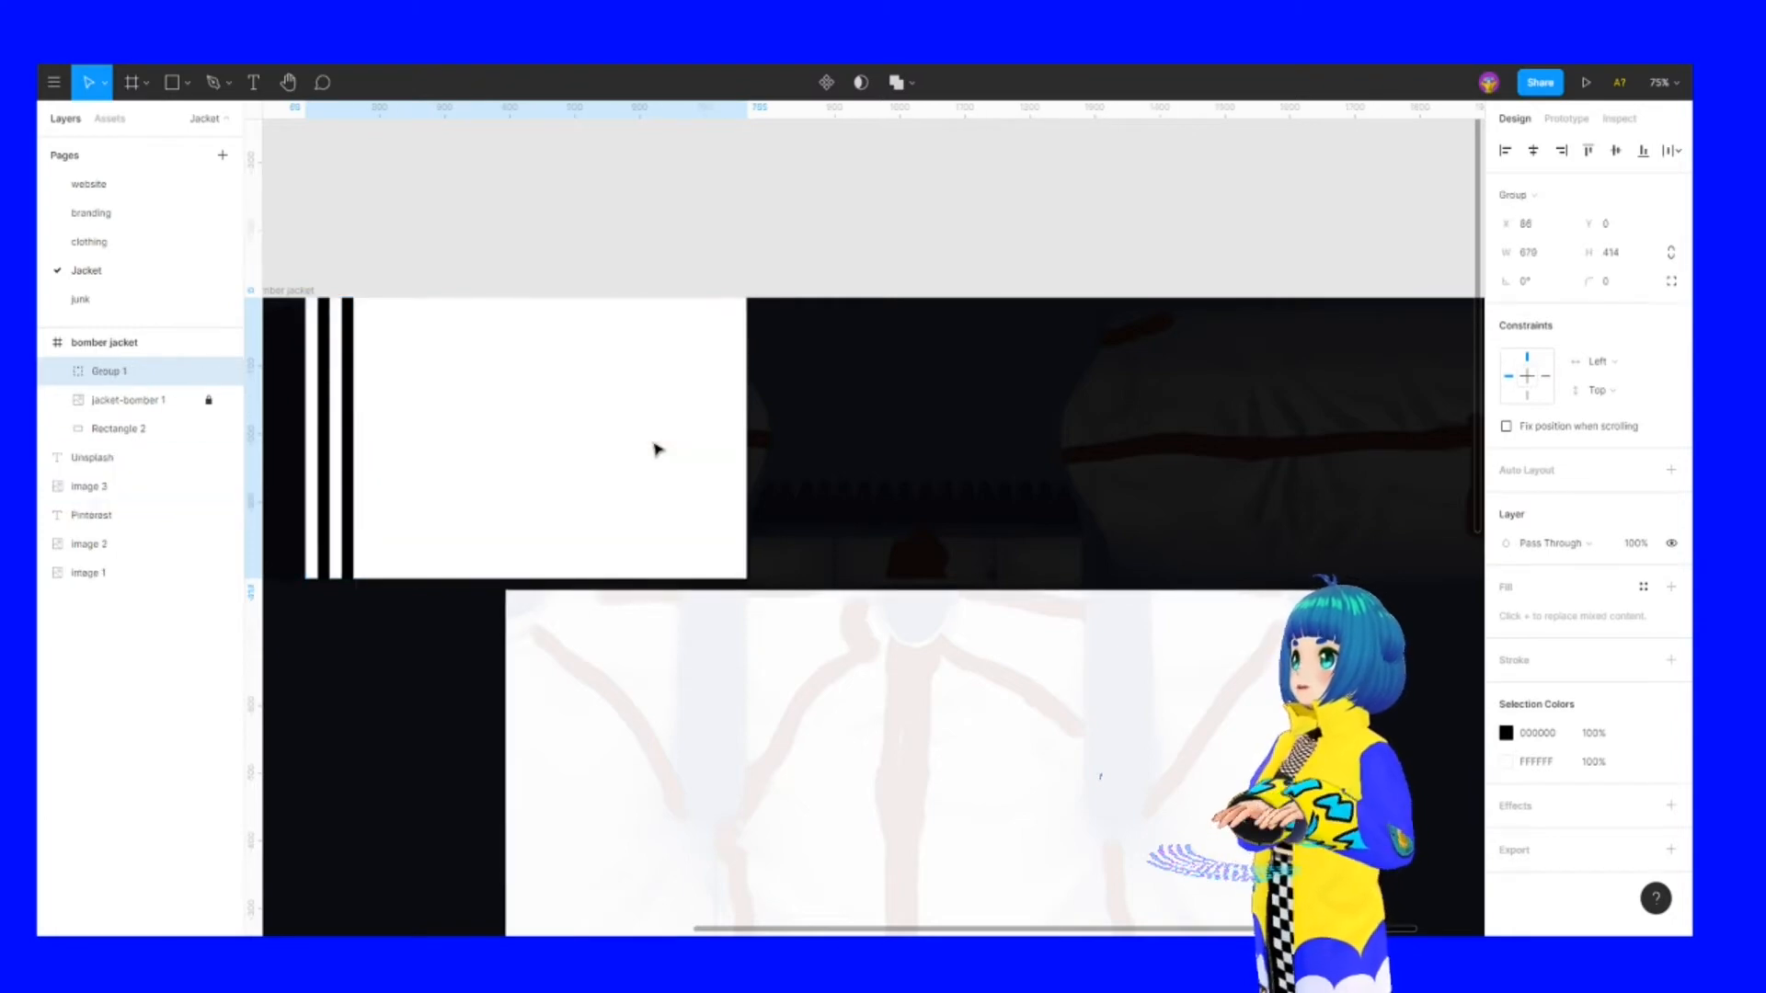
left_click_drag(147, 377, 110, 402)
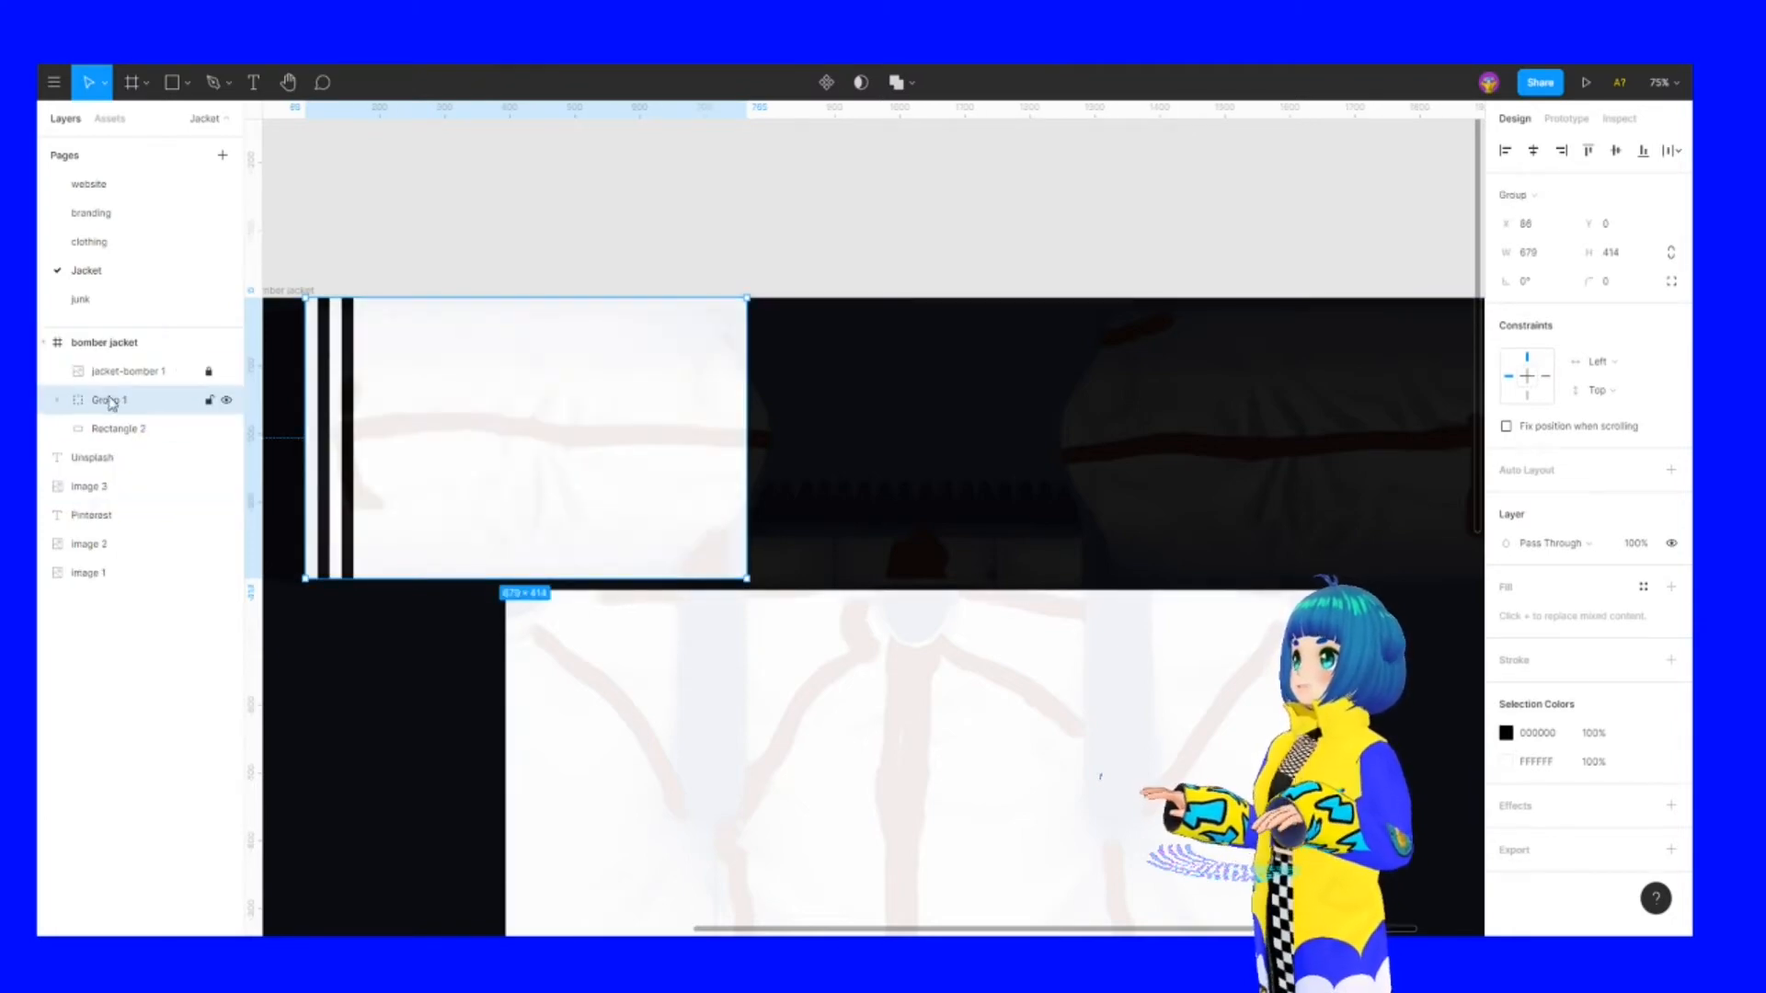
Rename the sleeve group "sleve"
double_click(106, 400)
type("seleve")
key("Return")
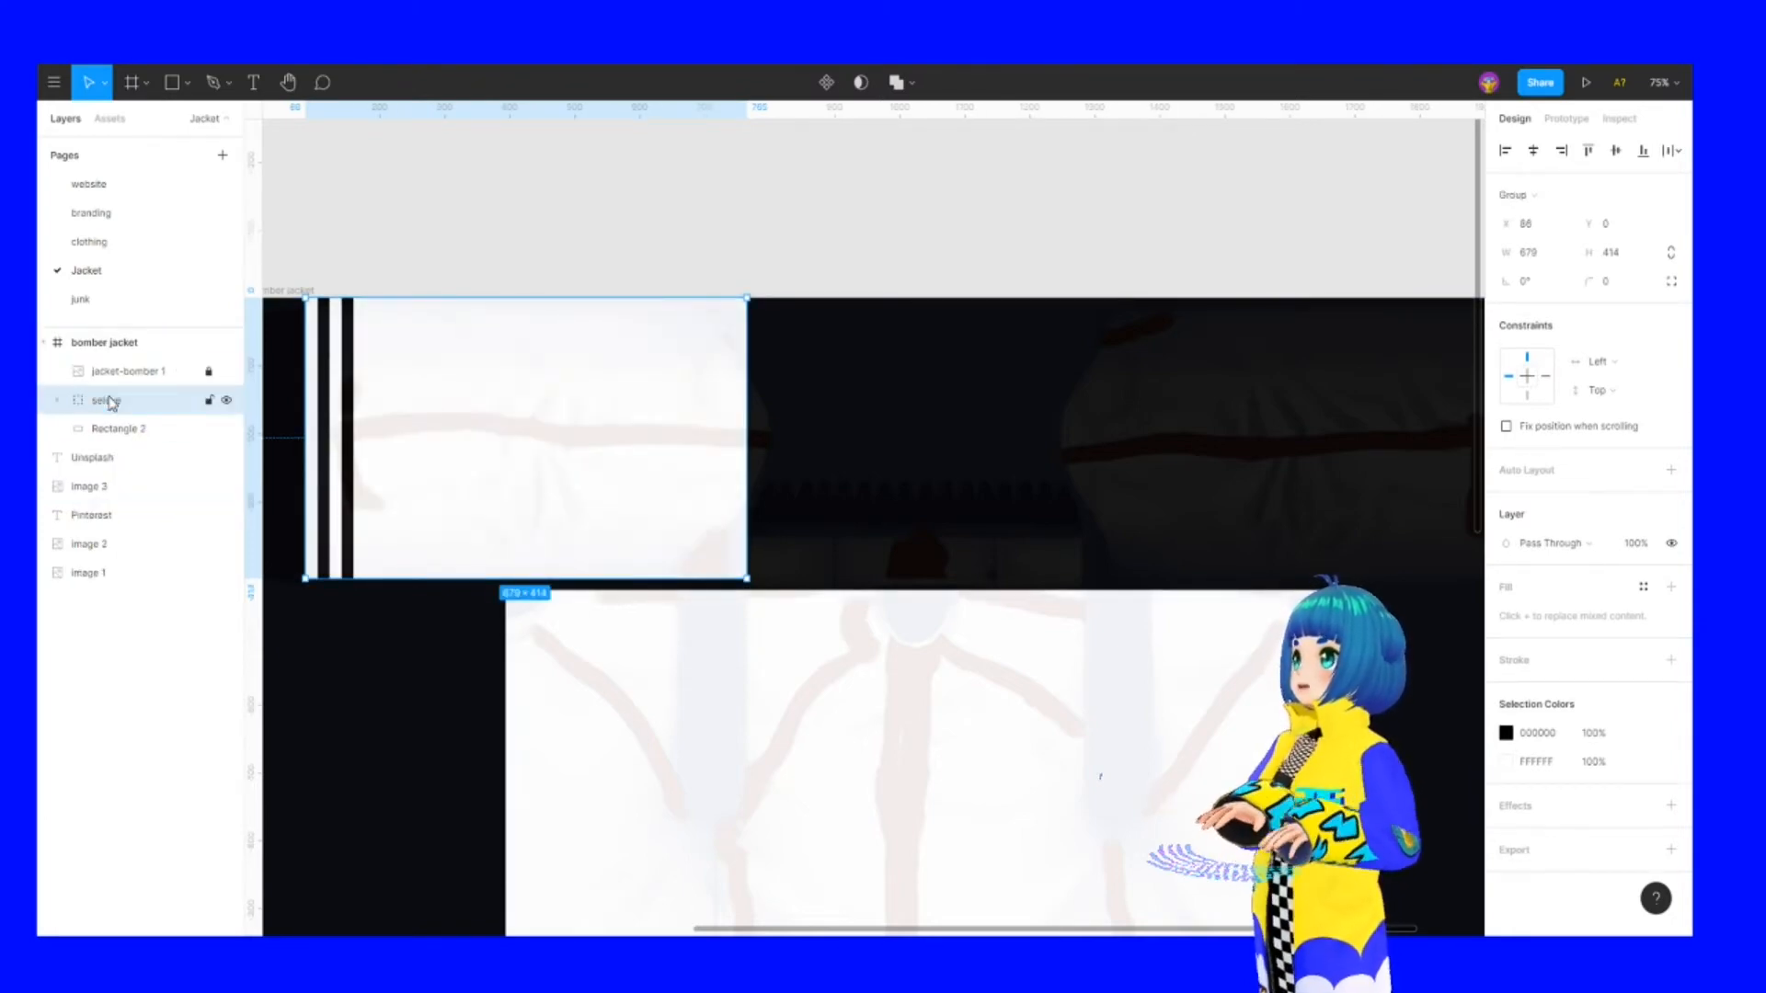
double_click(126, 403)
type("sle")
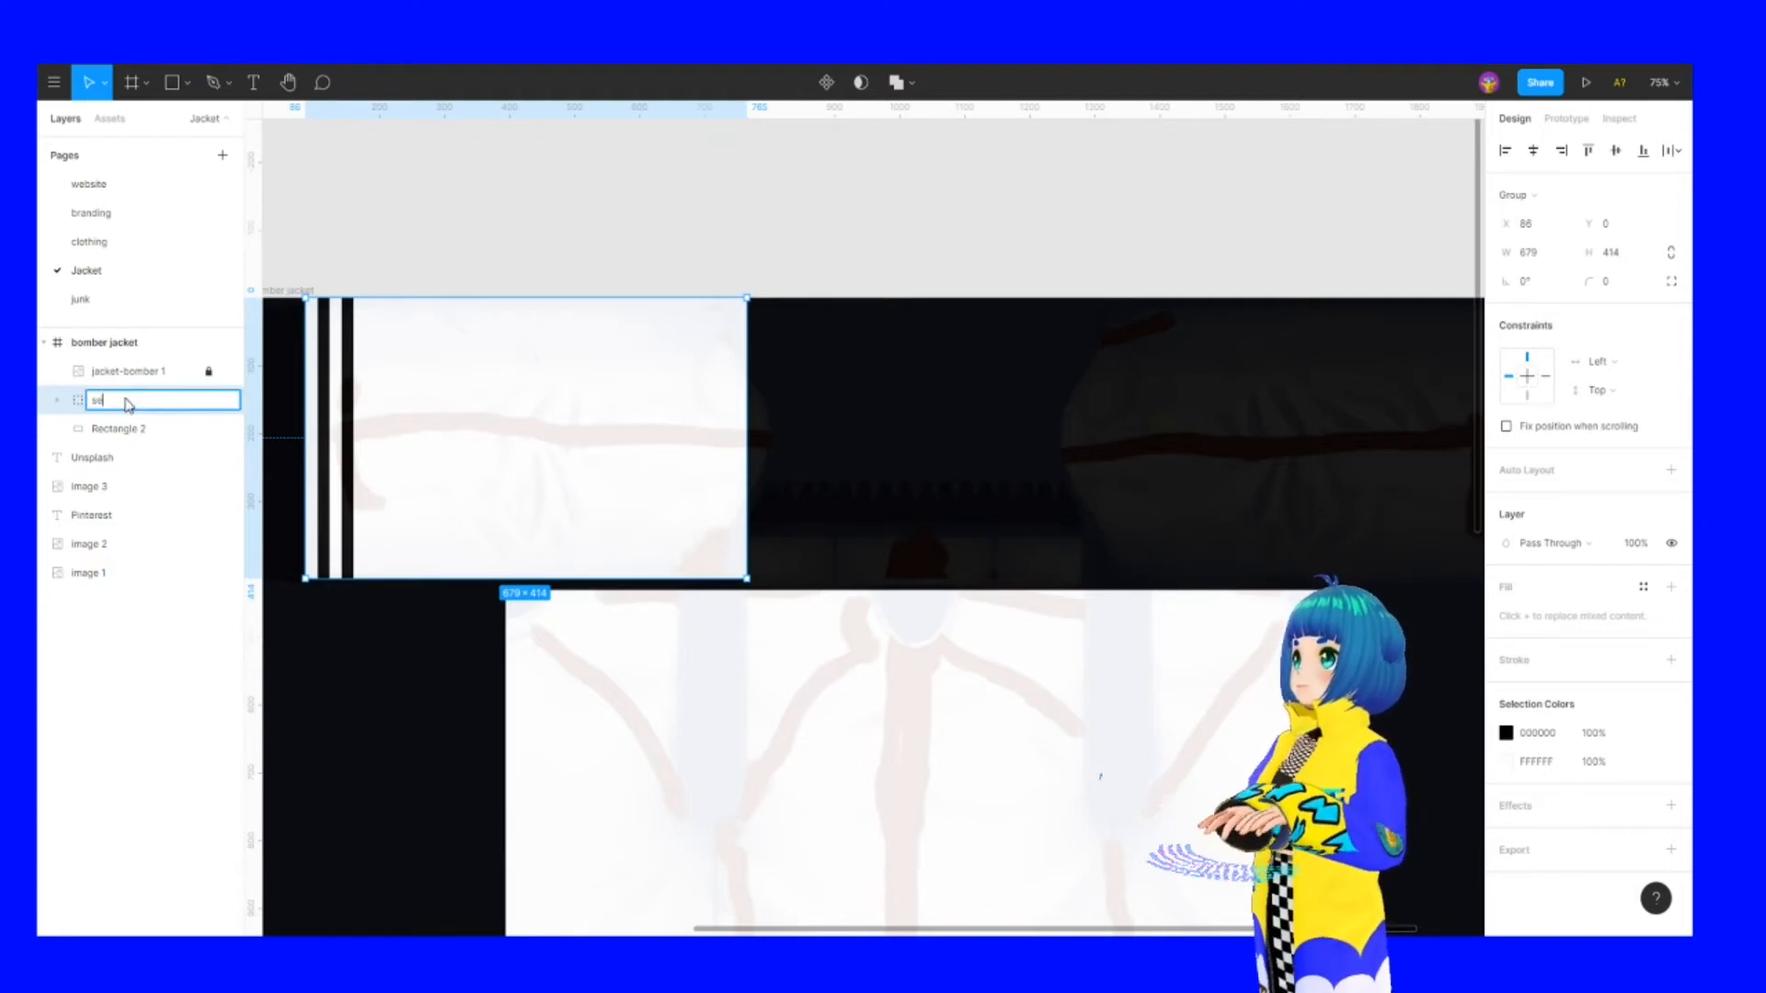
type("ve")
key("Return")
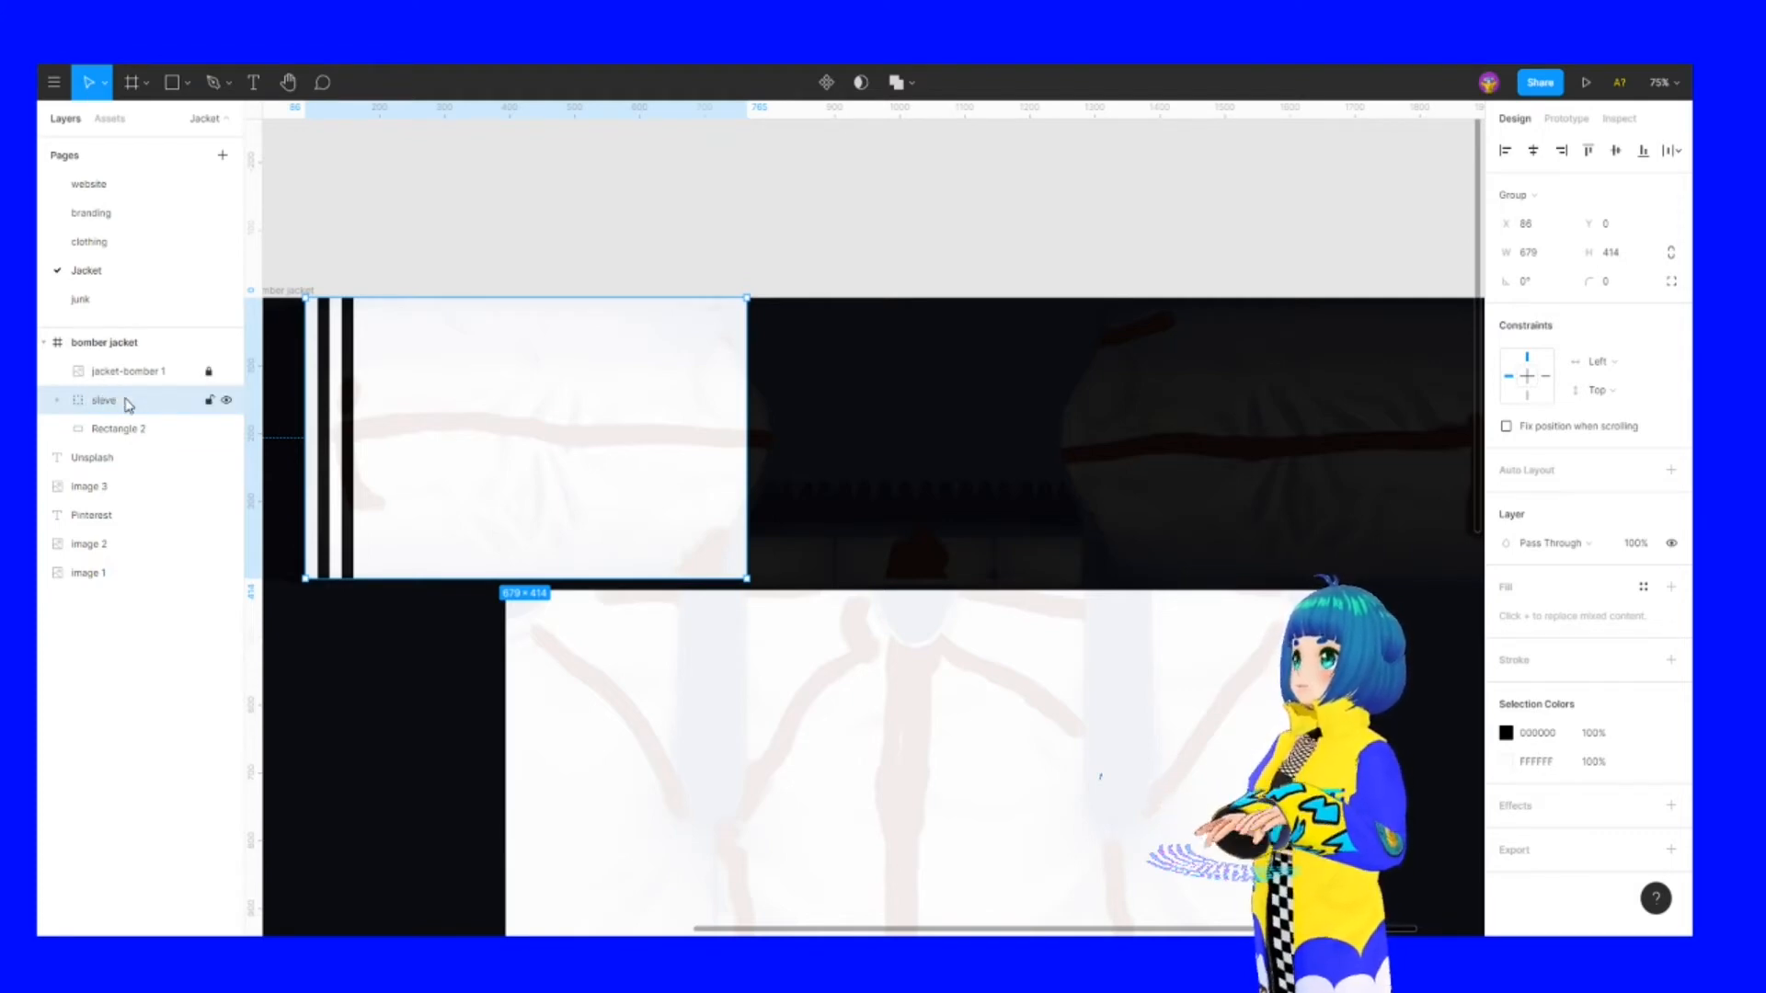
Duplicate the sleve group, flip the copy horizontally, and move it over the opposite sleeve of the guide
key("ctrl+c")
key("ctrl+v")
left_click_drag(516, 416, 1053, 413)
right_click(1053, 414)
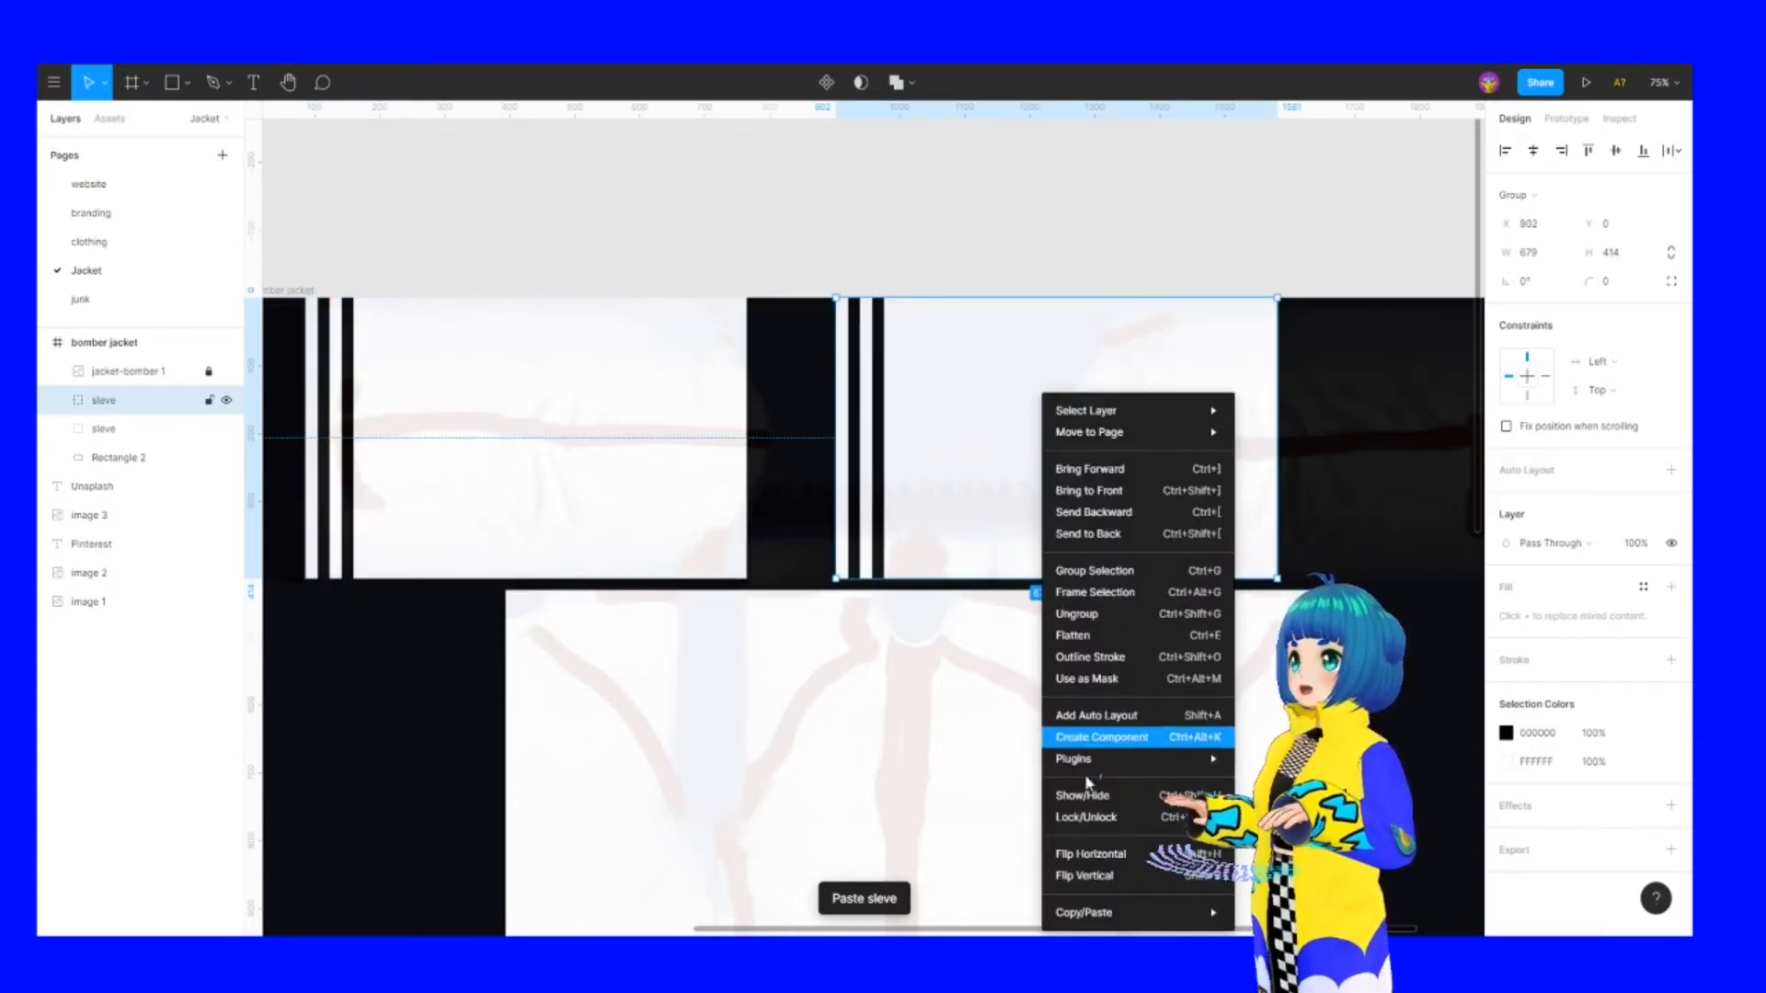
left_click(1099, 853)
left_click_drag(969, 481, 1182, 485)
left_click(1017, 178)
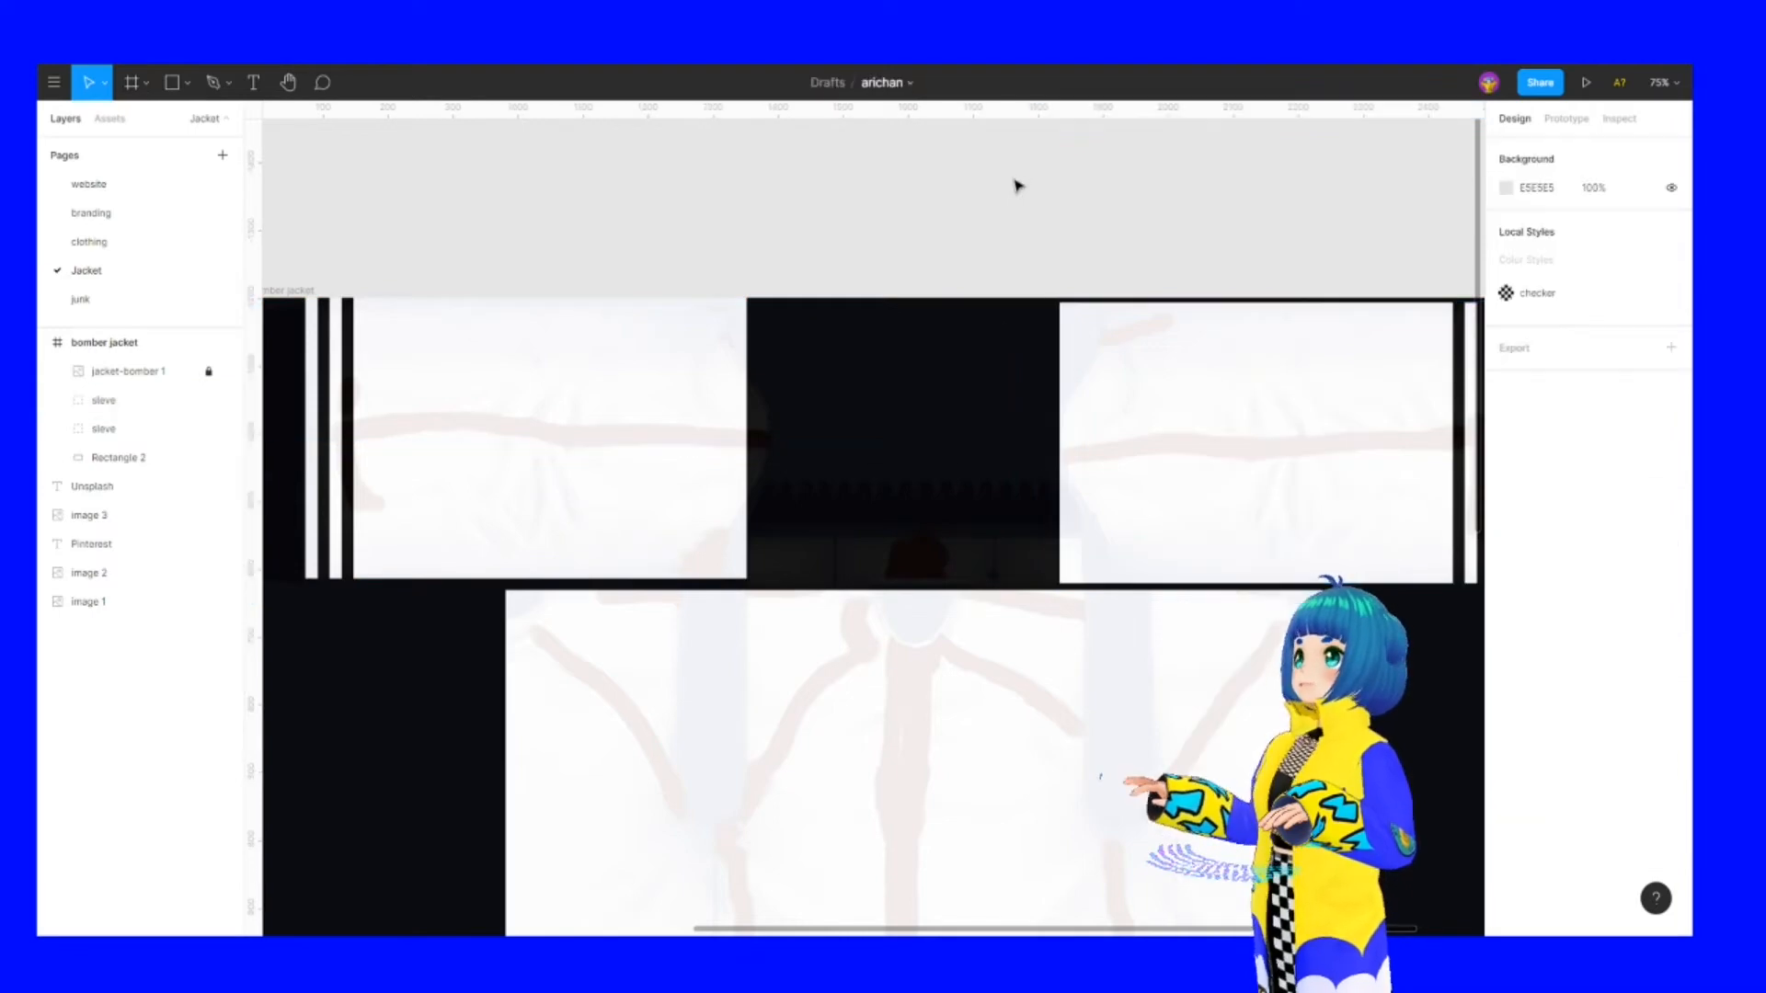
Align the flipped sleeve copy with the frame's upper edge at X 1924, Y 0
left_click_drag(985, 221, 674, 209)
left_click(871, 457)
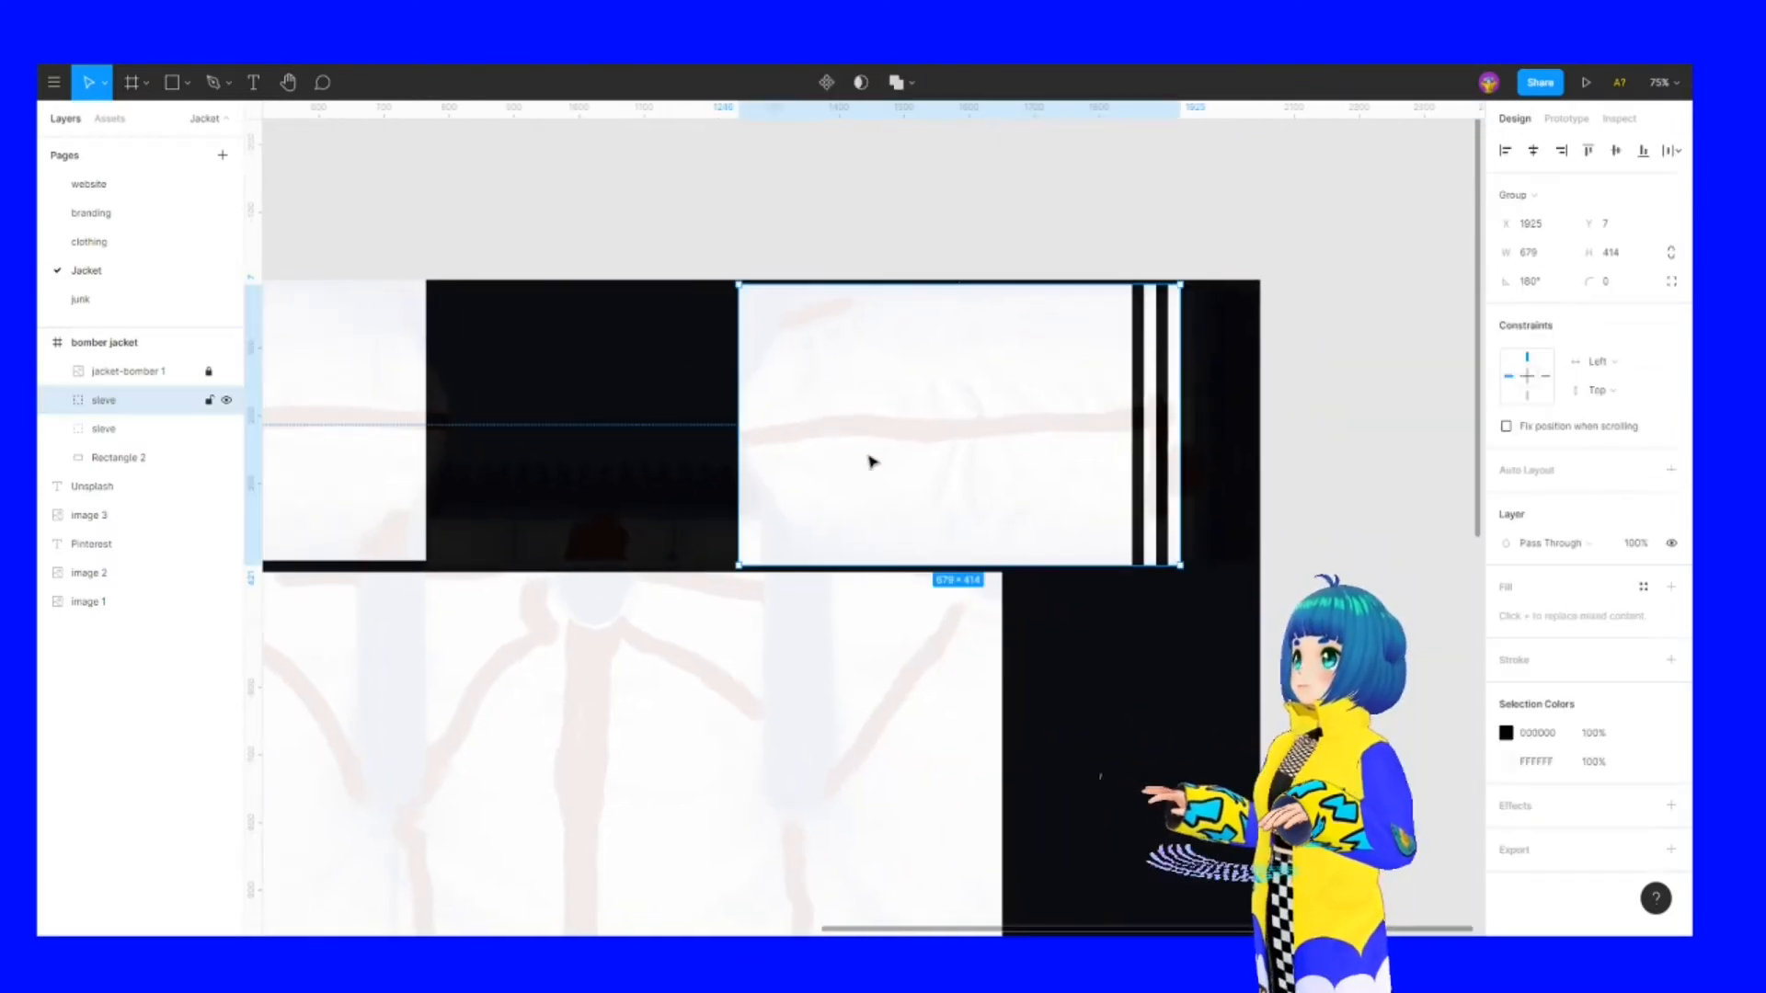
left_click_drag(871, 454, 866, 454)
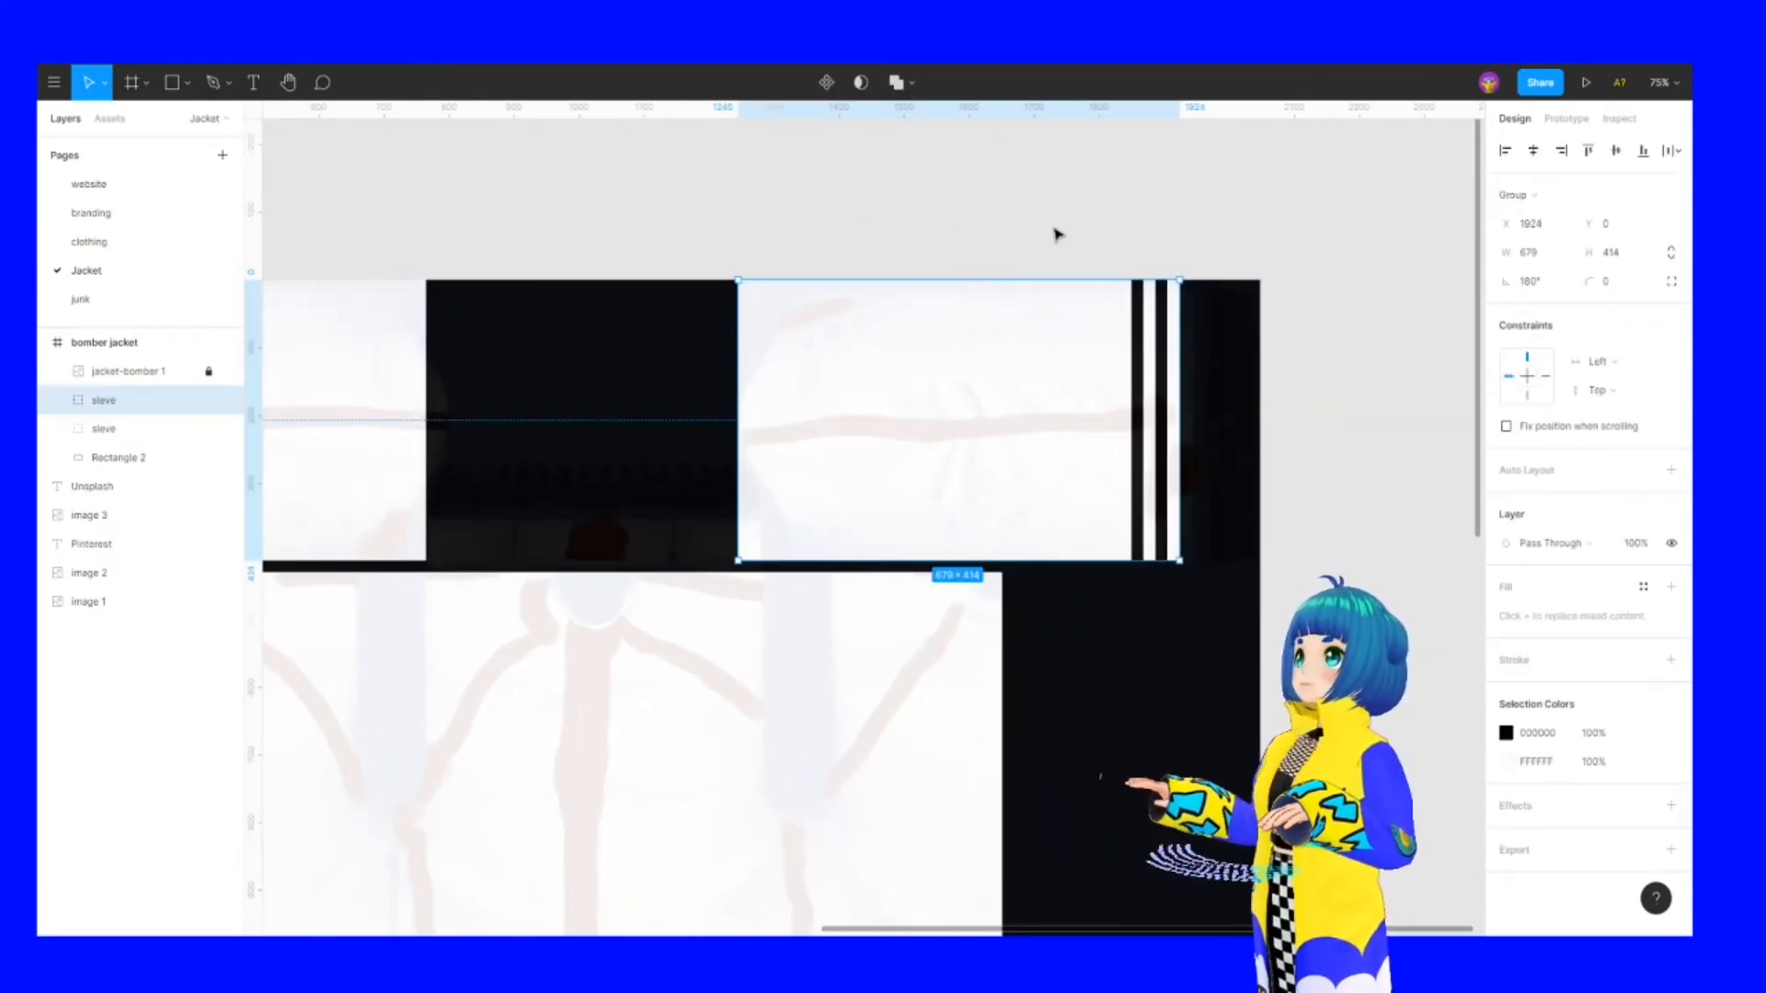
left_click(1152, 206)
Raise the jacket-bomber 1 layer's opacity to 40%
left_click(129, 371)
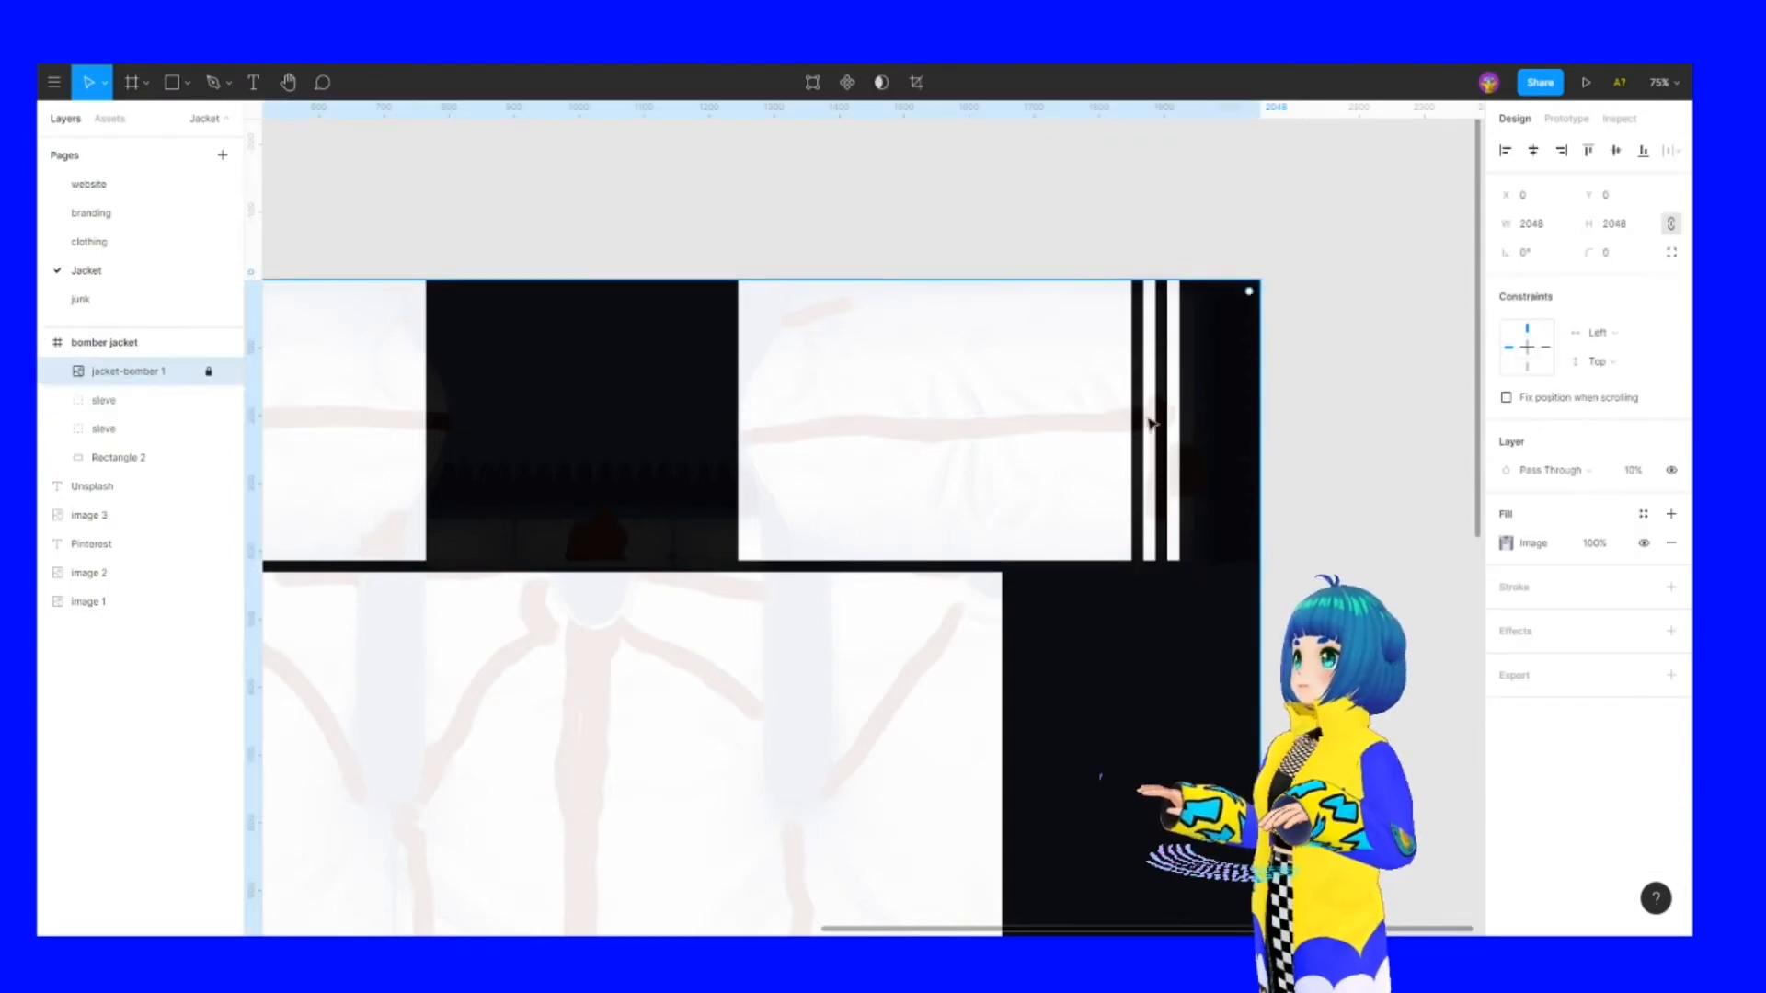
left_click(1630, 472)
type("40")
key("Return")
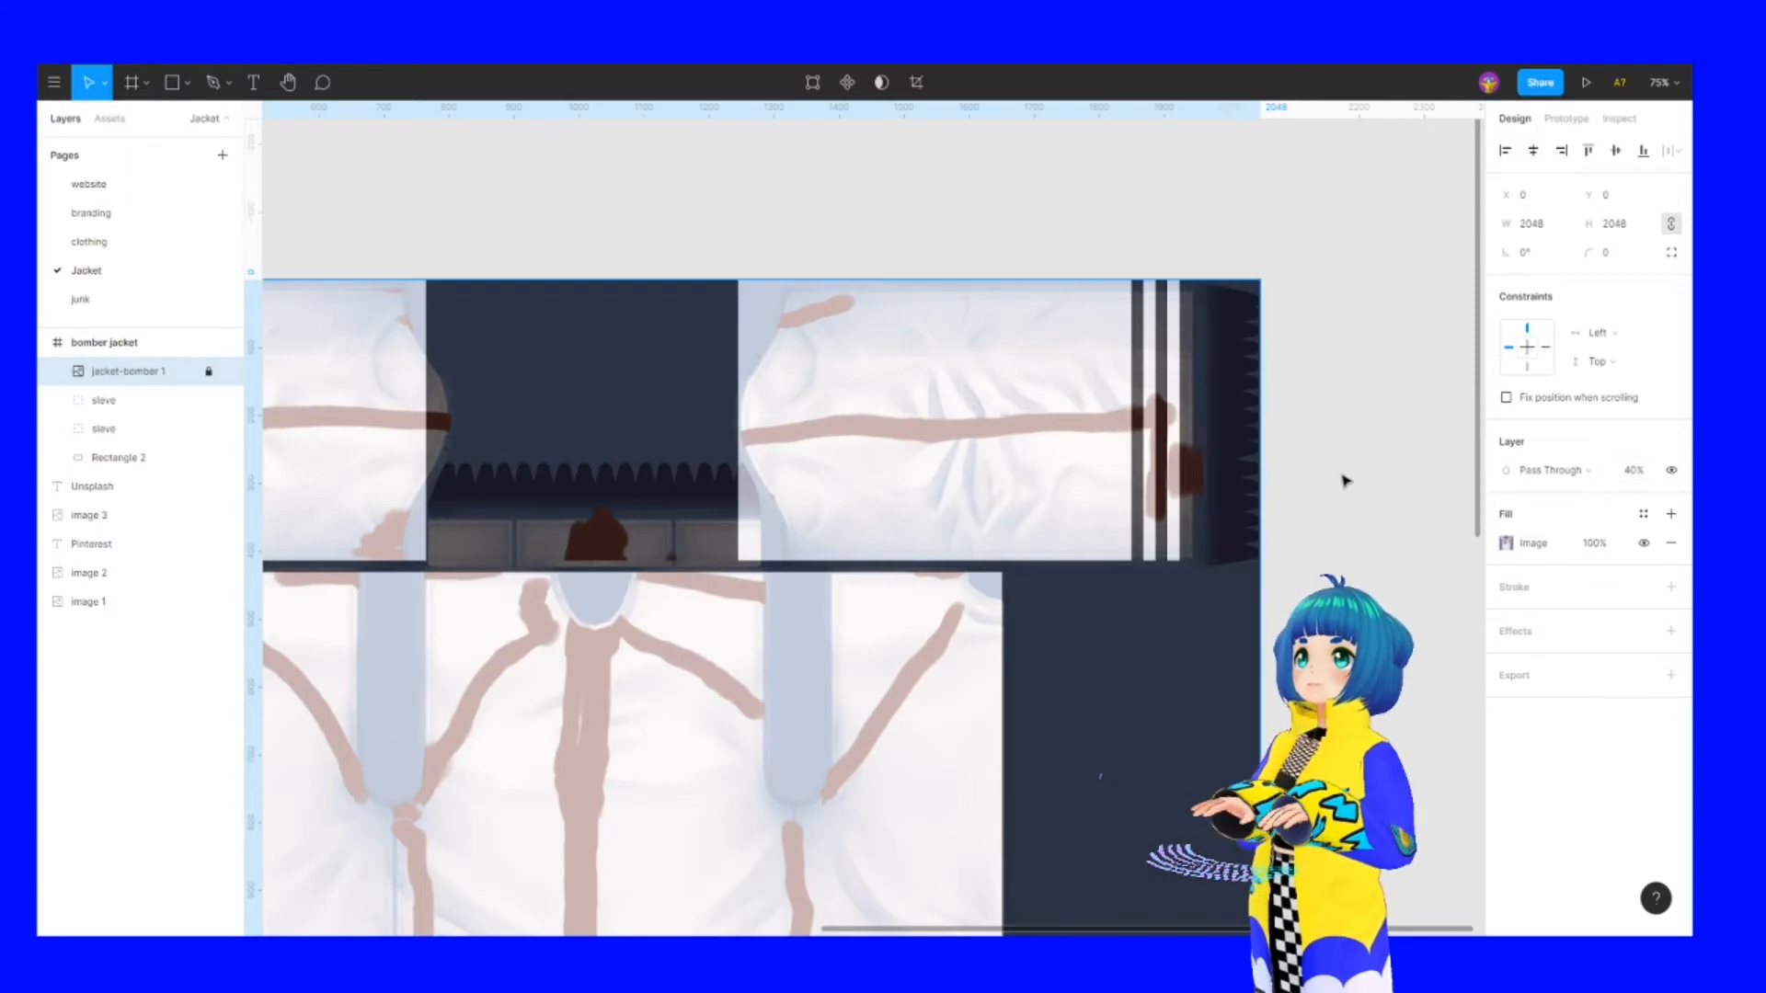
Try widening the whole flipped sleeve group to 705 toward the cuff, and undo the resize
left_click(911, 445)
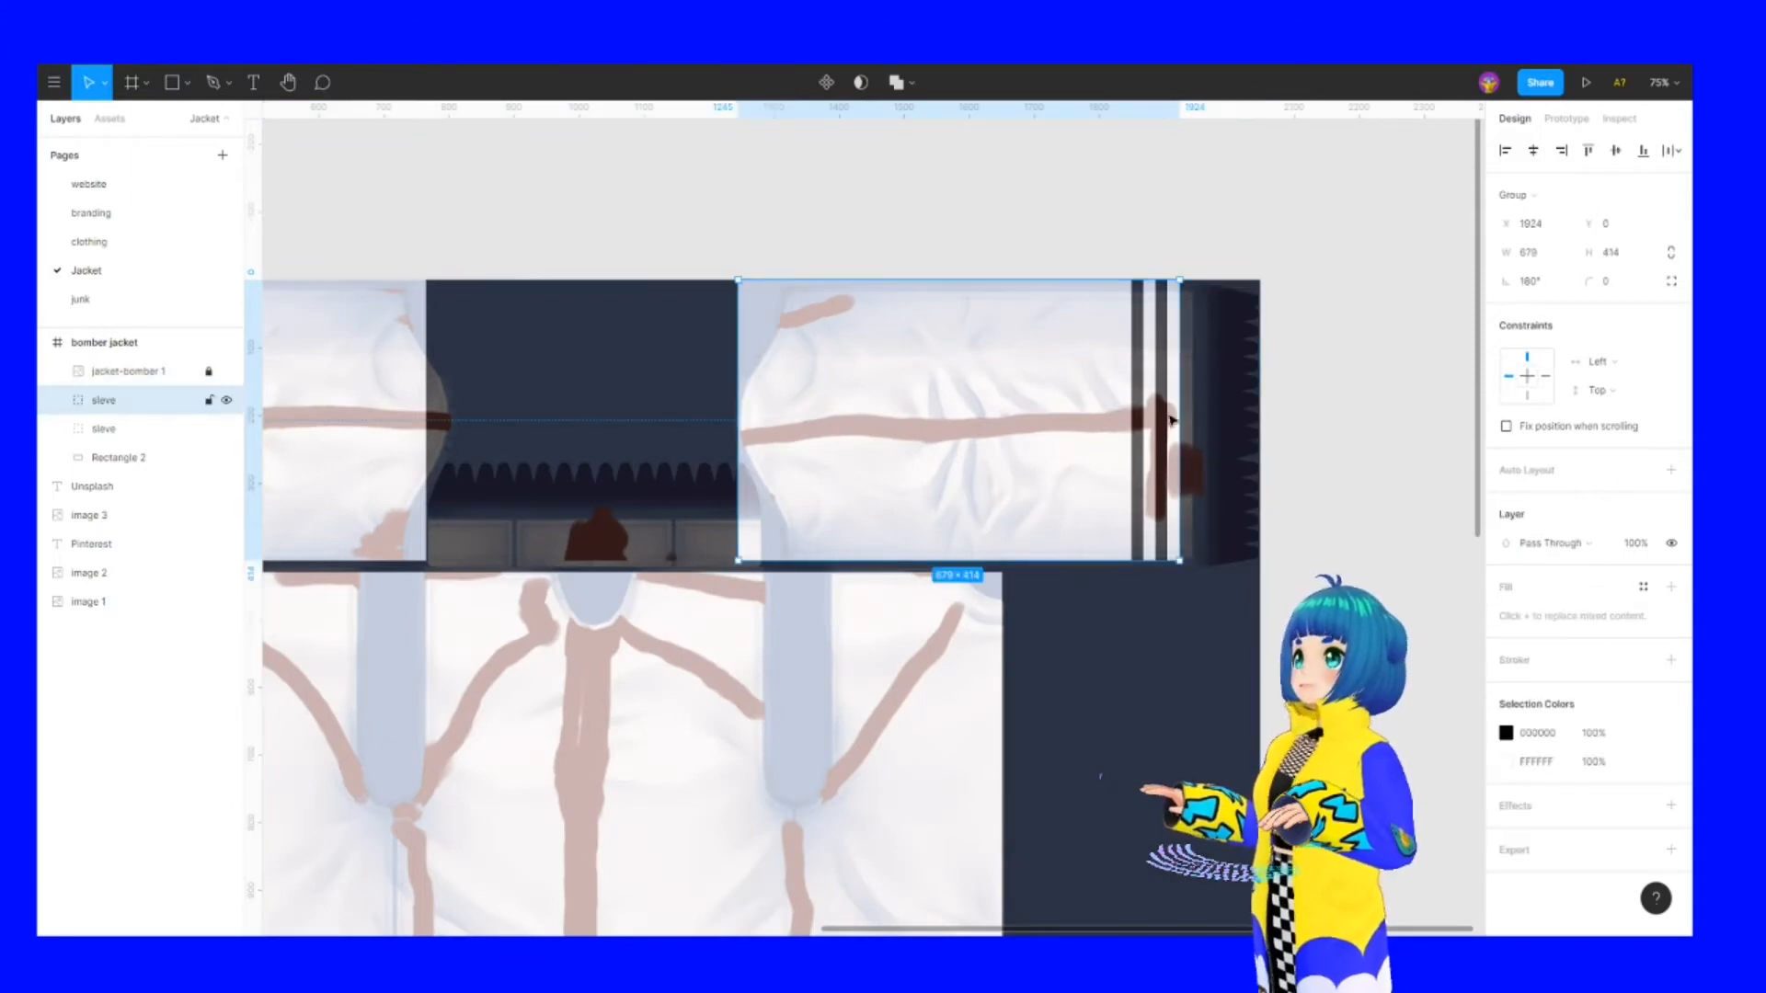
left_click_drag(1172, 411, 1197, 424)
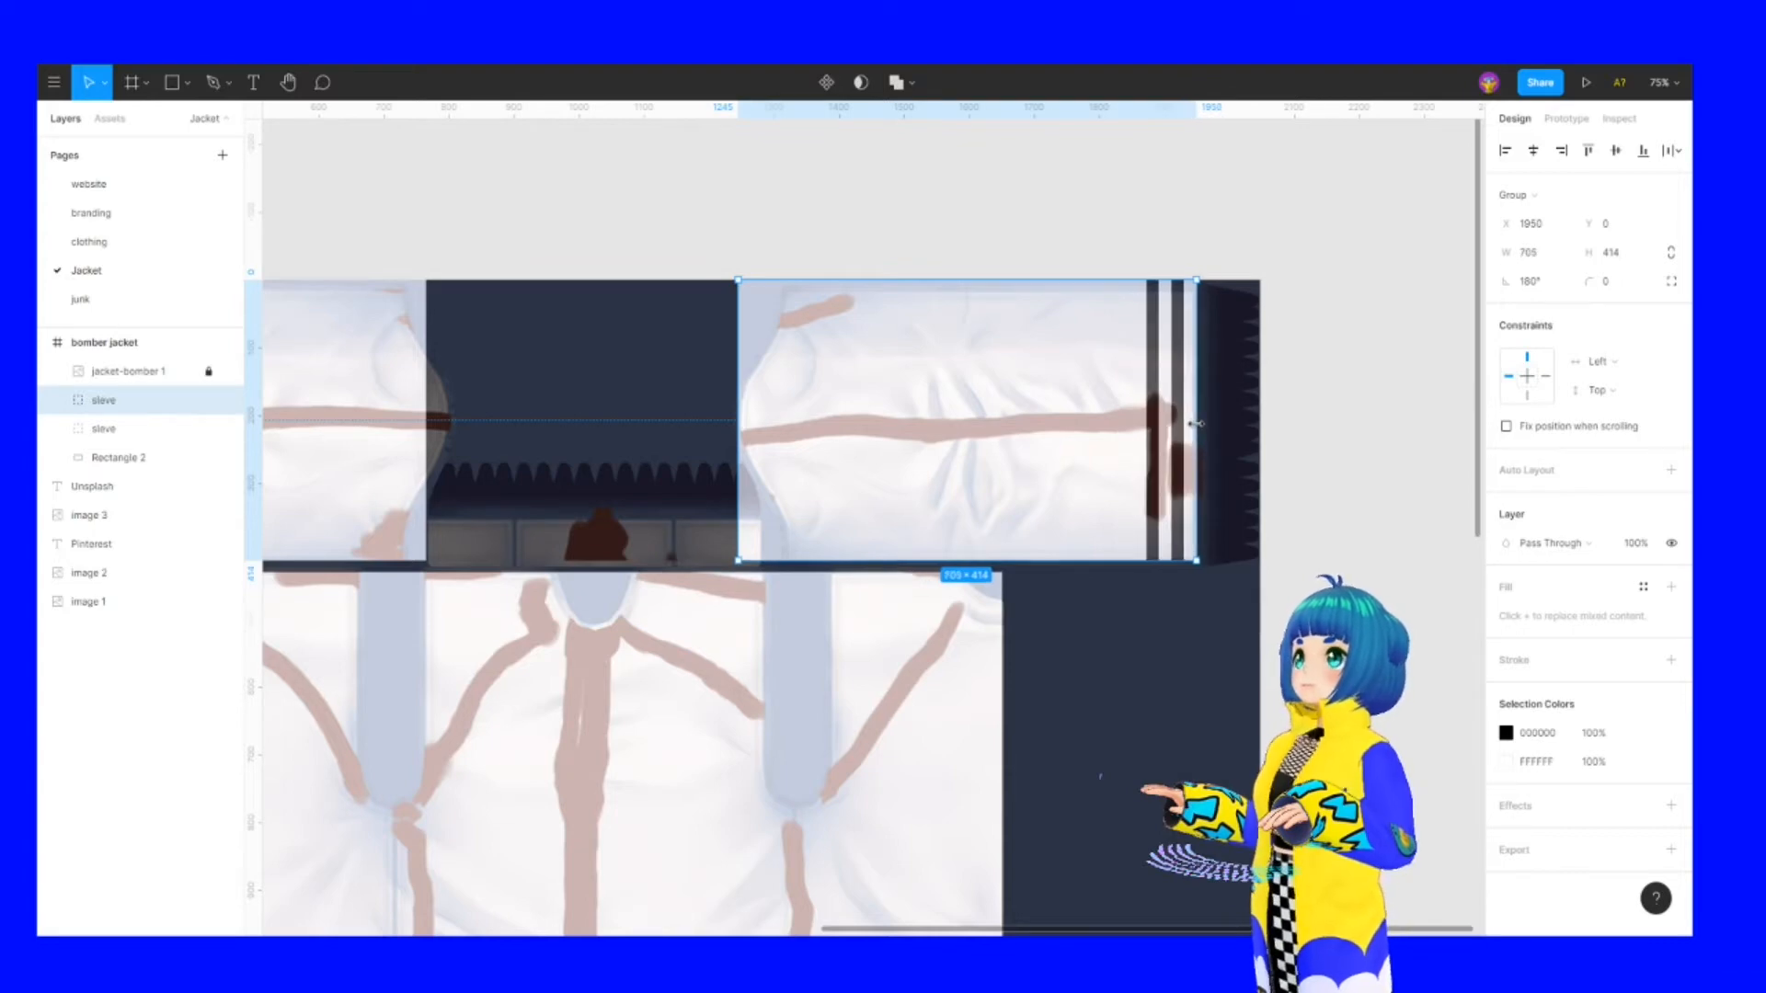
key("ctrl+z")
key("Escape")
Widen only the white rectangle inside the flipped sleeve group to 696, and shift its two black stripes about 20 toward the cuff
double_click(1012, 410)
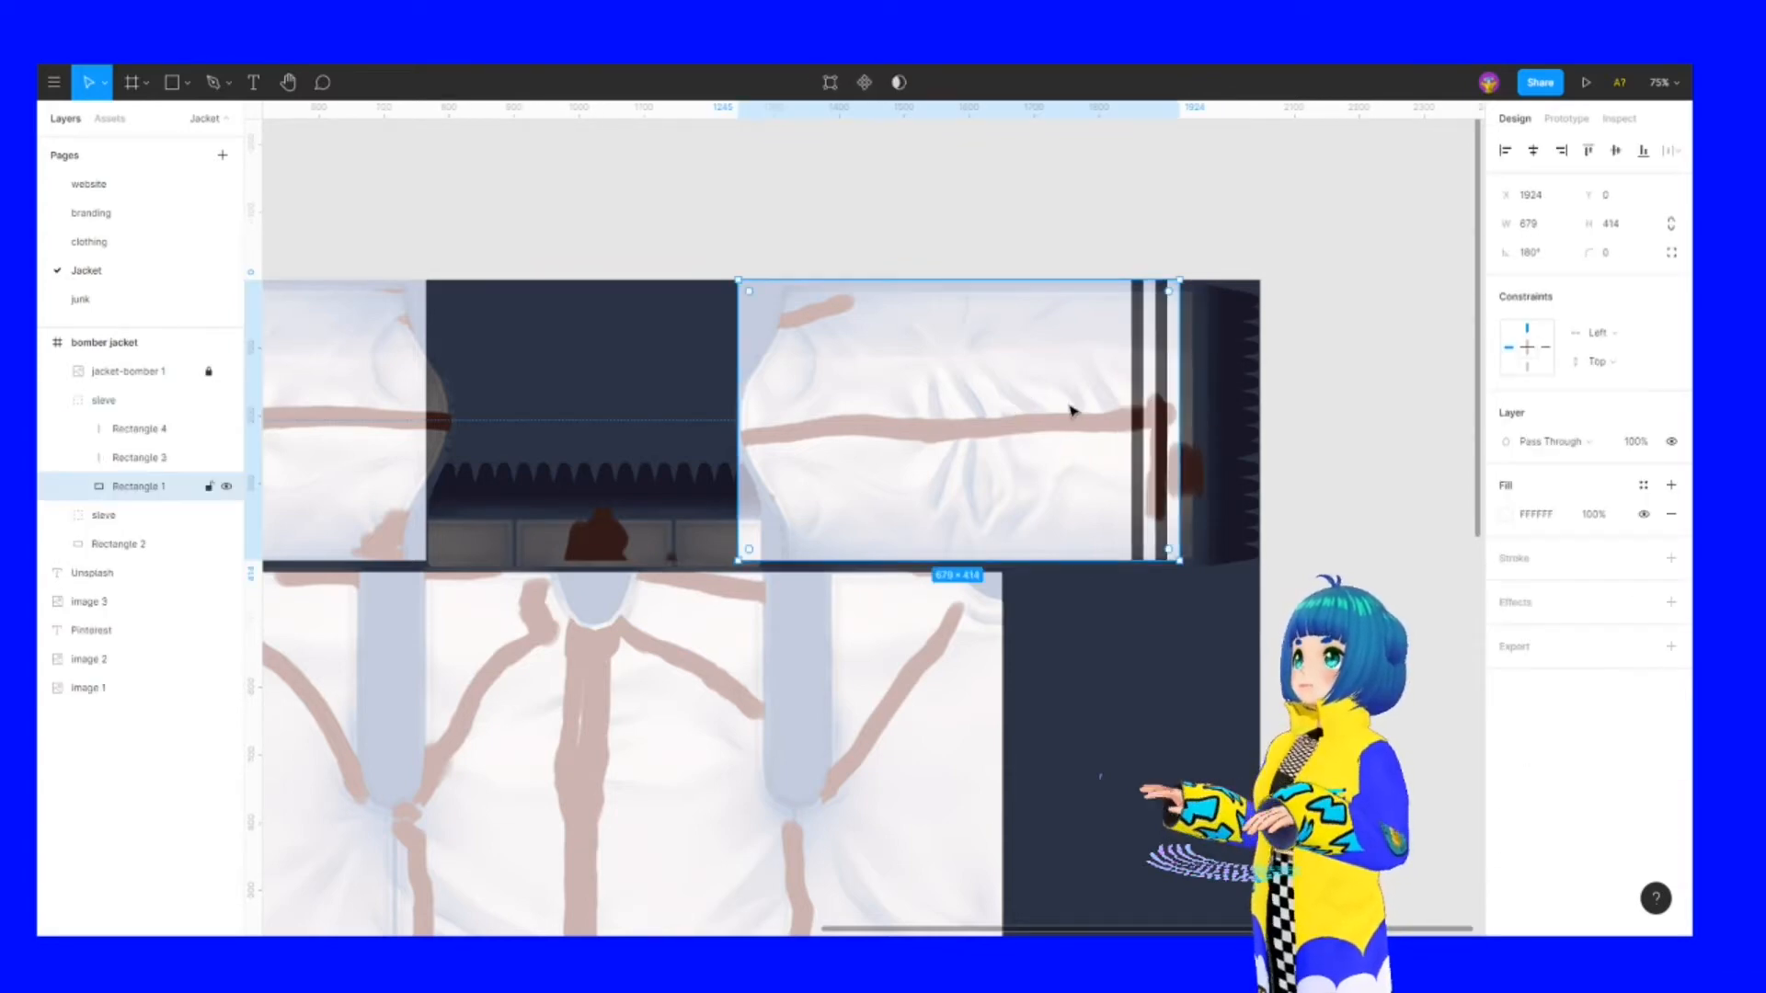
left_click_drag(1178, 408, 1185, 408)
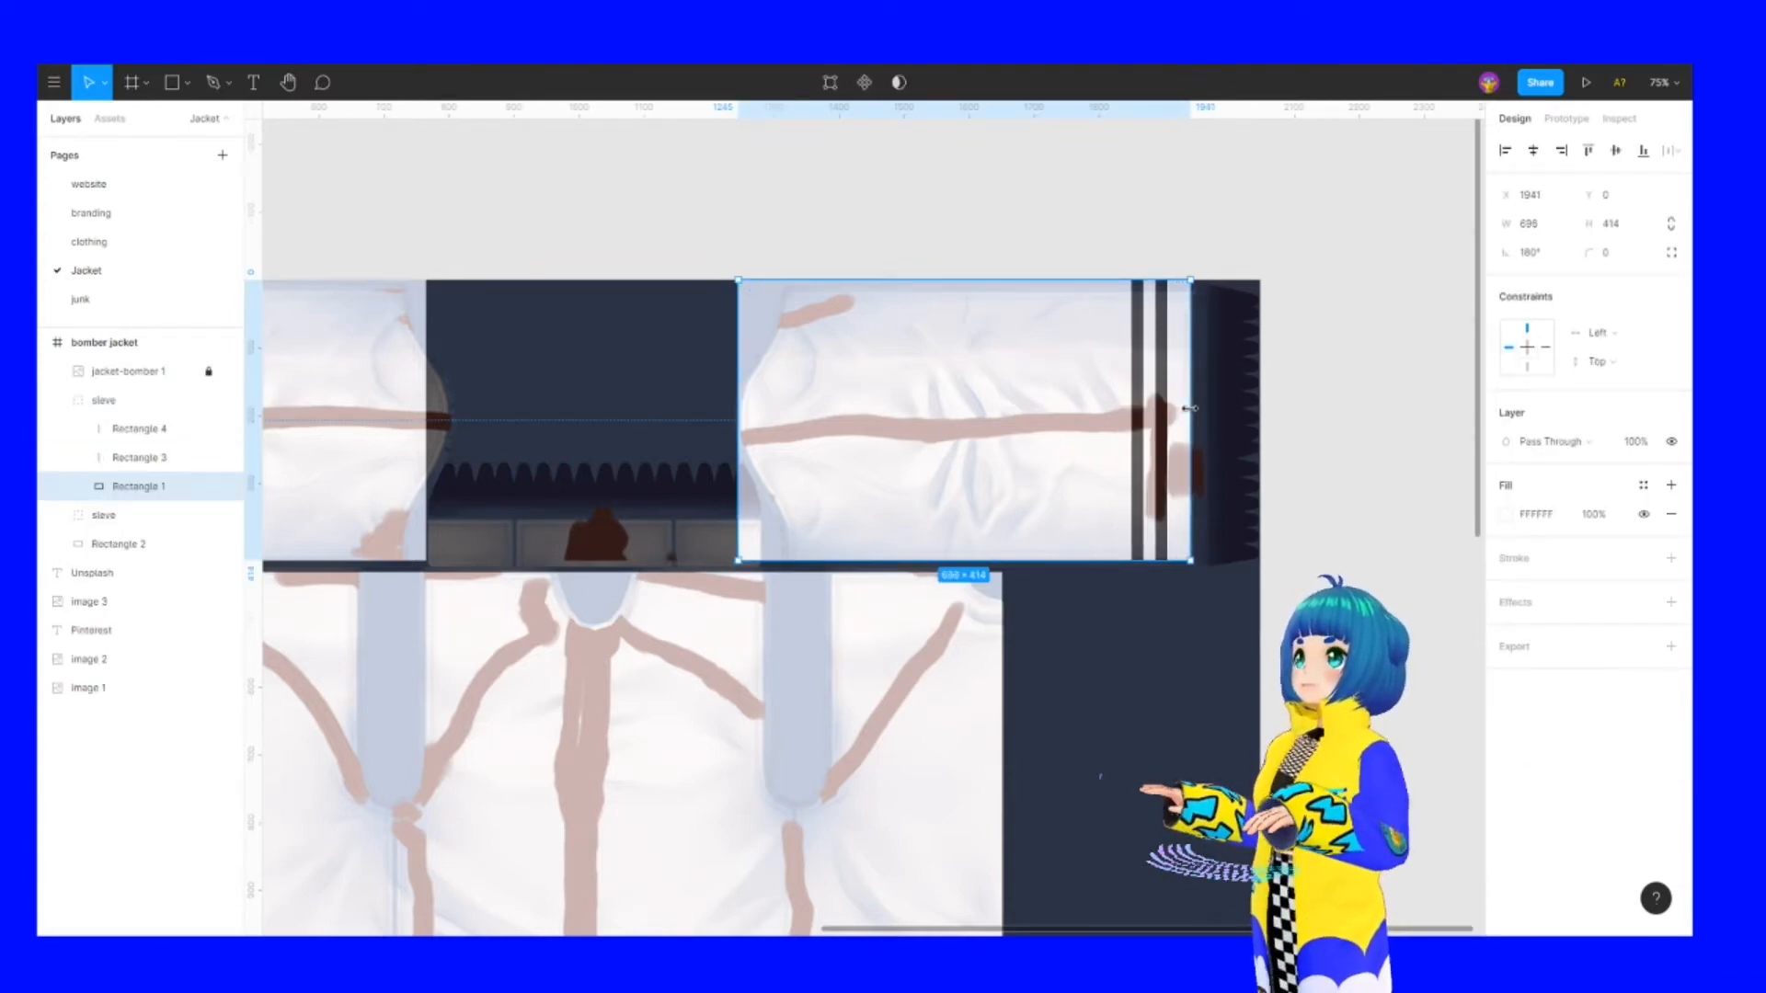
left_click(1138, 418)
left_click(1161, 425, "shift")
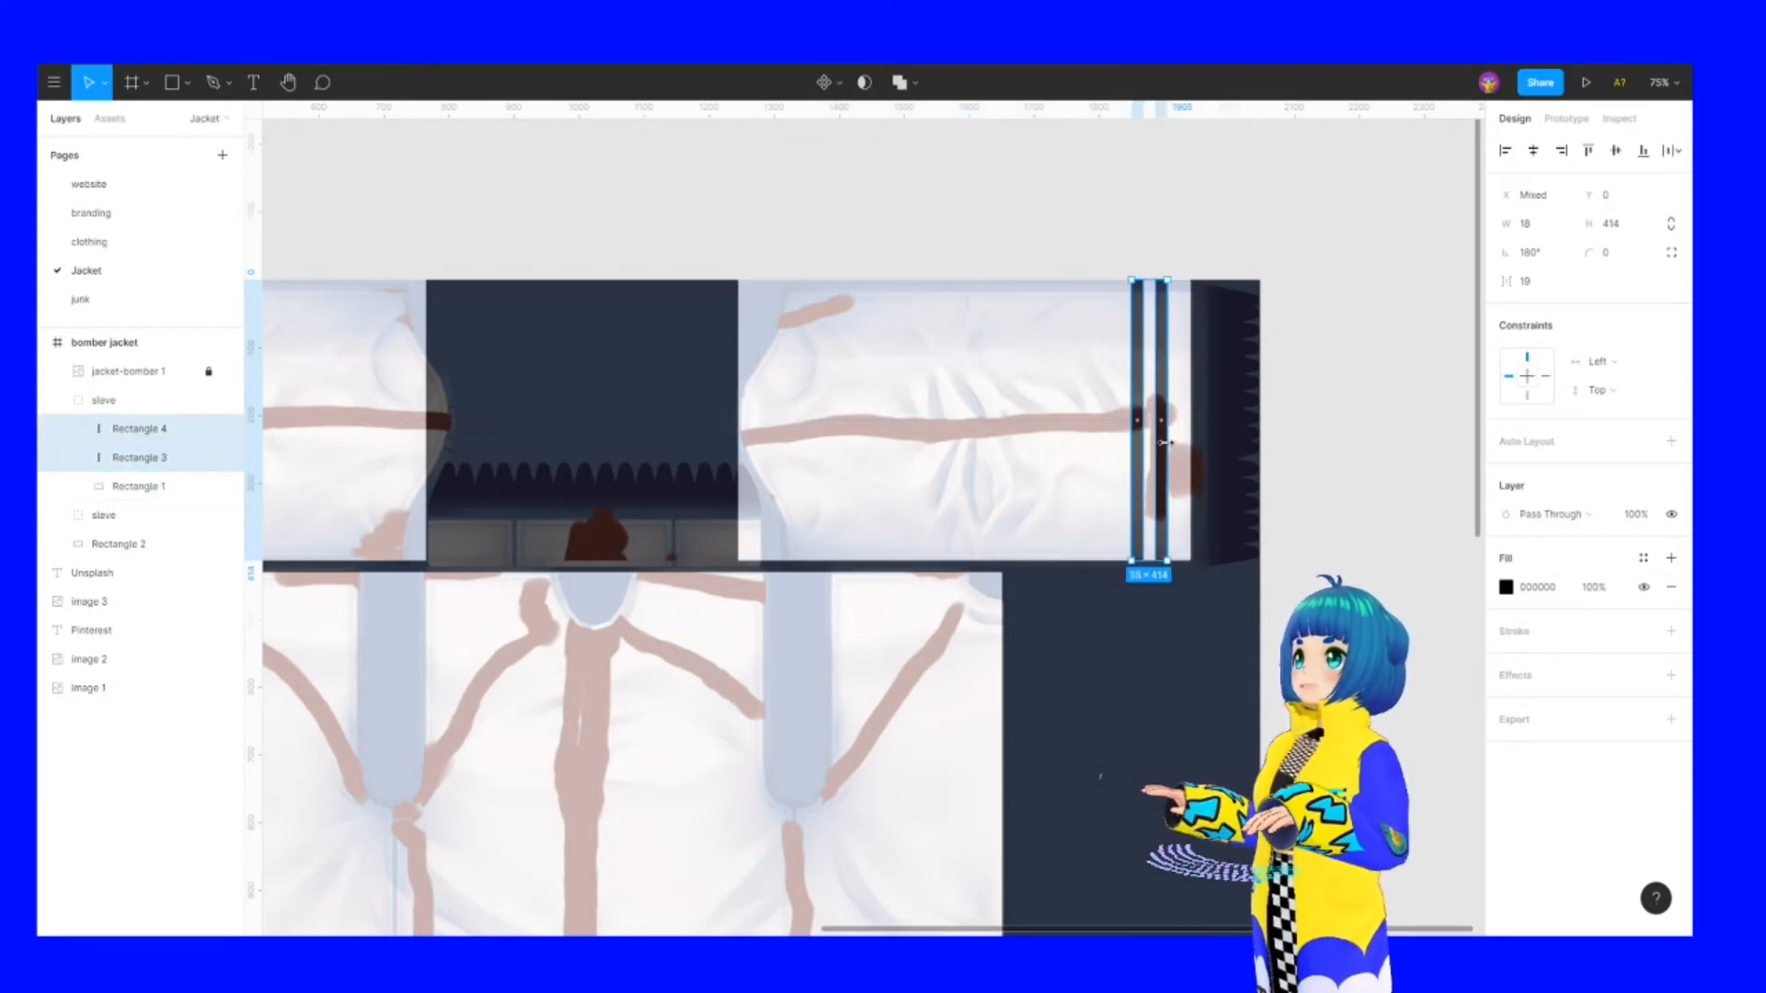
left_click_drag(1162, 452, 1175, 452)
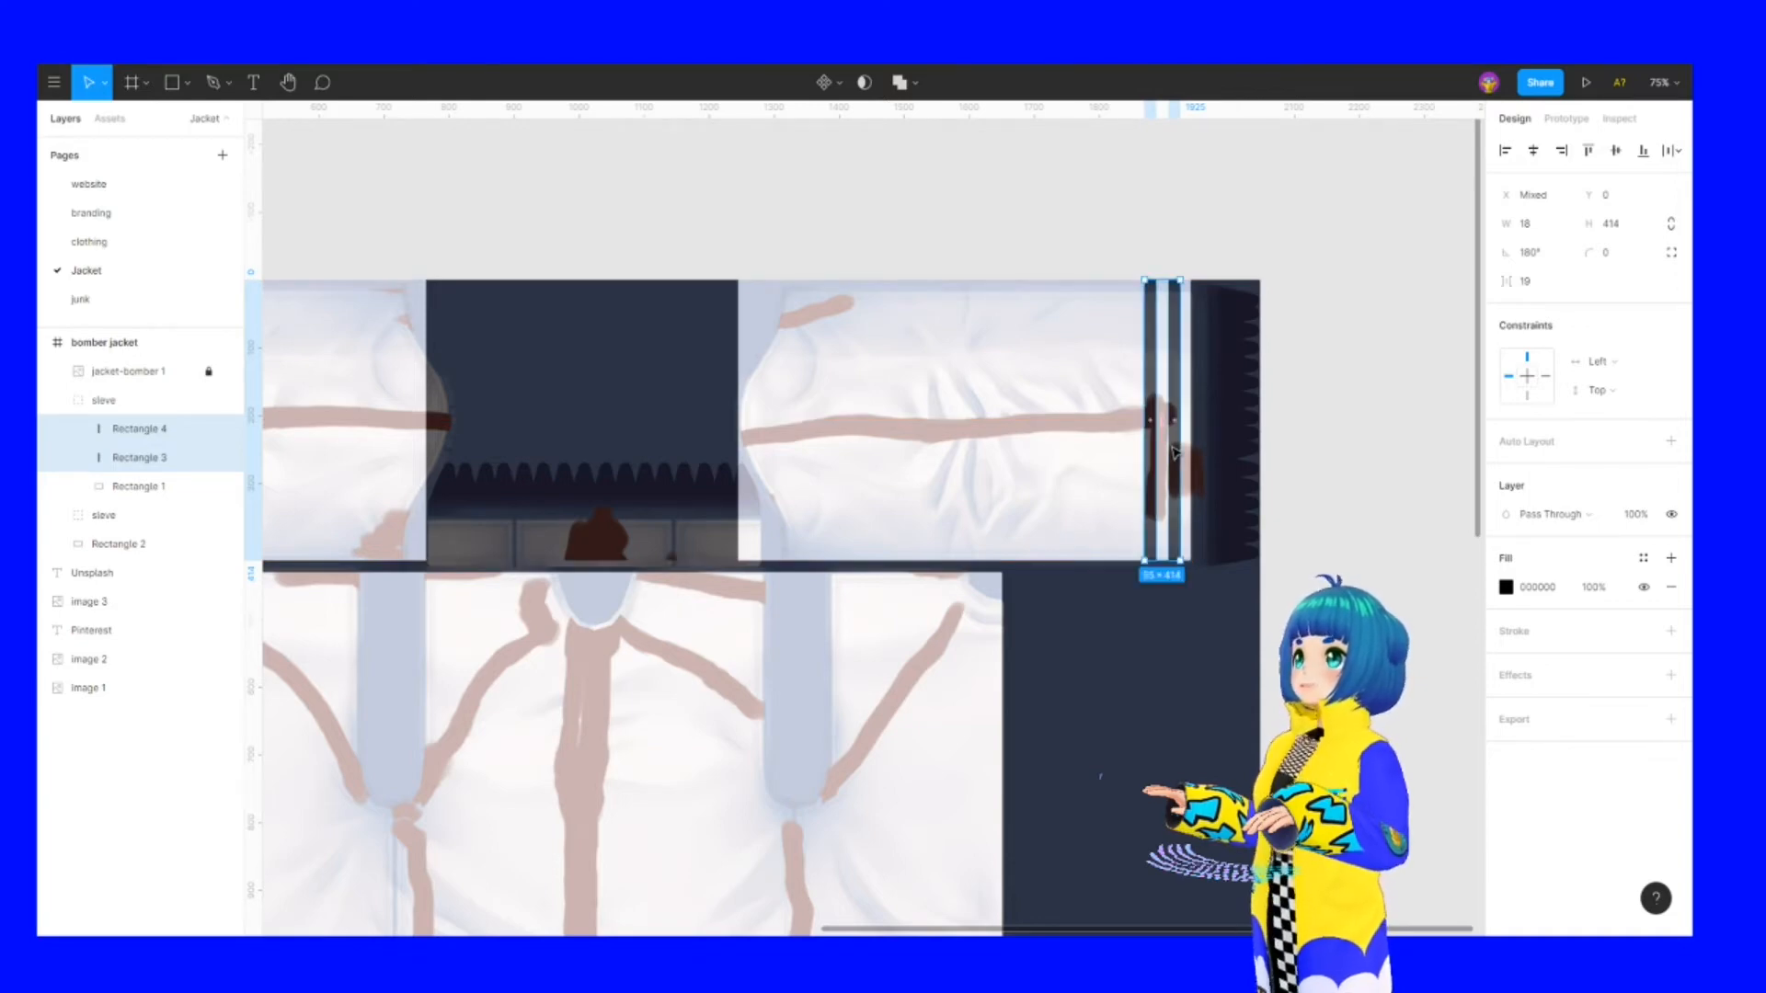
left_click(997, 221)
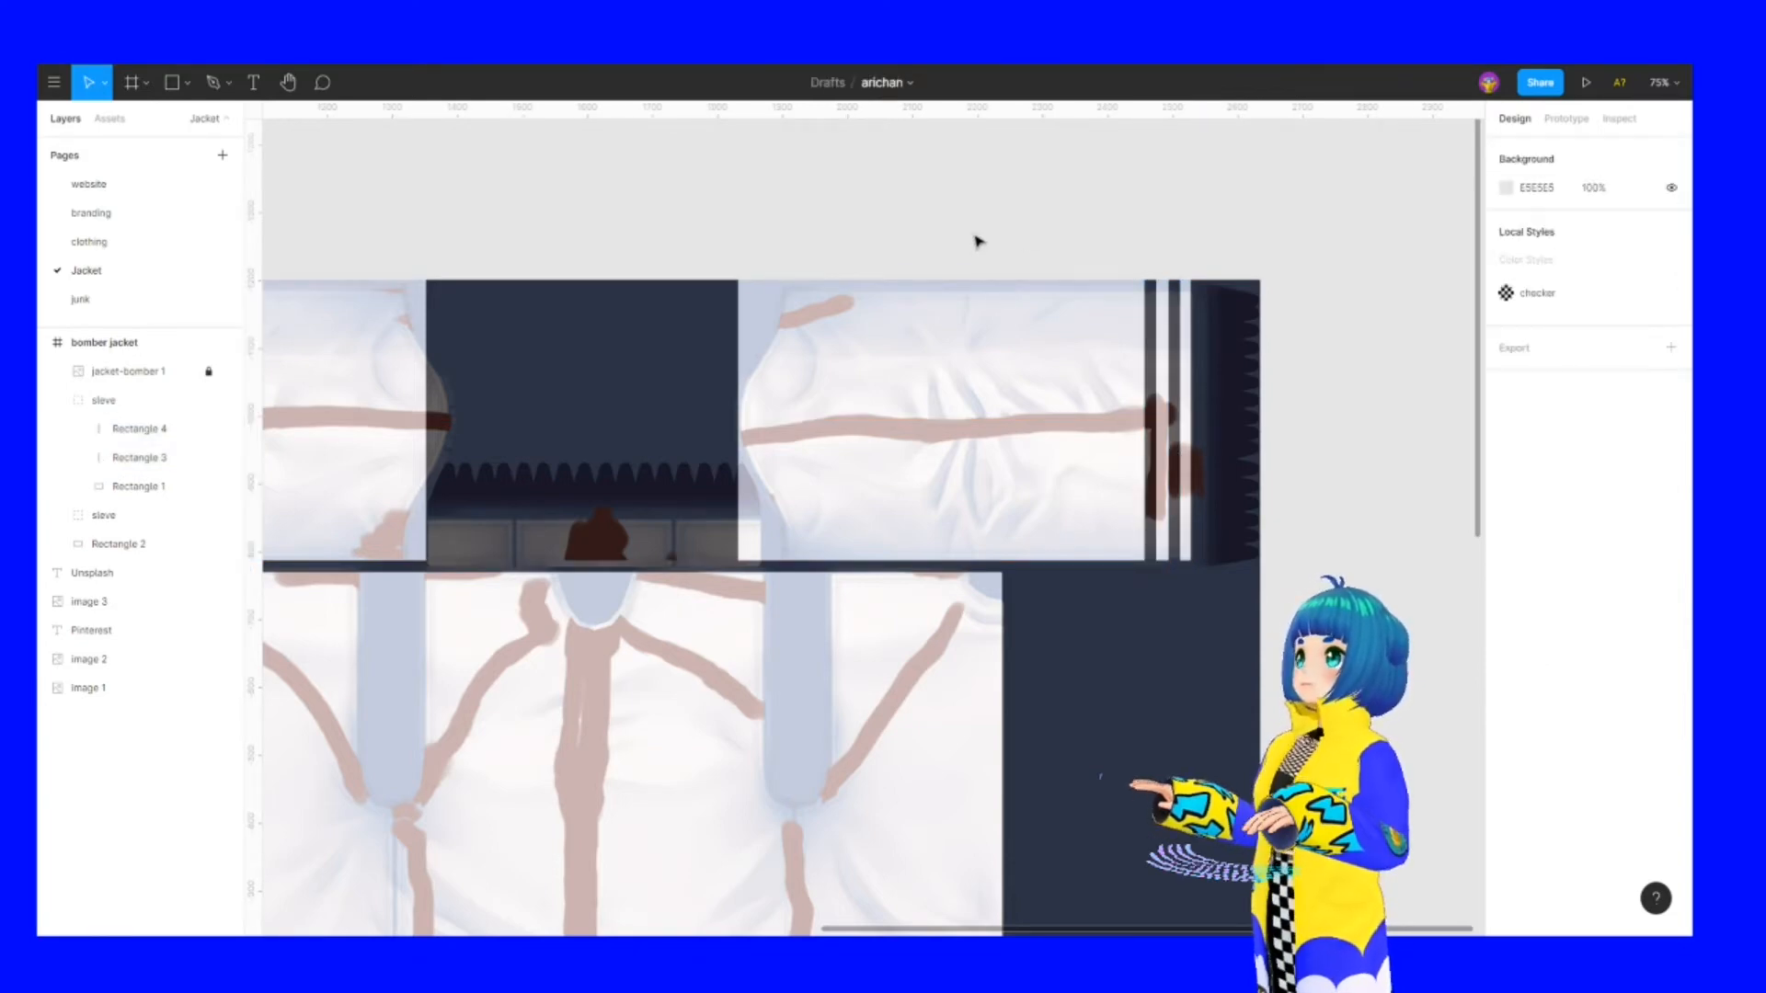
Widen the unflipped sleeve to 720 so it reaches the shoulder end of the guide
scroll(735, 184, "left", 5)
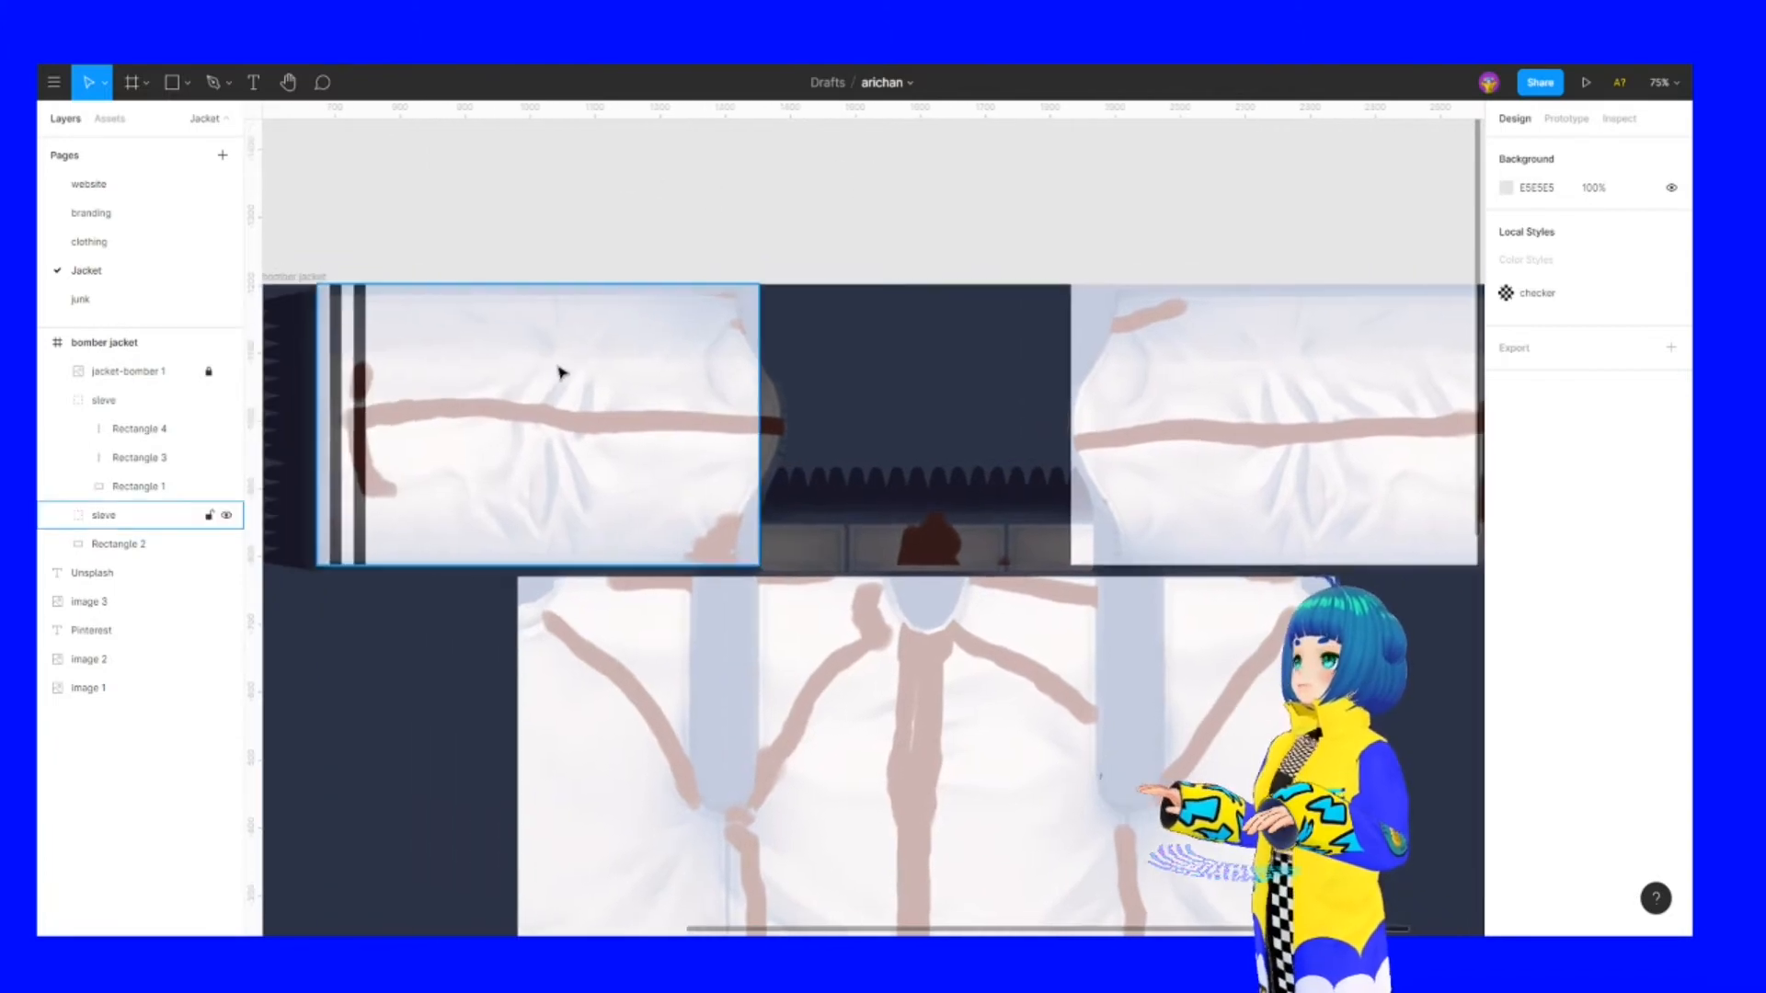
left_click(727, 406)
left_click_drag(759, 414, 784, 416)
left_click(894, 246)
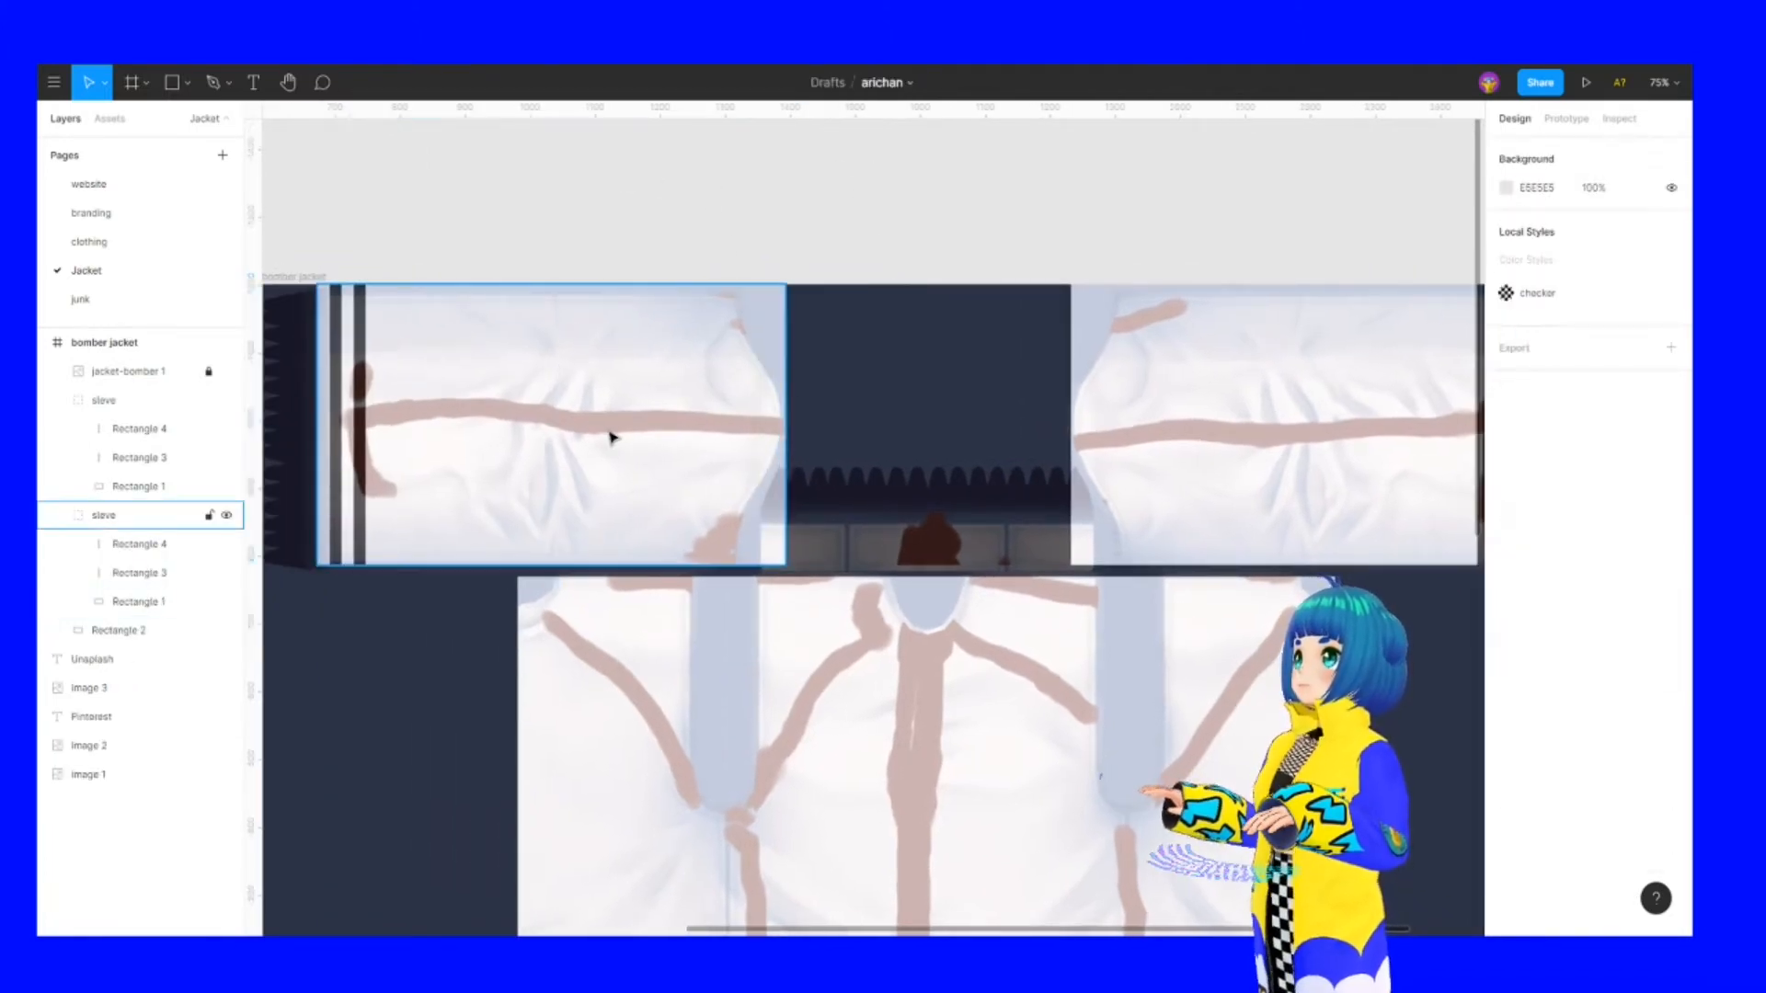
Try stretching the whole unflipped sleeve group into the collar area, and undo the changes to the group
left_click(506, 442)
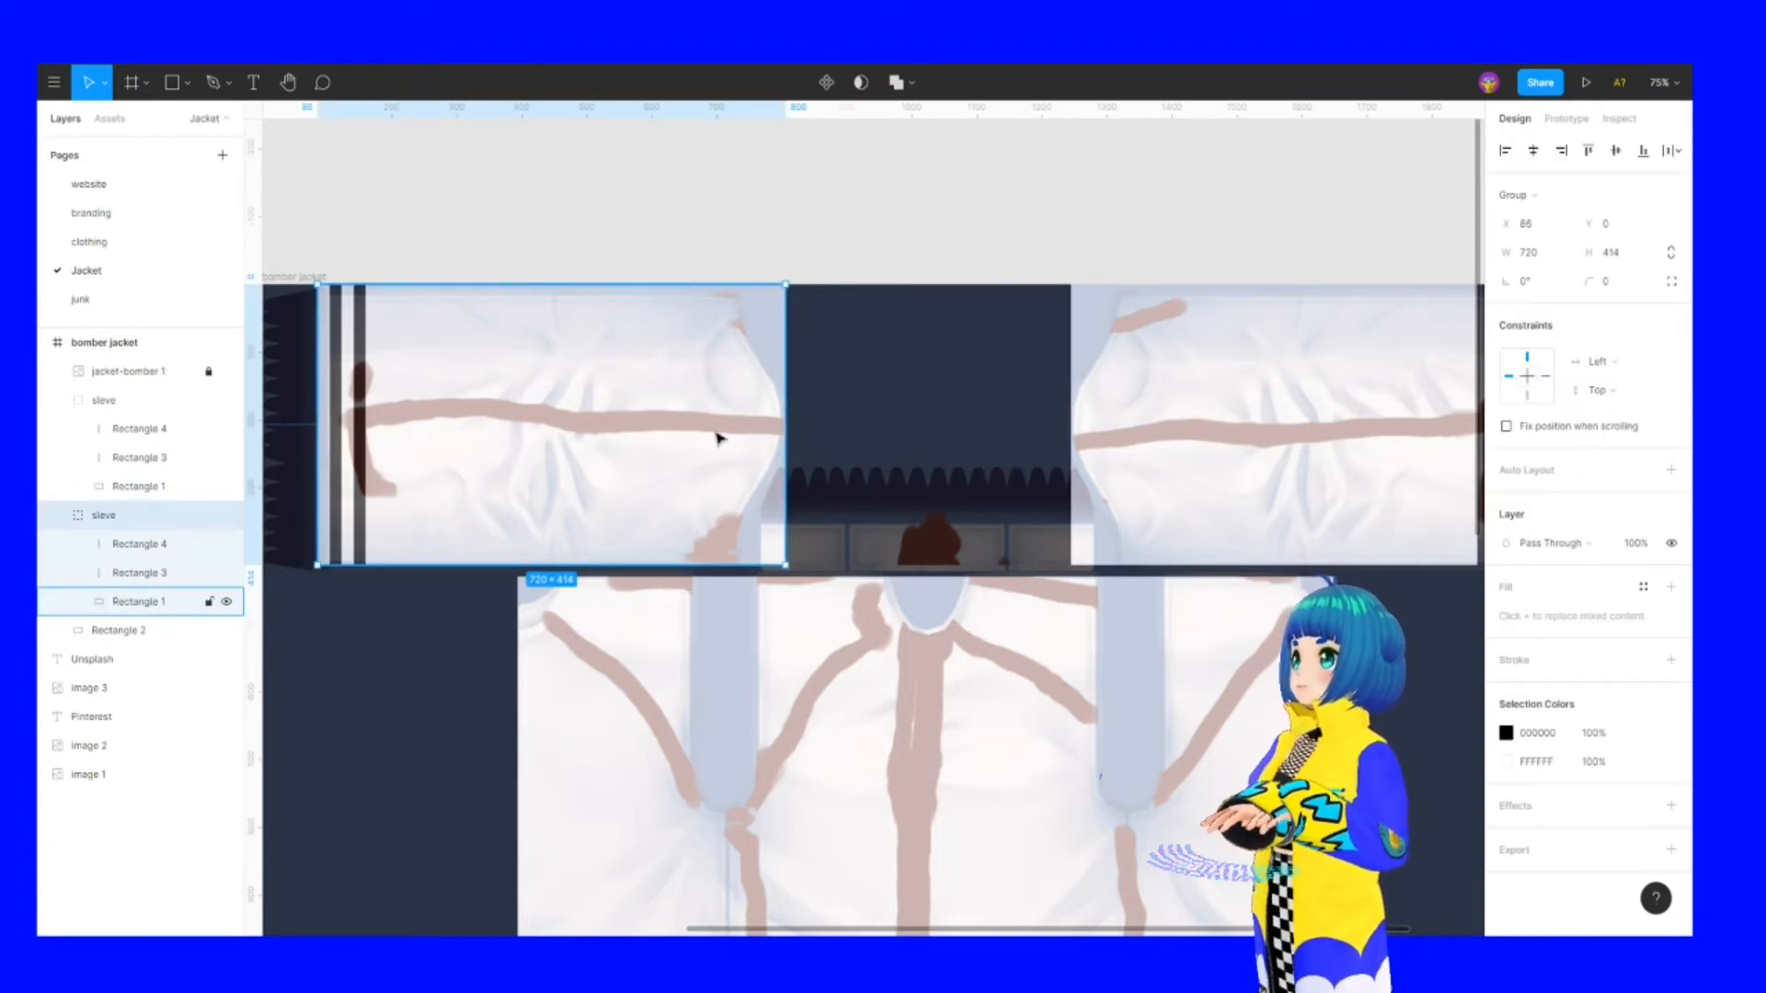
left_click_drag(785, 409, 1016, 414)
key("Delete")
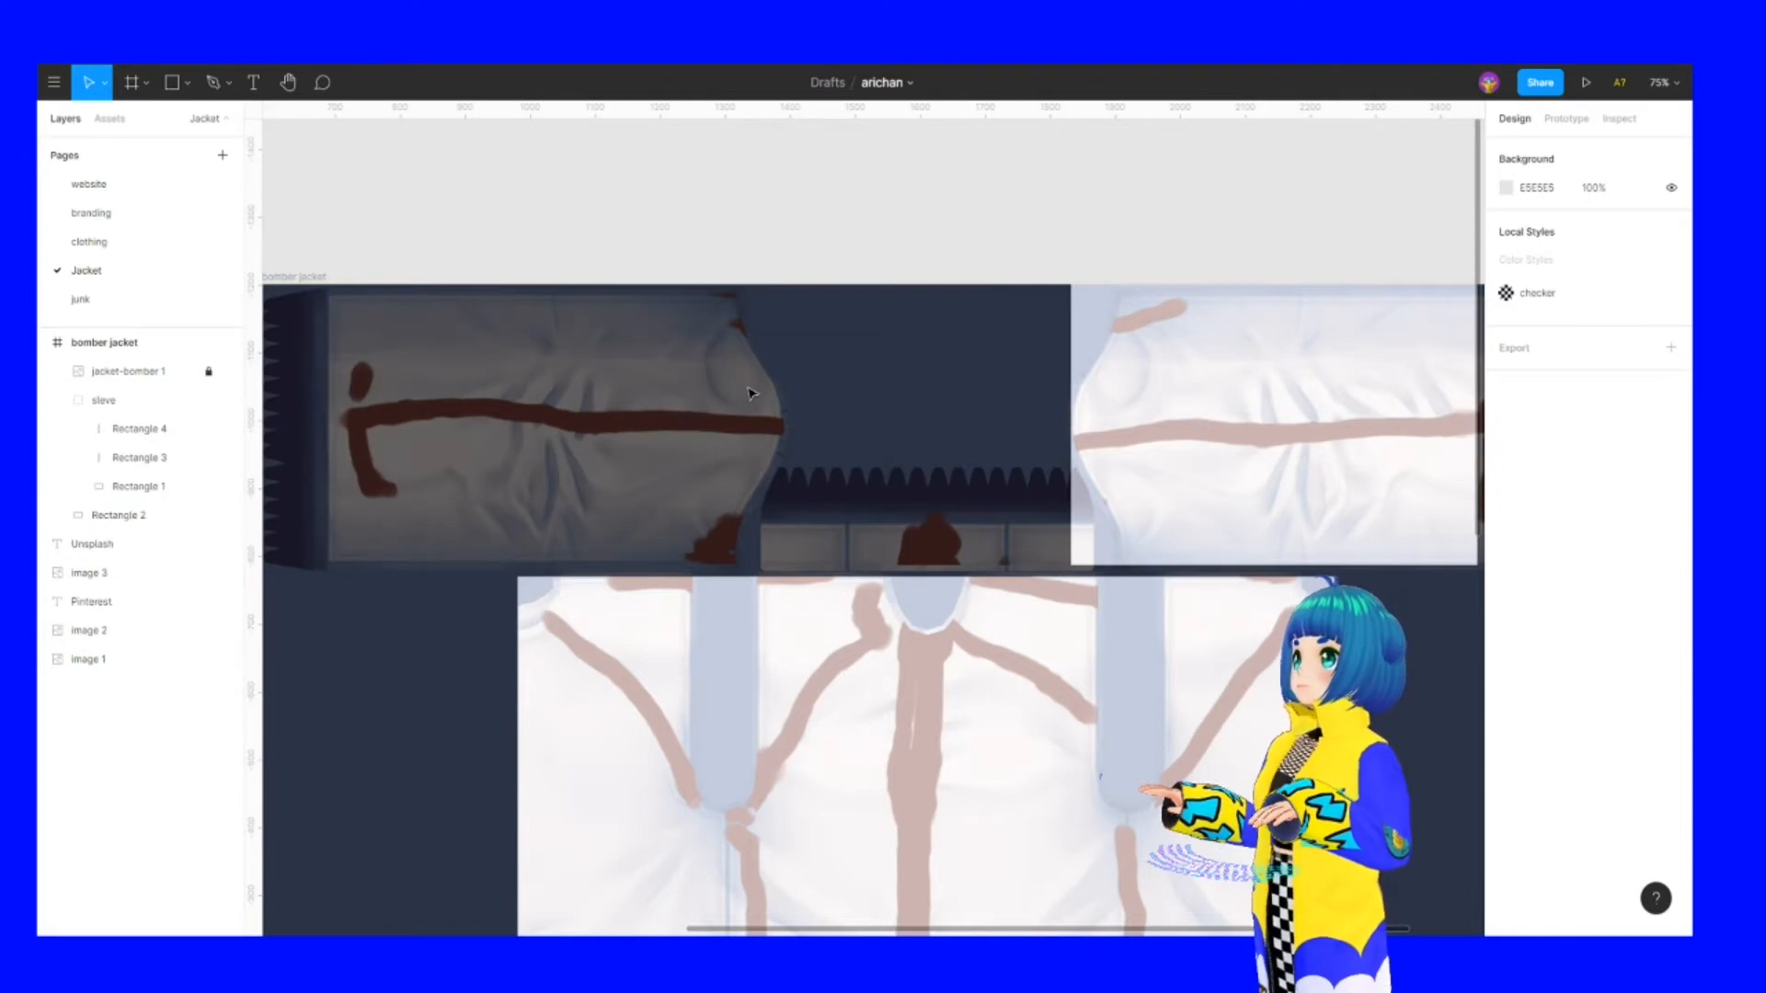
key("ctrl+z")
key("ctrl+z")
Widen only the white rectangle inside the unflipped sleeve group to 1159, and increase its height to 424
left_click(769, 414)
double_click(708, 424)
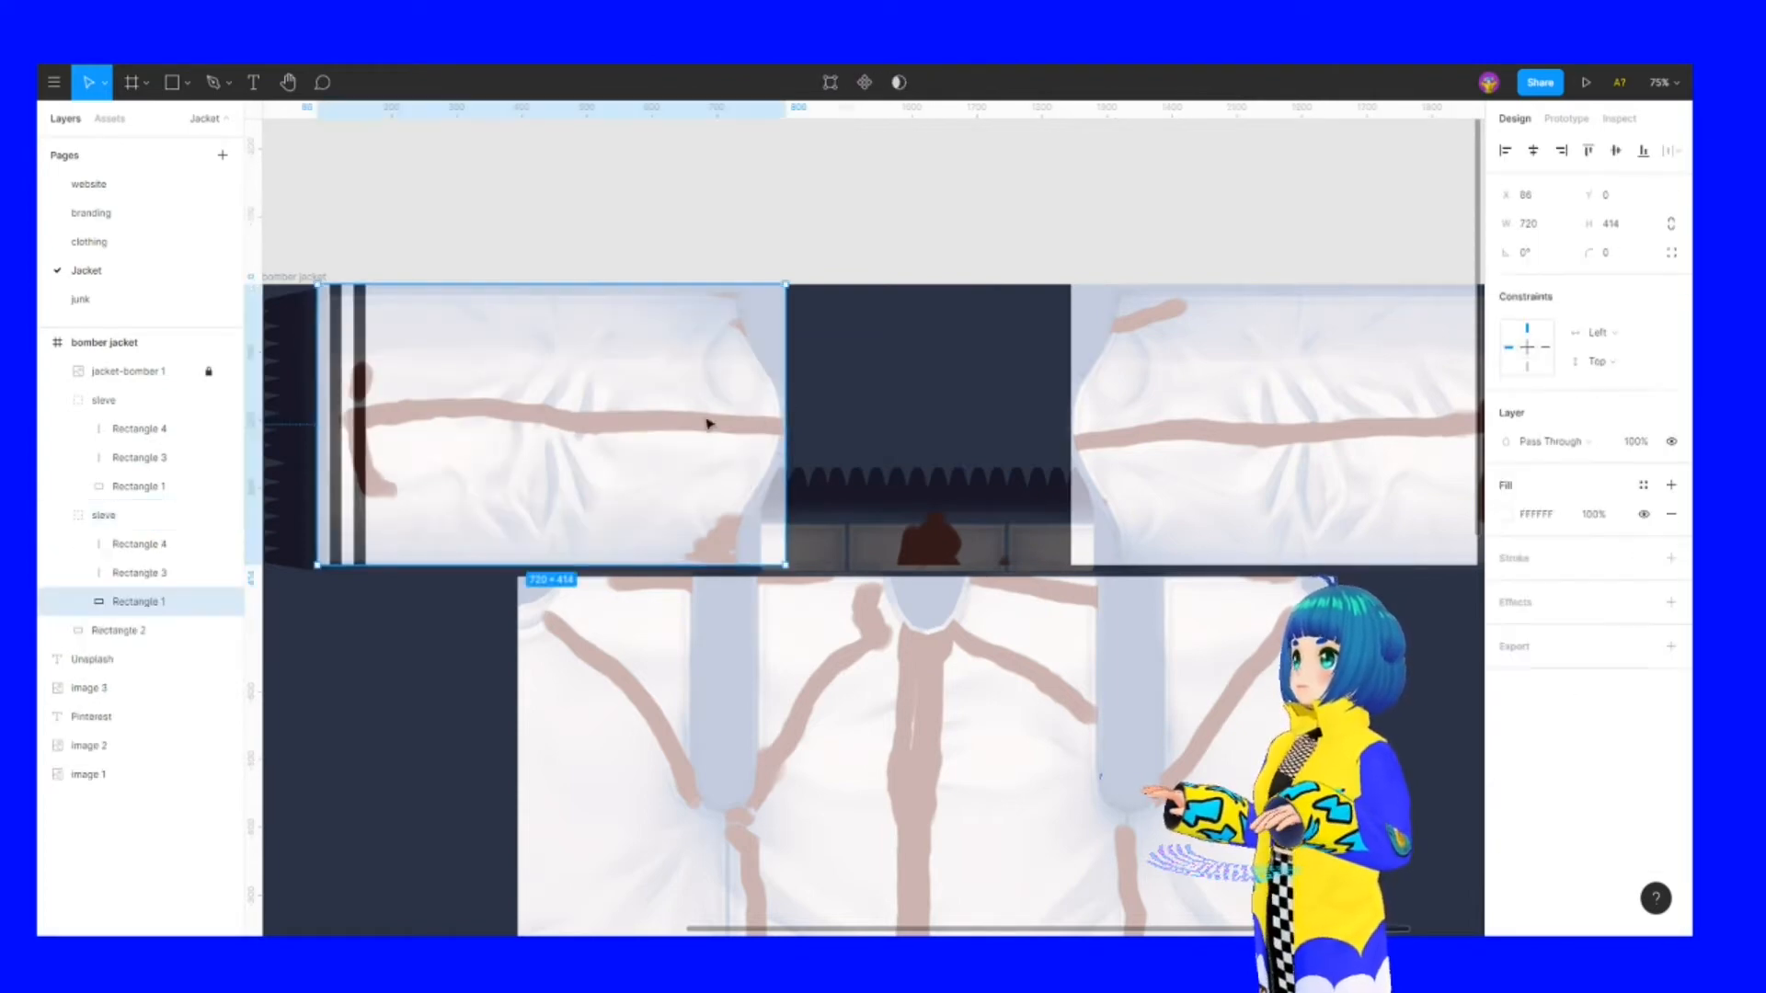
left_click_drag(784, 418, 1070, 428)
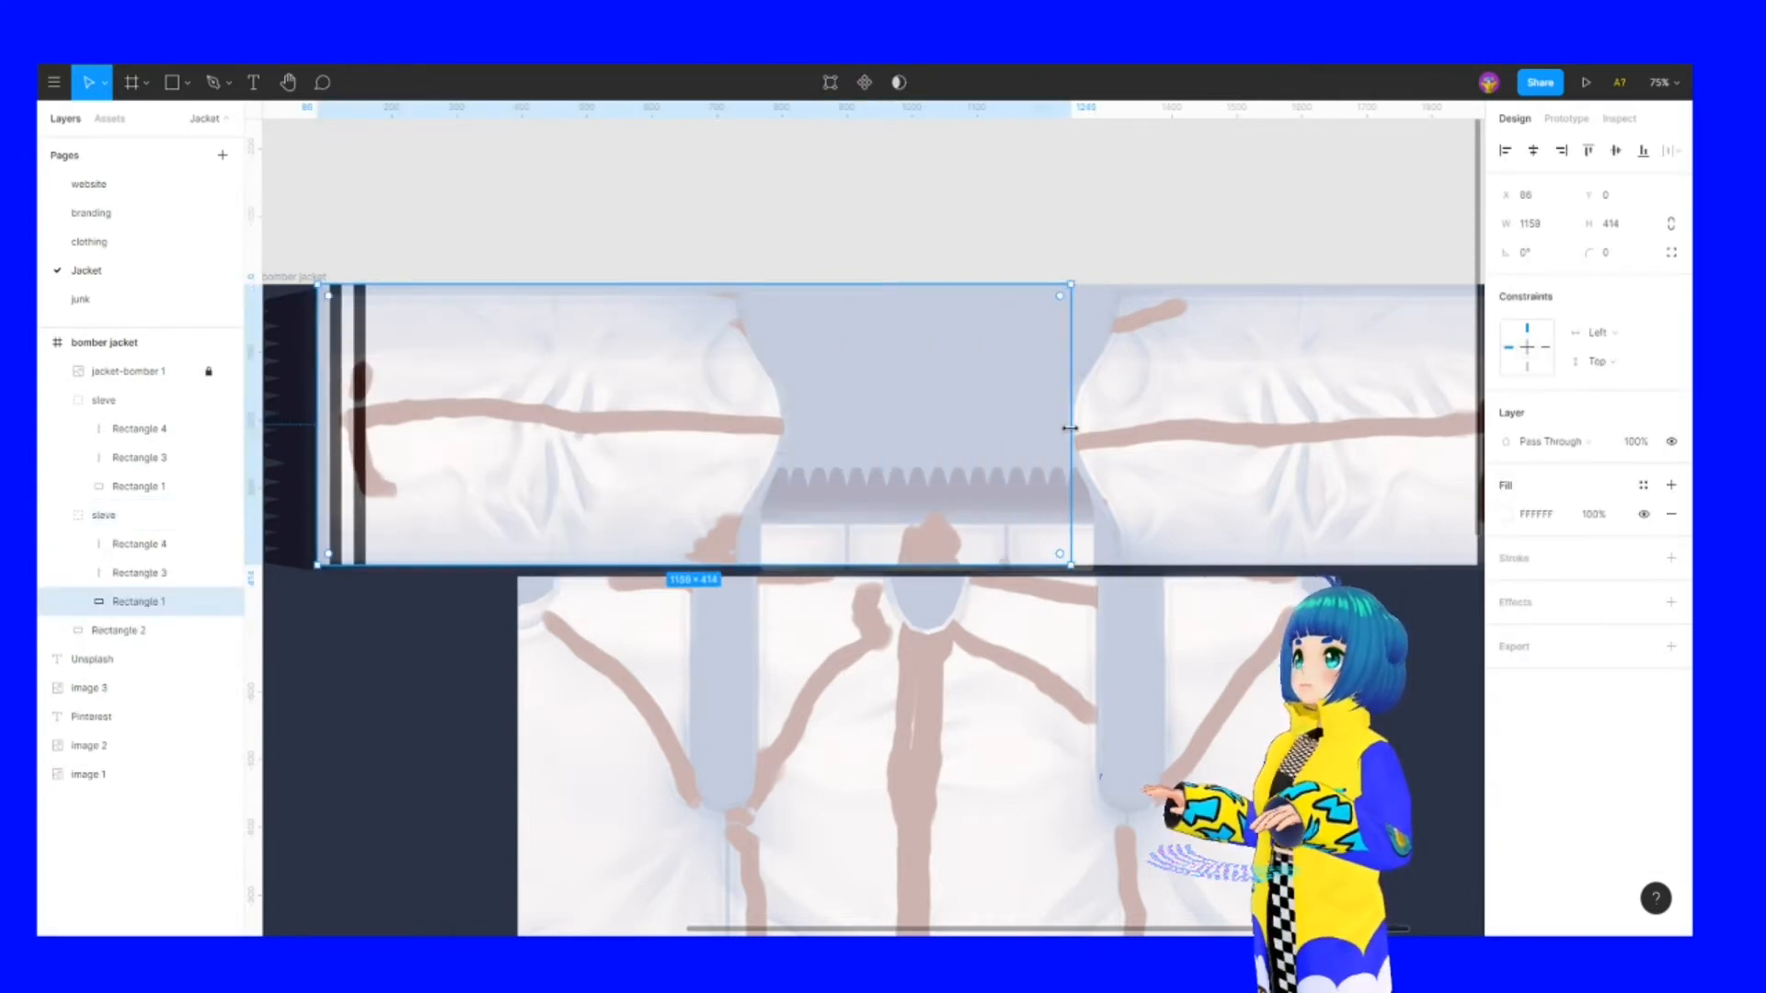
left_click_drag(638, 570, 636, 570)
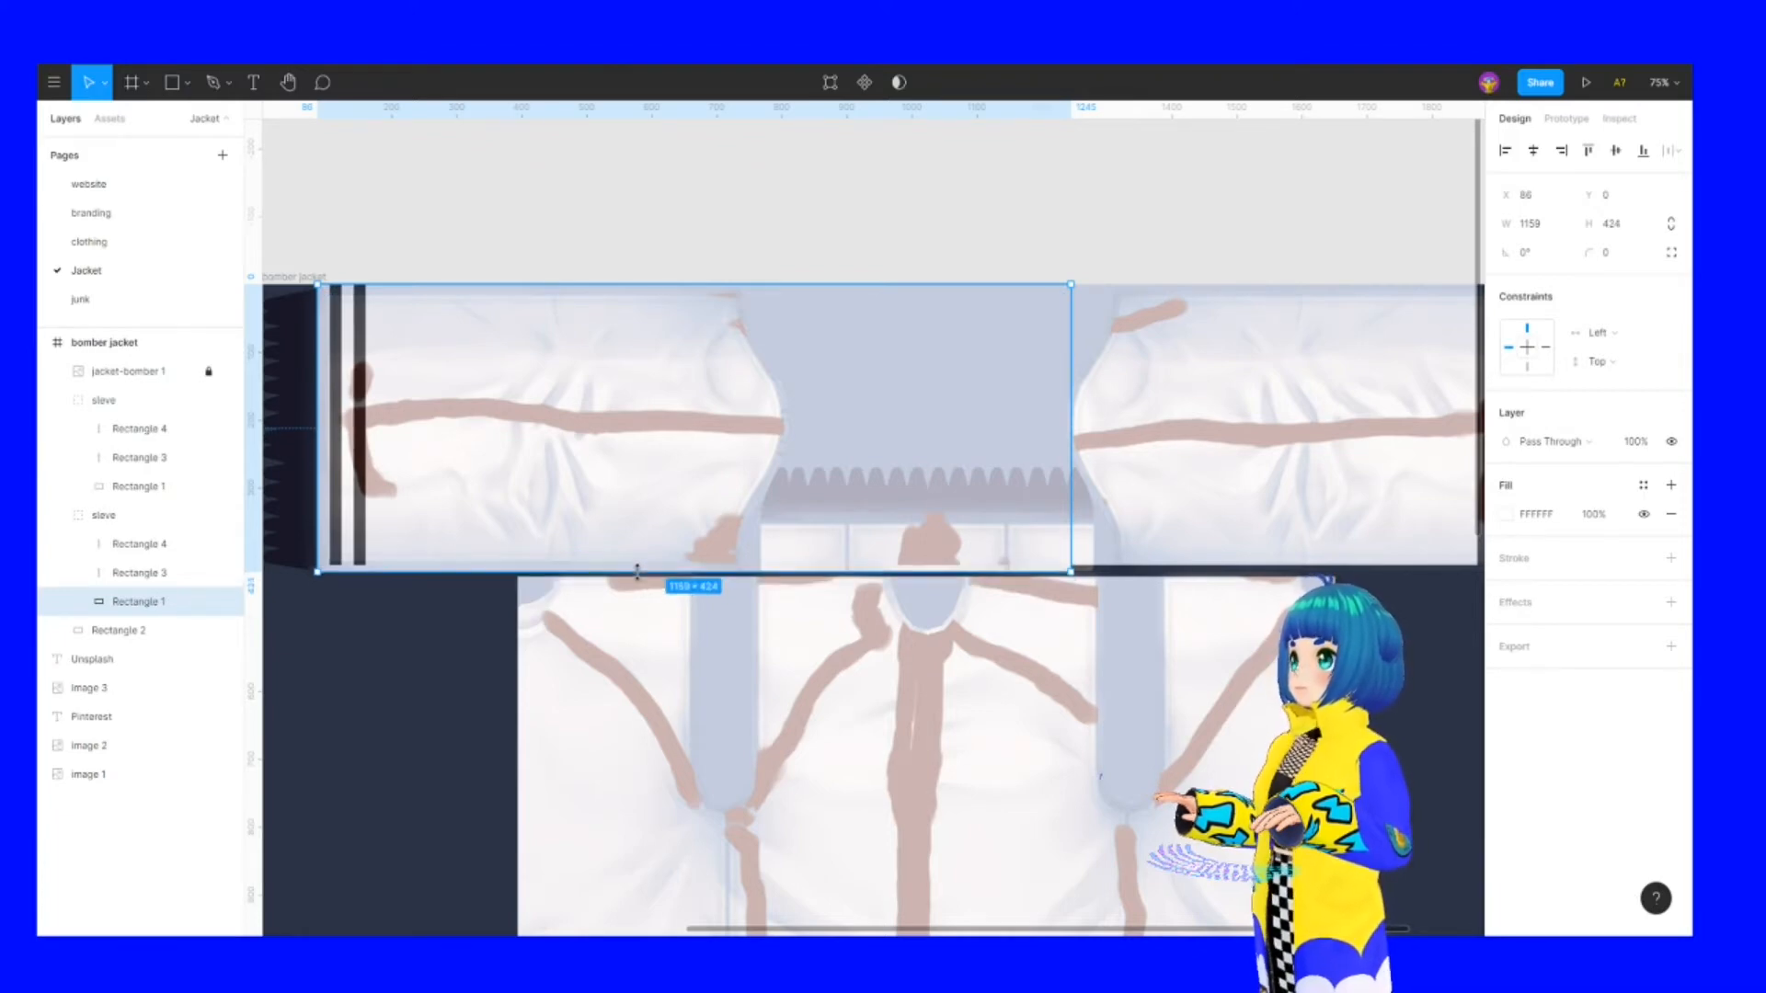
left_click(703, 260)
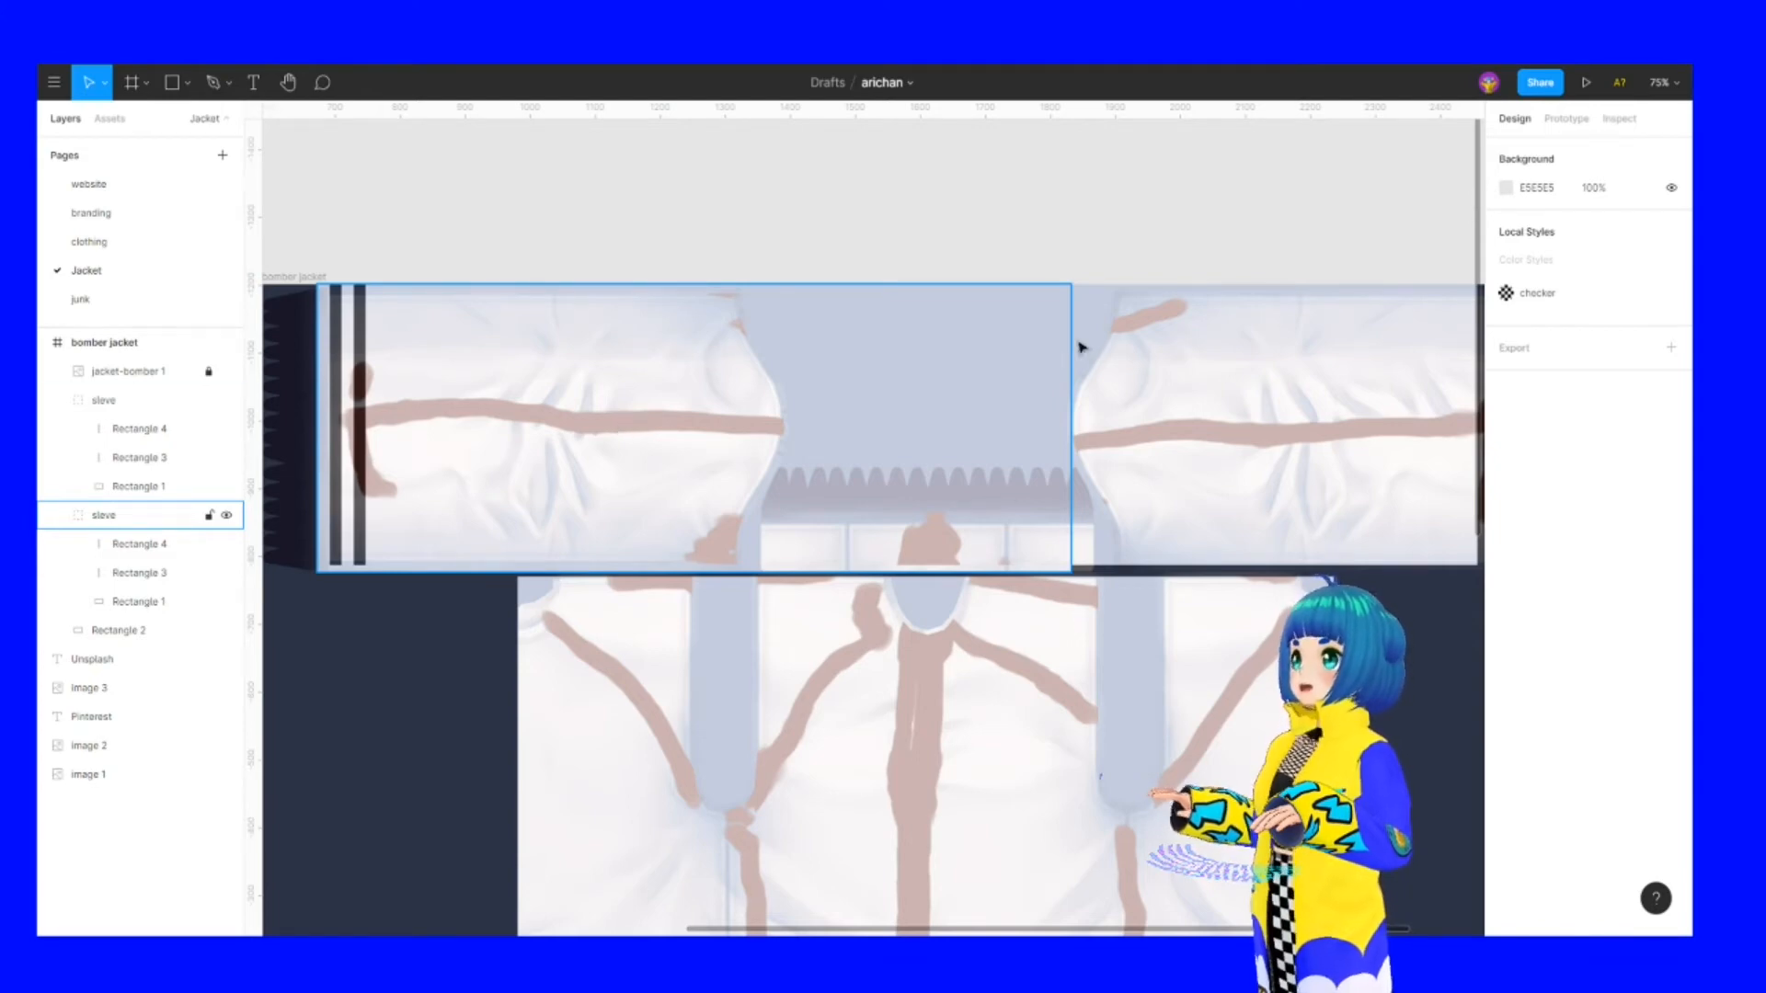
Narrow the whole unflipped sleeve group to 897 so it ends partway across the collar guide
scroll(919, 220, "right", 5)
left_click(763, 405)
left_click_drag(794, 404, 623, 405)
Widen only the white rectangle inside the flipped sleeve group to 870, extending it over its half of the collar guide
left_click(810, 476)
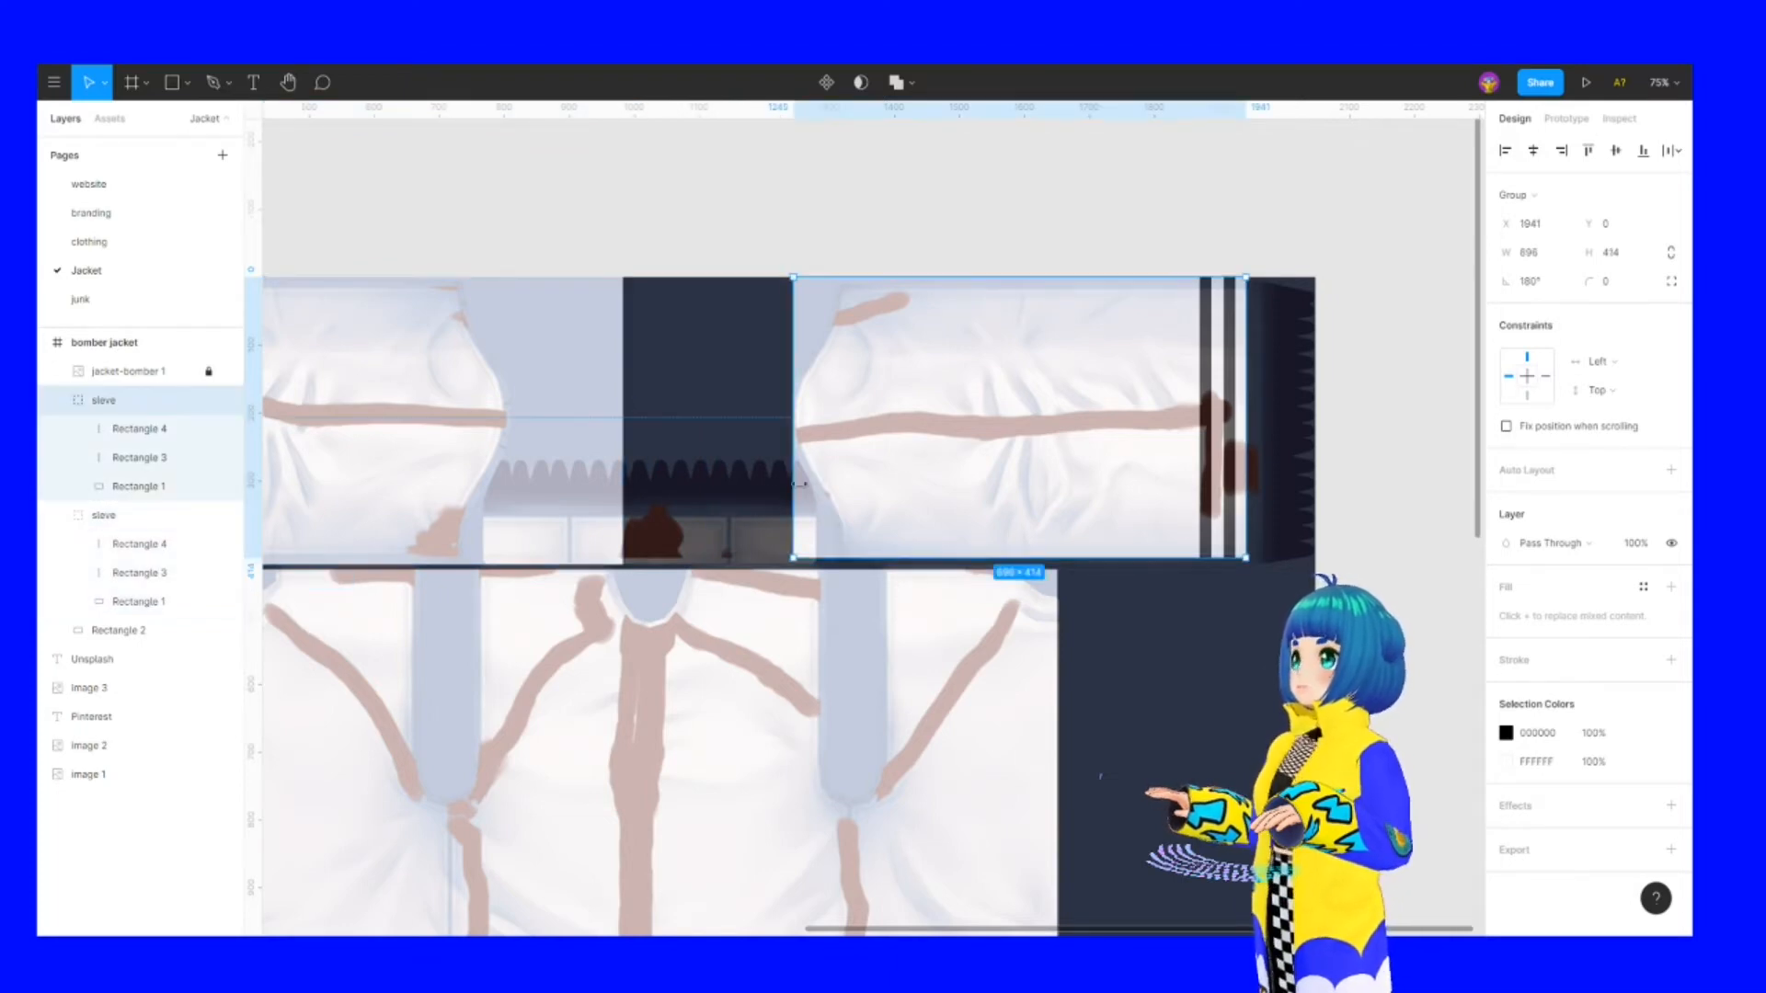
double_click(796, 475)
left_click_drag(794, 474, 679, 474)
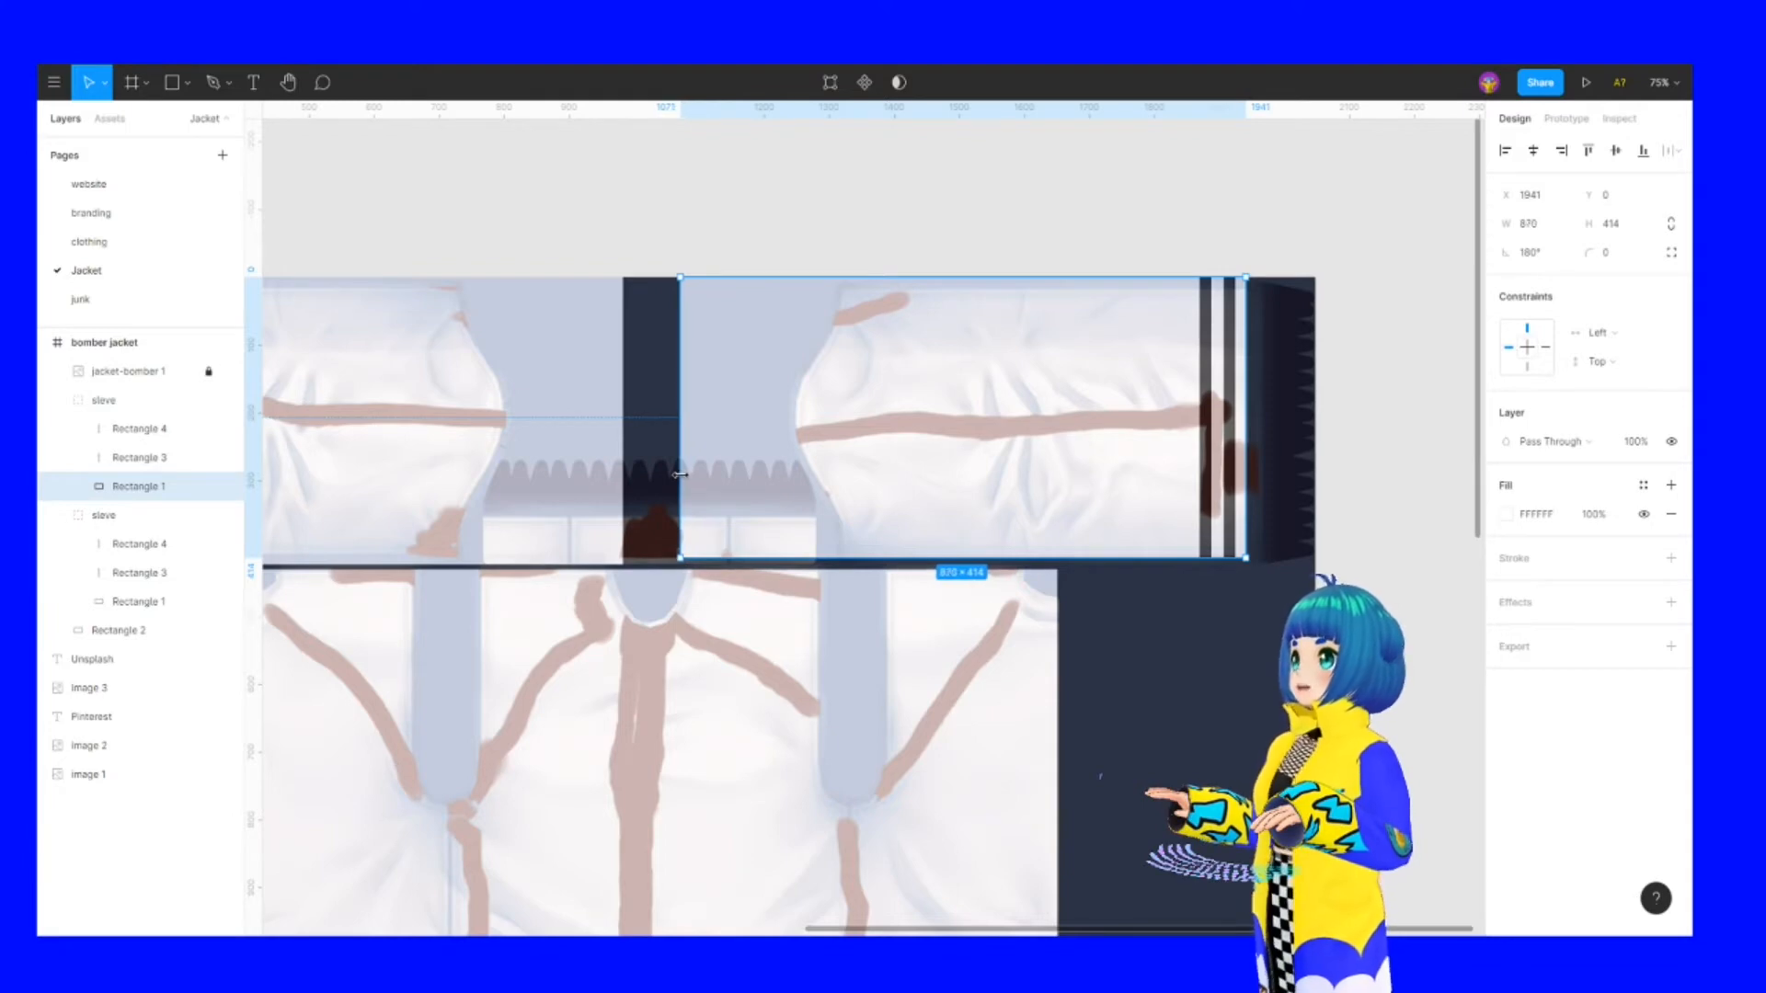
left_click(625, 237)
scroll(729, 205, "left", 2)
Extend both sleeve groups down to a height of 431 so they meet the torso piece
left_click(593, 515)
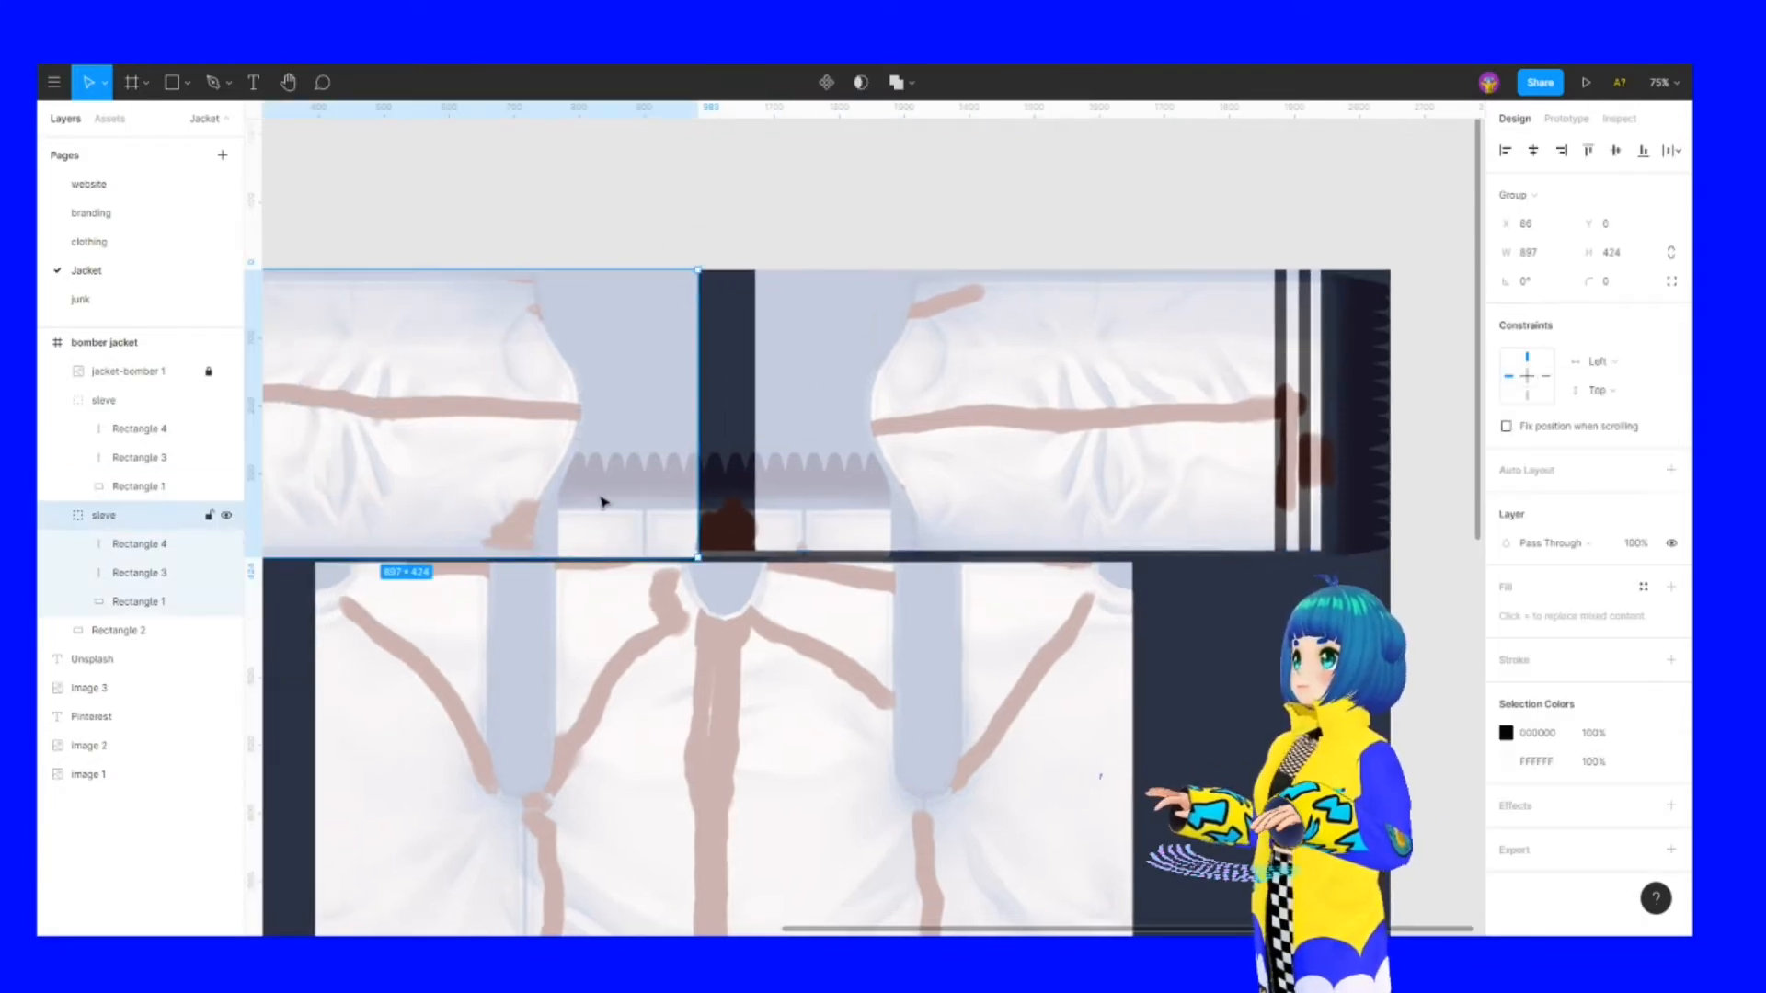
left_click(830, 544)
left_click_drag(831, 543, 831, 559)
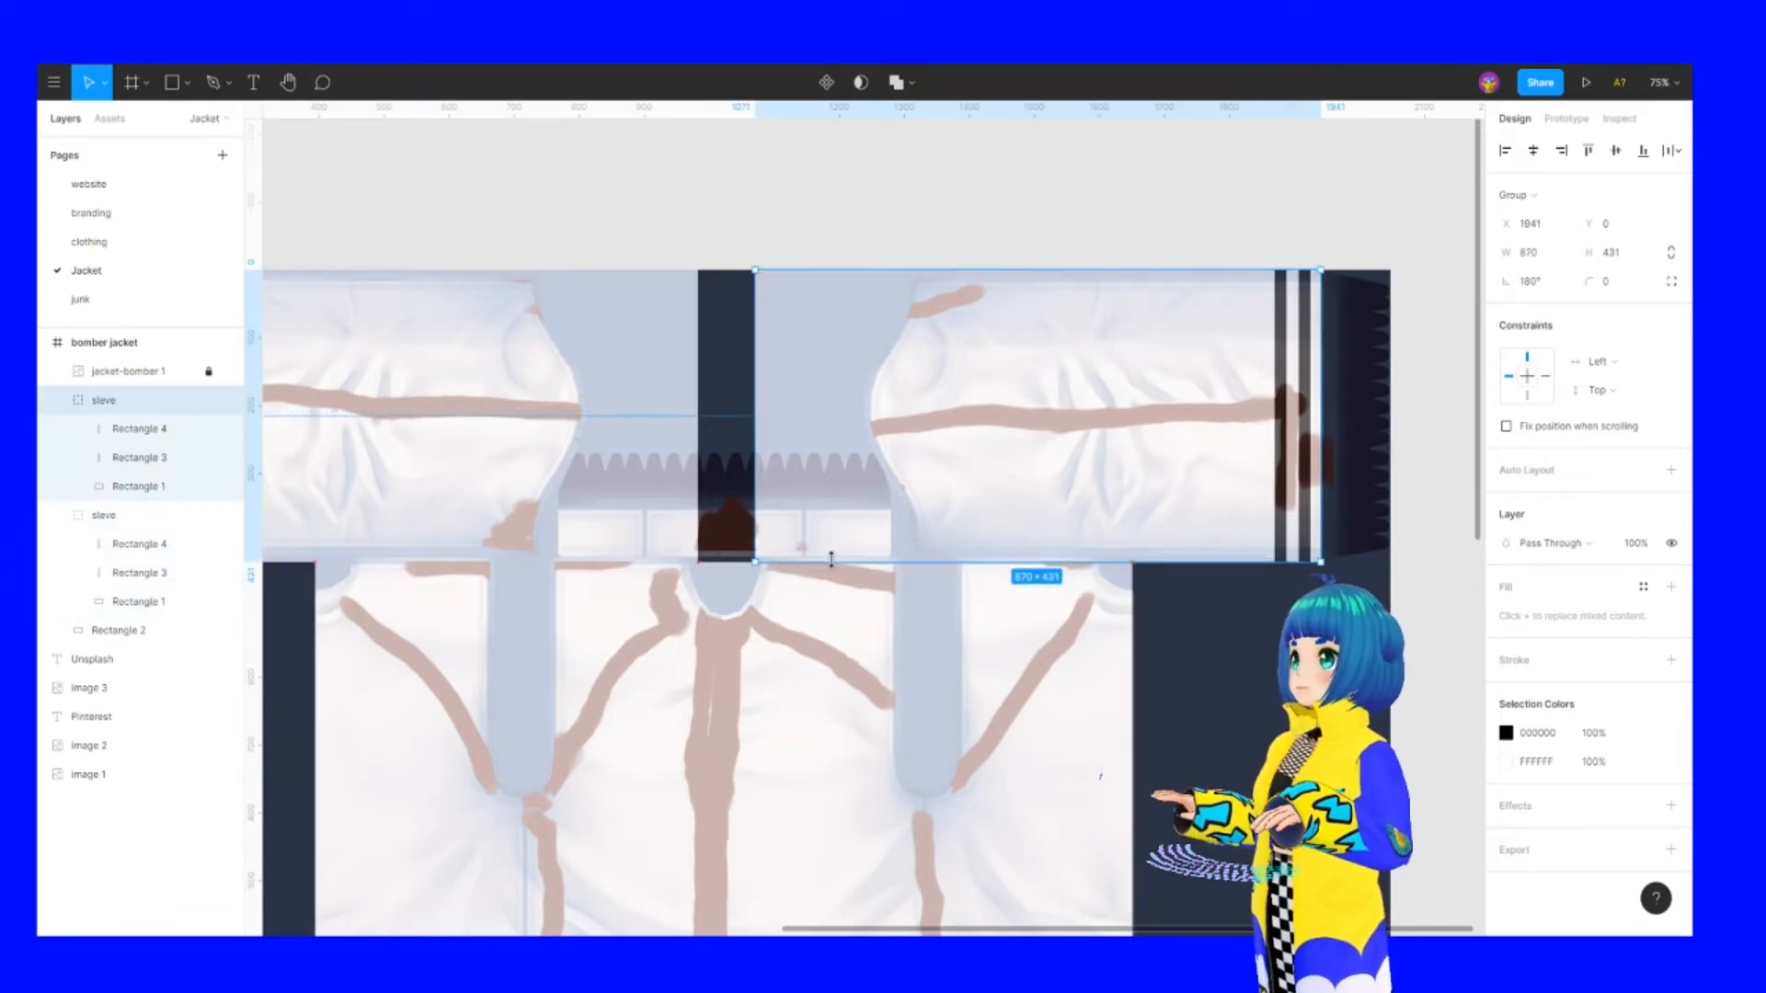
left_click(864, 229)
scroll(721, 229, "right", 3)
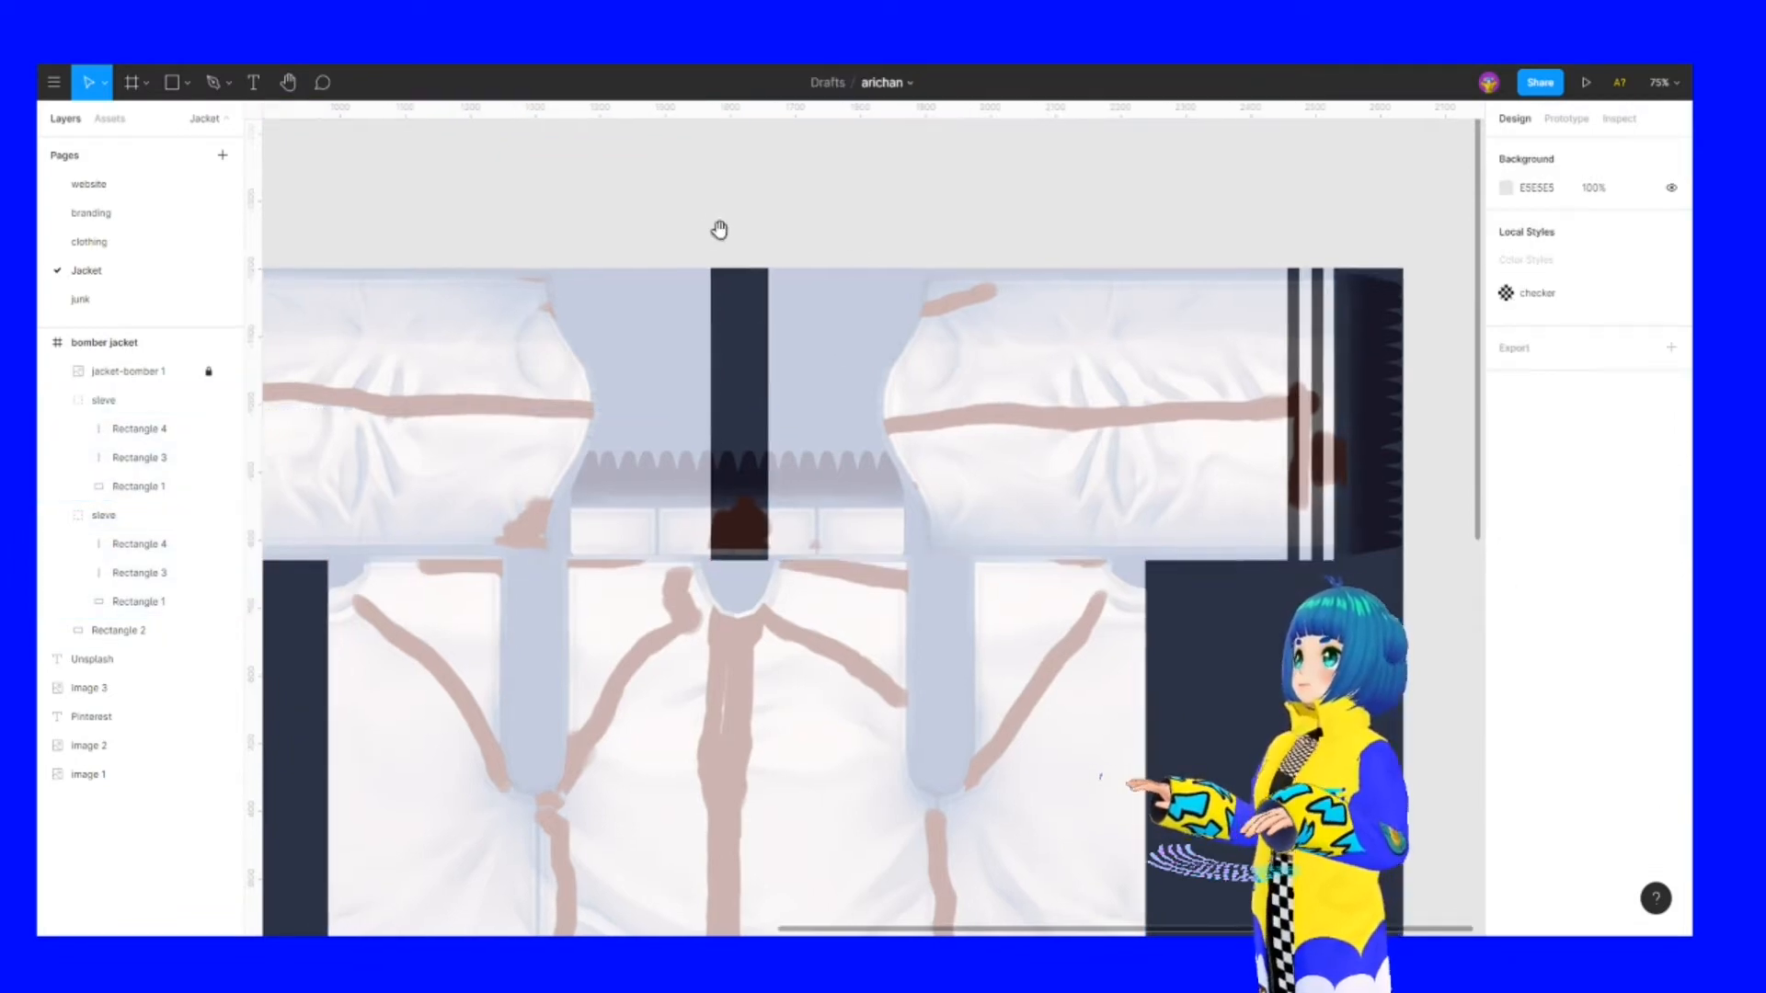
Lengthen the two black cuff stripes of the unflipped sleeve to 431
left_click(336, 516)
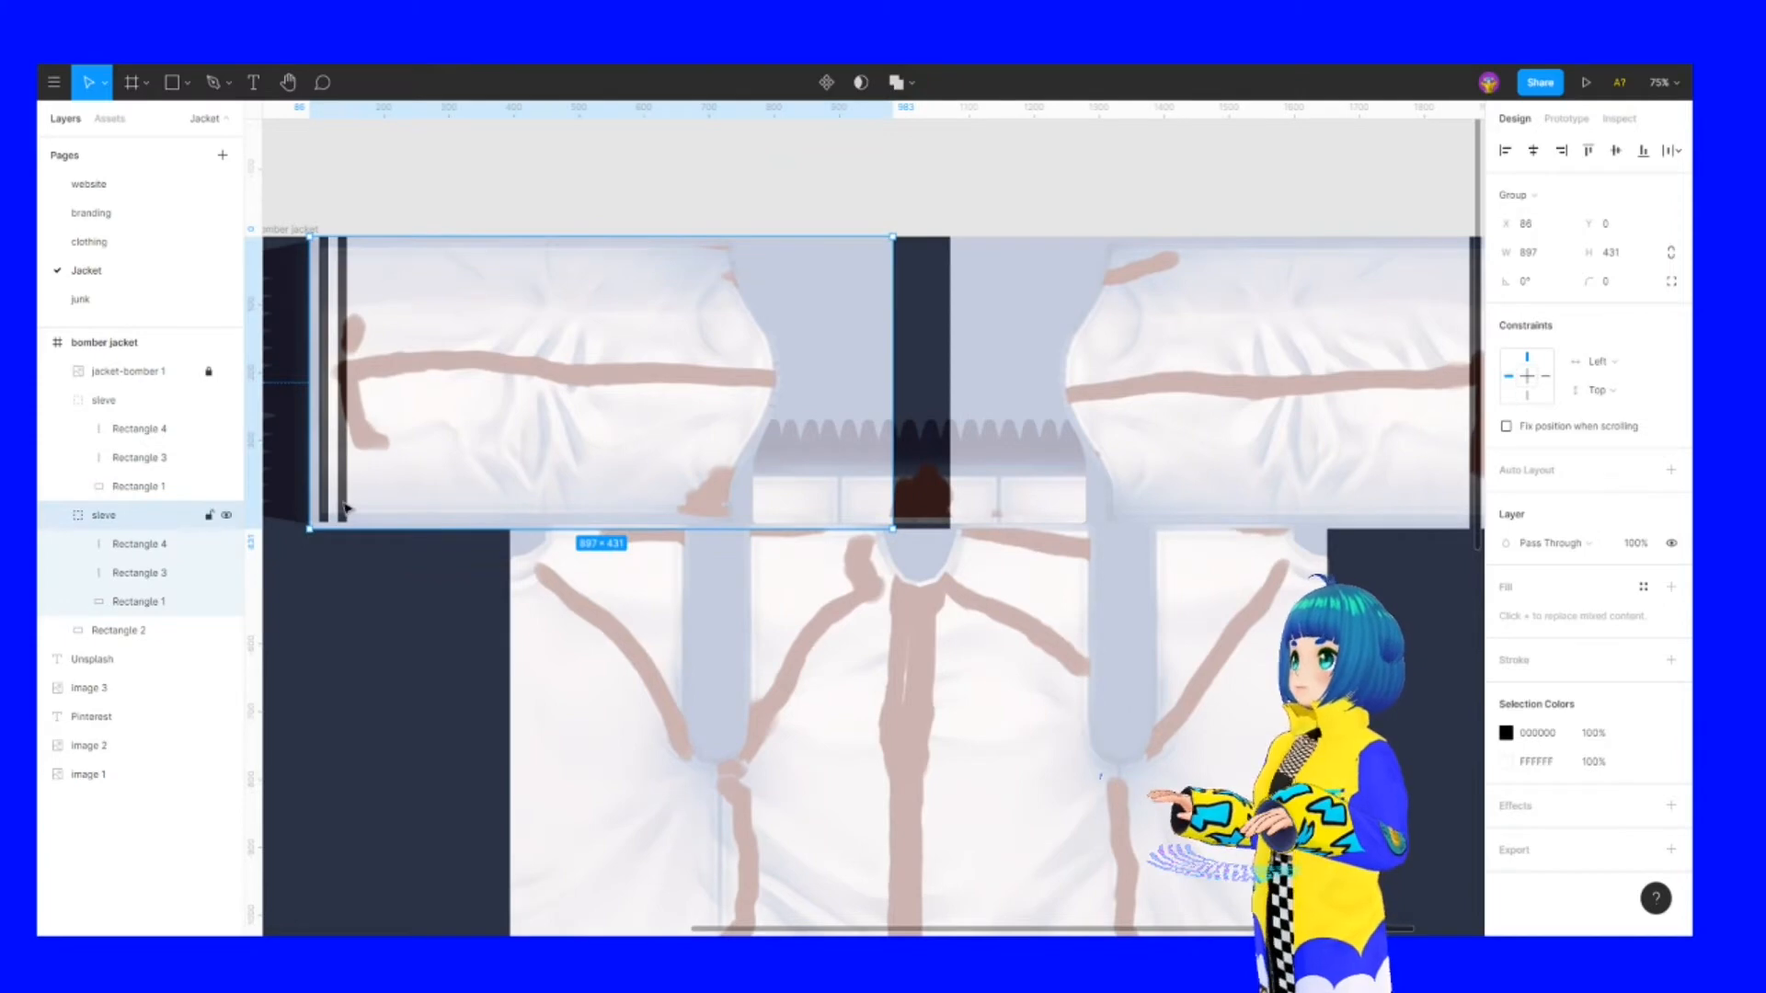
double_click(344, 508)
left_click(324, 491, "shift")
left_click_drag(332, 522, 332, 528)
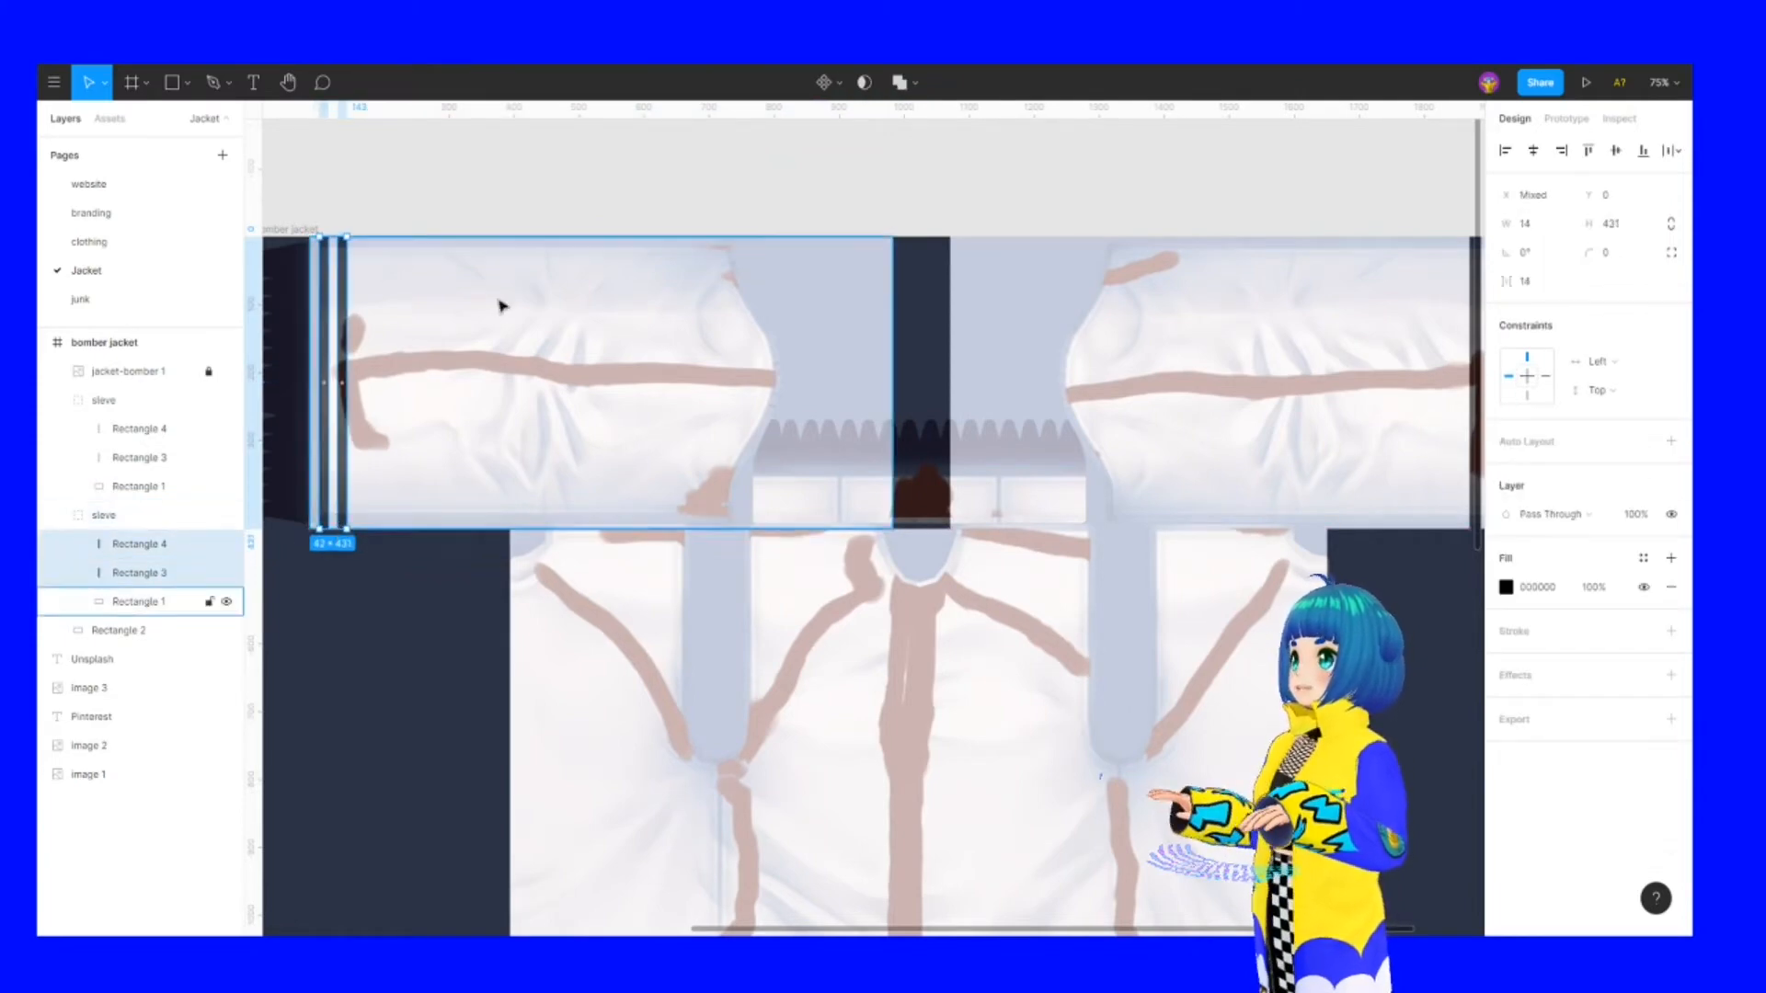
left_click(533, 181)
Duplicate the unflipped sleeve's two black cuff stripes inside the same sleeve group
scroll(583, 166, "left", 9)
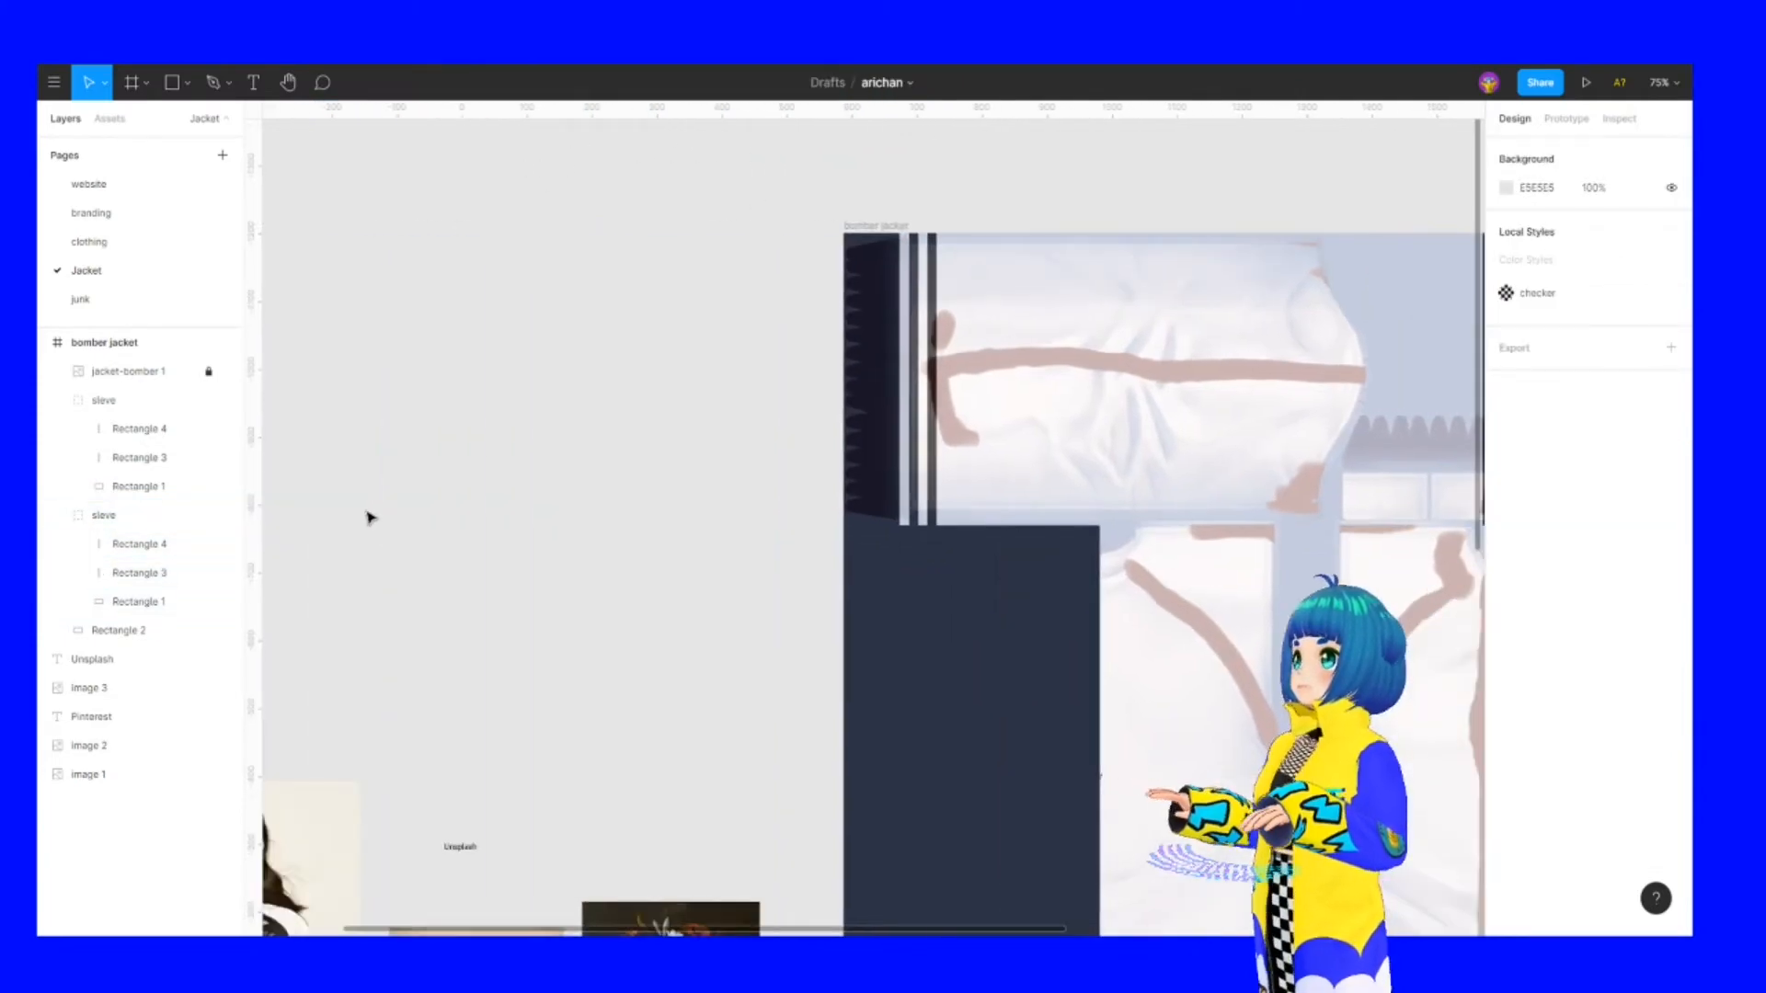
scroll(368, 518, "down", 5)
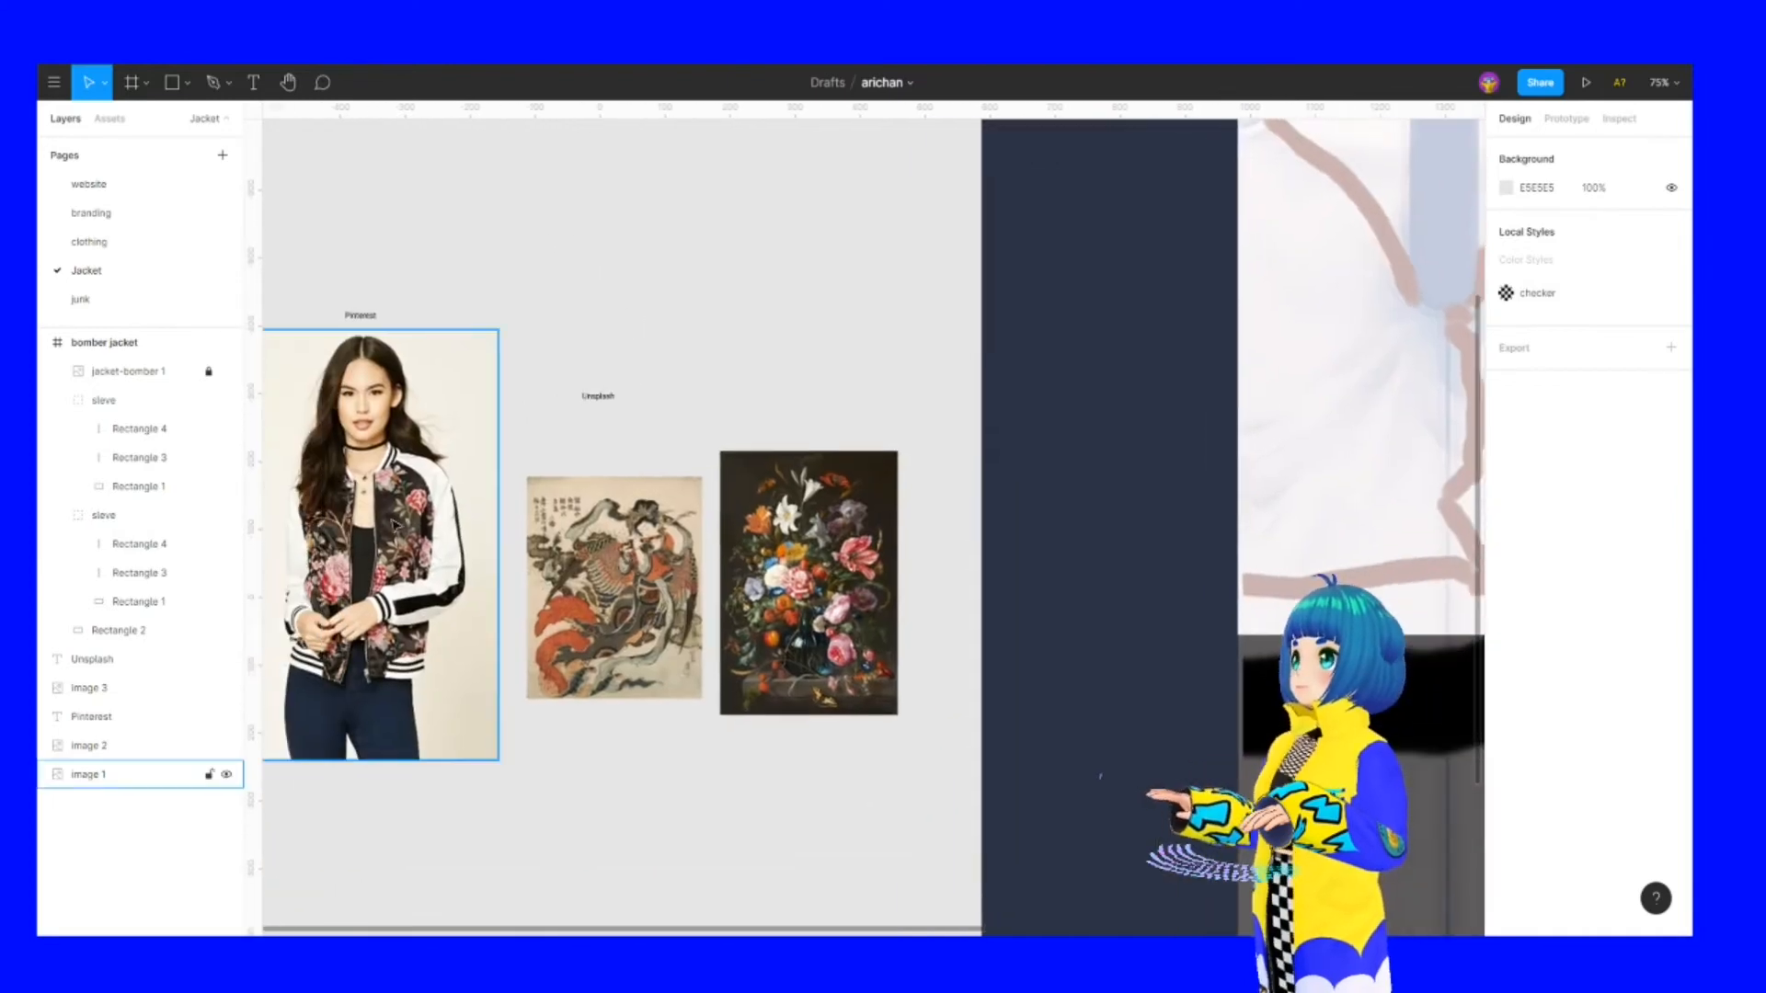
scroll(516, 405, "up", 5)
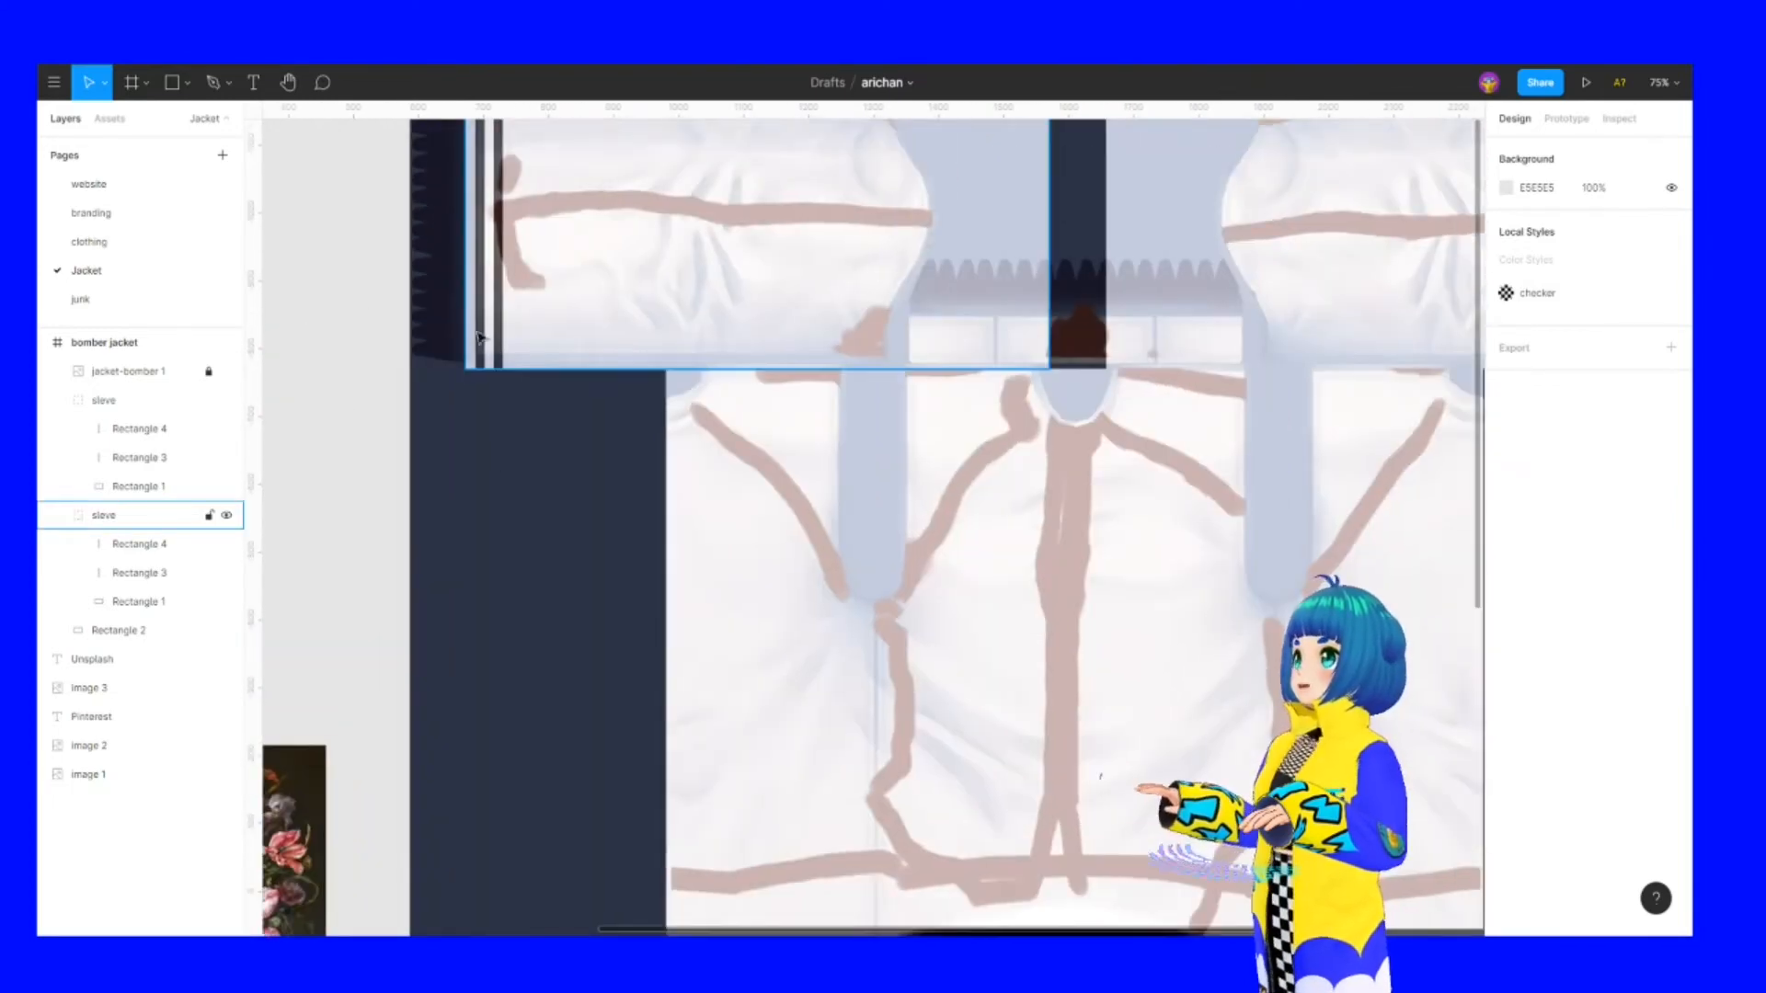
left_click(487, 329)
double_click(483, 328)
left_click(497, 328, "shift")
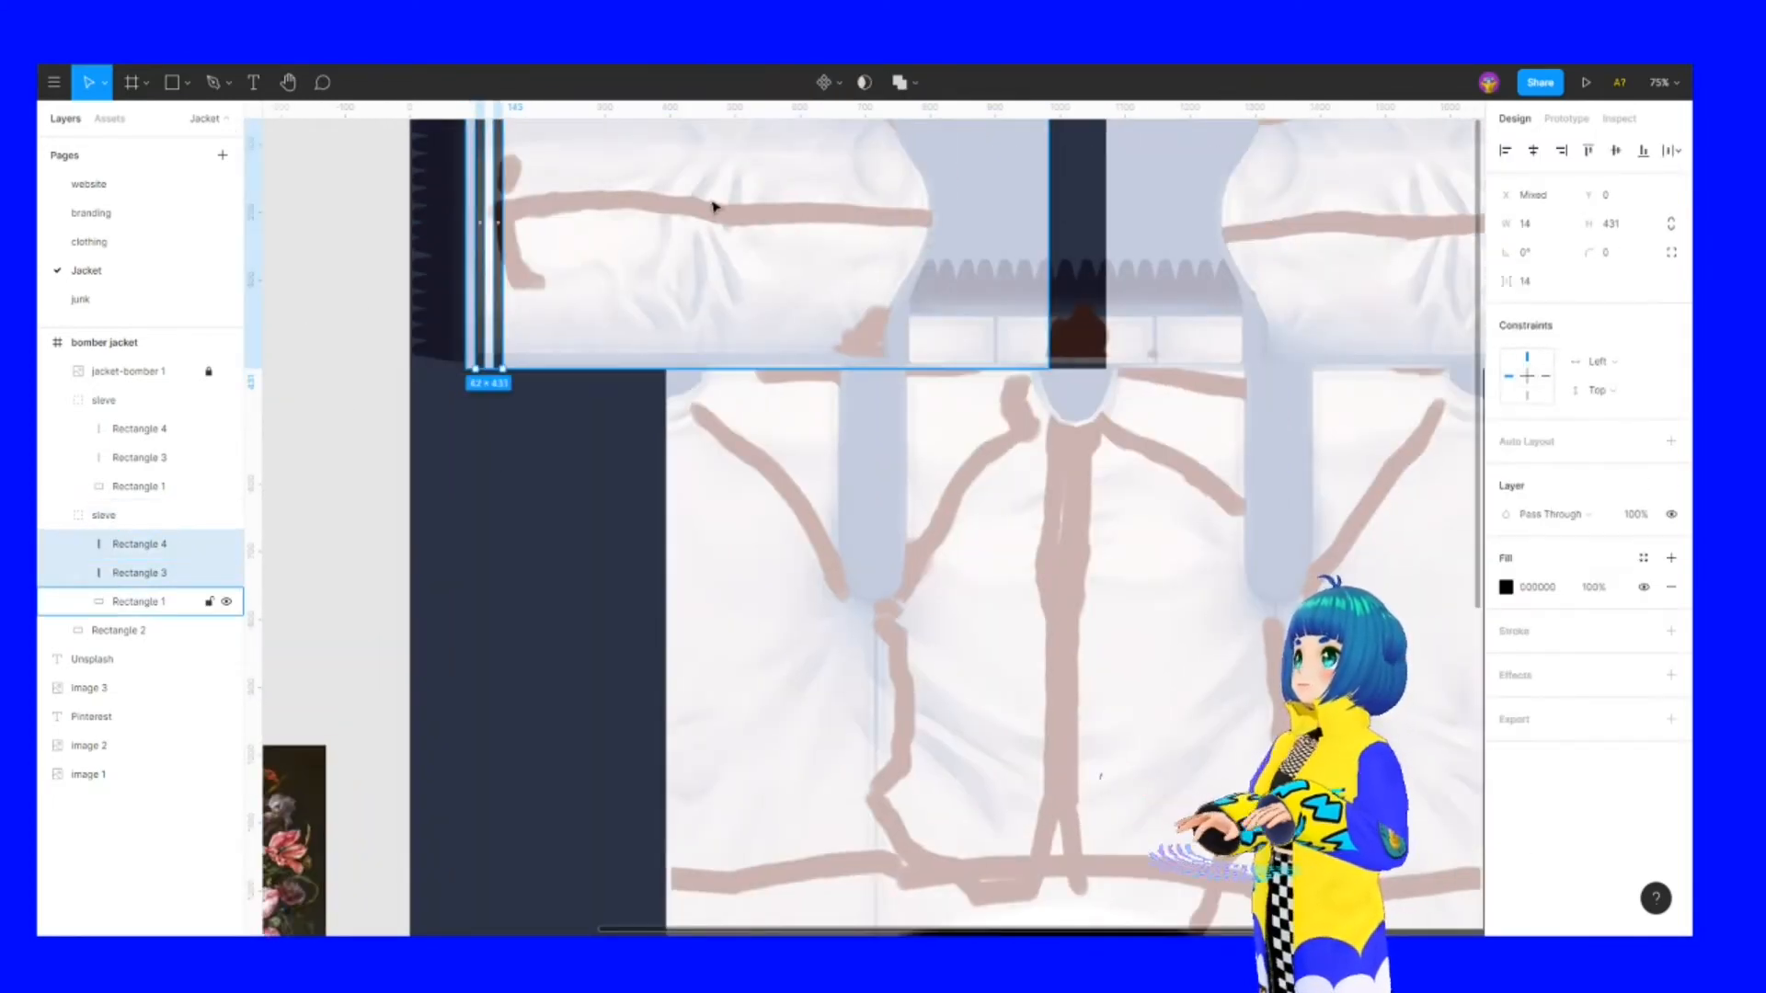
scroll(592, 433, "right", 10)
key("ctrl+v")
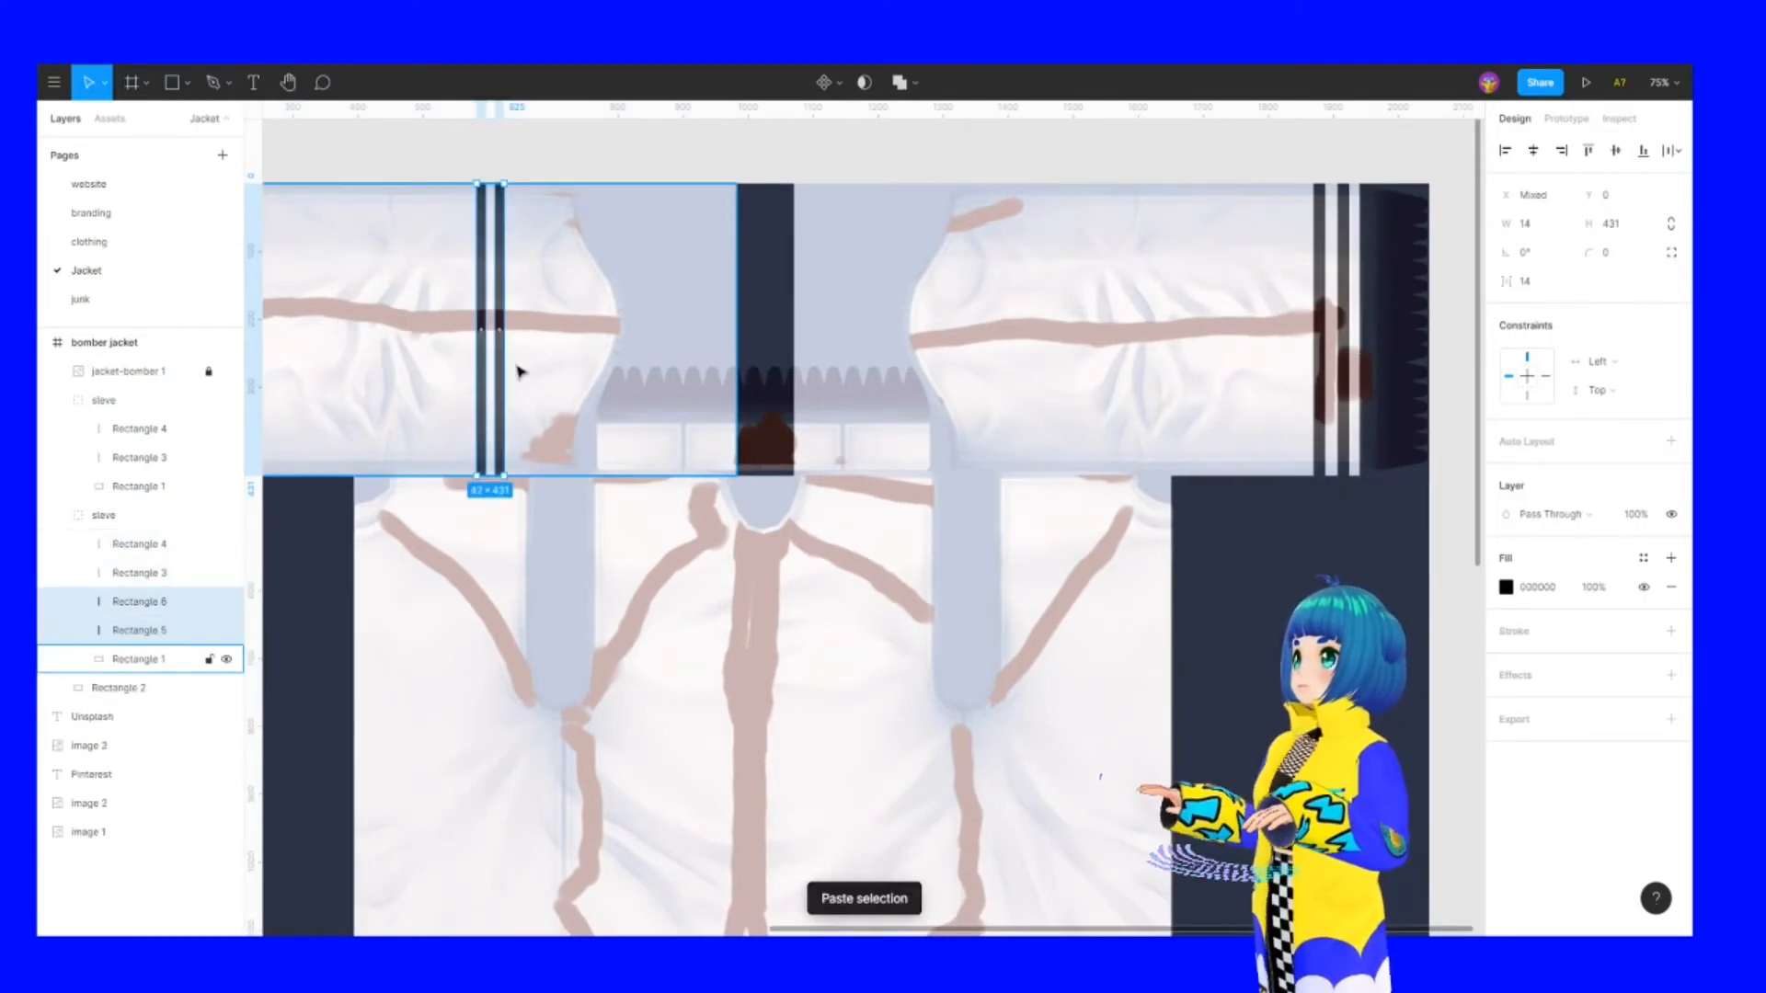
Group the duplicated stripes, rotate them 90°, and fit them at 25.77 × 220.5 along the unflipped sleeve's half of the collar
key("ctrl+g")
left_click_drag(512, 479, 569, 316)
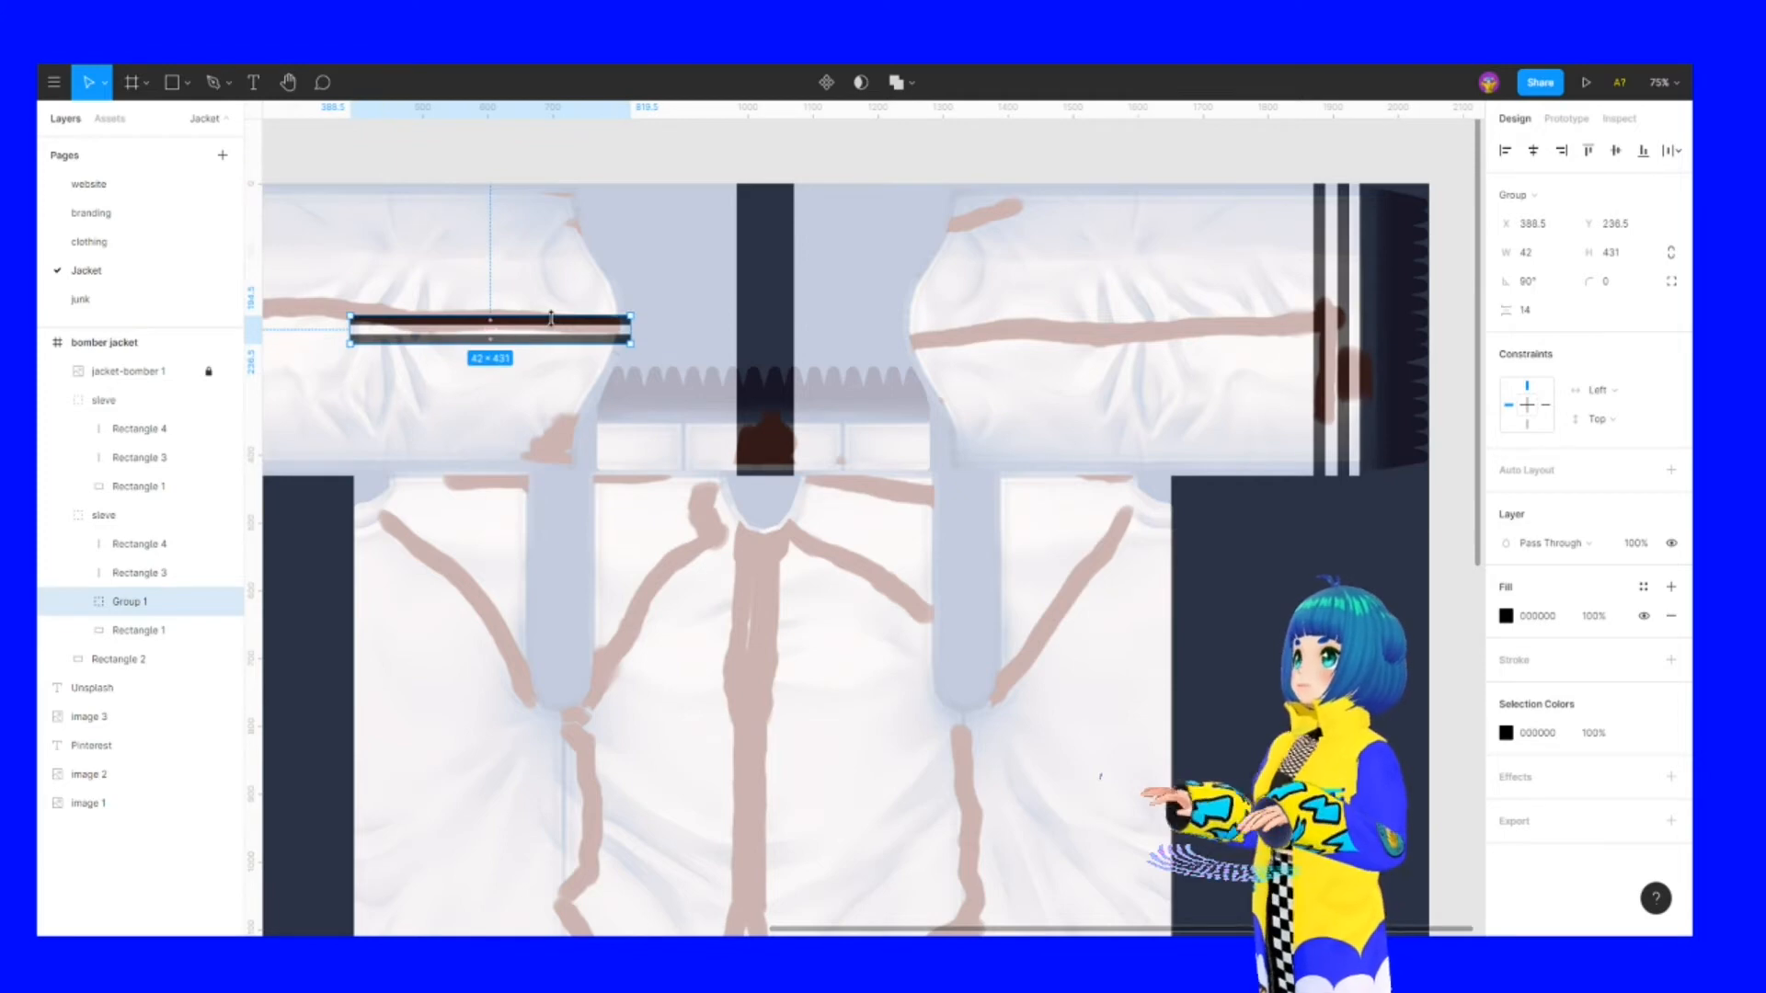
left_click_drag(352, 314, 590, 447)
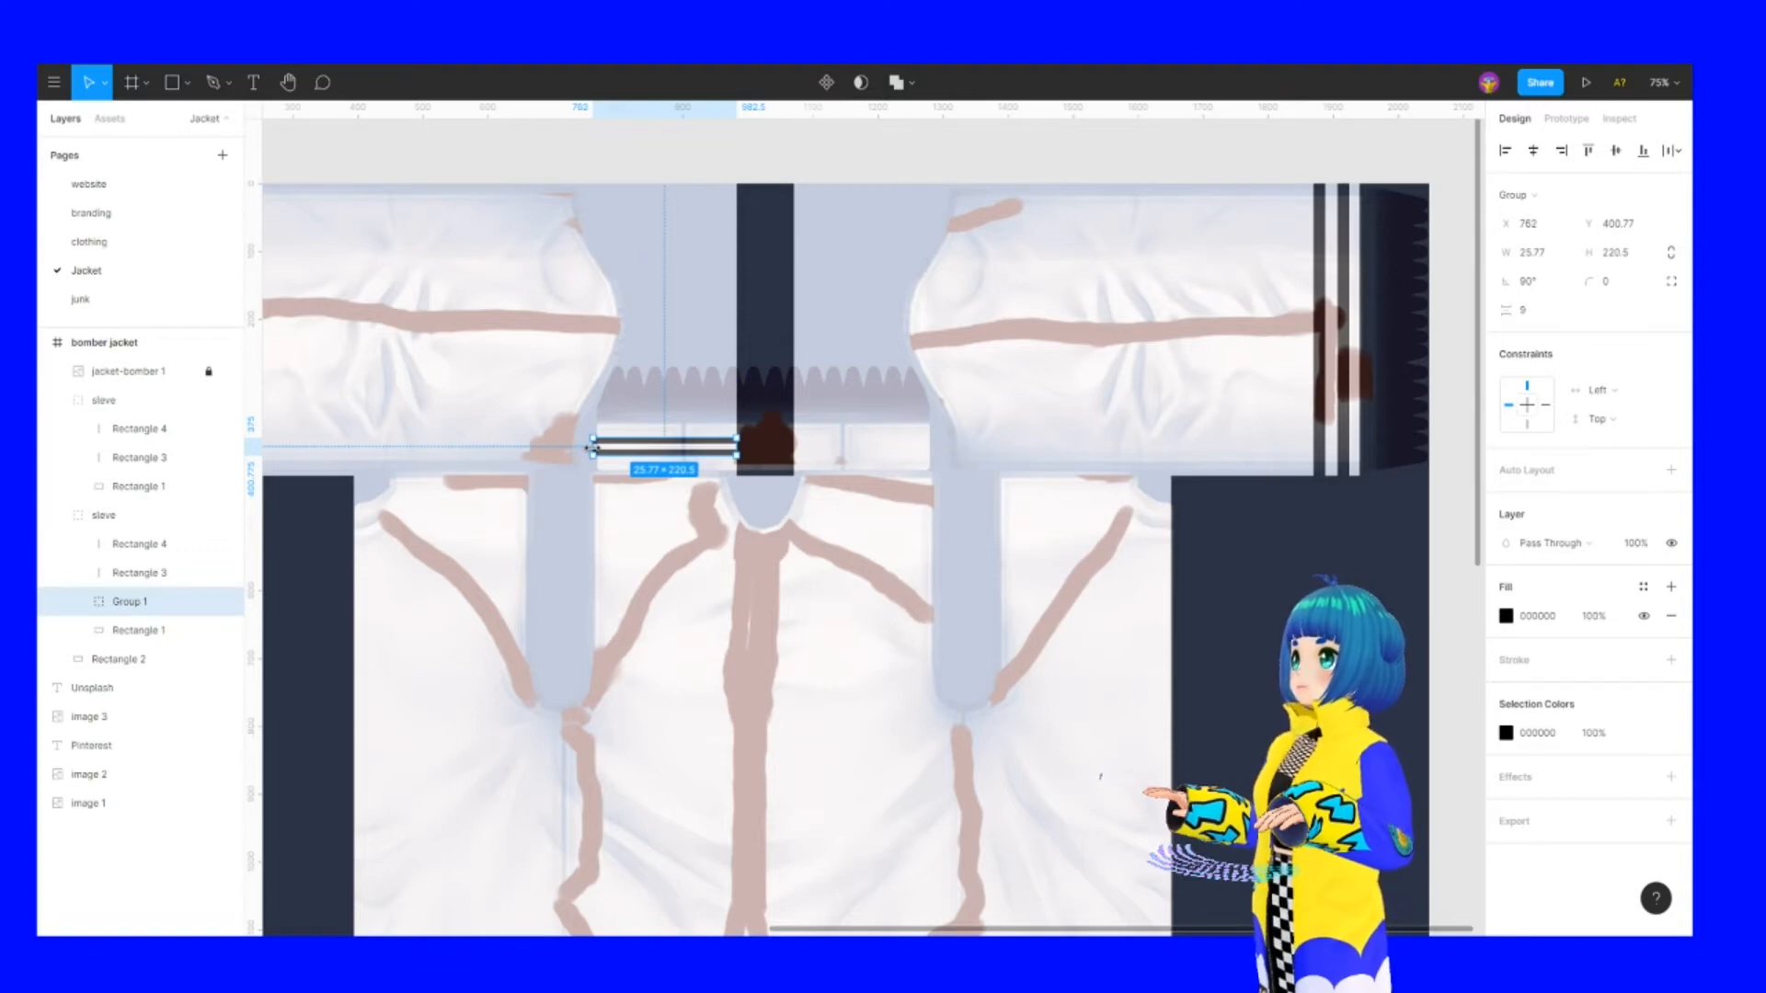
Paste a copy of the collar stripe group onto the other collar half at X 1071, Y 404.77, layered above the flipped sleeve group
key("ctrl+v")
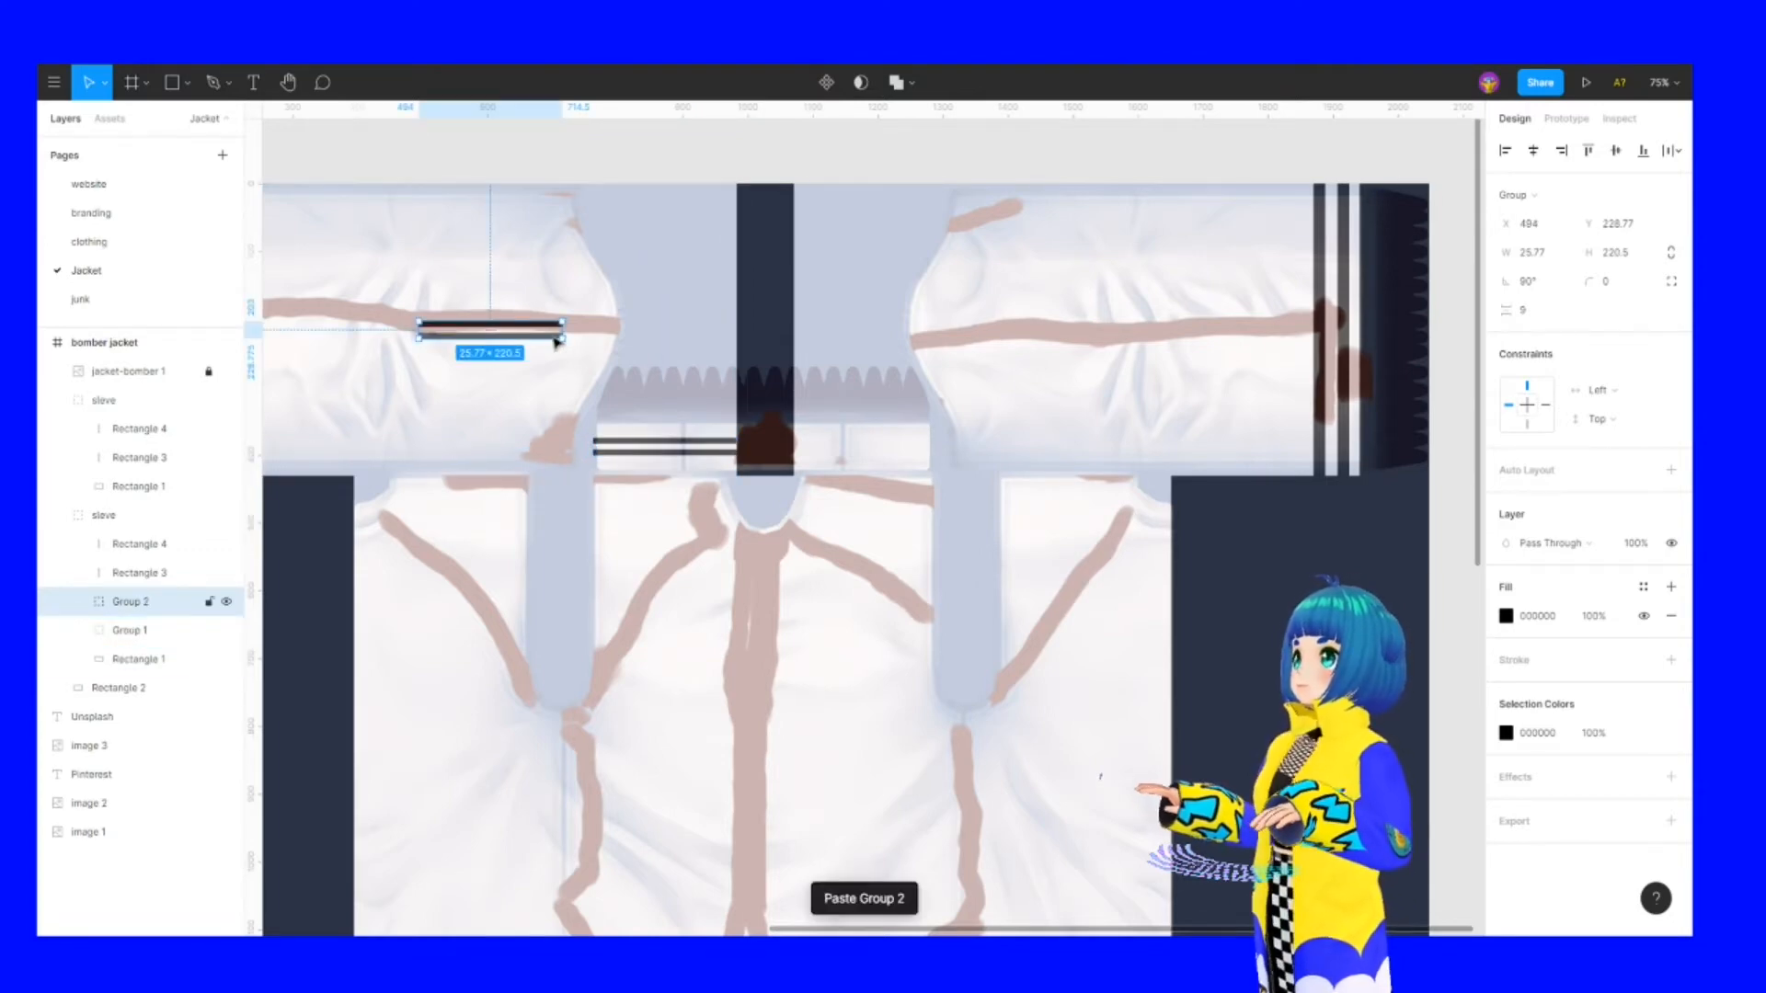
left_click_drag(548, 342, 890, 457)
left_click_drag(131, 382, 140, 428)
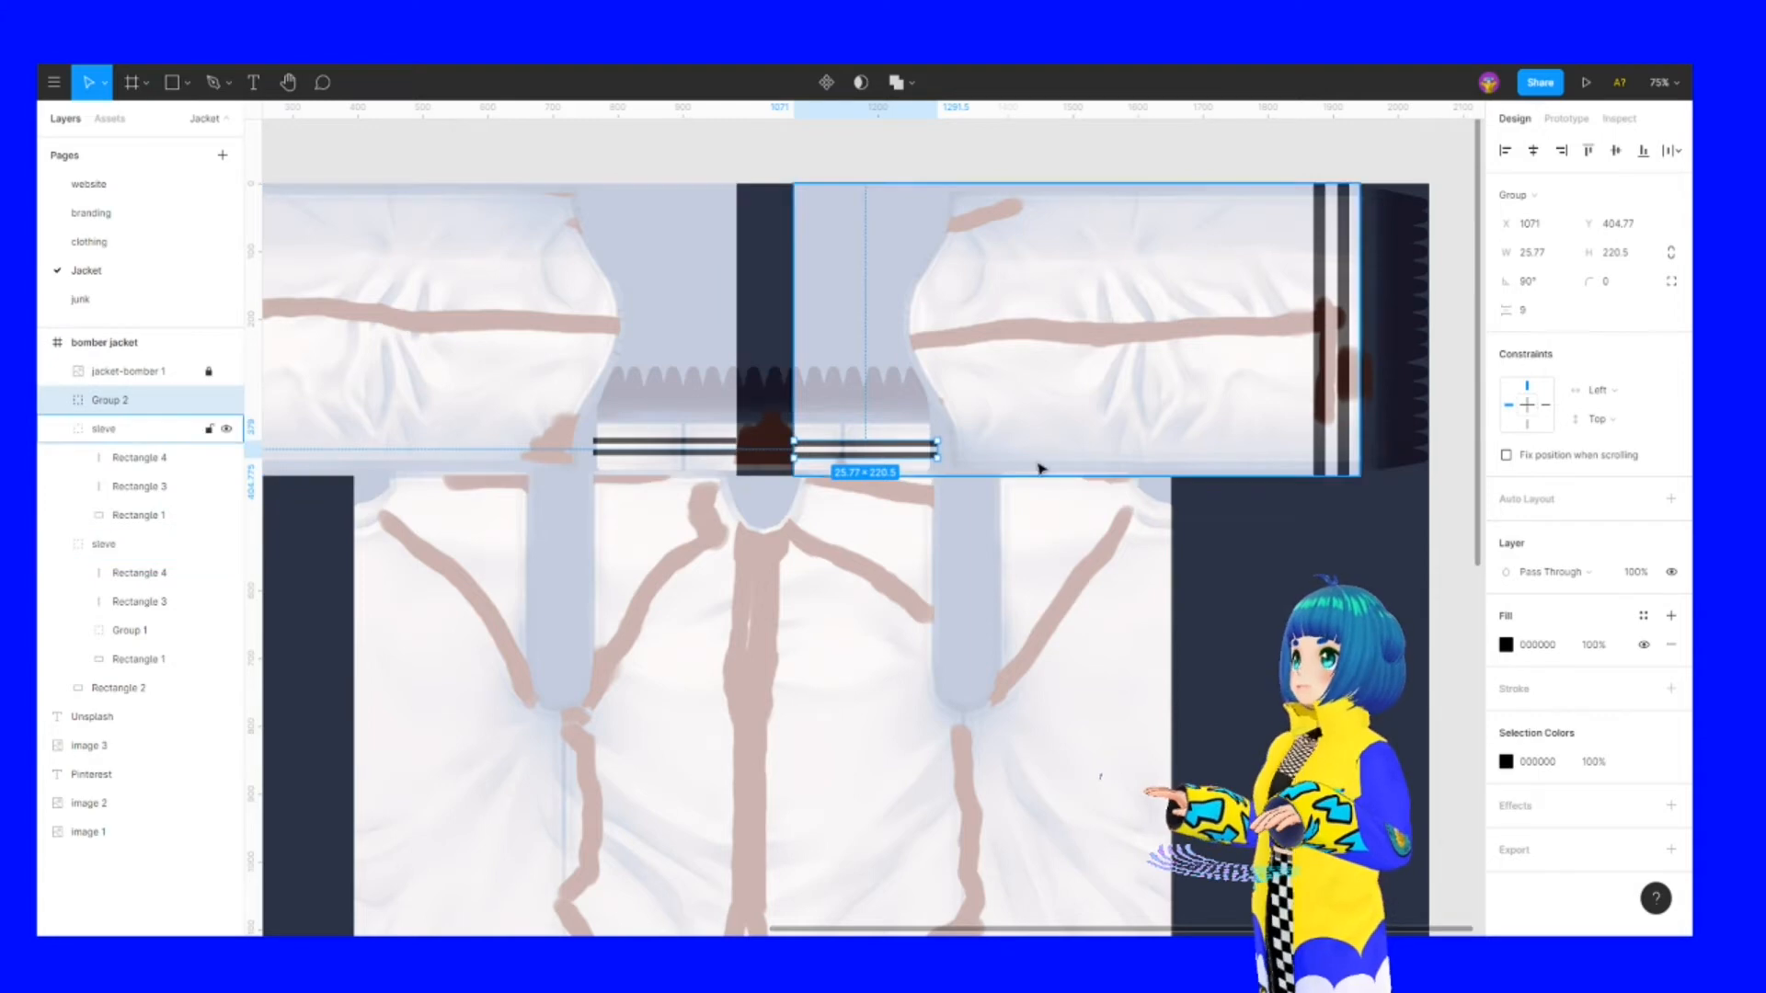
left_click(710, 166)
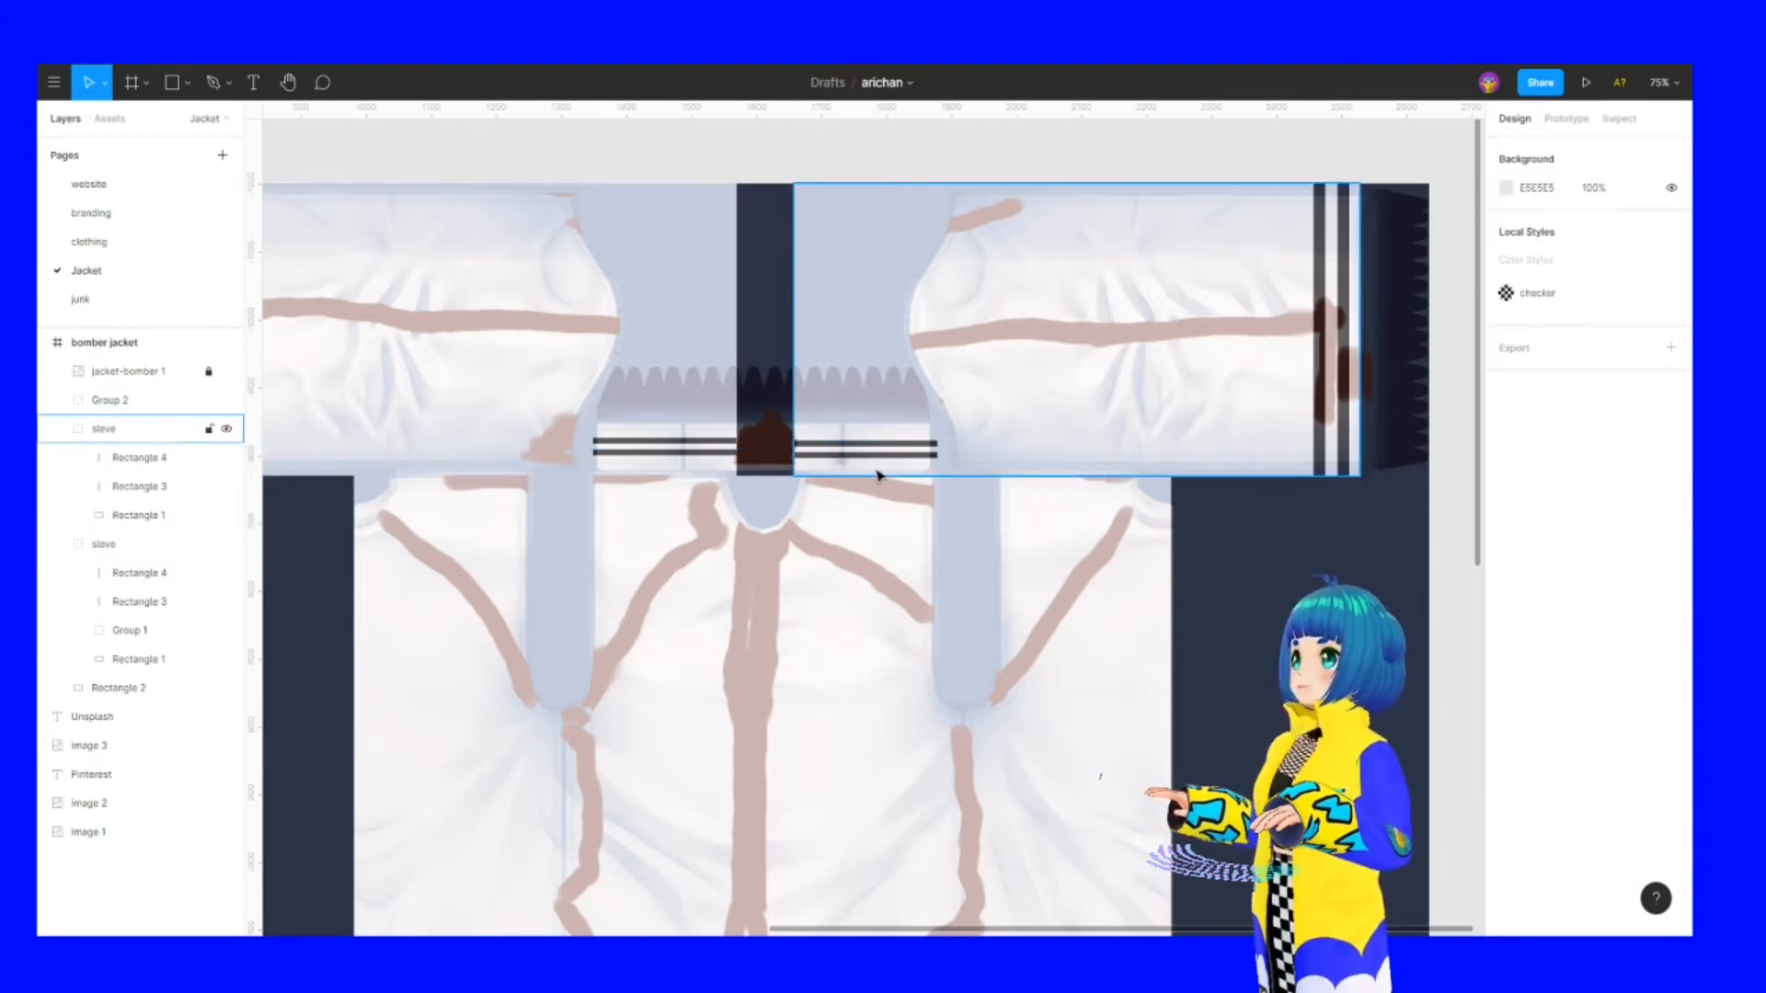
Compare the reference jacket photo and artwork images with the torso piece and its seam guide
scroll(681, 539, "down", 2)
scroll(536, 532, "left", 5)
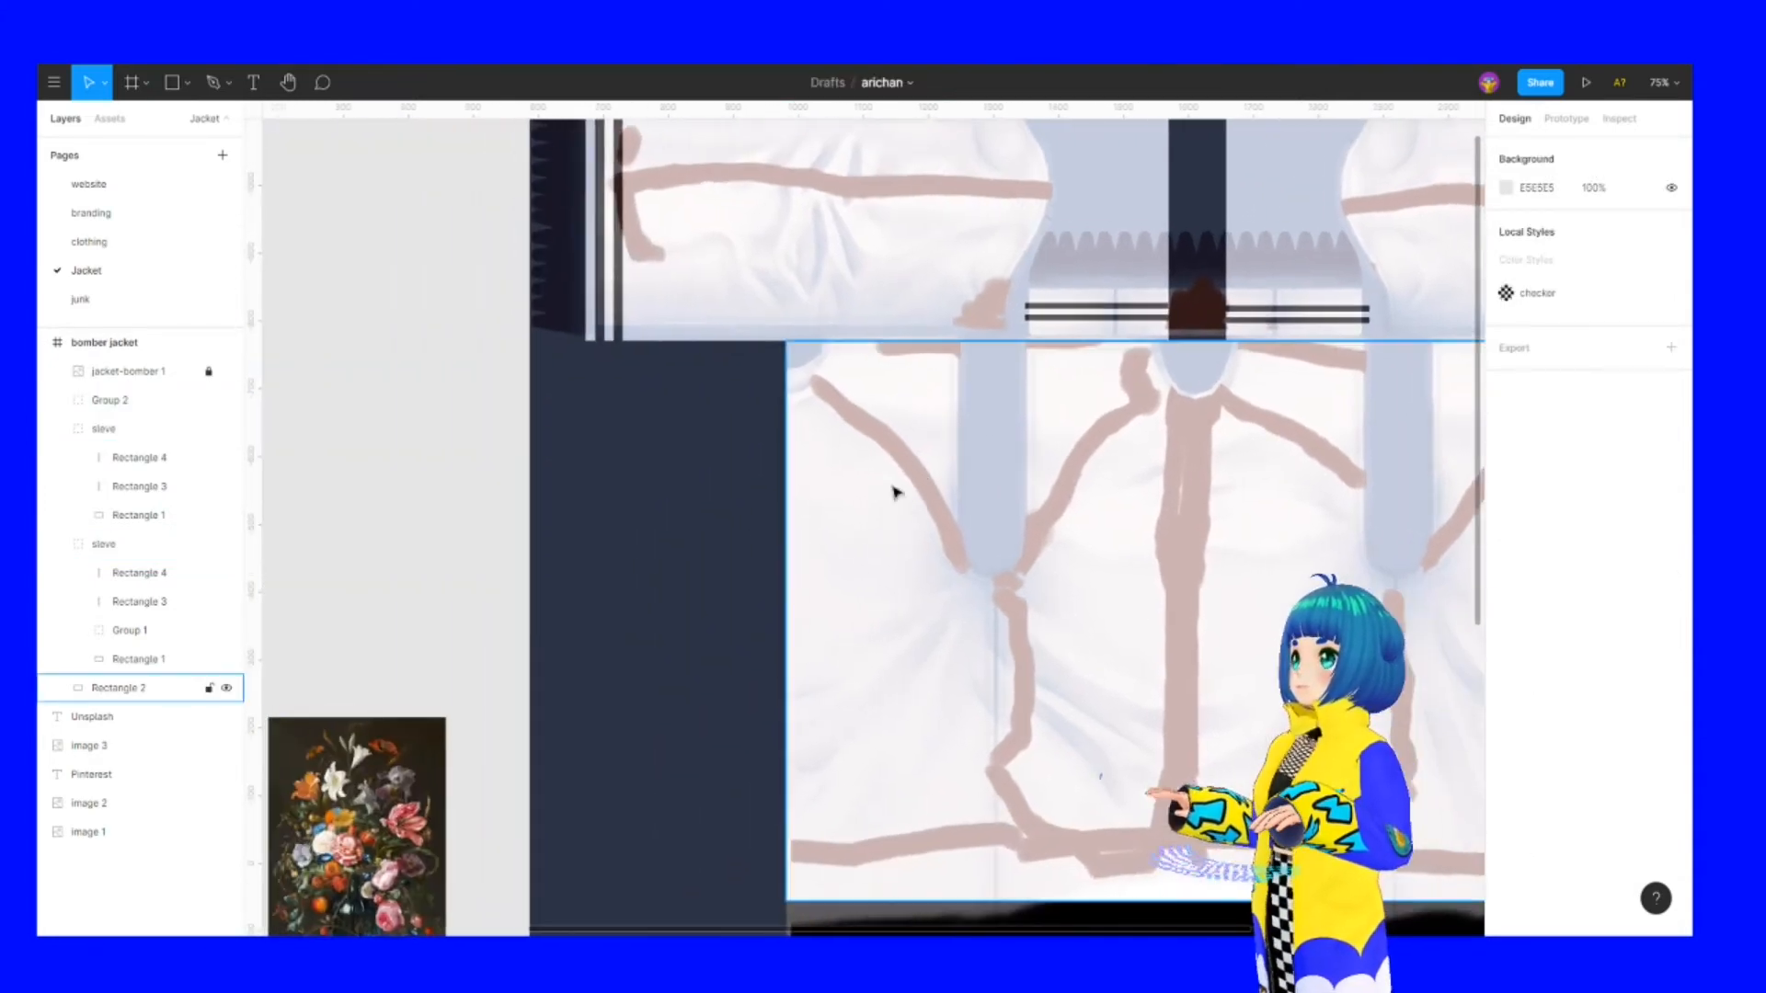
scroll(600, 627, "down", 4)
scroll(599, 627, "left", 5)
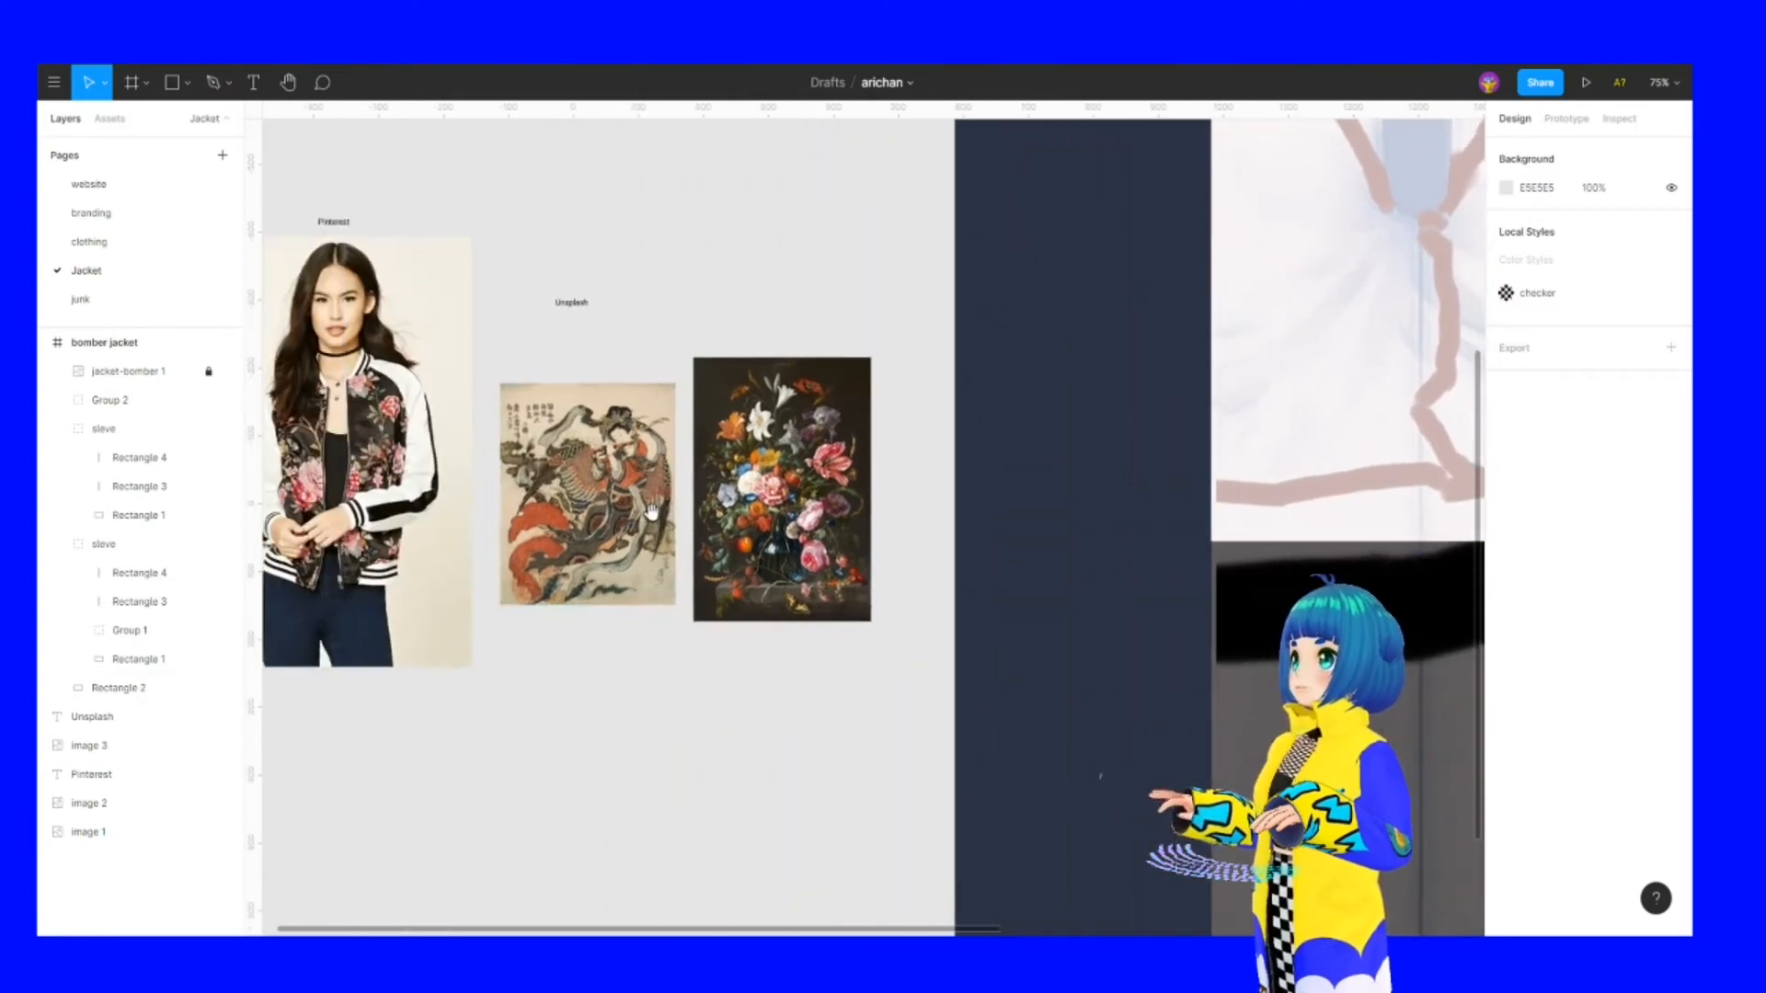
scroll(623, 386, "right", 10)
scroll(624, 386, "up", 3)
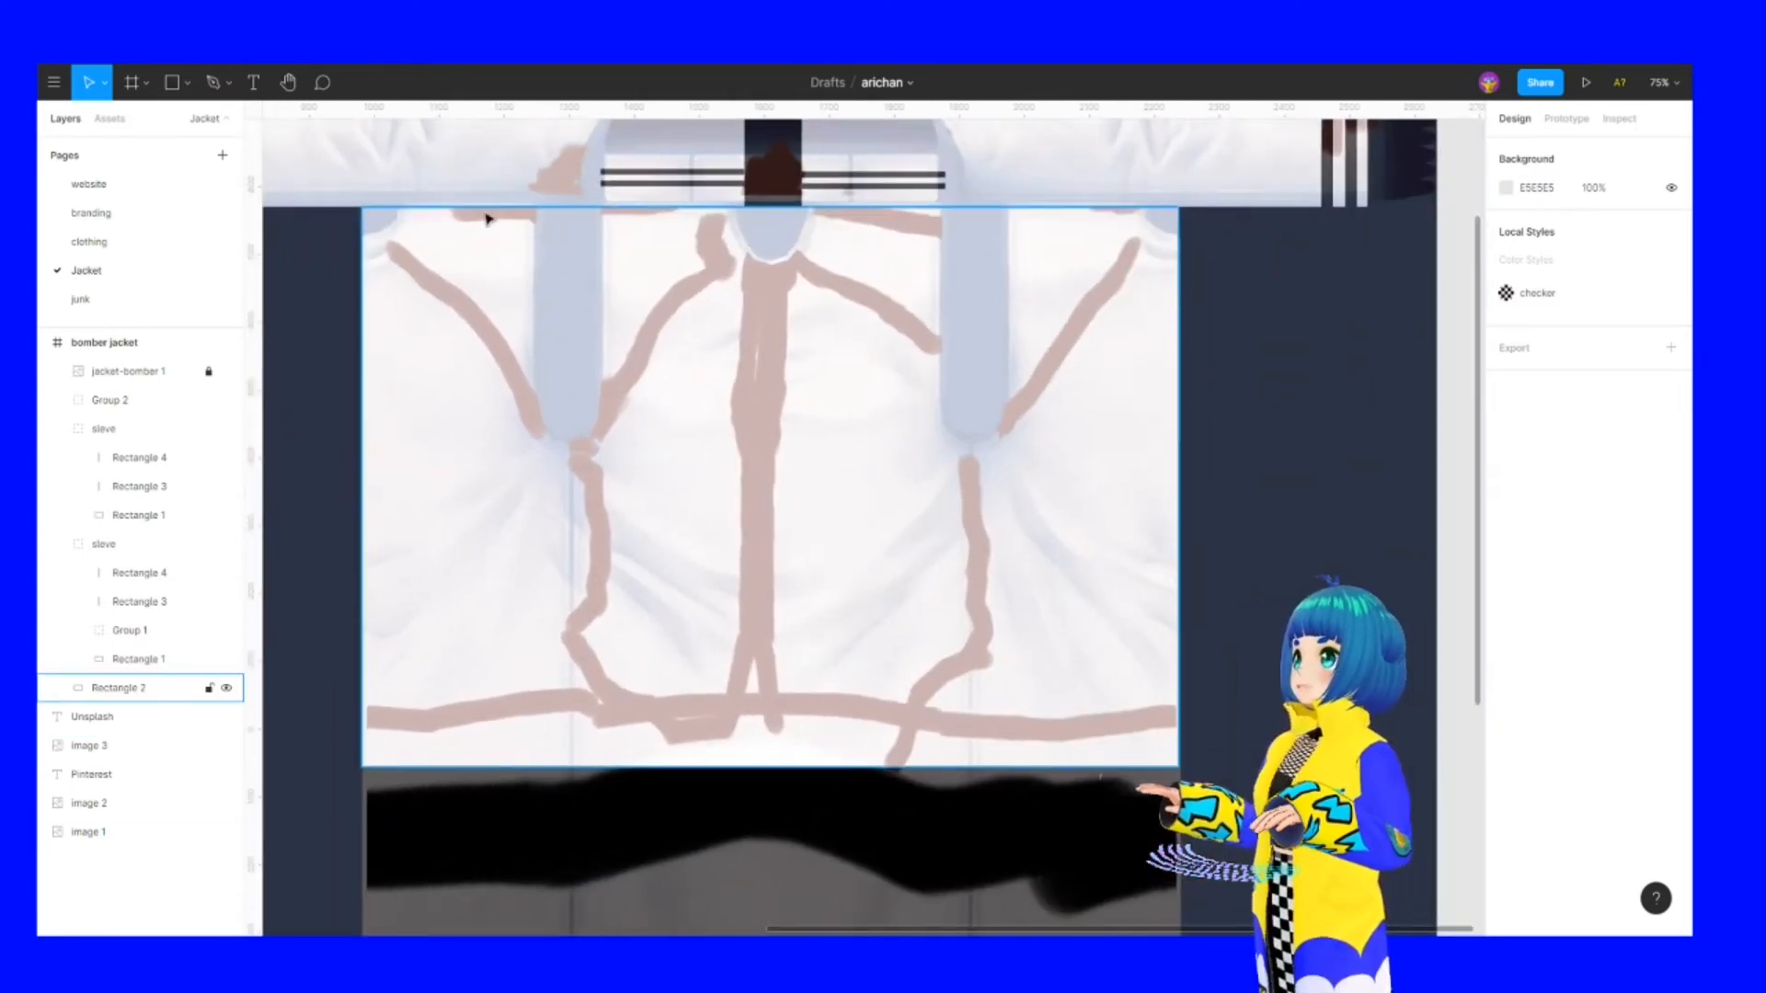
left_click(219, 83)
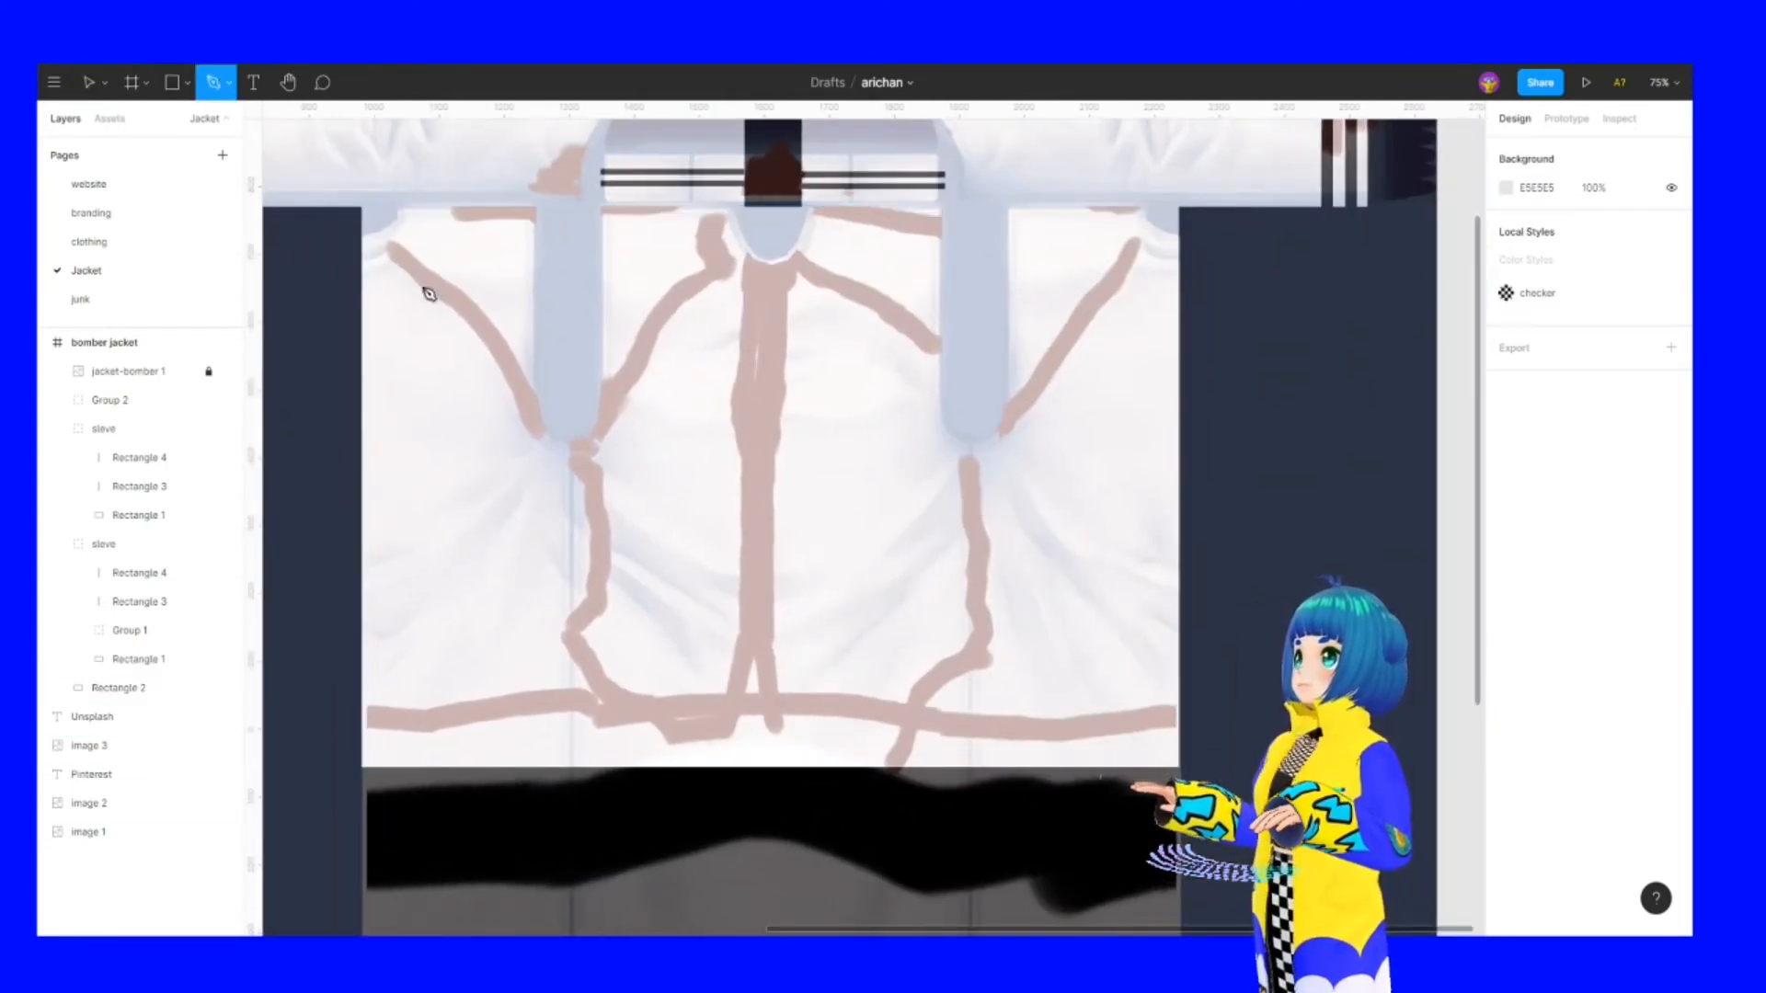
key("v")
left_click_drag(571, 248, 704, 380)
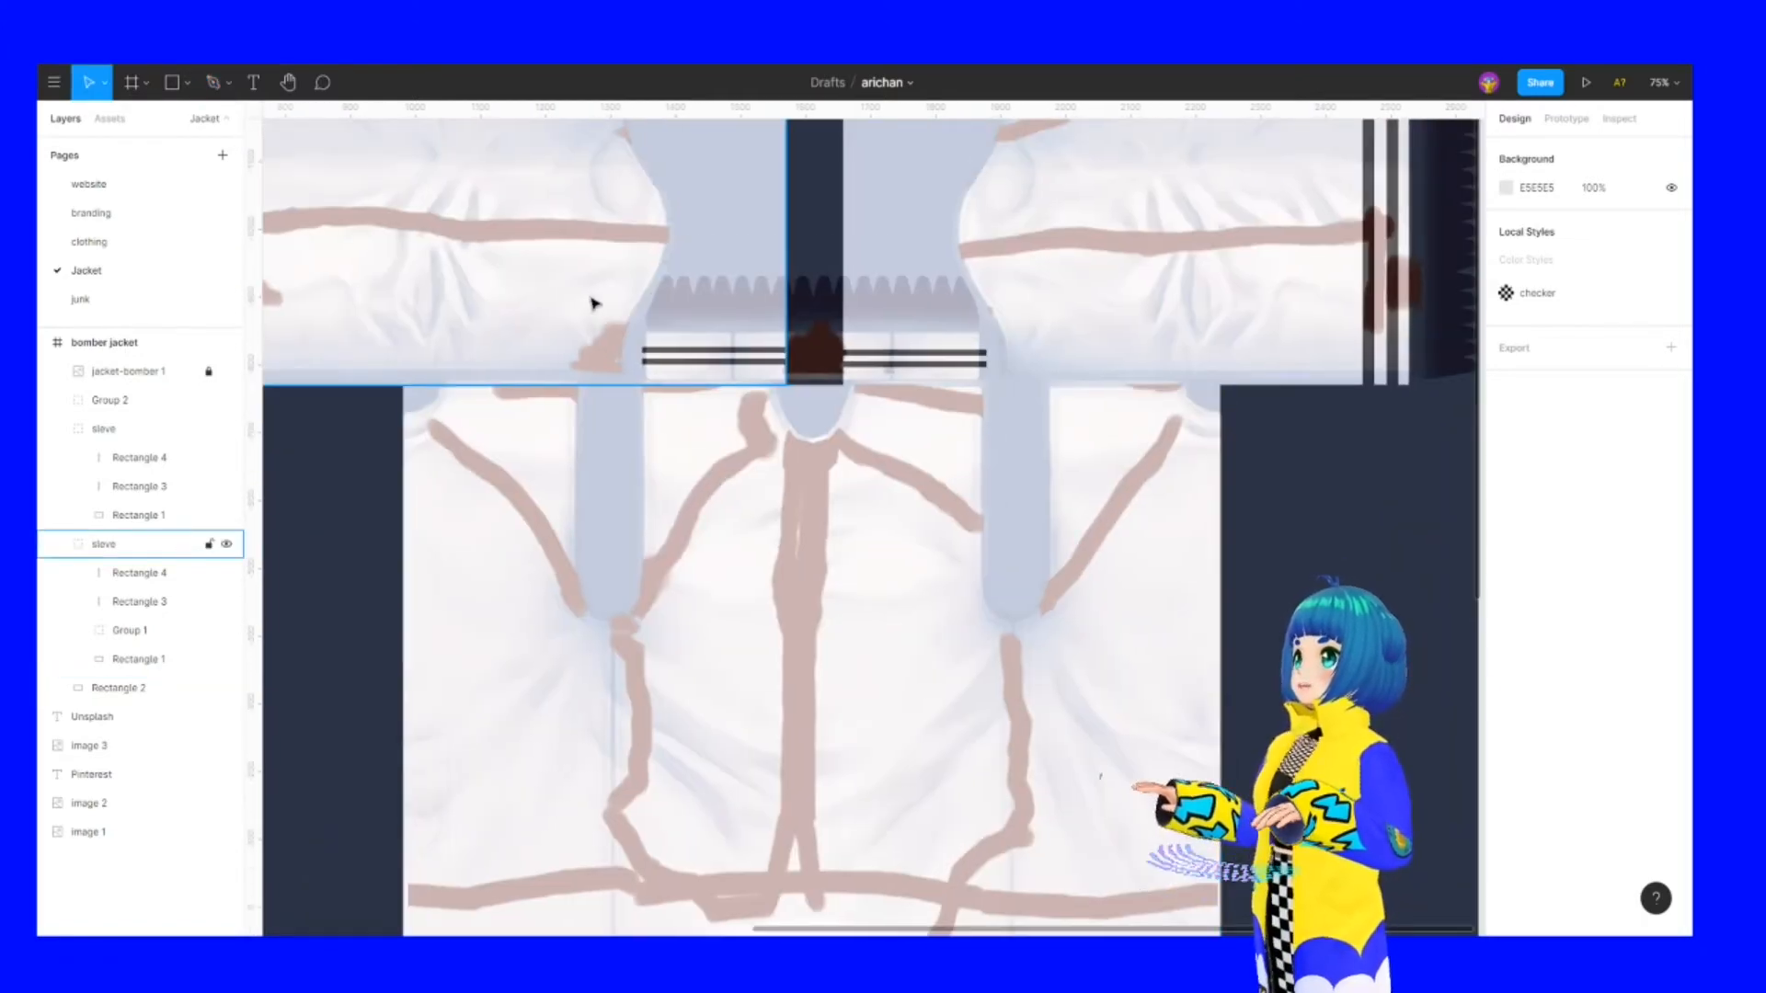
Copy the unflipped sleeve's two black cuff stripes and paste them directly above the white torso rectangle in the layer order
scroll(593, 303, "up", 3)
scroll(501, 458, "left", 4)
double_click(476, 436)
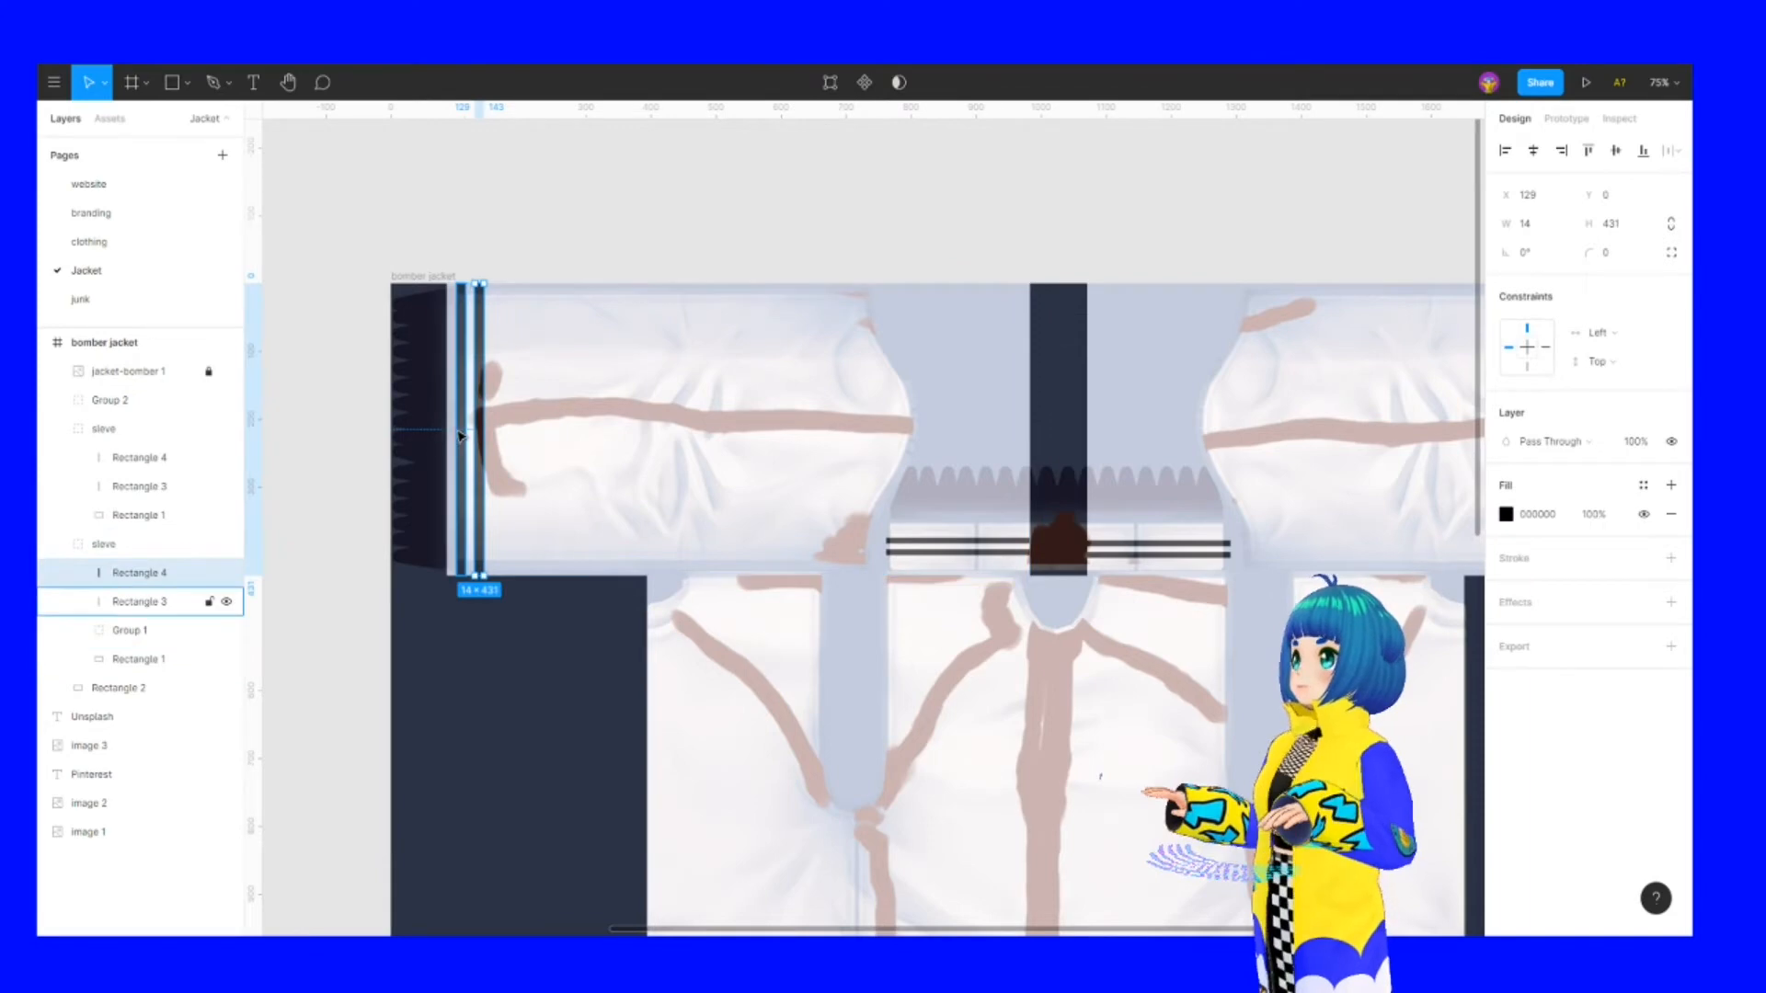
left_click(462, 436, "shift")
left_click_drag(872, 603, 600, 162)
left_click_drag(646, 549, 668, 476)
double_click(504, 598)
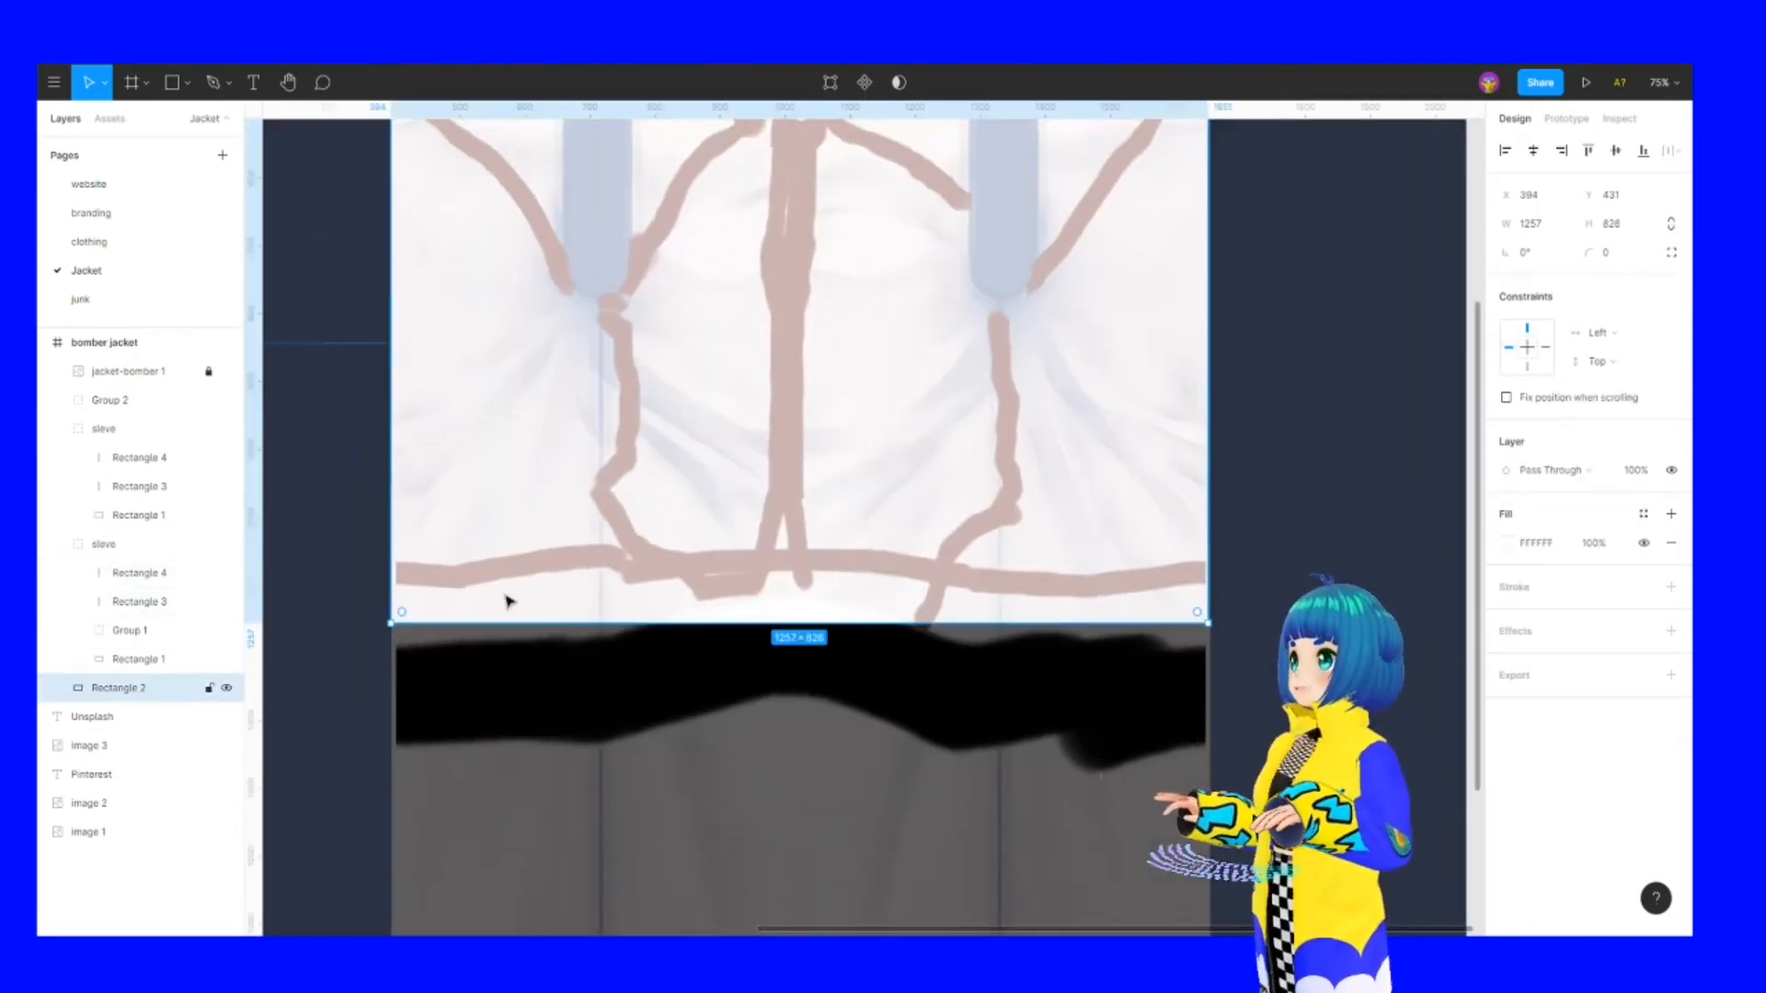
key("Escape")
key("ctrl+v")
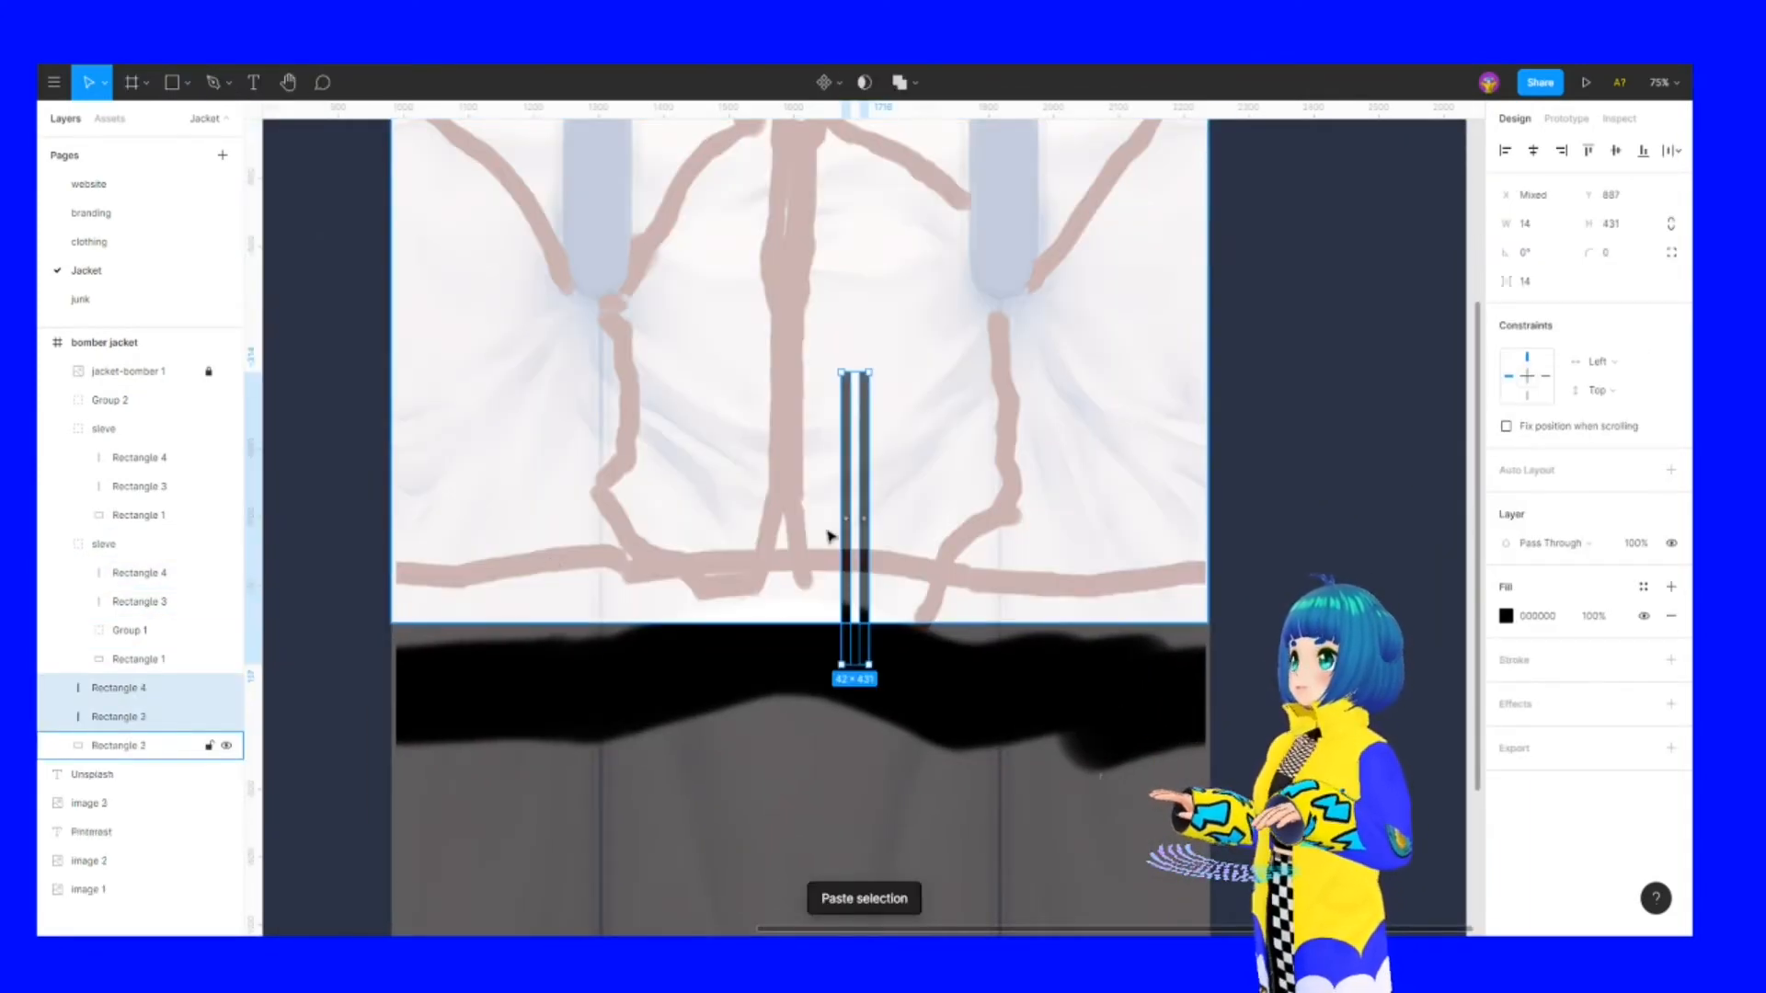
Rotate the pasted stripe pair 90° and place it along the torso's lower hem, near its left edge
left_click_drag(895, 648, 924, 515)
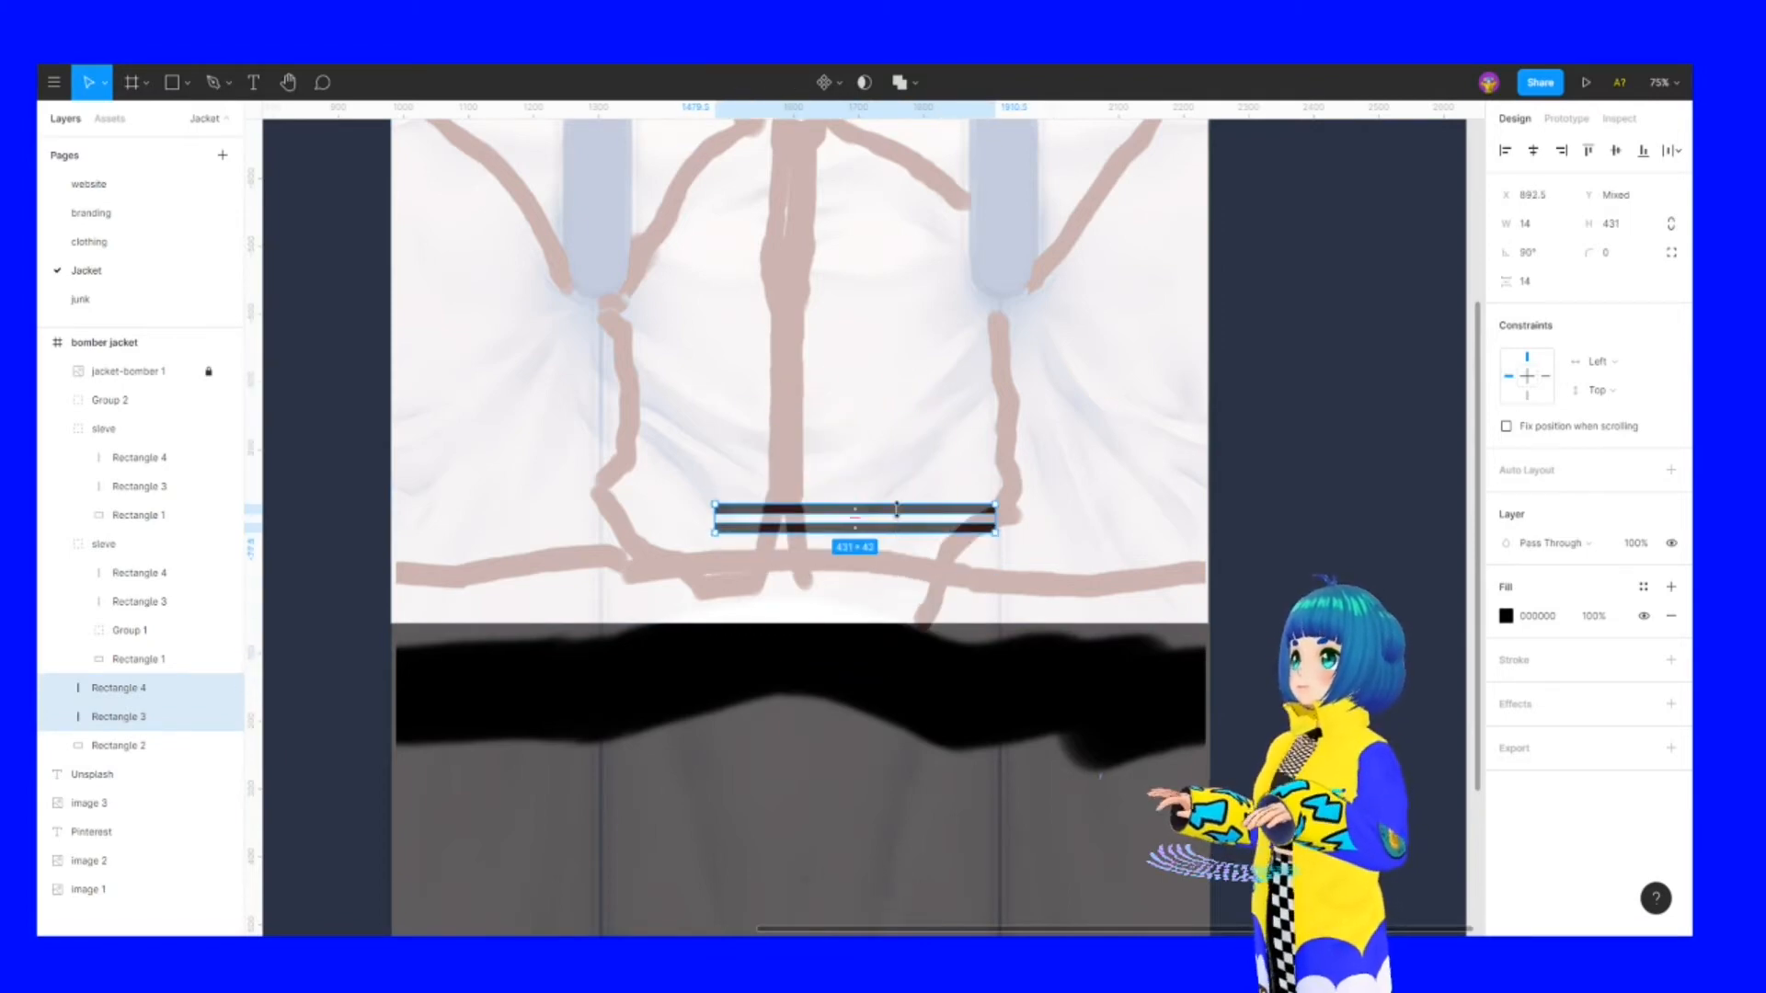
left_click_drag(901, 529, 685, 607)
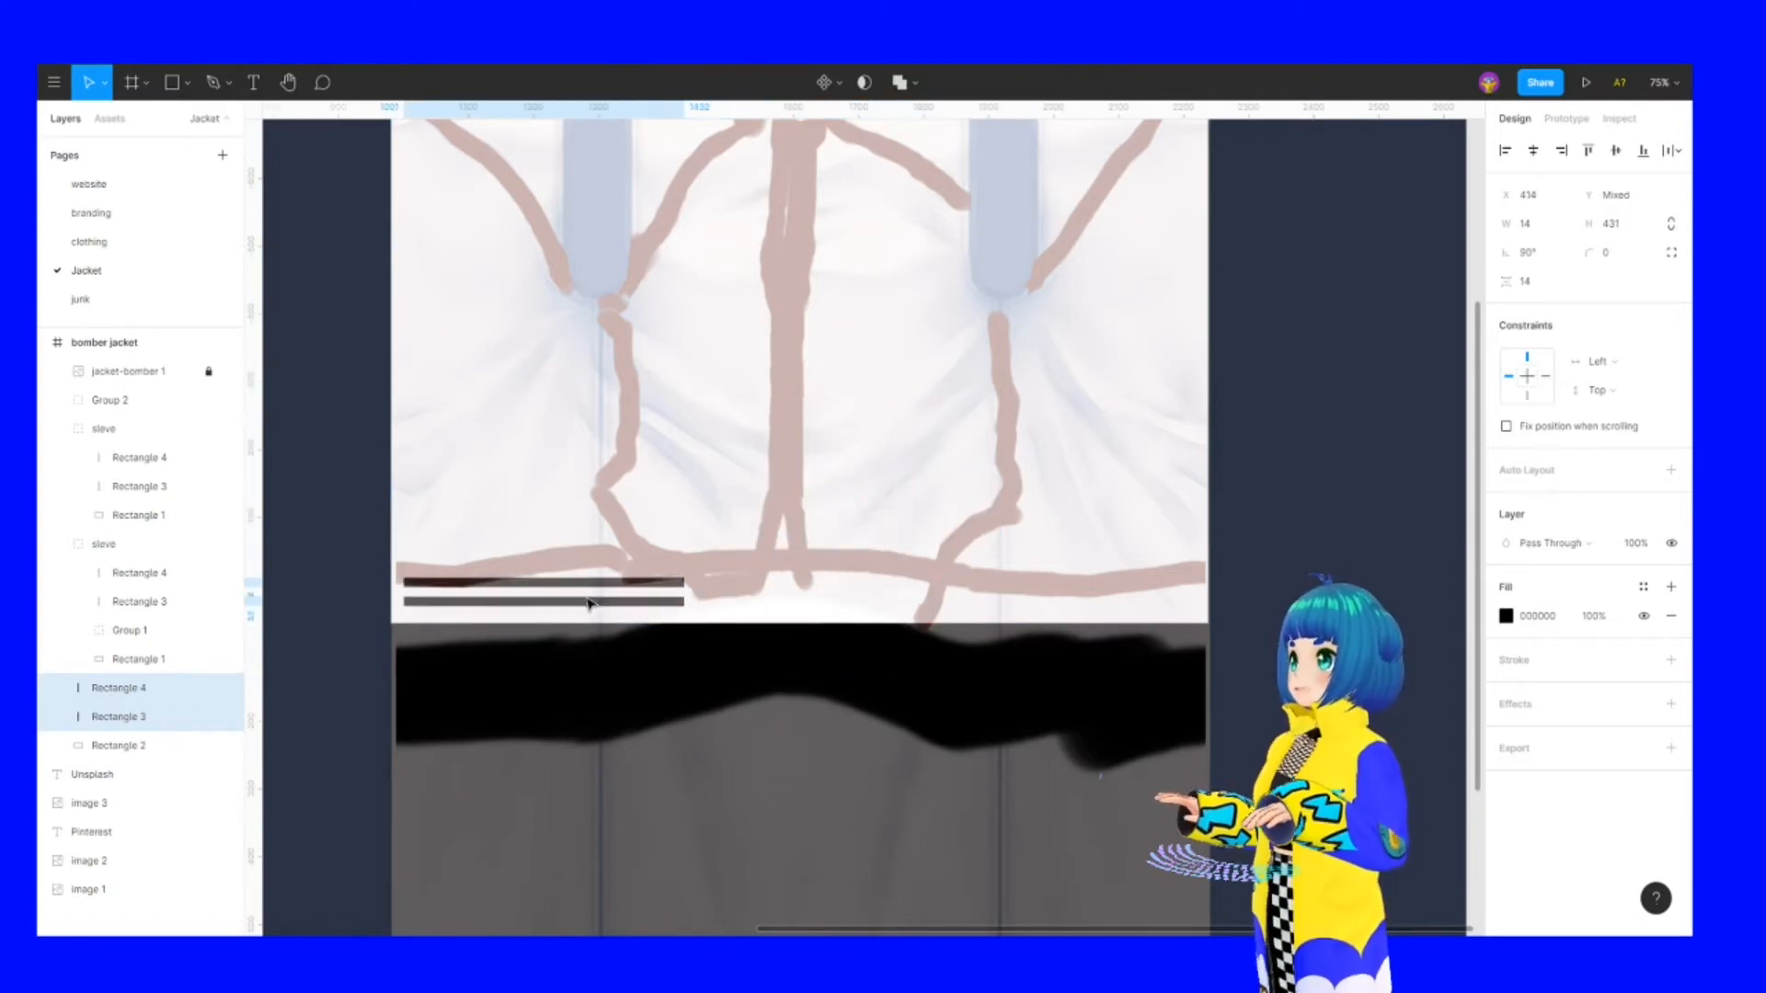
Align the hem stripe pair with the torso's left edge at X 394 and narrow the white torso rectangle to 588 wide
mouse_move(674, 595)
left_mouse_down()
mouse_move(691, 595)
mouse_move(576, 595)
mouse_move(682, 593)
left_mouse_up()
left_click(760, 543)
double_click(761, 546)
key("Escape")
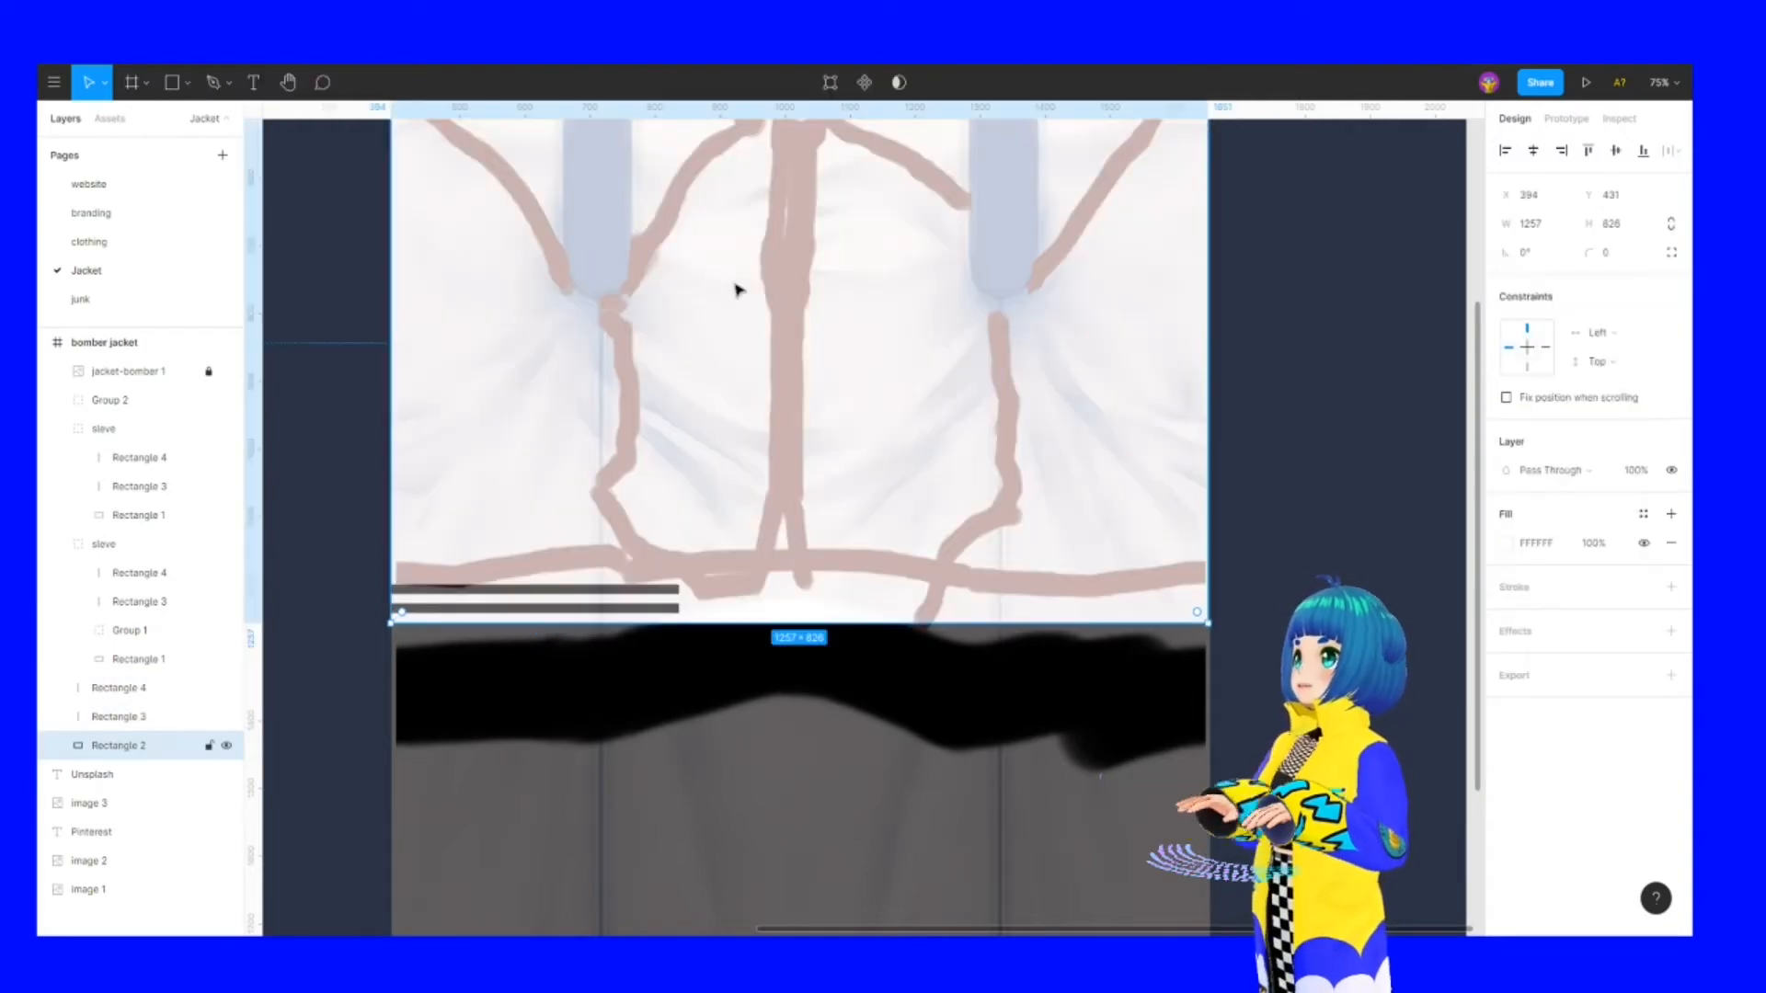
scroll(762, 502, "up", 4)
left_click_drag(1182, 524, 749, 522)
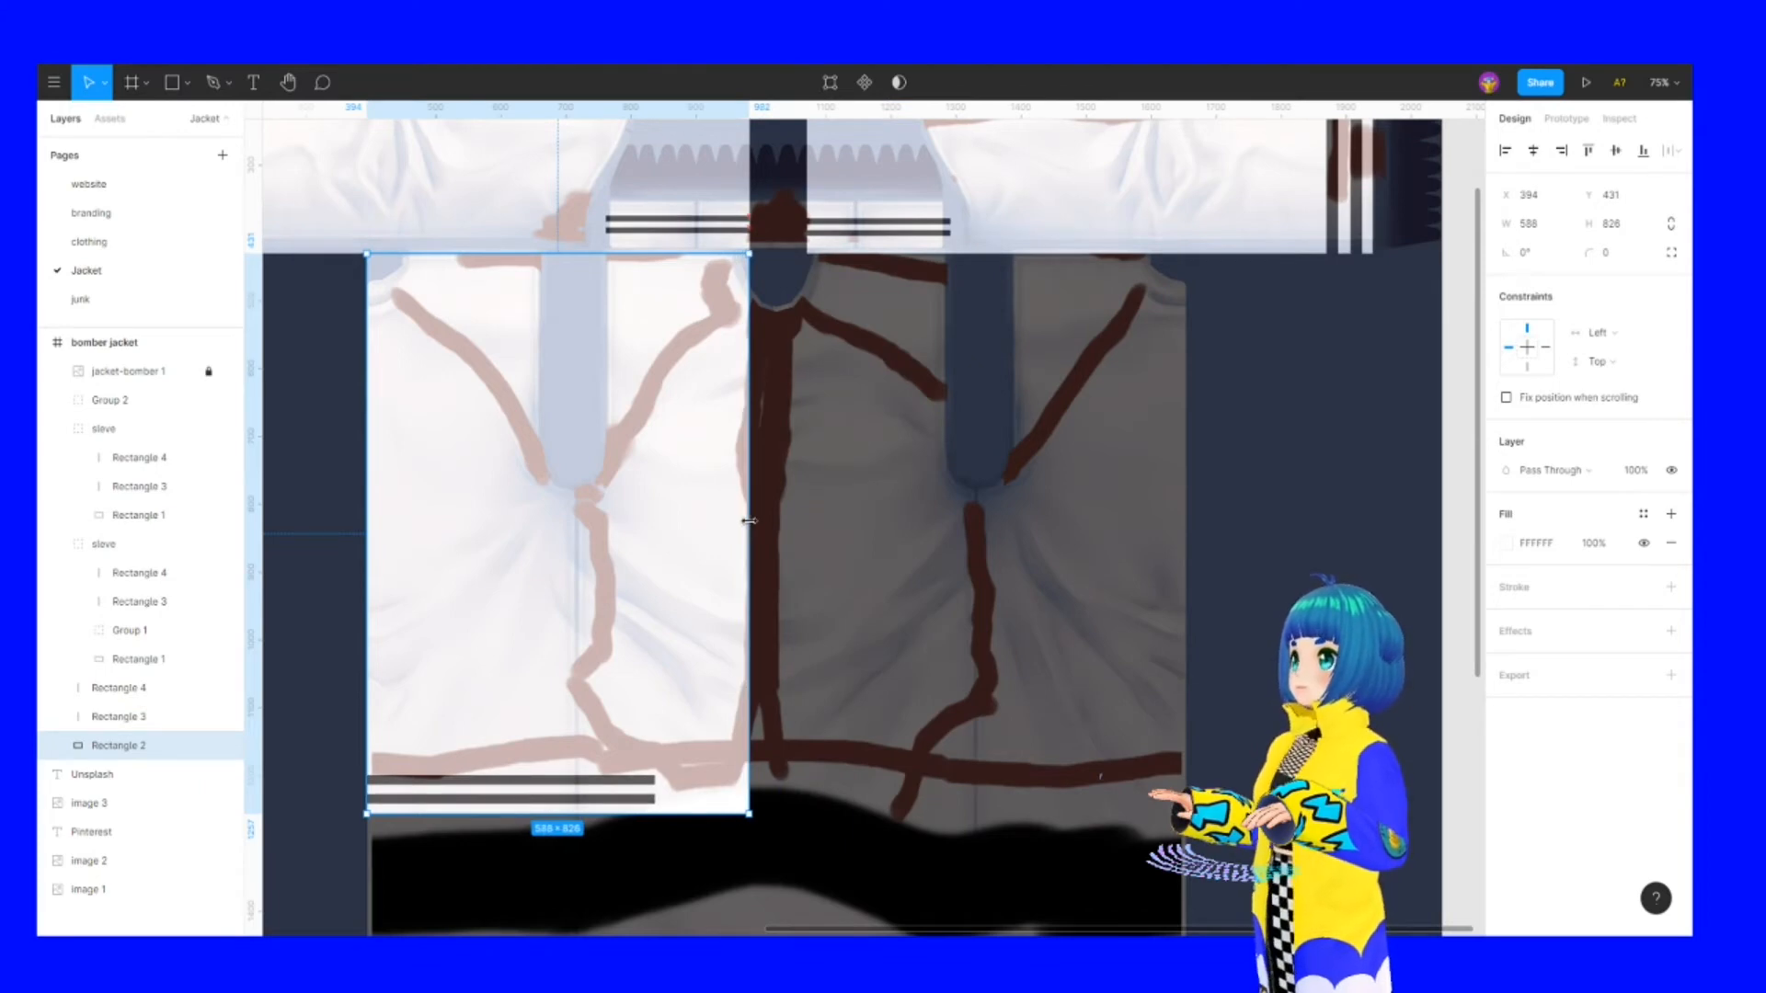
Paste a copy of the torso rectangle as the second half at X 1071, Y 431, and widen the first half to 589
key("ctrl+c")
key("ctrl+v")
left_click_drag(580, 500, 996, 494)
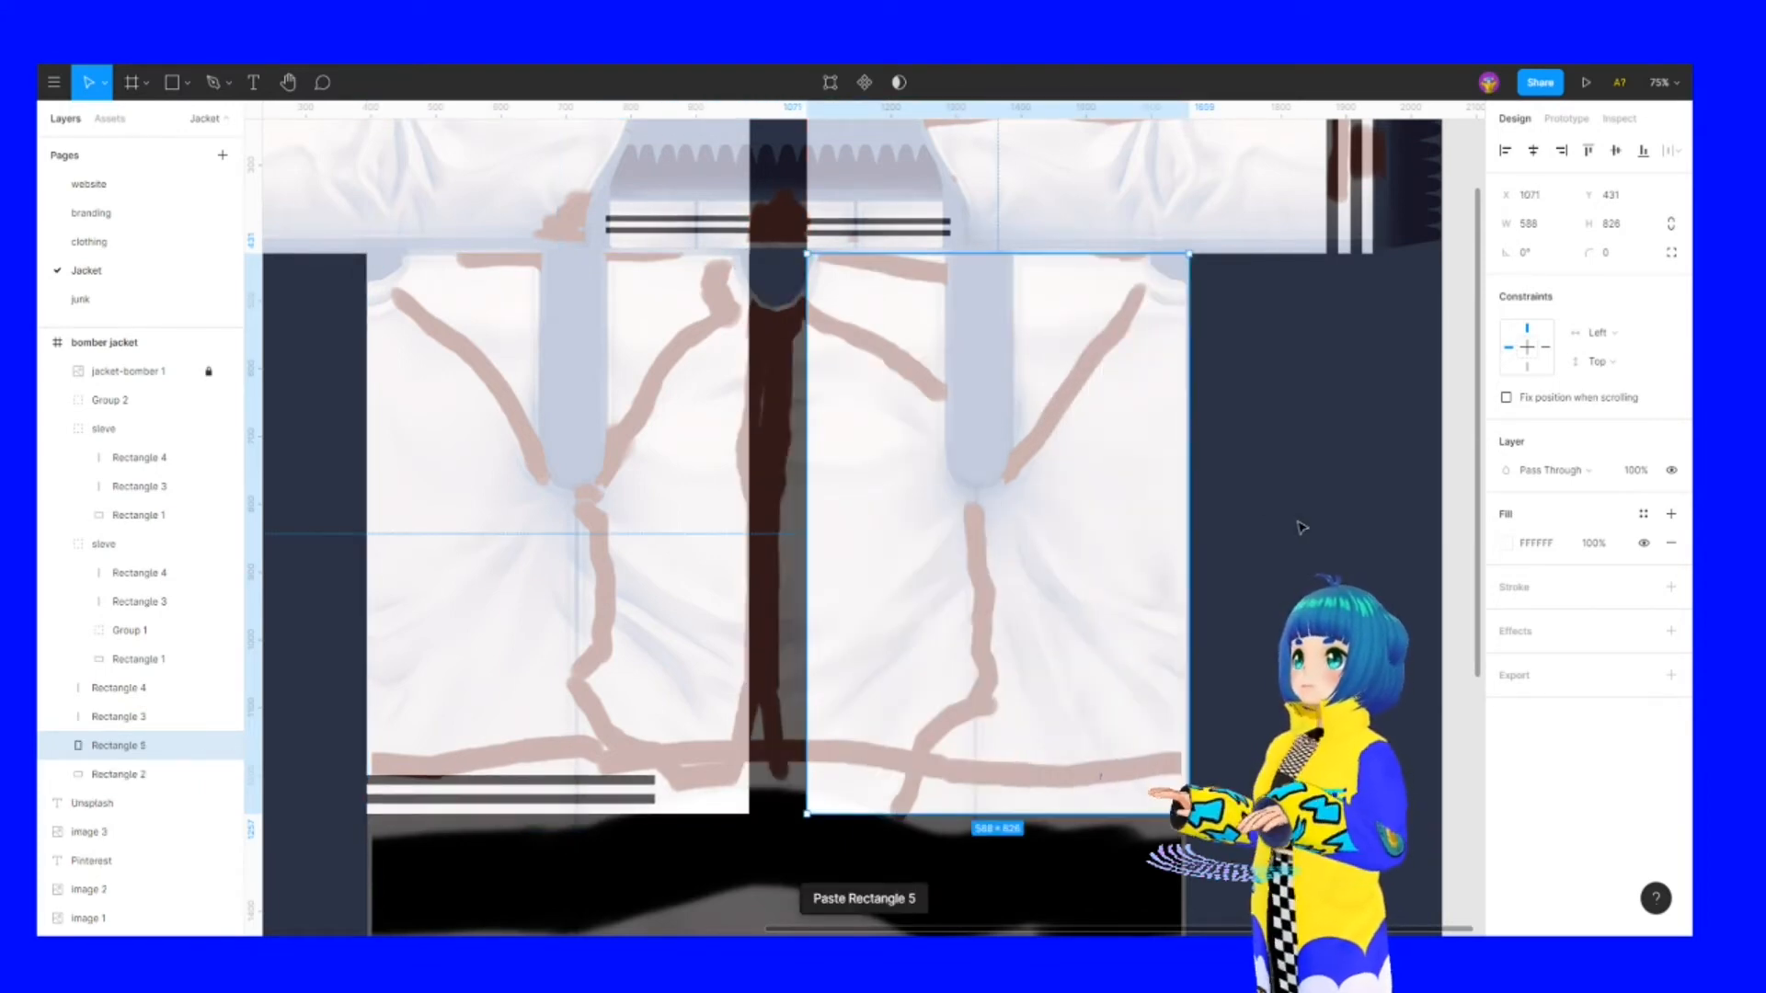
left_click(1270, 537)
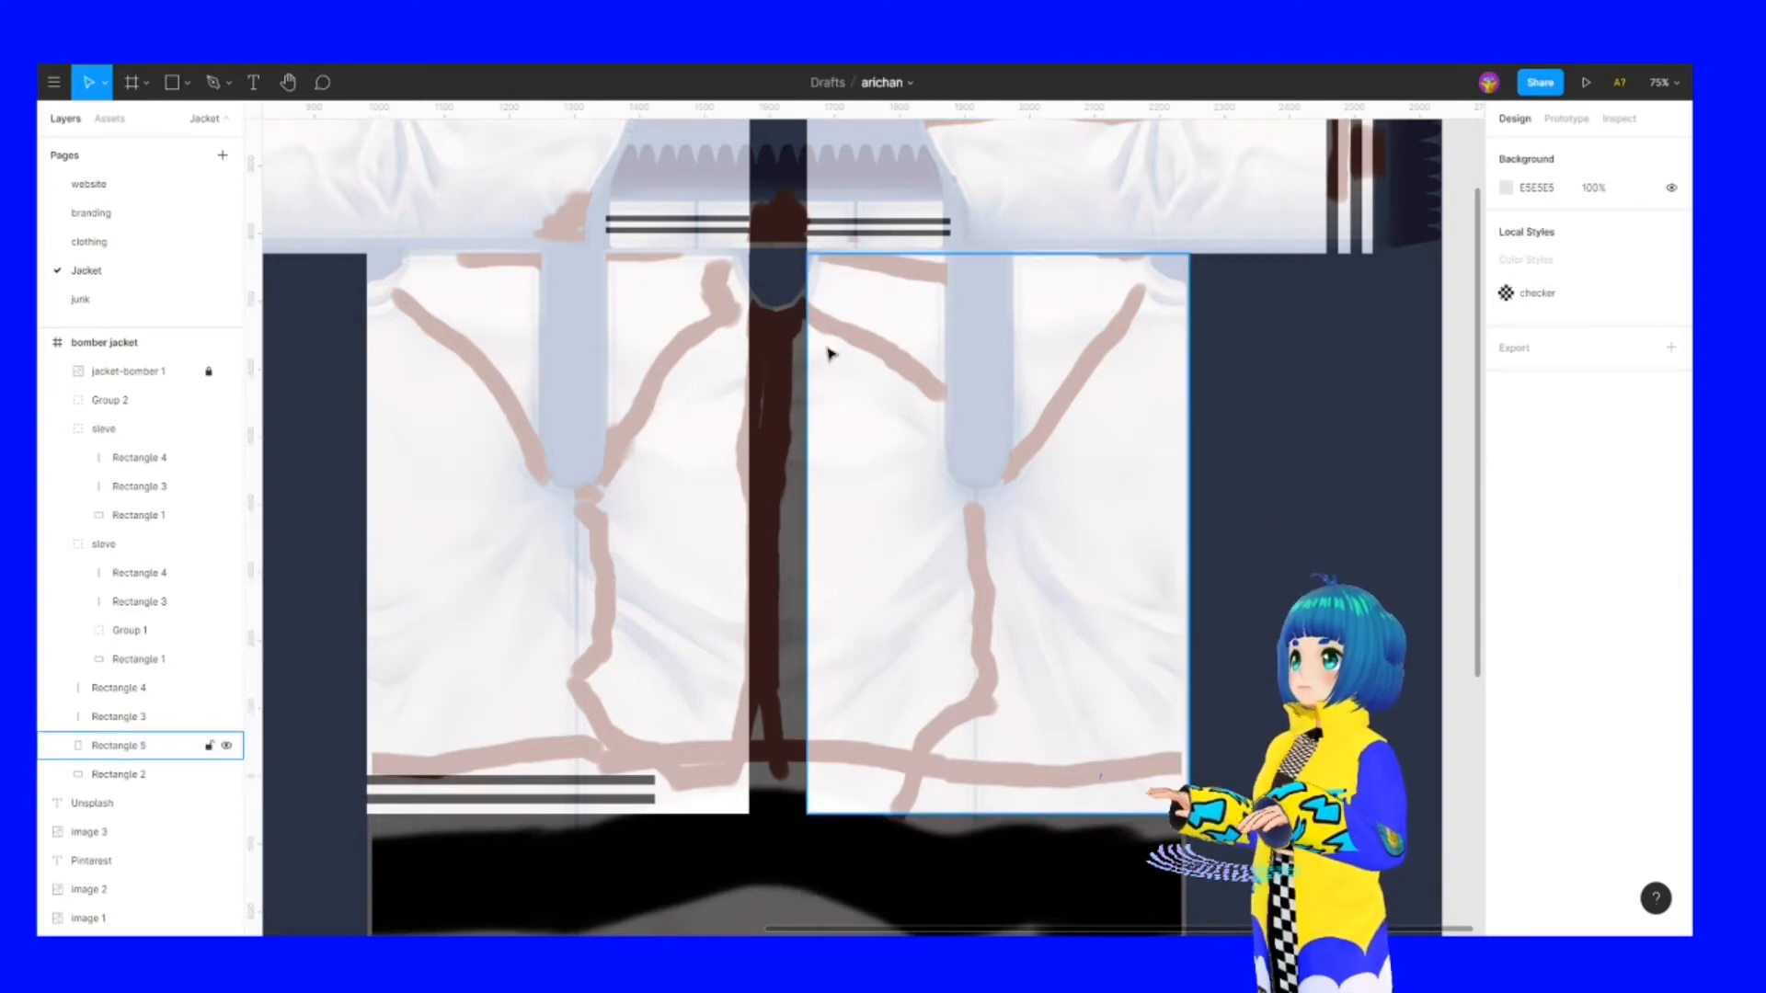
left_click(743, 386)
left_click_drag(750, 379, 751, 379)
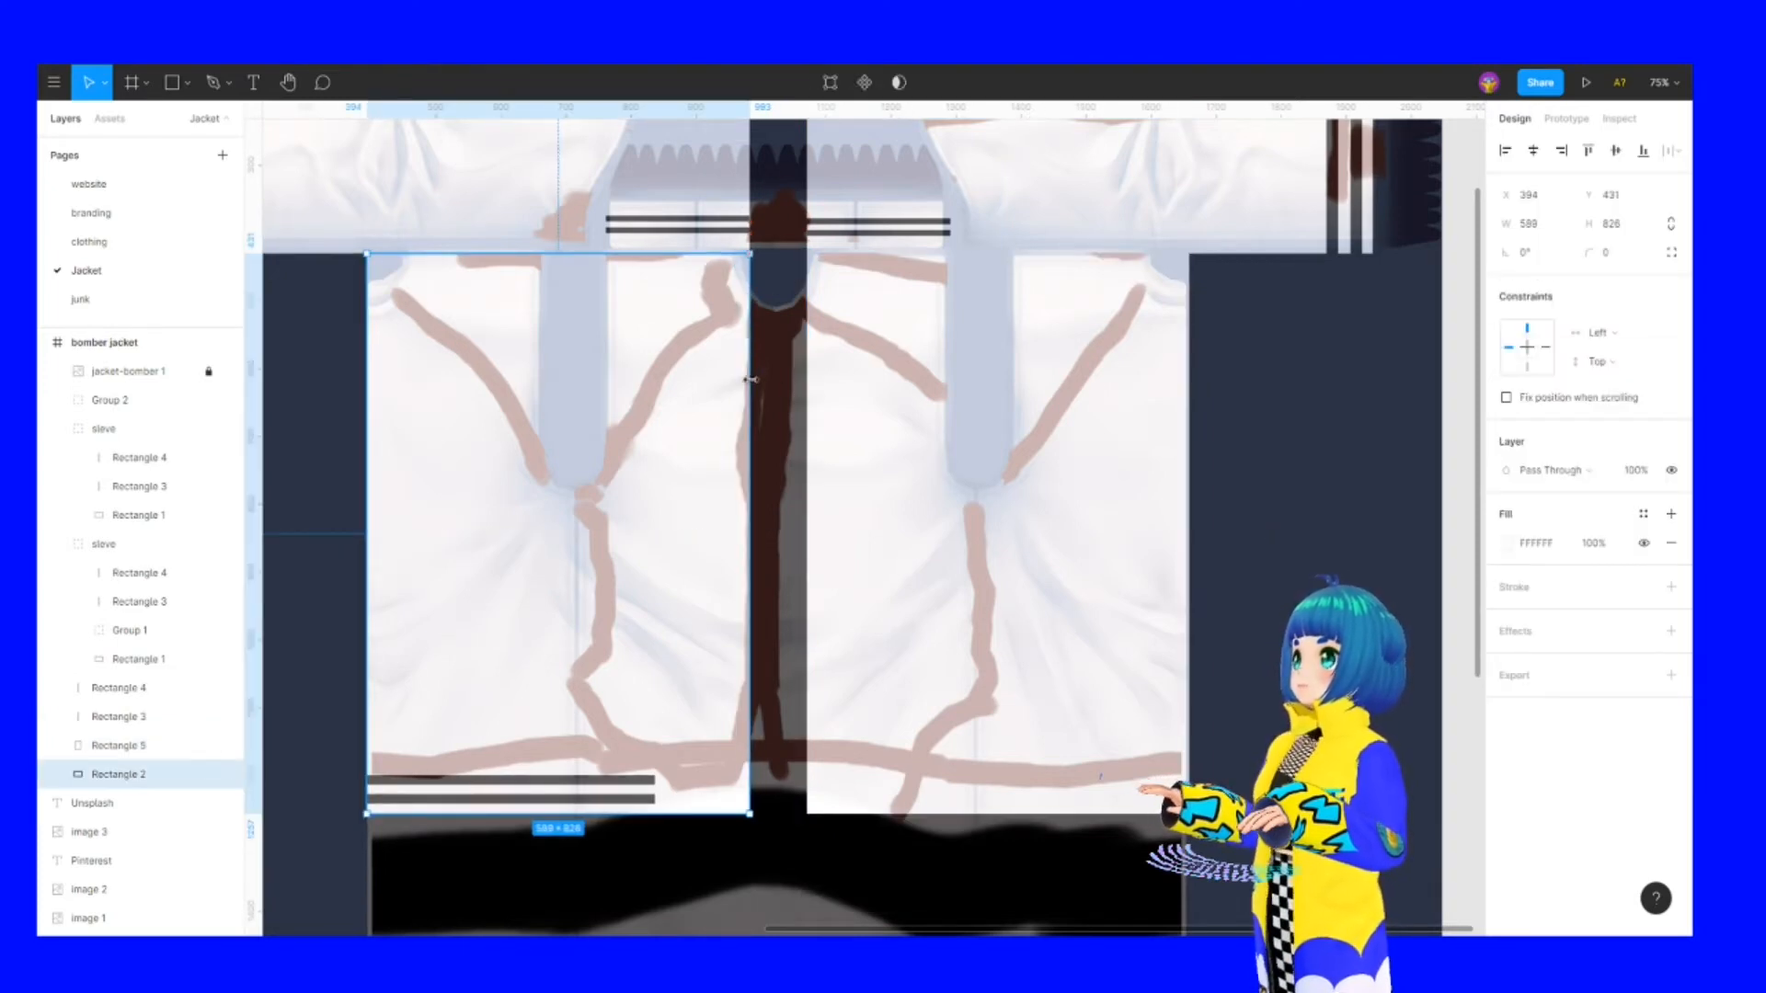
left_click(774, 448)
Lengthen the two hem stripes to 465 and paste a copy of them onto the other torso half's hem at X 1202
scroll(775, 543, "down", 2)
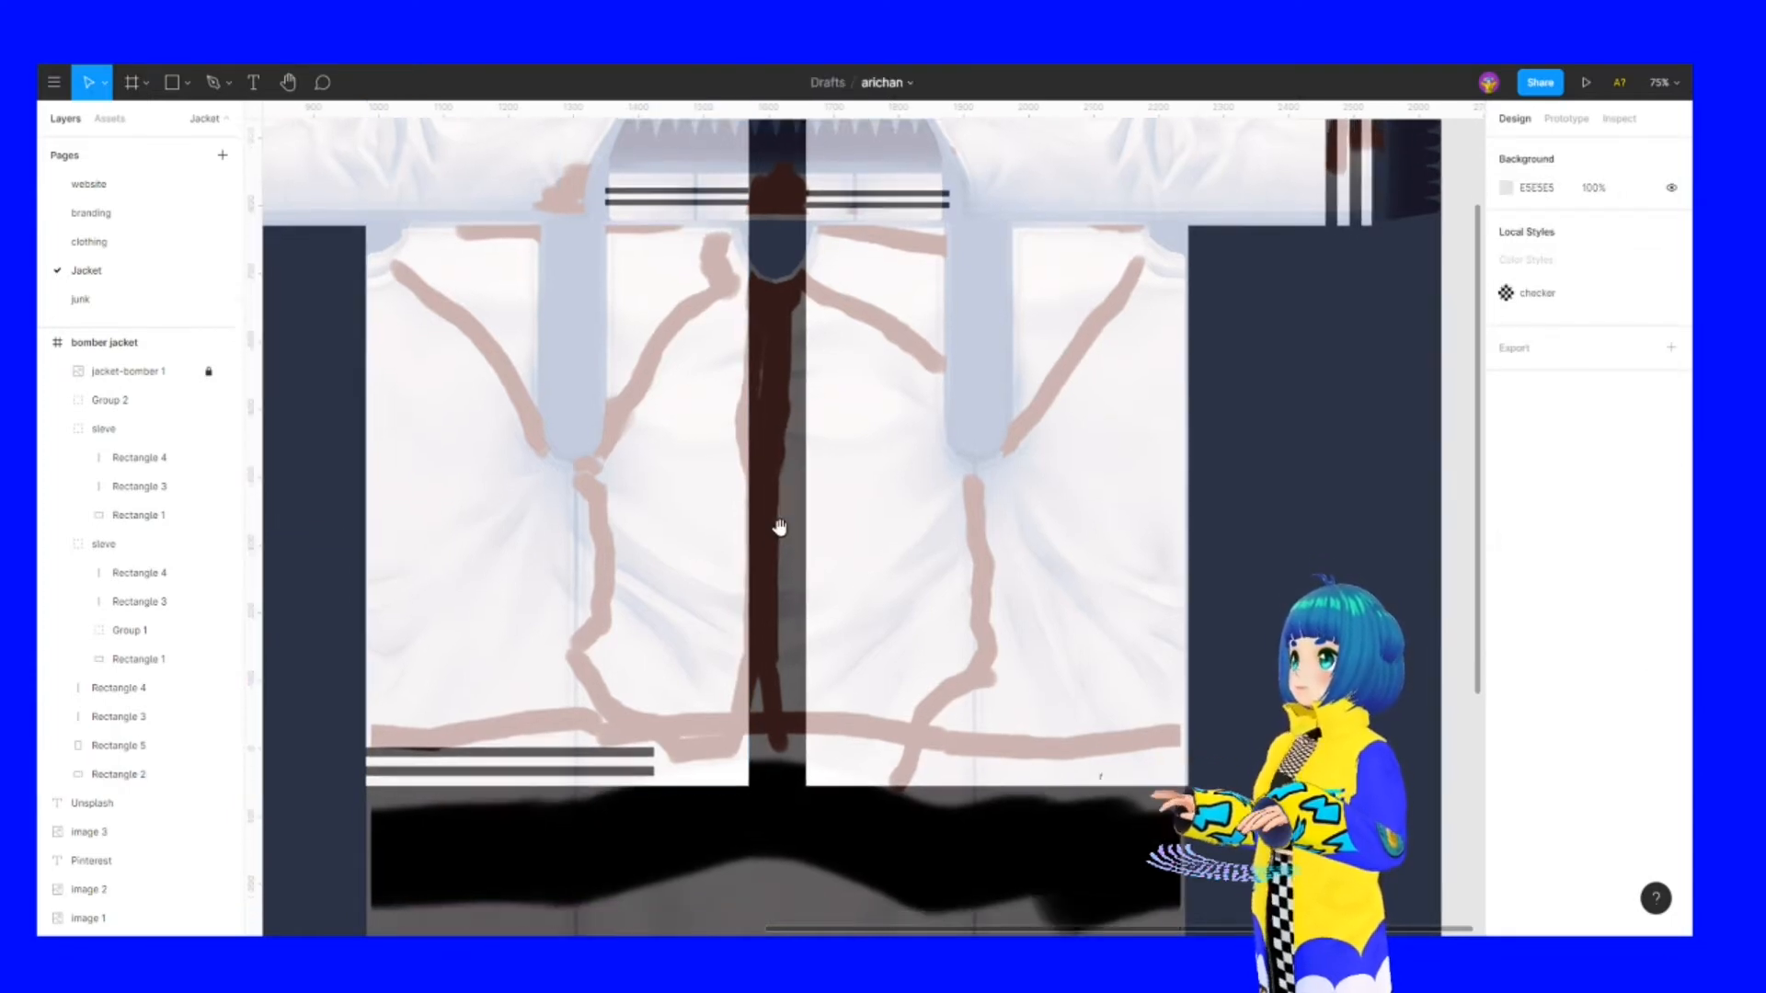
left_click(602, 714)
left_click(626, 739, "shift")
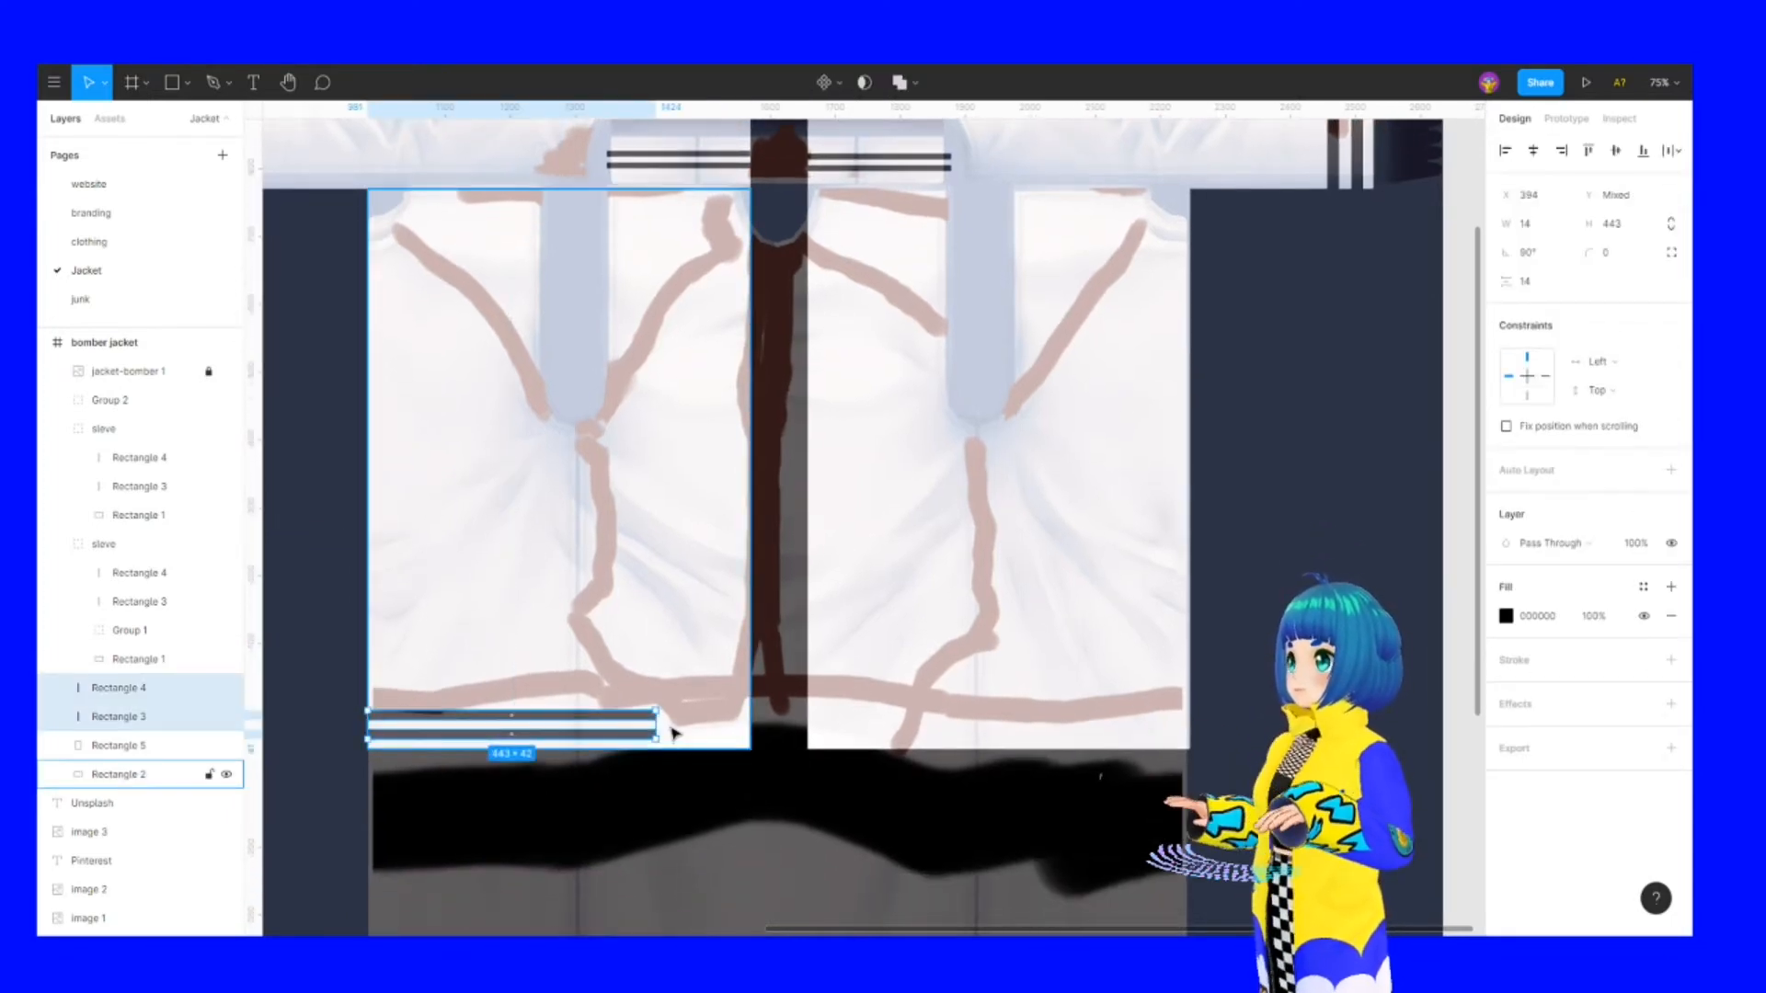
left_click_drag(658, 723, 674, 724)
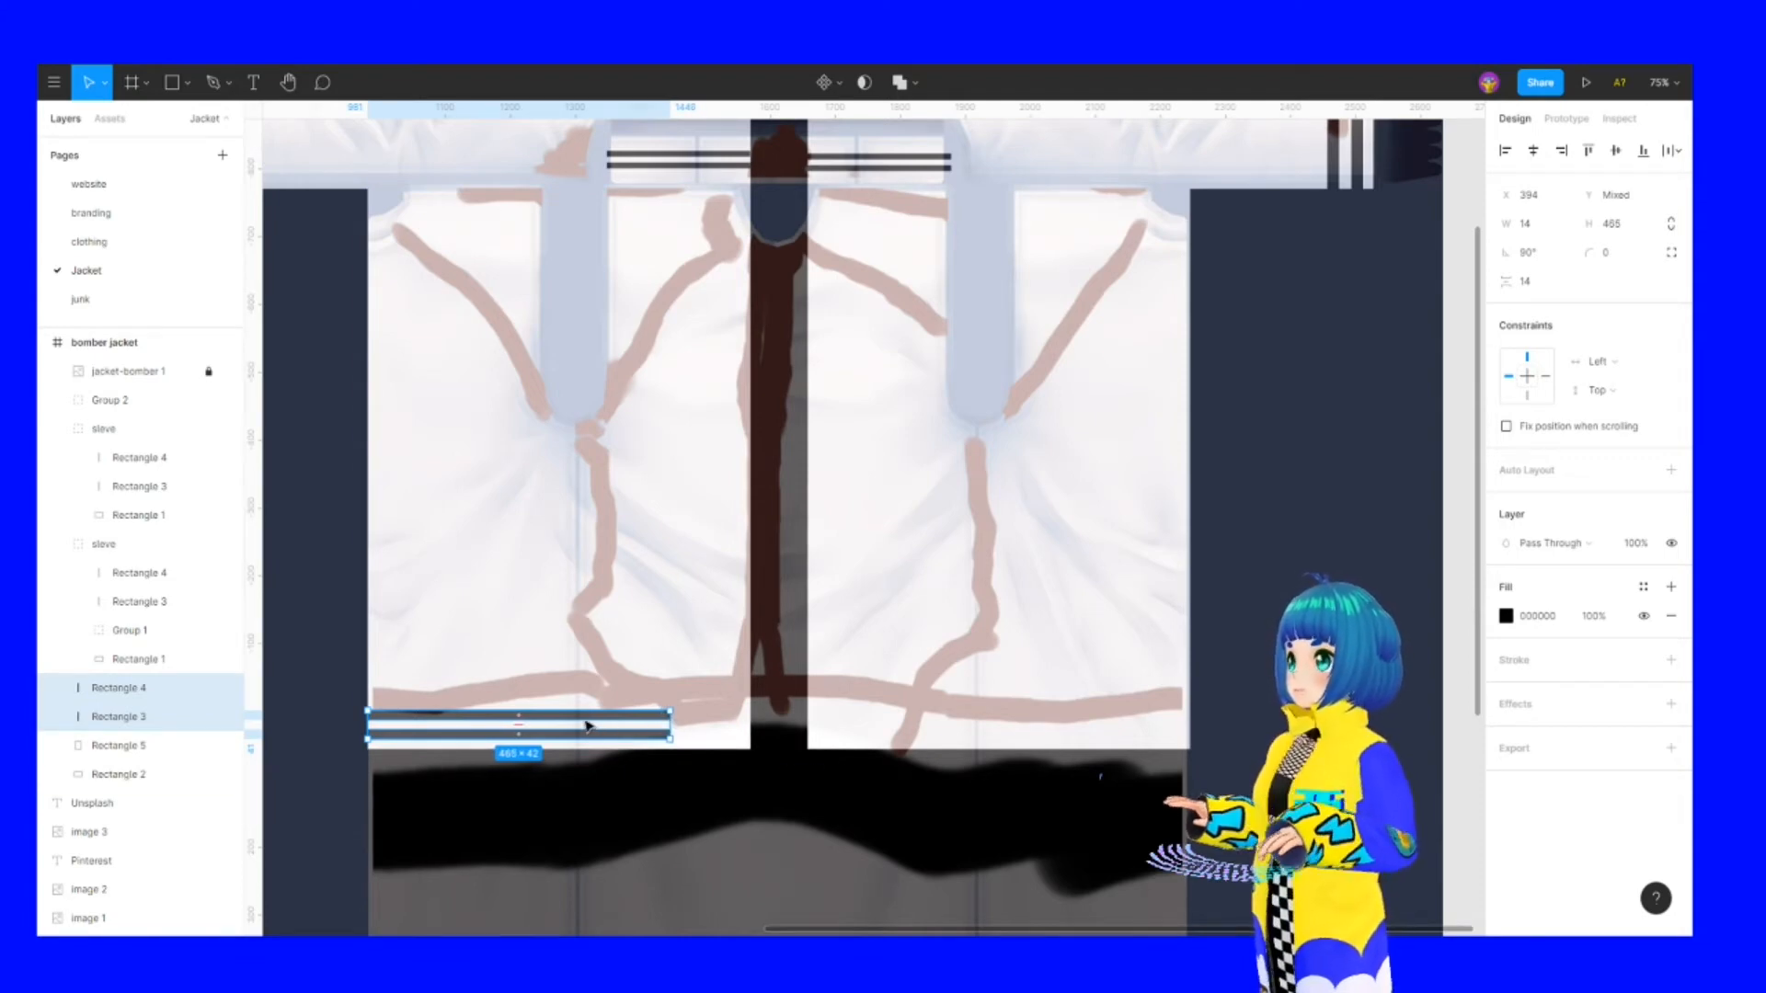
key("ctrl+v")
left_click_drag(596, 739, 1124, 742)
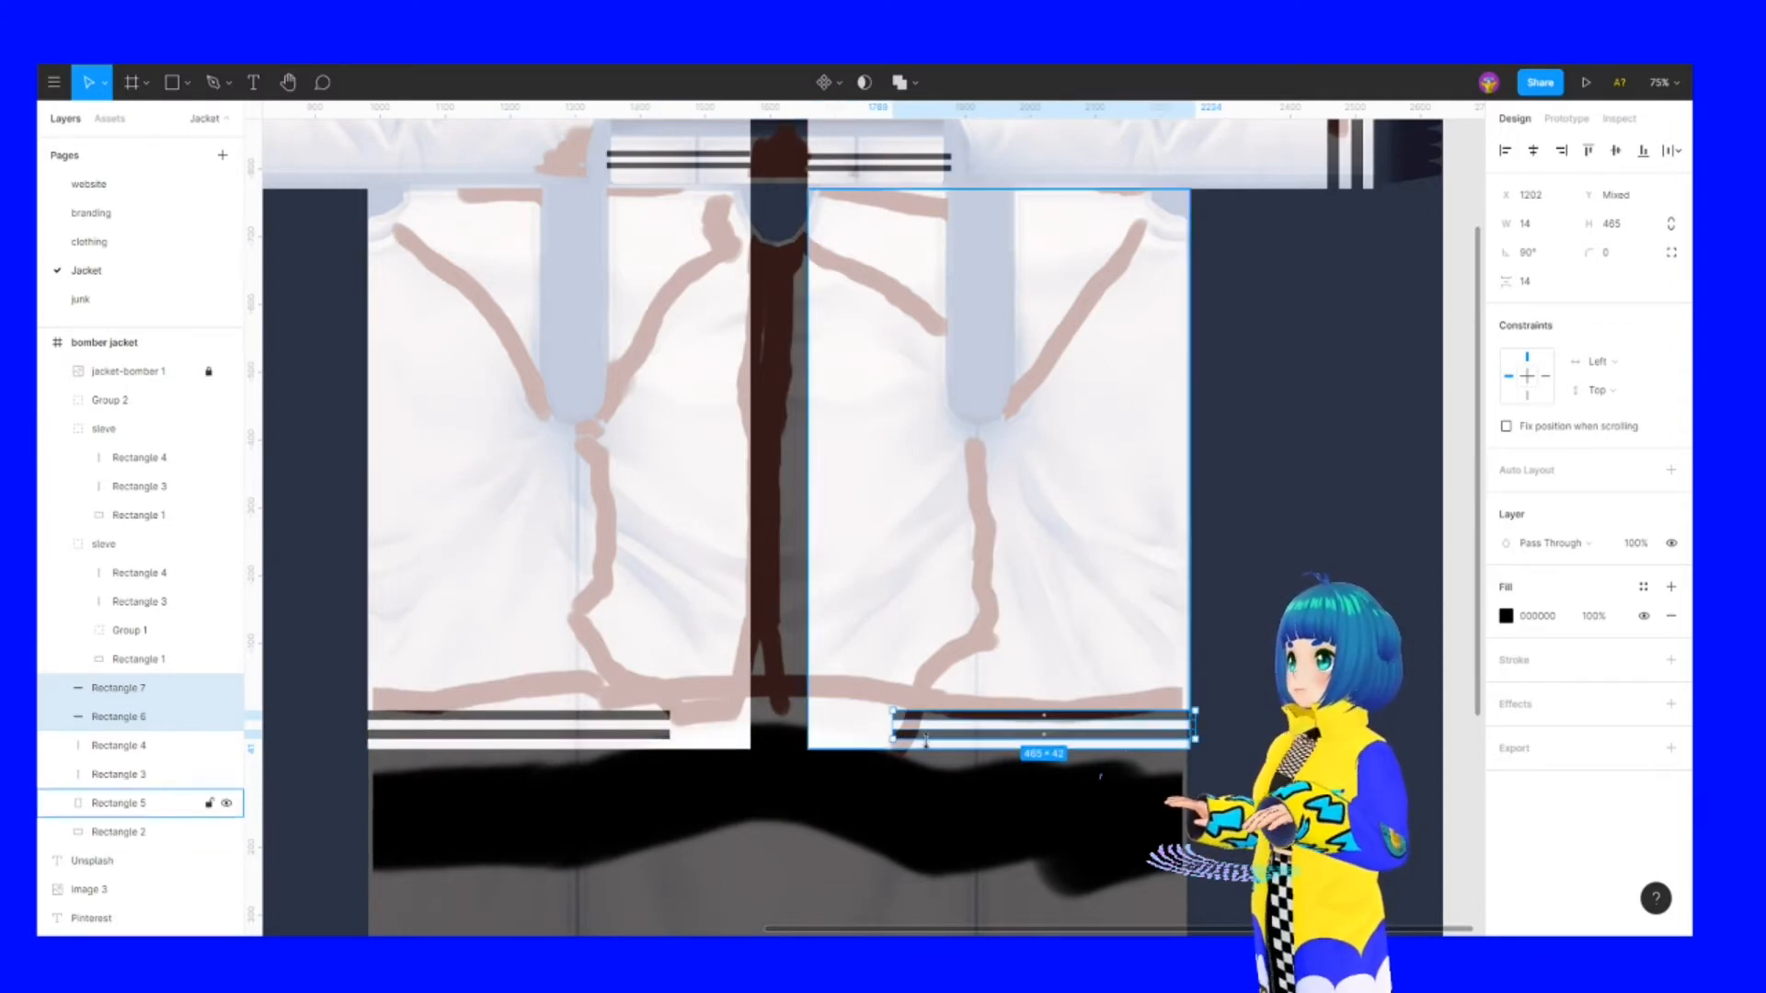
left_click(295, 575)
scroll(361, 471, "up", 2)
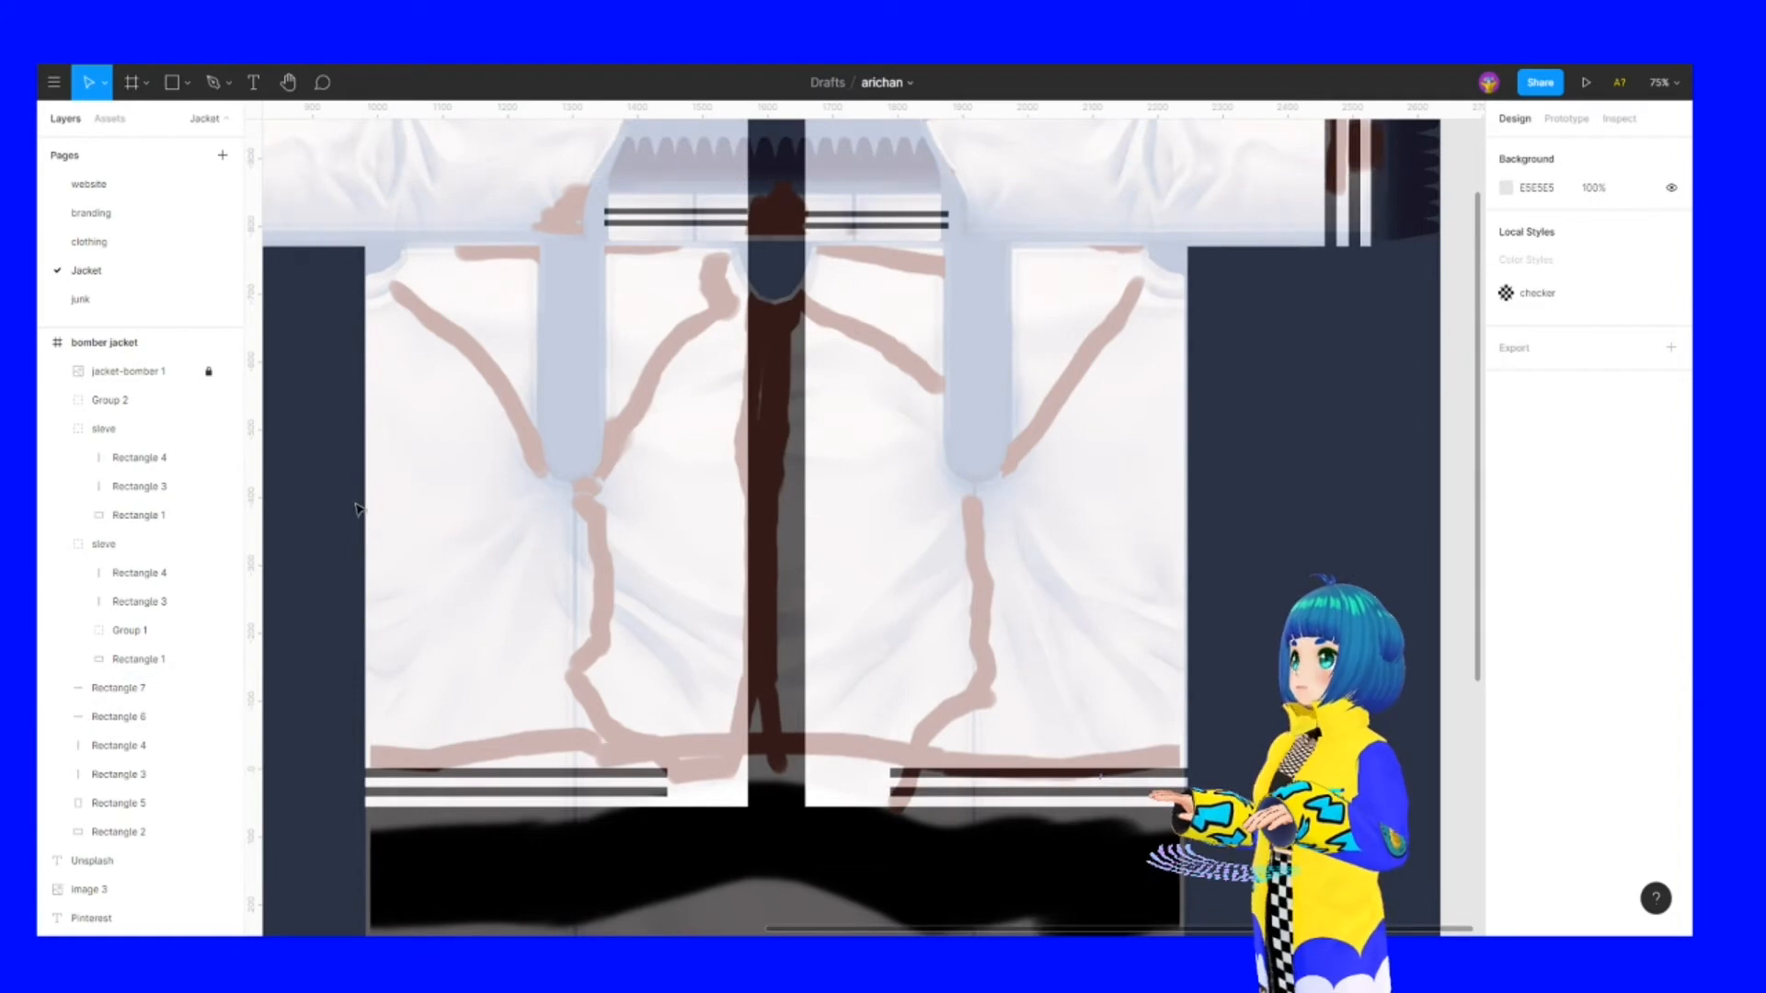
Draw a closed four-point chest yoke with the Pen tool over the left torso half, about 590.5 × 347.5, following the seam guide
left_click(212, 82)
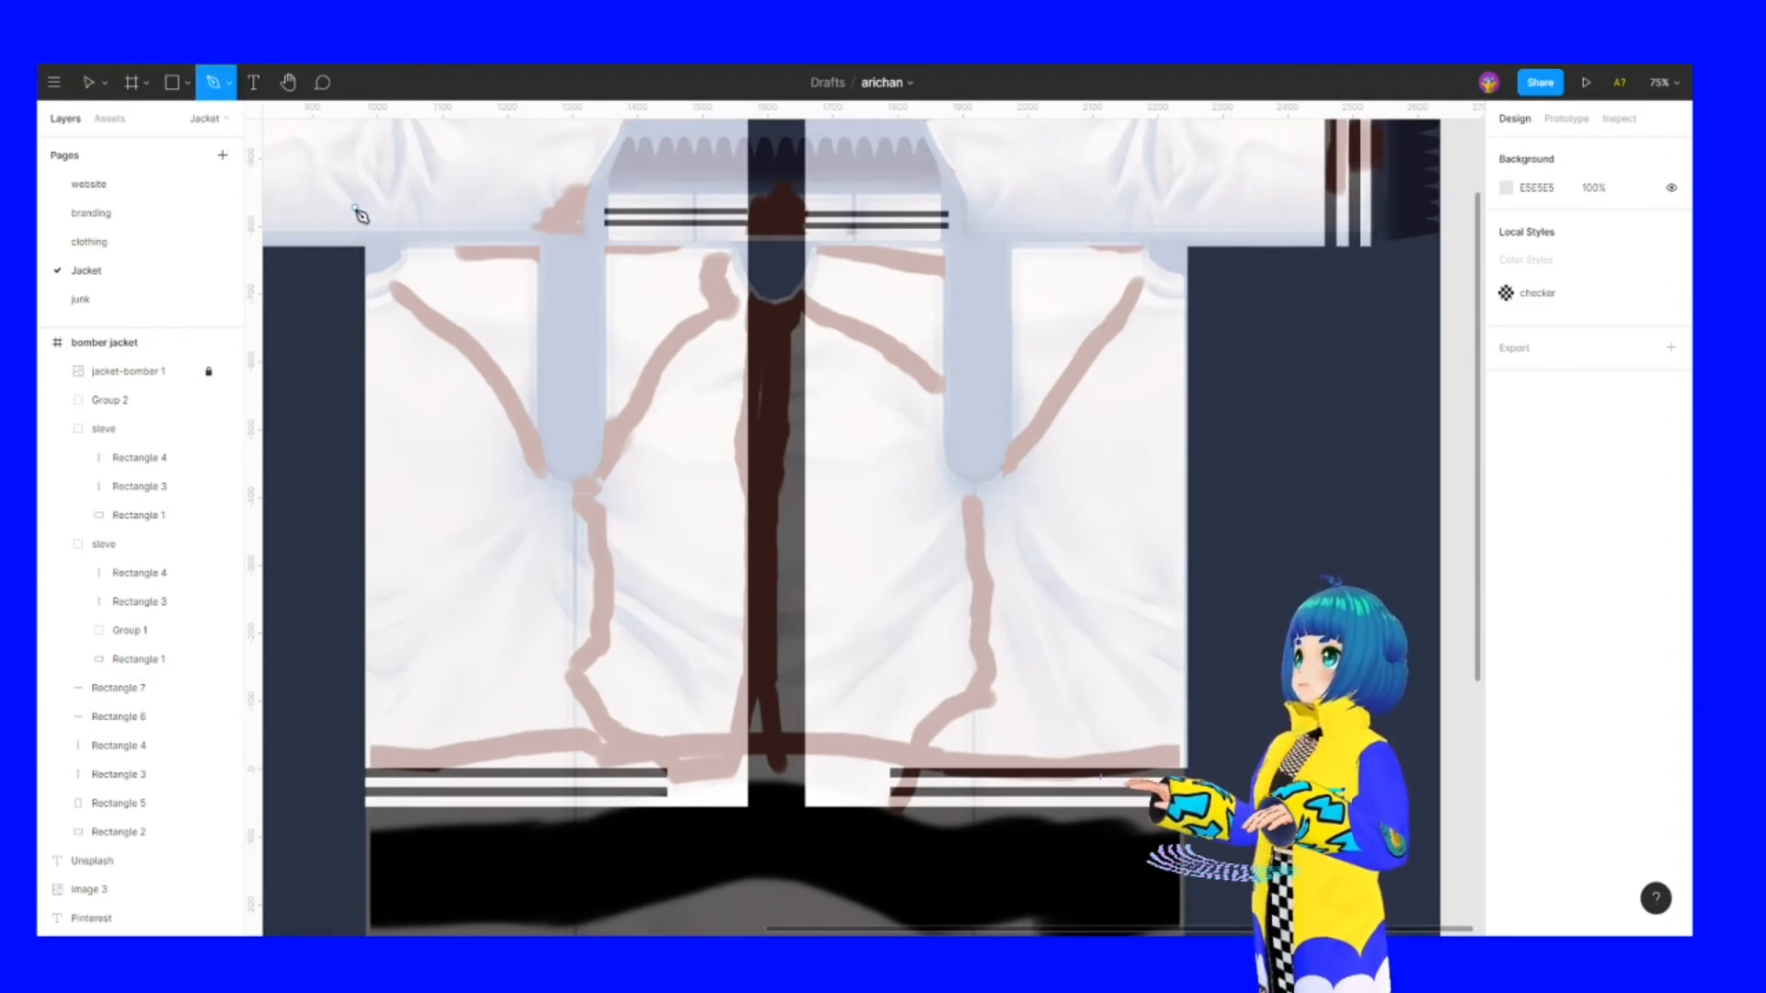
left_click(365, 247)
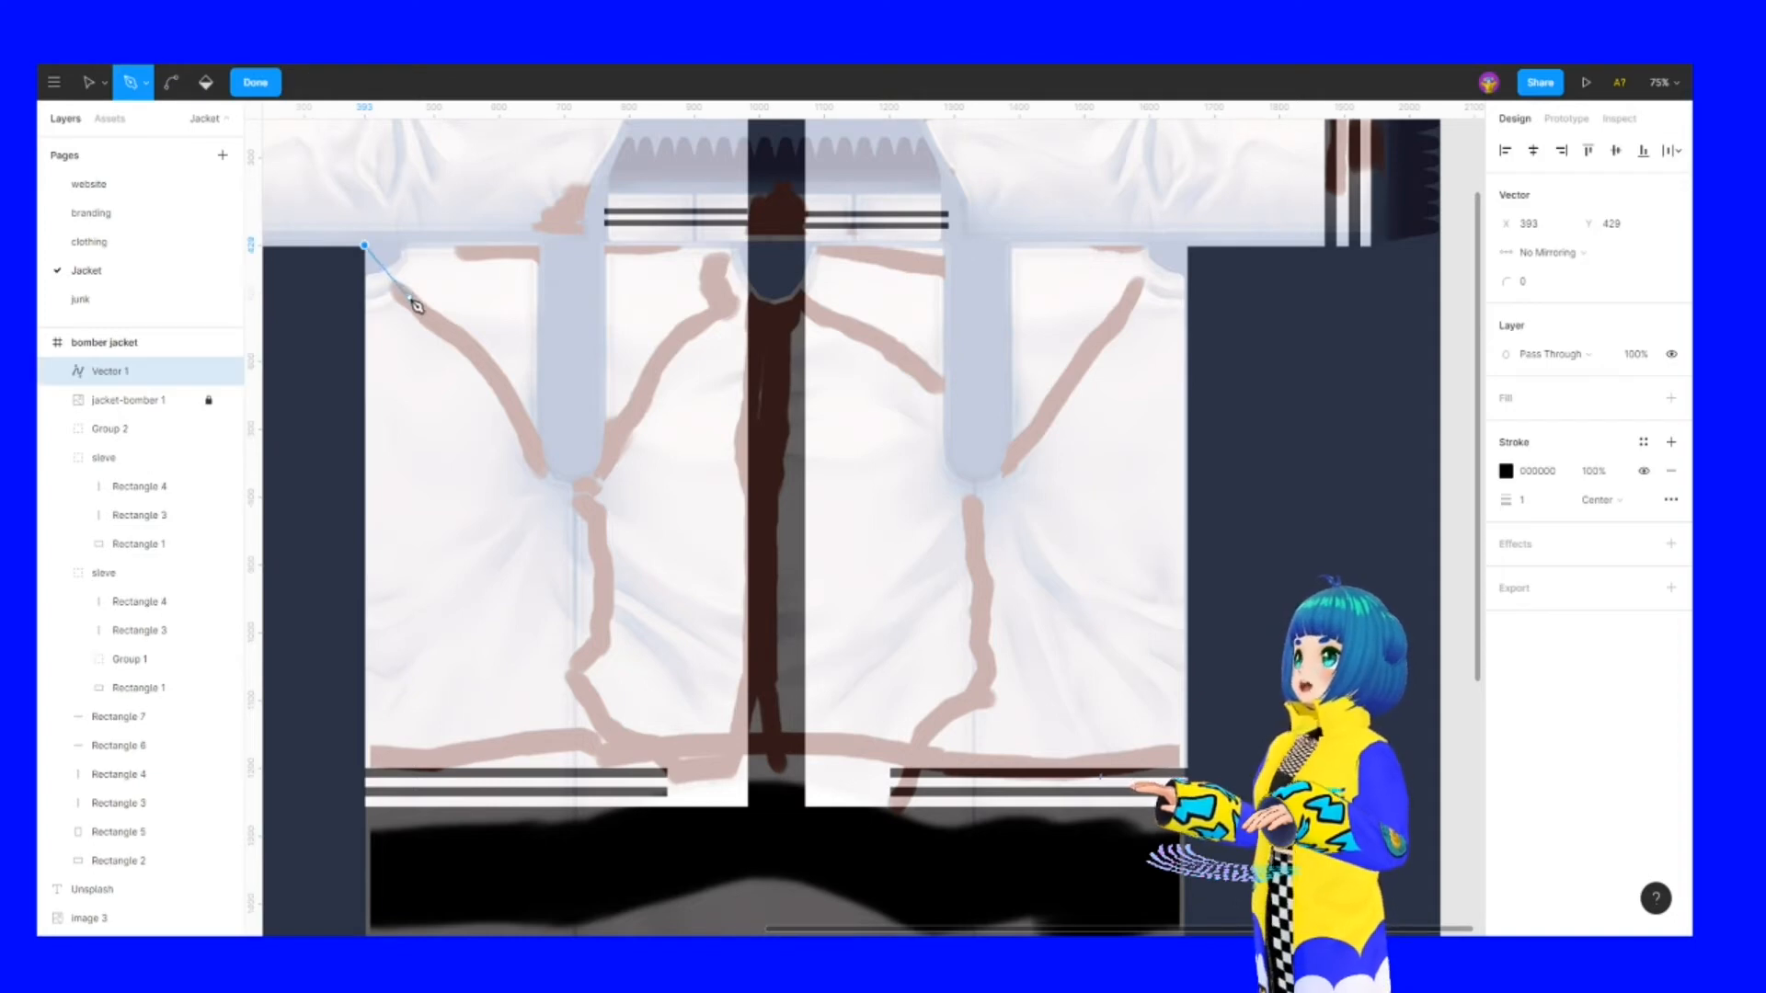
left_click(570, 481)
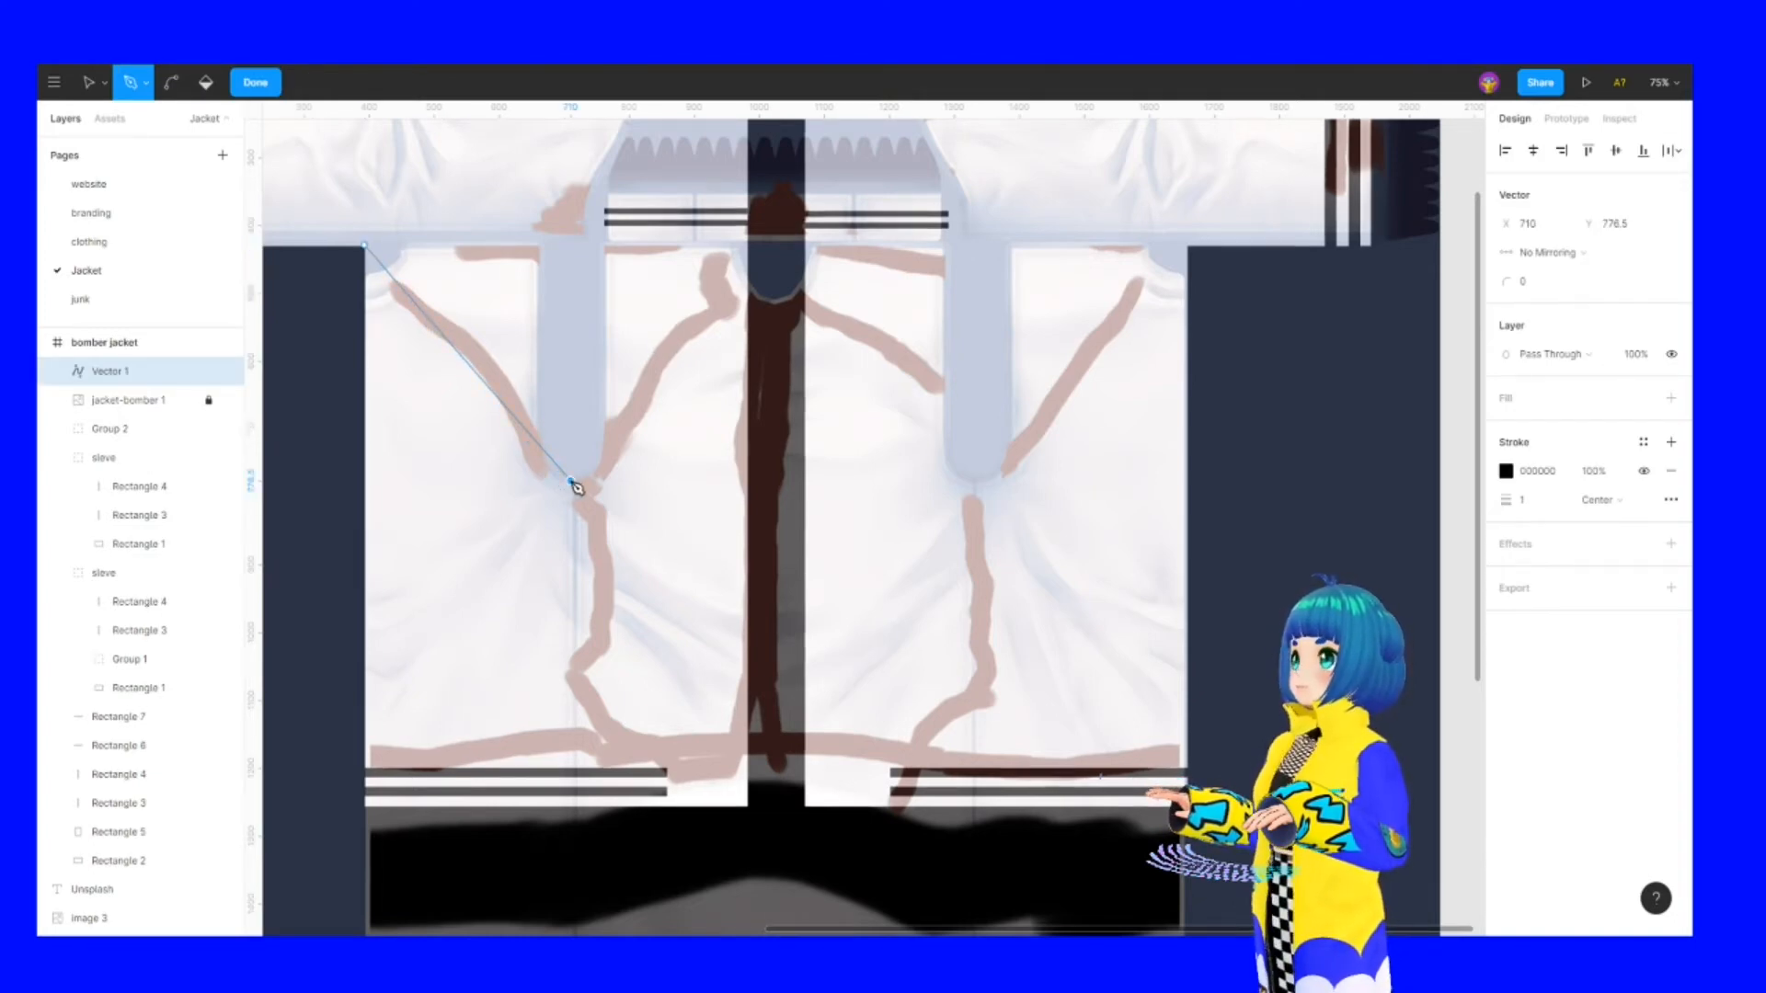
left_click(750, 293)
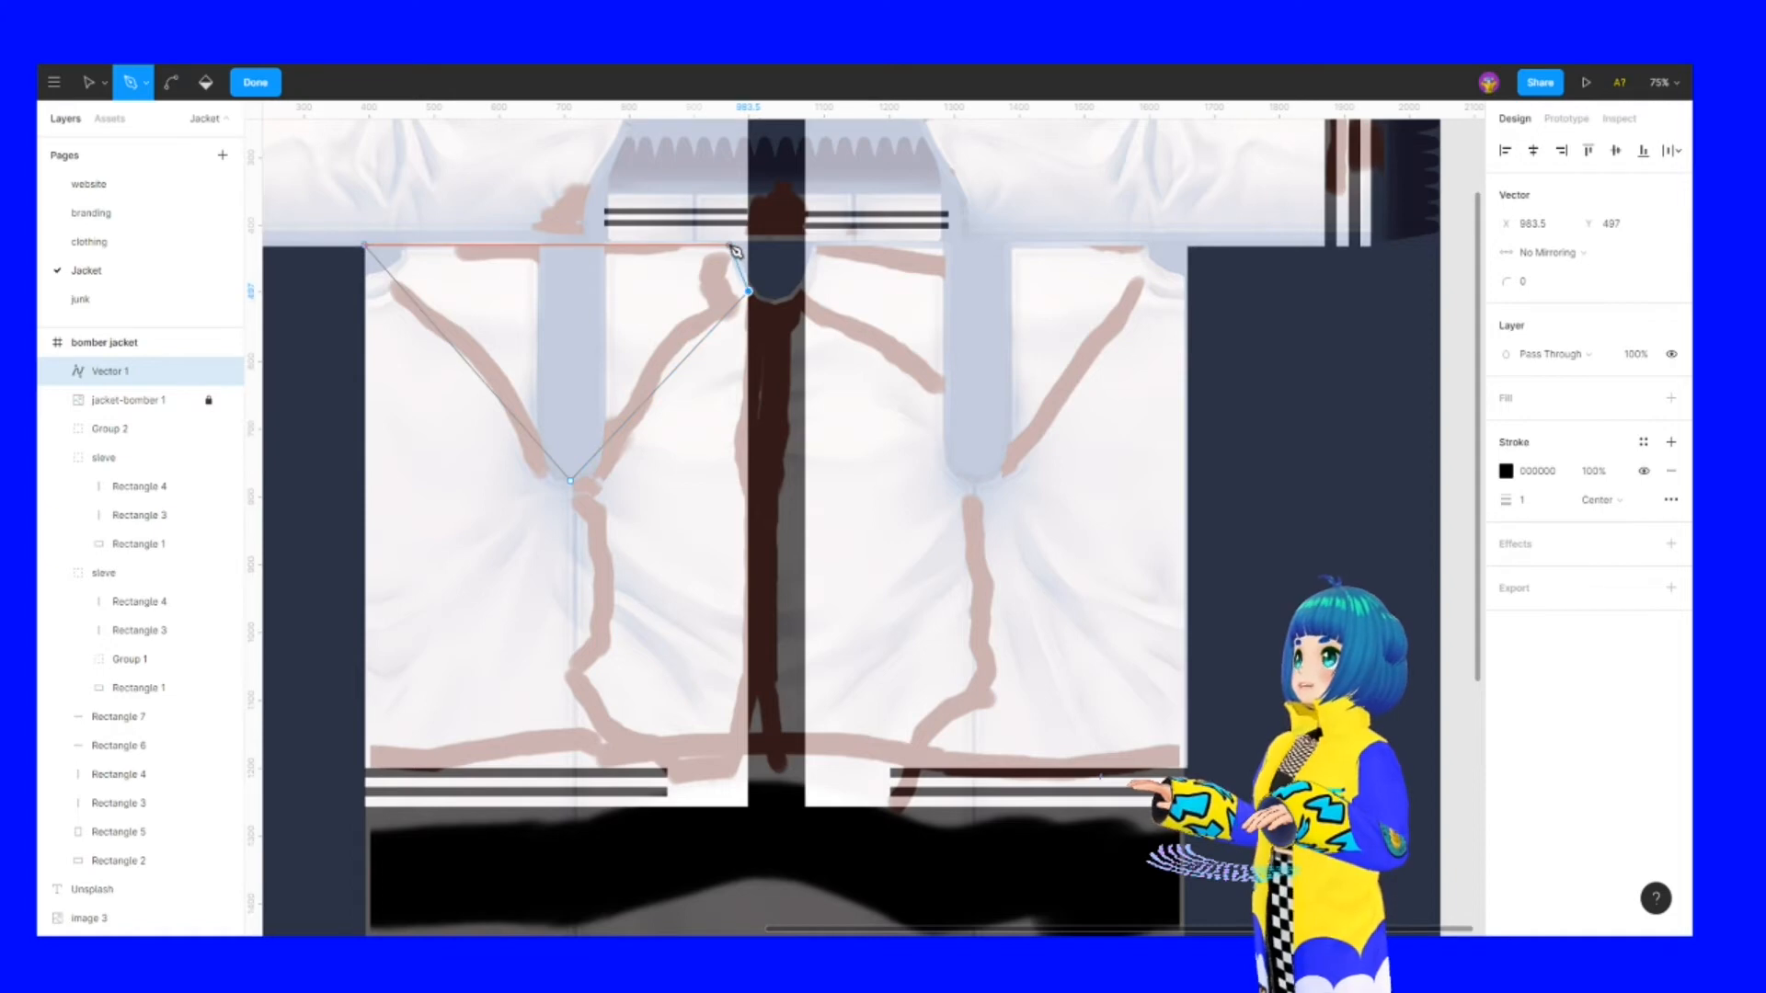
left_click(731, 245)
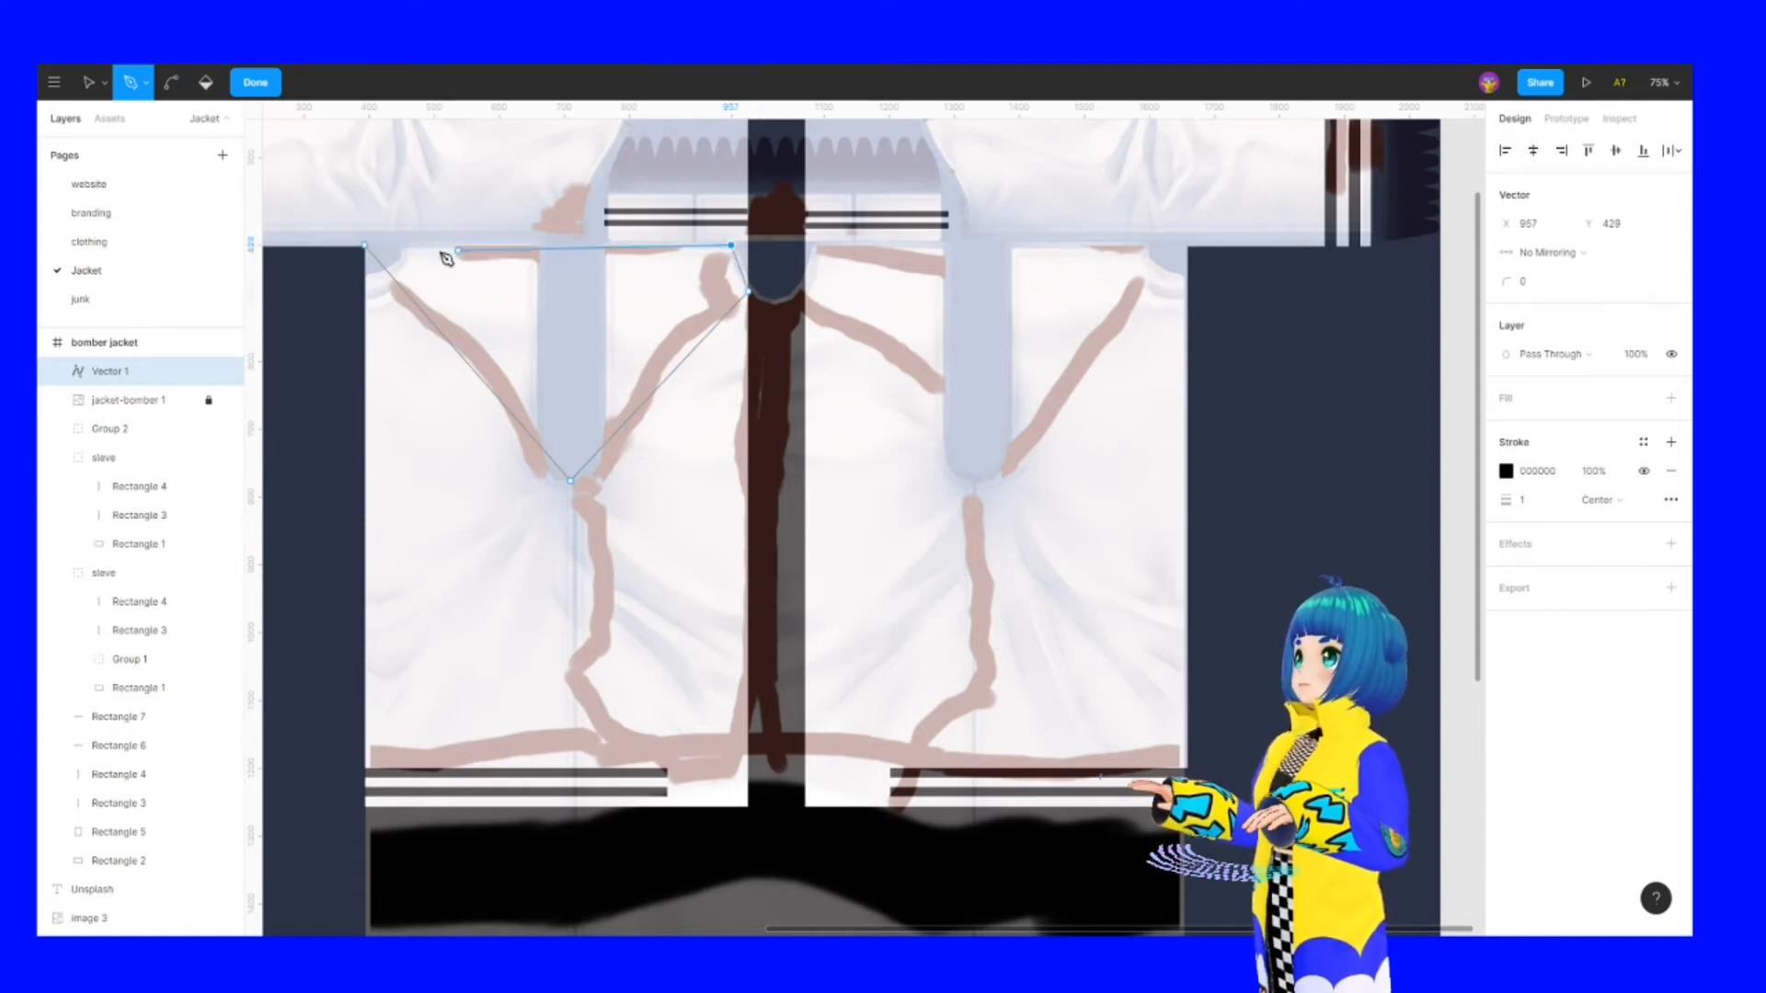
left_click(365, 244)
key("Escape")
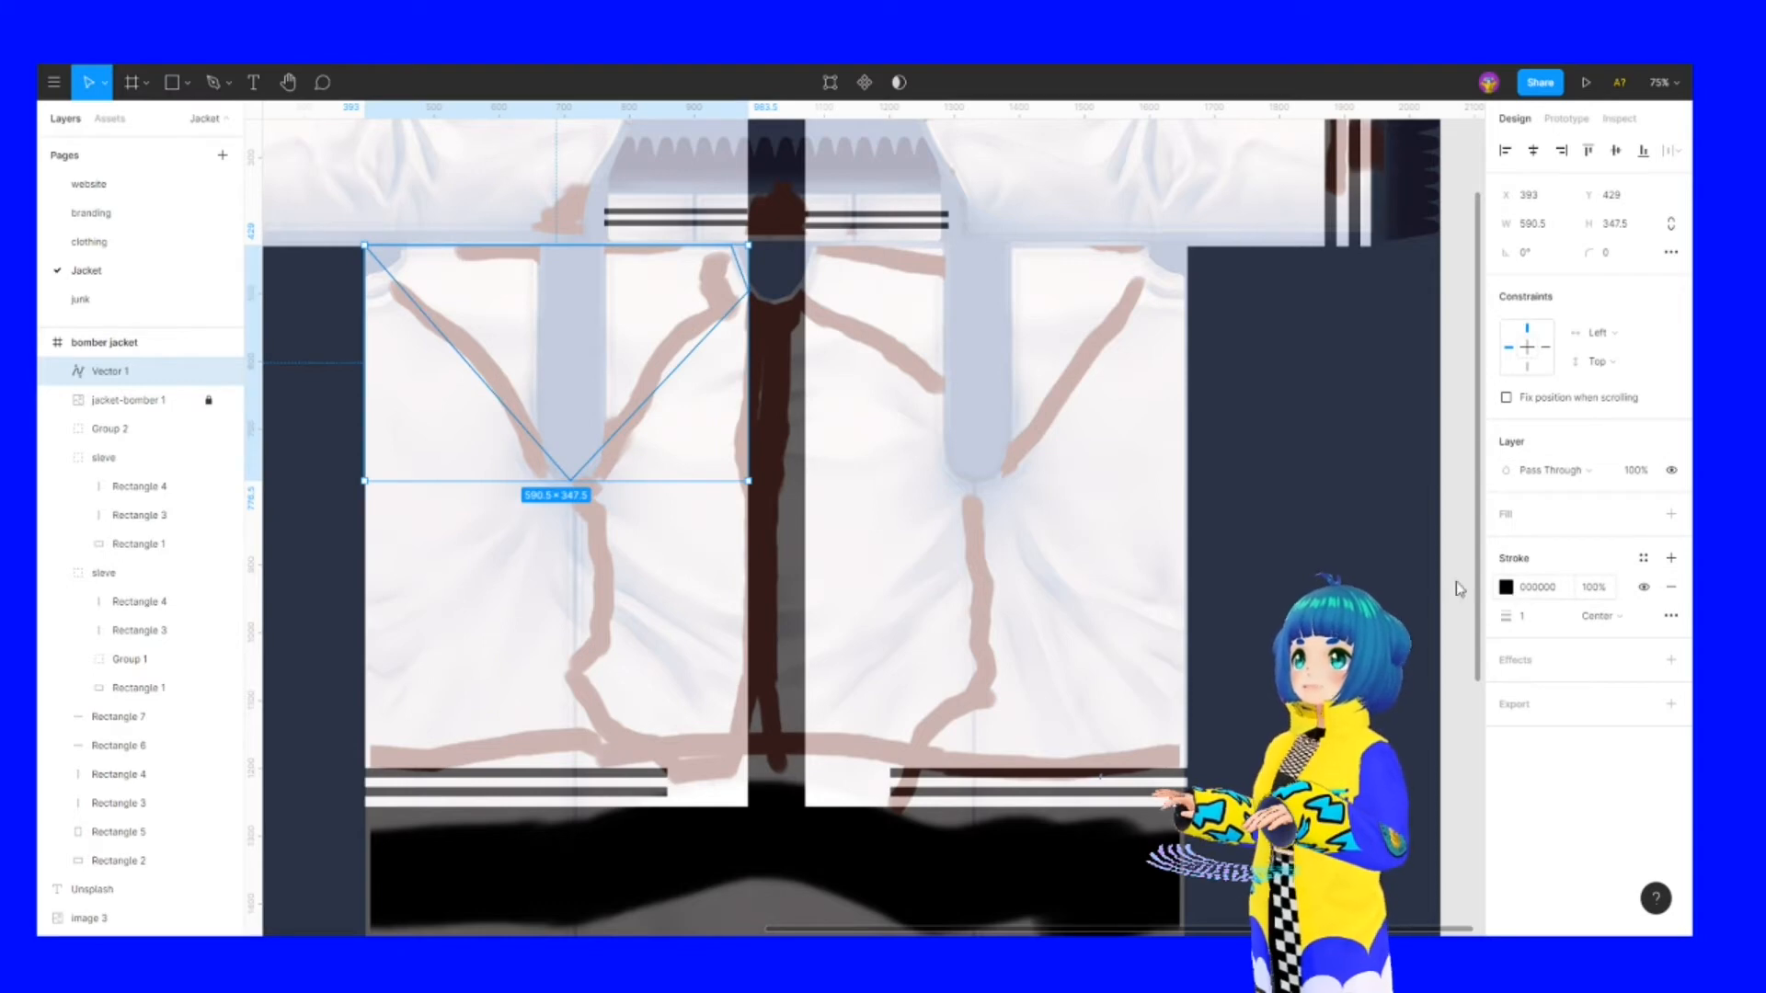
Remove the yoke shape's stroke and give it a solid FFFFFF fill
left_click(1504, 586)
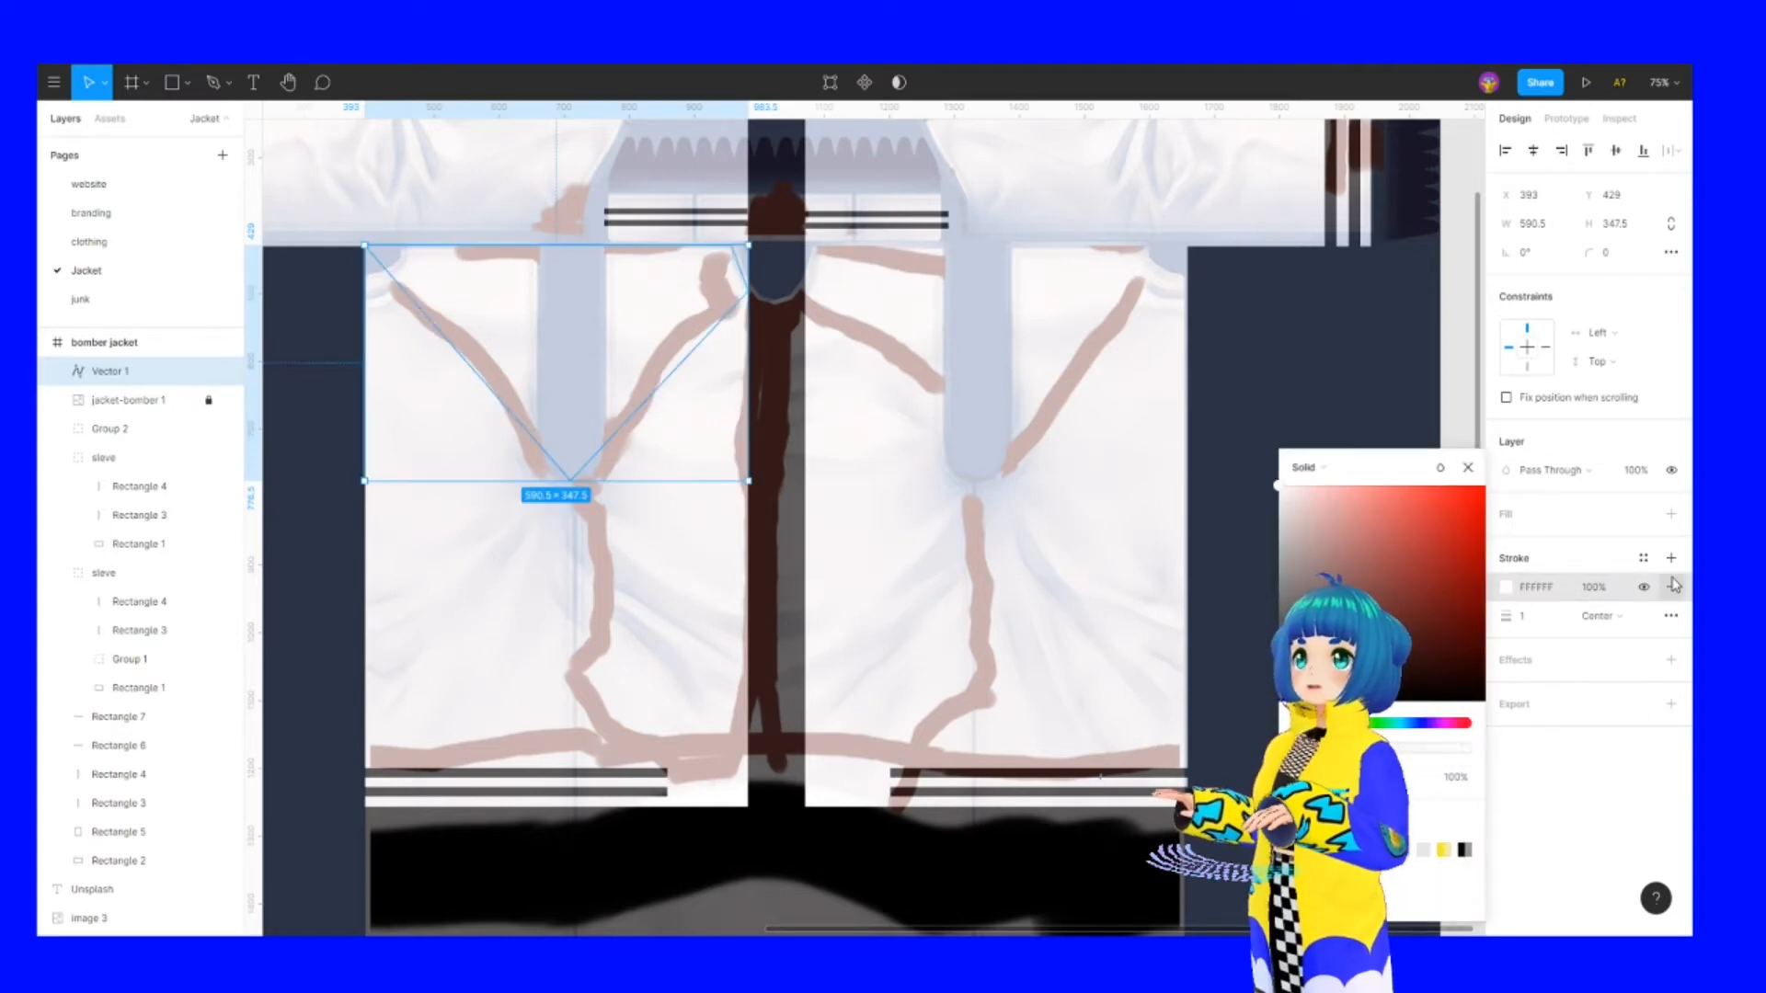
left_click(1671, 586)
left_click(1679, 515)
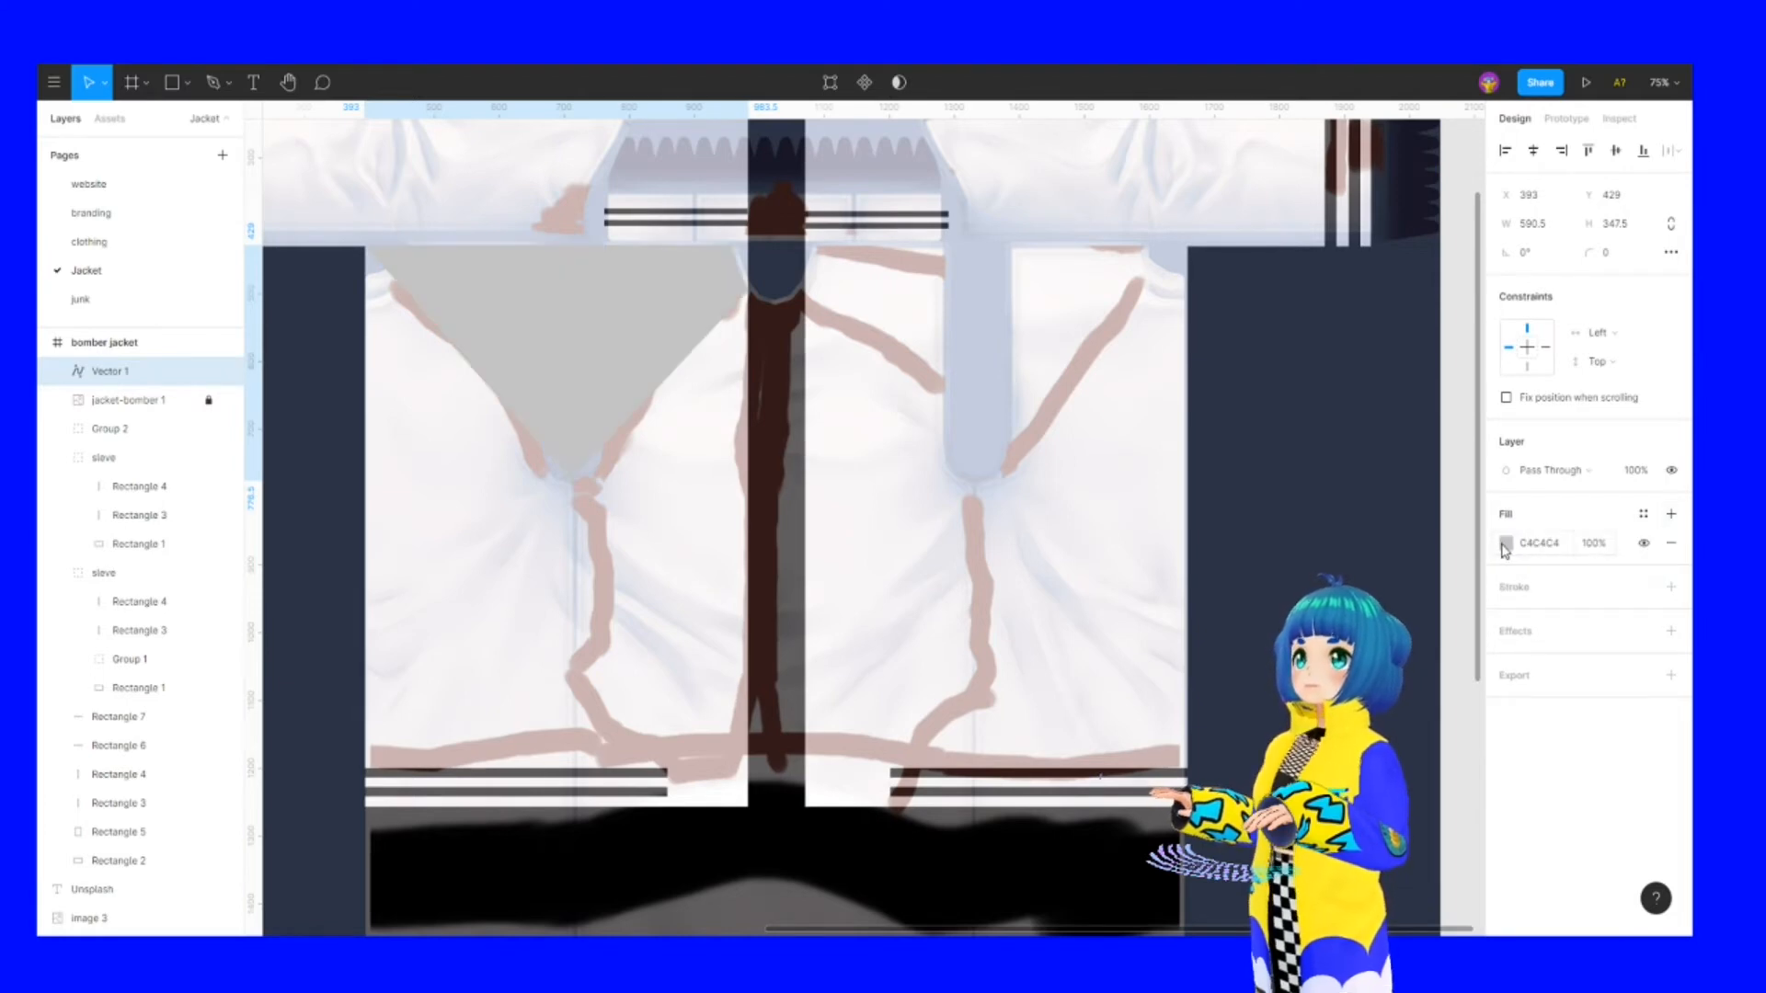
left_click(1506, 544)
left_click_drag(1315, 524, 1139, 386)
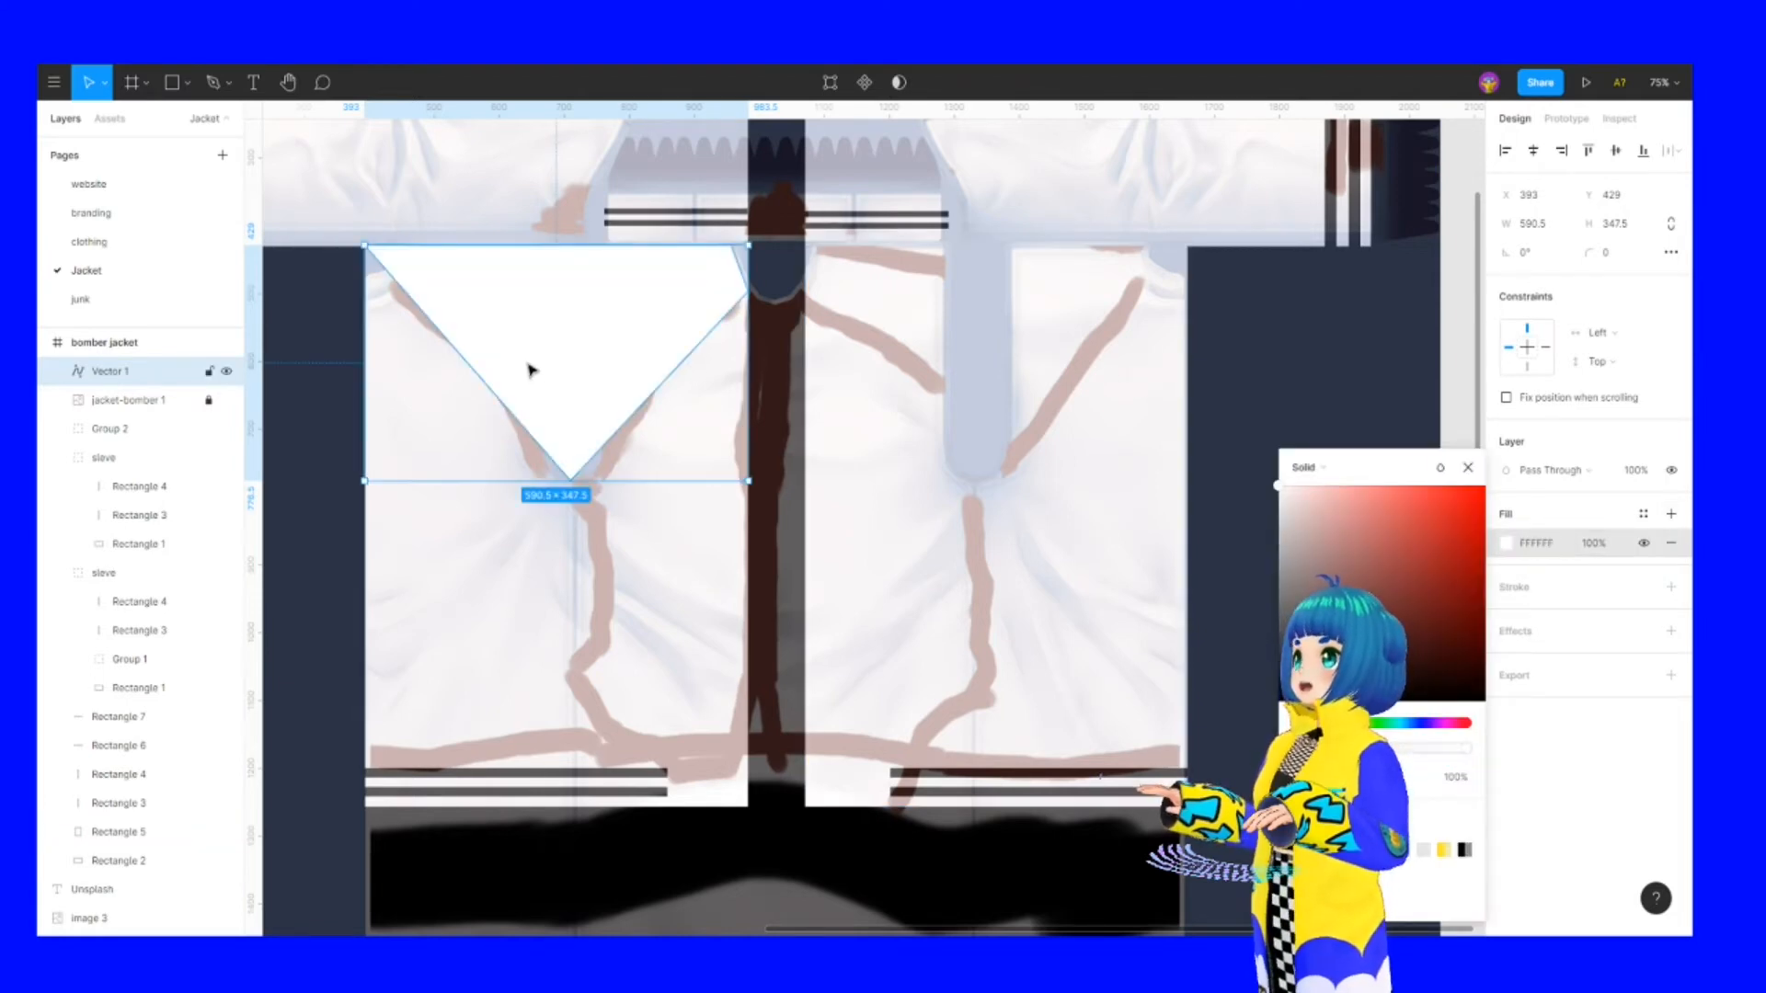
key("ctrl+d")
left_click_drag(580, 343, 900, 355)
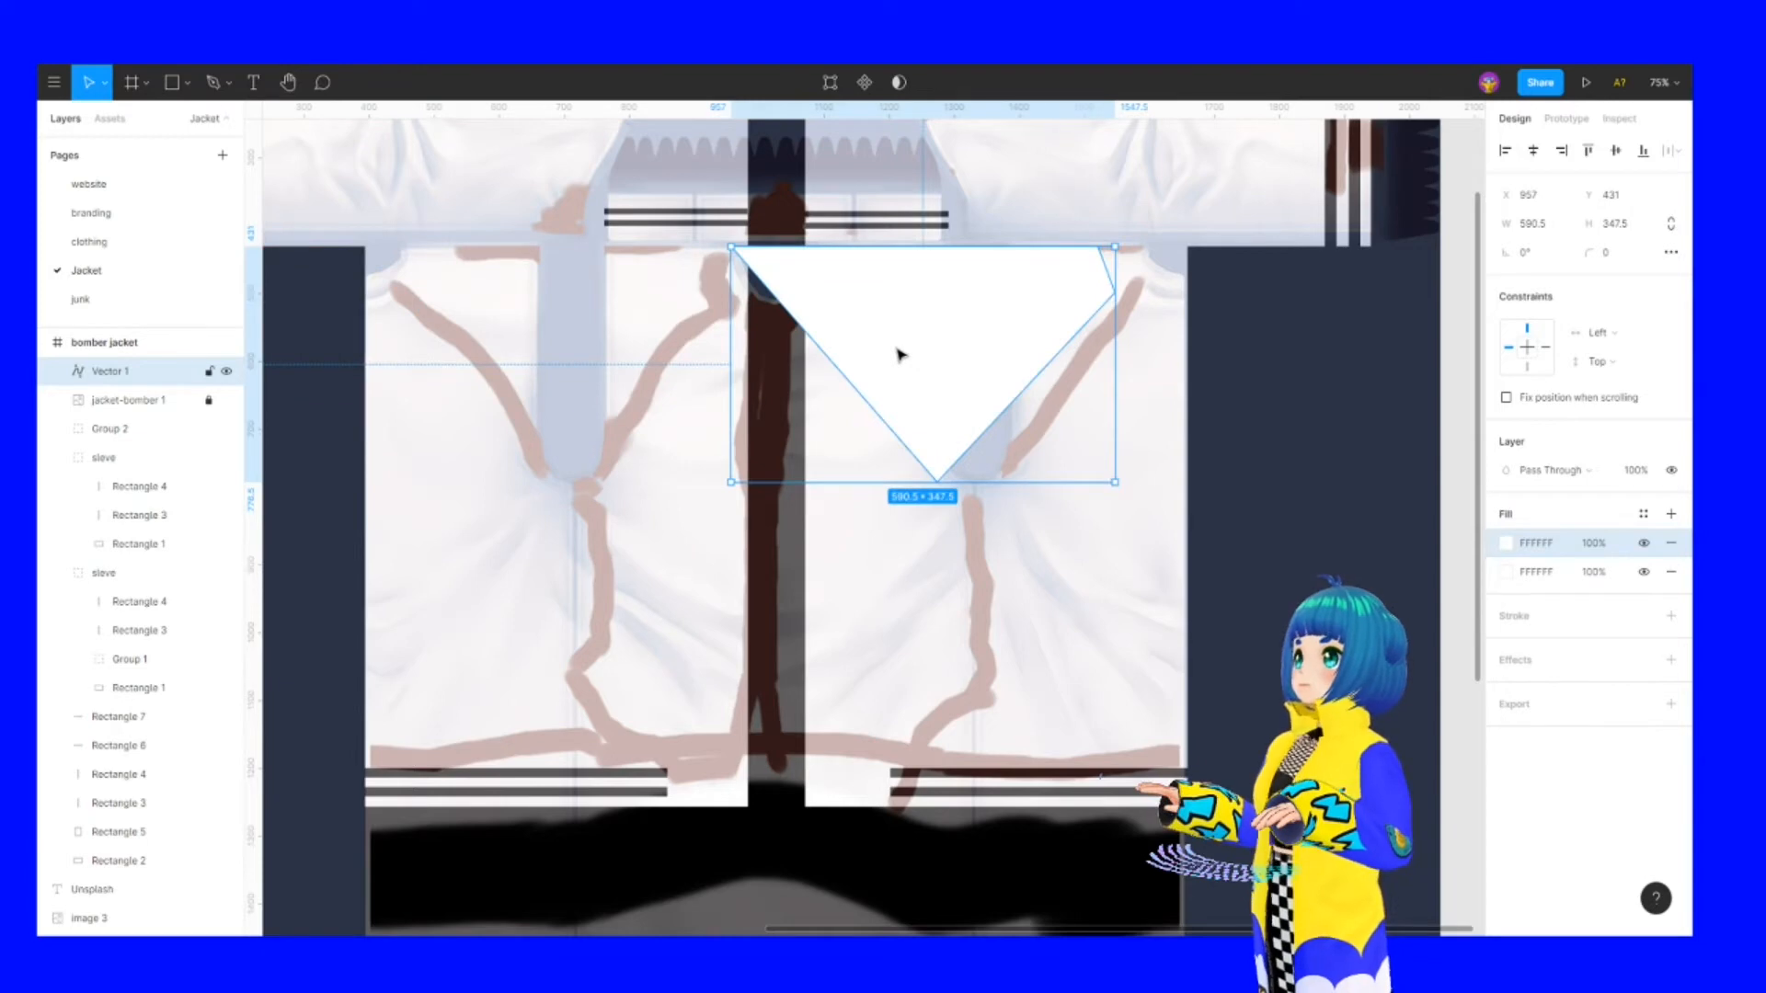
key("ctrl+z")
Paste a copy of the white yoke shape above the right torso rectangle and flip it horizontally
left_click(900, 355)
left_click(690, 346)
left_click(1154, 394)
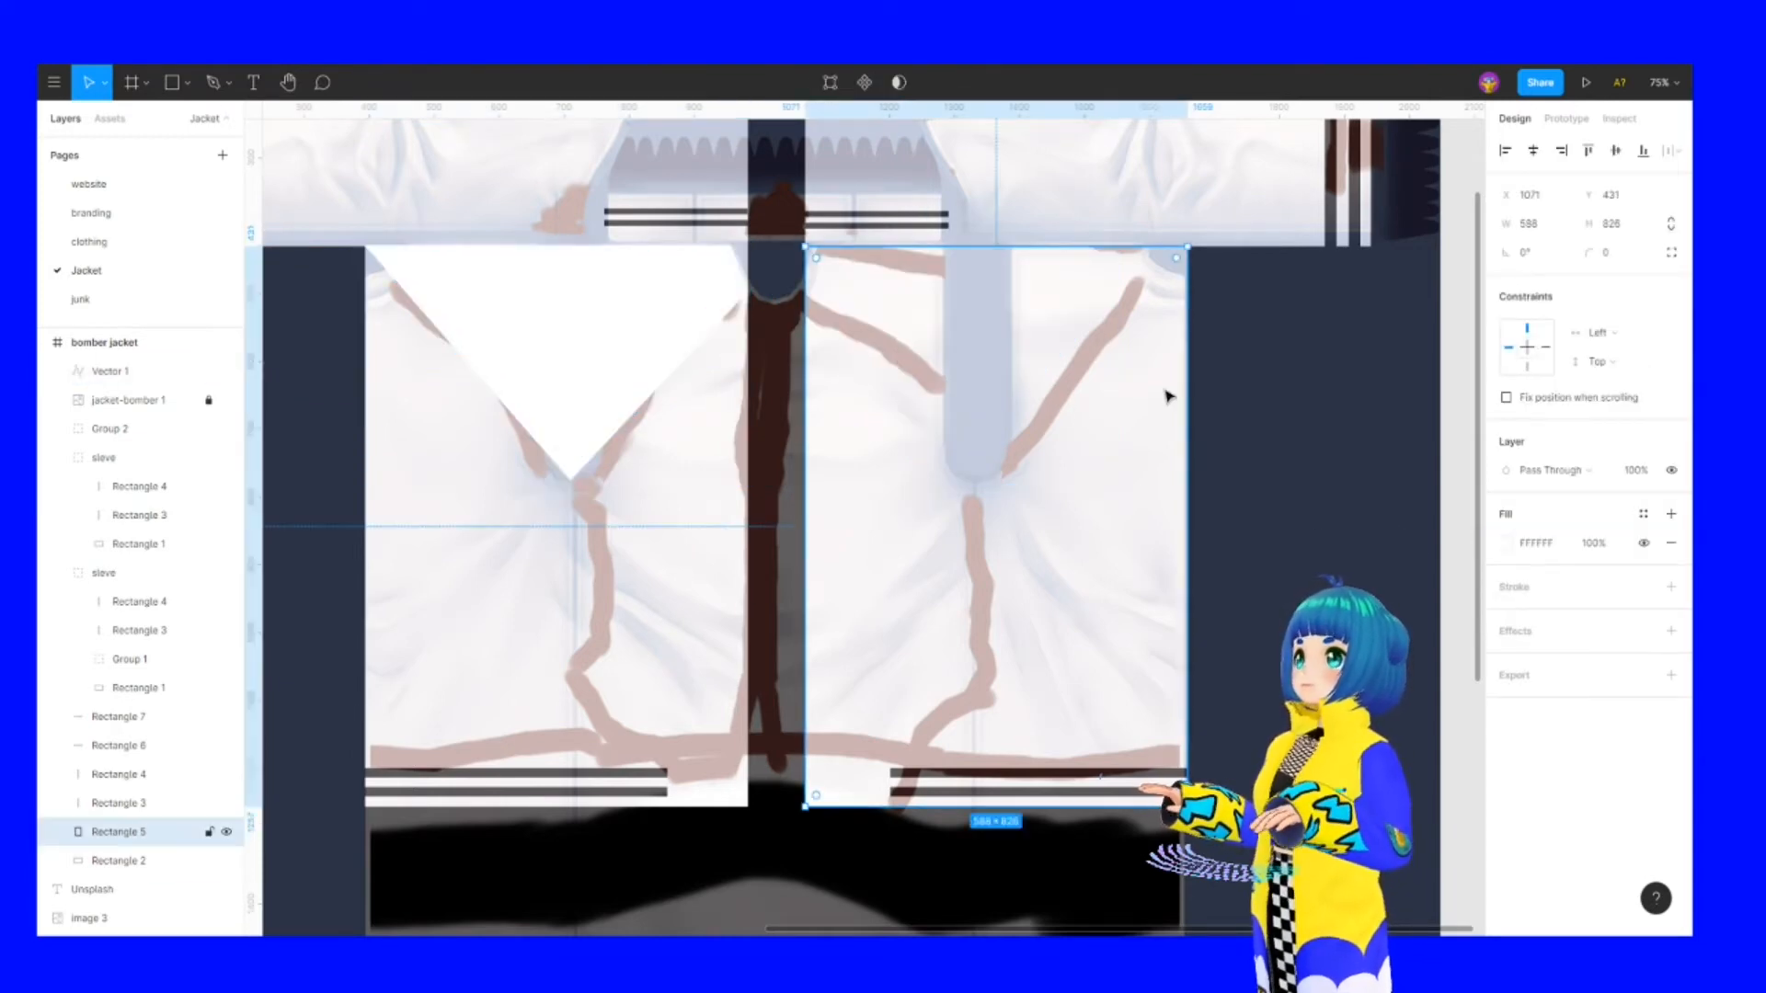
key("ctrl+v")
right_click(601, 325)
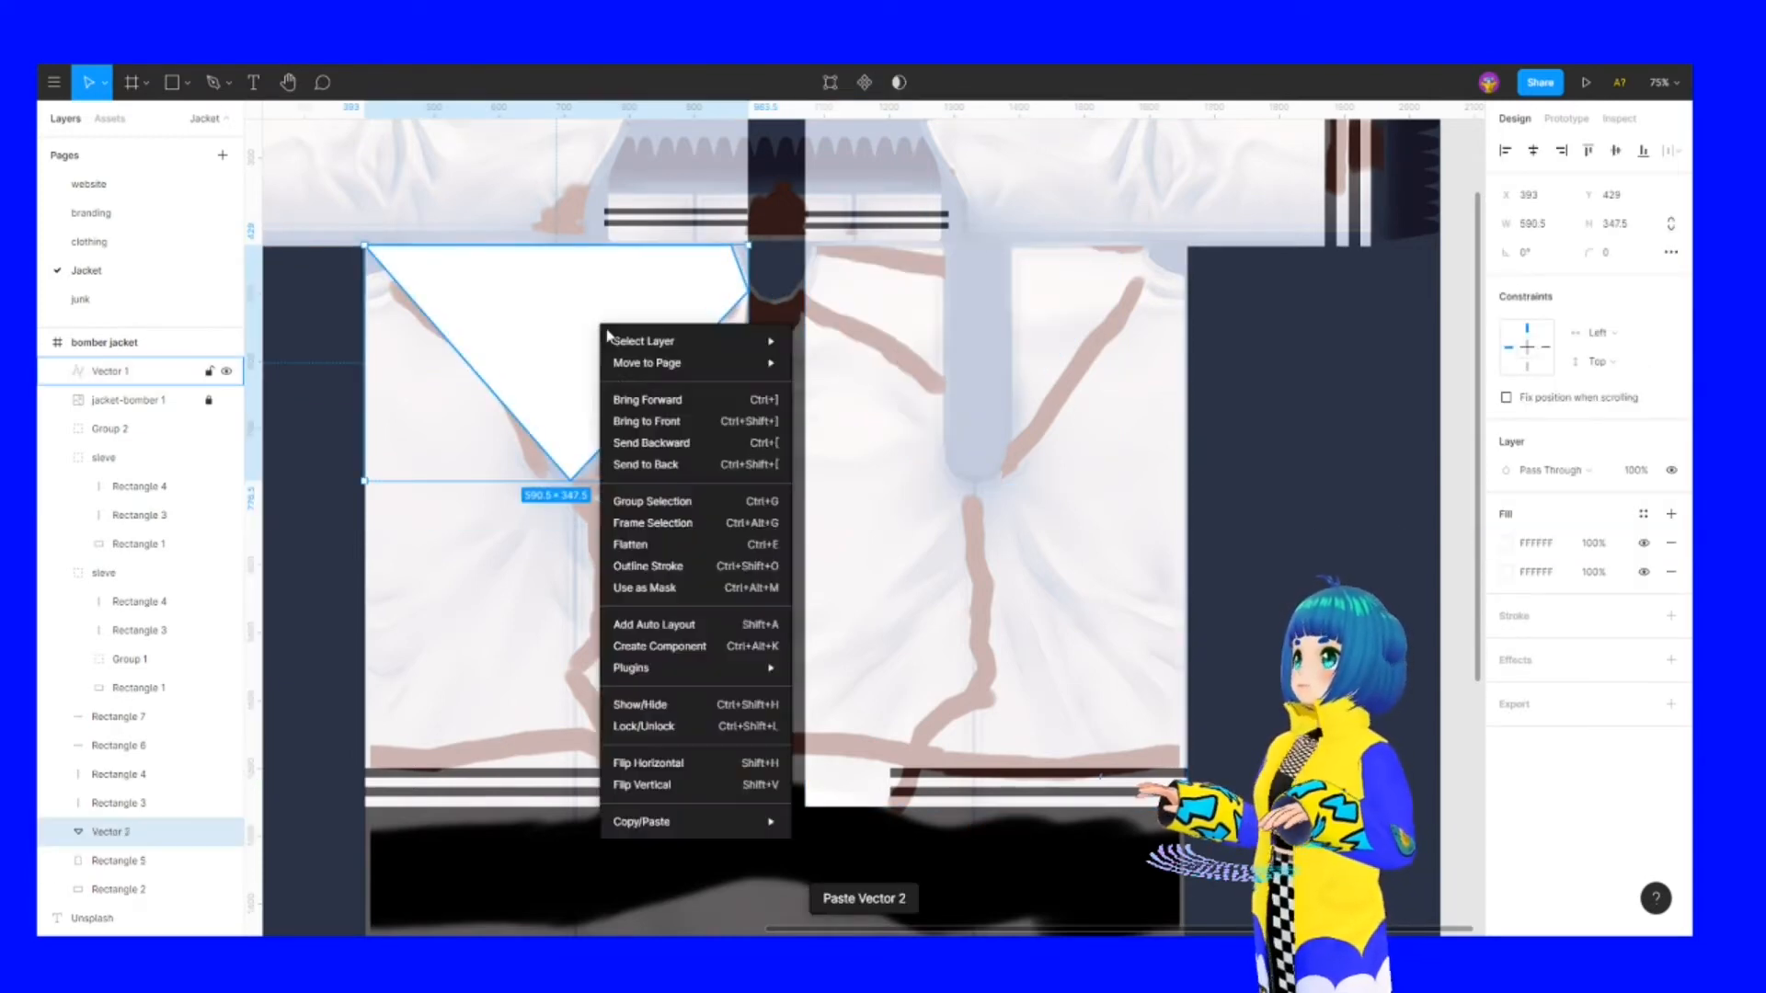
left_click(648, 763)
Place the mirrored yoke over the right torso half, aligned to its upper edge at Y 431, and re-paste it above all other layers
left_click_drag(583, 362, 947, 349)
key("ctrl+x")
key("ctrl+v")
left_click_drag(945, 351, 946, 352)
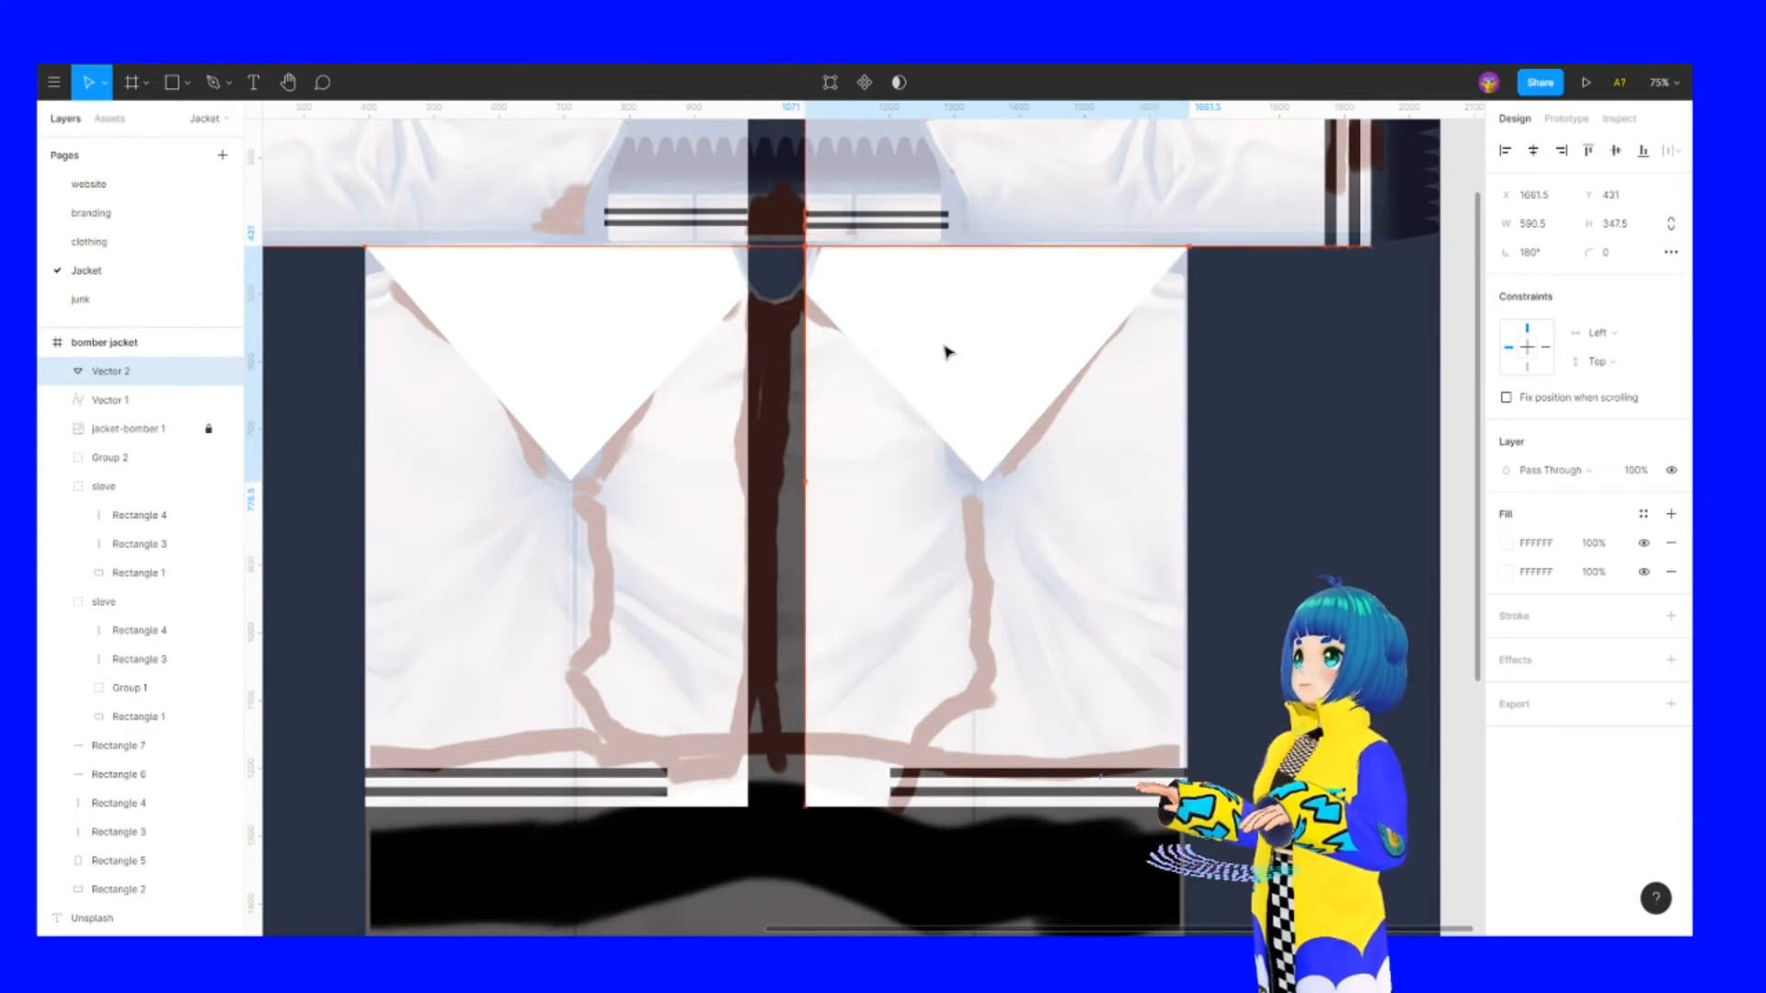
left_click(1217, 482)
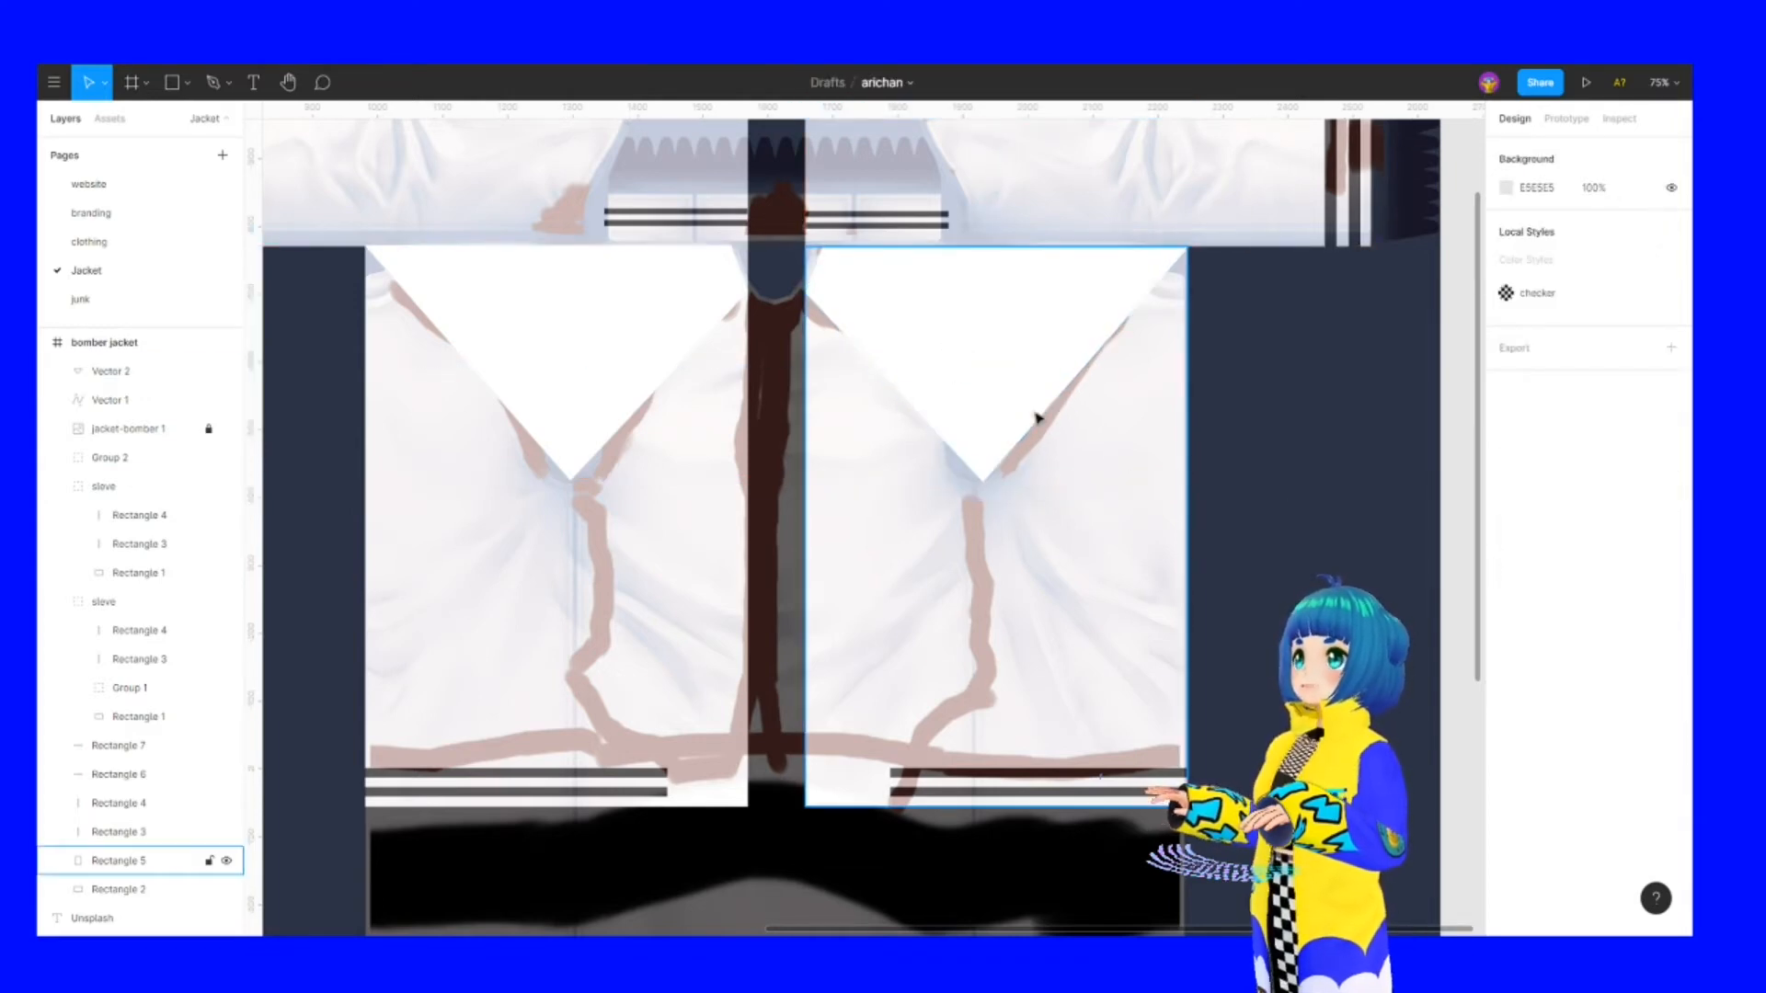
Change the fill of both torso rectangles to black, 000000
left_click(390, 460)
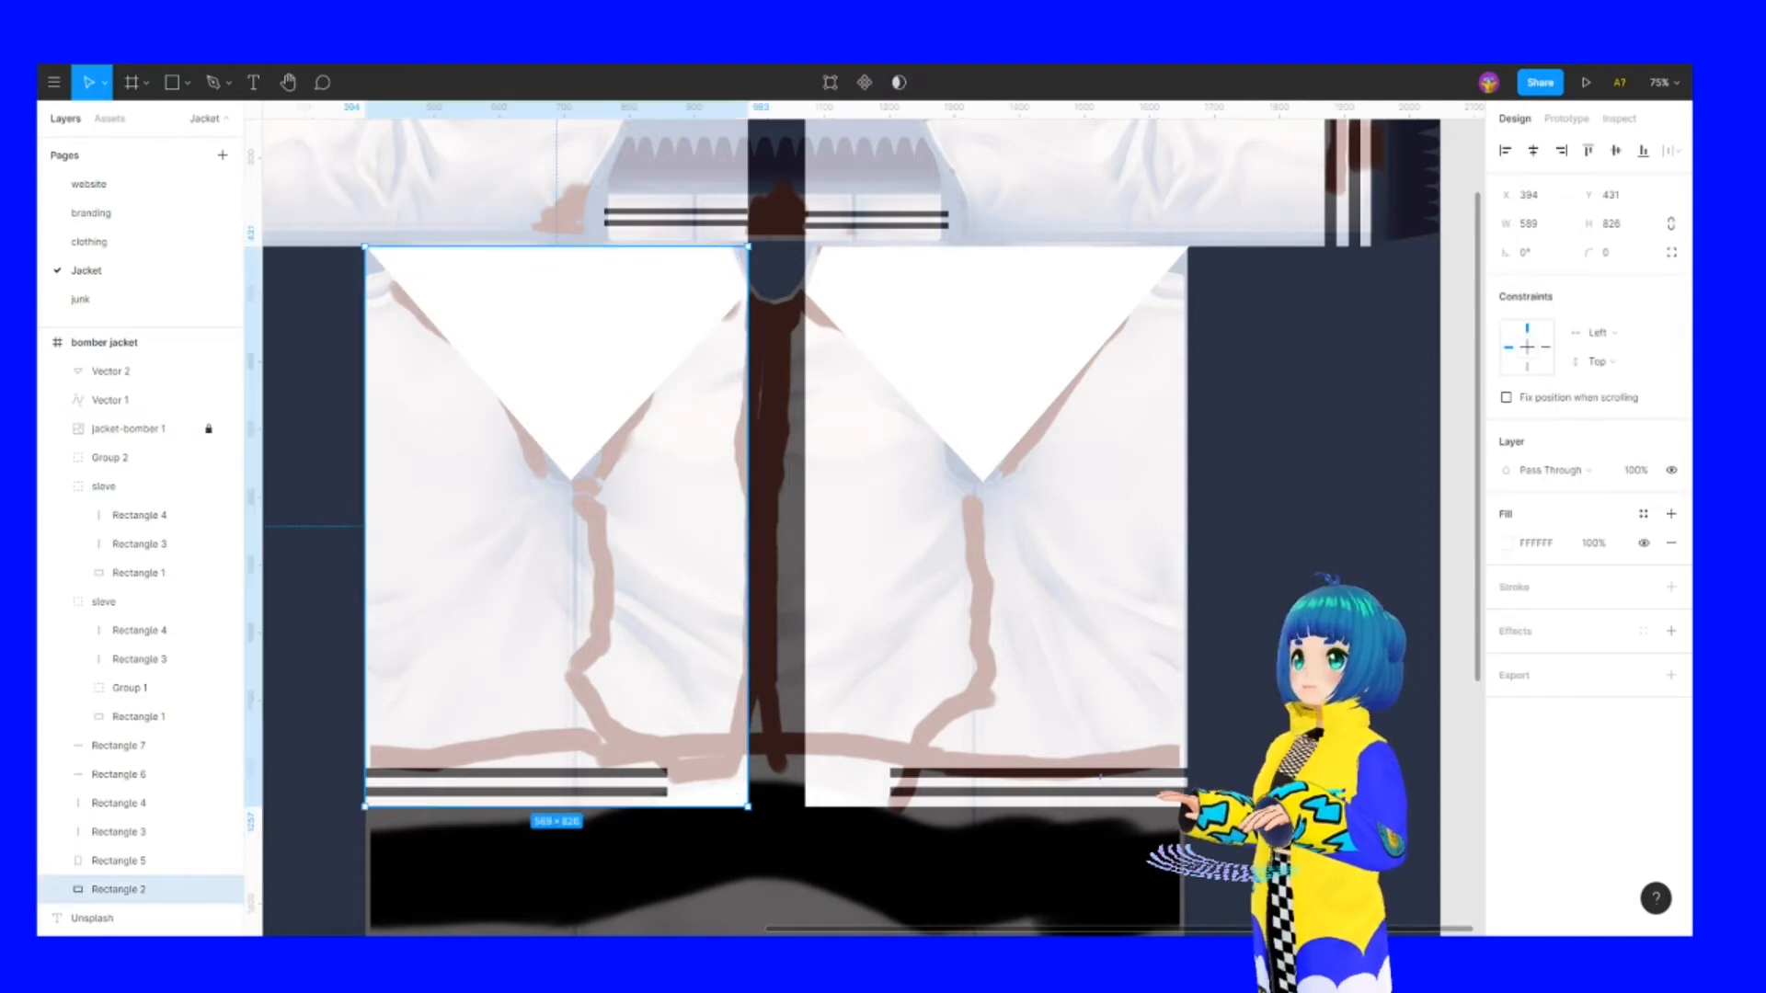
left_click(1507, 543)
left_click(1283, 686)
left_click(1028, 636)
left_click(1505, 542)
left_click_drag(1407, 567, 1278, 701)
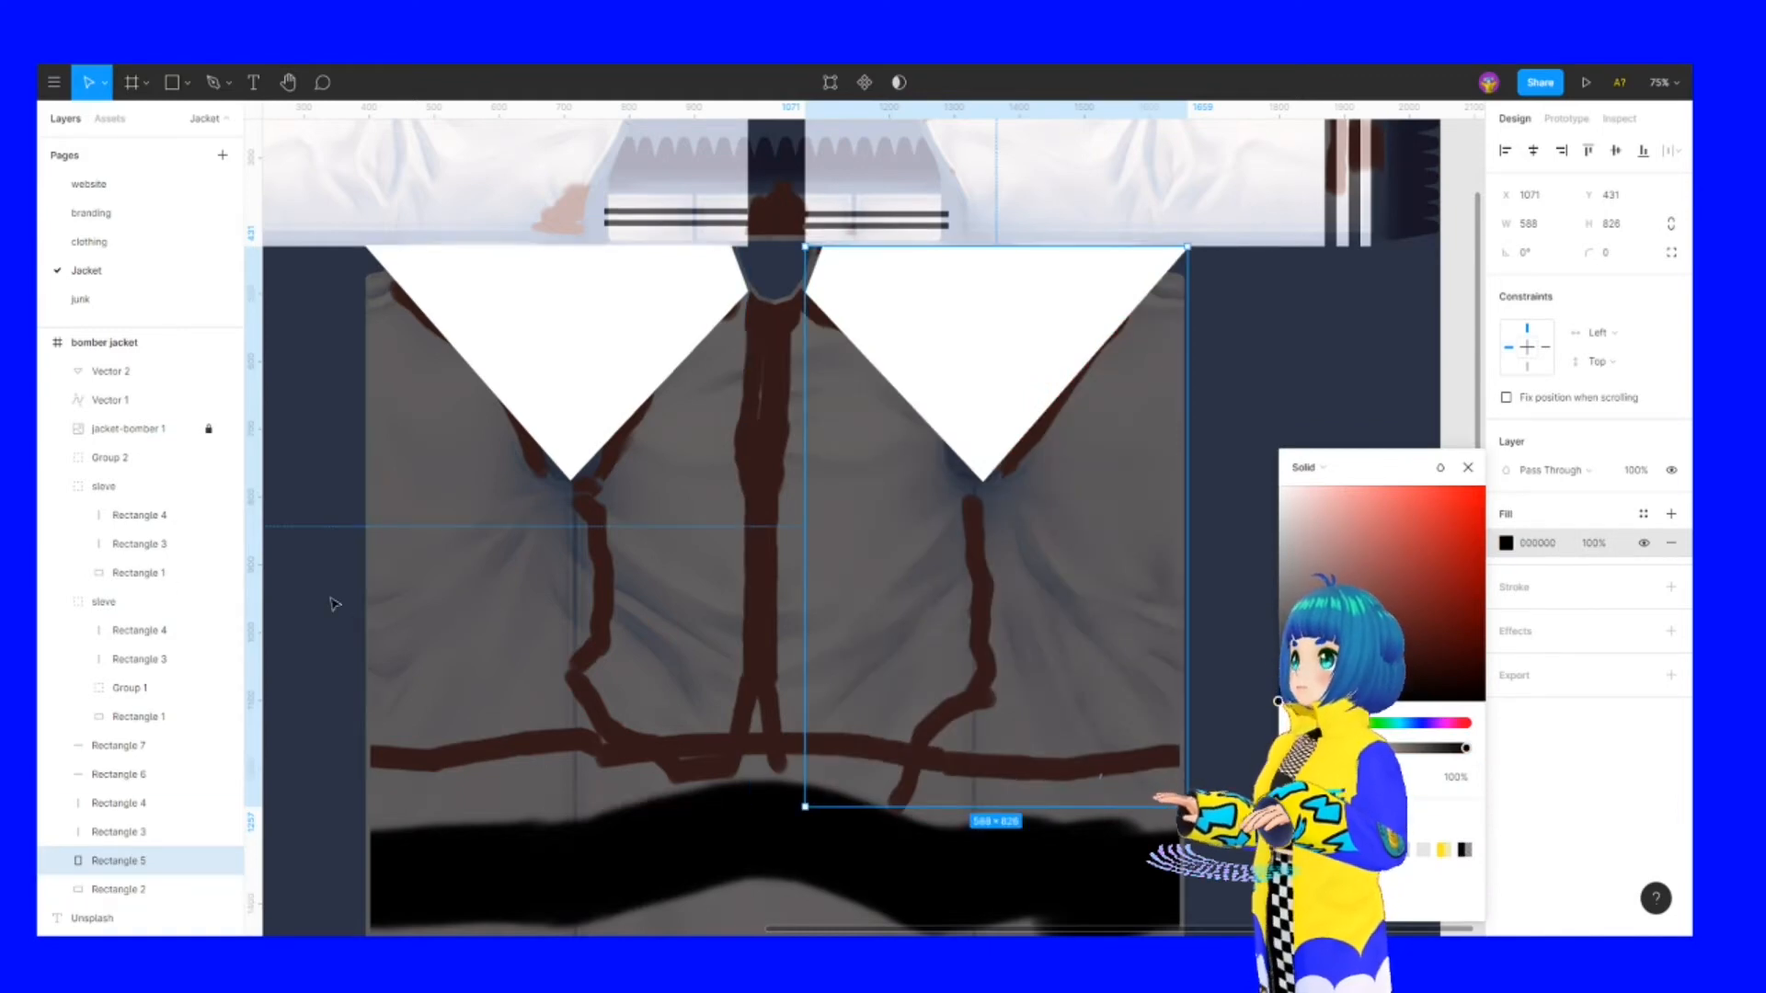
Temporarily hide the jacket-bomber 1 guide image to check the black and white artwork, restore it, and view the upper texture
left_click(58, 607)
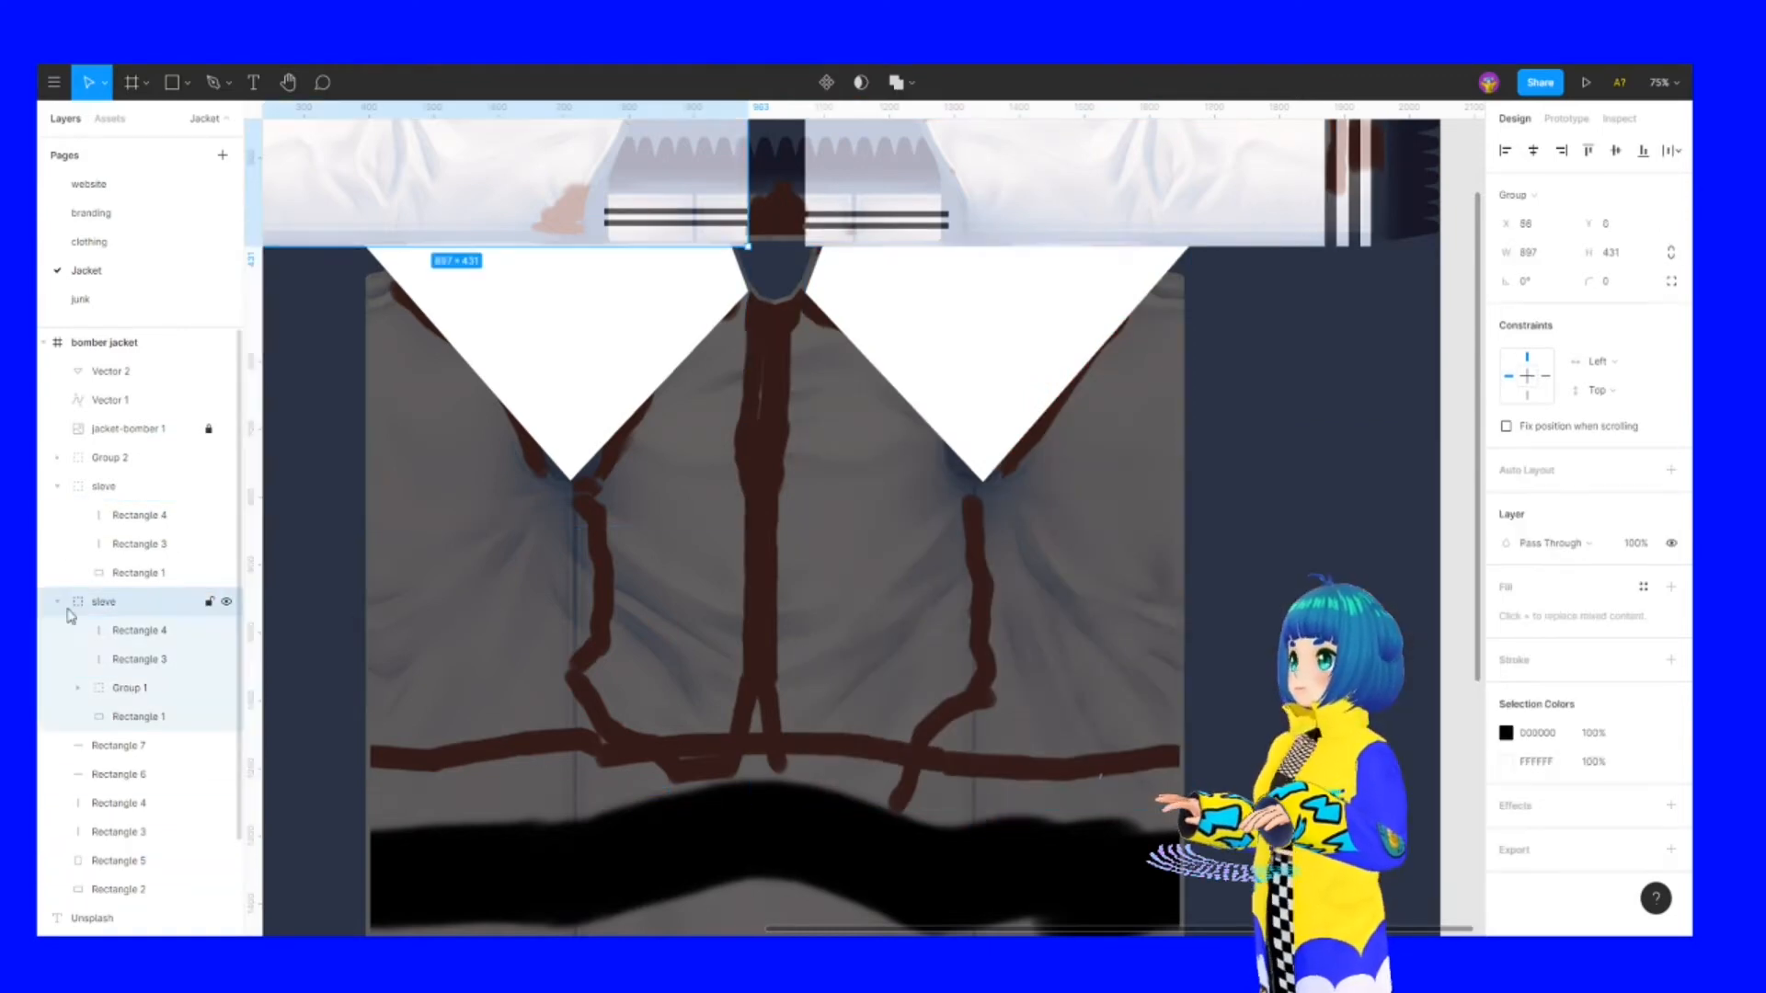
left_click(108, 379)
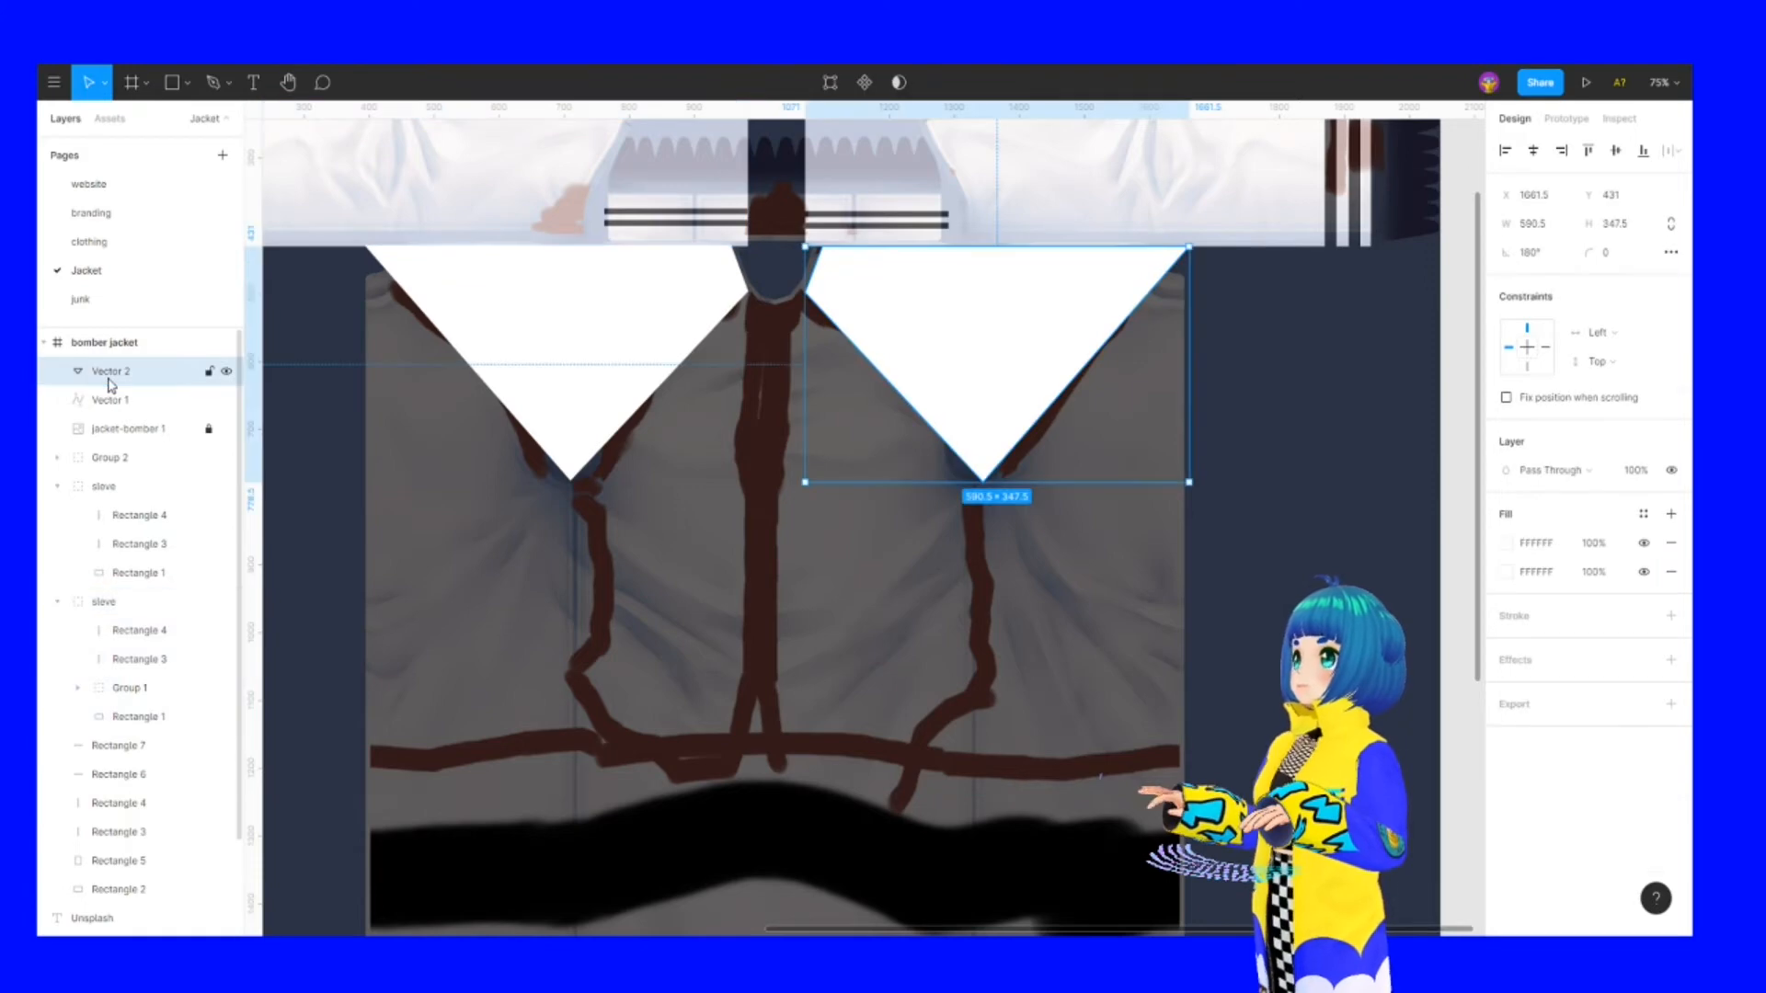
left_click(129, 430)
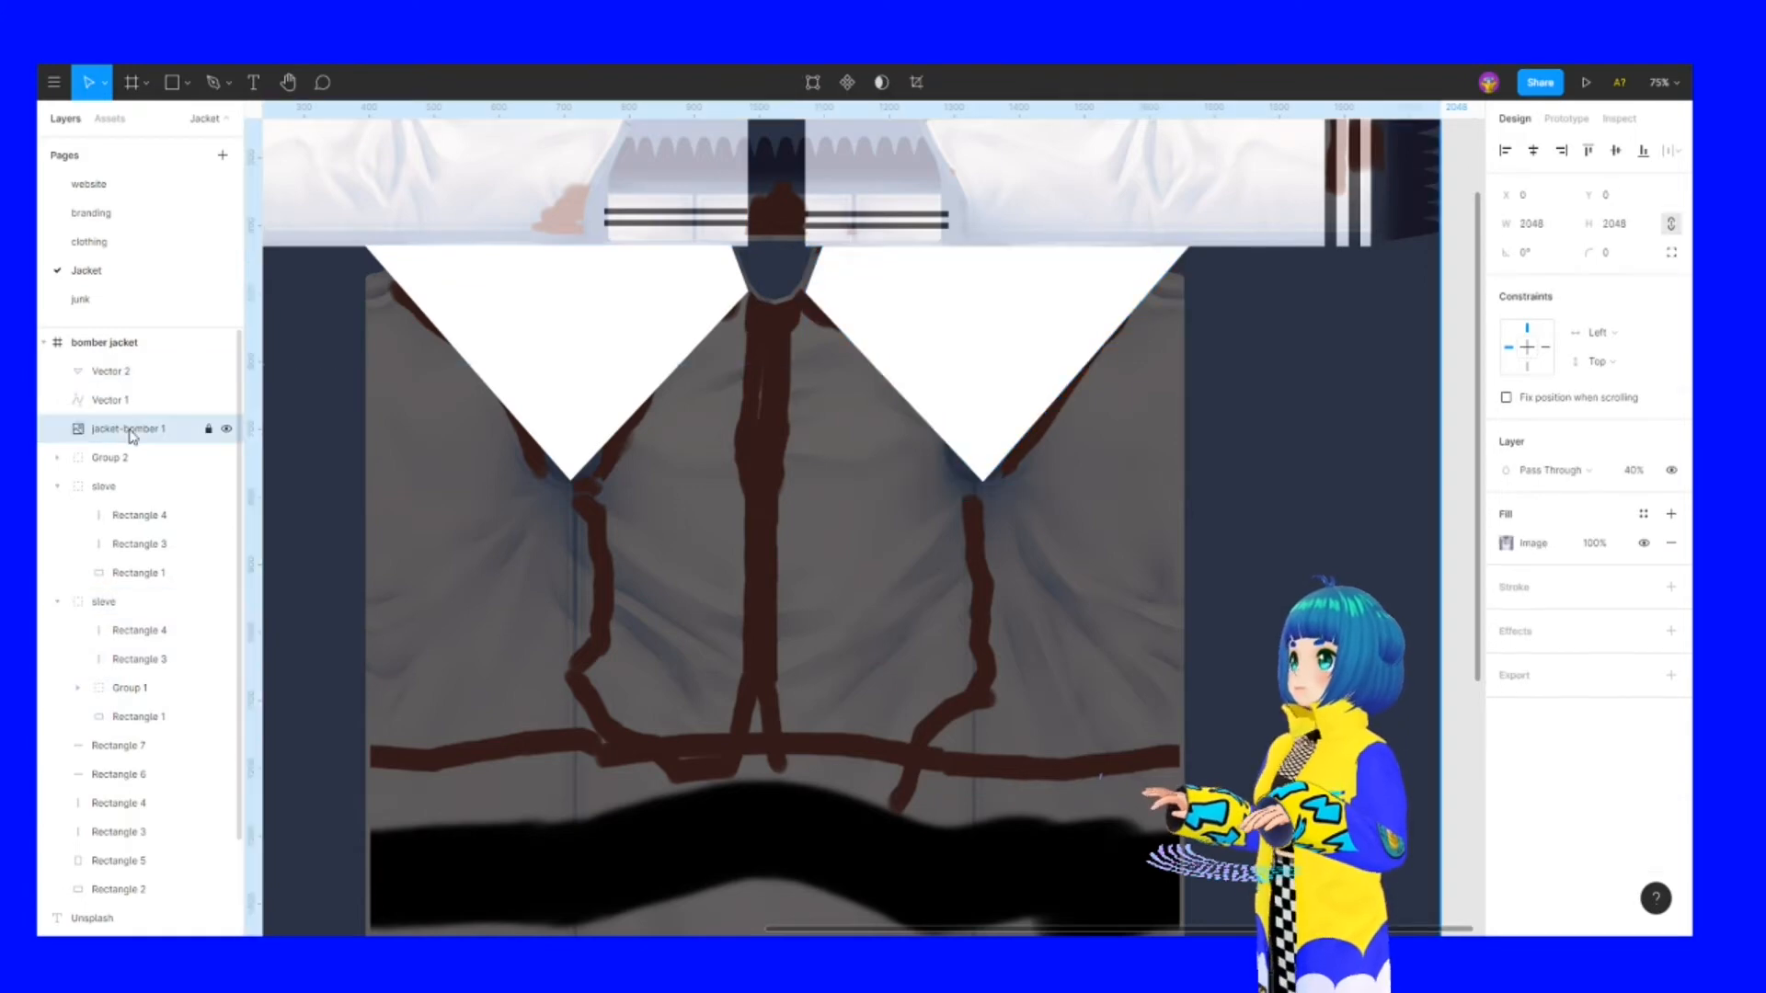
left_click(226, 430)
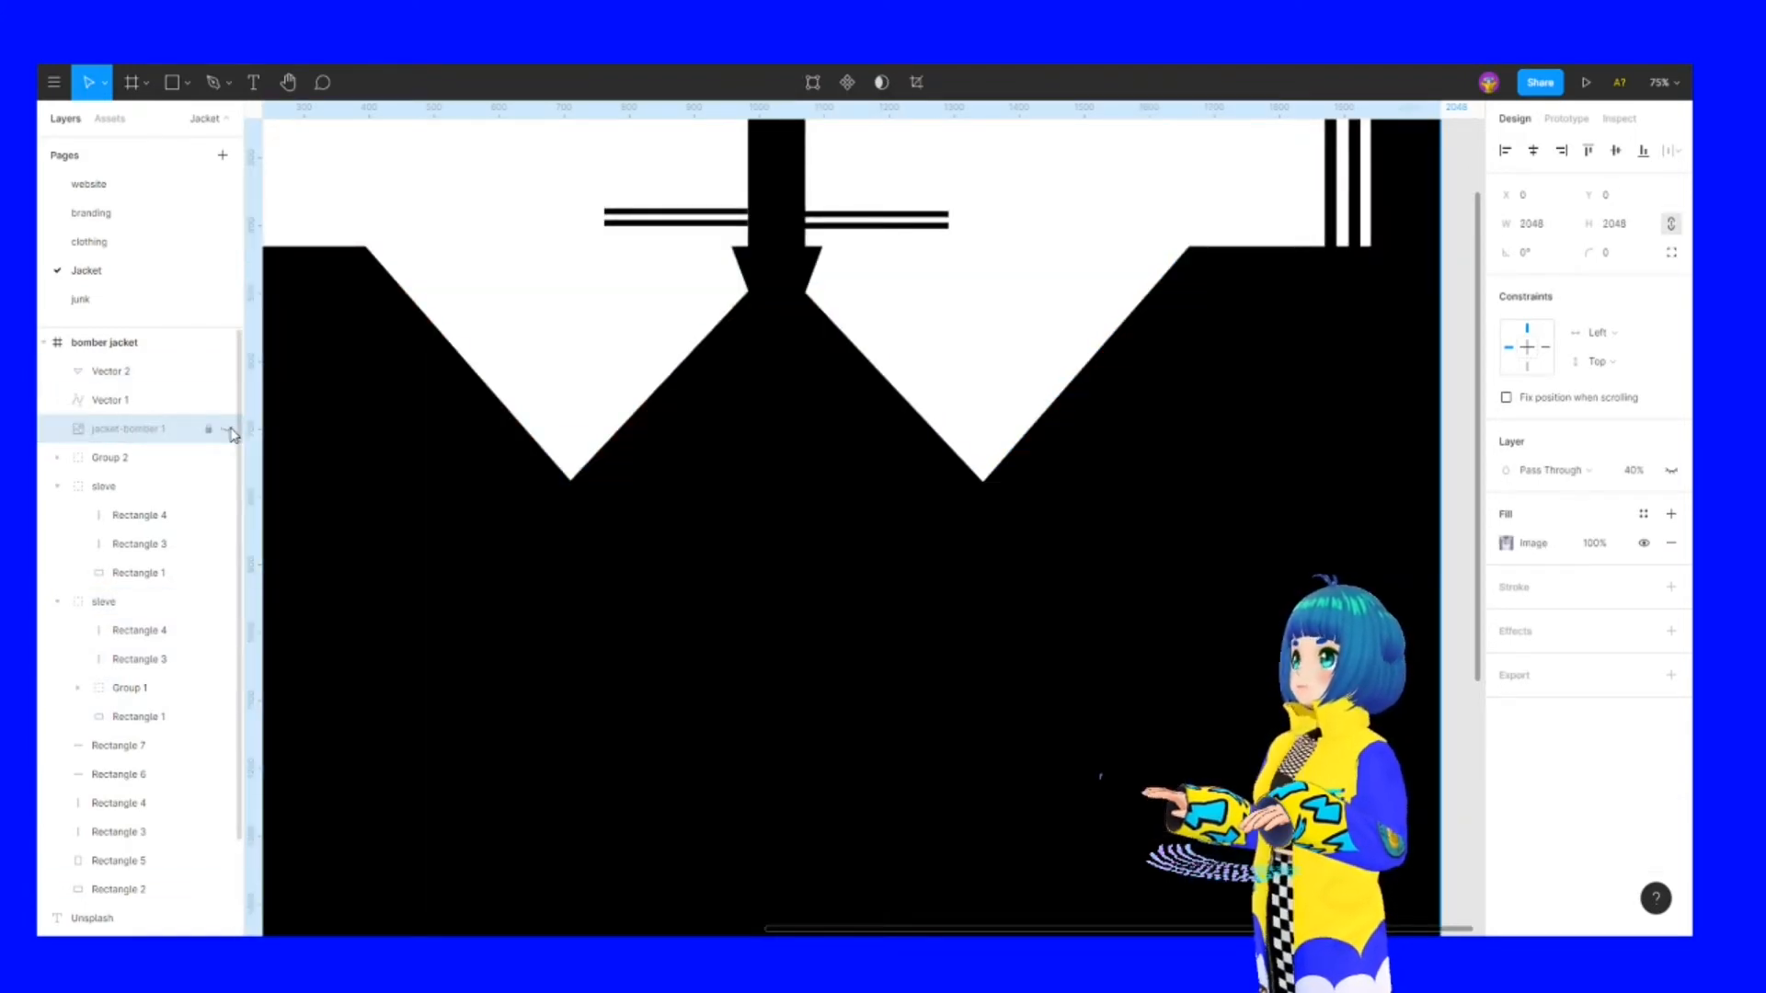
left_click(226, 430)
scroll(600, 422, "down", 4)
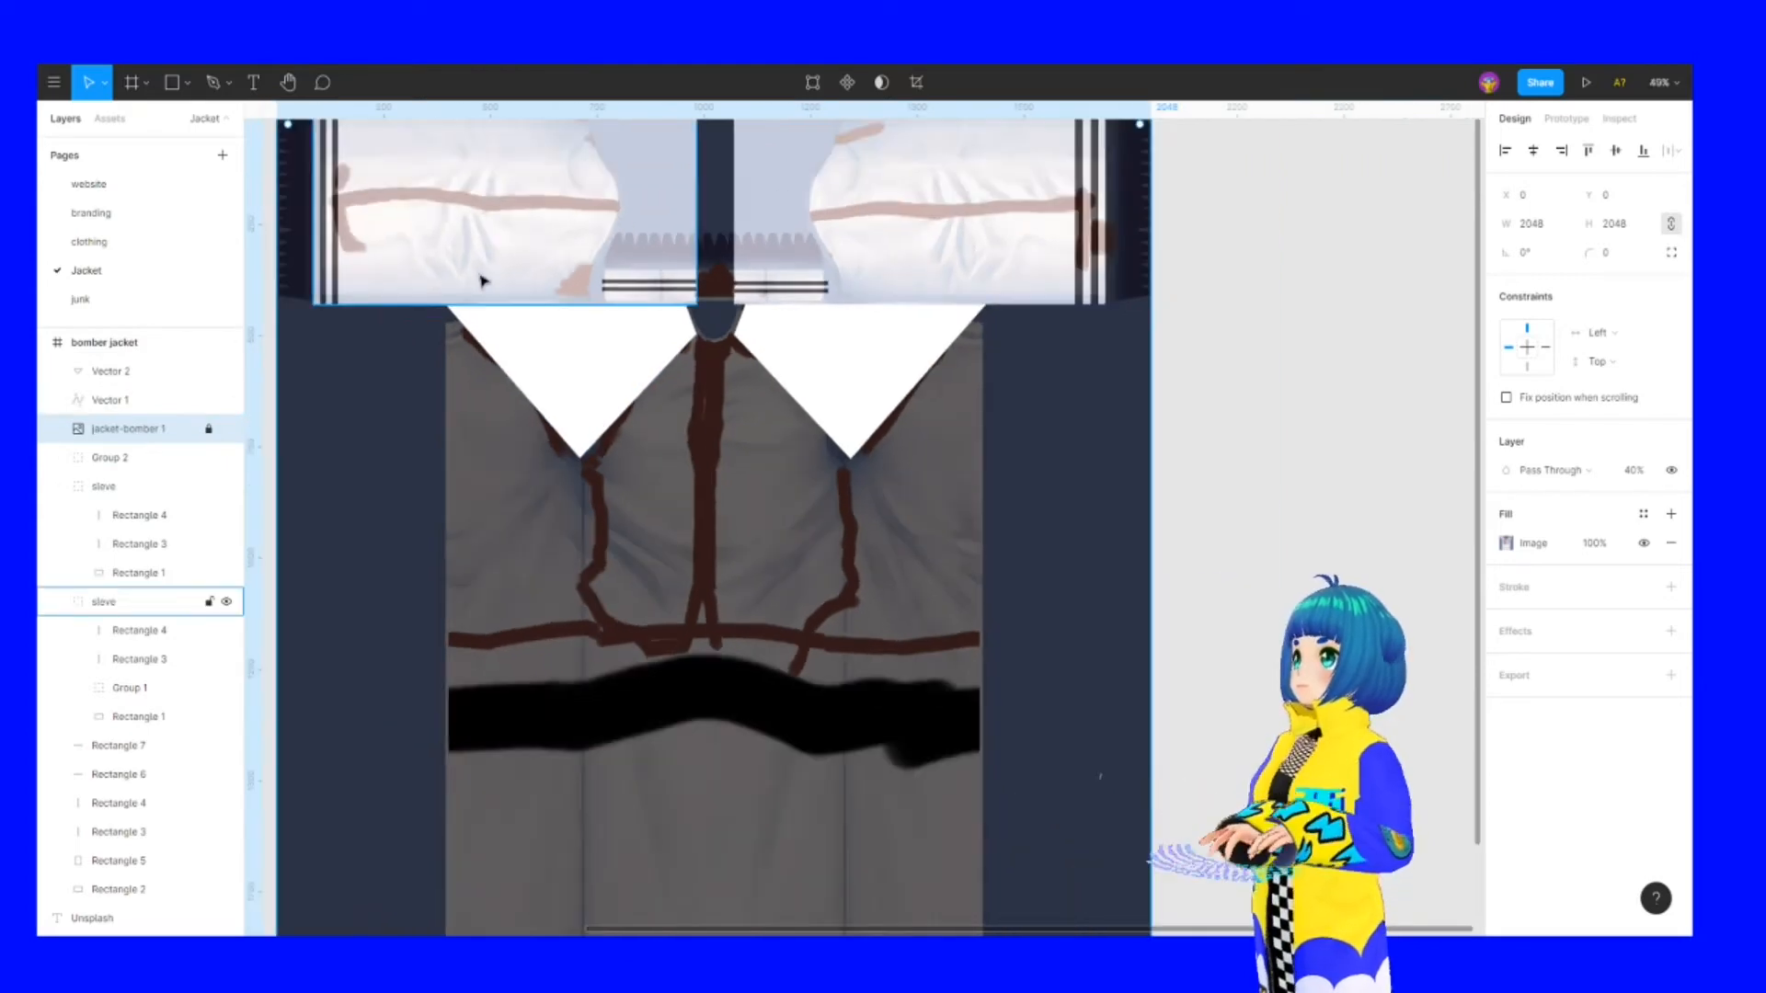
scroll(481, 281, "up", 2)
scroll(481, 280, "left", 2)
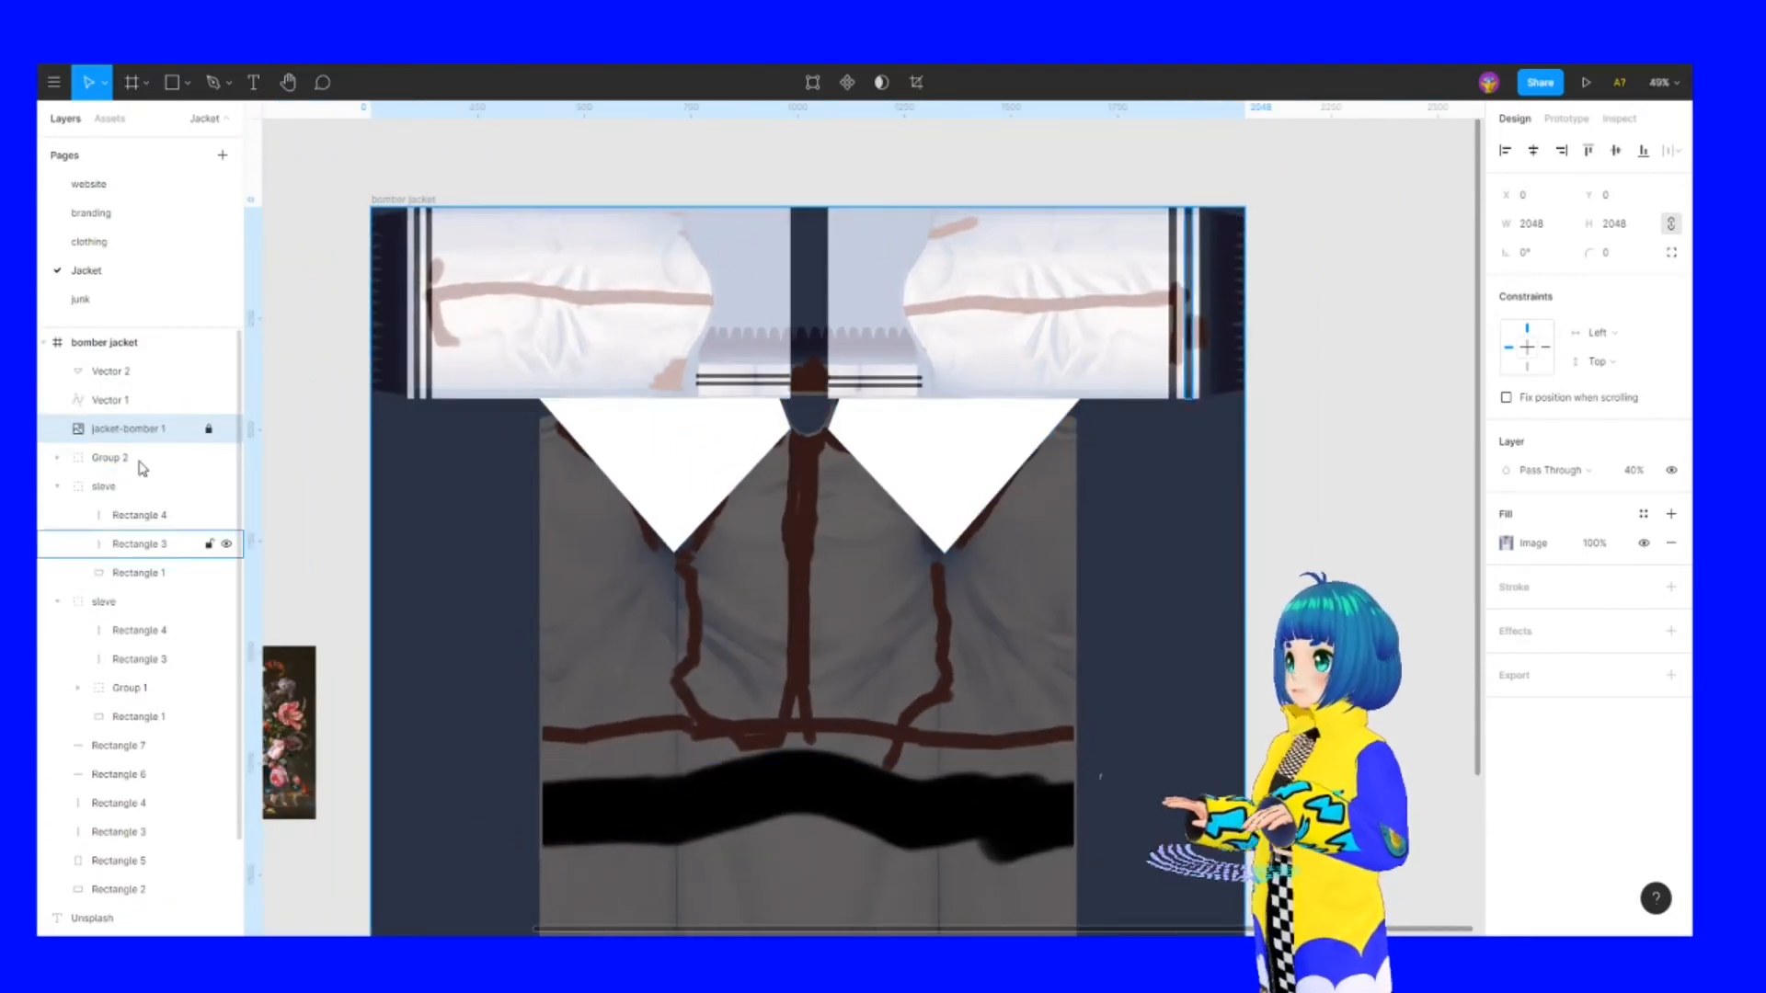
Set the bomber jacket frame's fill to the canvas grey E5E5E5 by sampling it with the eyedropper
left_click(404, 198)
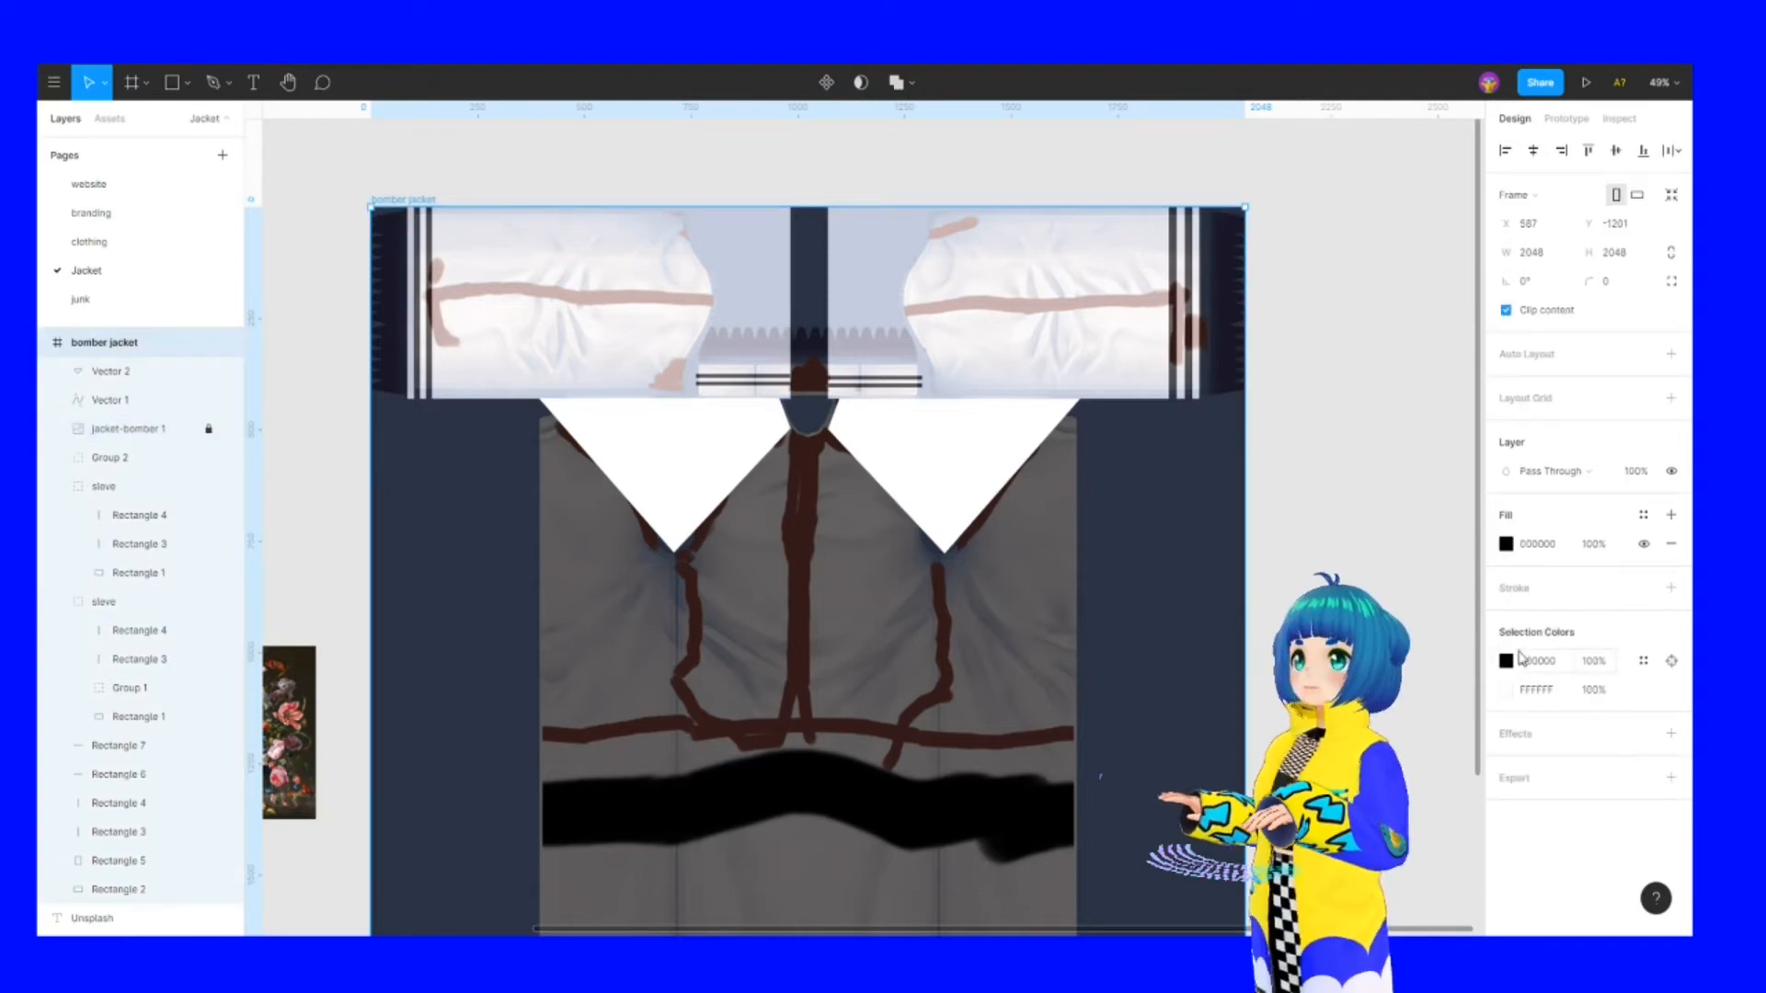
left_click(1508, 663)
left_click(1510, 543)
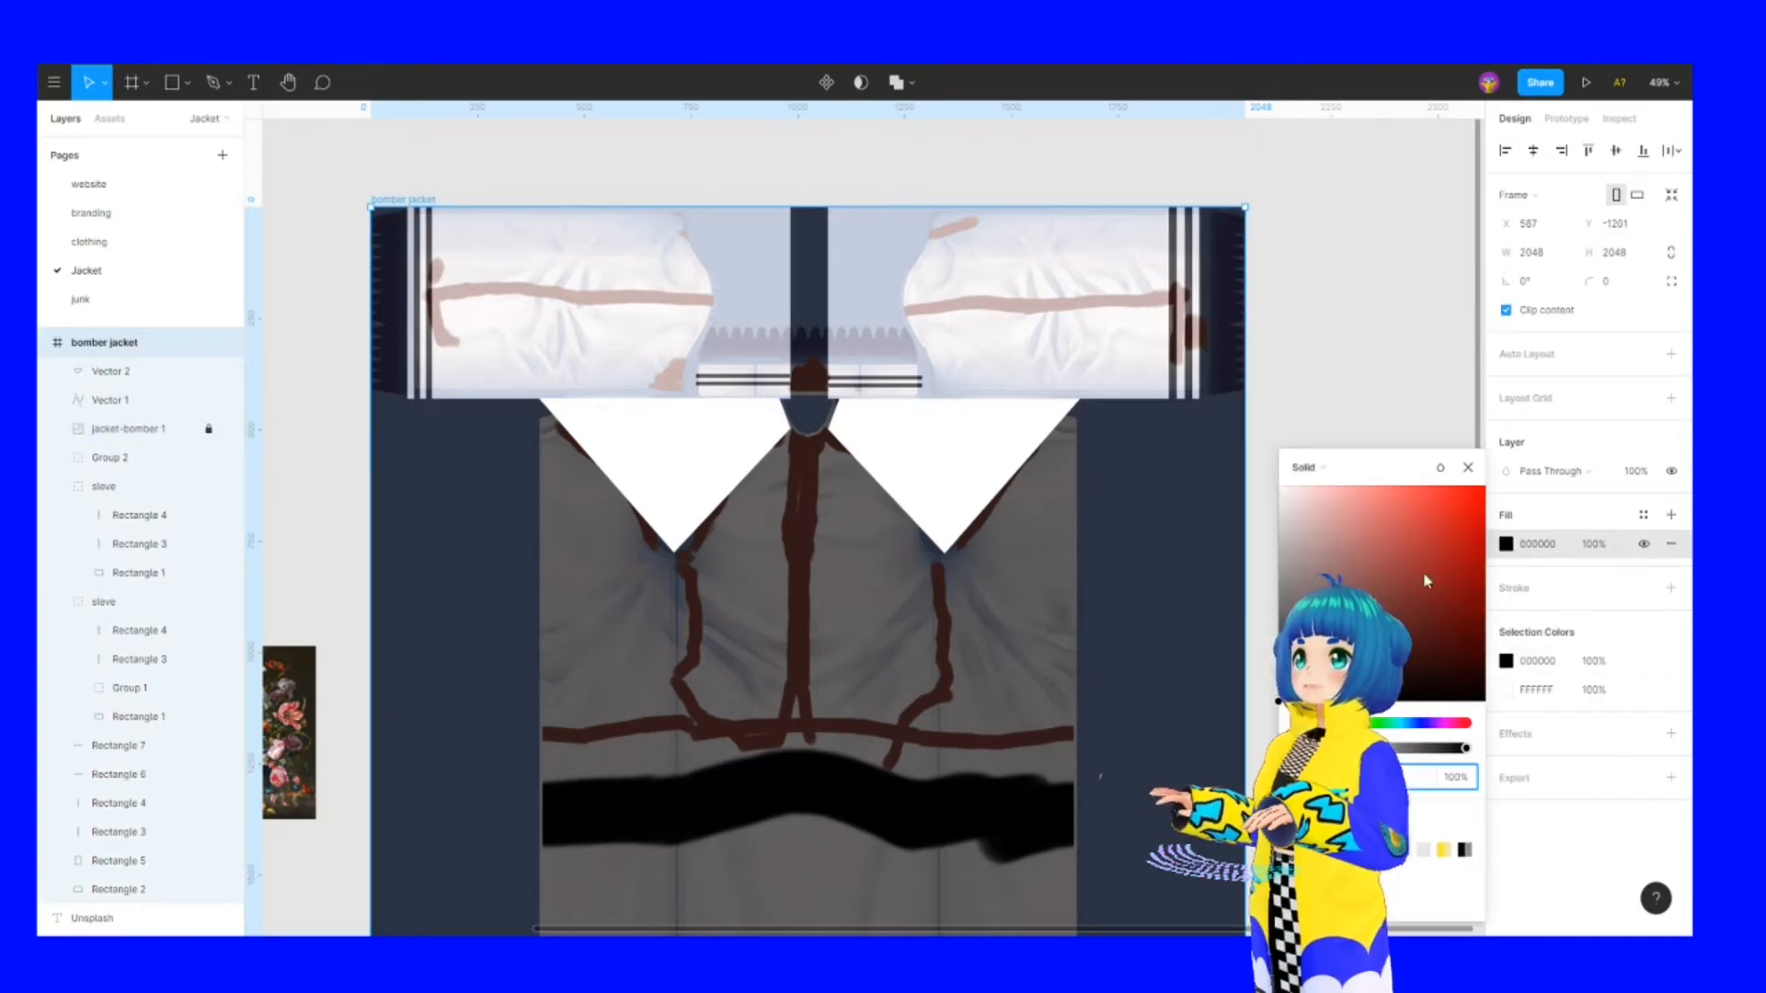
key("i")
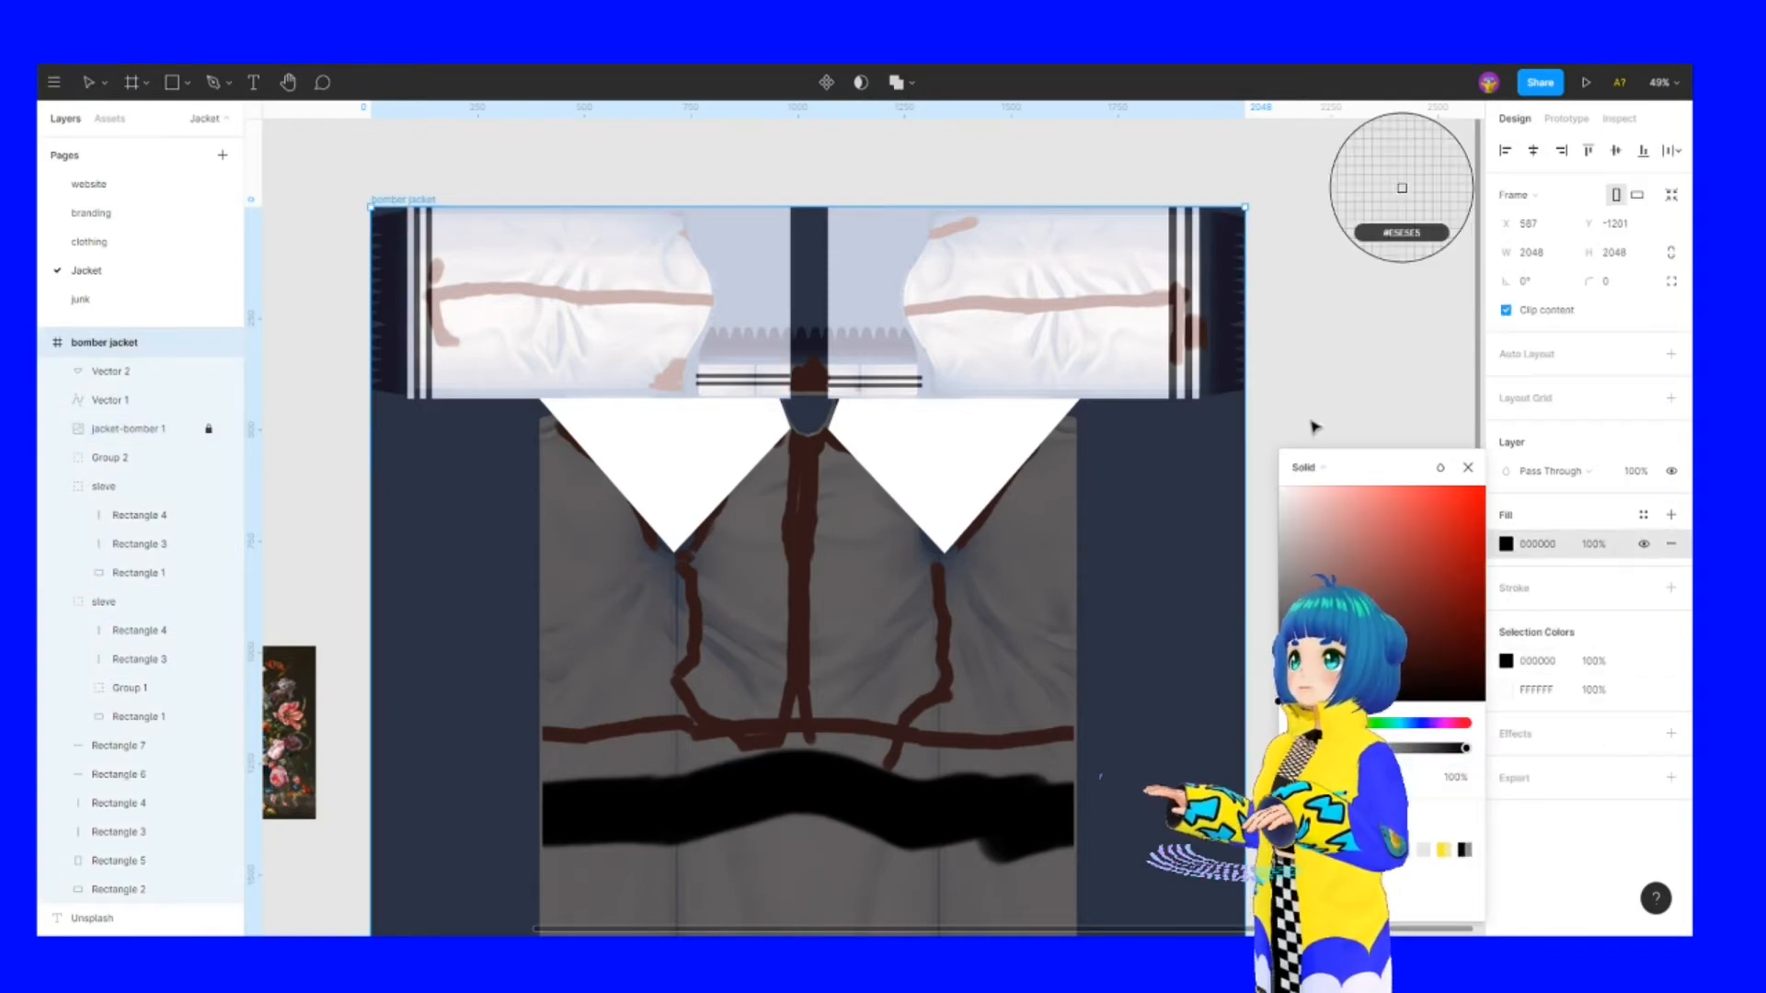
left_click(1335, 367)
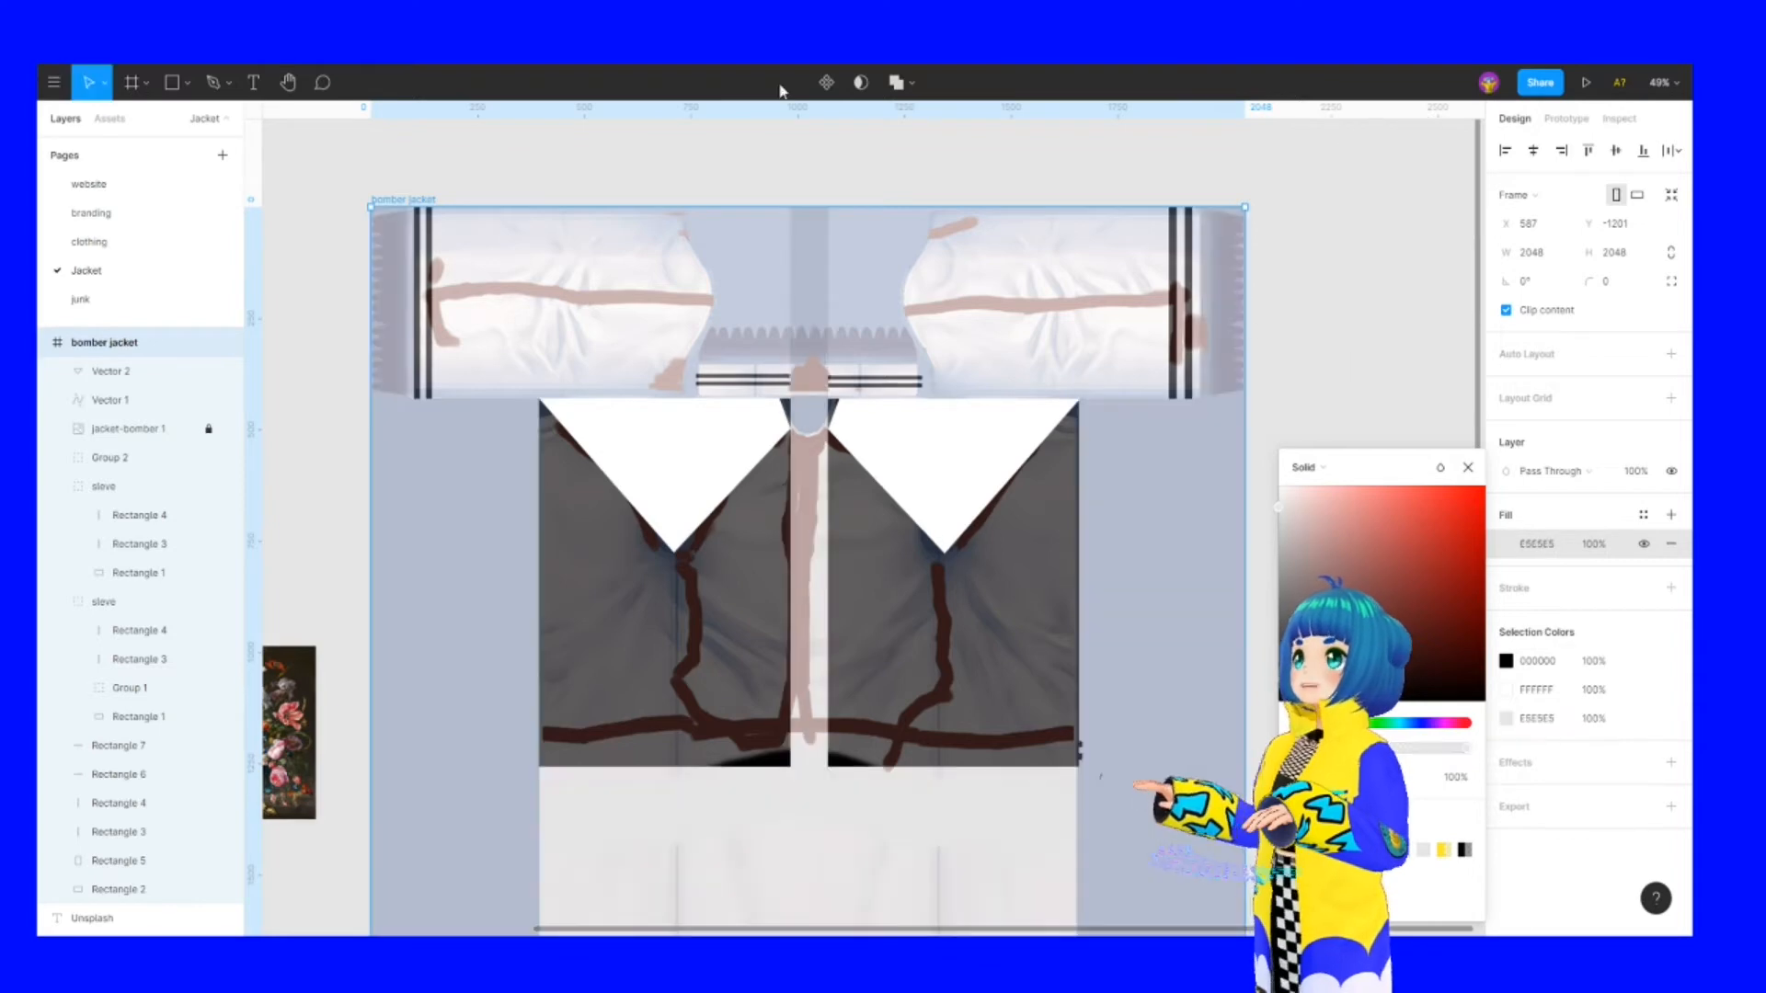
Draw a rectangle about 590 × 77 along the bottom of the left black panel and order it behind the hem stripes
left_click(658, 171)
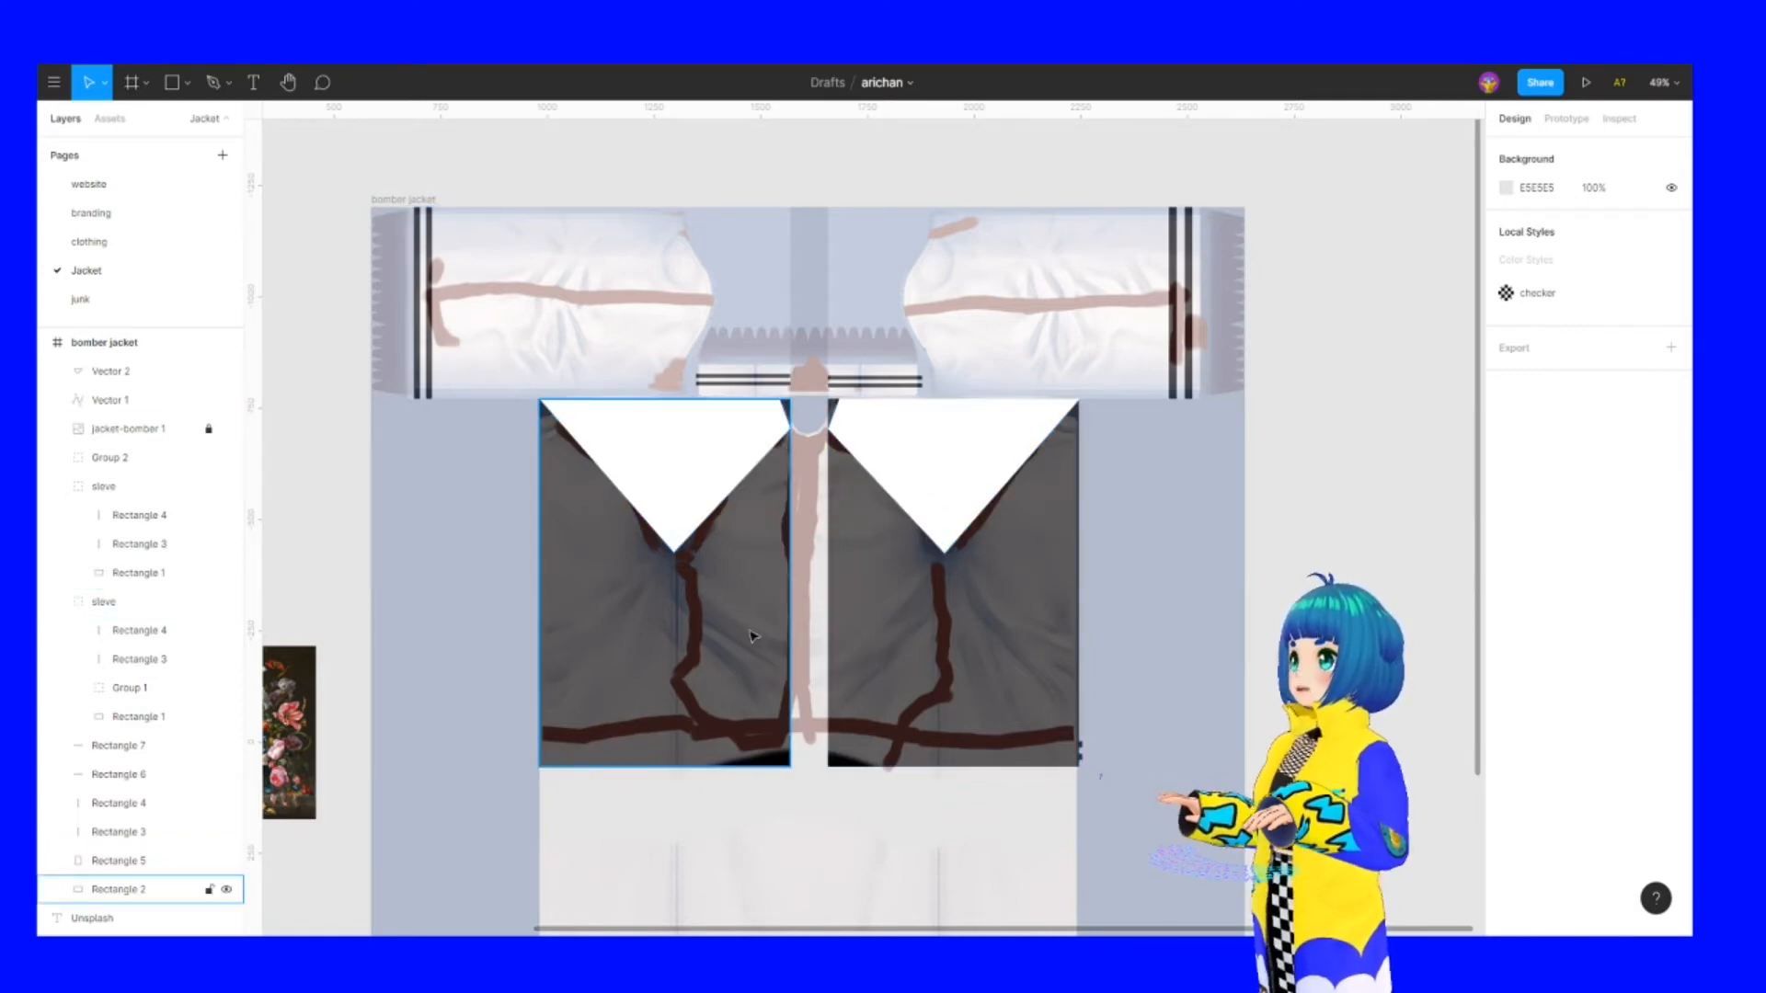
left_click(697, 754)
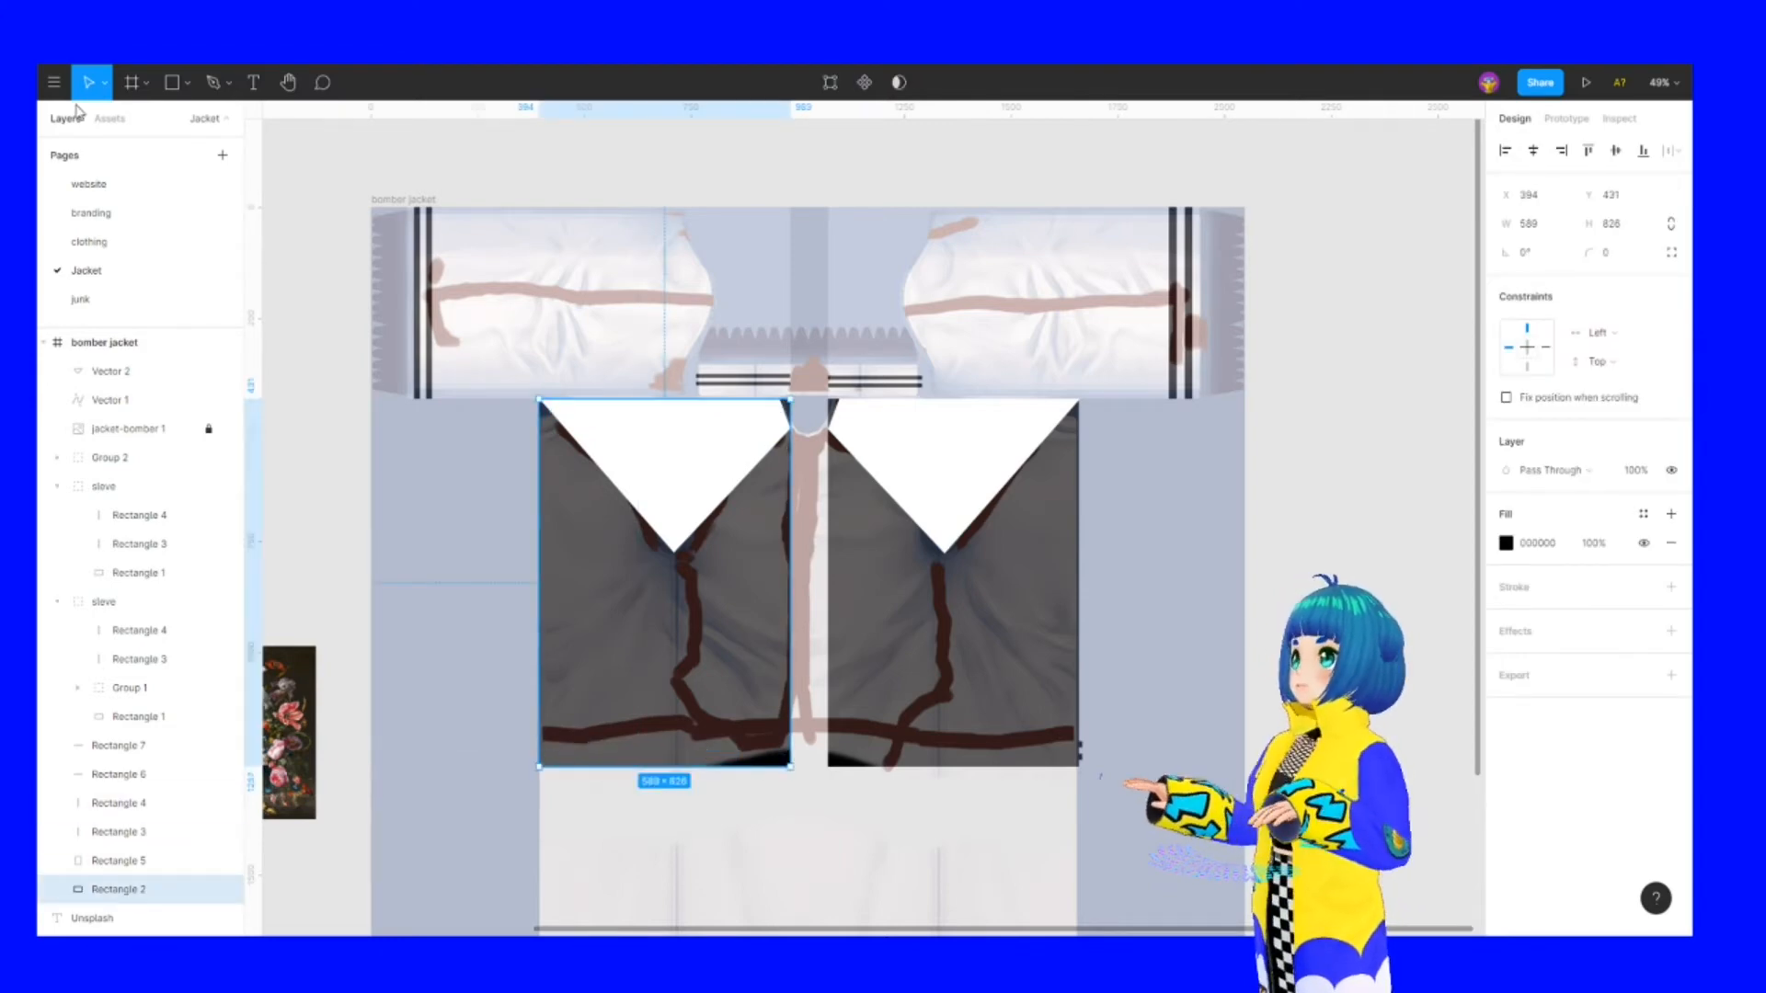
left_click(187, 82)
left_click(129, 120)
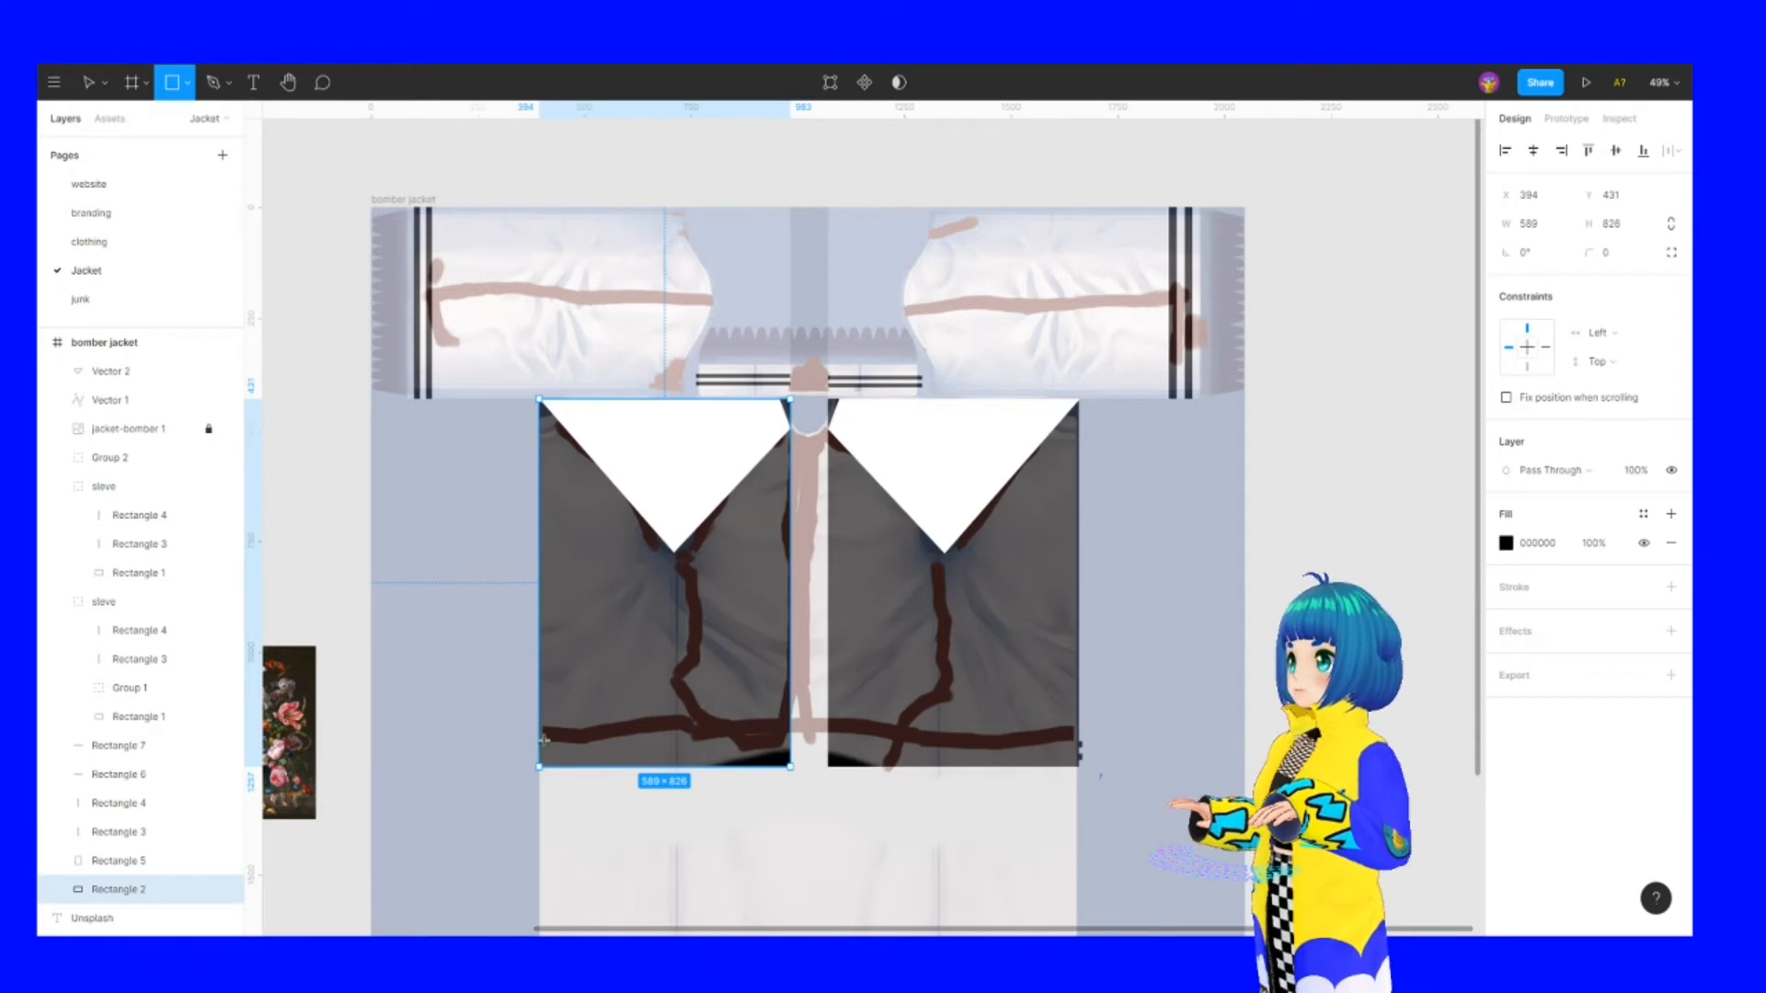
mouse_move(536, 728)
left_mouse_down()
mouse_move(685, 763)
mouse_move(828, 767)
mouse_move(790, 767)
left_mouse_up()
left_click_drag(115, 372, 109, 877)
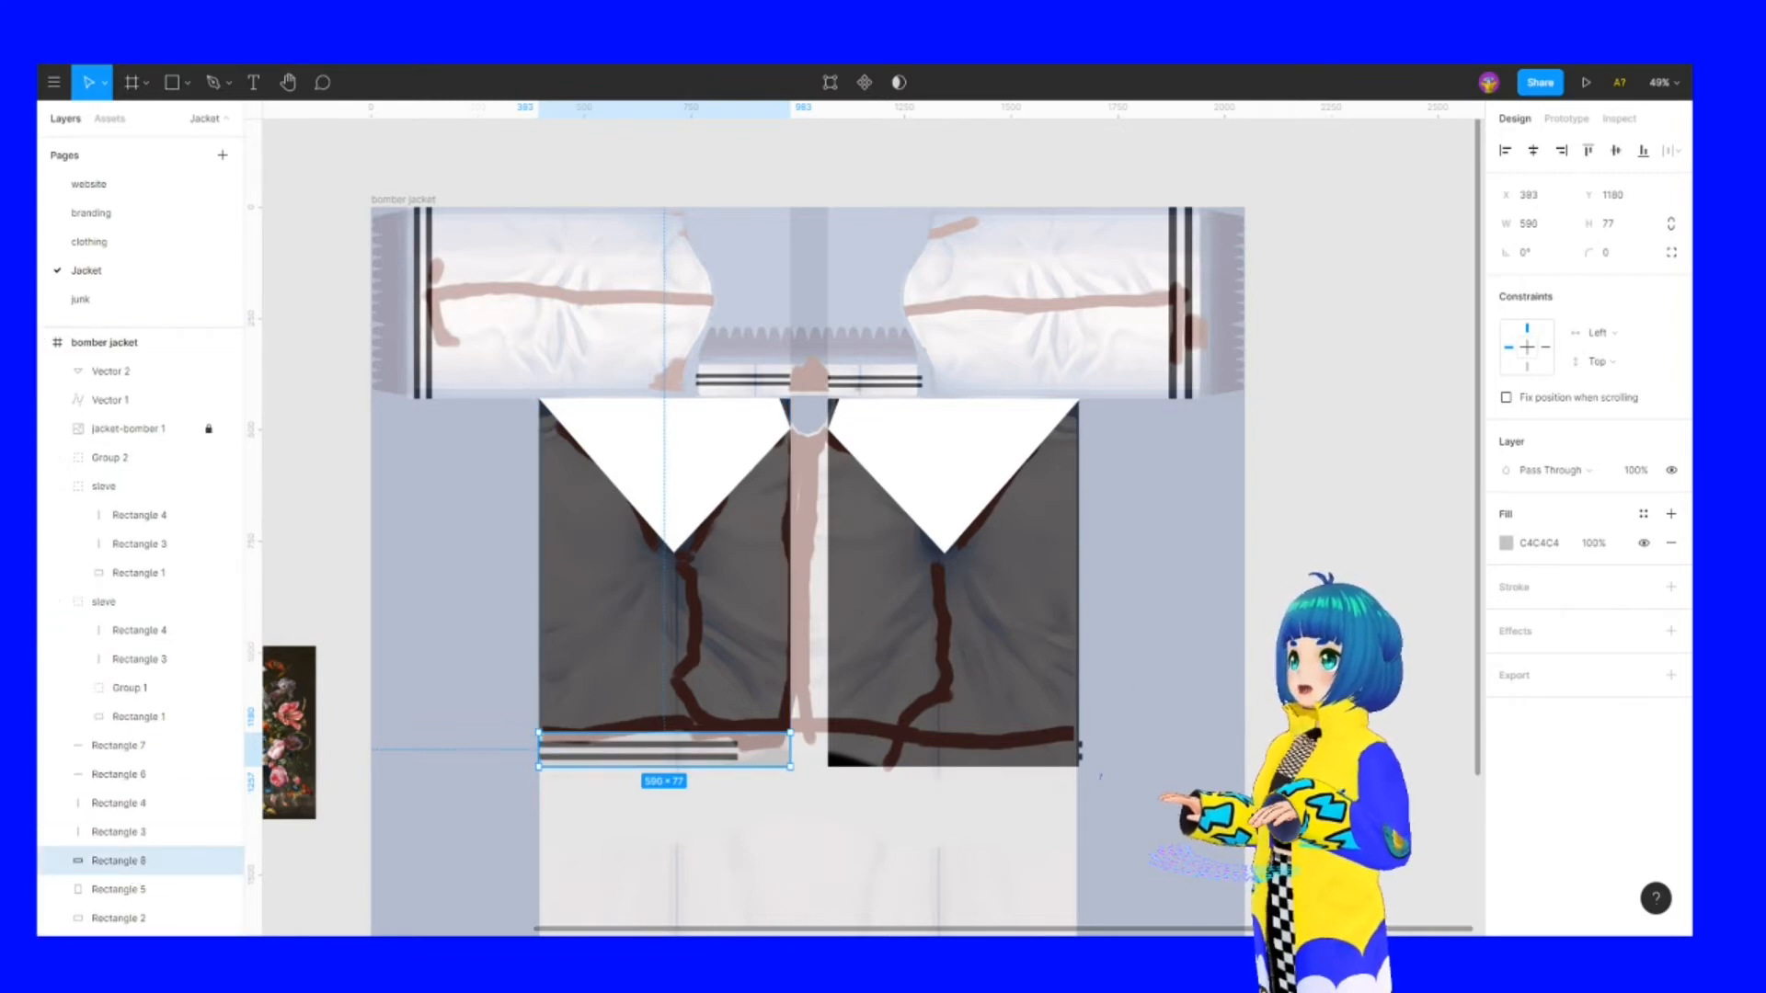
Fill the new hem rectangle with white (FFFFFF) and narrow it to 466 wide to match the stripes' length
left_click(1506, 544)
key("i")
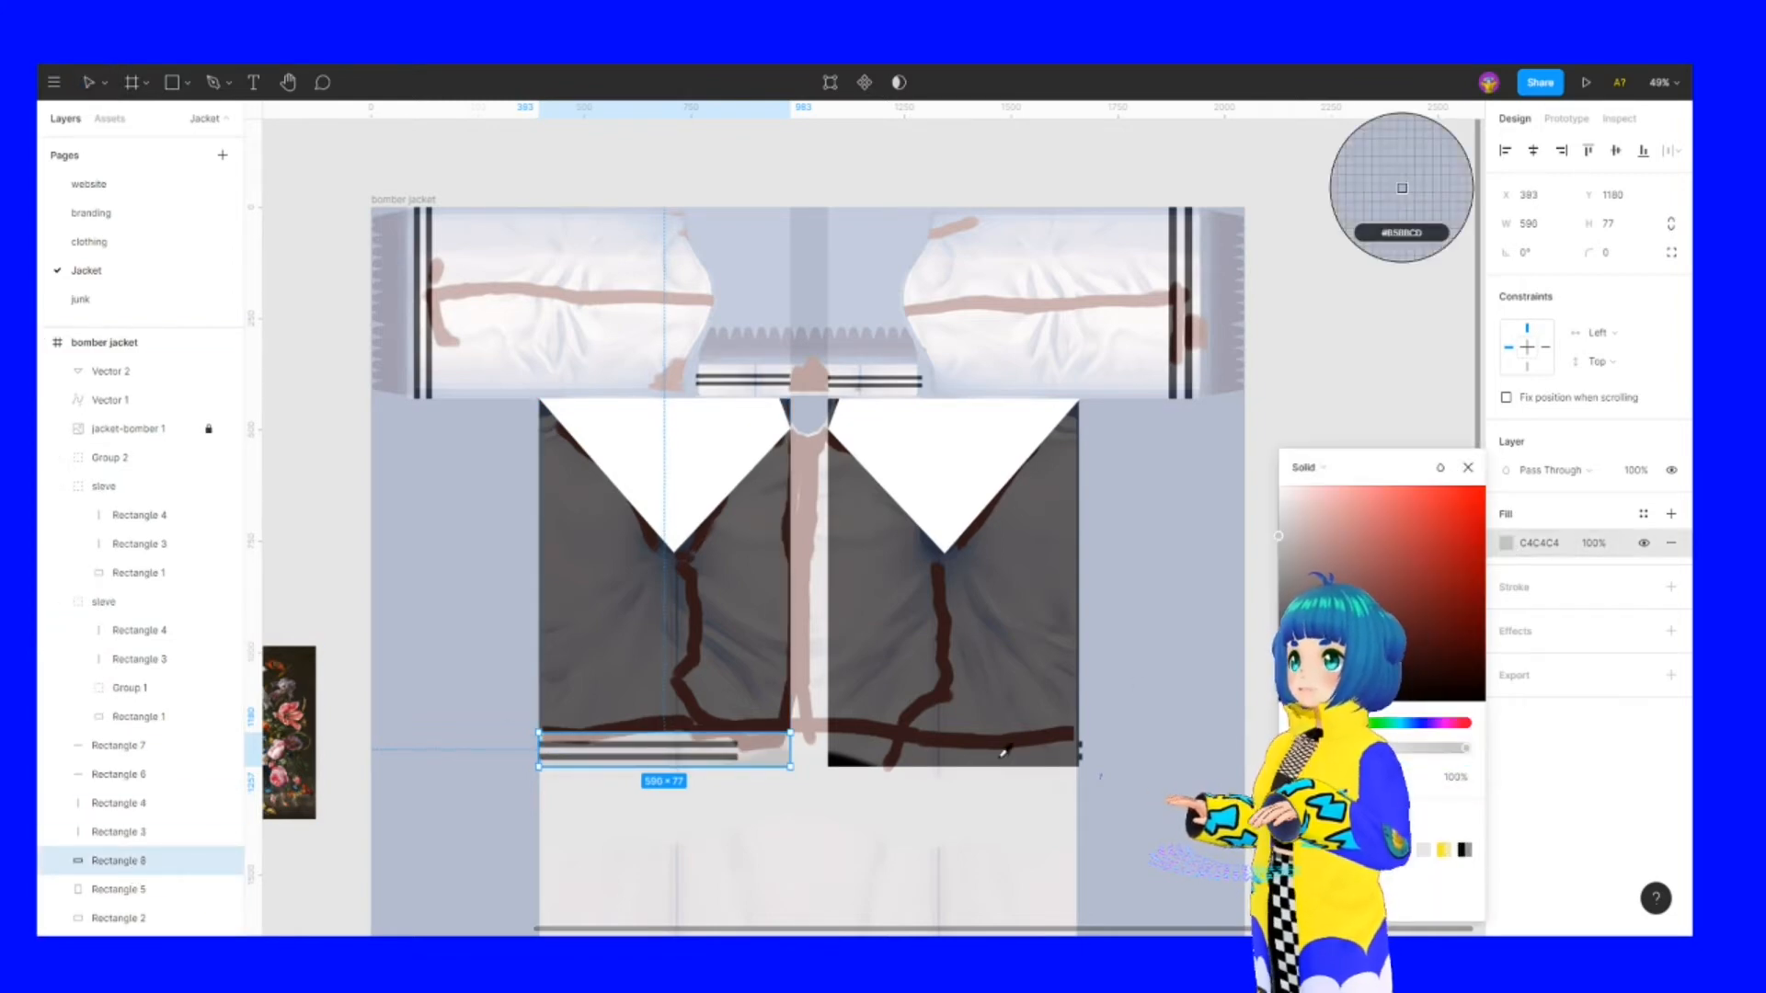
key("Escape")
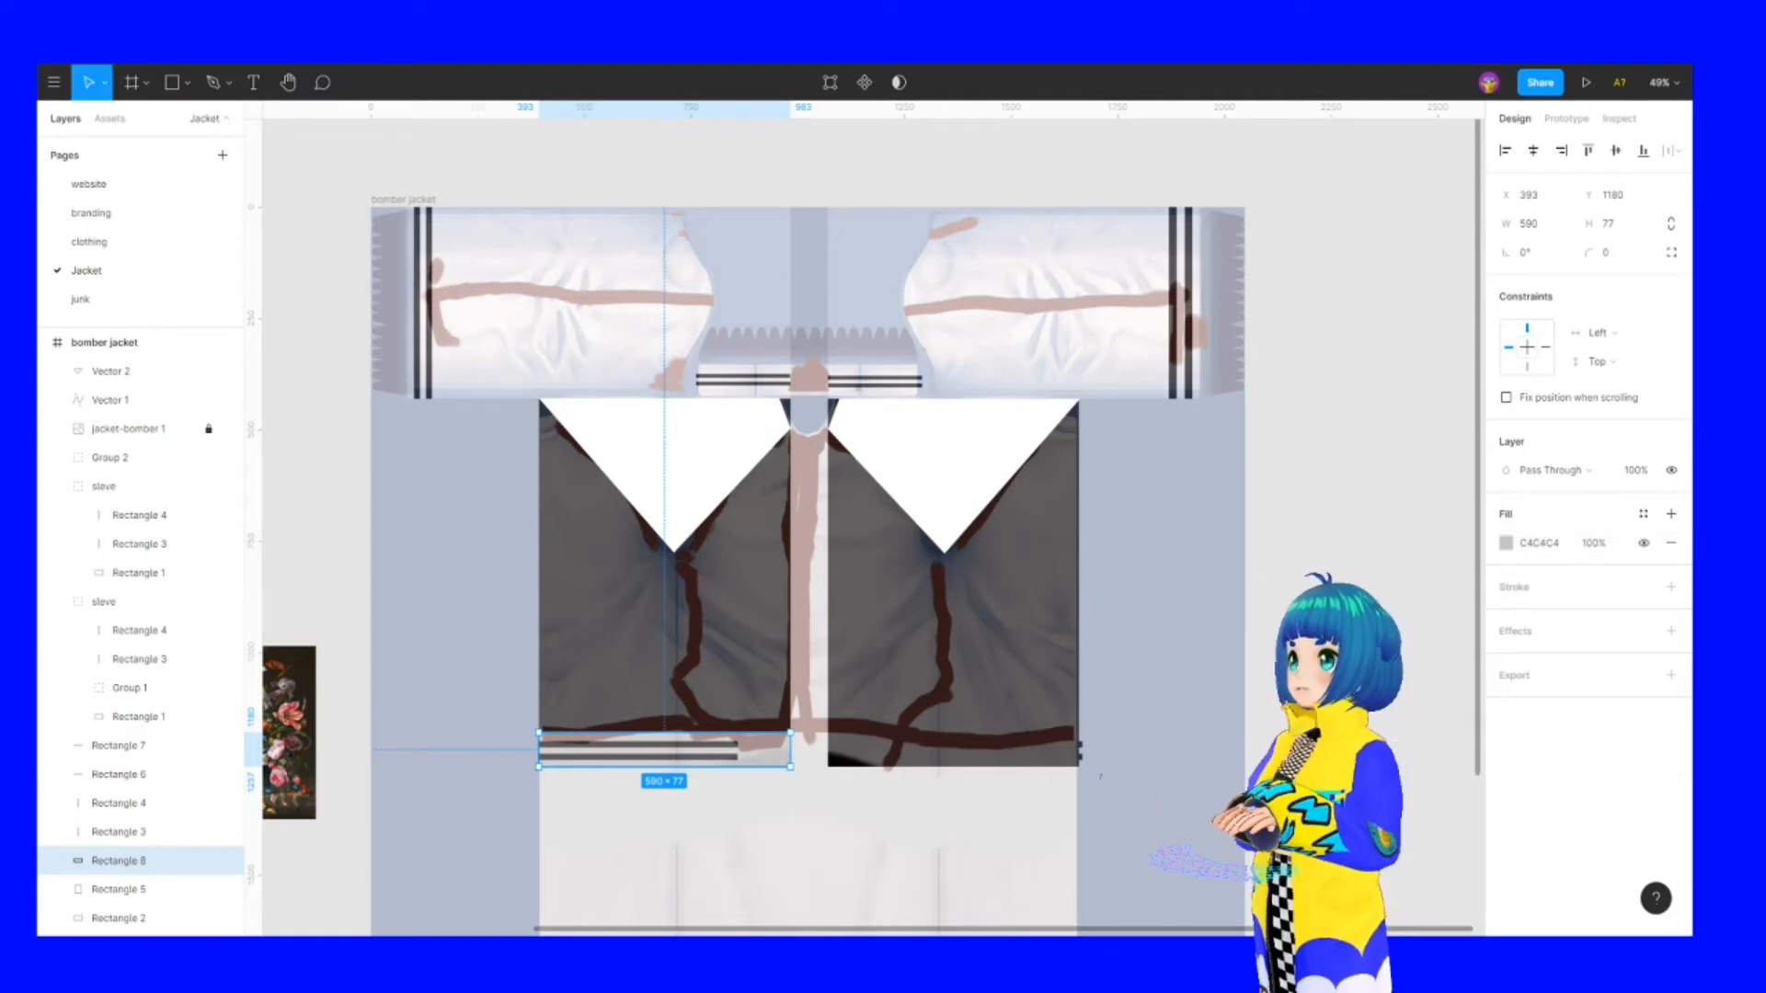
left_click(1506, 544)
left_click_drag(1325, 529, 1024, 329)
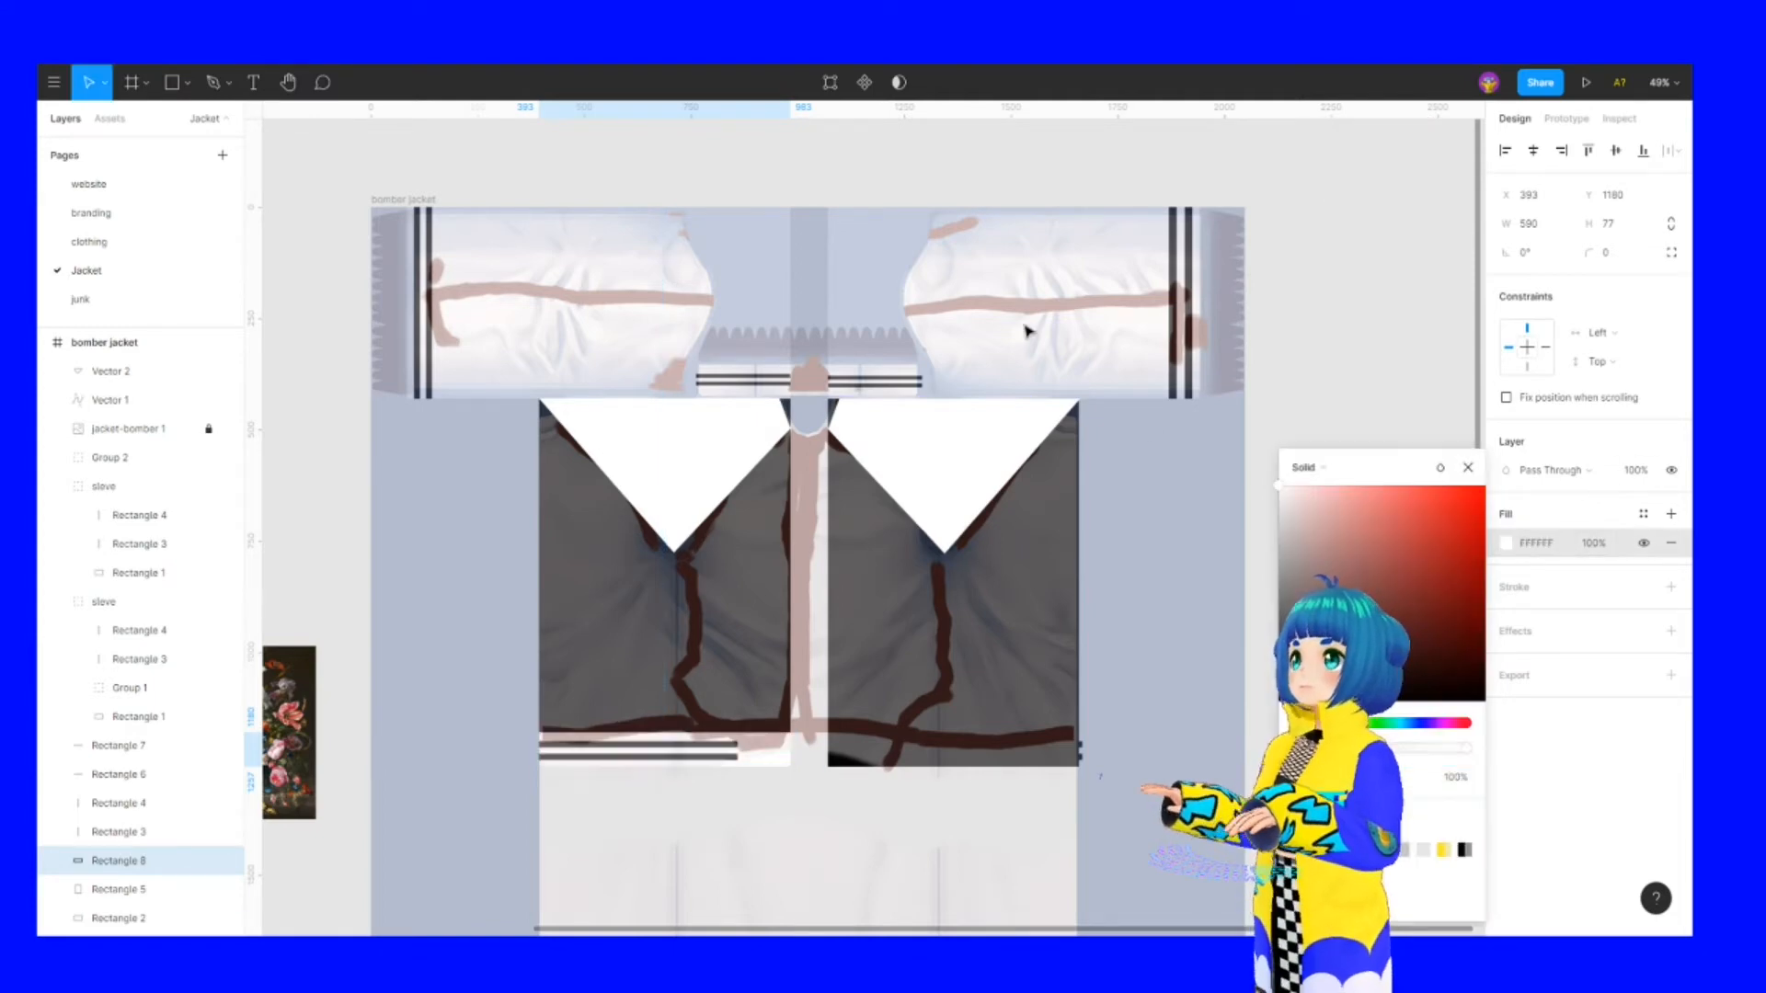
left_click(757, 749)
left_click_drag(789, 741, 741, 743)
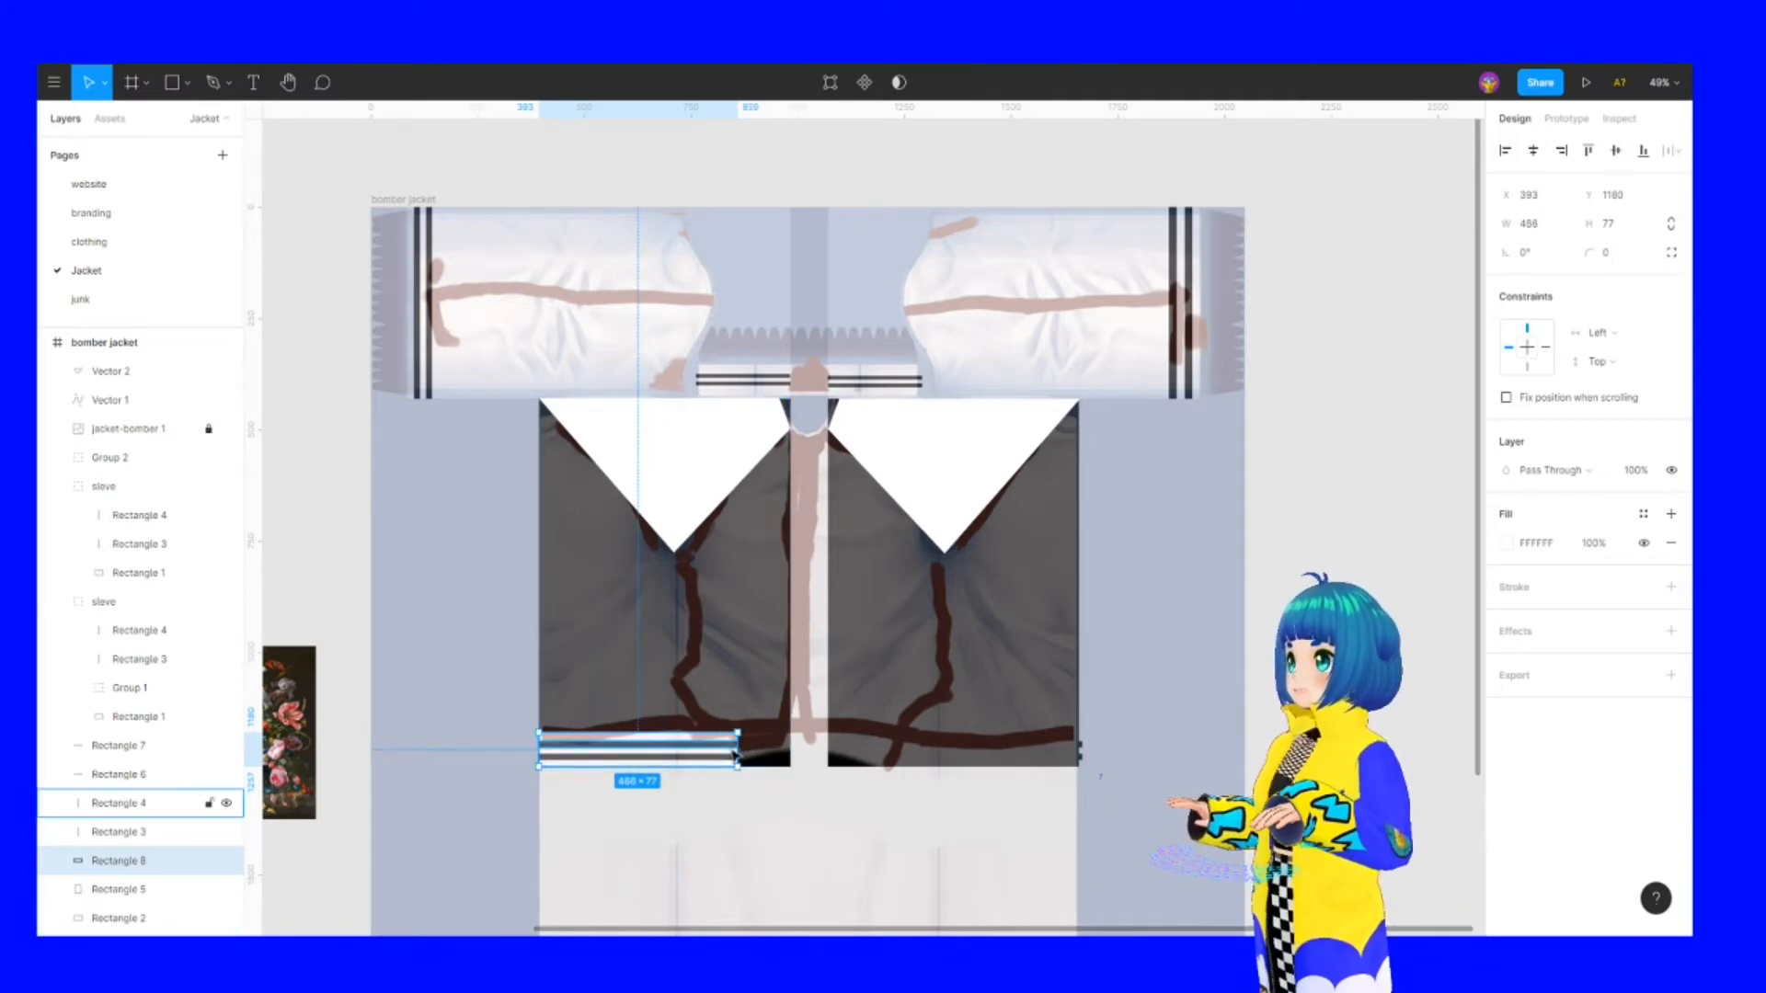
Duplicate the white hem band and move the copy to X 1193 behind the stripes of the right black panel
key("ctrl+v")
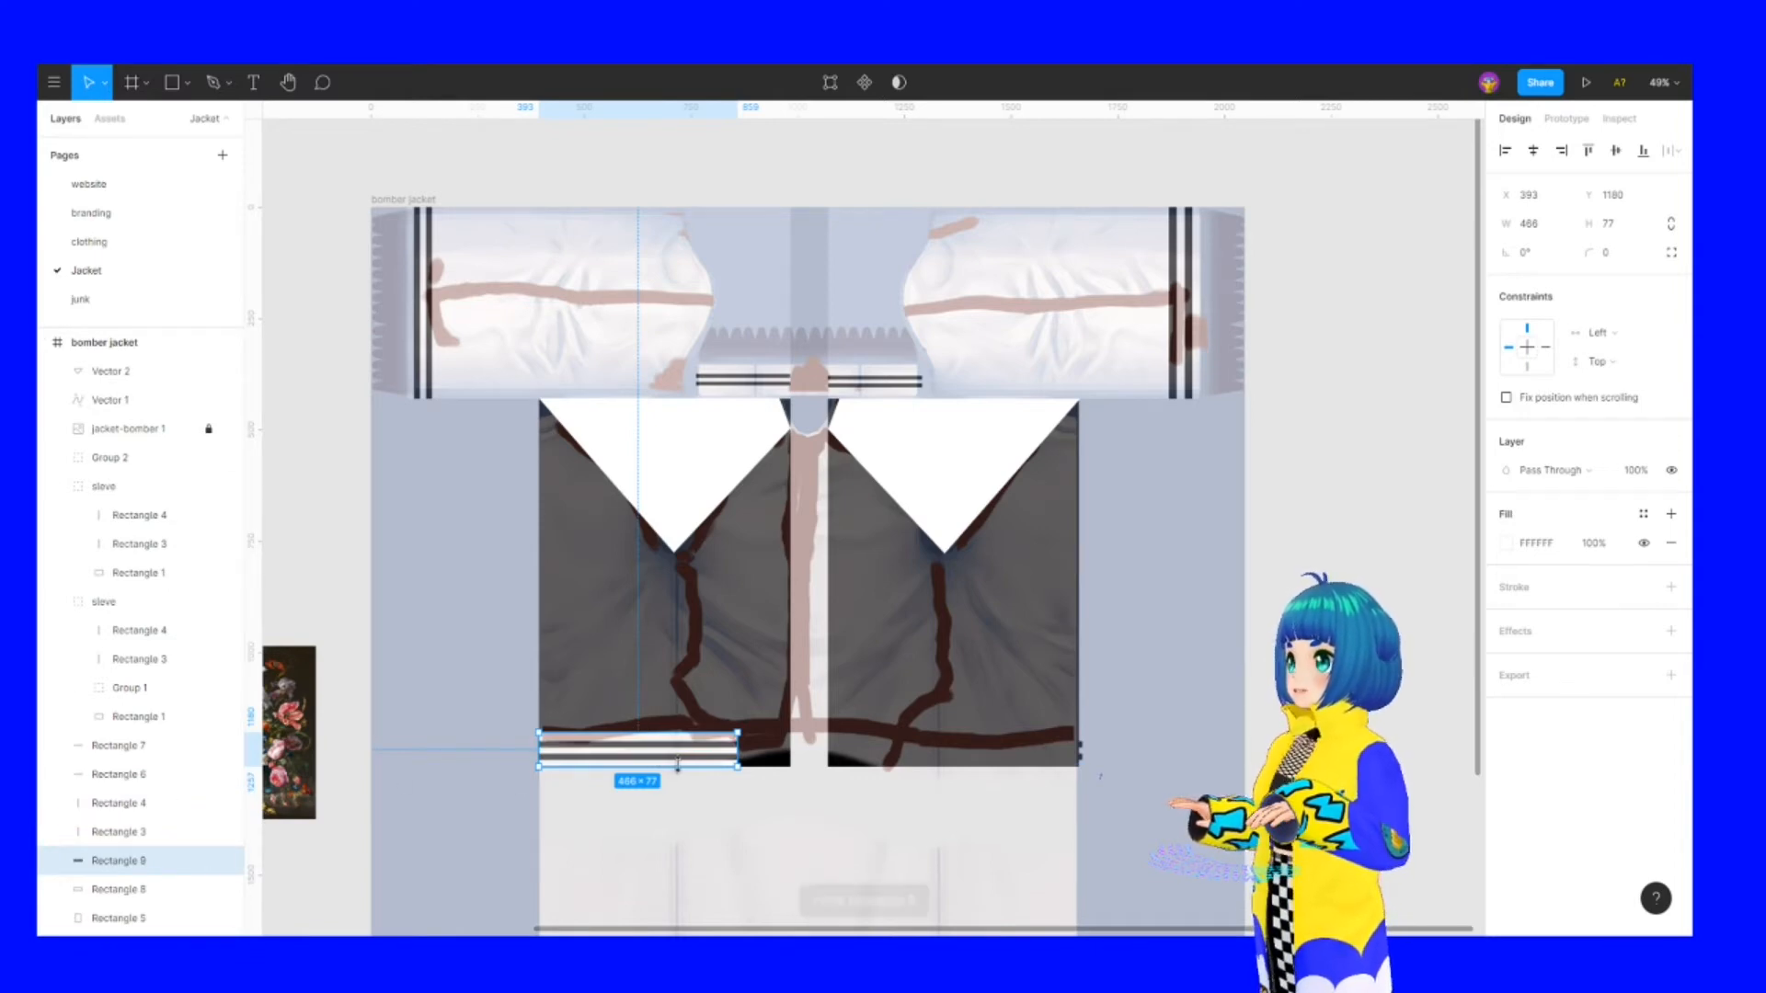
key("shift+Right")
key("shift+Right")
key("shift+Right")
key("shift+Right")
key("shift+Right")
key("shift+Right")
key("shift+Right")
key("shift+Right")
key("shift+Right")
key("shift+Right")
key("shift+Right")
key("shift+Right")
key("shift+Right")
key("shift+Right")
left_click_drag(728, 770, 1058, 760)
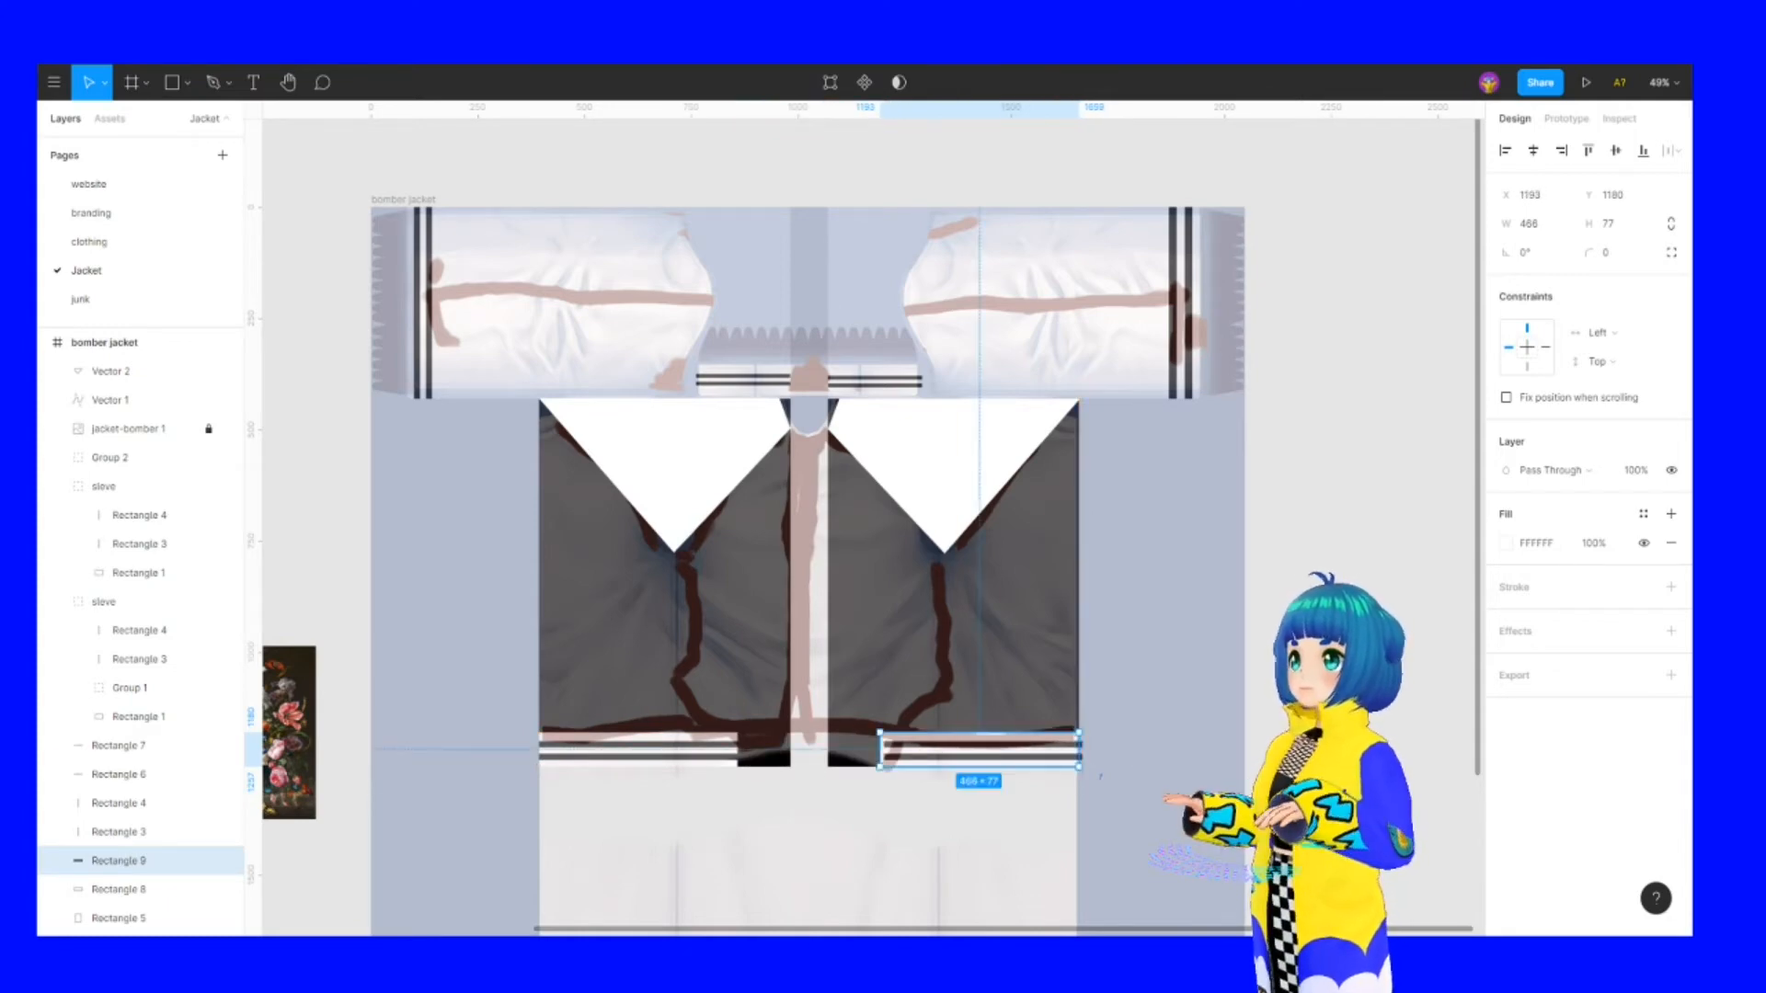
key("Escape")
left_click(942, 752)
left_click(889, 761, "shift")
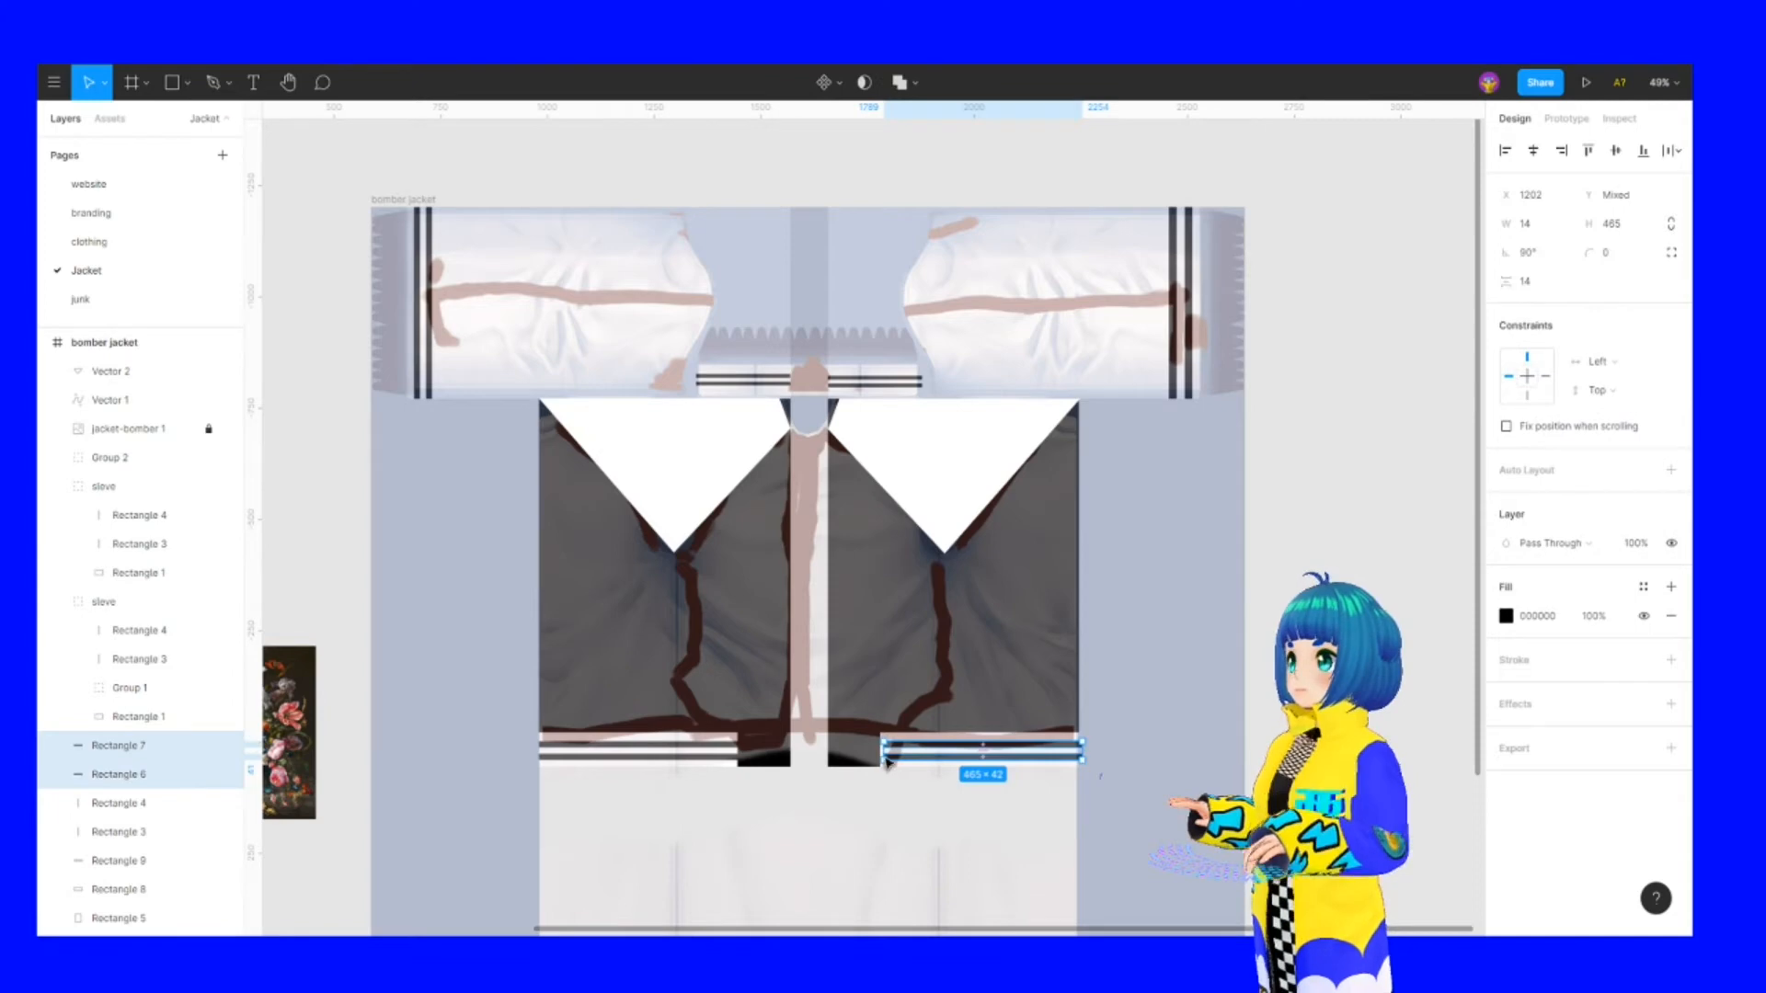
key("Escape")
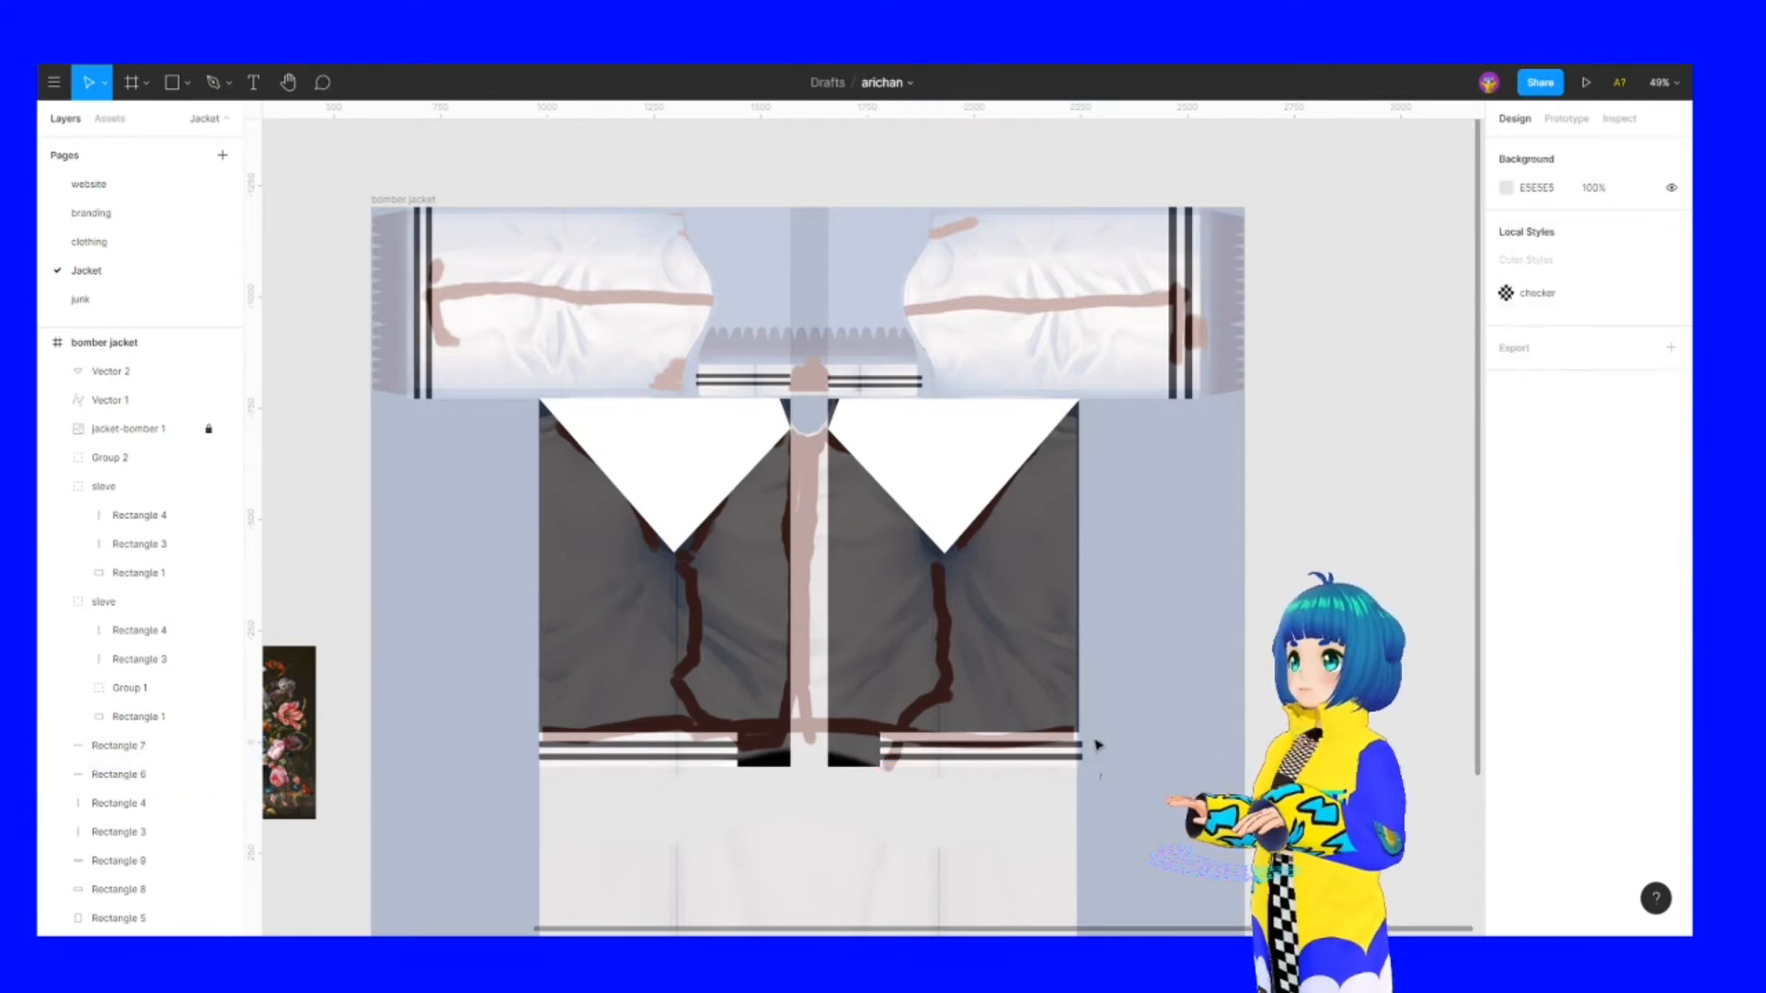
Switch the left white hem band to independent corner radii, with no uniform rounding
left_click(731, 742)
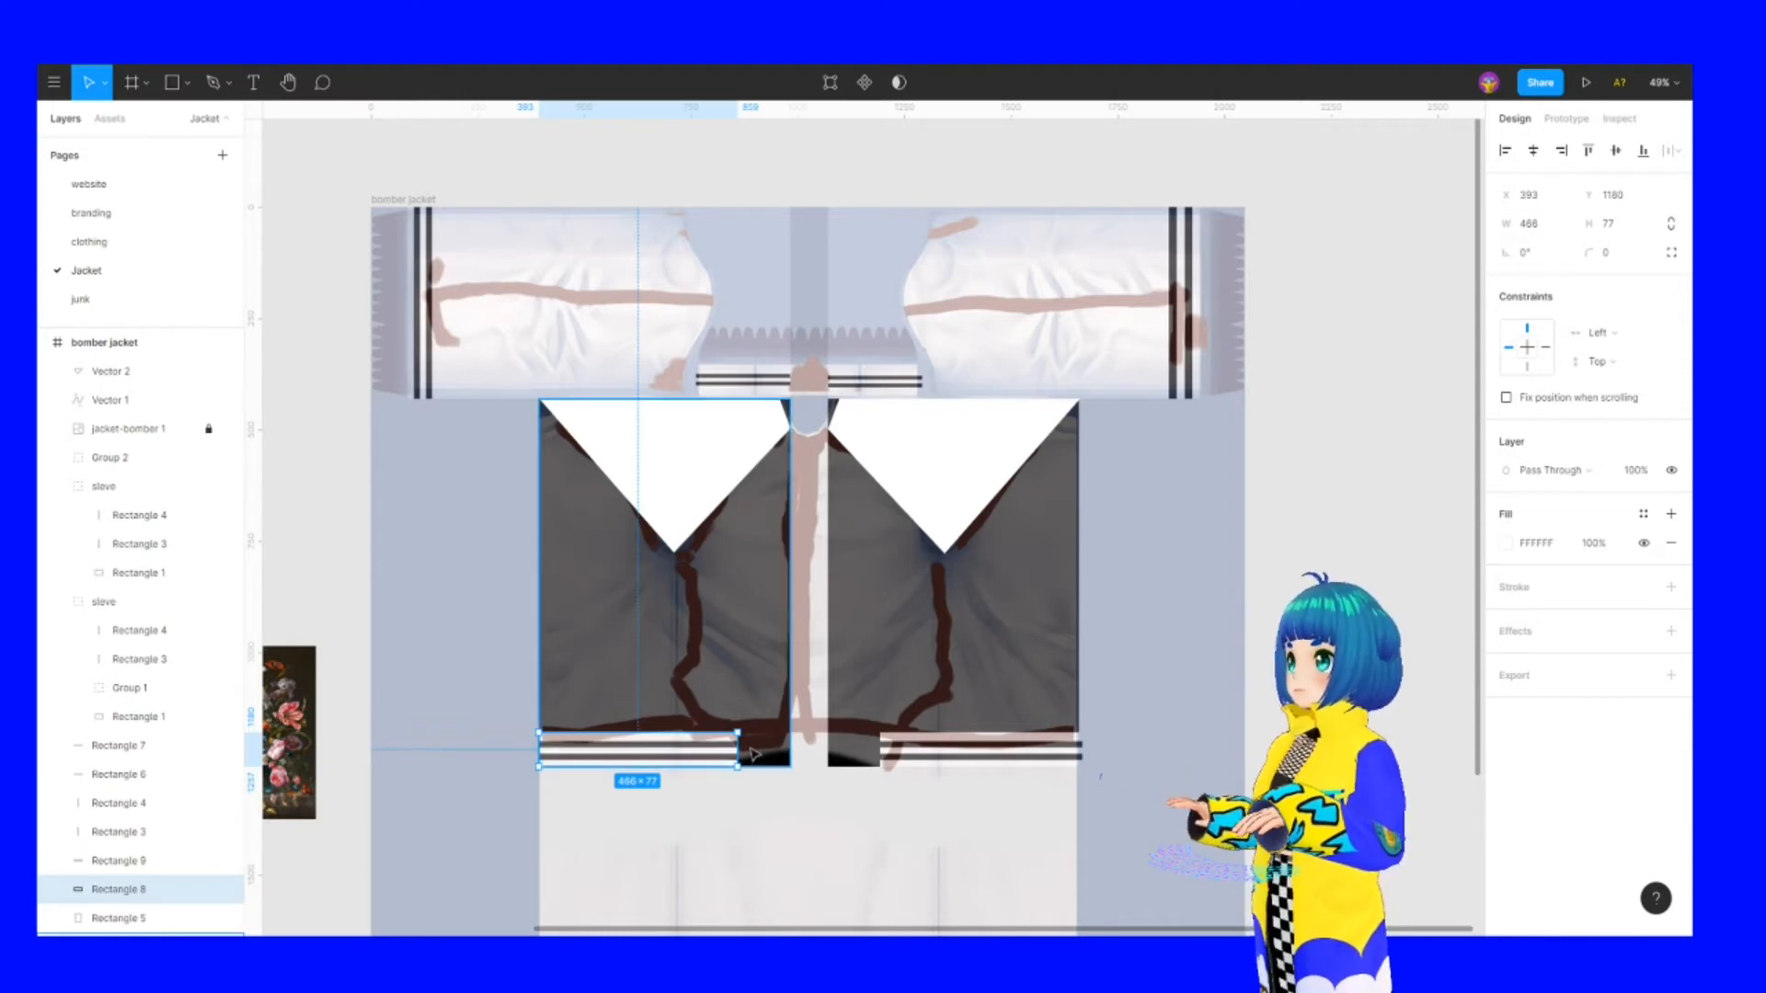
scroll(637, 769, "up", 5)
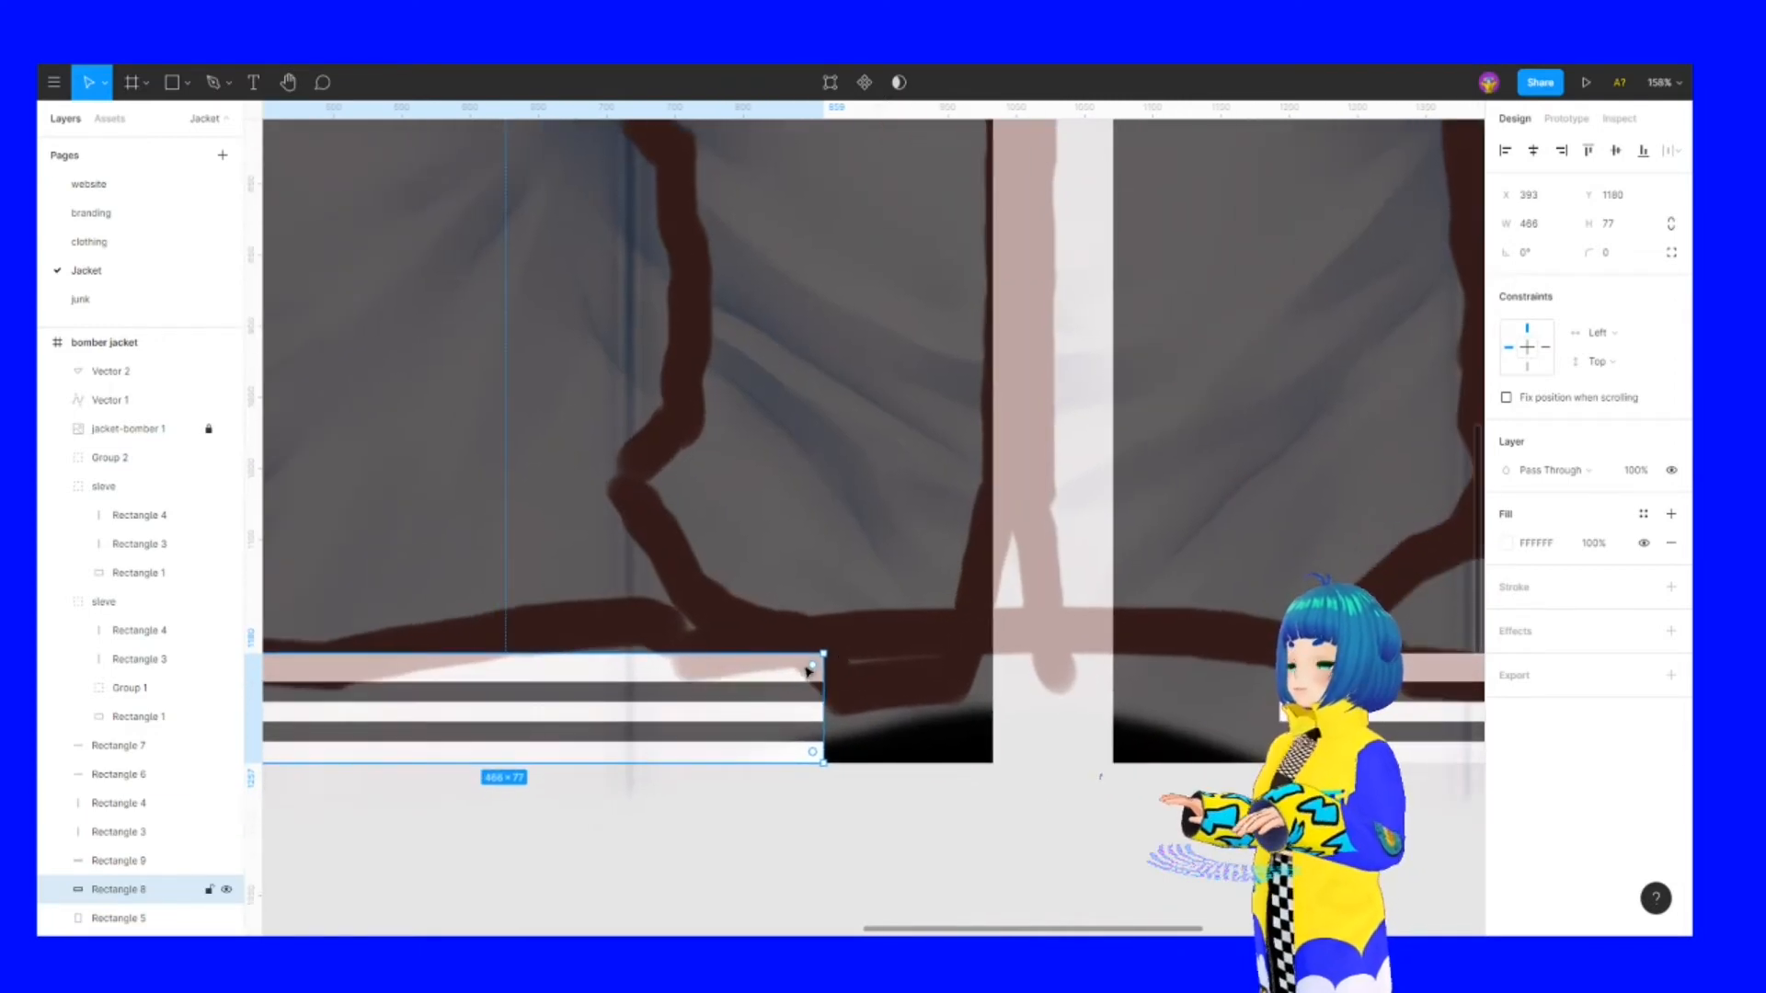
mouse_move(808, 674)
left_mouse_down()
mouse_move(786, 688)
mouse_move(805, 679)
left_mouse_up()
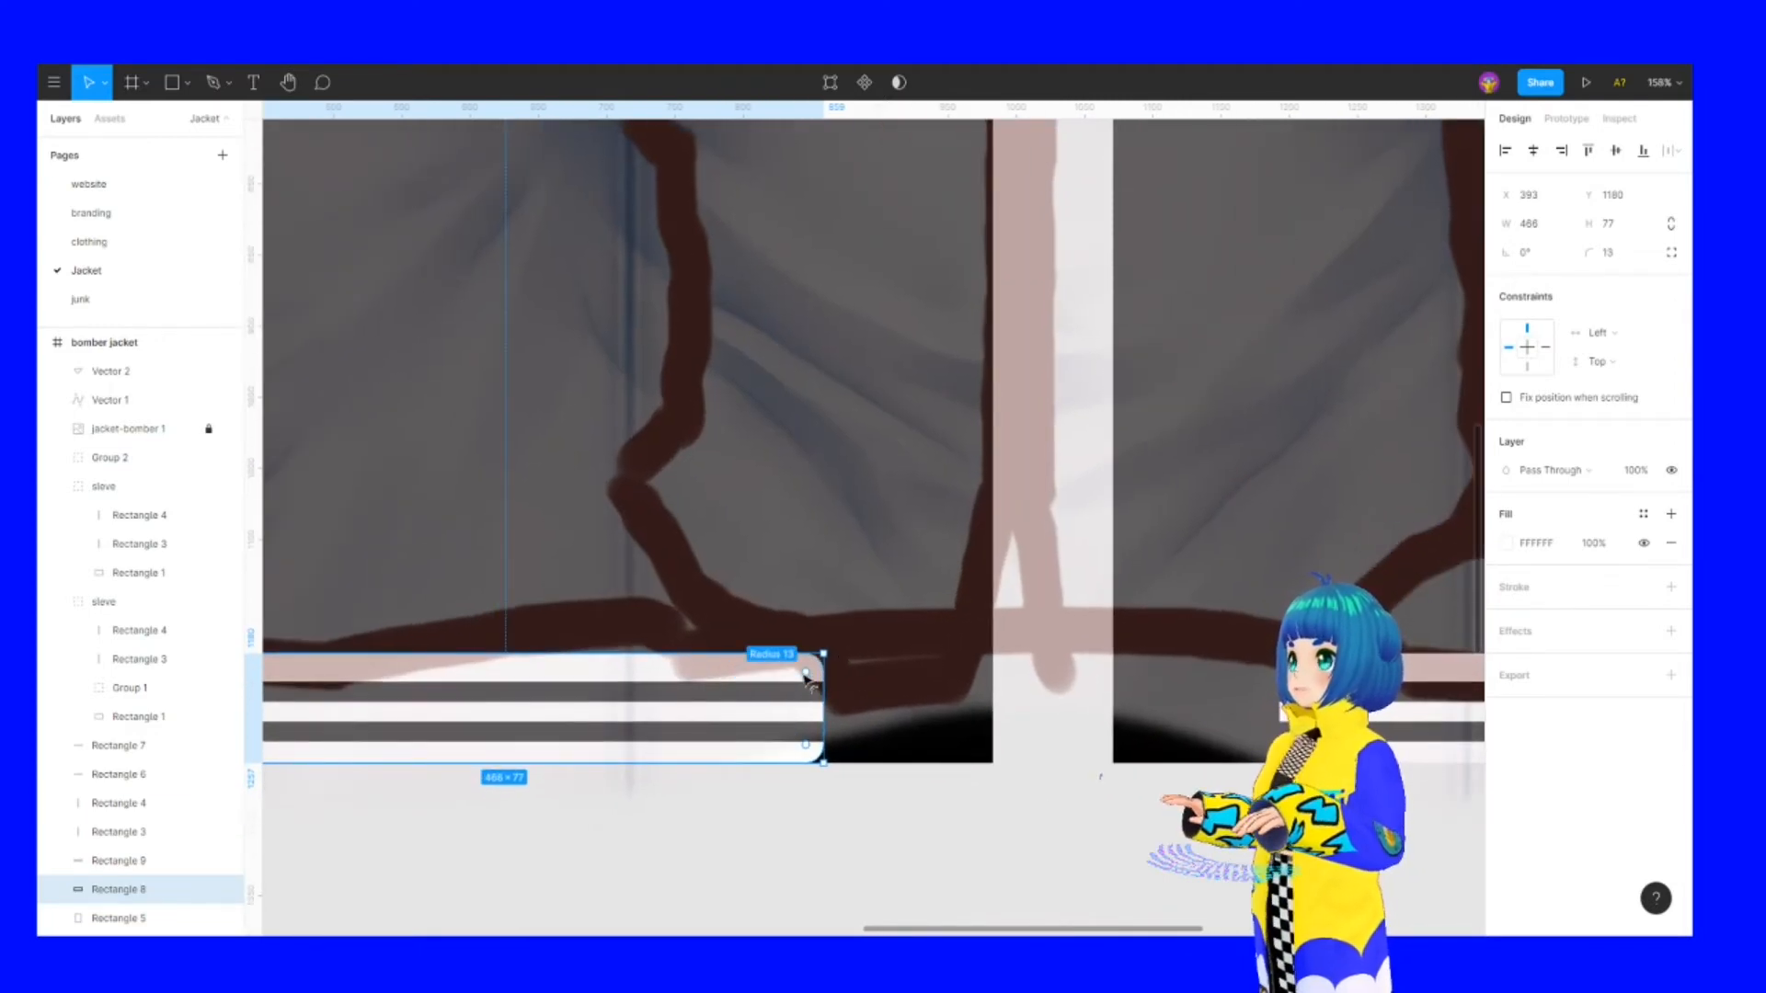
left_click(1670, 255)
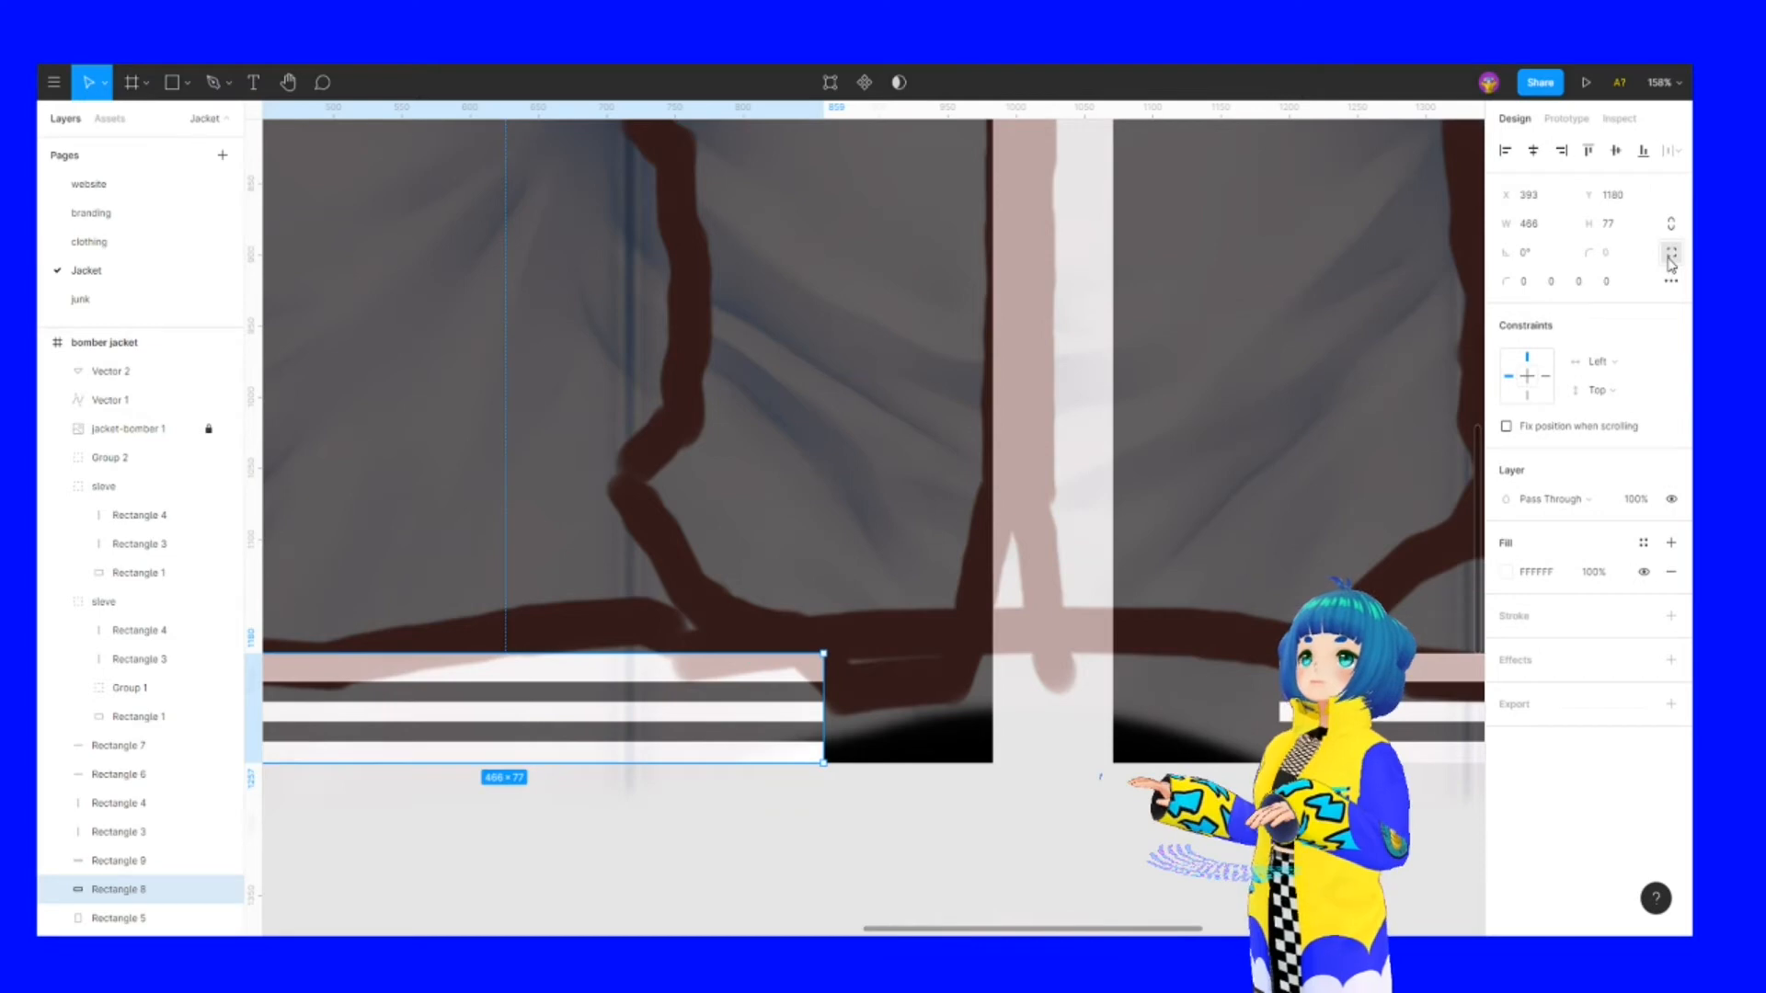
left_click(1670, 282)
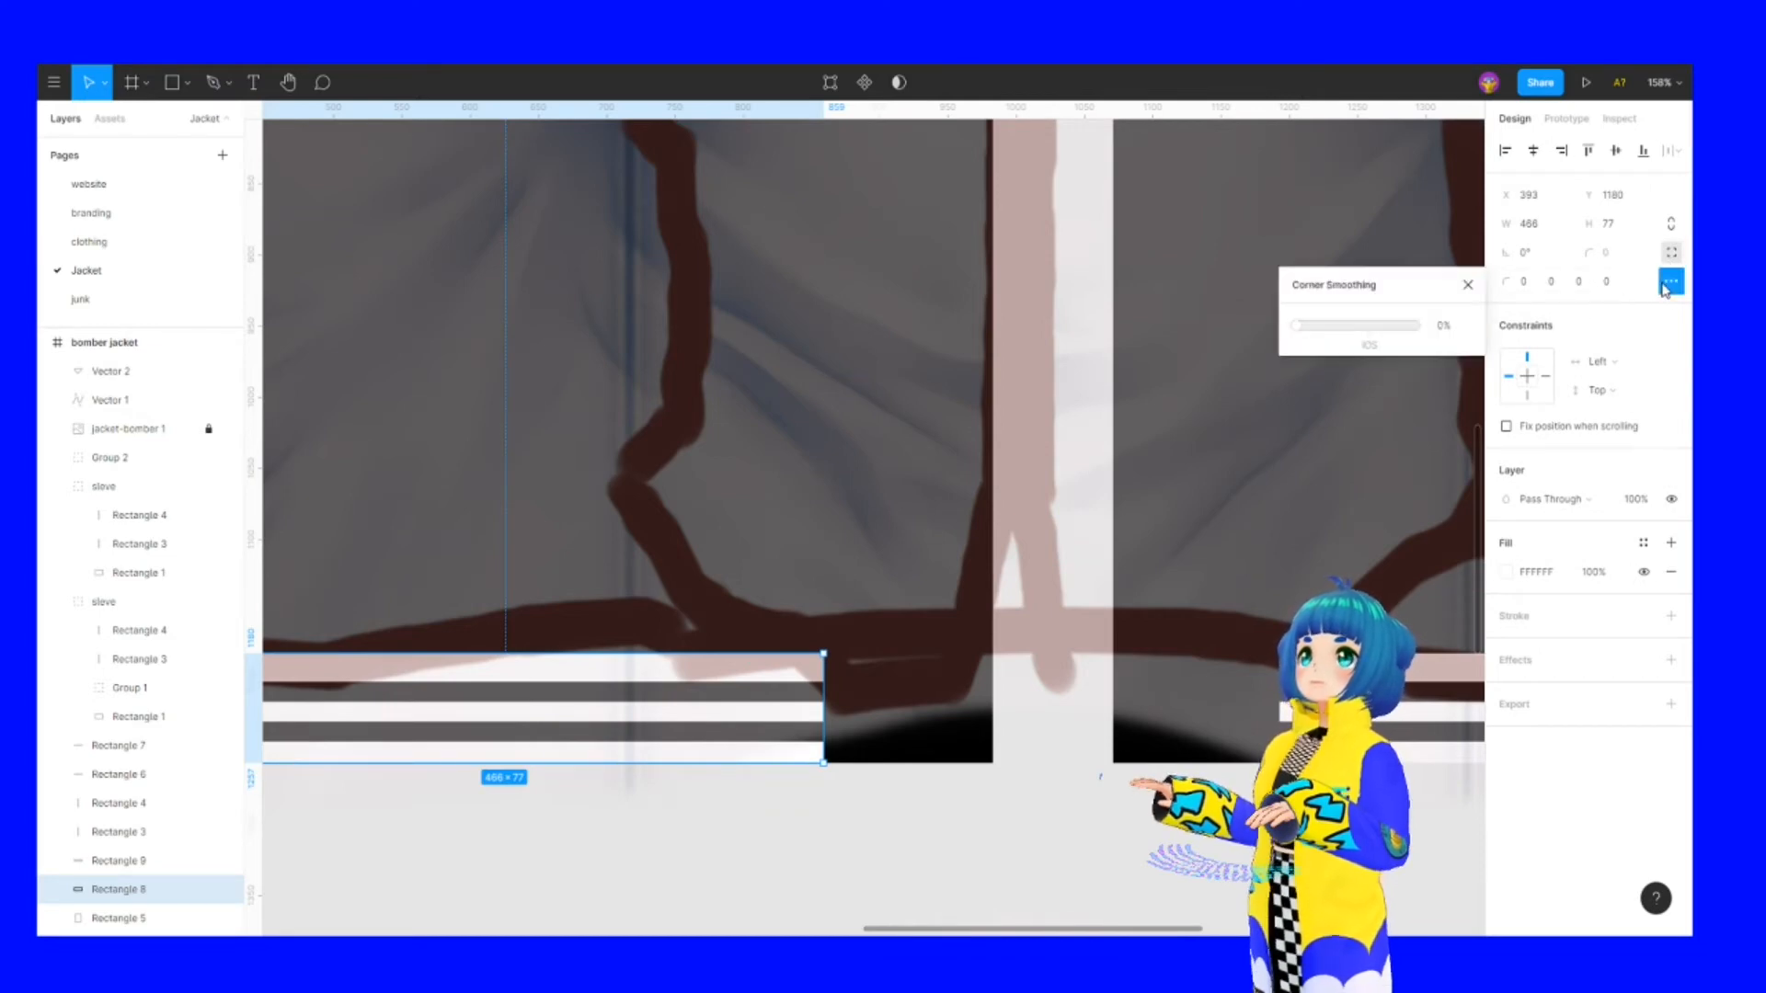
Set the top right corner radius of the left white hem band to 25
left_click(1554, 283)
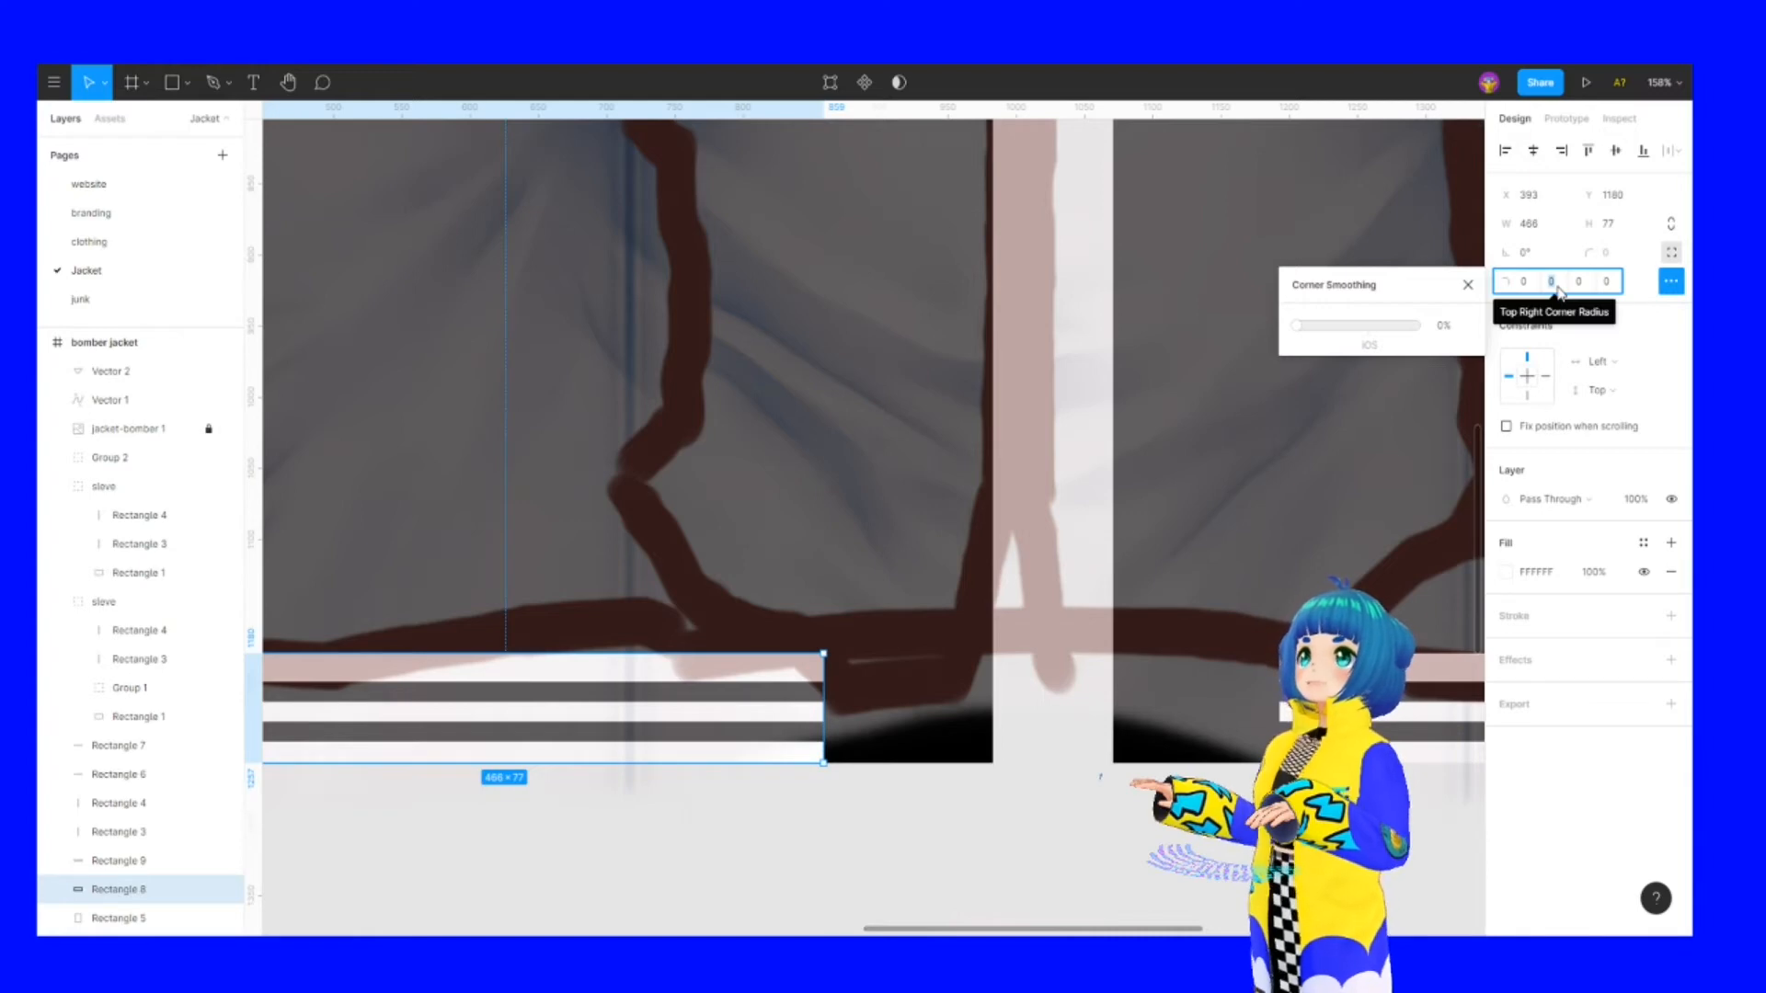
type("10")
key("Return")
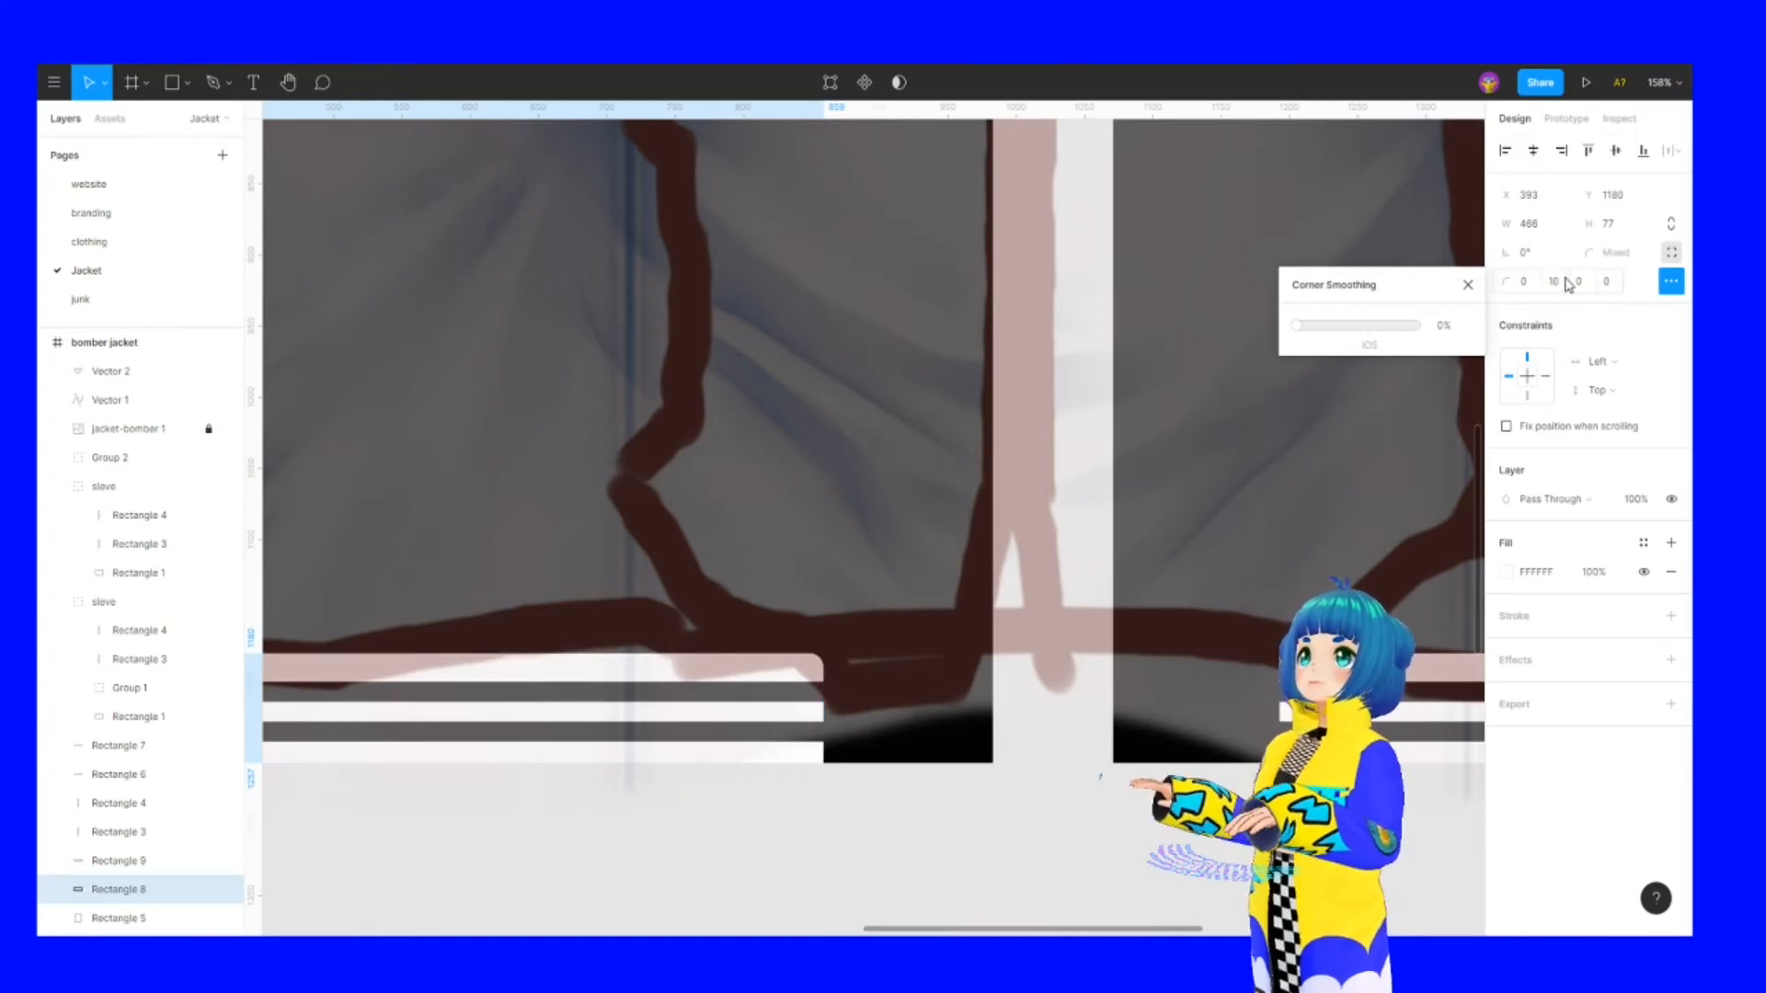
left_click(1567, 284)
type("25")
key("Return")
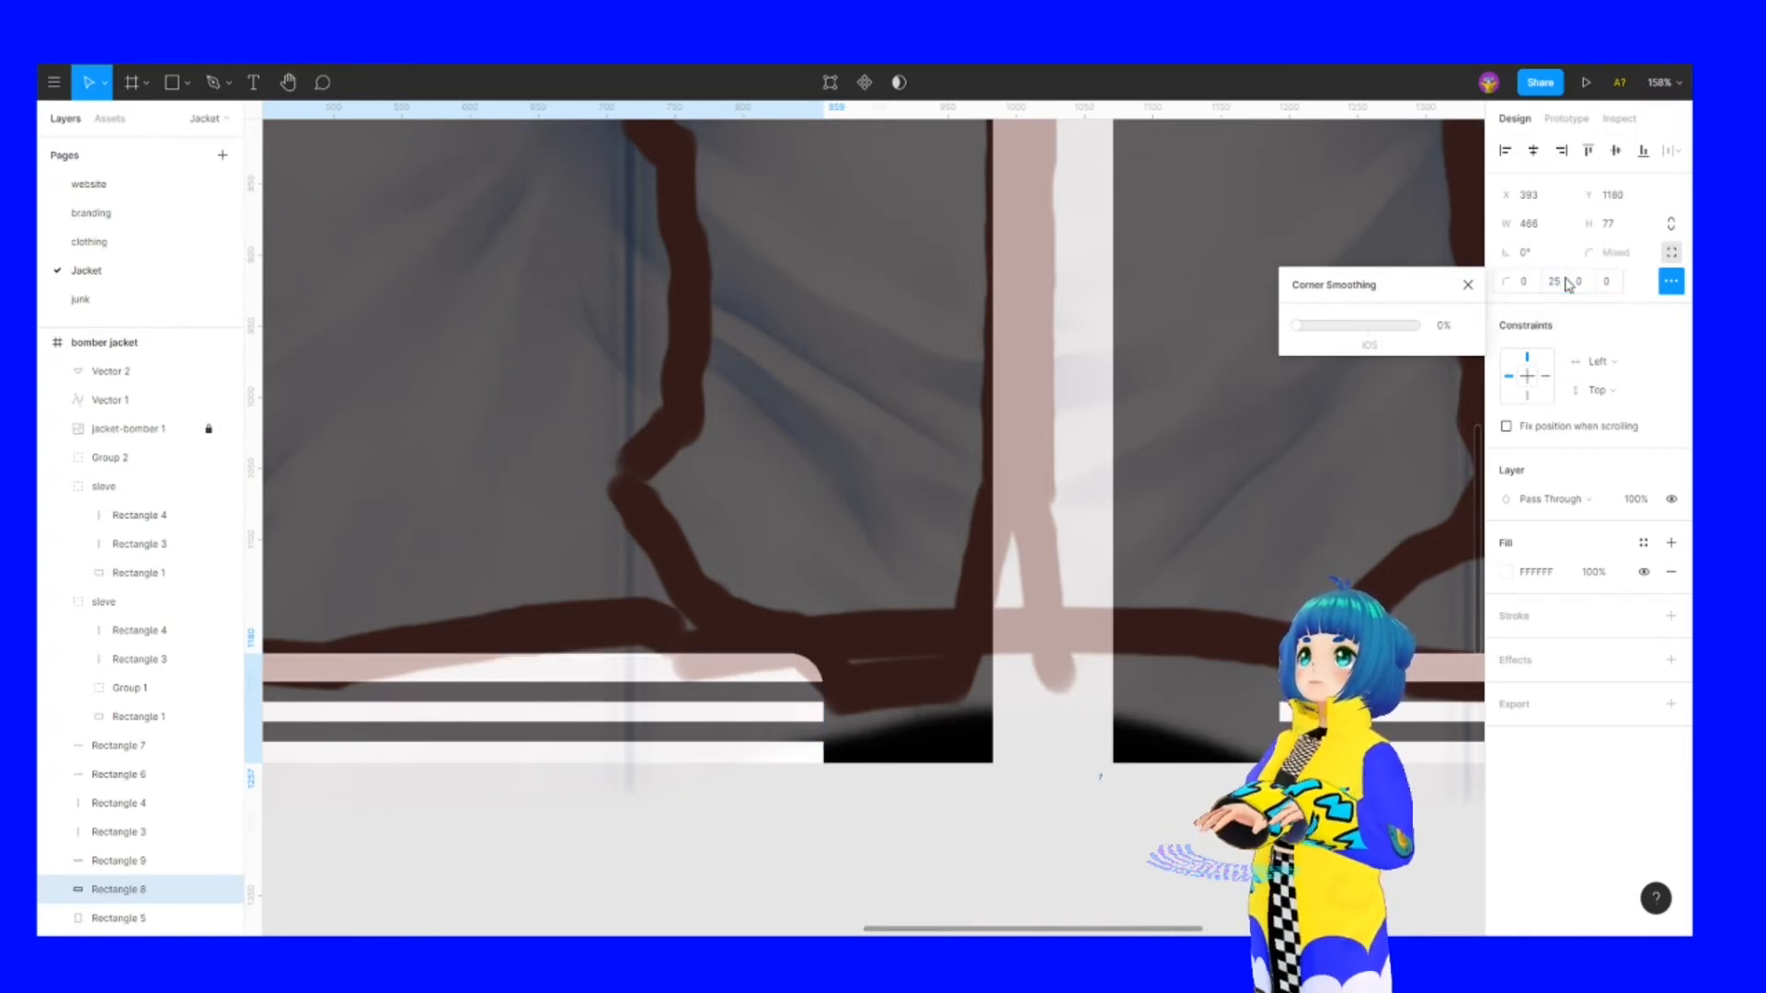
key("Return")
scroll(709, 642, "down", 2)
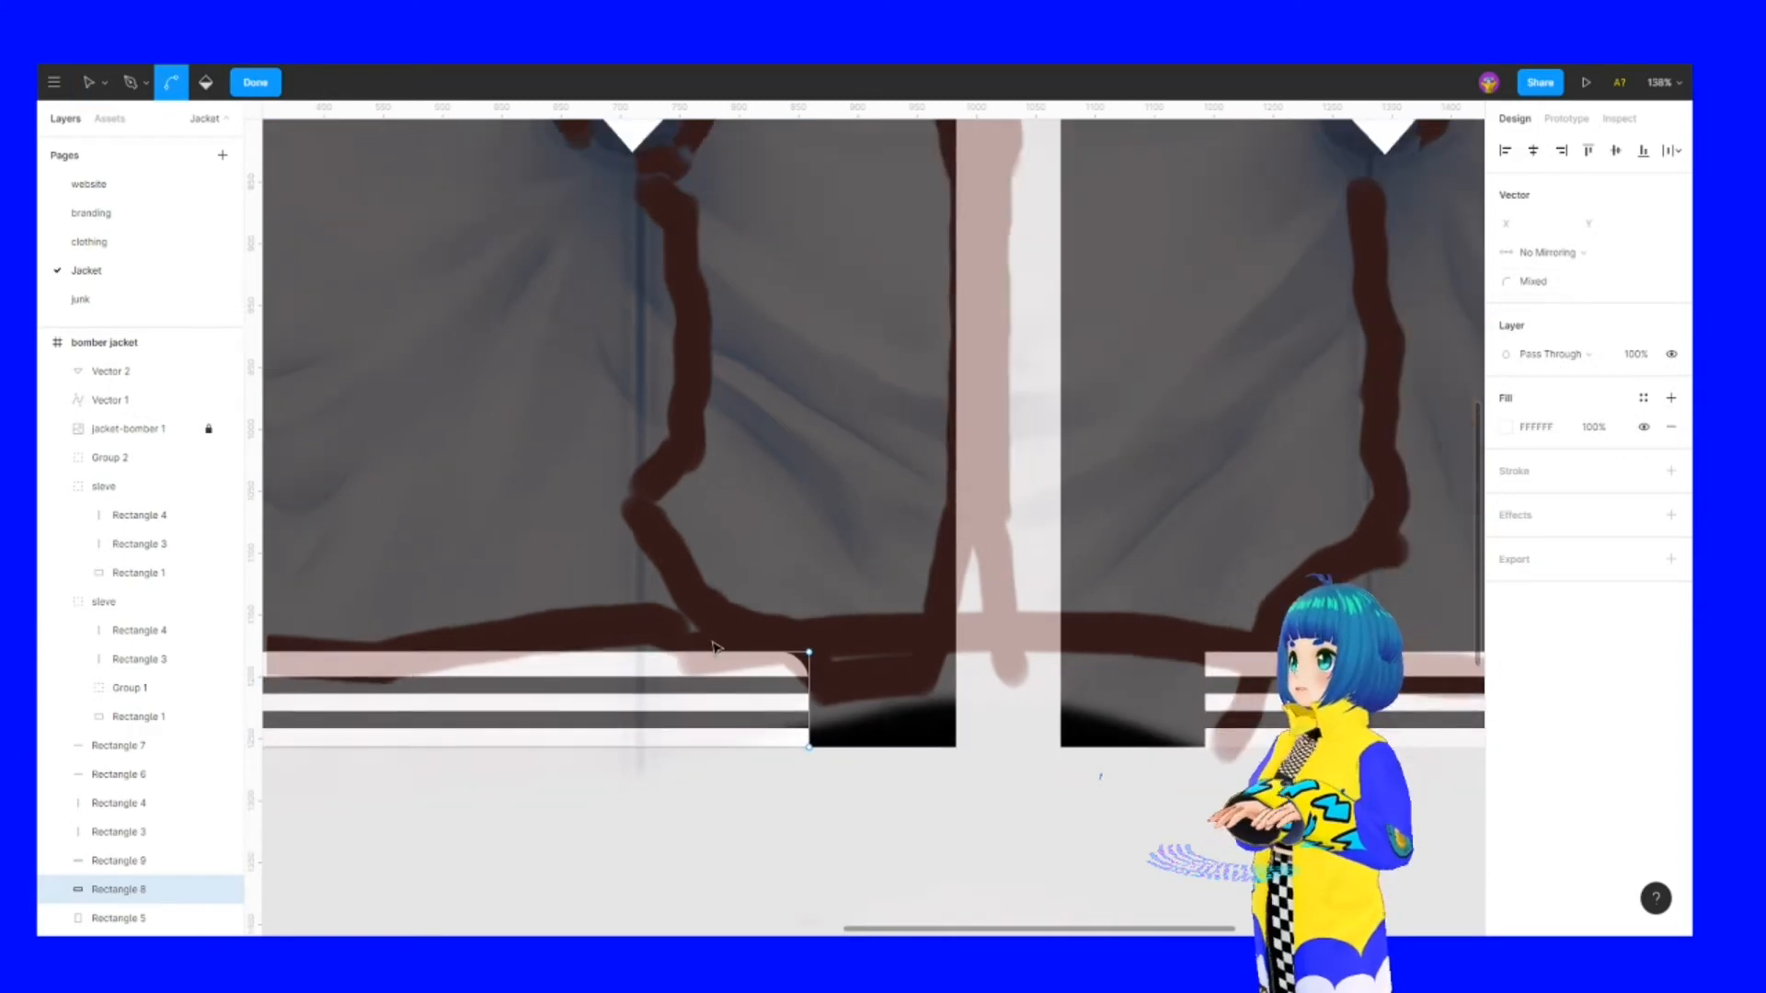
key("Escape")
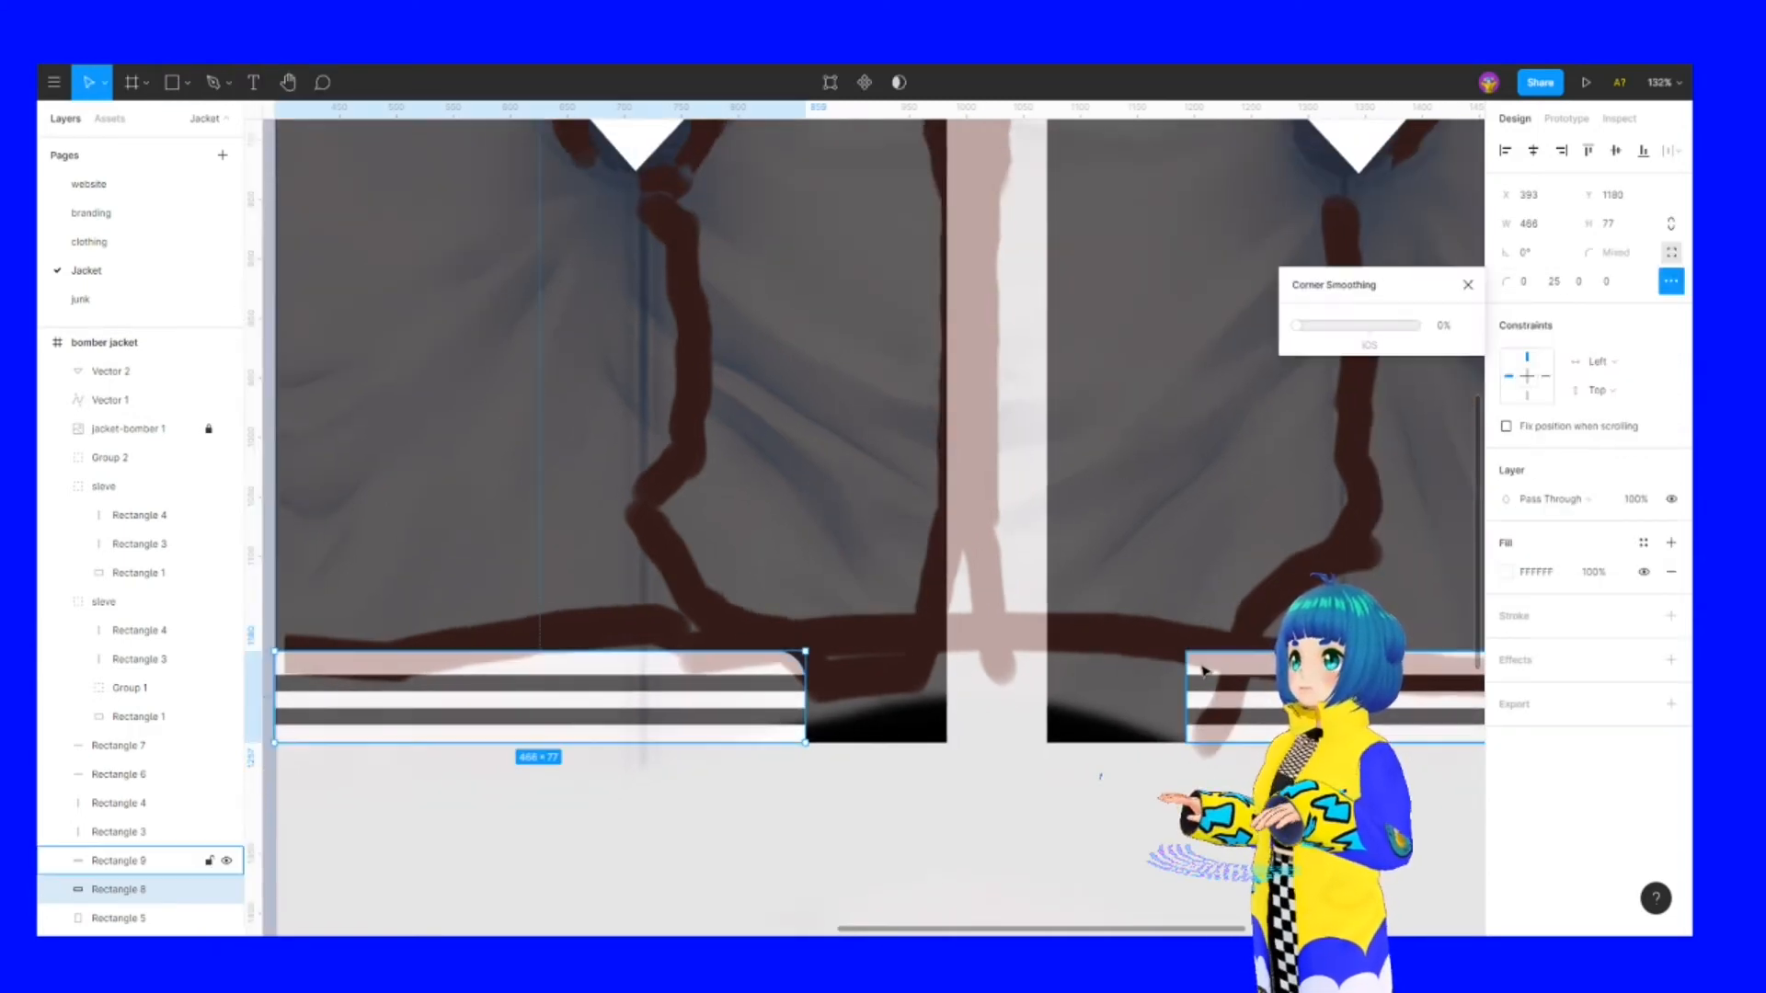
Switch the right white hem band to independent corner radii and set all four corners to 25
left_click(1202, 669)
left_click(1671, 254)
type("25")
key("Return")
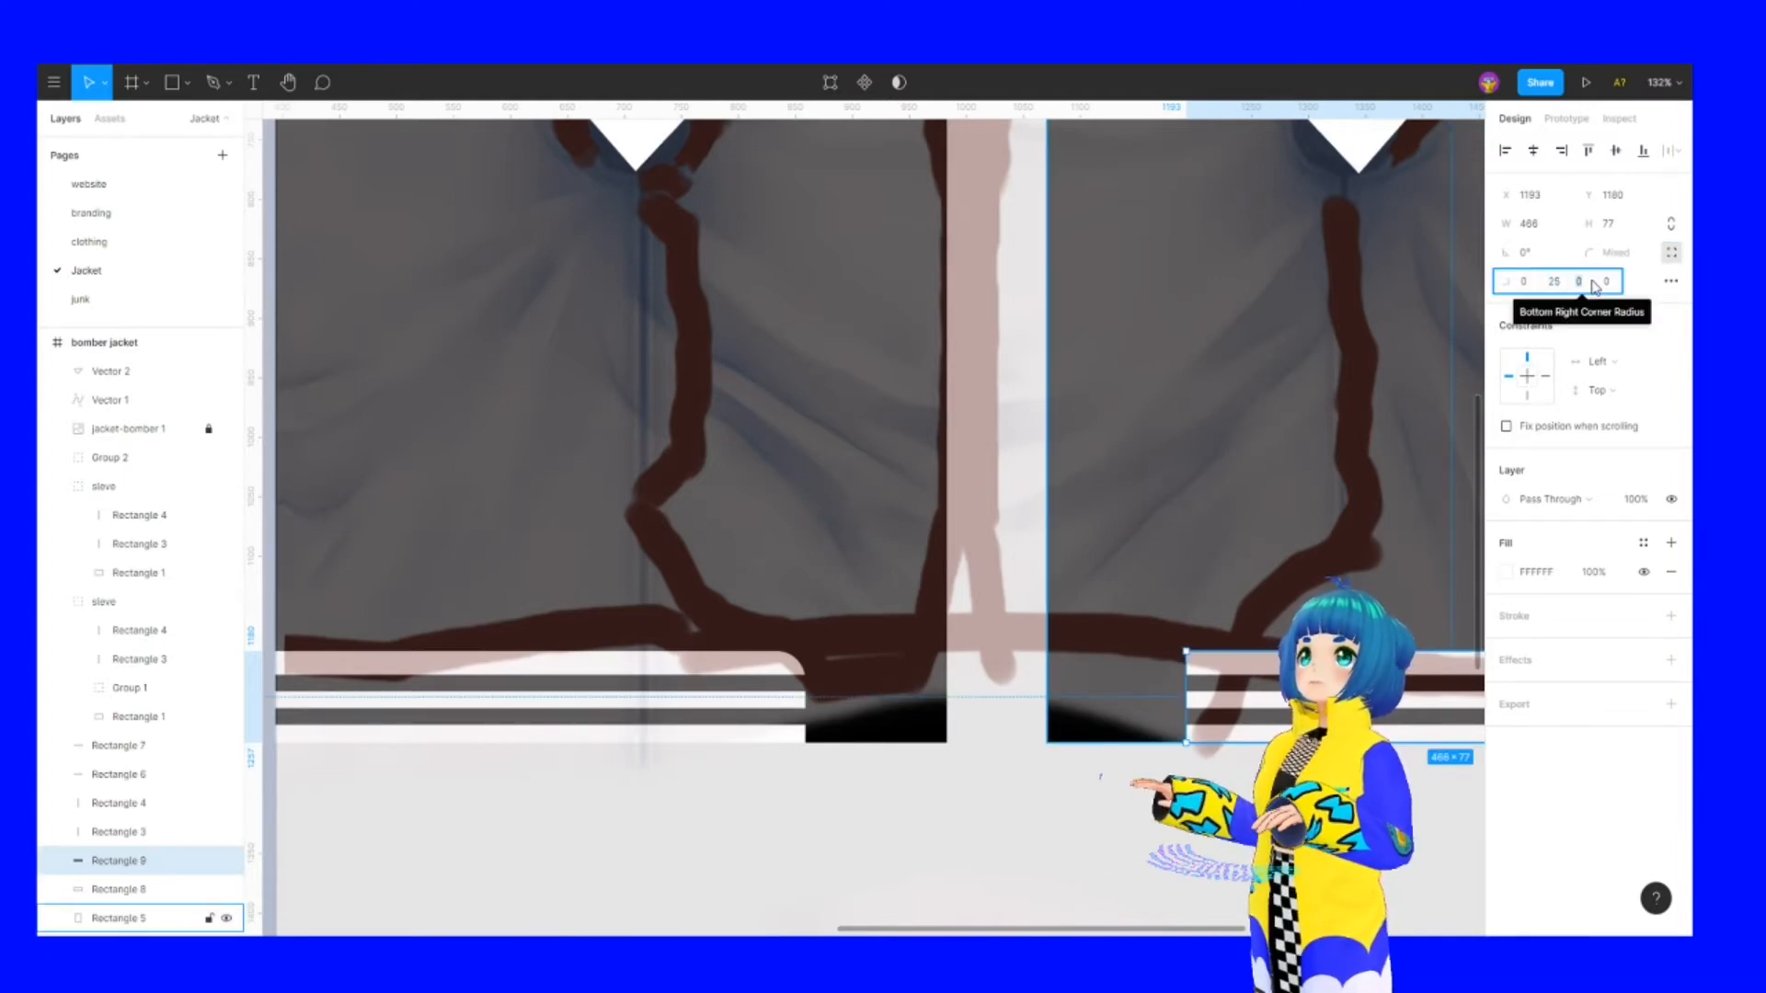
type("25")
key("Return")
type("25")
key("Return")
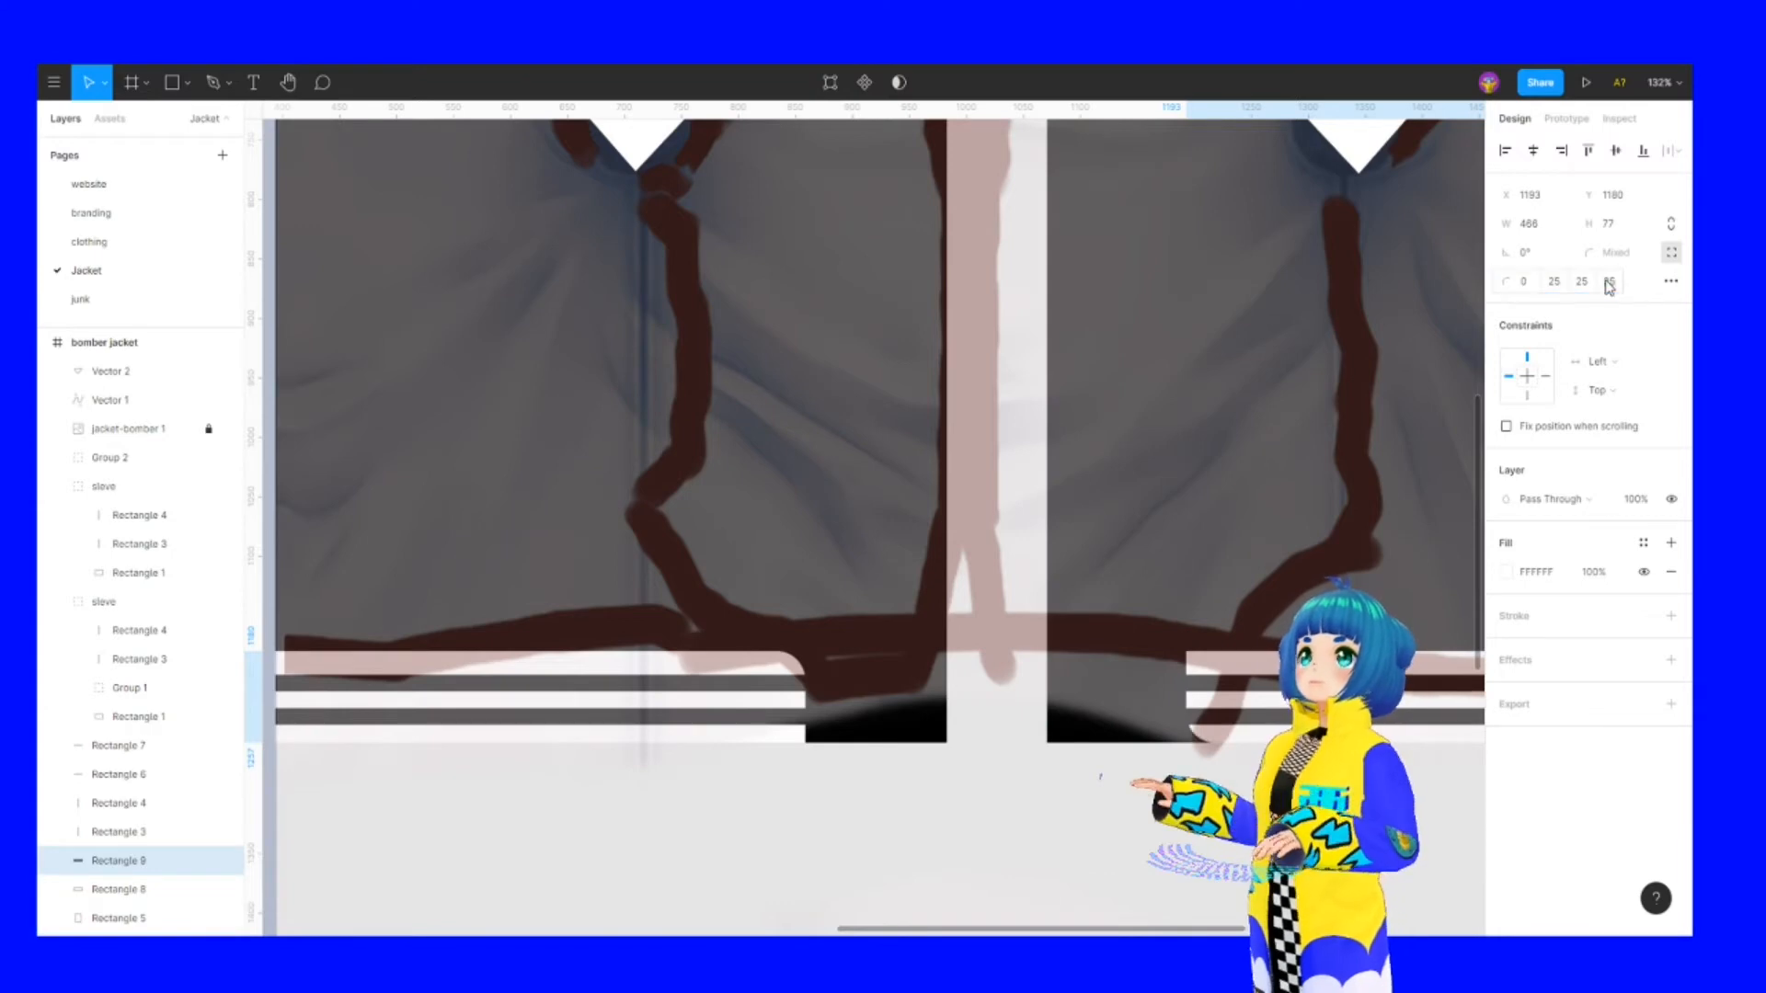
left_click(1531, 286)
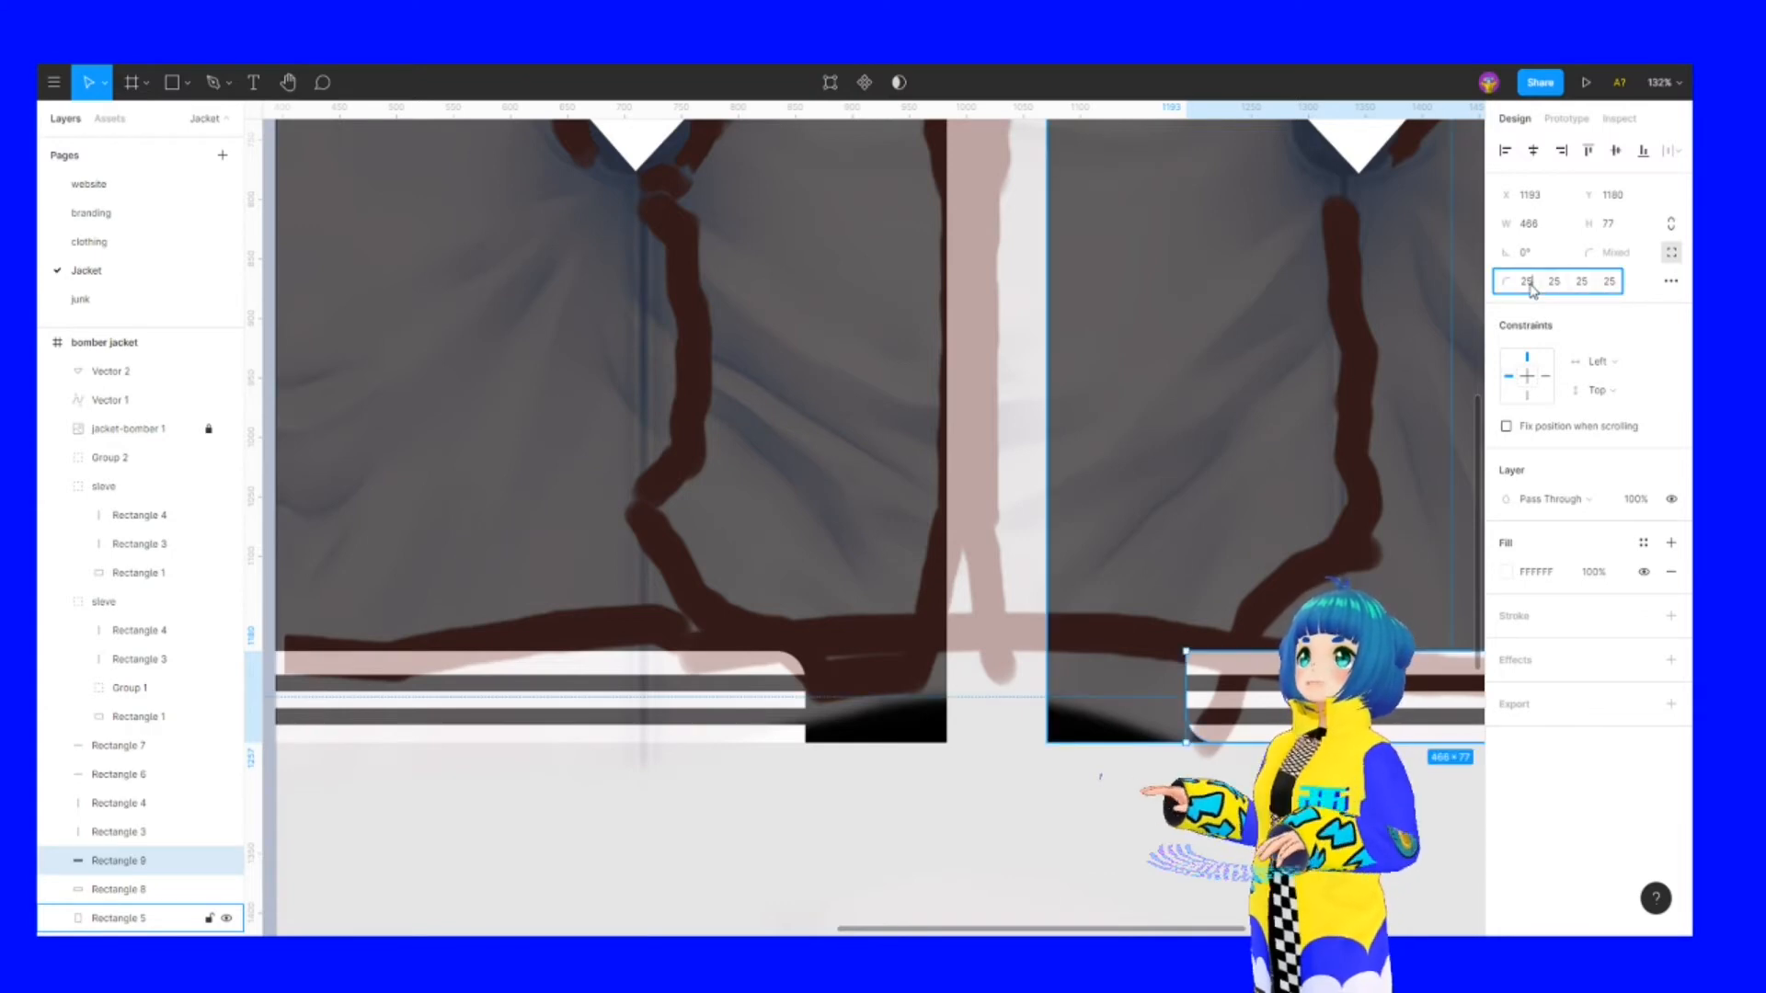
key("Return")
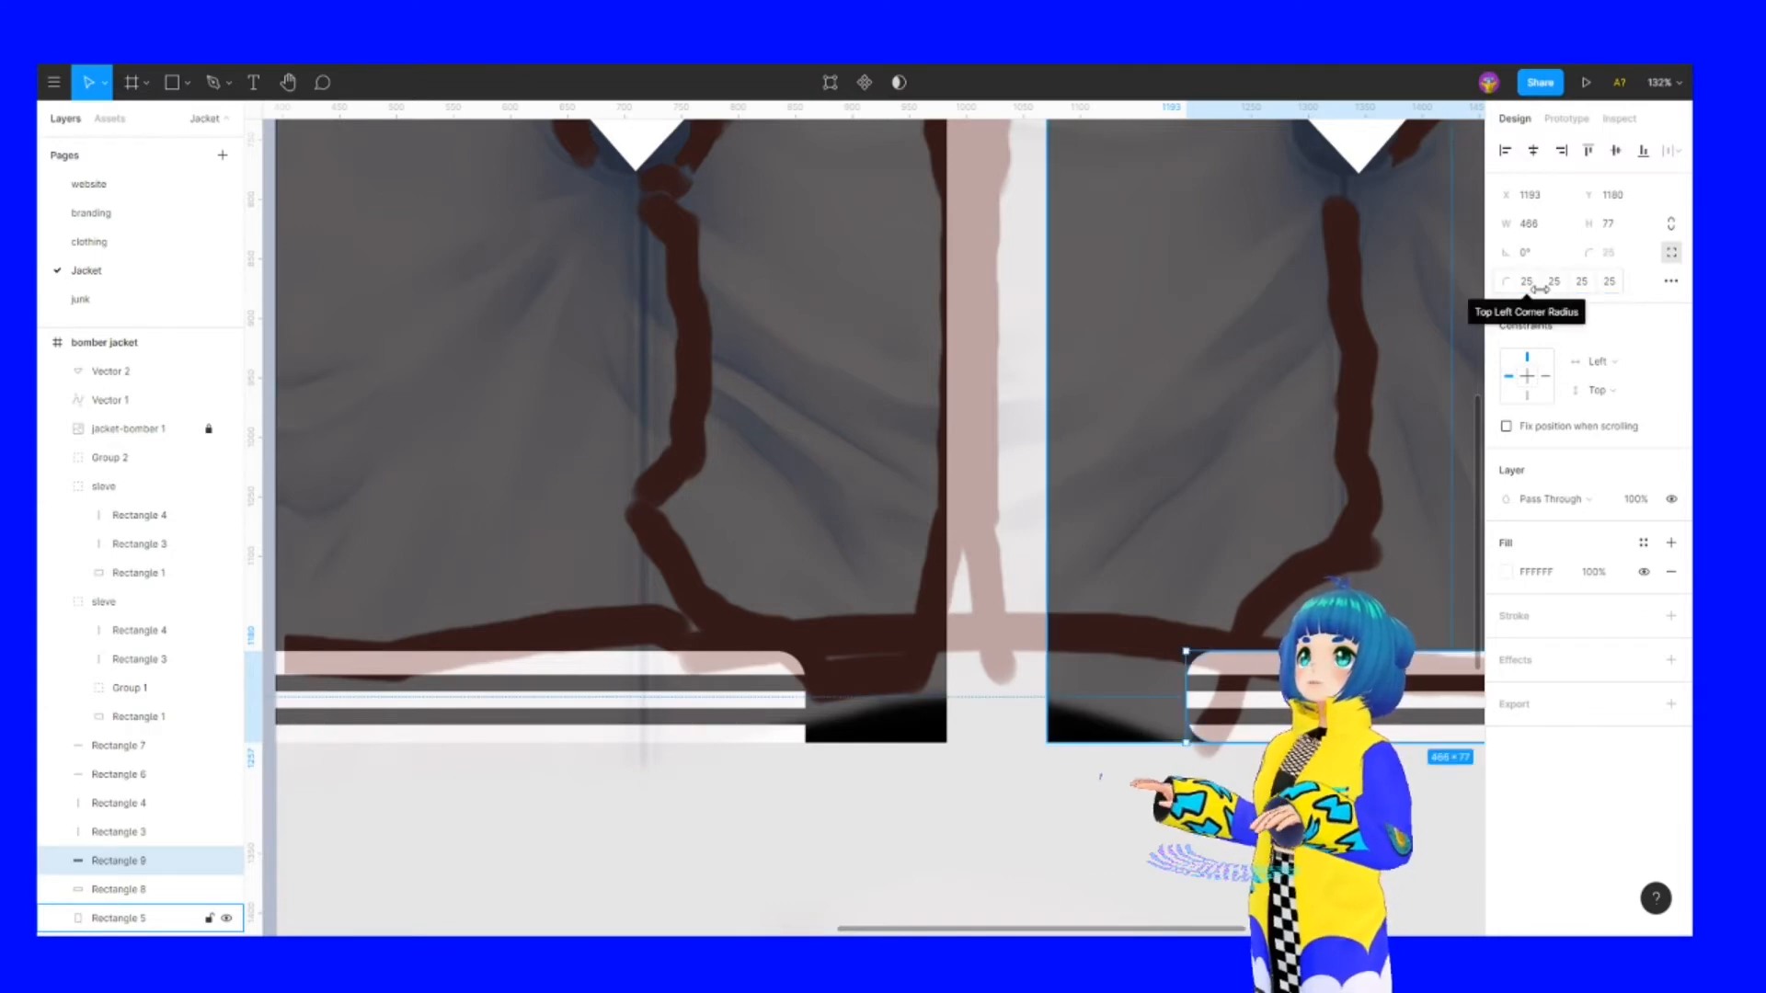
Set every corner radius of the right hem band except the top left one to 0, and deselect it
left_click(1553, 283)
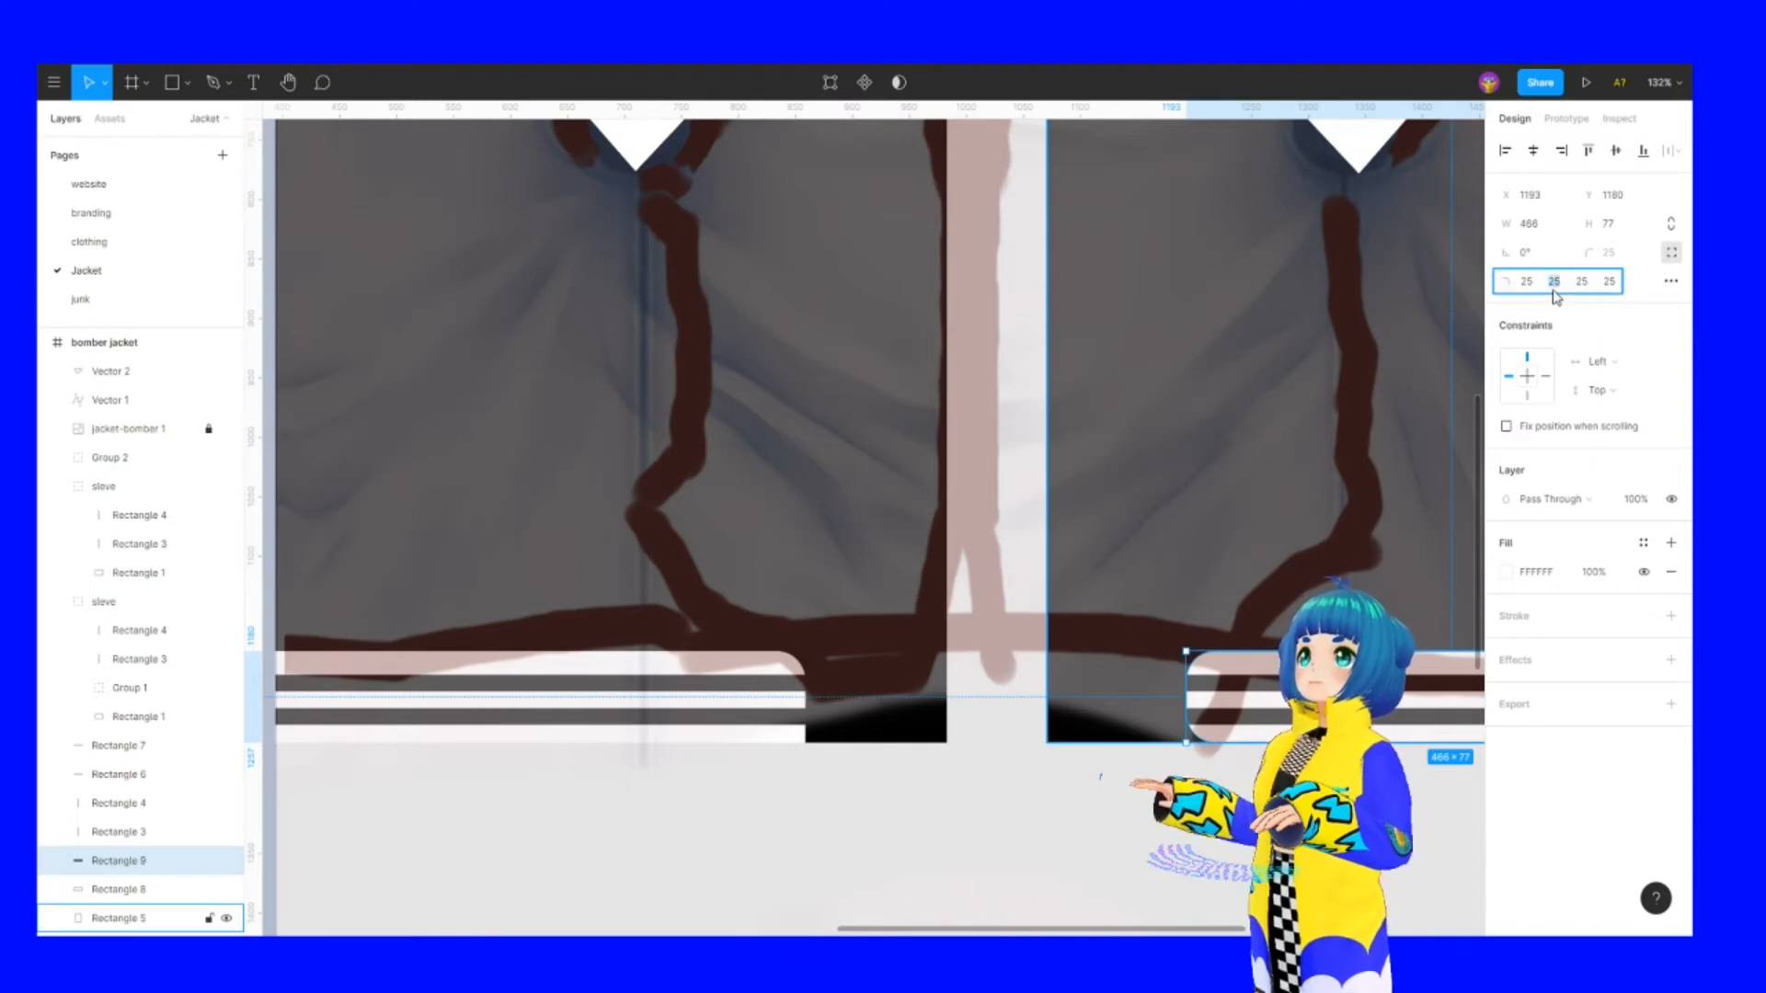
left_click(1580, 282)
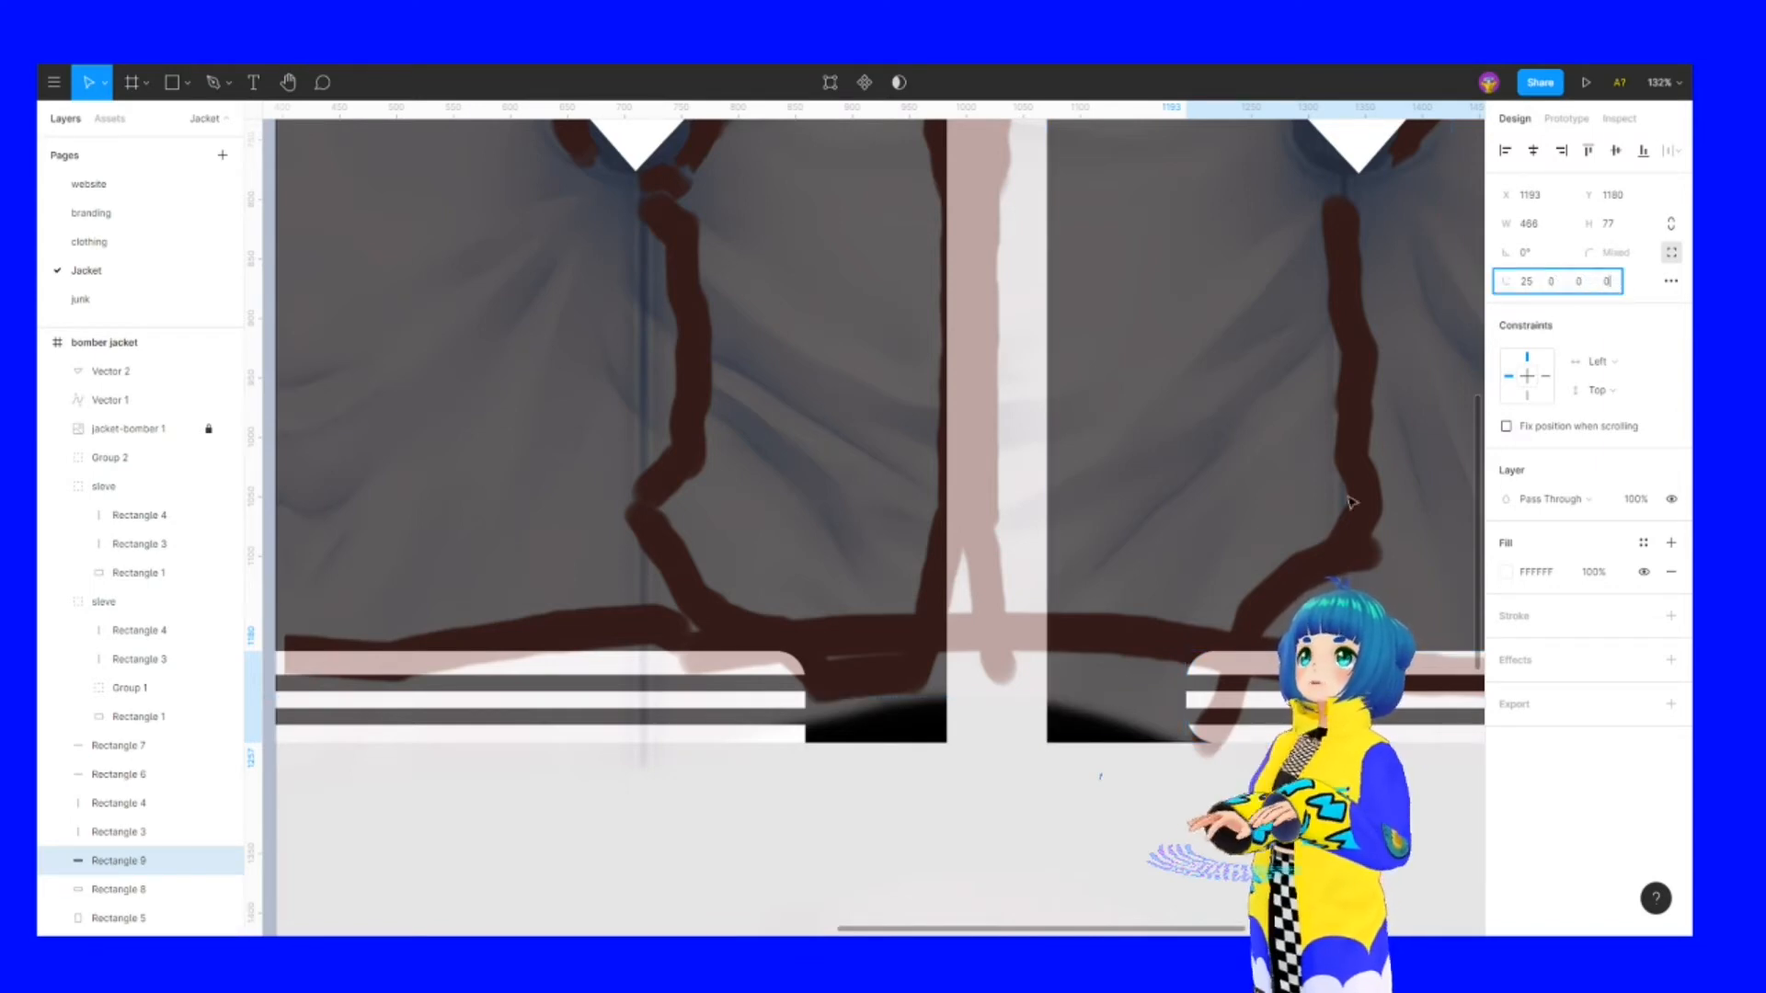
left_click(1092, 833)
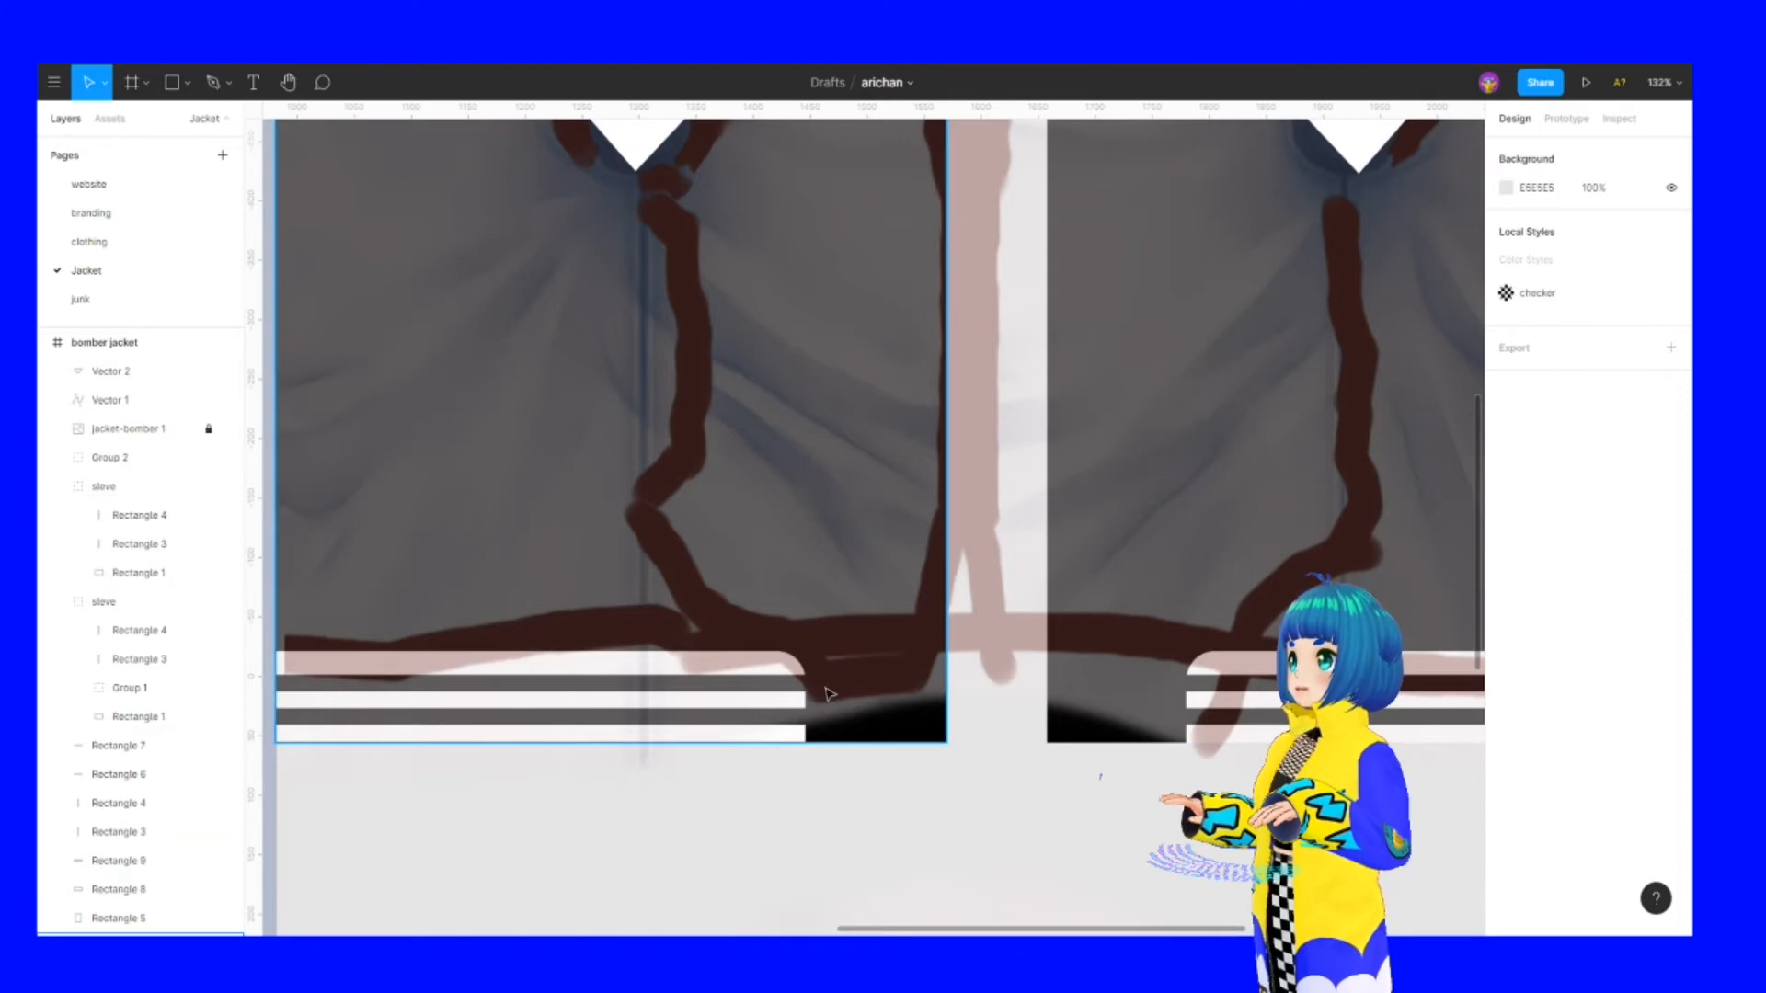
Hide the jacket-bomber 1 template layer so only the flat jacket design shows
scroll(1021, 561, "down", 6)
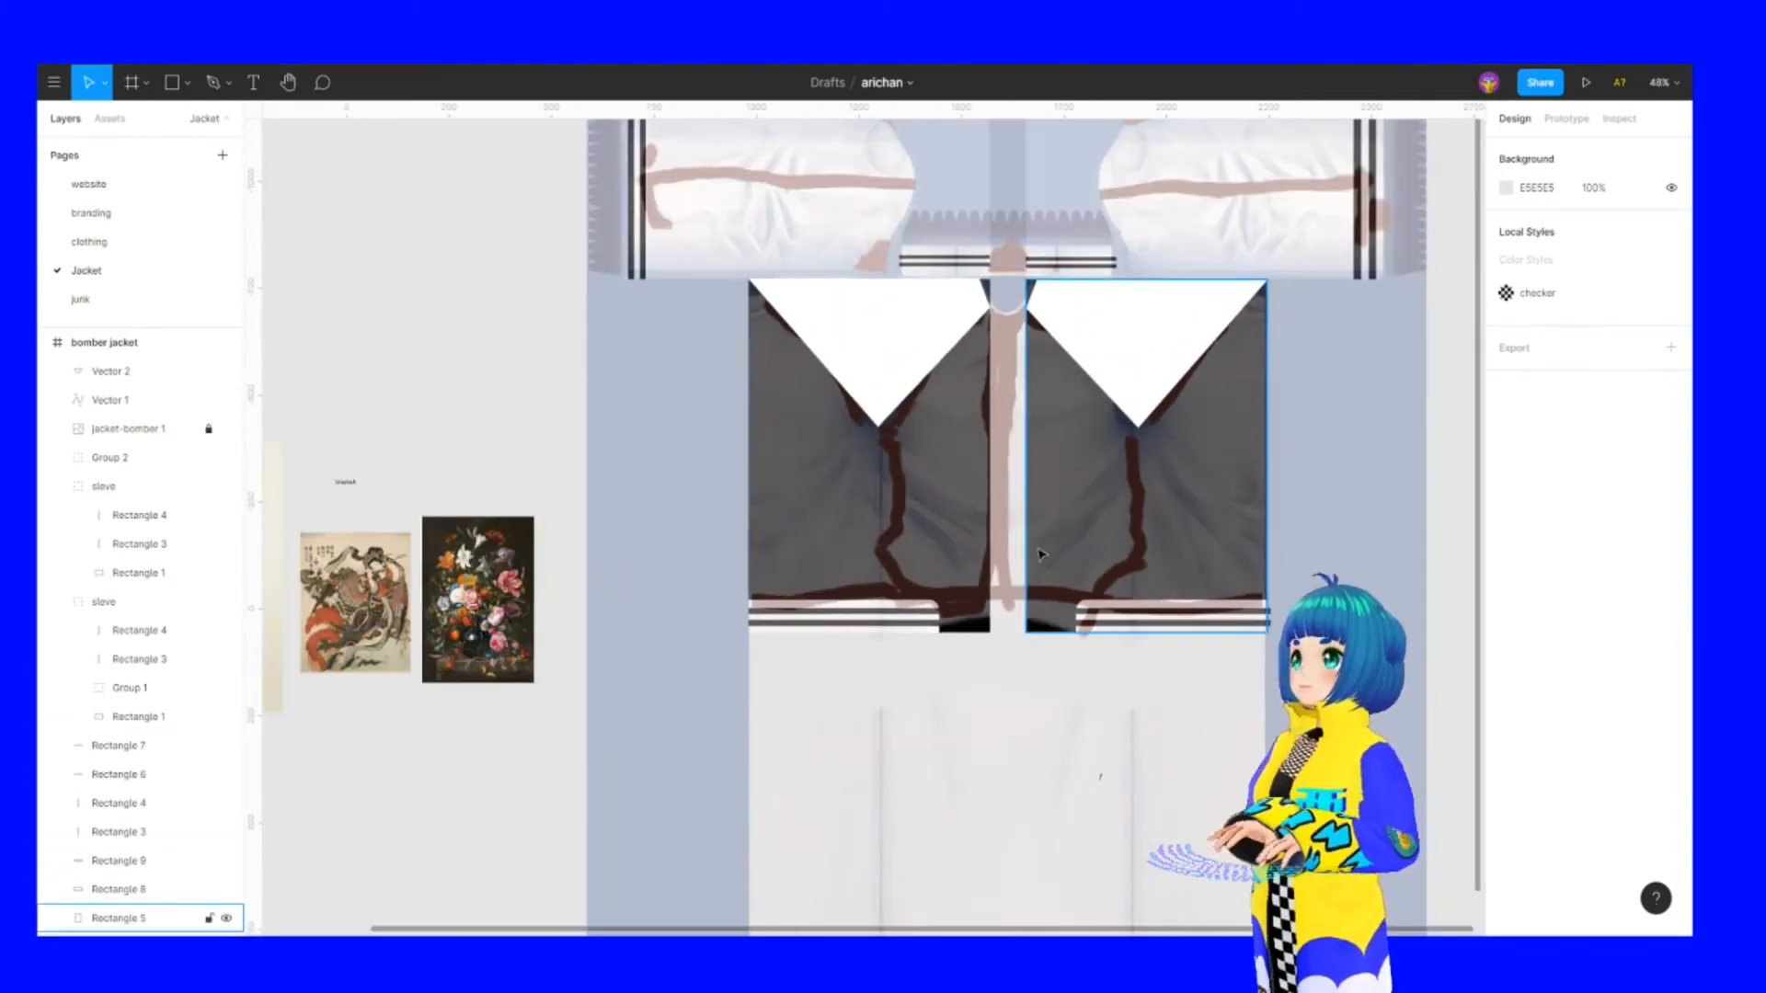
left_click_drag(798, 423, 663, 474)
left_click(226, 429)
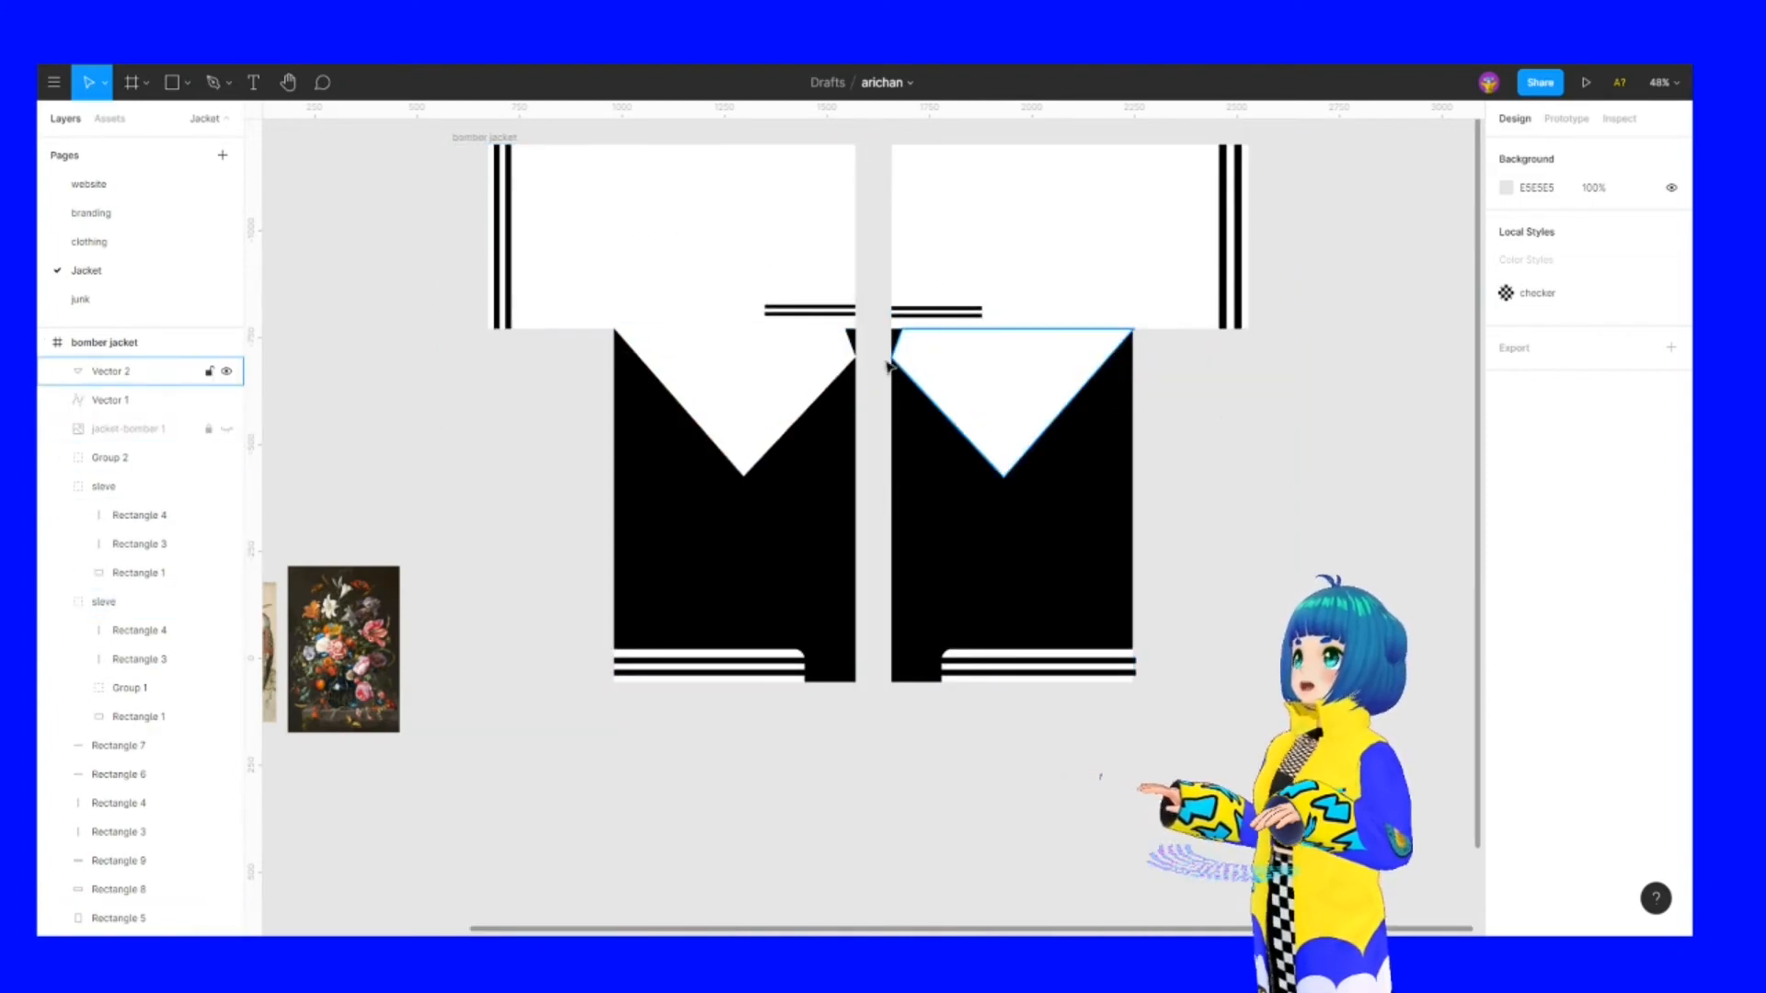
Move the upper inner point of the left white chest shape out to the panel's edge to cover the black gap
double_click(847, 362)
key("Escape")
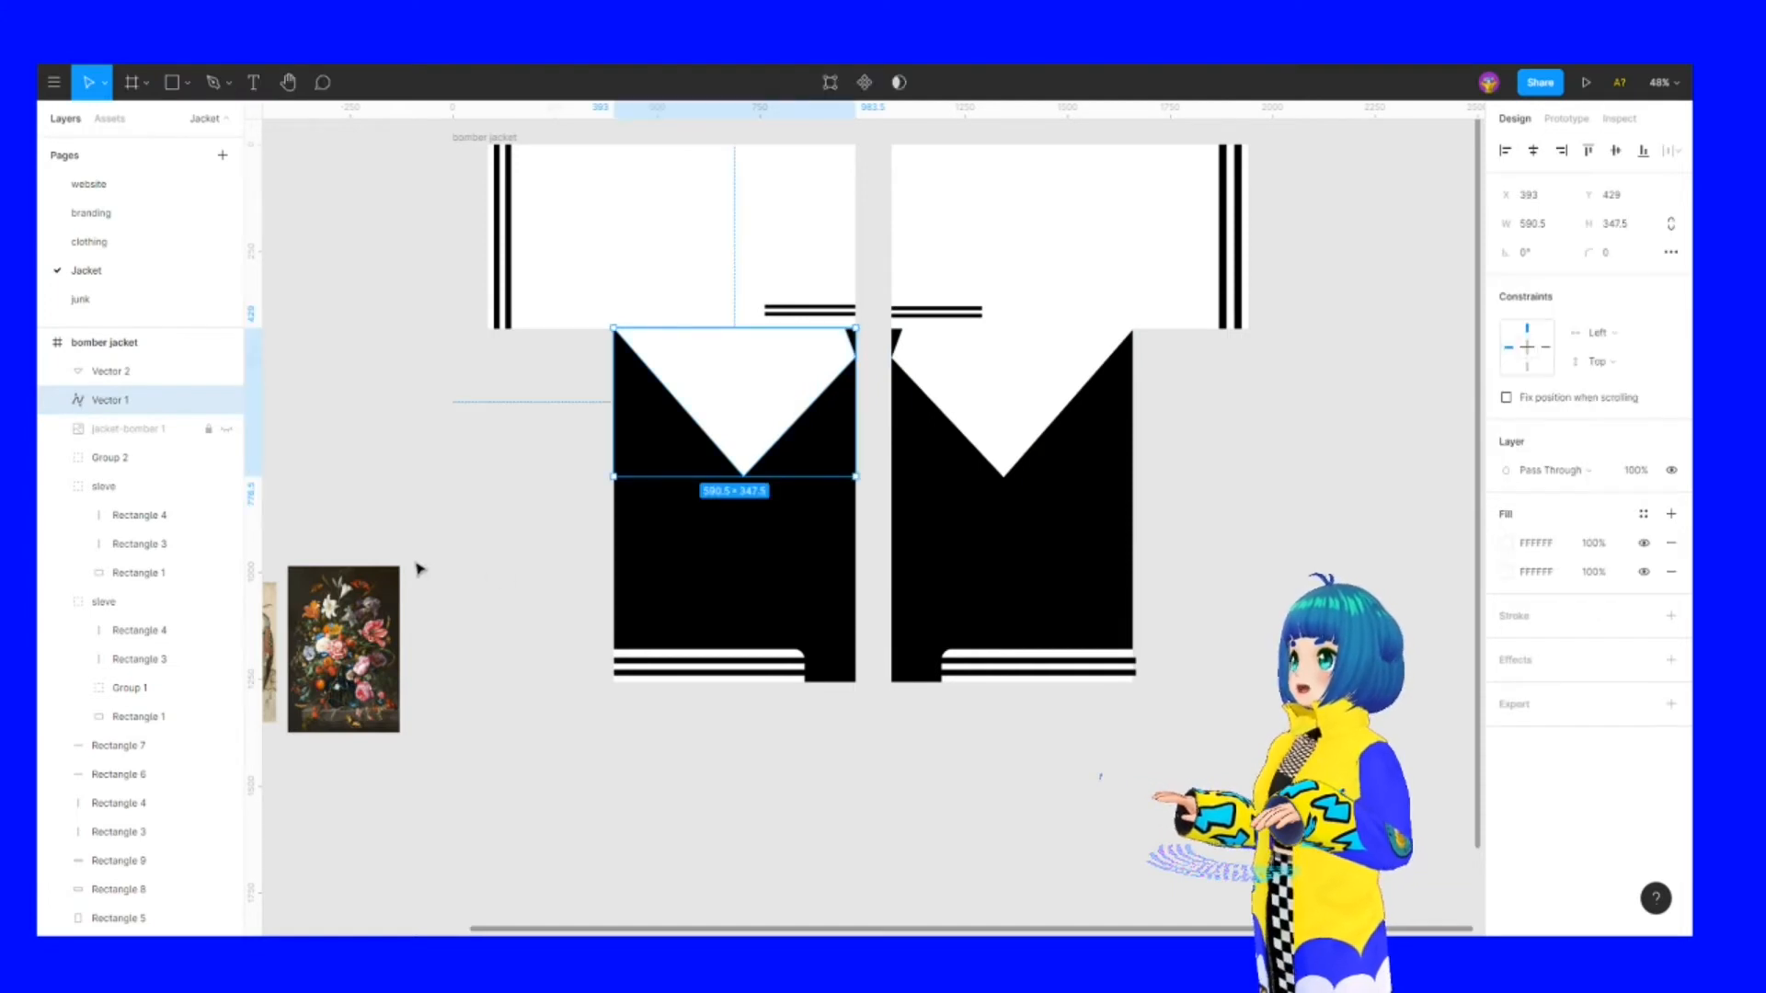
double_click(848, 354)
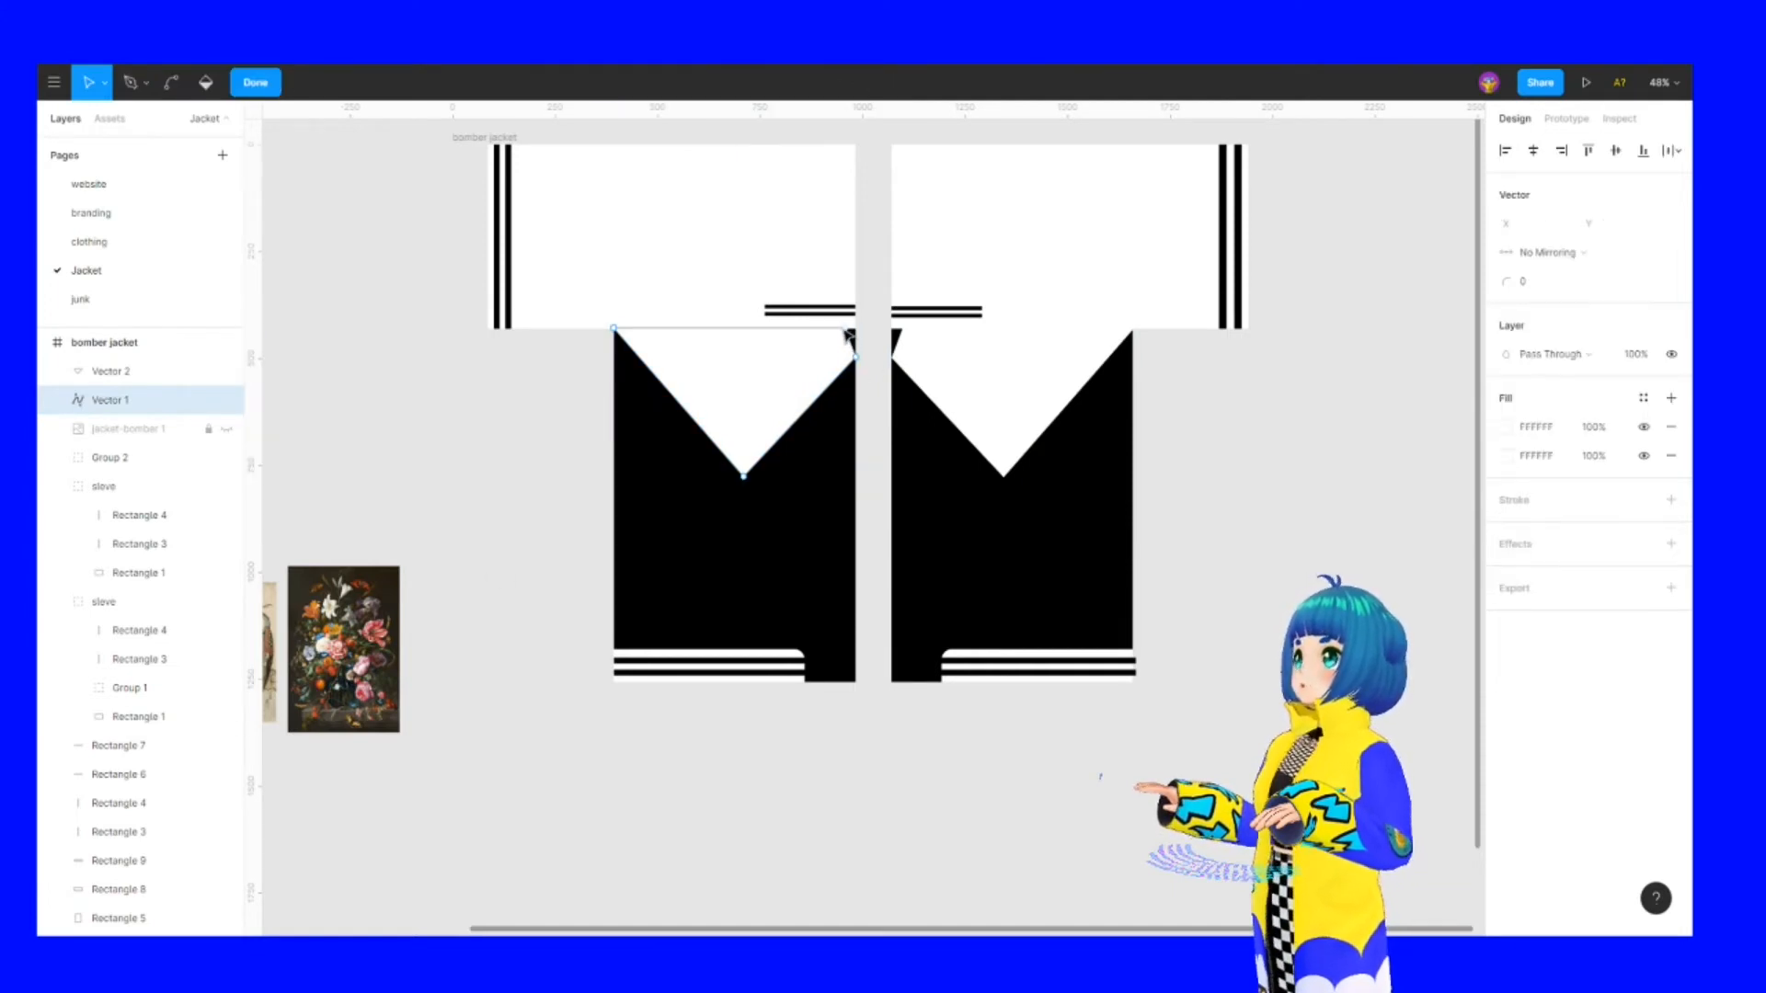
key("Escape")
Move the upper inner point of the right white chest shape to X 1071, Y 431 and finish editing it
double_click(932, 362)
left_click_drag(904, 332, 894, 334)
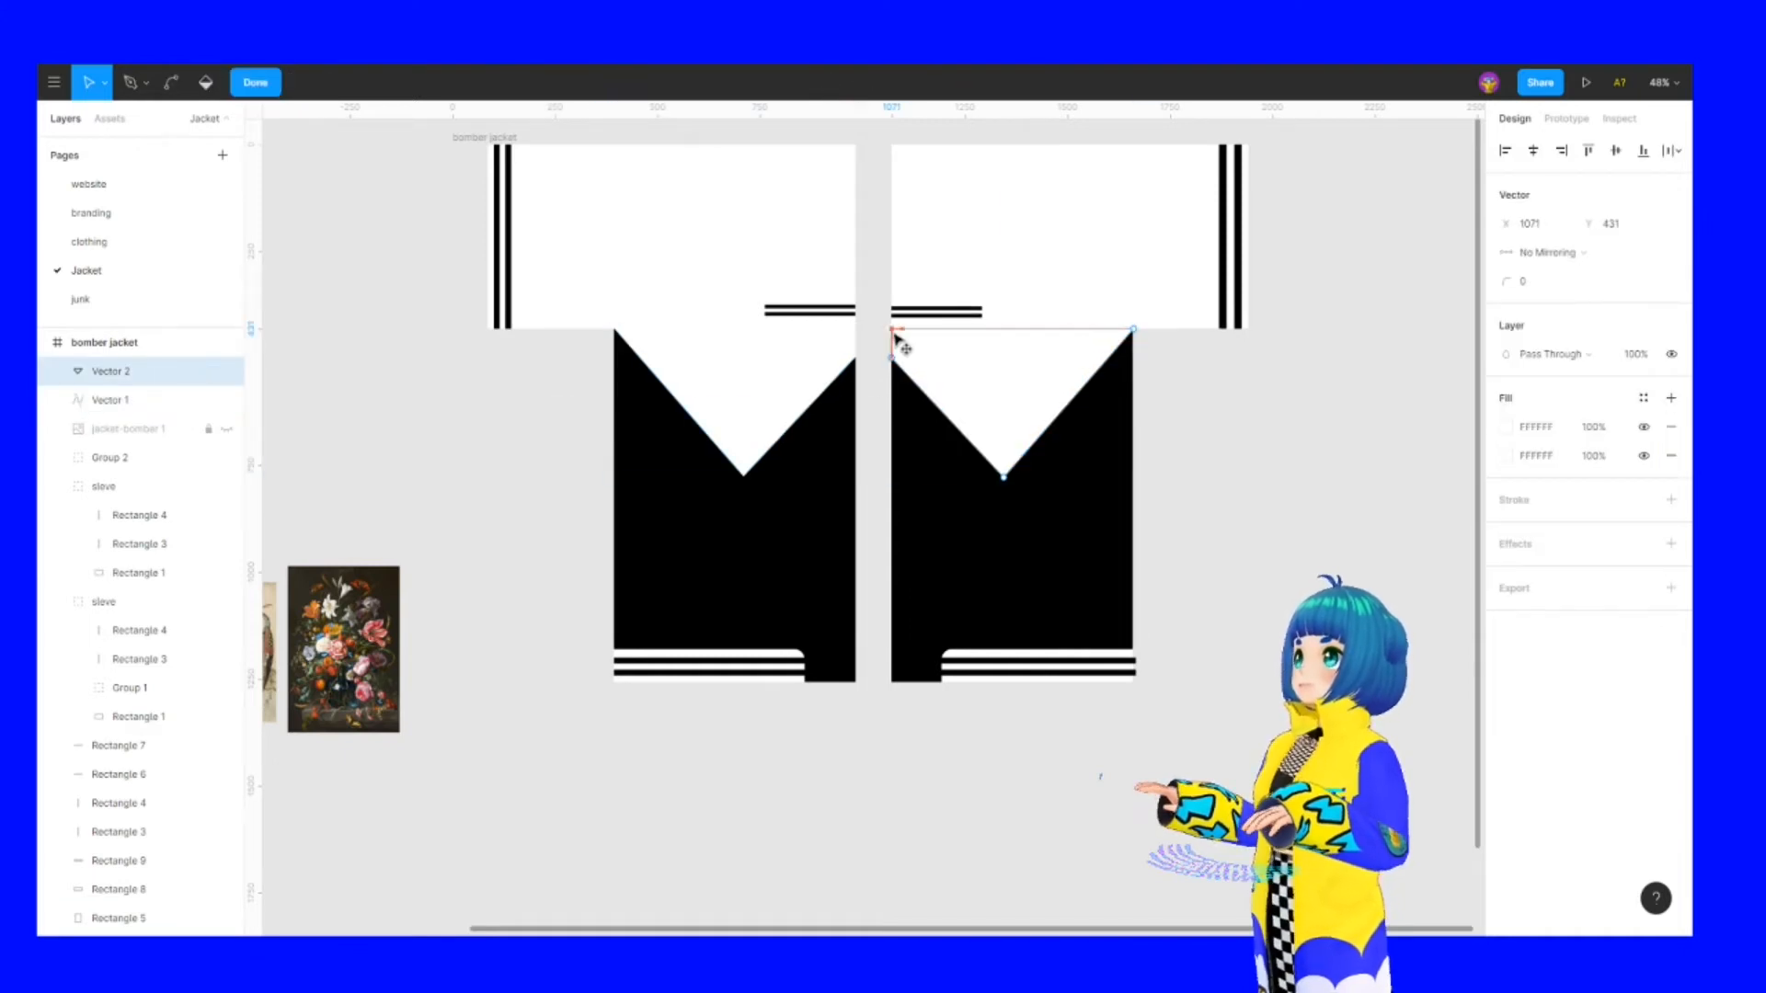
left_click(376, 495)
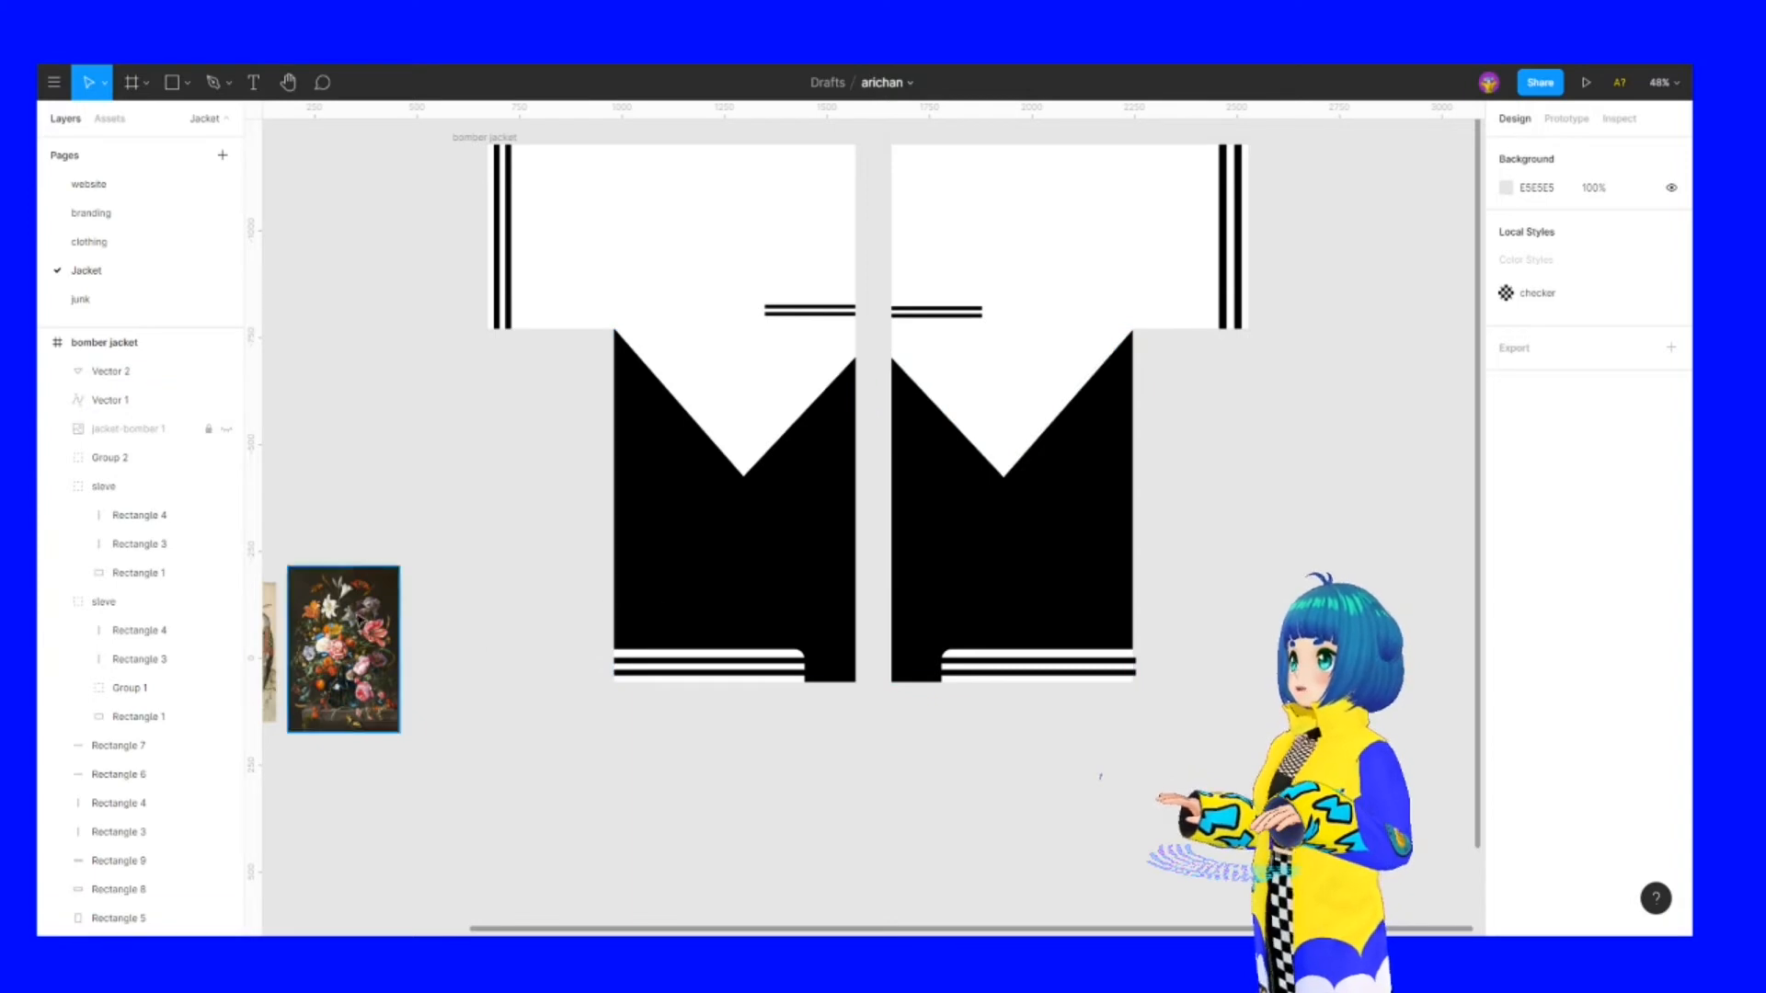
Copy the floral painting beside the frame and paste it onto the inner side of the left black jacket panel
left_click(363, 618)
scroll(552, 579, "left", 2)
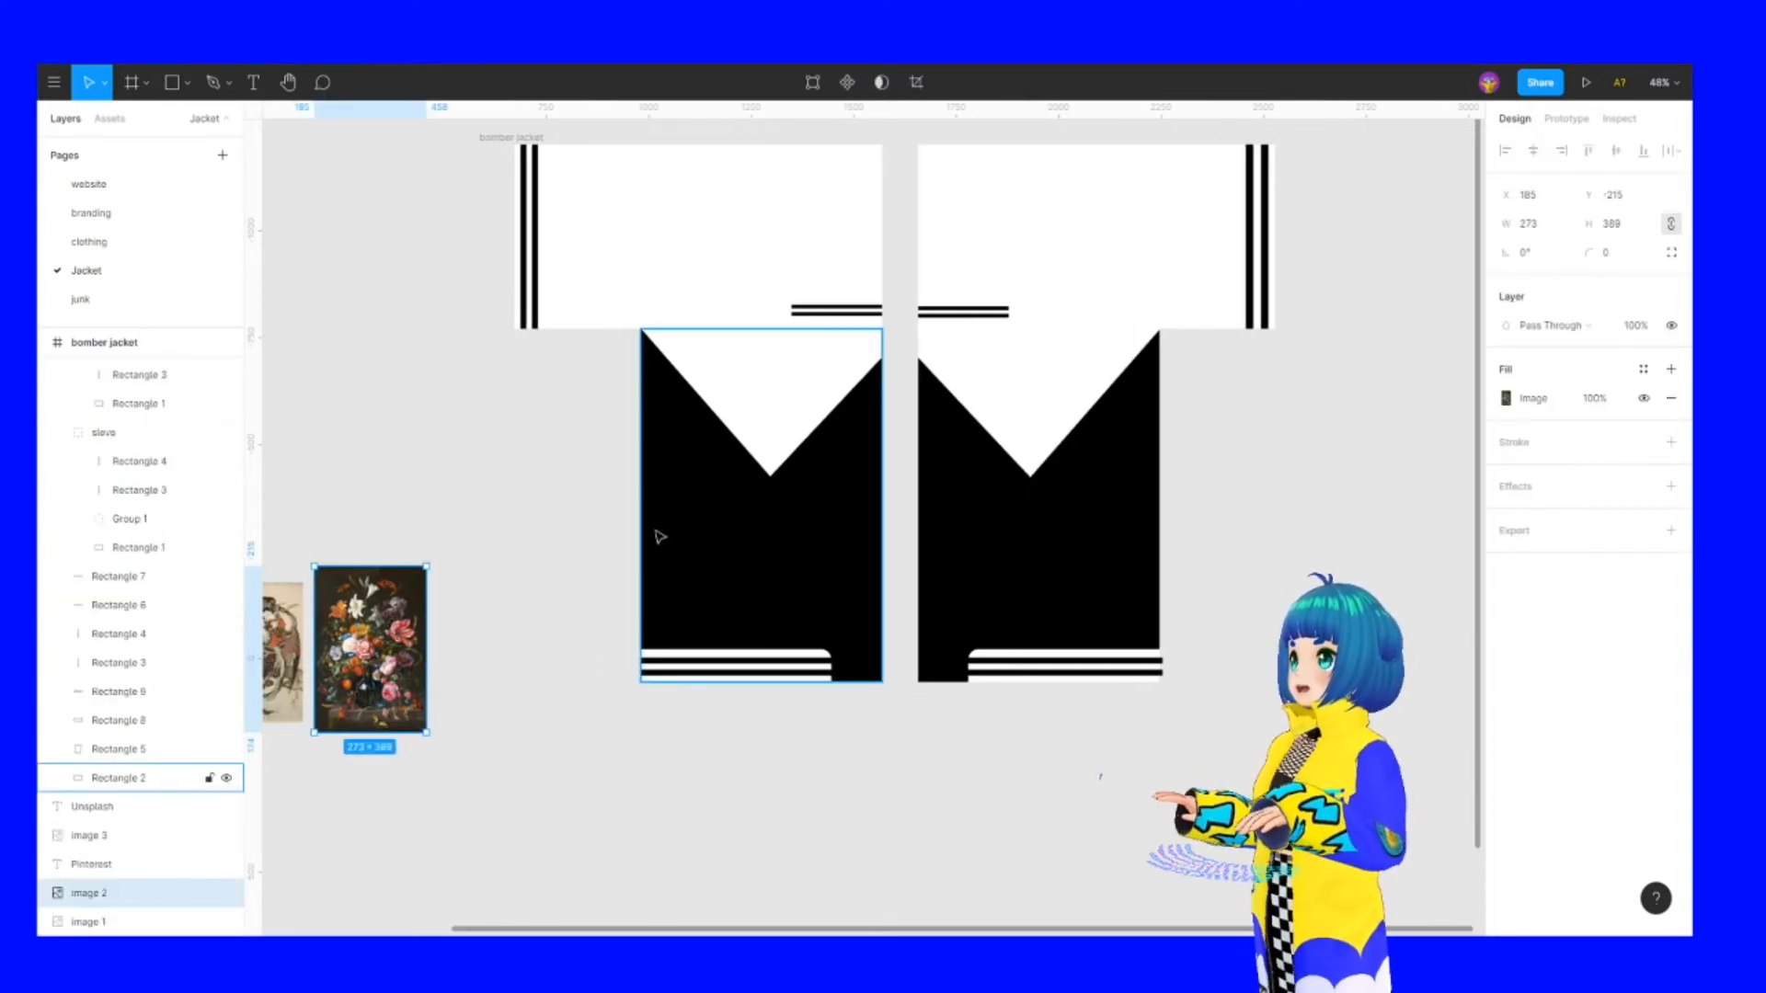
left_click(746, 527)
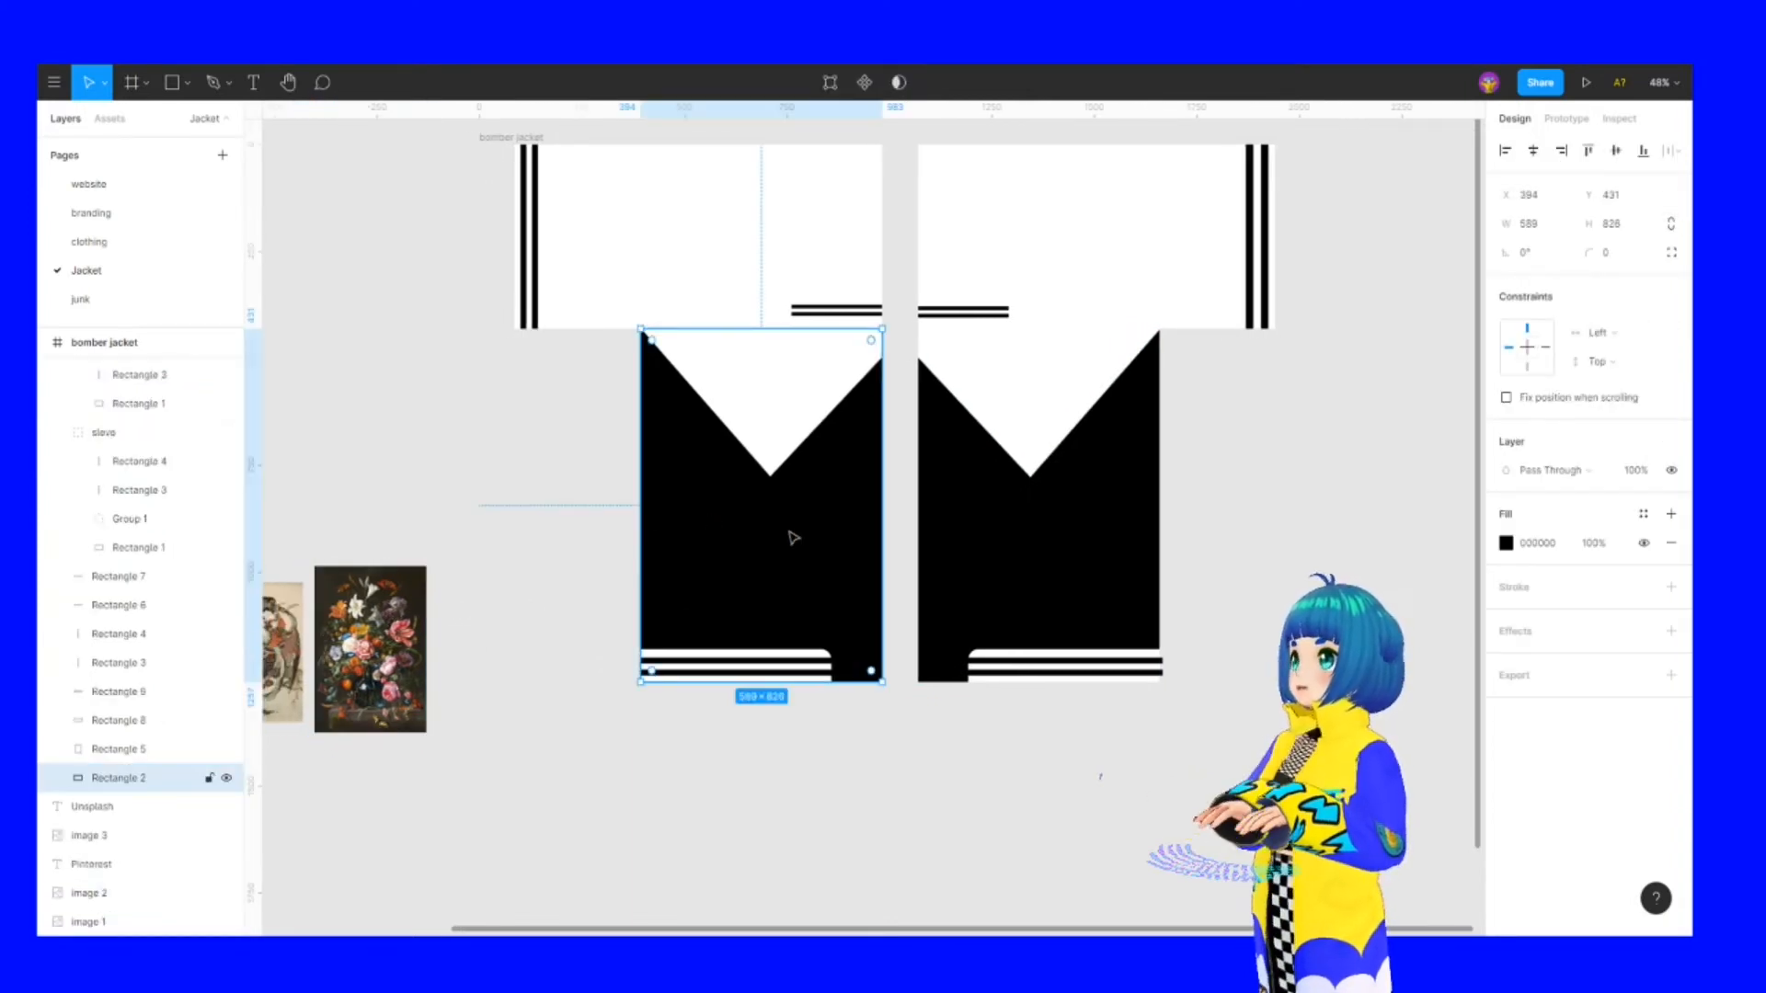
key("ctrl+v")
left_click_drag(866, 555, 815, 552)
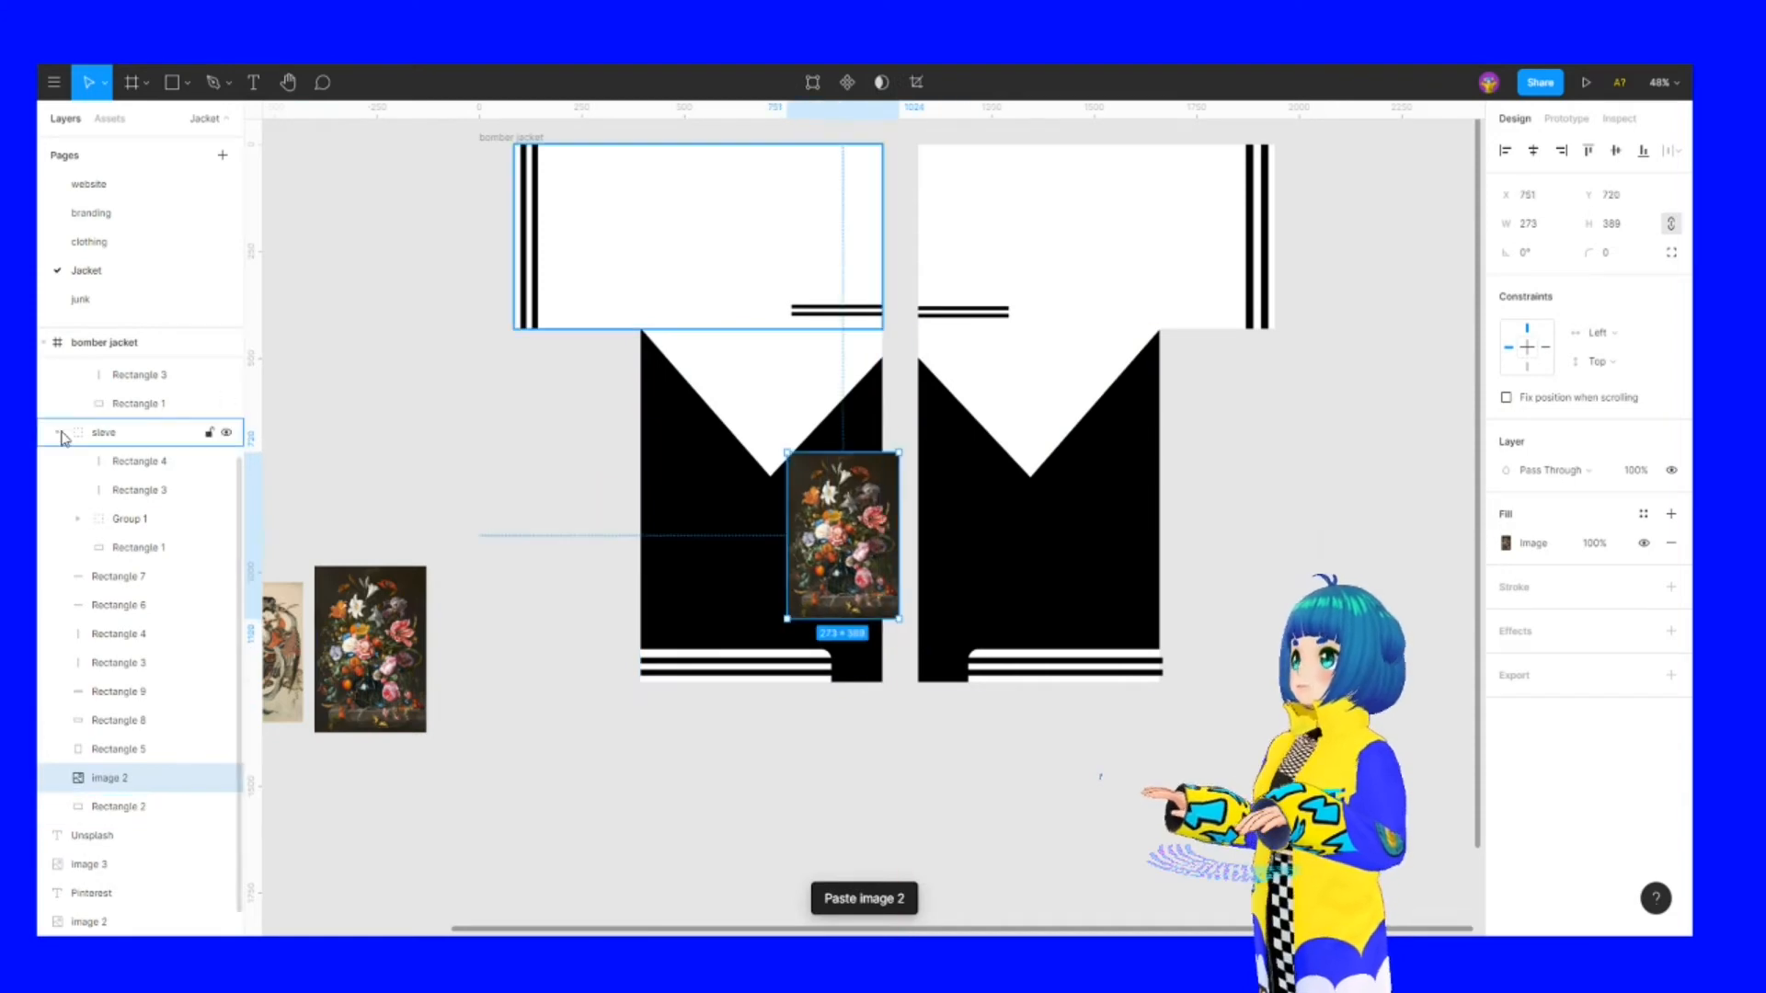
Show the jacket-bomber 1 template layer to check the painting's placement against the seams, and hide it again
scroll(182, 603, "up", 3)
left_click(226, 428)
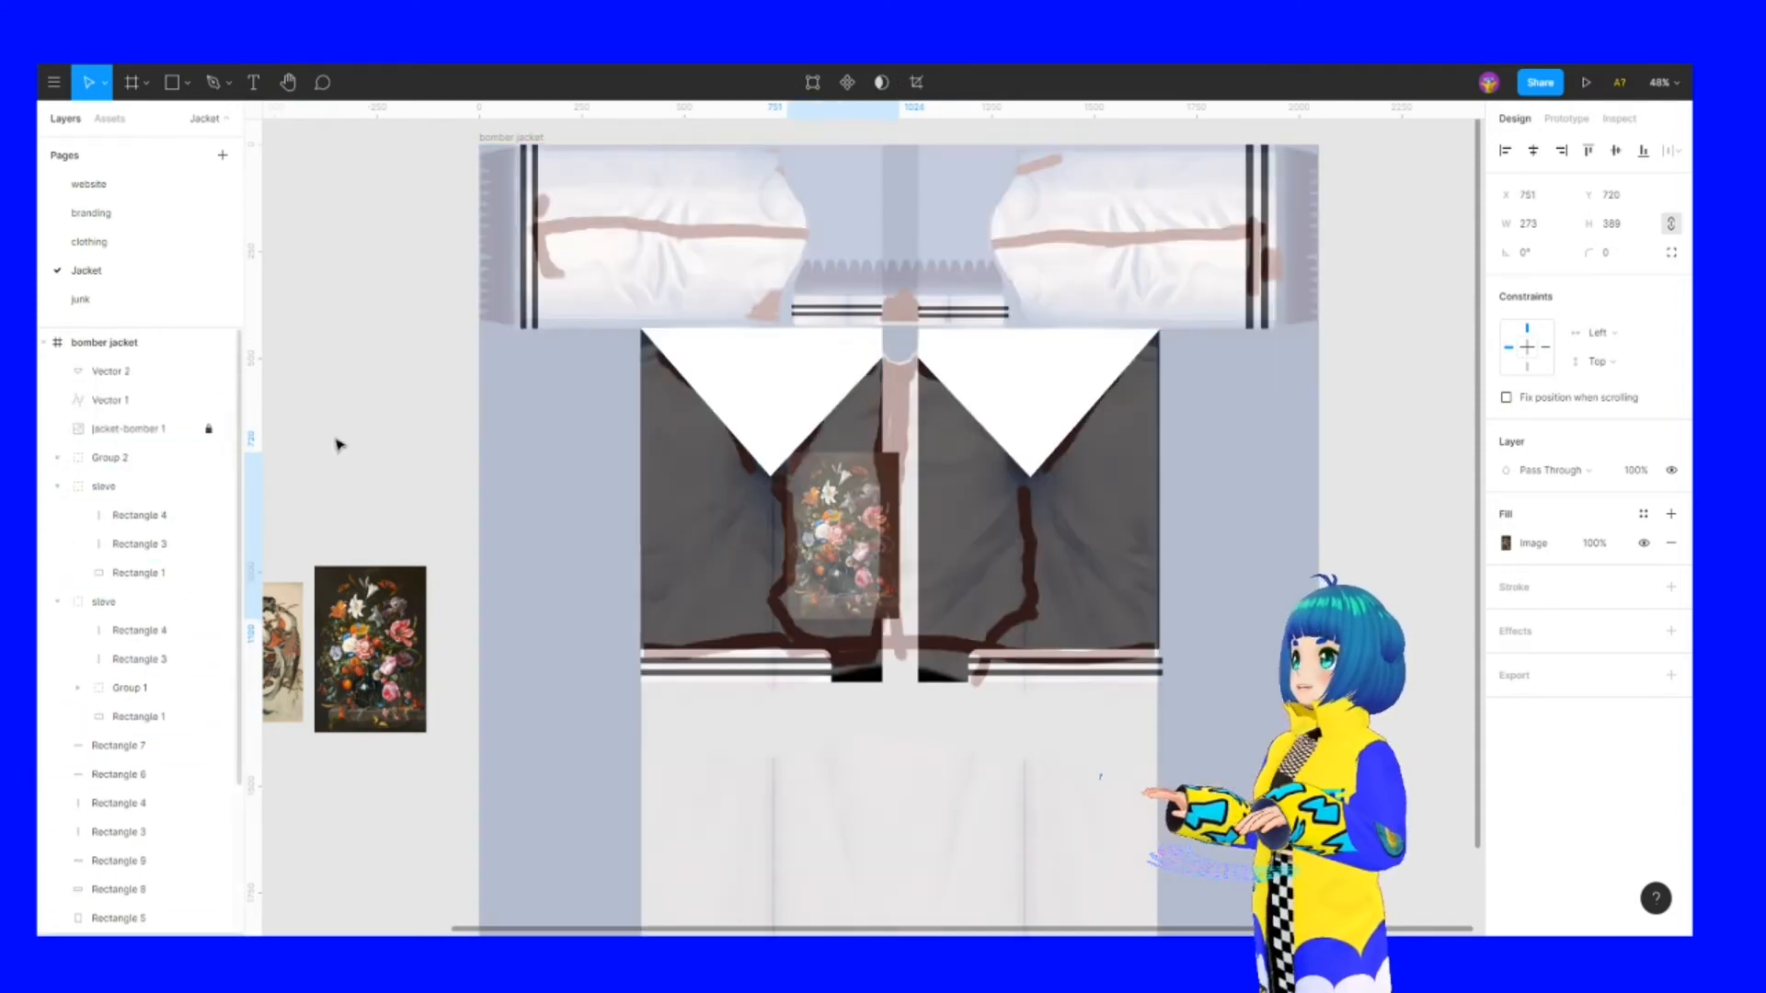
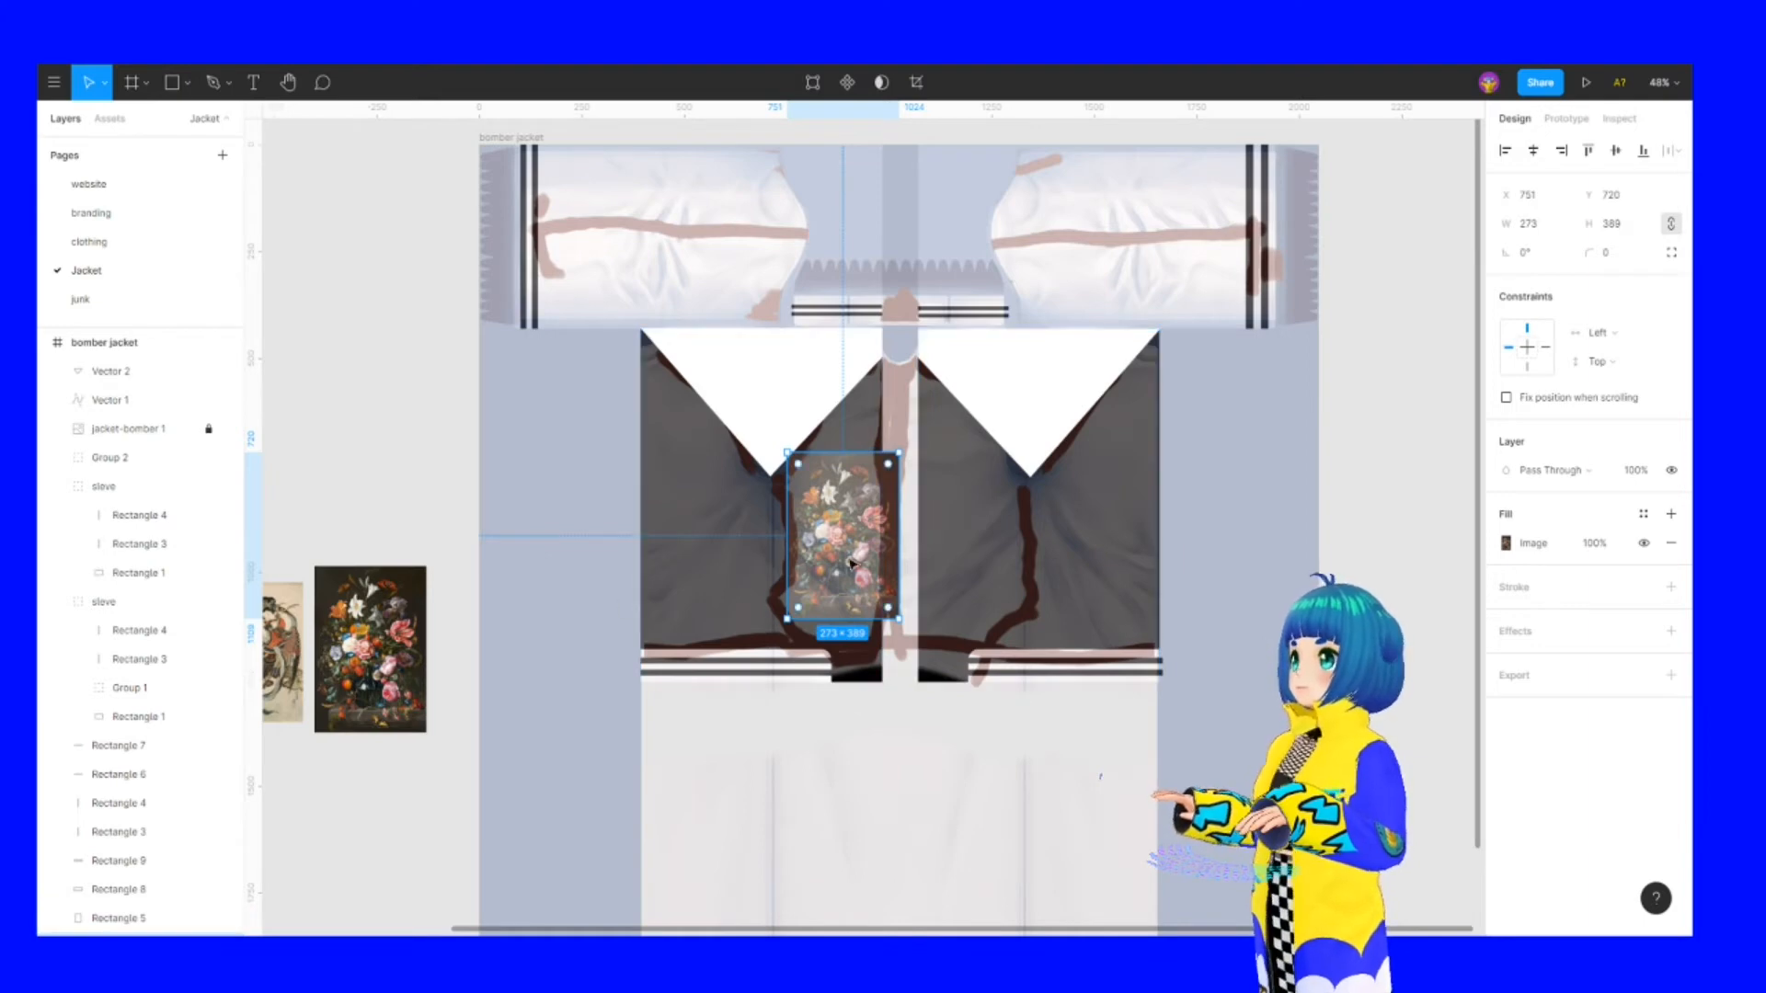
left_click(226, 429)
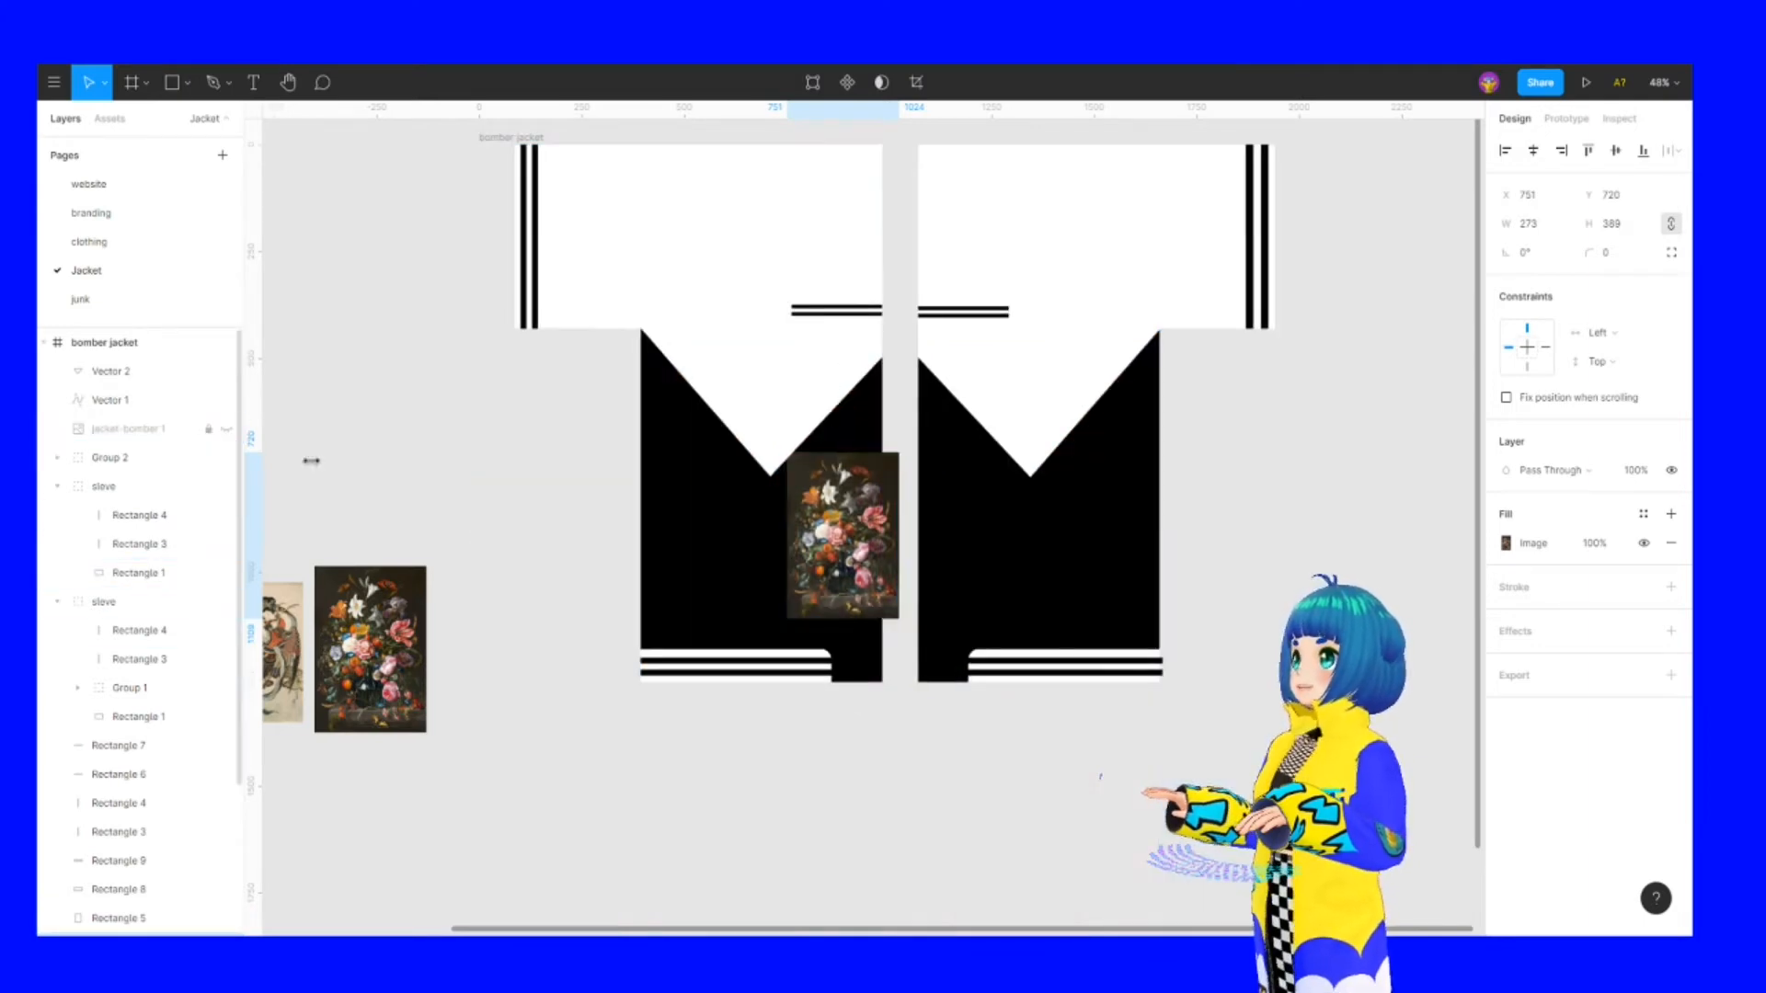
Scale the painting down to about 249 × 355 and place it at X 720, Y 811, above the left hem band
mouse_move(788, 545)
left_mouse_down()
mouse_move(802, 558)
mouse_move(778, 570)
mouse_move(781, 549)
left_mouse_up()
scroll(778, 571, "up", 5)
left_click_drag(668, 329, 689, 358)
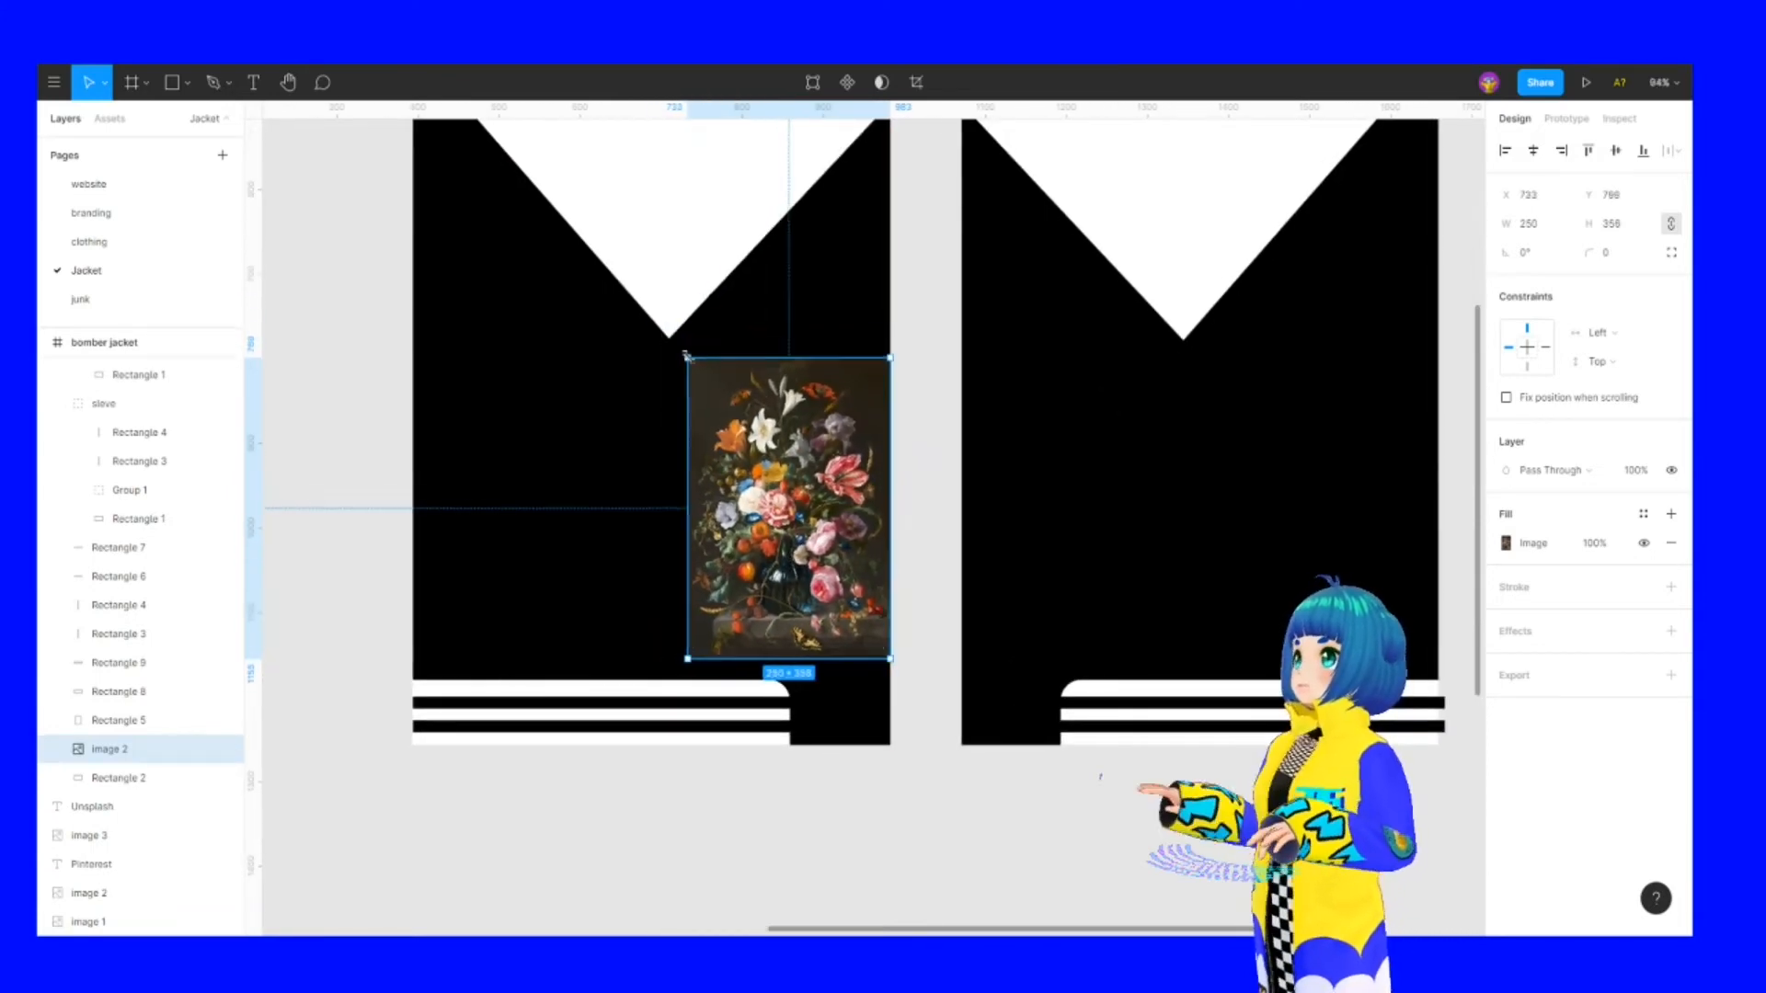
left_click_drag(813, 481, 800, 491)
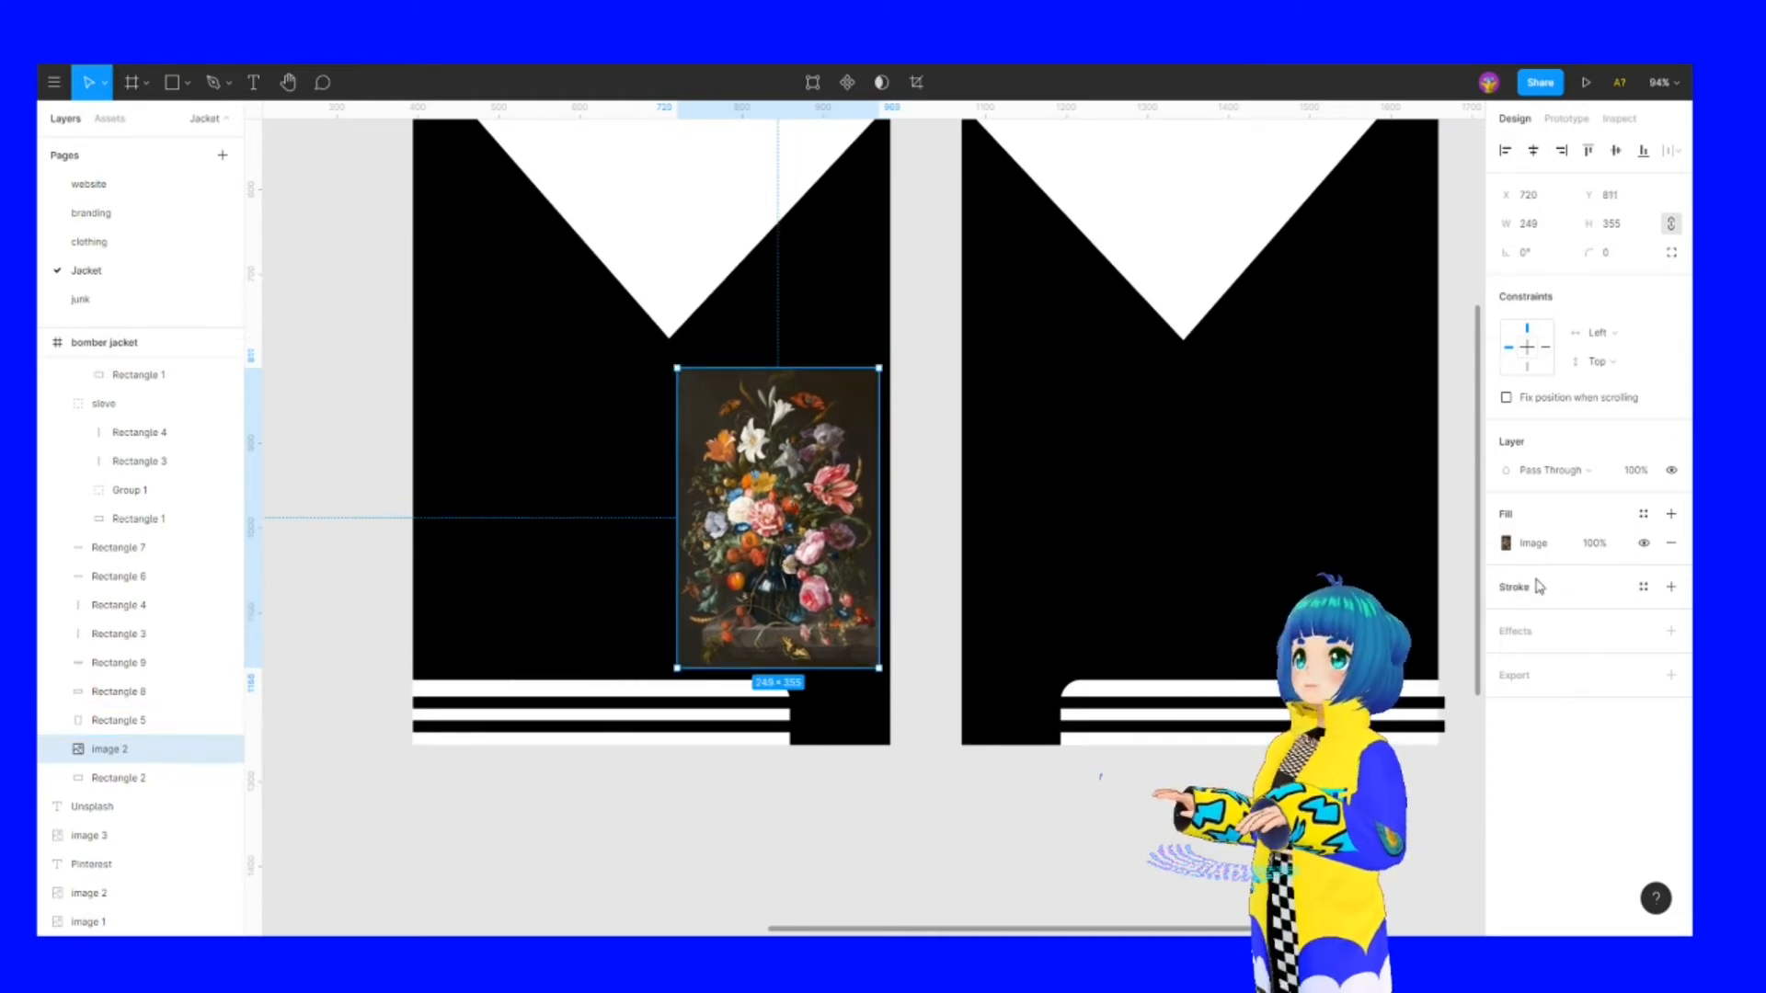
Try the Multiply and Overlay blend modes on the painting and settle on Lighten
left_click(1506, 544)
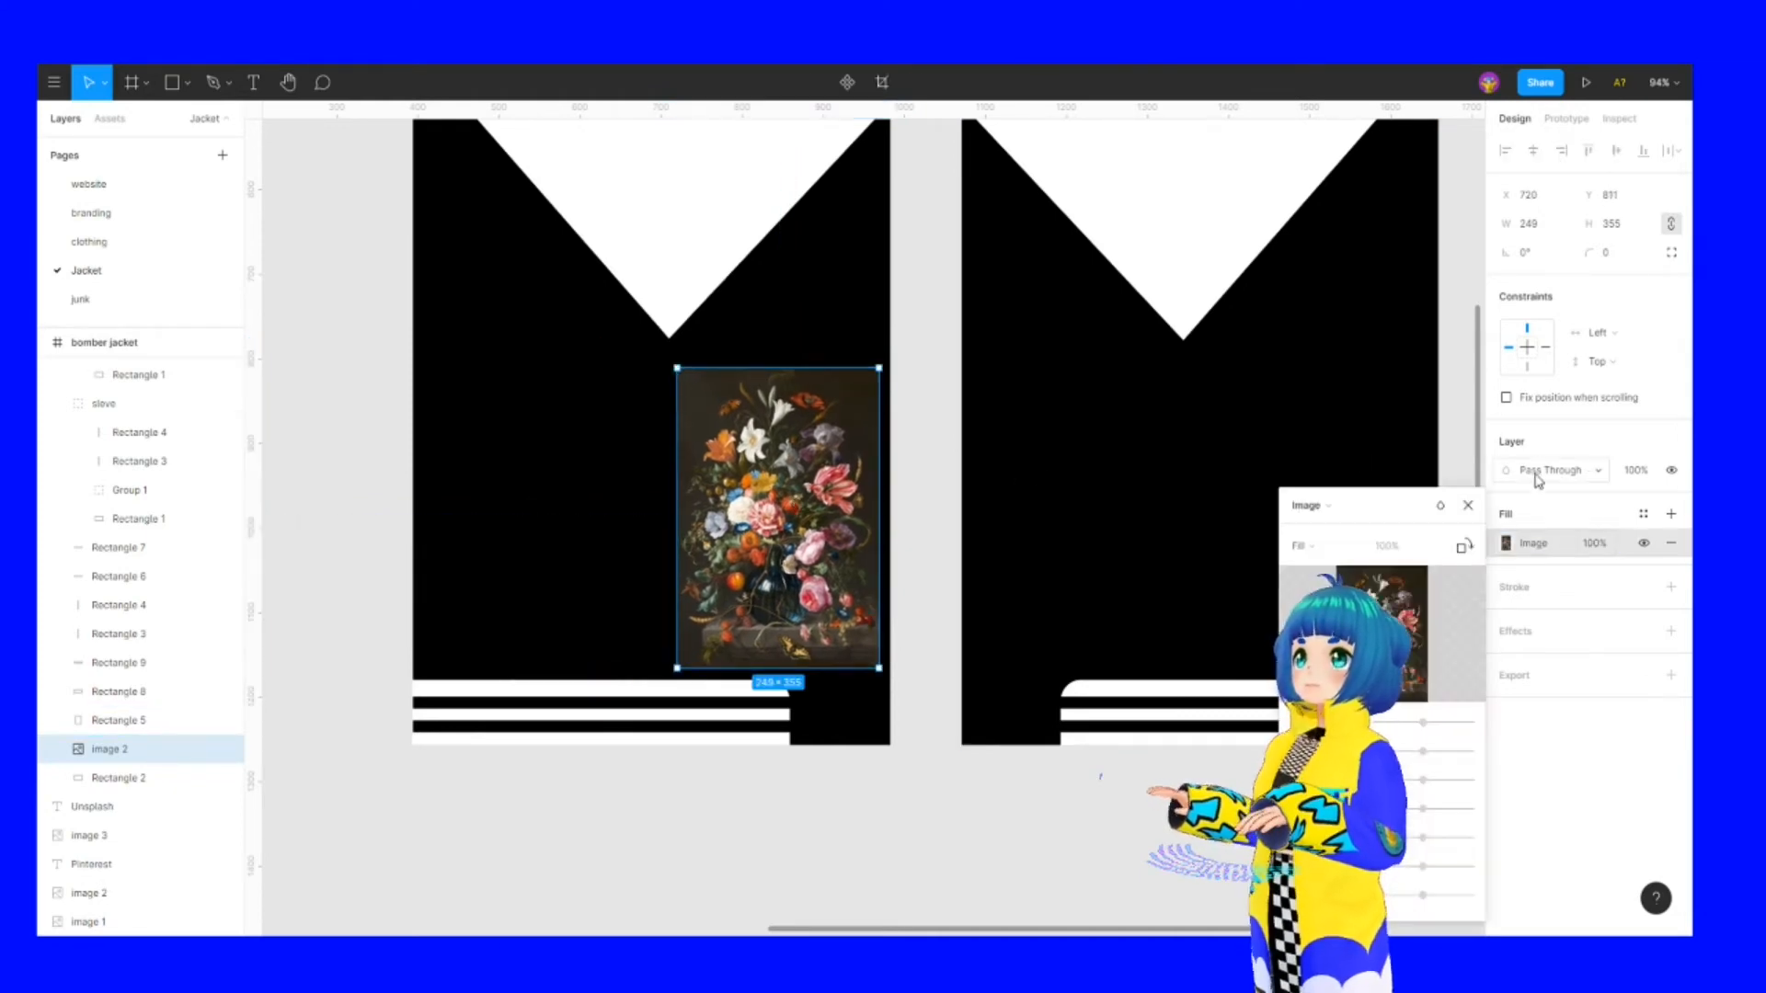
left_click(1545, 470)
left_click(1550, 550)
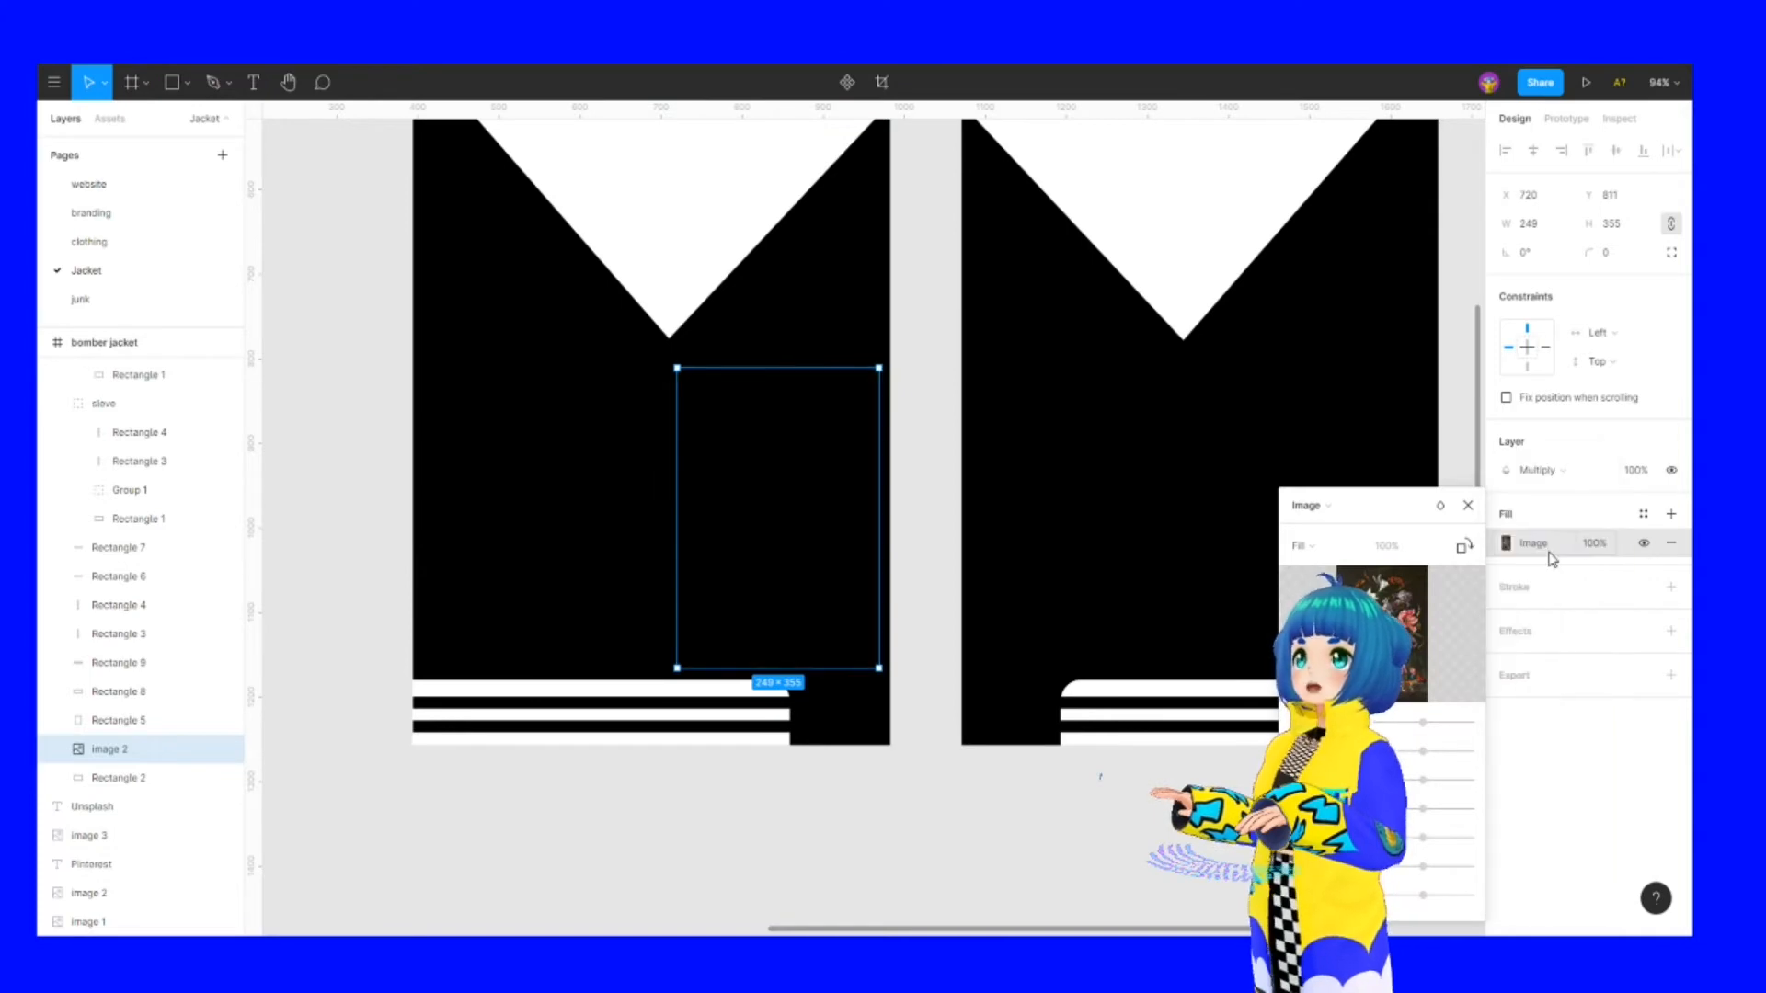
left_click(1550, 474)
left_click(1548, 598)
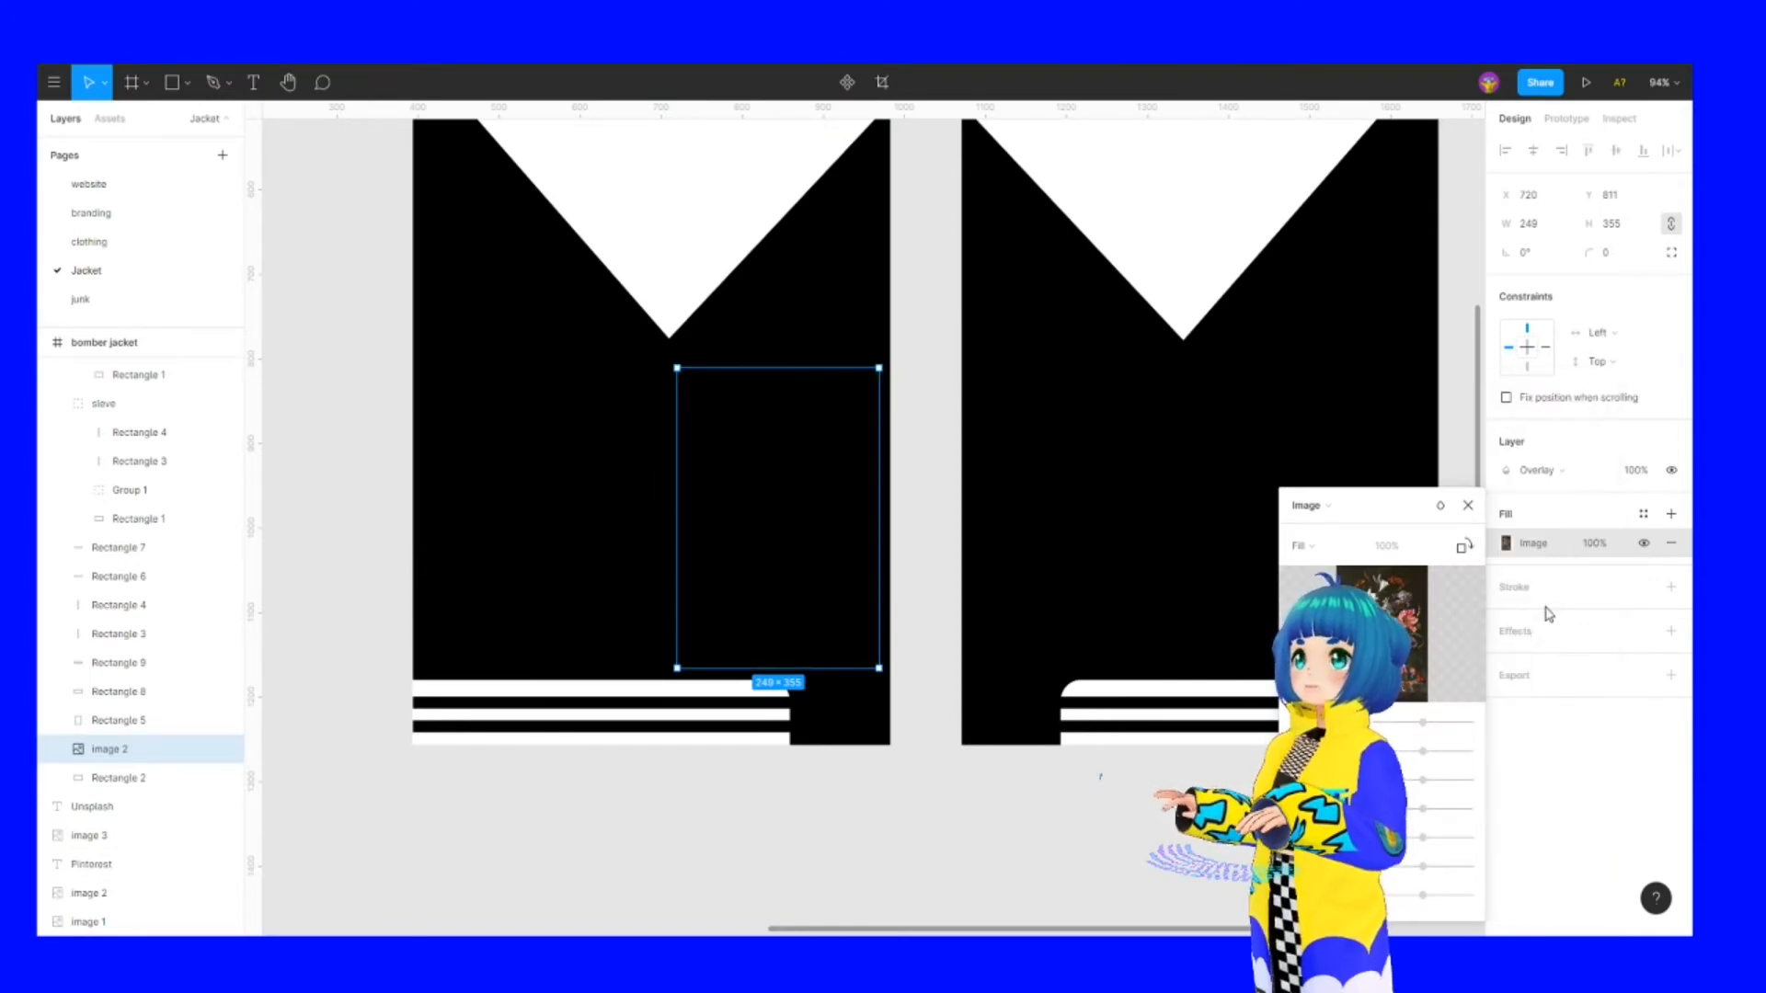
left_click(1542, 483)
left_click(1546, 401)
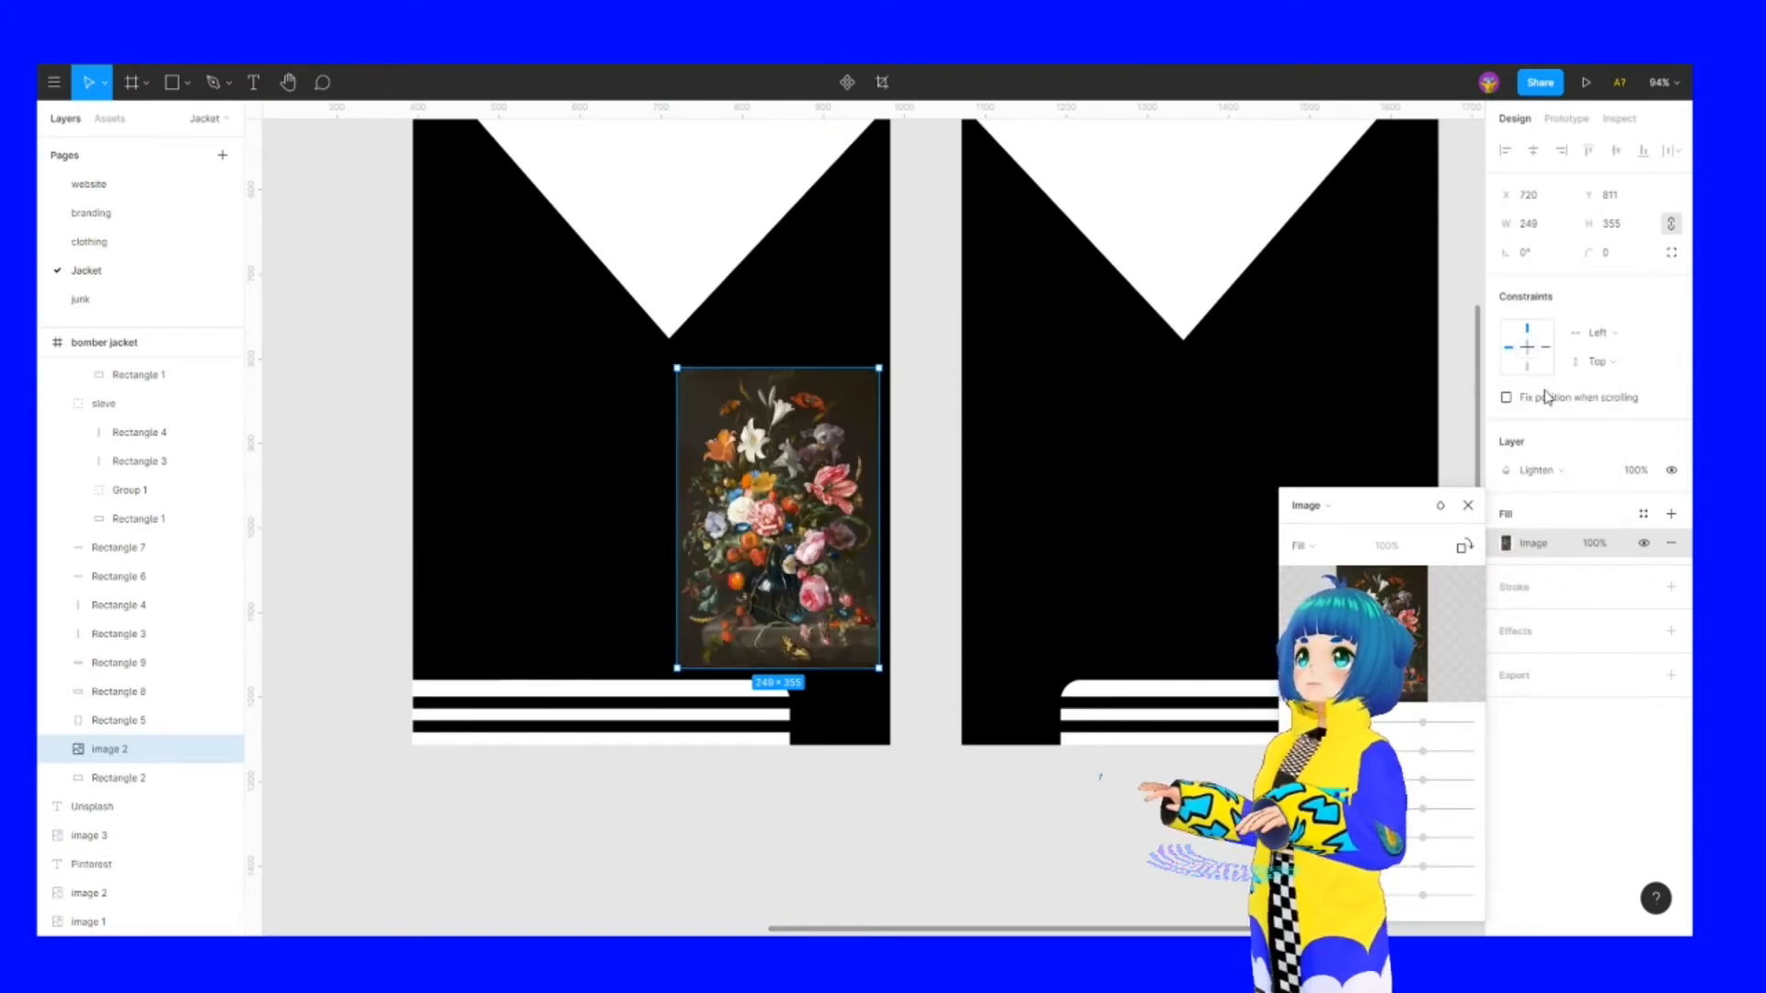
left_click(1540, 480)
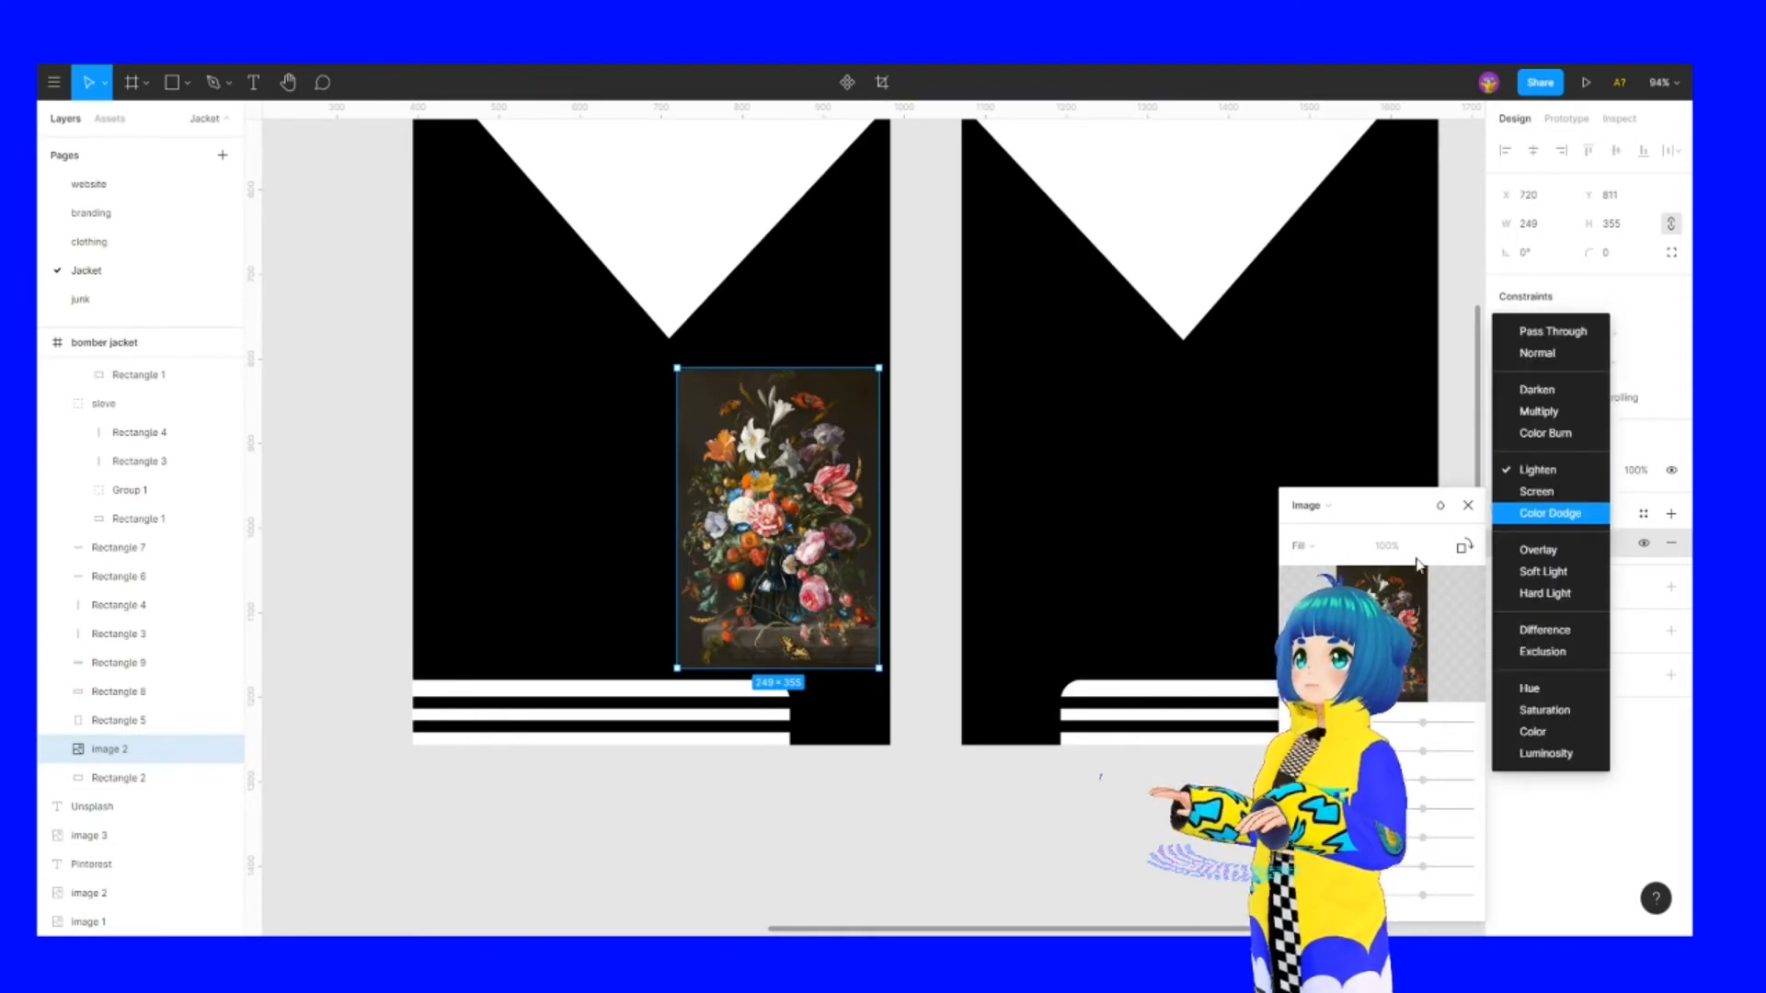
left_click(1465, 598)
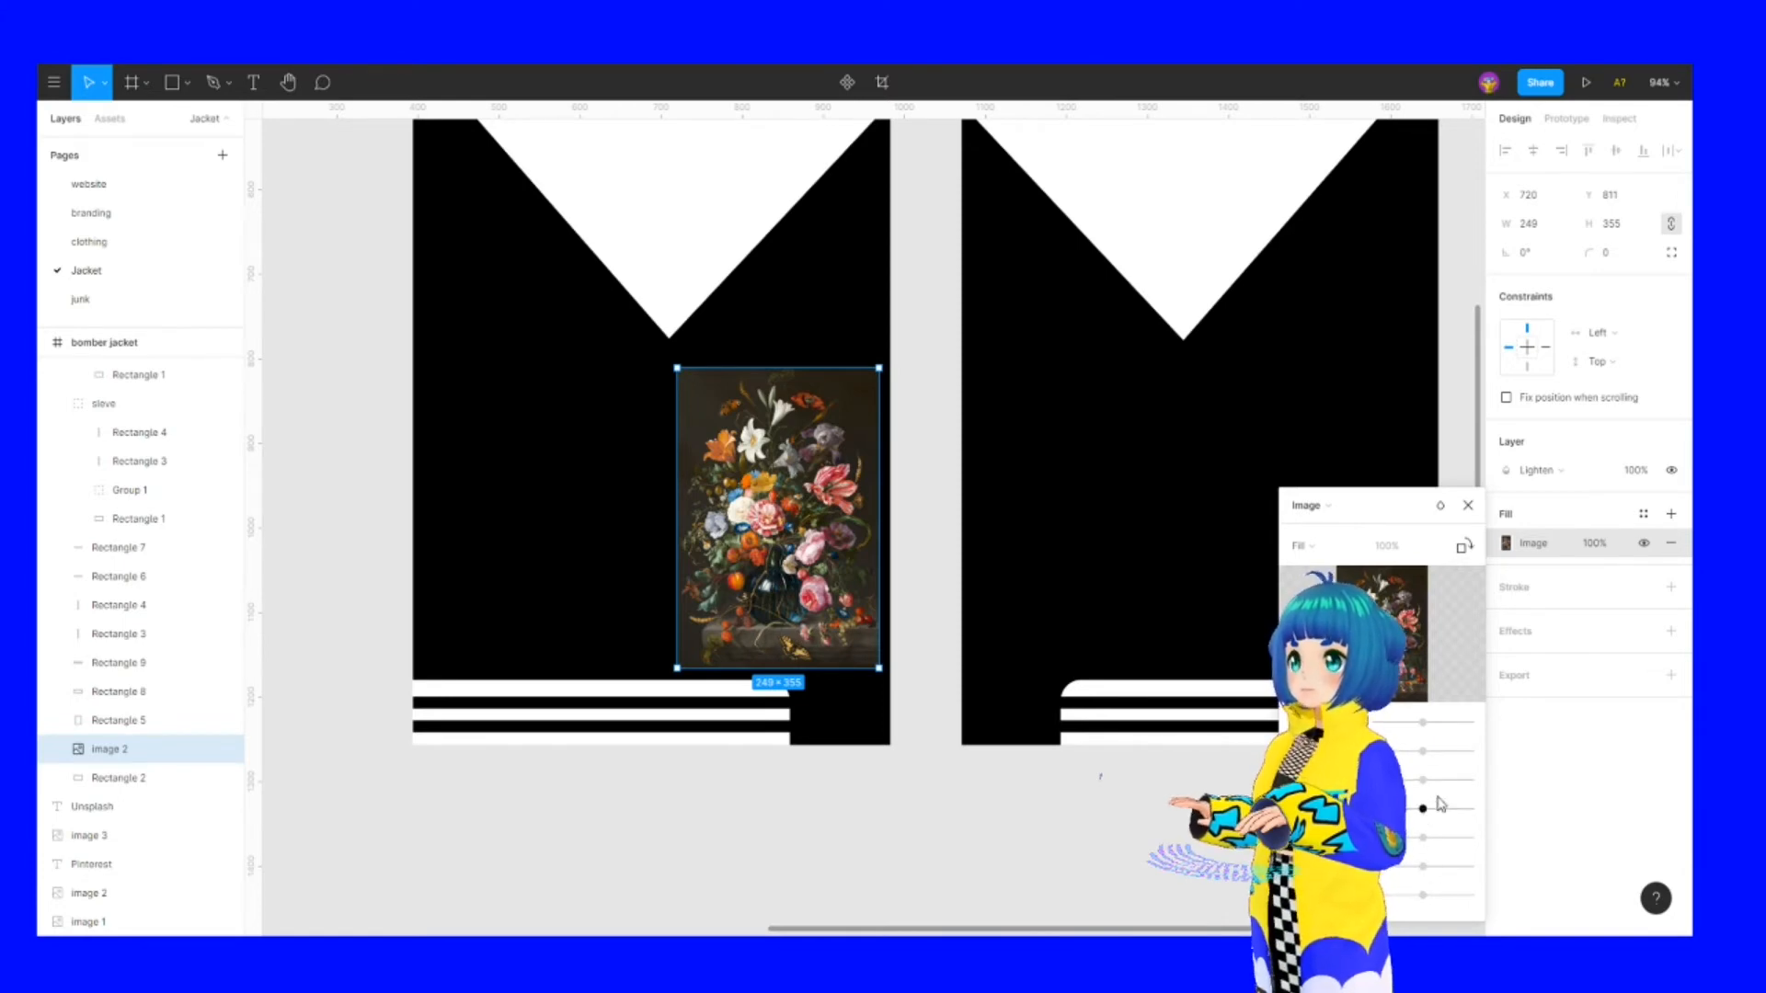
Lower the painting's exposure slightly and raise its saturation to about halfway above neutral
left_click_drag(1383, 518, 1303, 250)
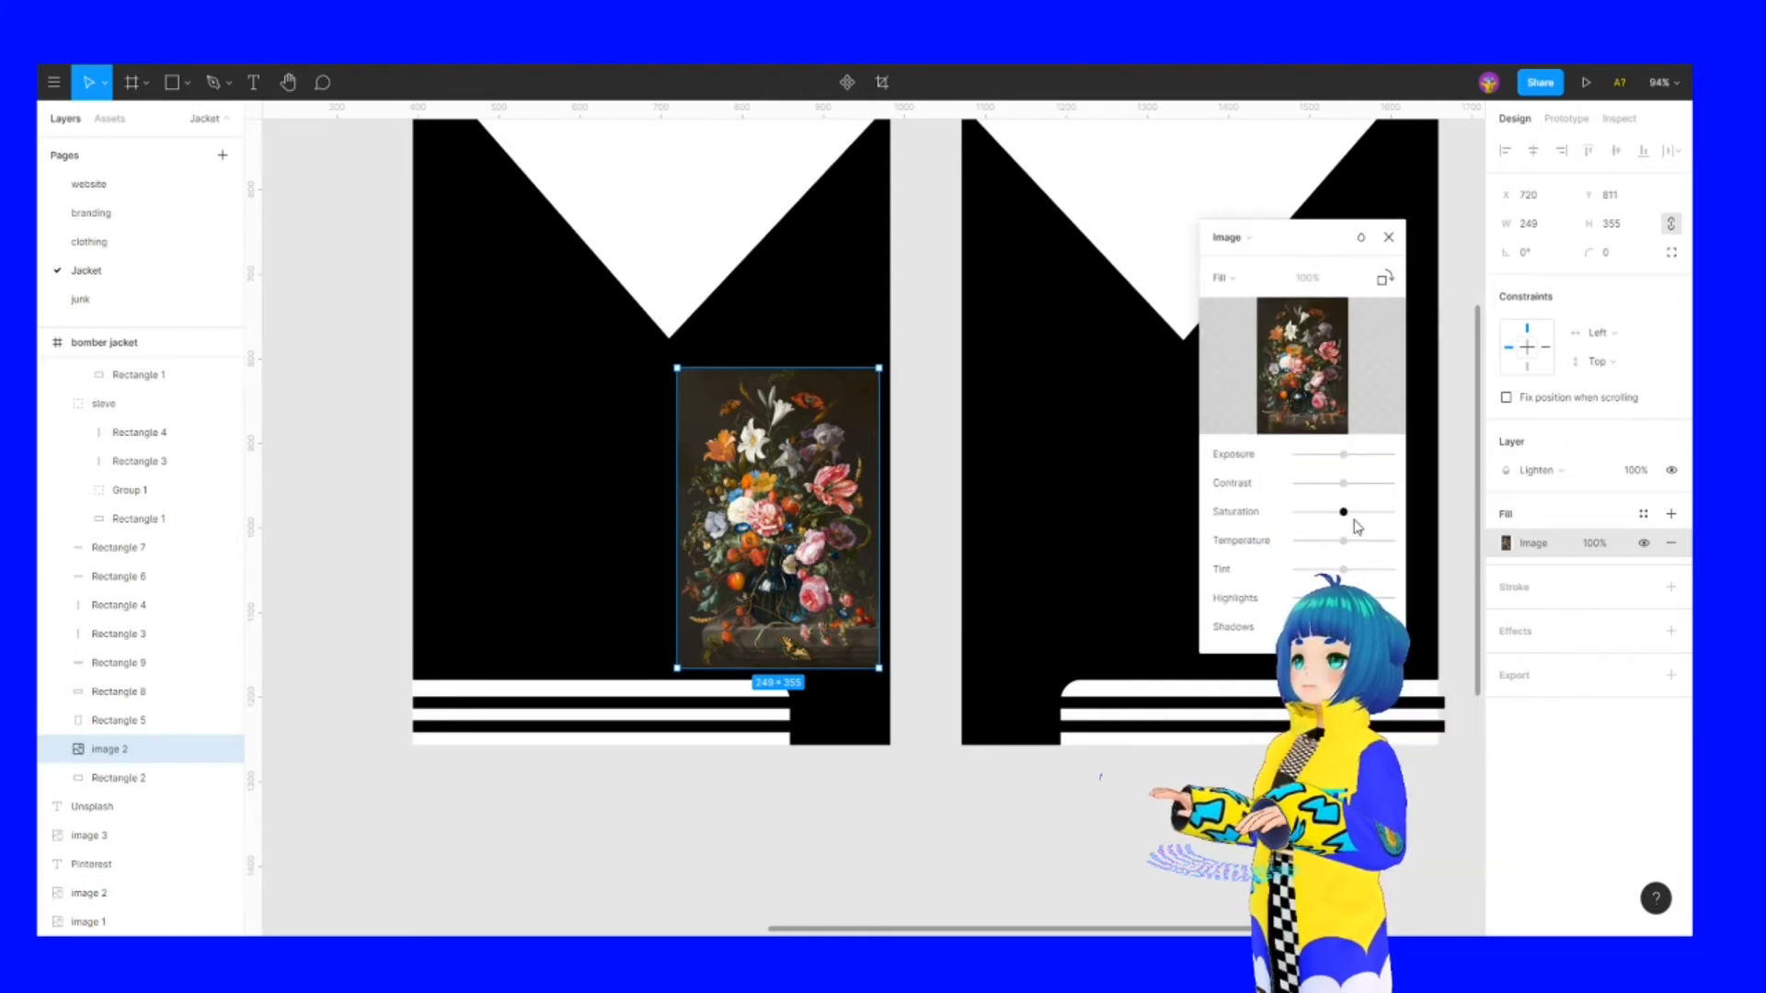
left_click(1334, 454)
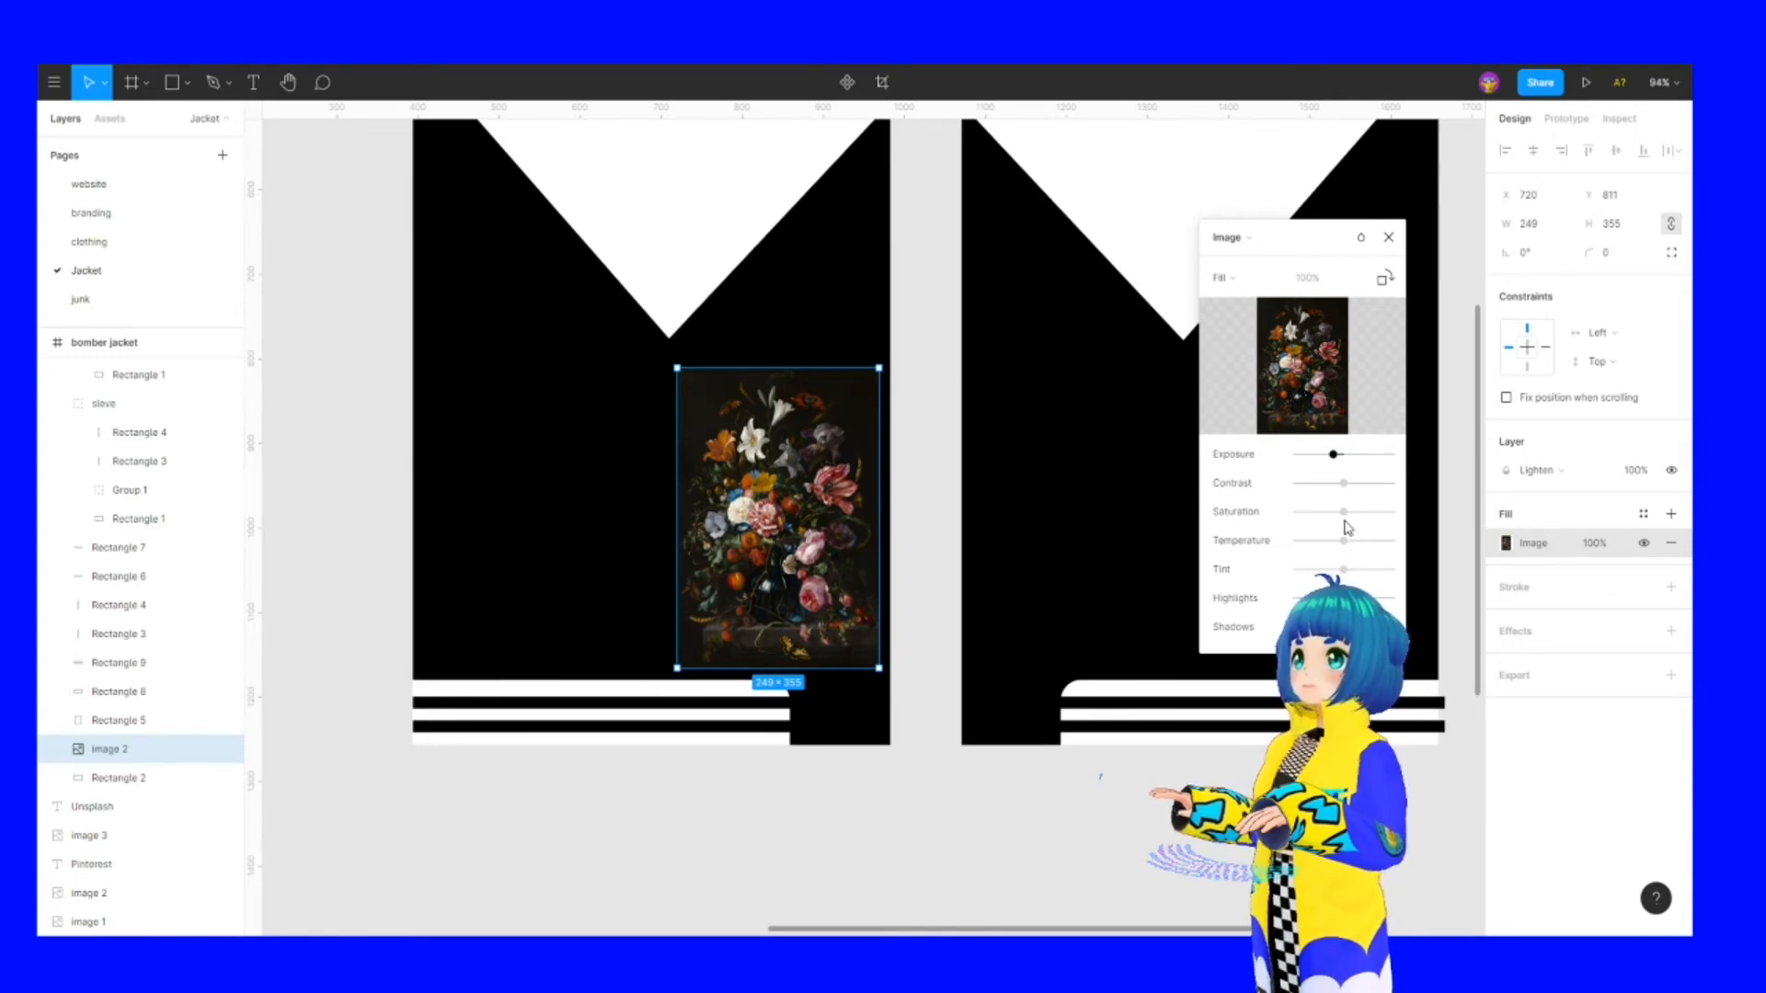
left_click_drag(1347, 516, 1371, 518)
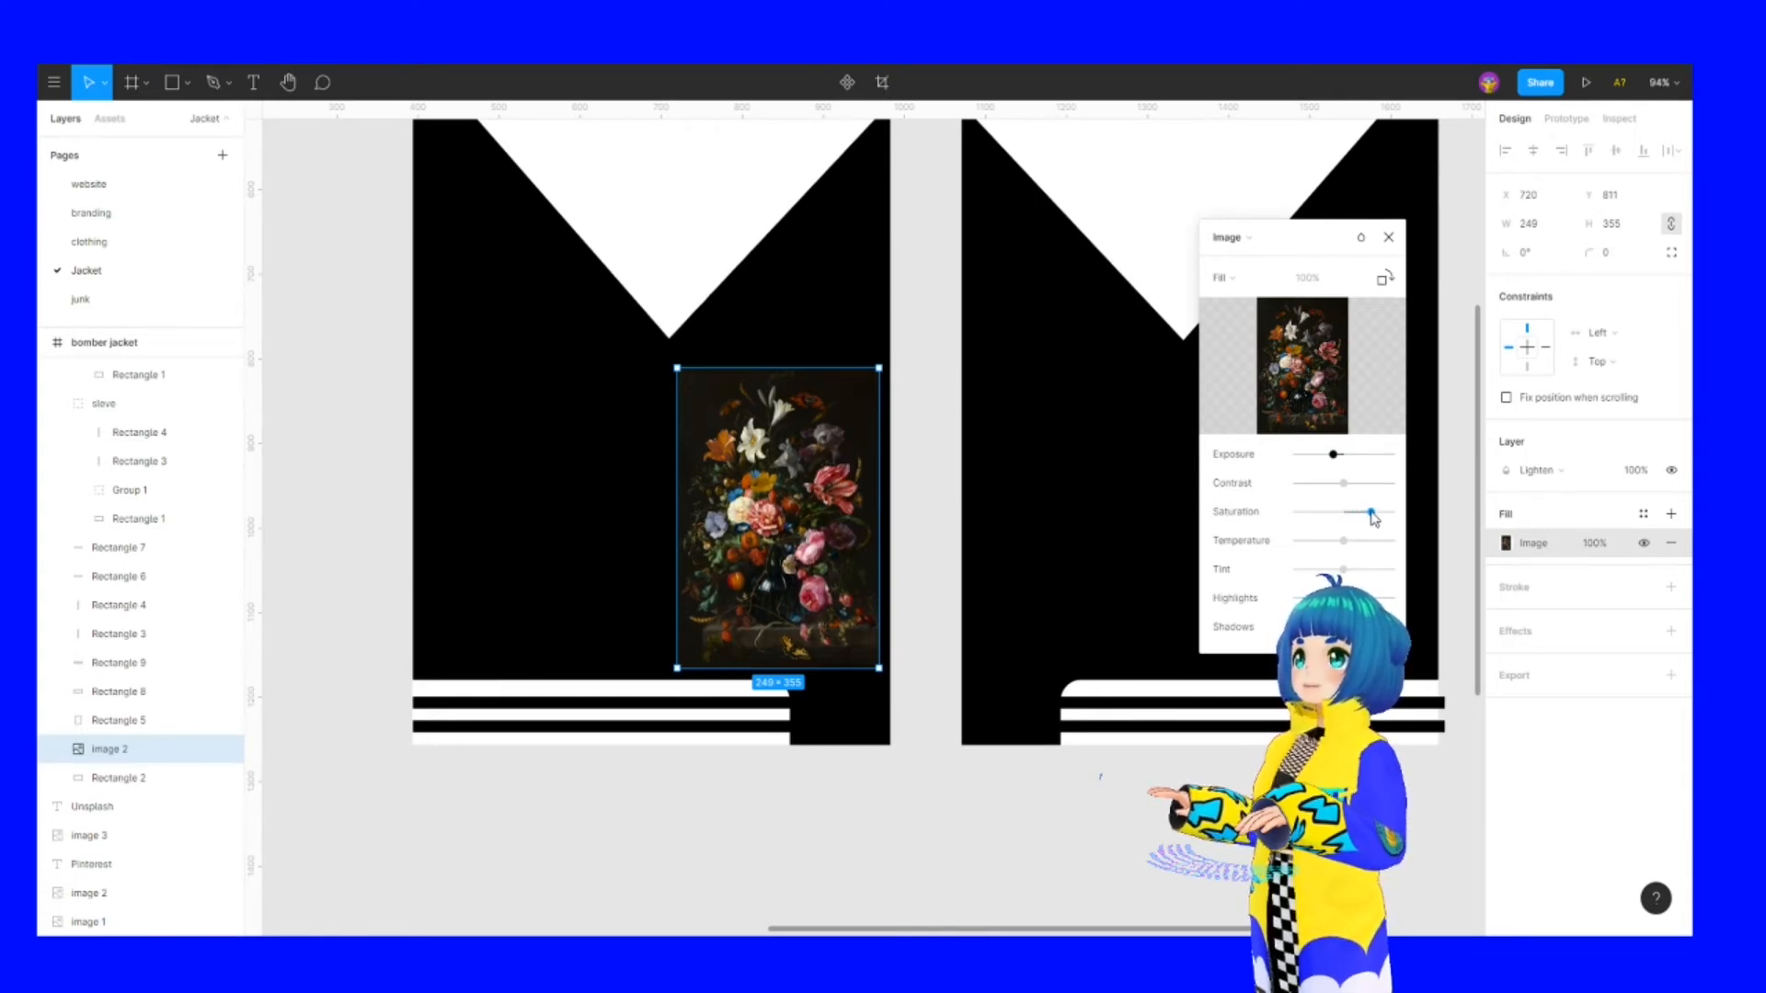
Compare the Soft Light and Hard Light blend modes on the painting and return it to Lighten
left_click(1536, 469)
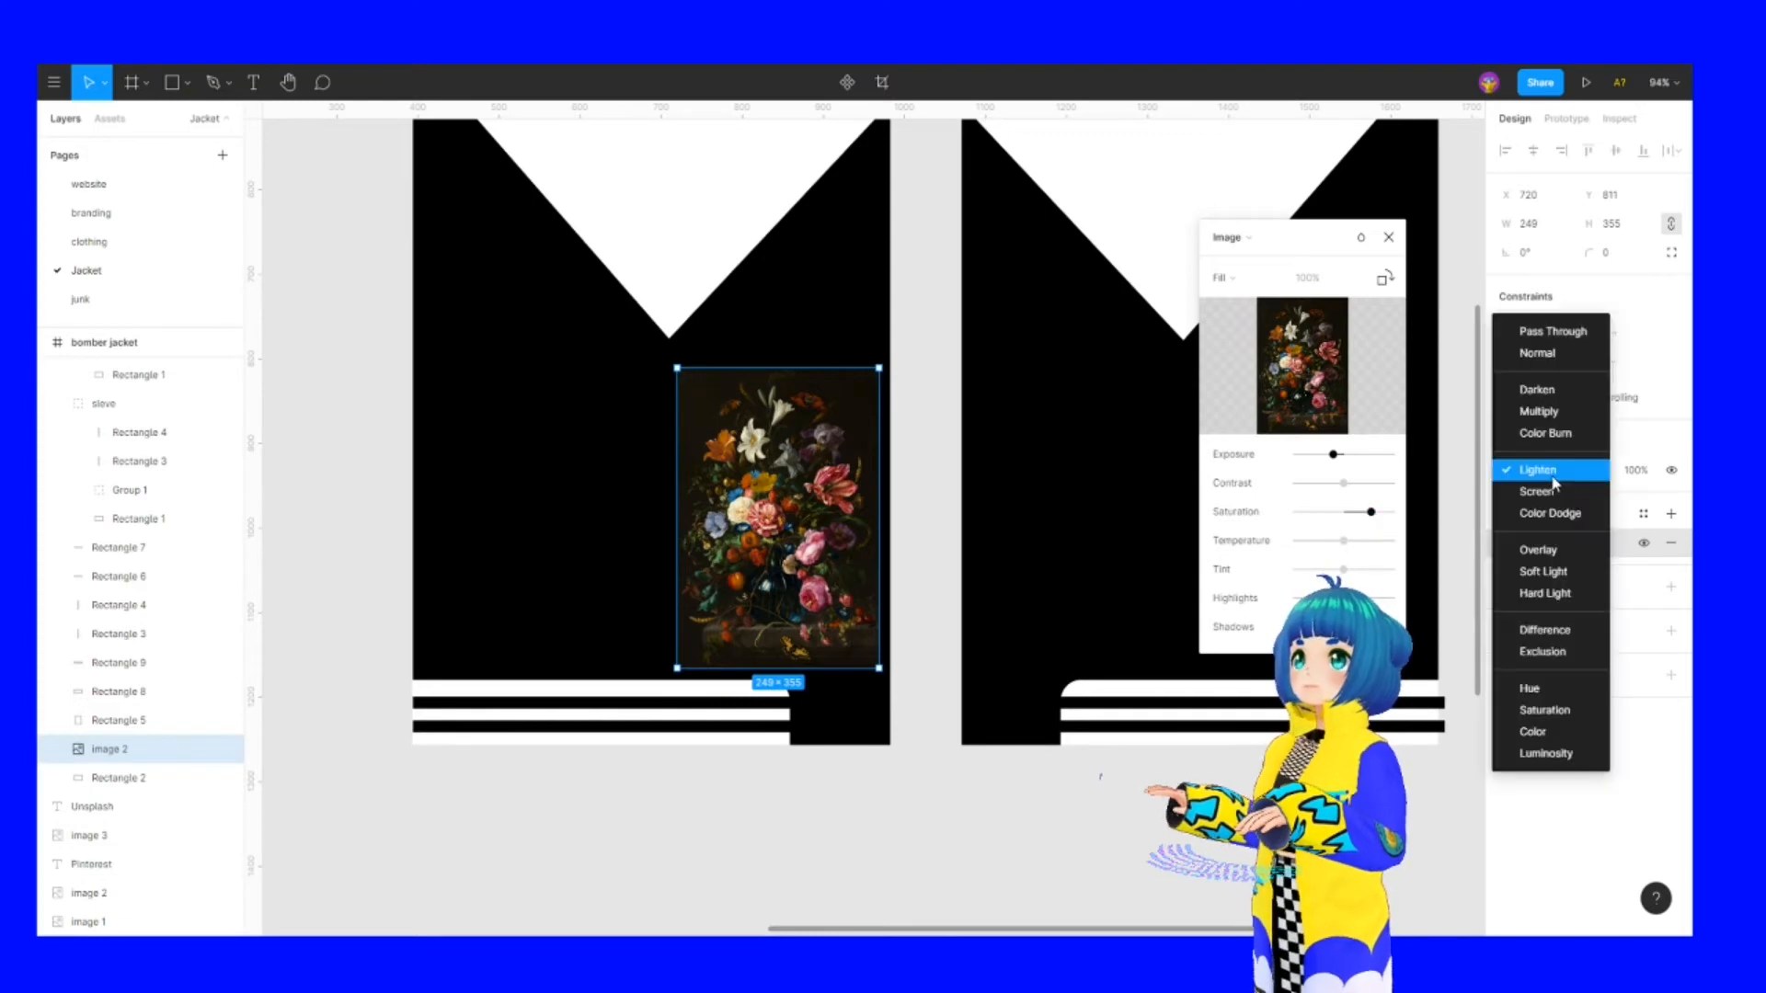
left_click(1544, 572)
left_click(1542, 472)
left_click(1543, 496)
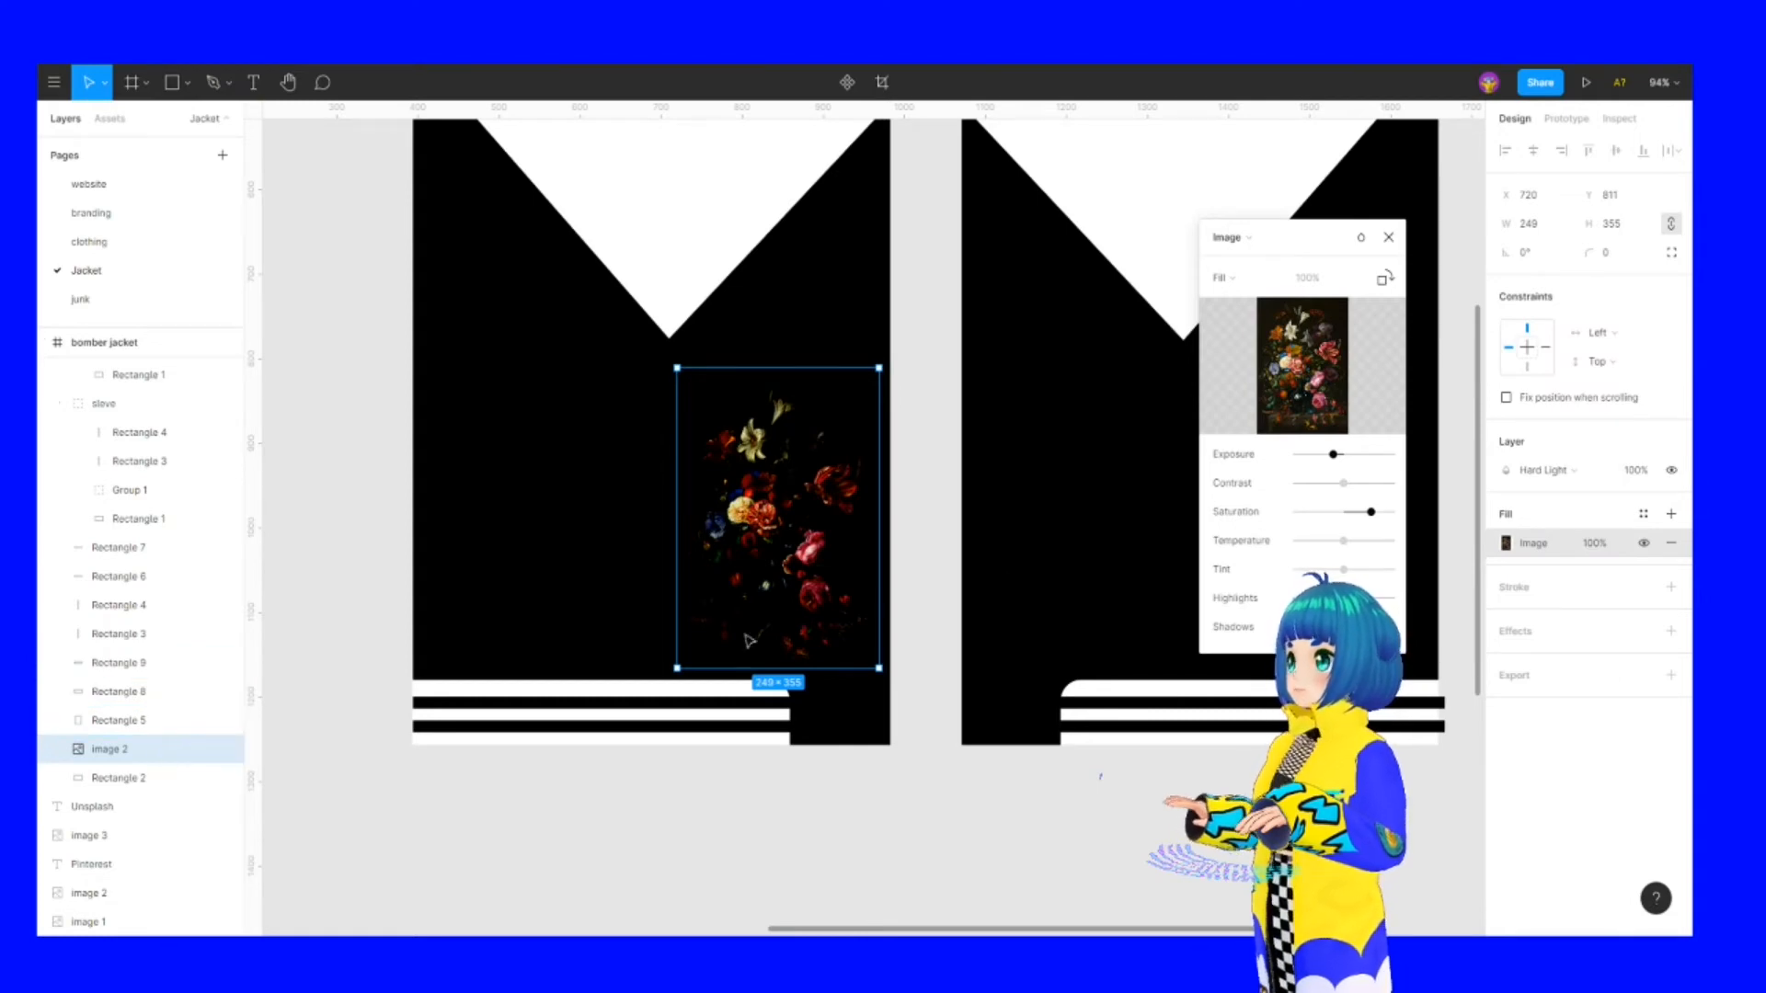
left_click(1553, 471)
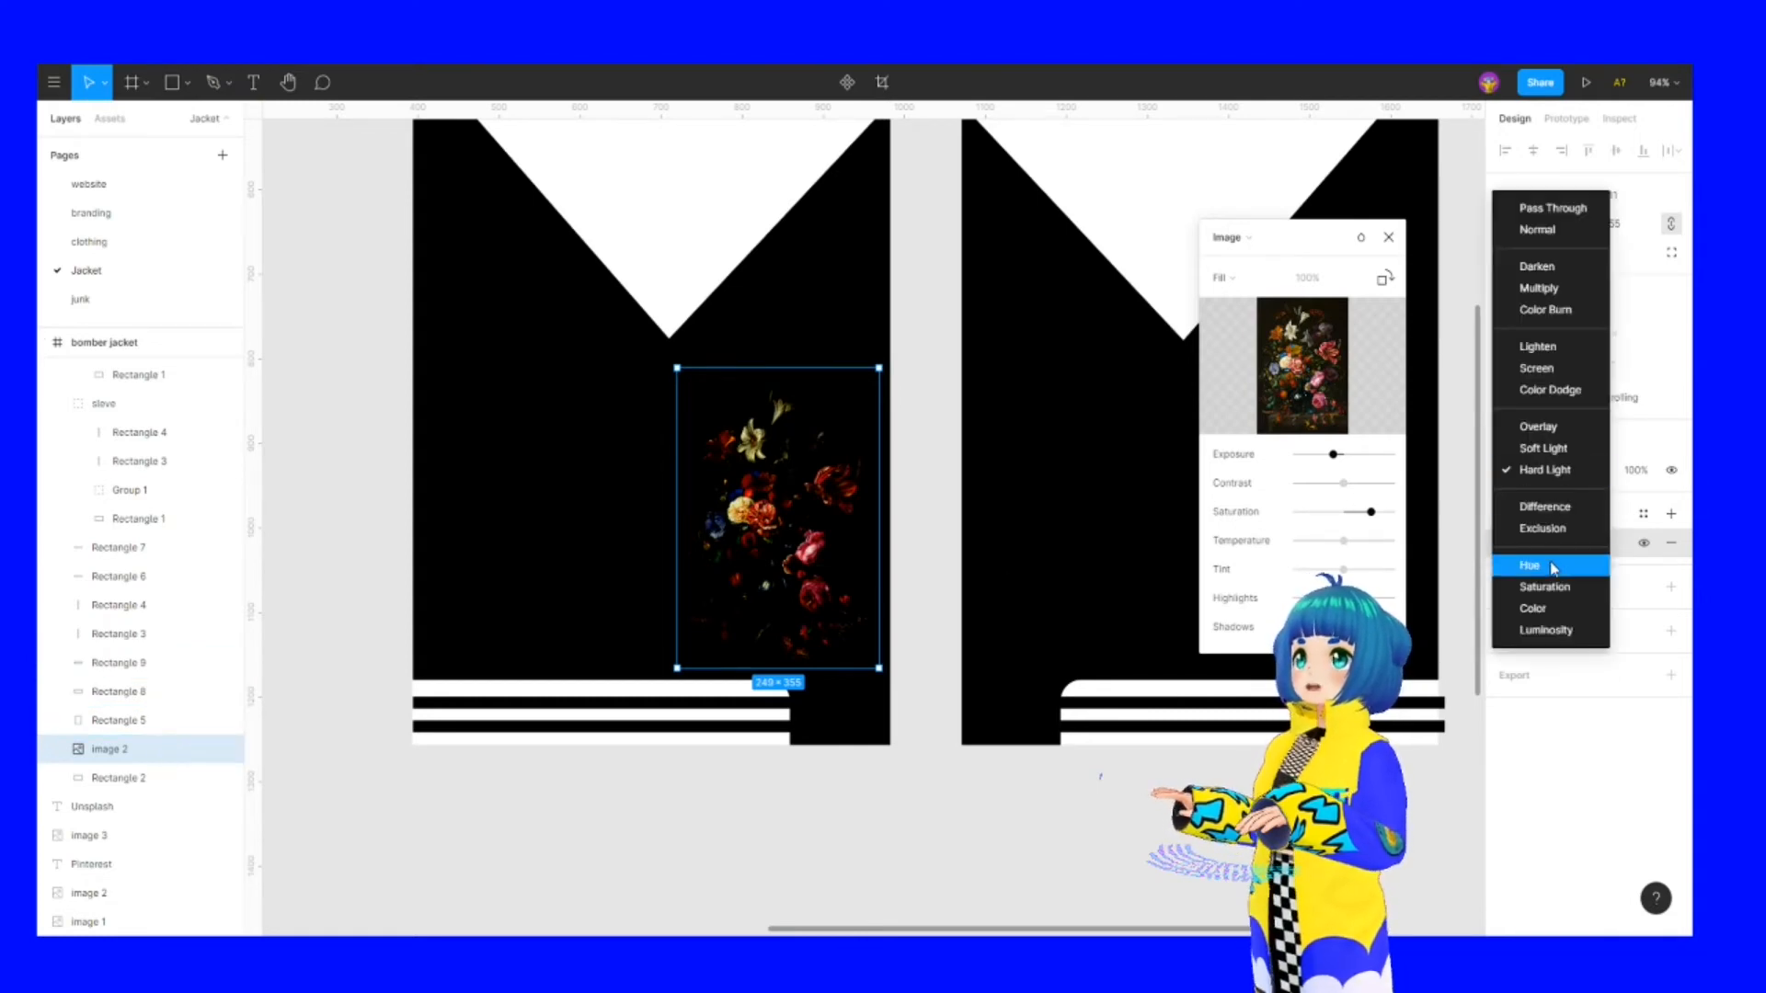
left_click(1549, 348)
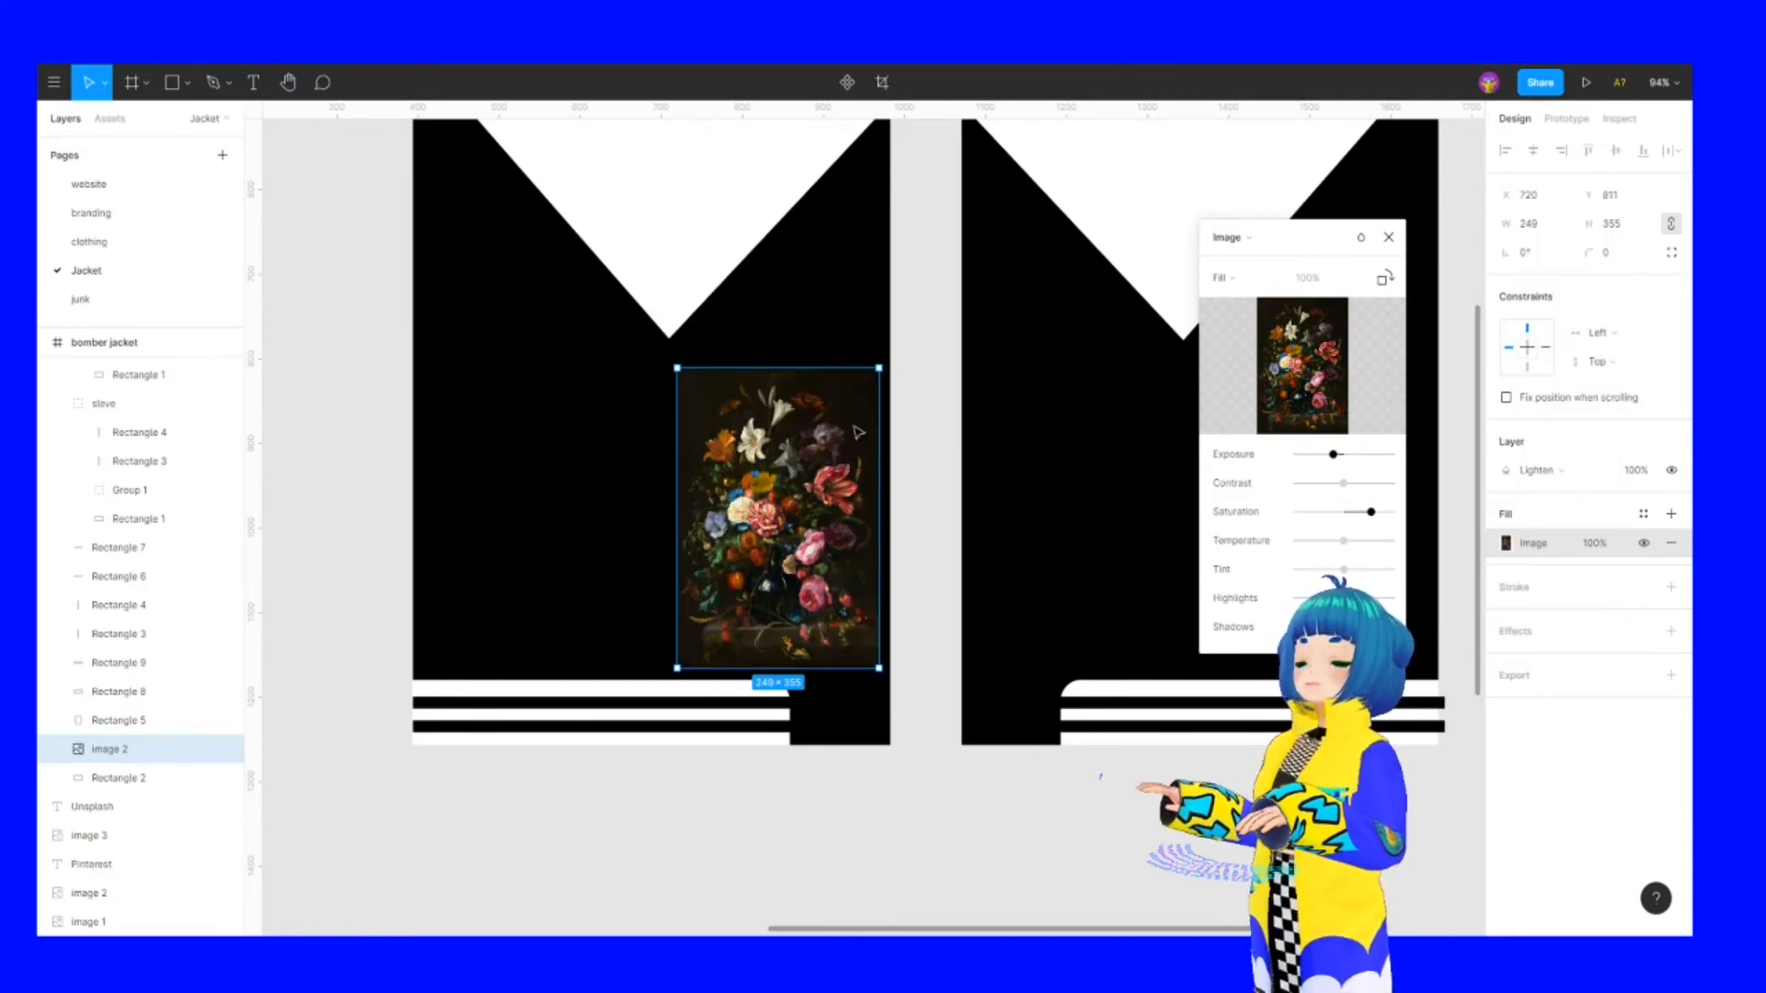
Lower the painting's exposure further and check how well its background blends into the black panel
left_click(916, 451)
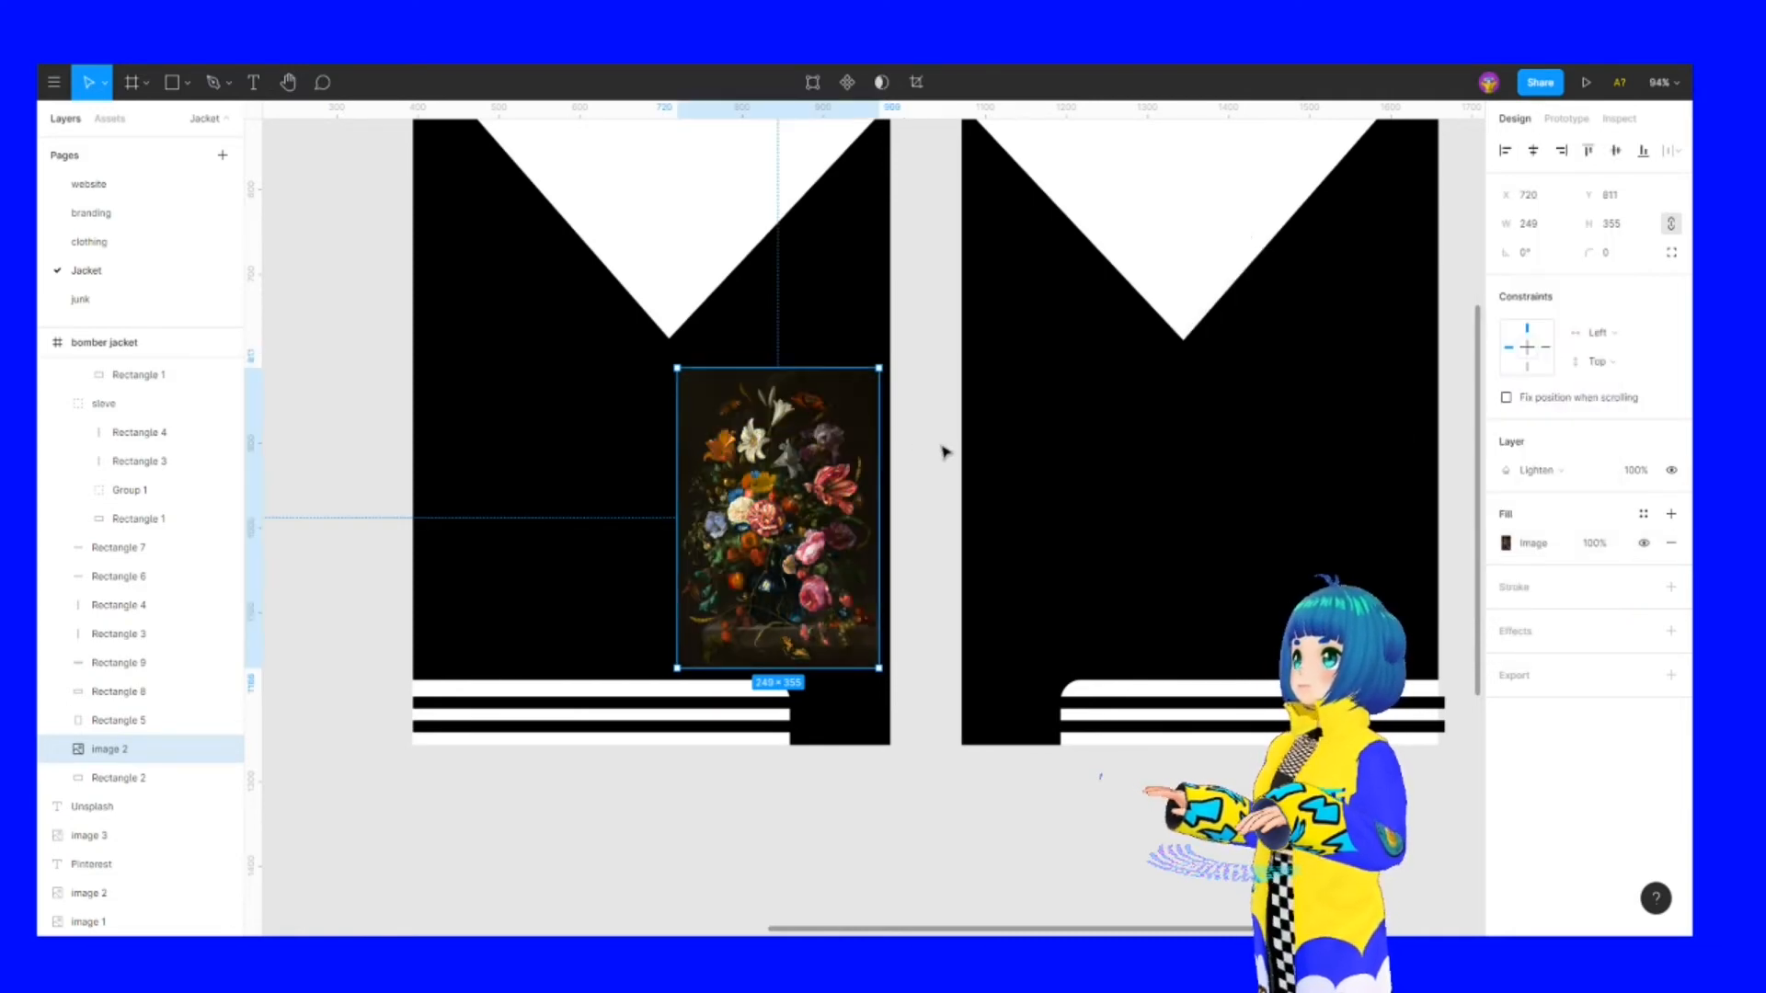
left_click(943, 452)
left_click(743, 476)
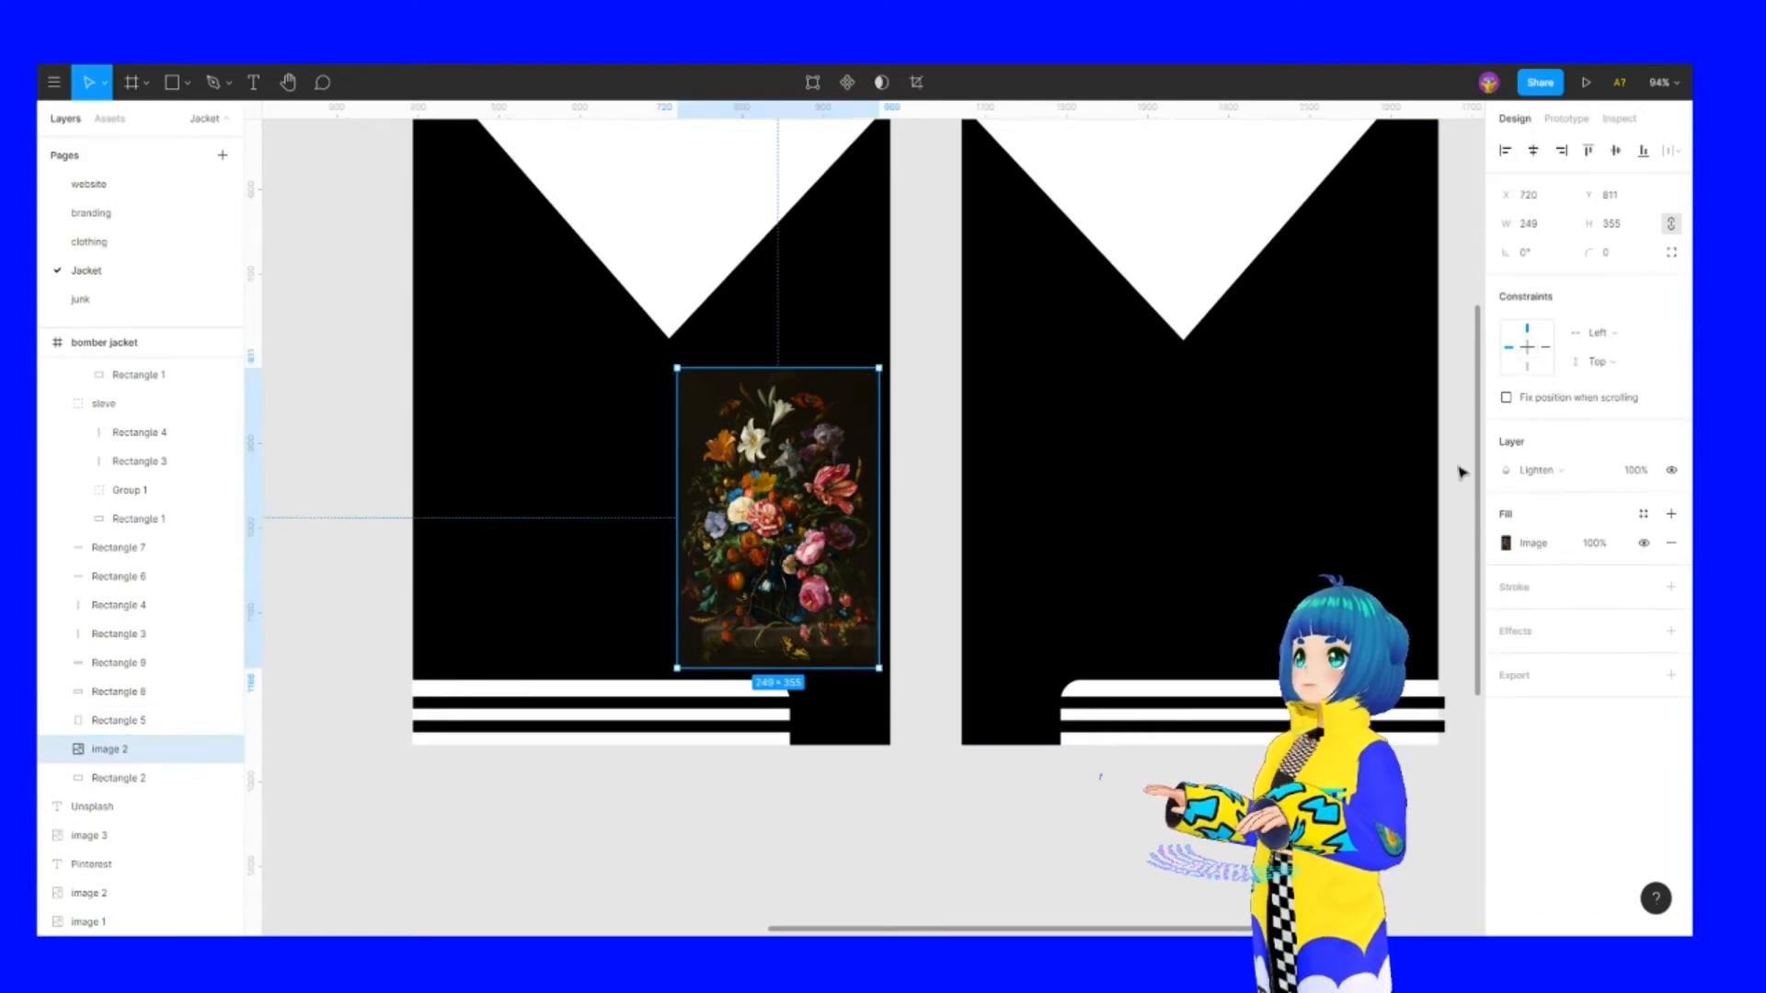
left_click(1505, 543)
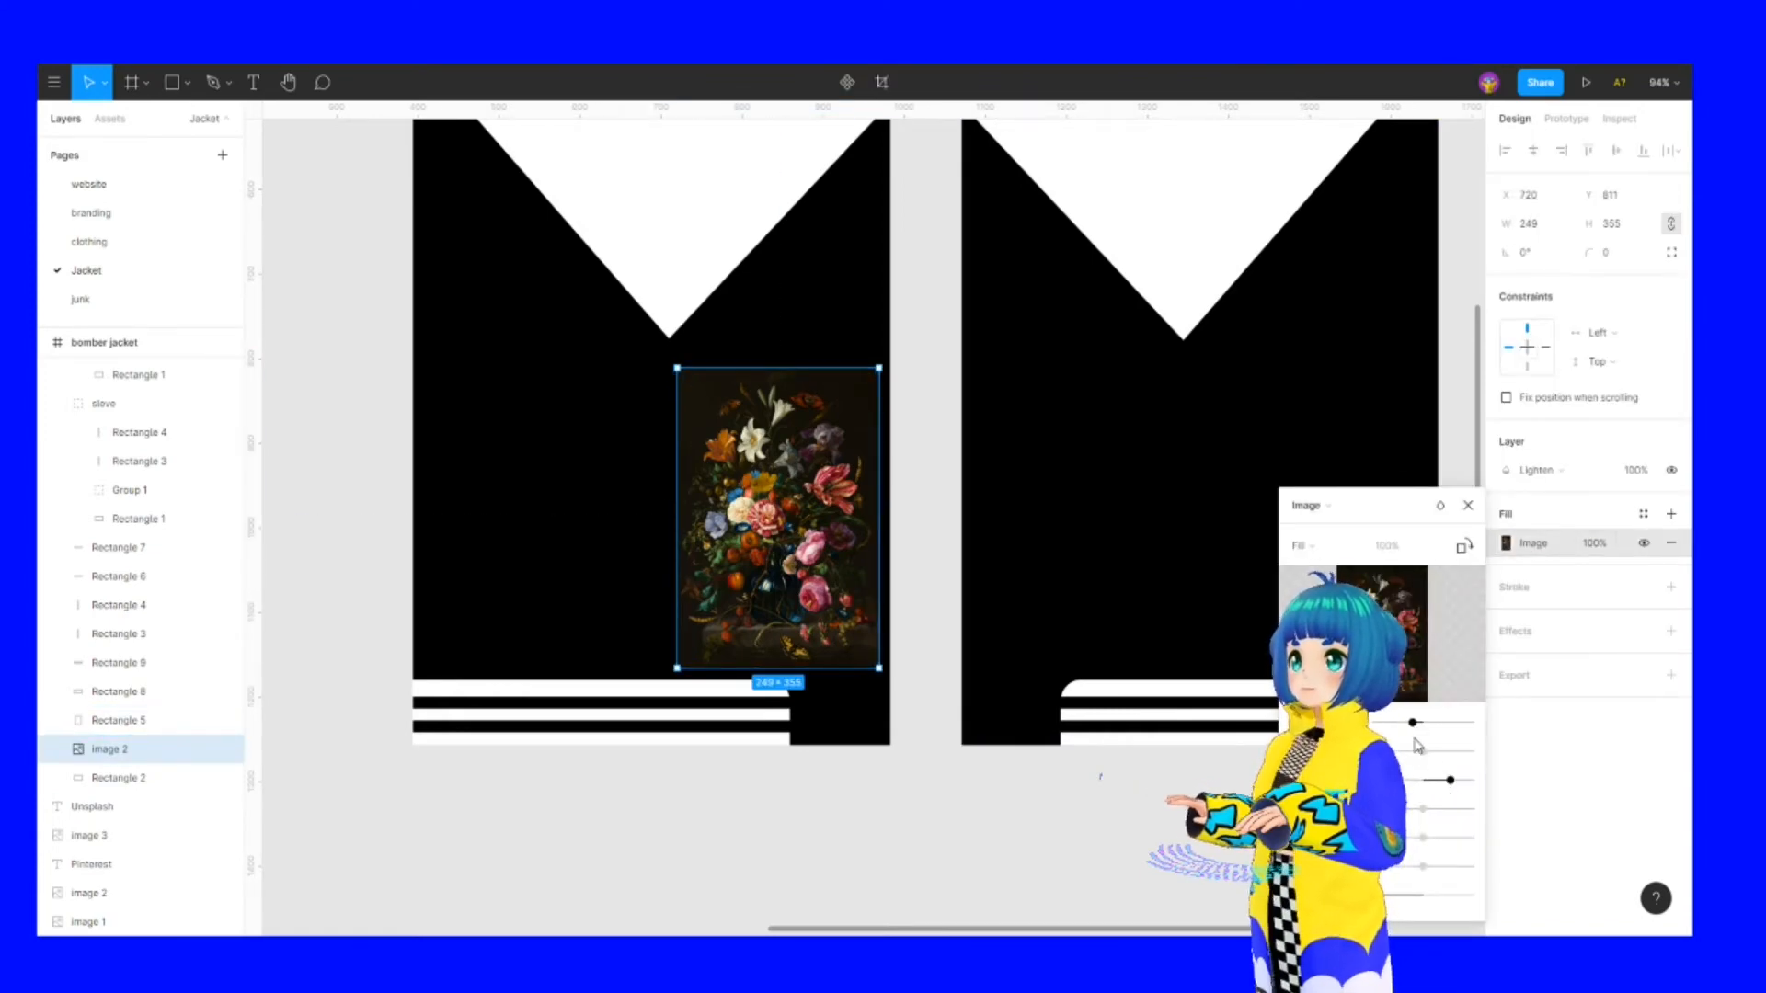
left_click_drag(1411, 727, 1400, 725)
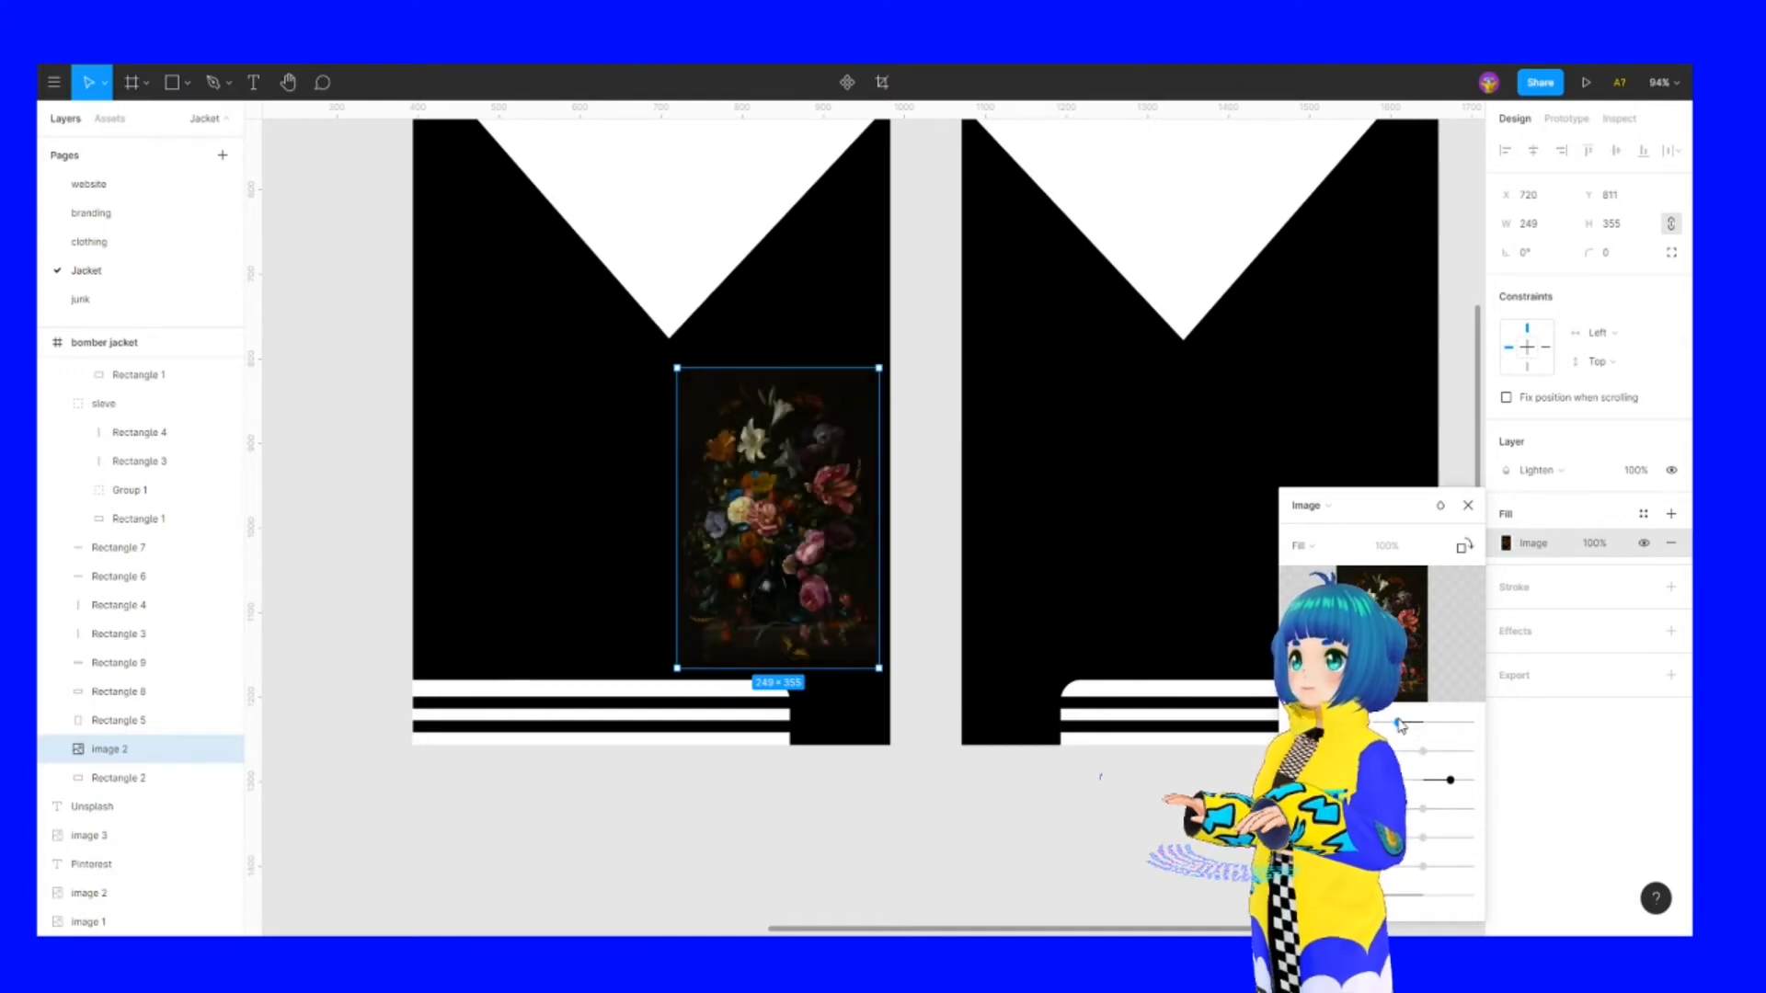
left_click(934, 518)
left_click(827, 469)
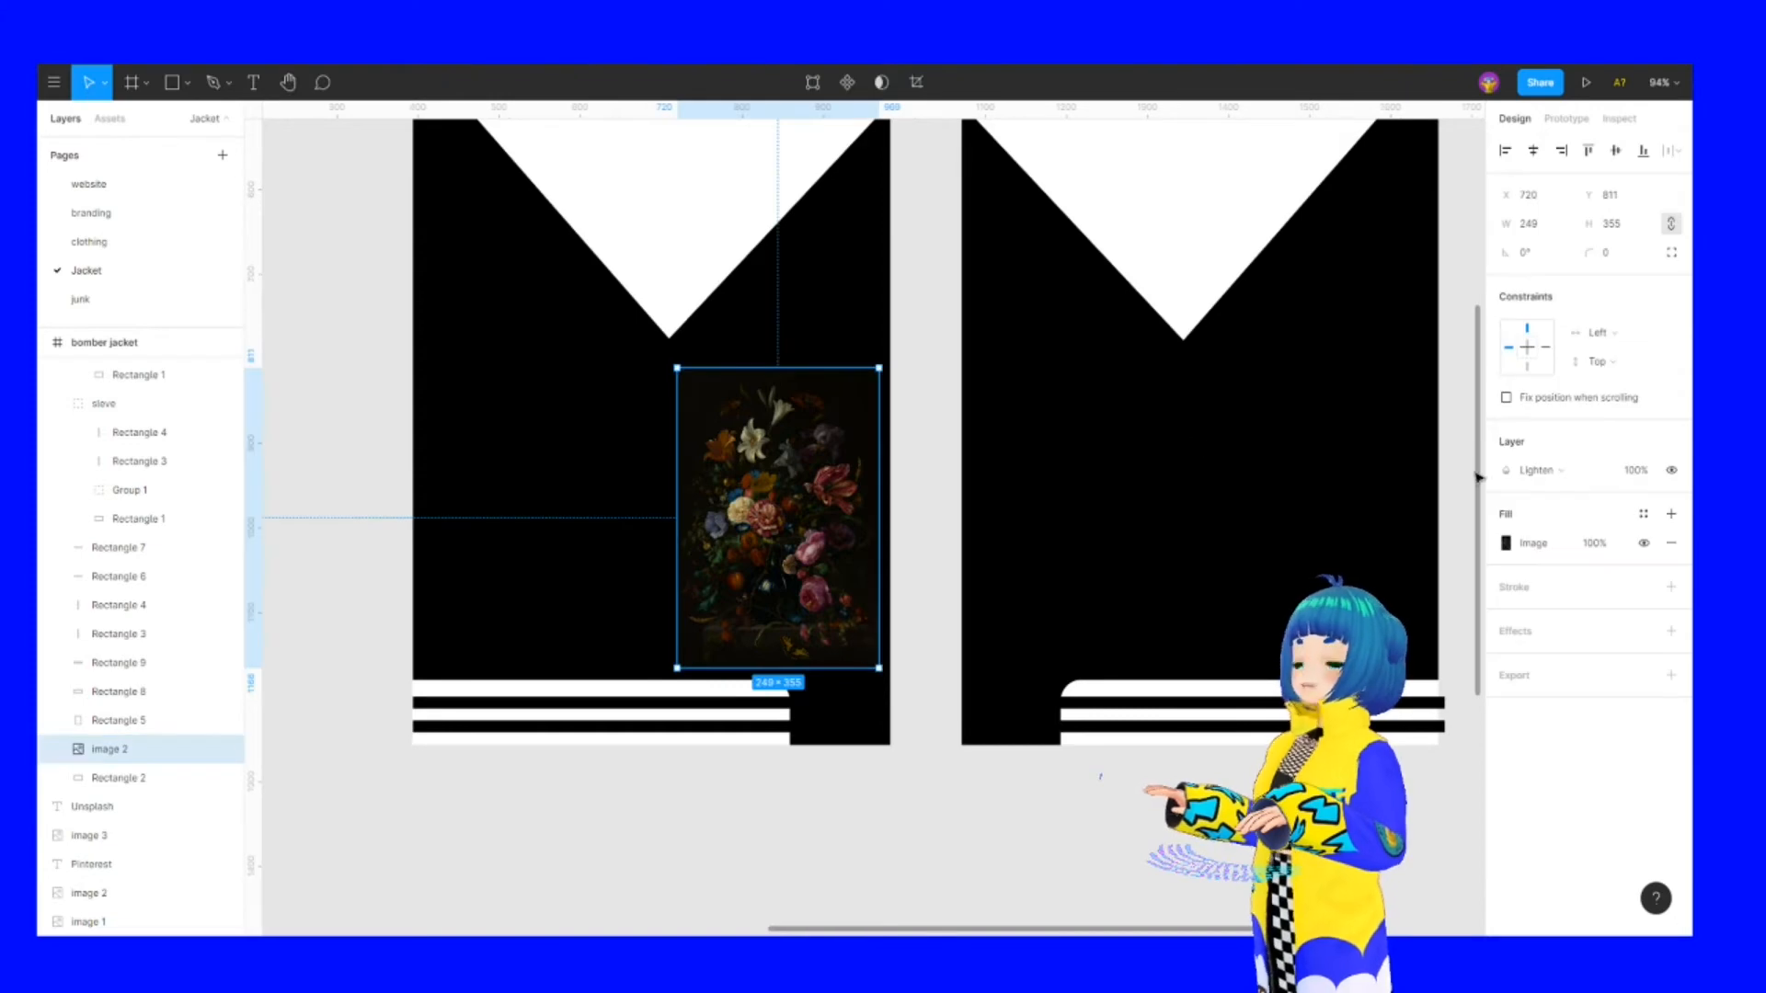
Return the painting's exposure to neutral, cool its temperature slightly and raise its contrast to the maximum
left_click(1506, 544)
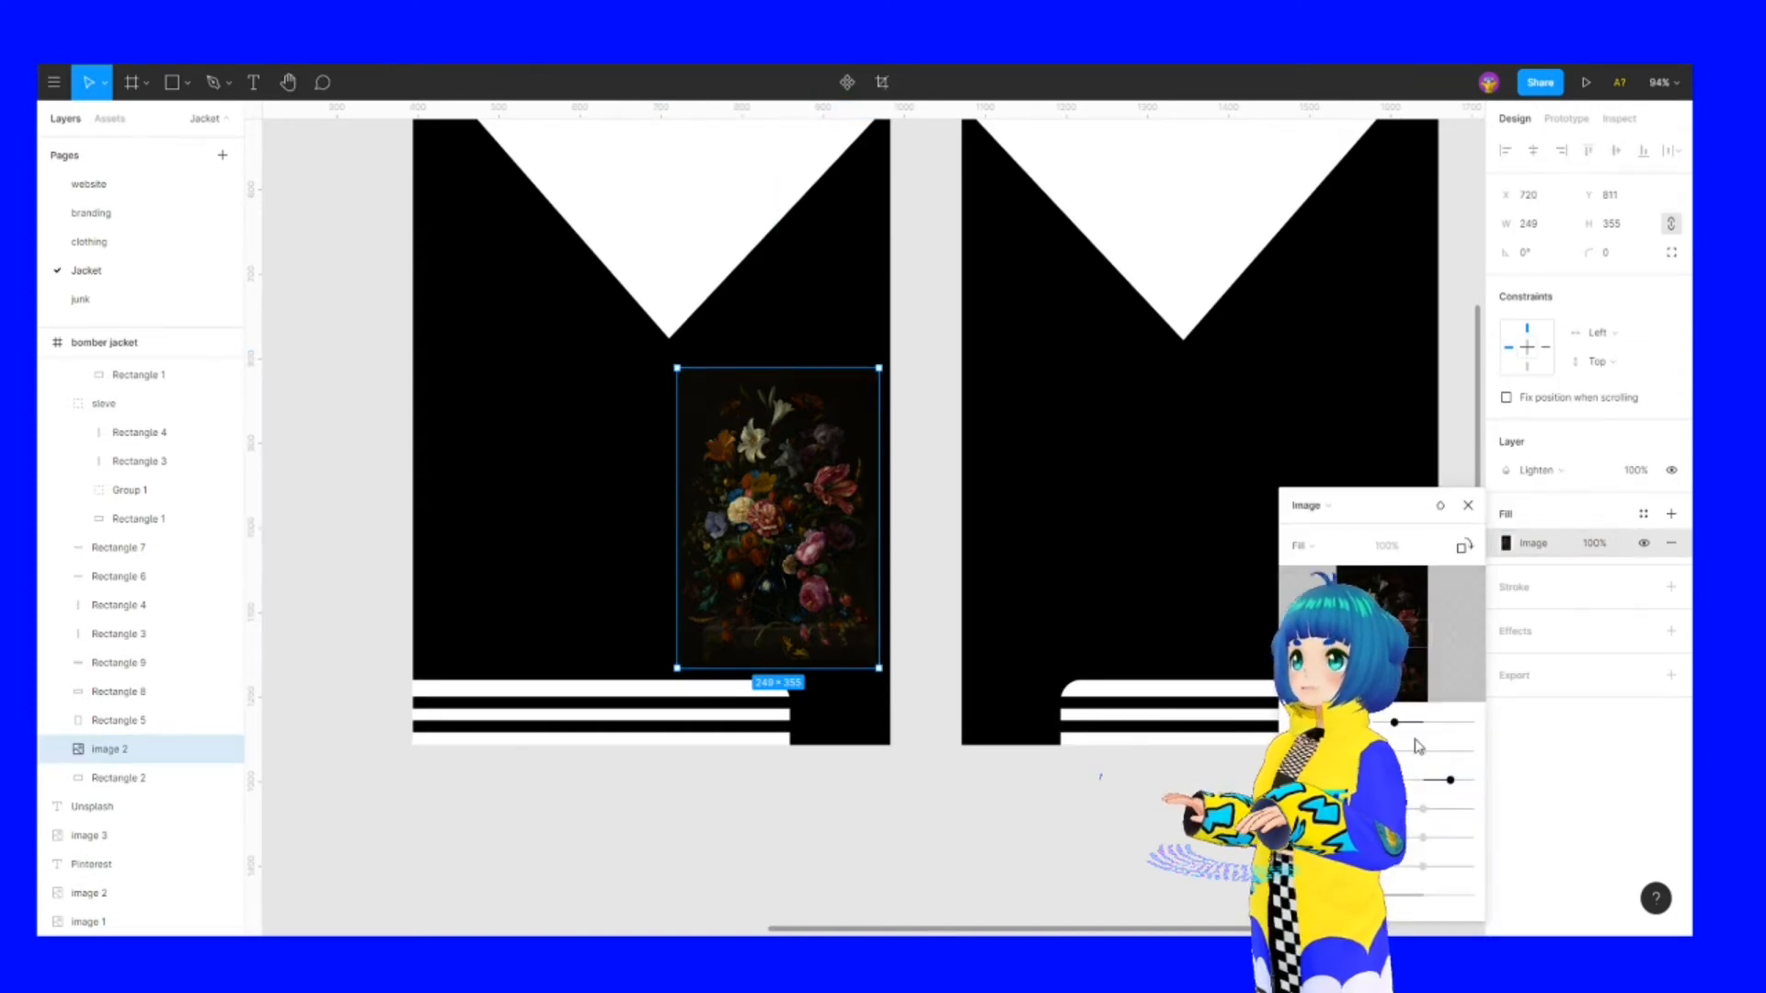
mouse_move(1404, 729)
left_mouse_down()
mouse_move(1457, 729)
mouse_move(1423, 727)
left_mouse_up()
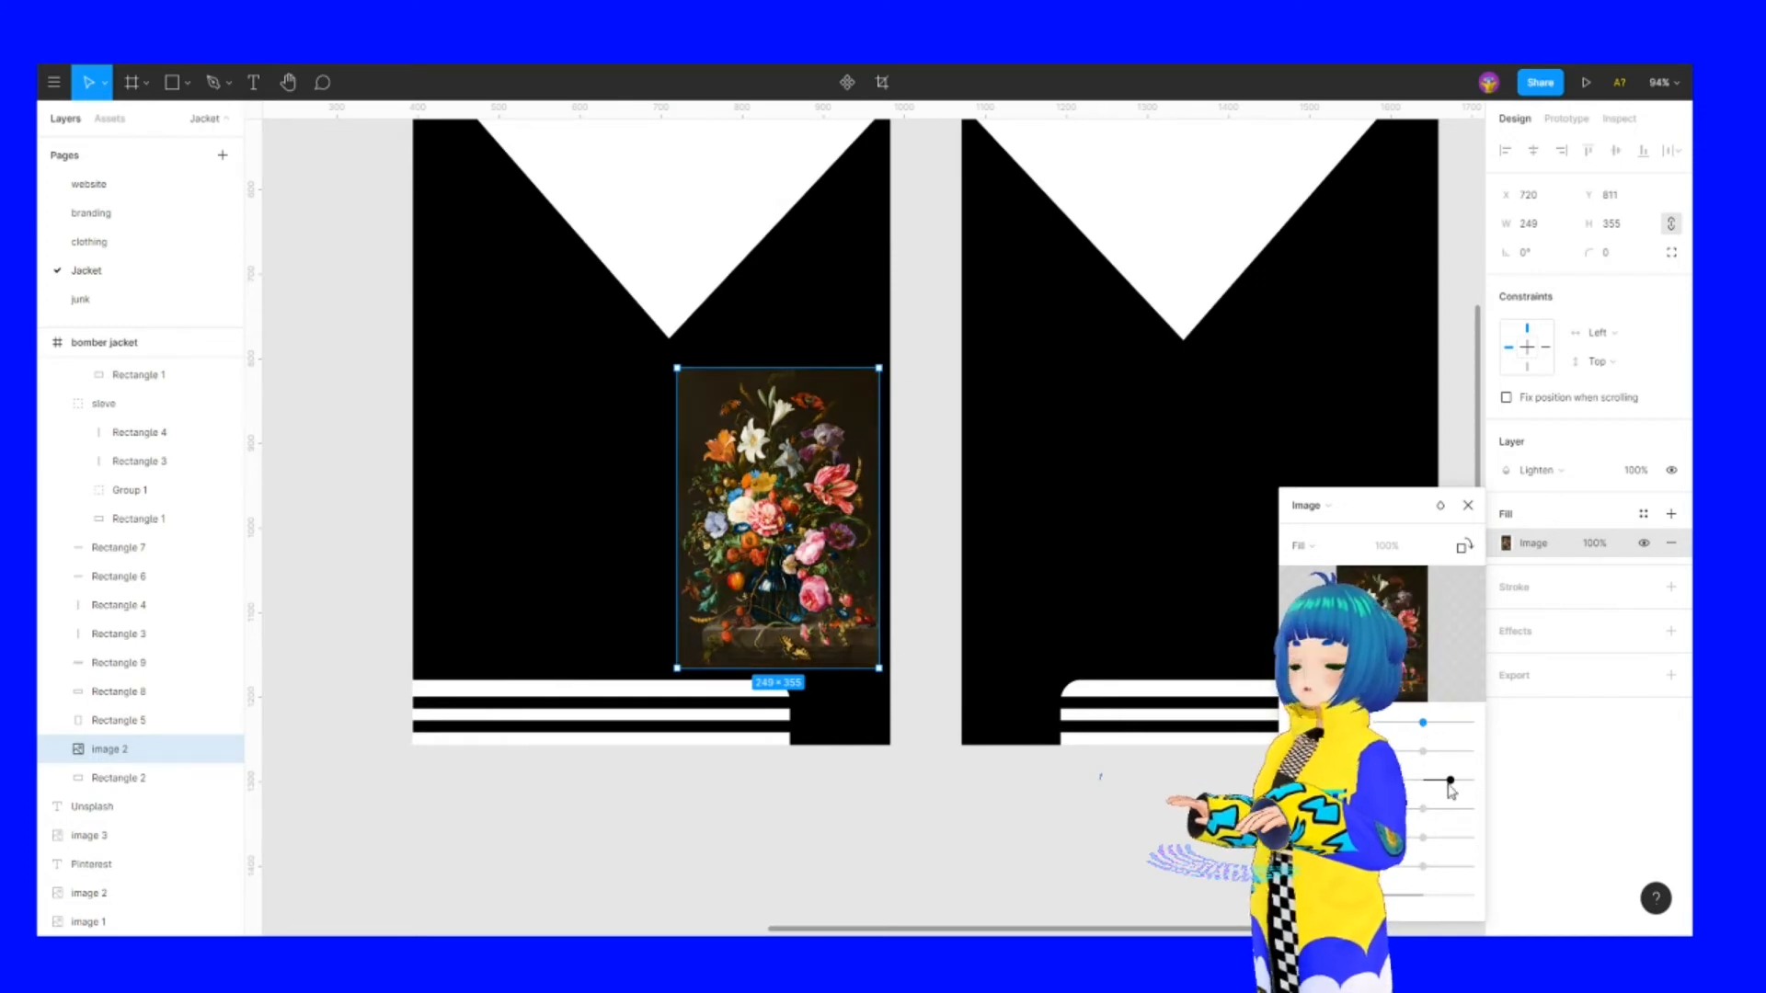
left_click_drag(1399, 506, 1357, 286)
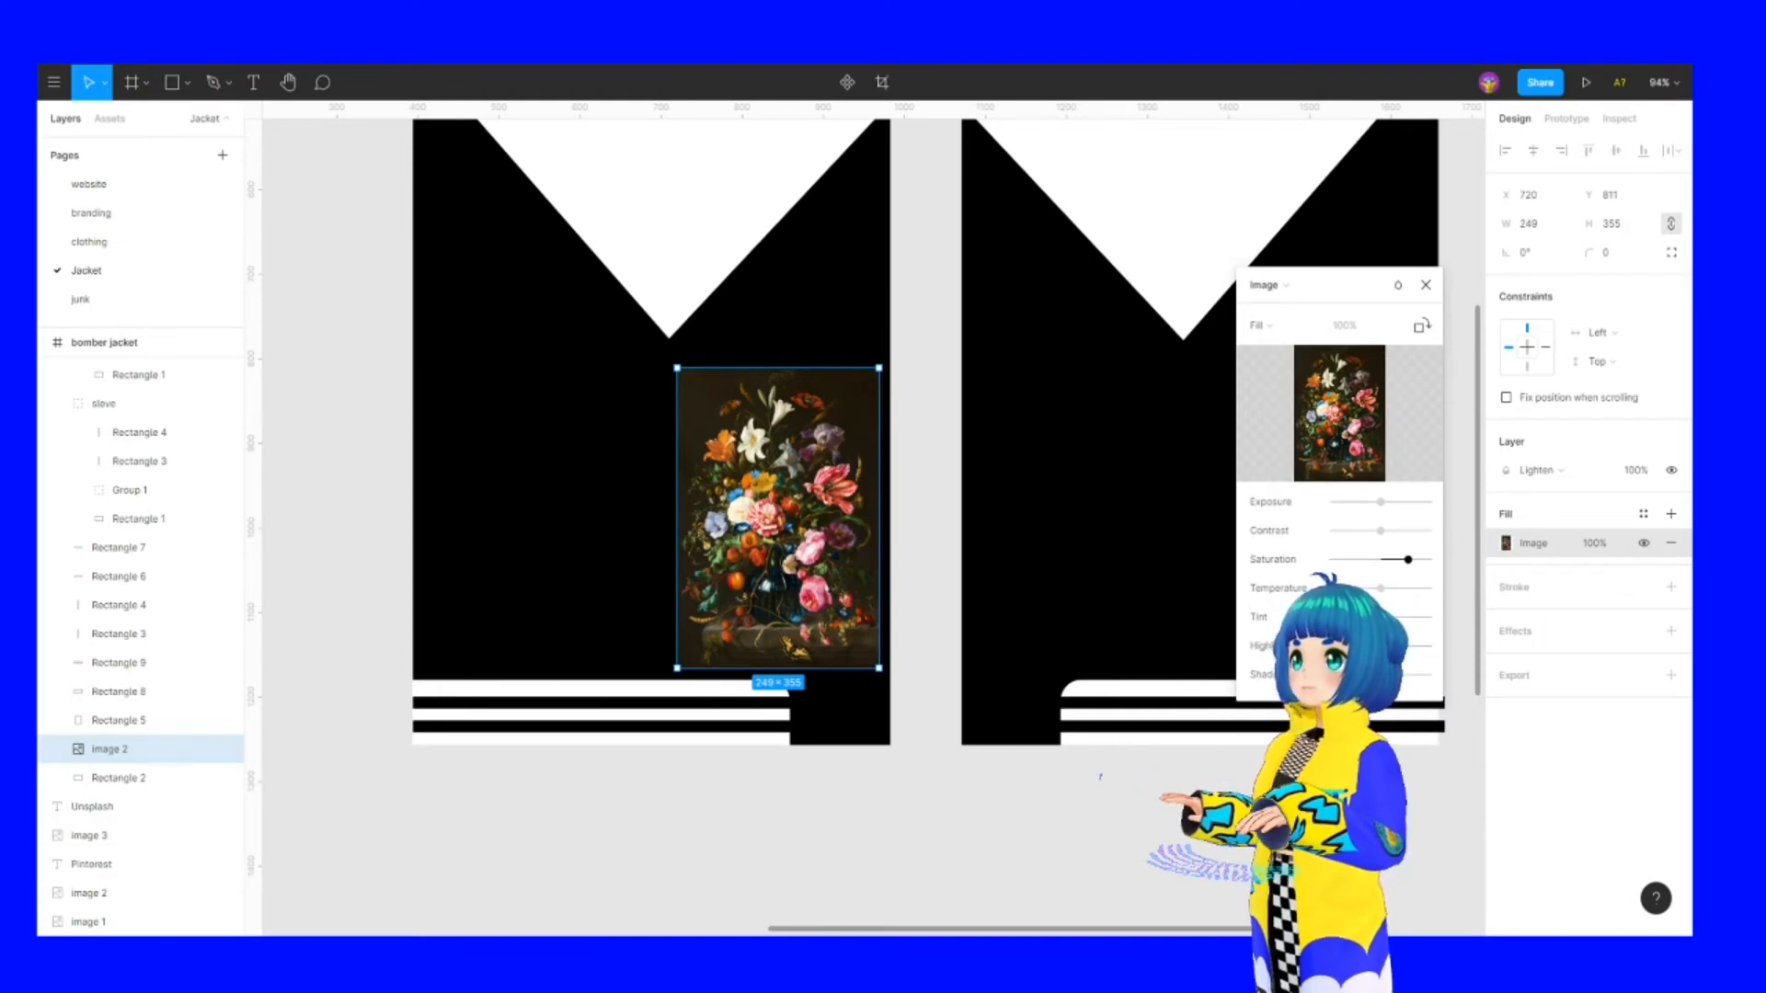
left_click_drag(1393, 593, 1406, 589)
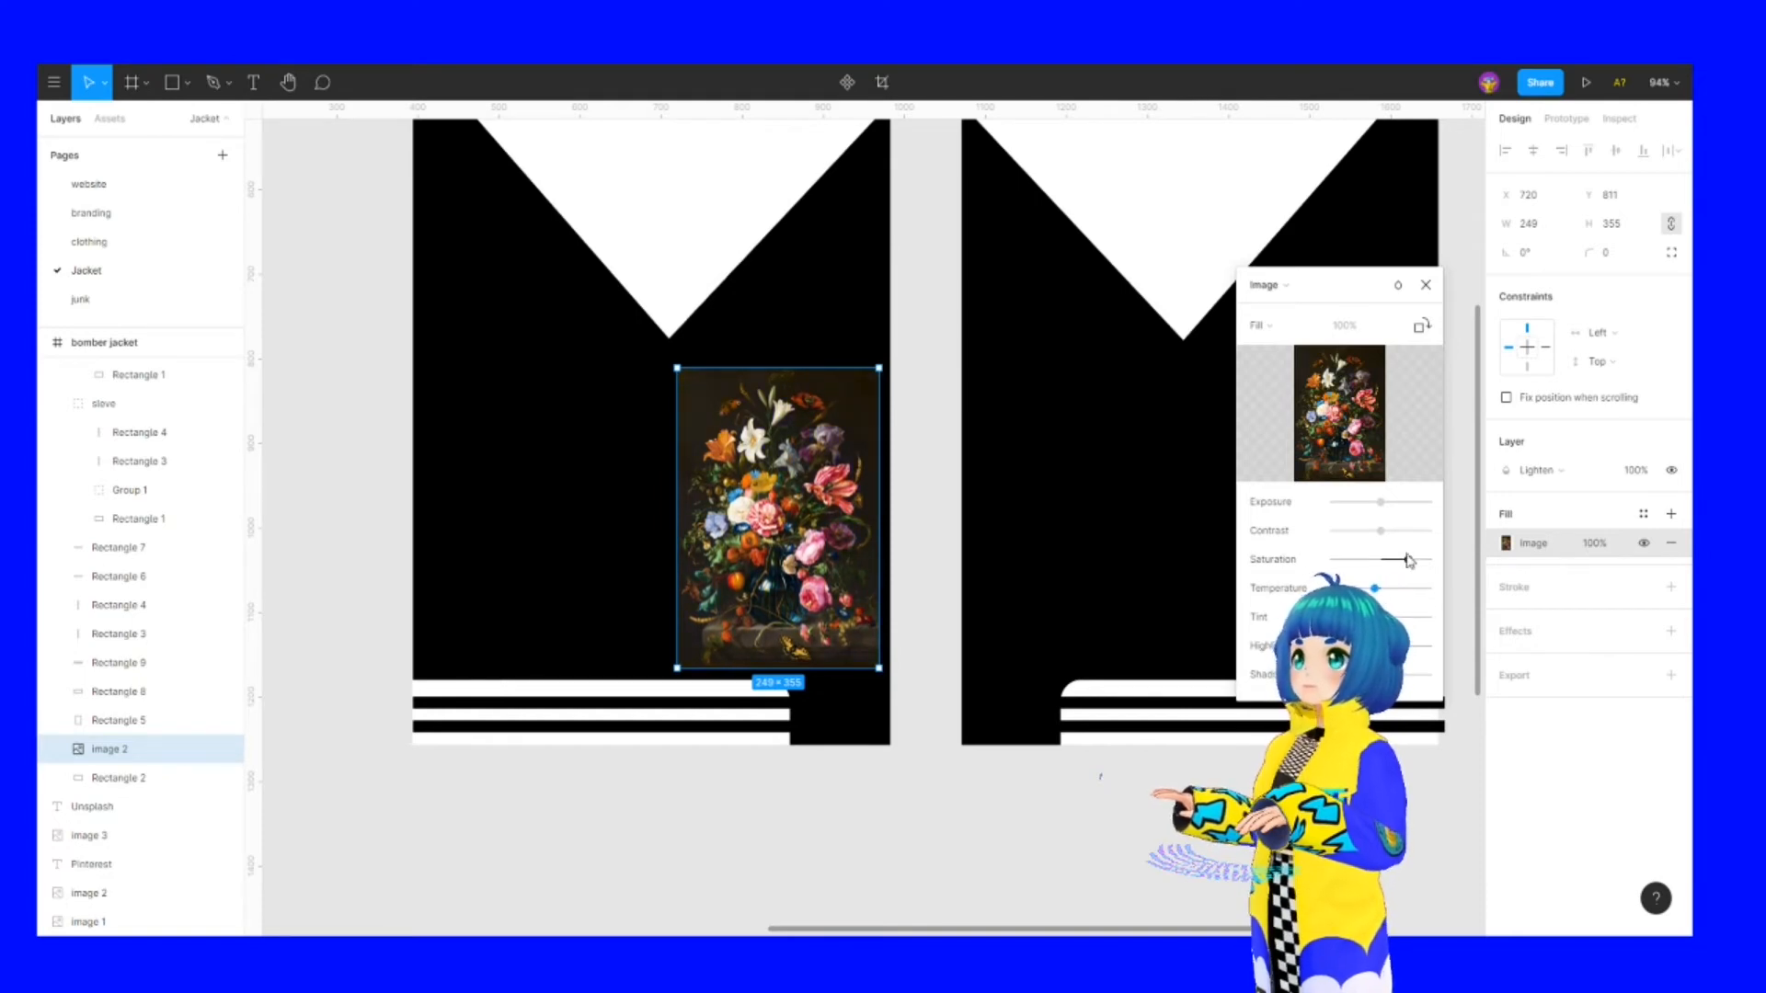
left_click_drag(1409, 534, 1464, 541)
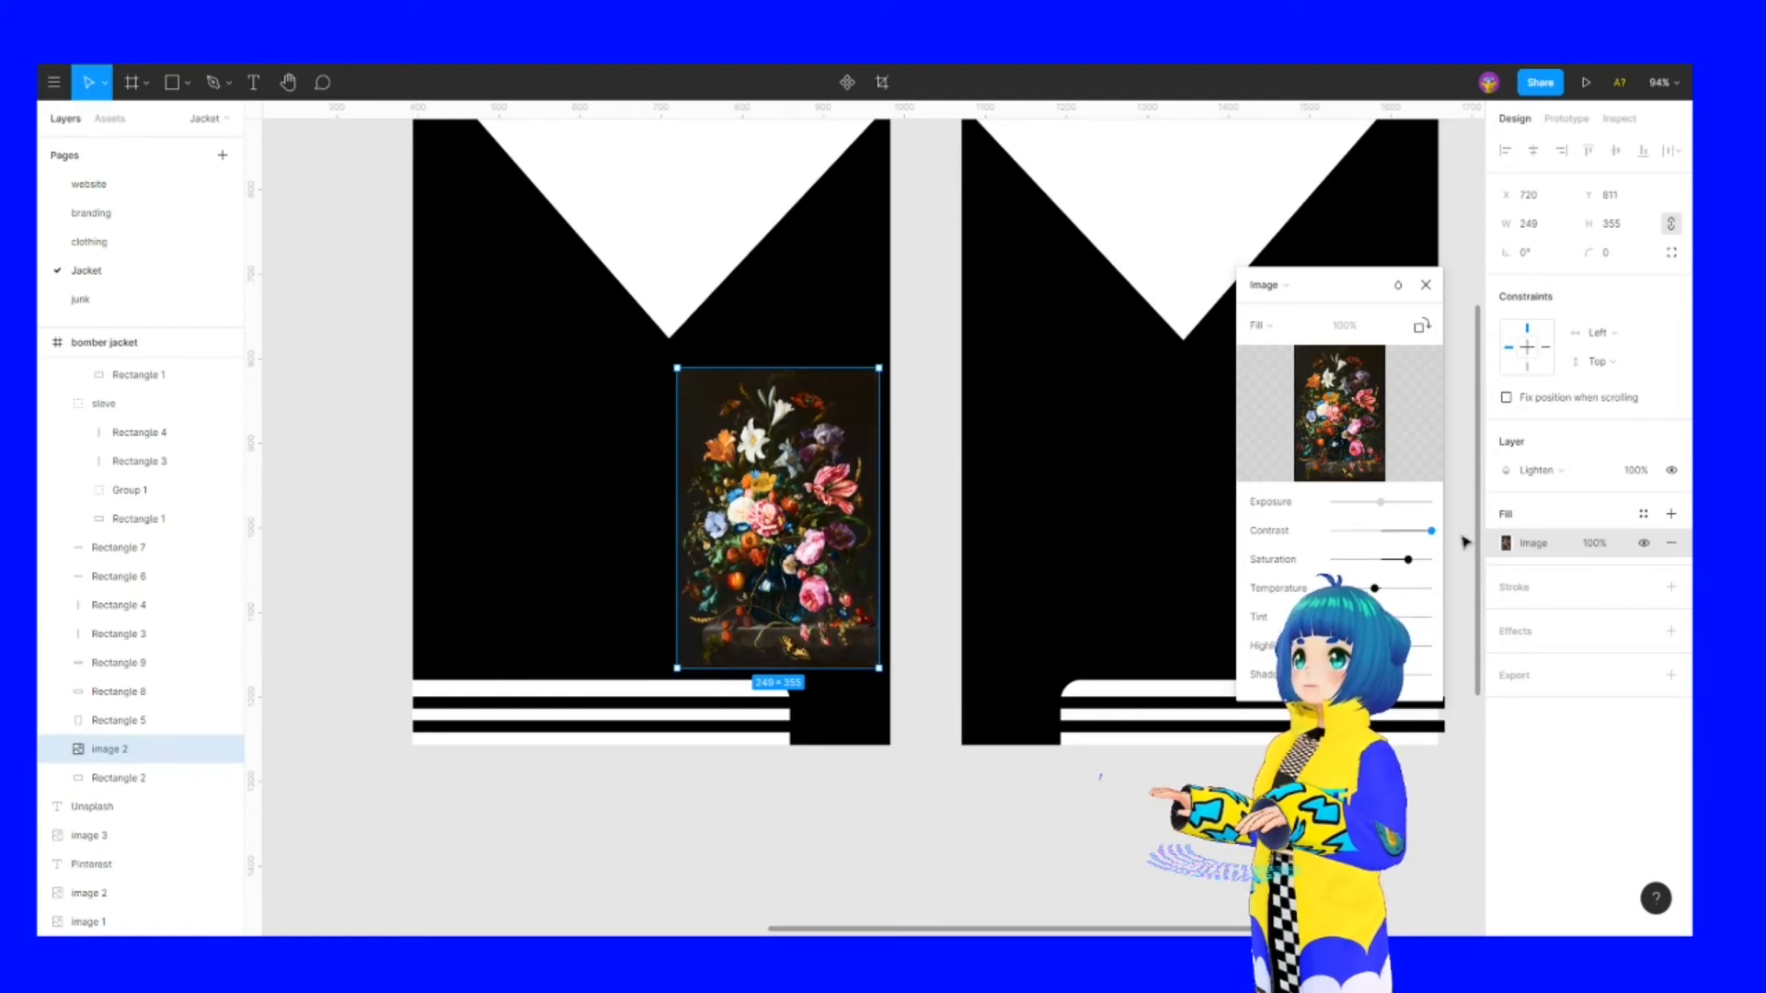
Darken the high-contrast painting by lowering its exposure moderately below neutral, and close its image settings
left_click(940, 589)
left_click(940, 588)
left_click(862, 402)
left_click(1505, 543)
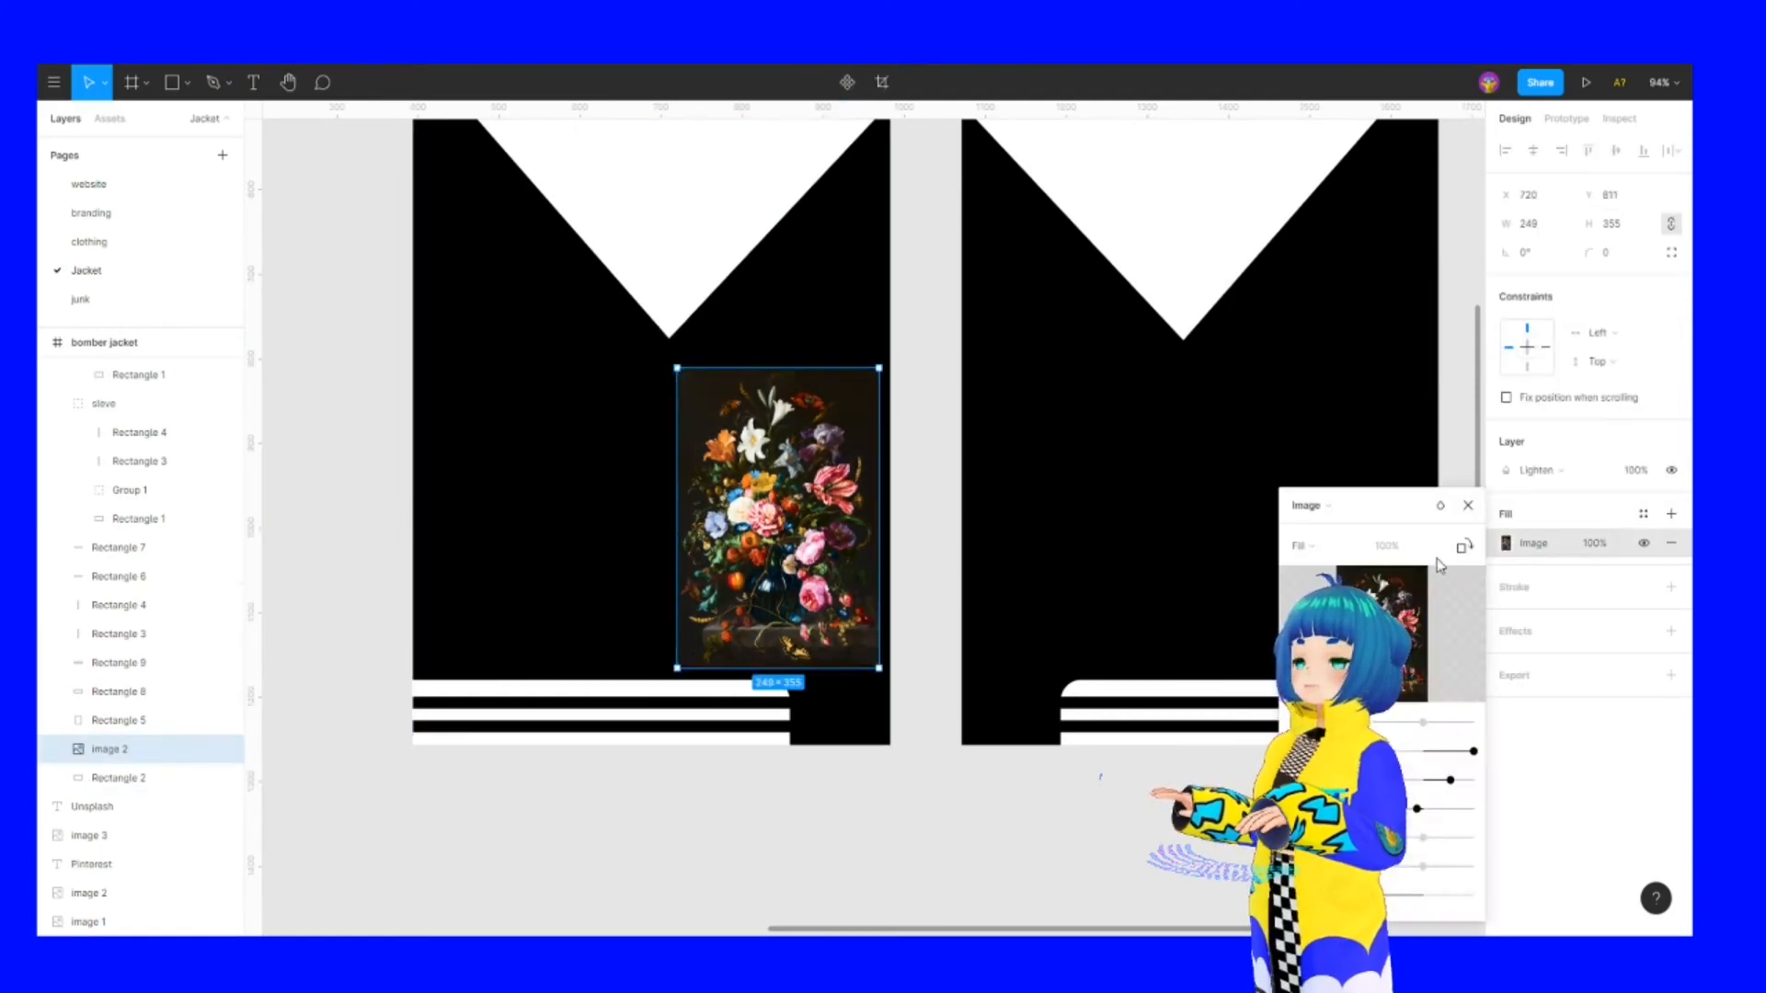
mouse_move(1422, 727)
left_mouse_down()
mouse_move(1445, 727)
mouse_move(1405, 731)
left_mouse_up()
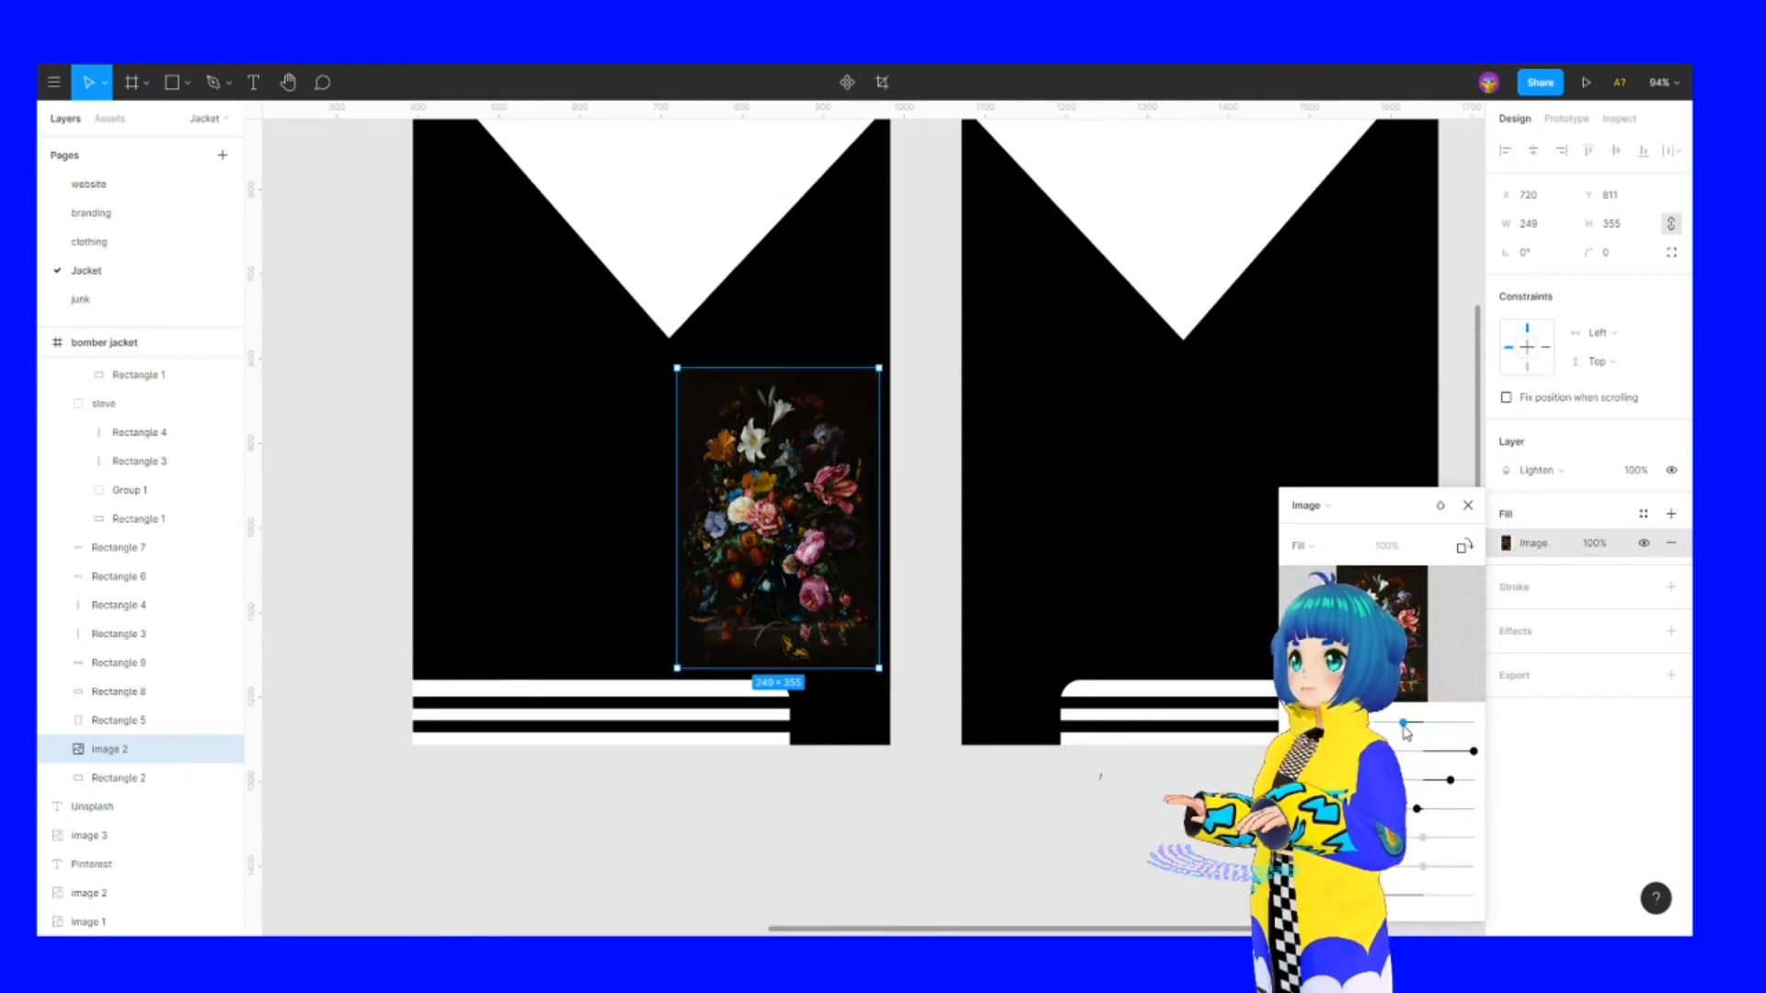
left_click(920, 532)
left_click(921, 532)
Sample a near-black colour from the floral painting's background for the left panel's fill and check the blend
left_click(833, 304)
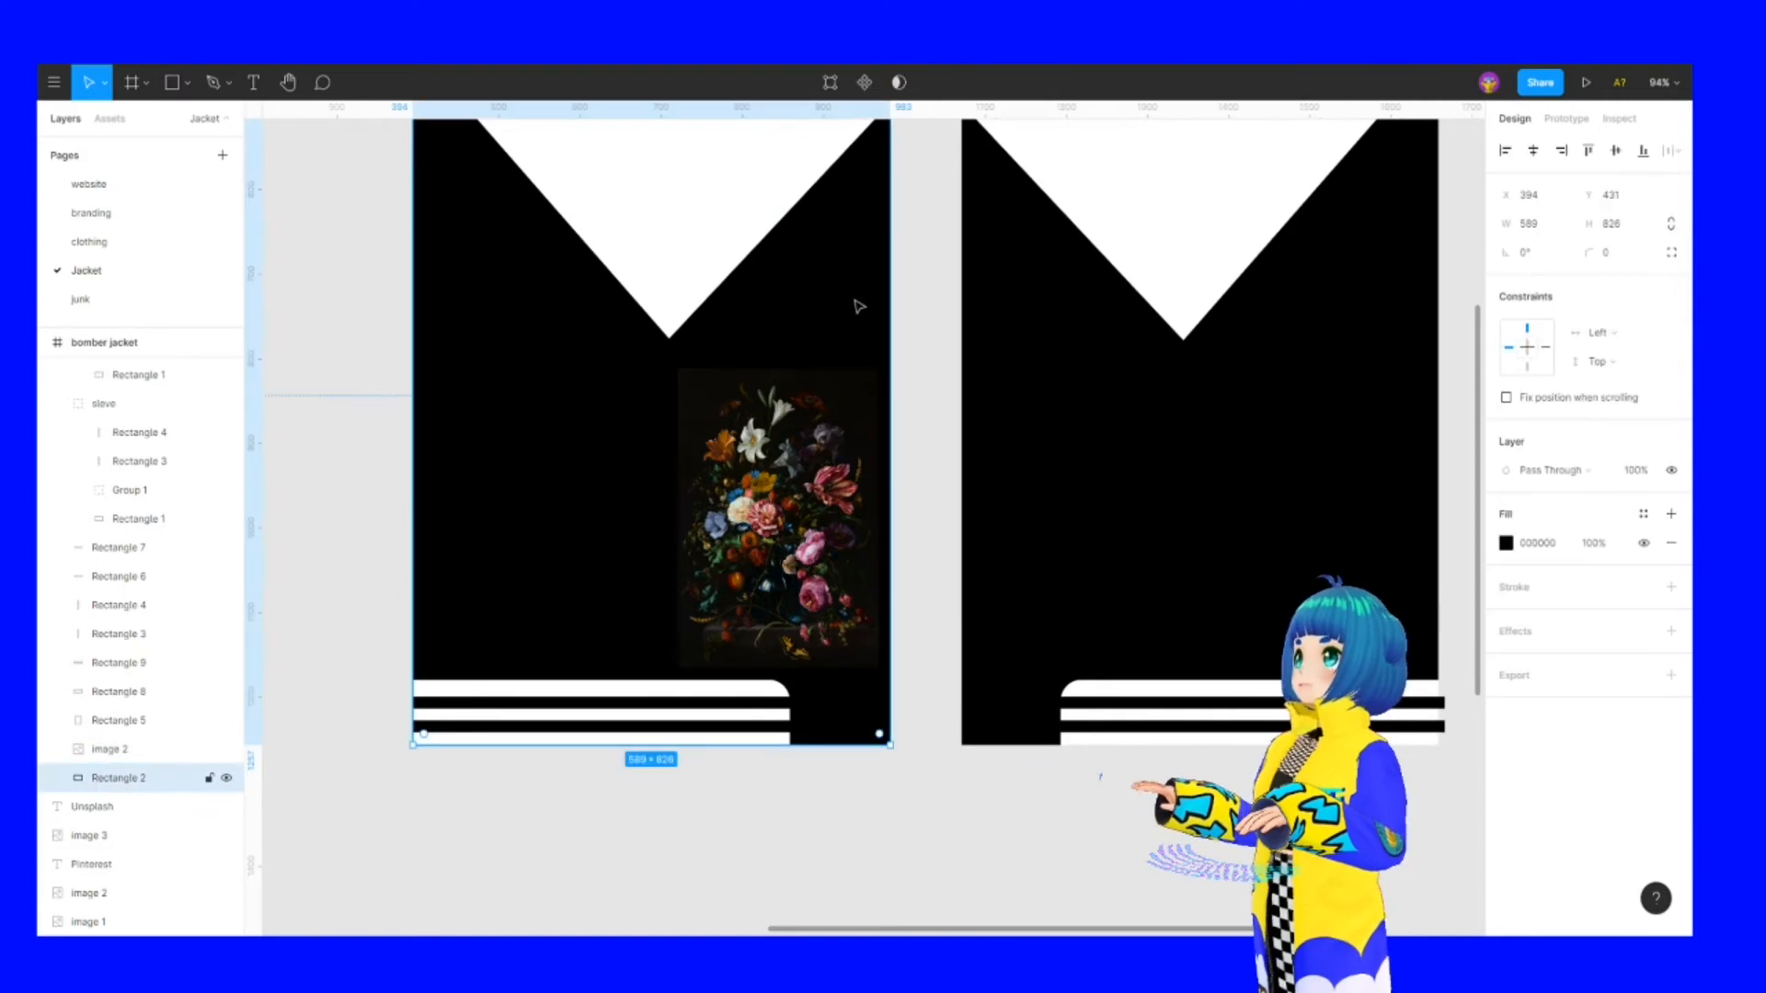
left_click(1506, 543)
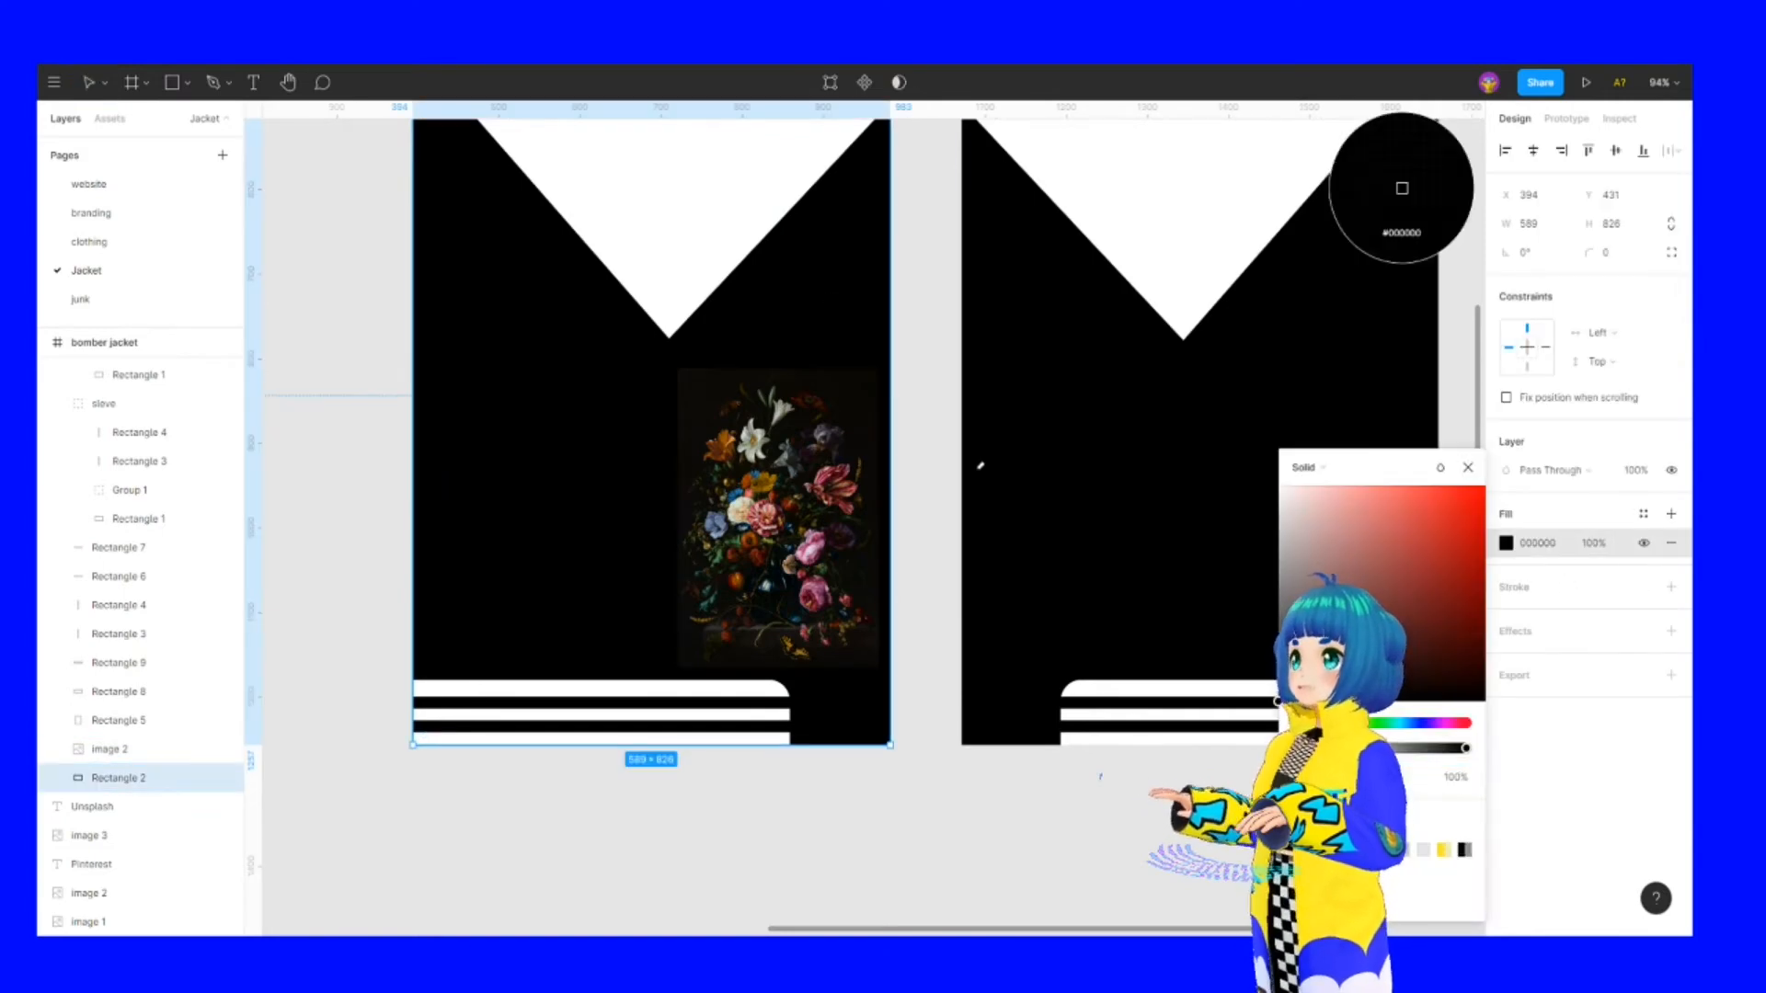
left_click(940, 449)
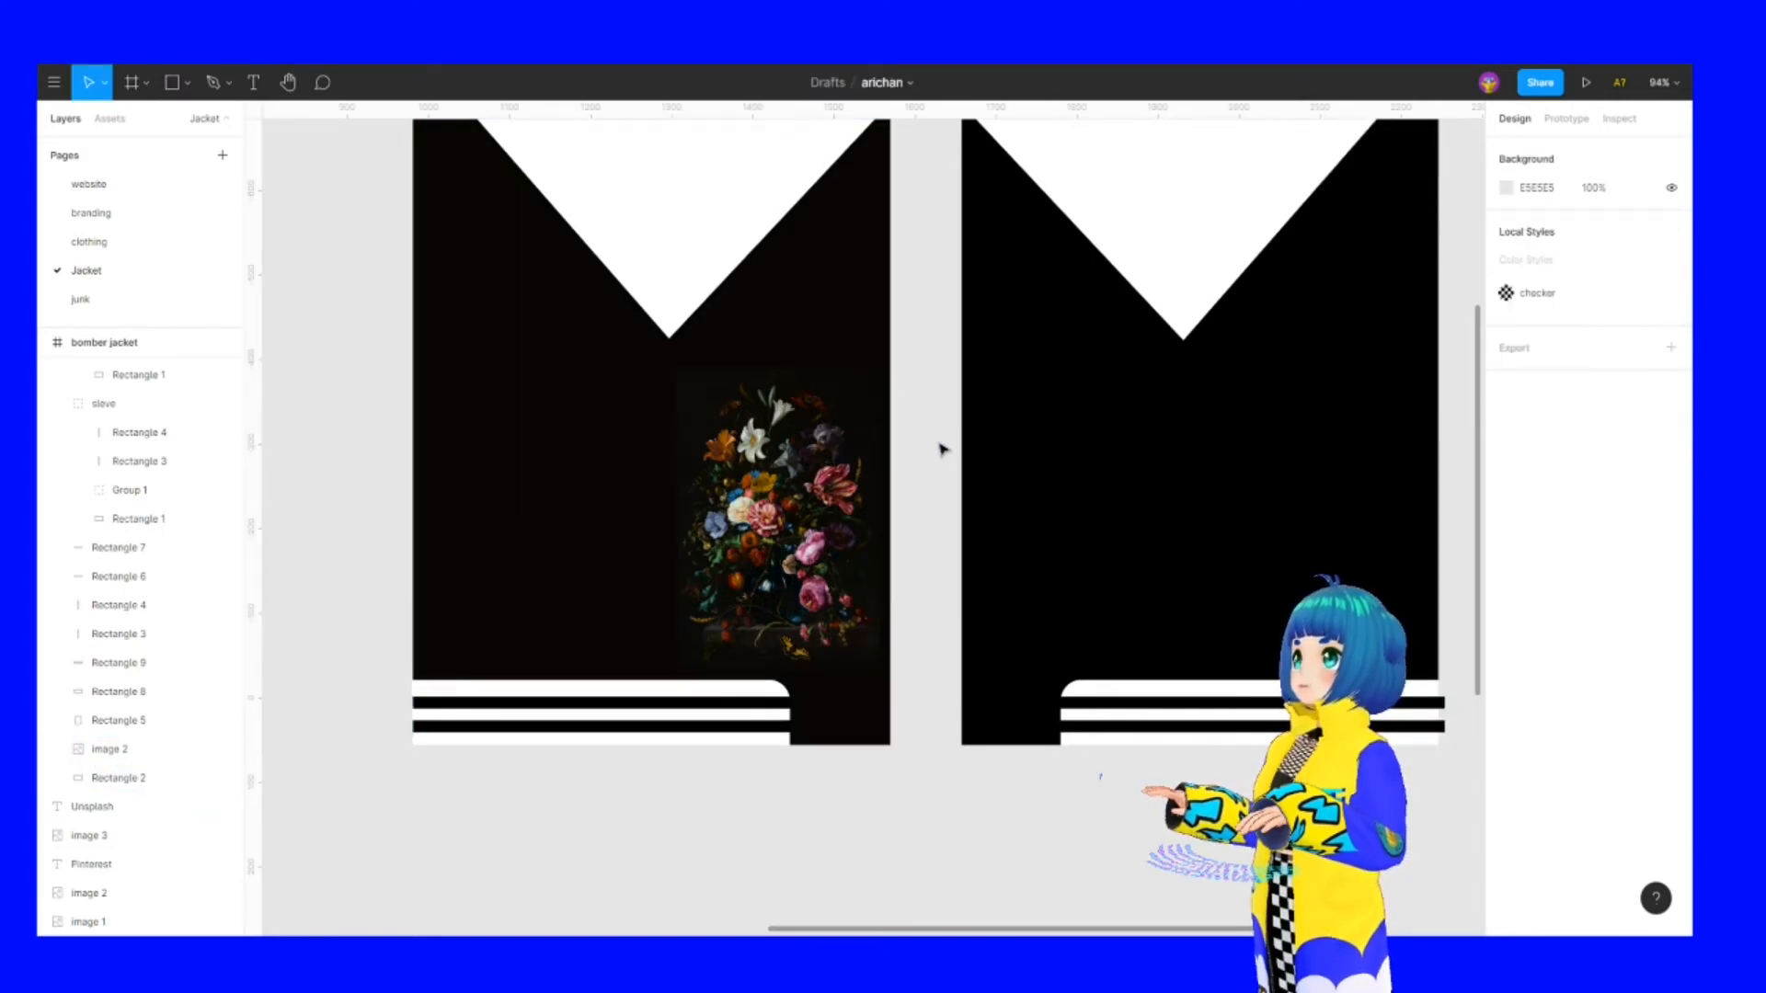
left_click(806, 472)
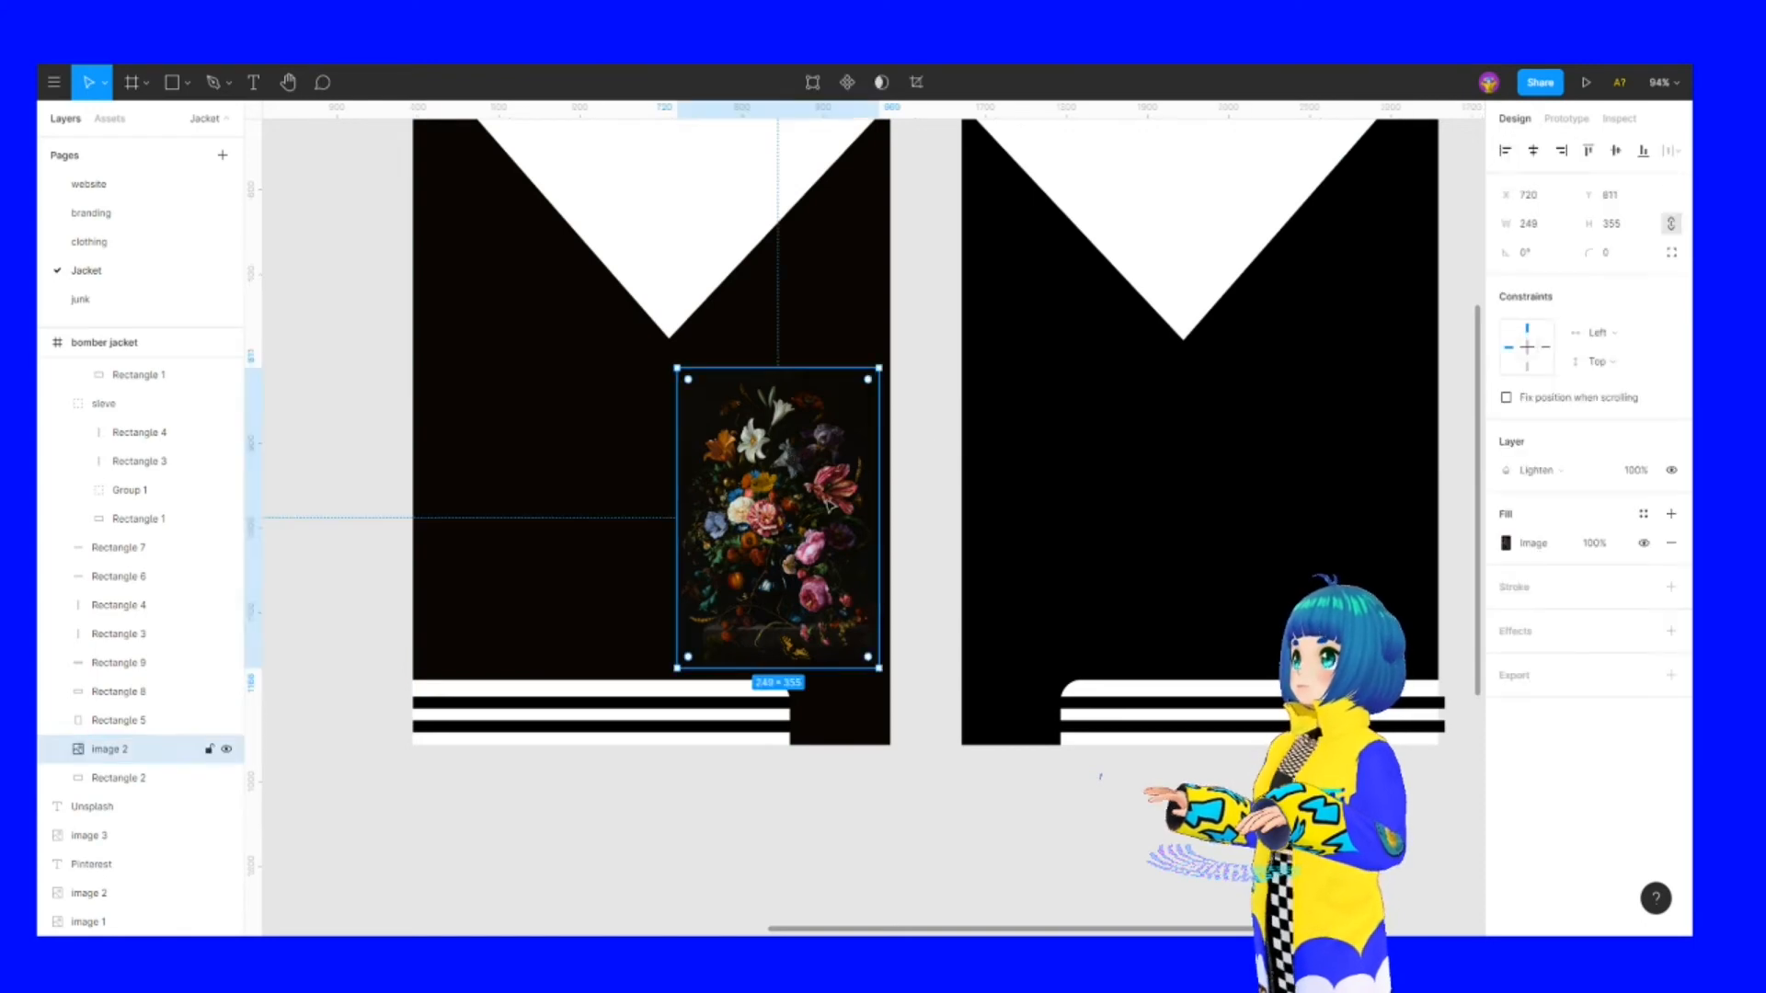
left_click(917, 524)
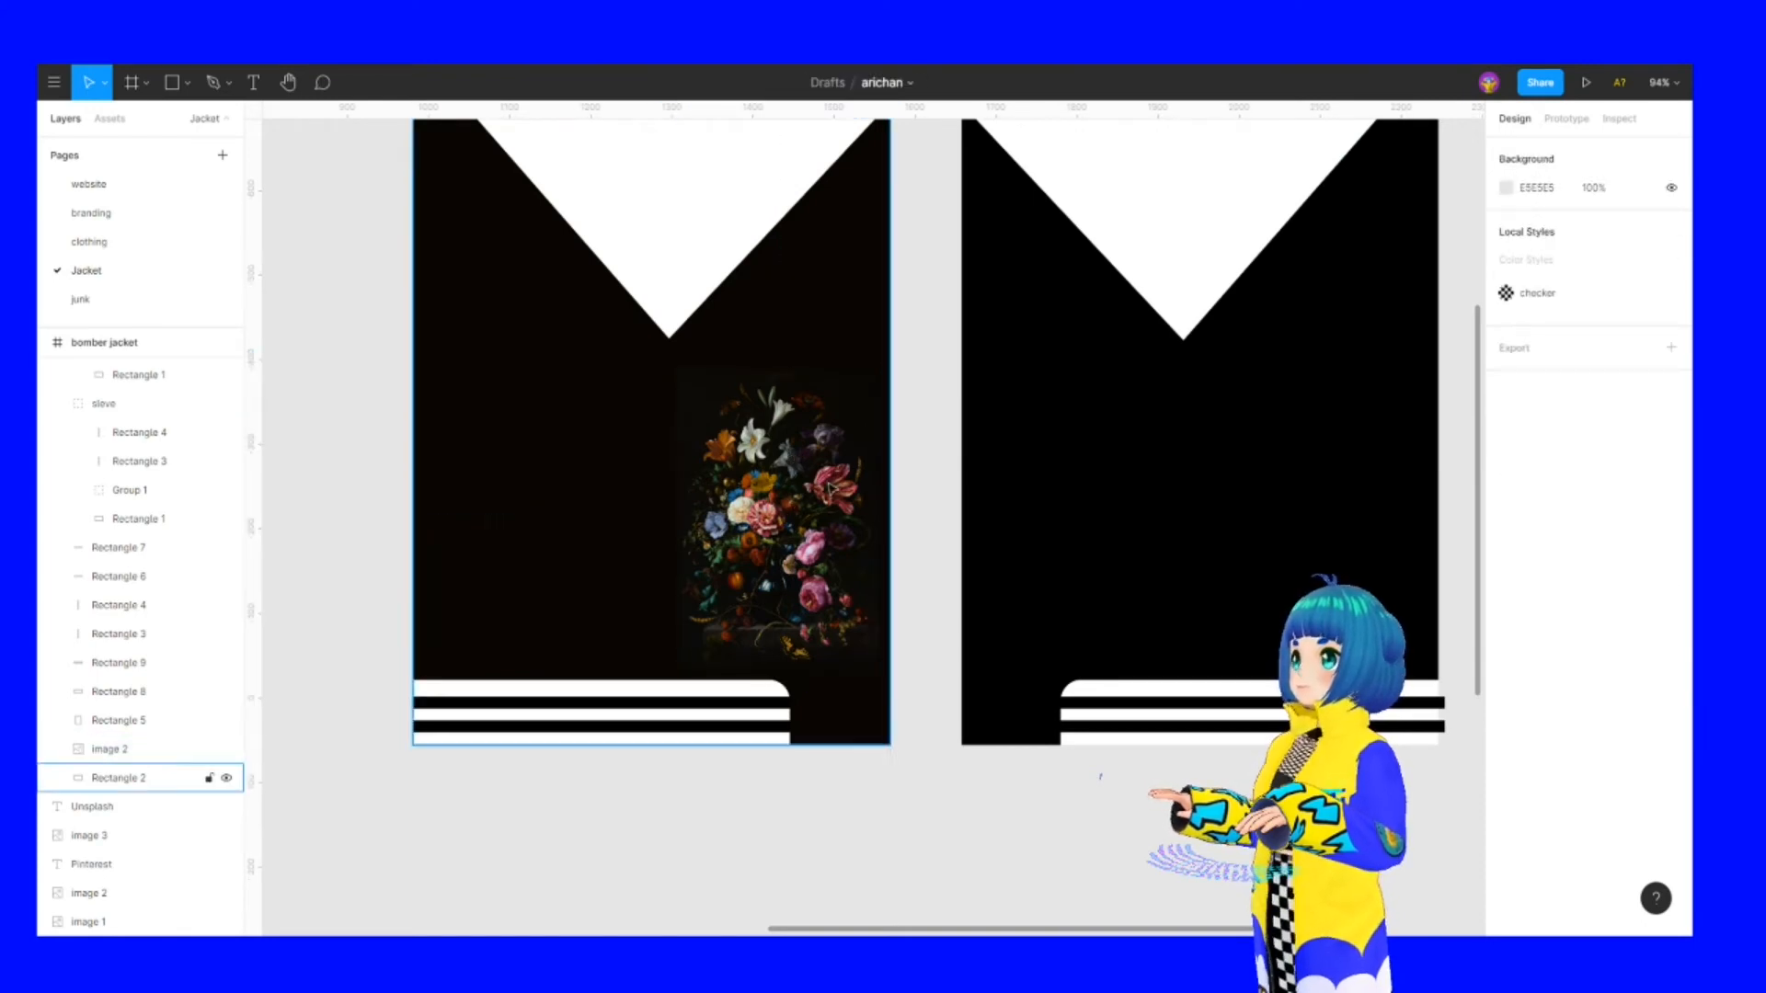
left_click(716, 439)
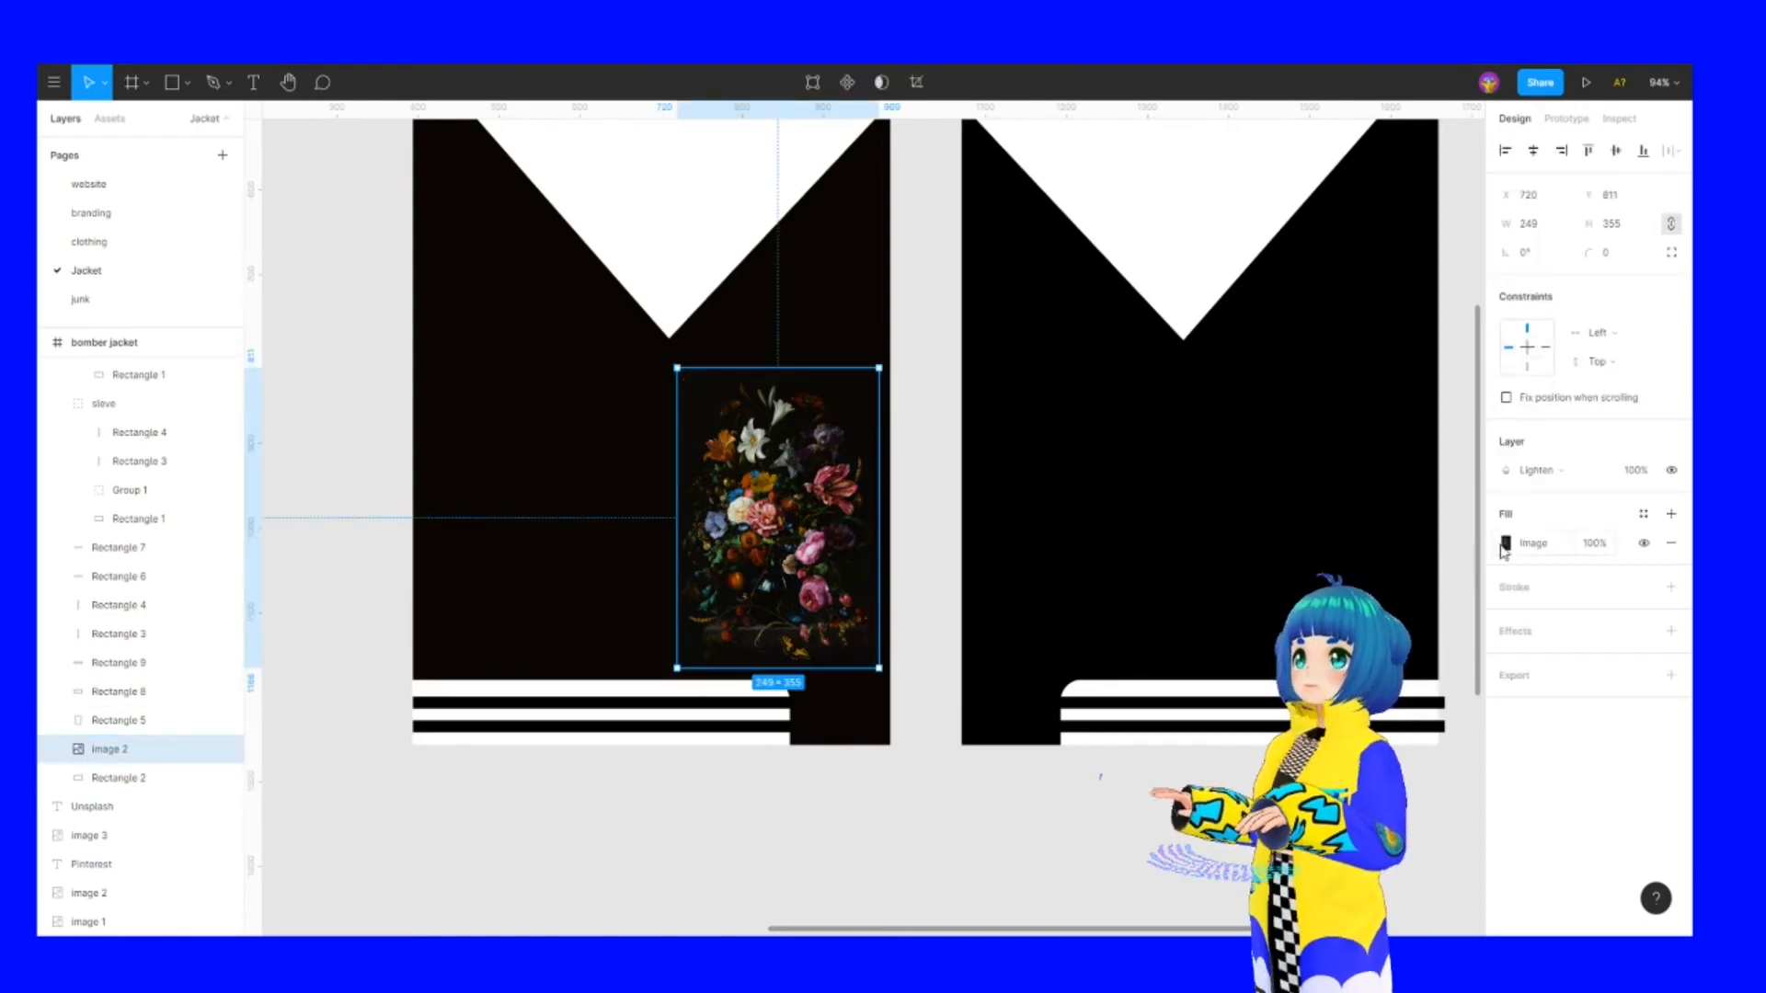
Resample the left panel's fill colour from the upper background area of the floral painting
left_click(853, 312)
left_click(1506, 542)
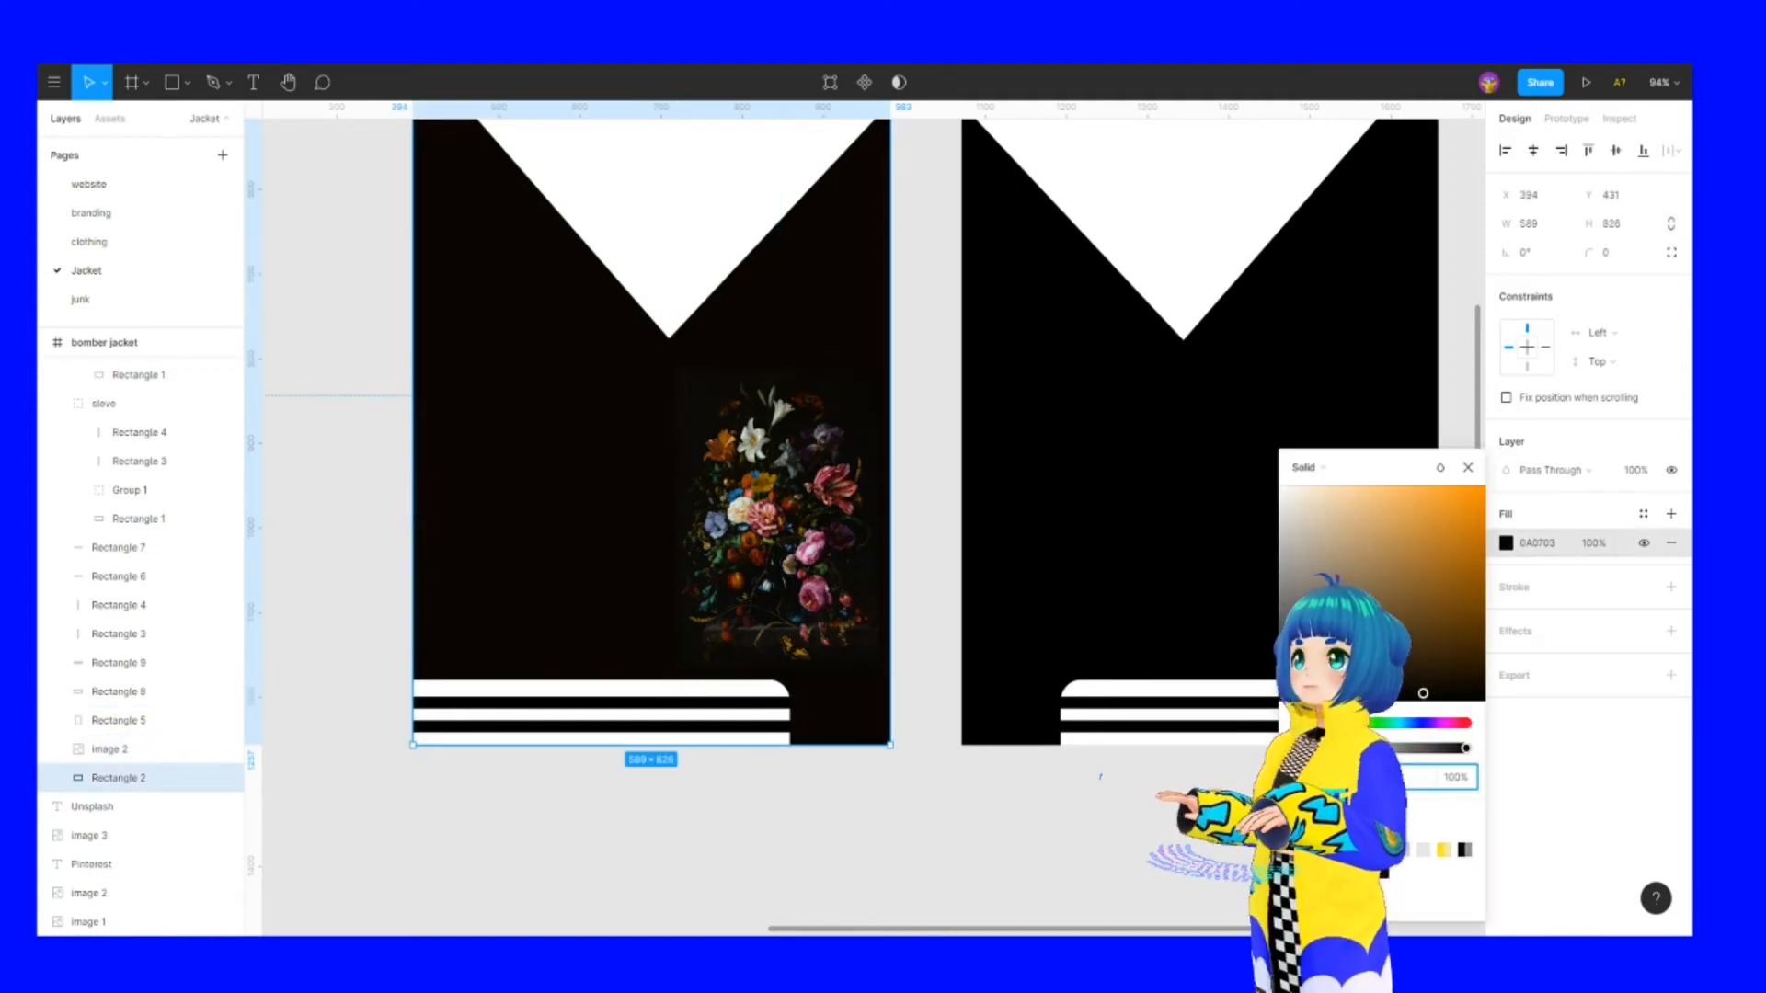
key("i")
key("Escape")
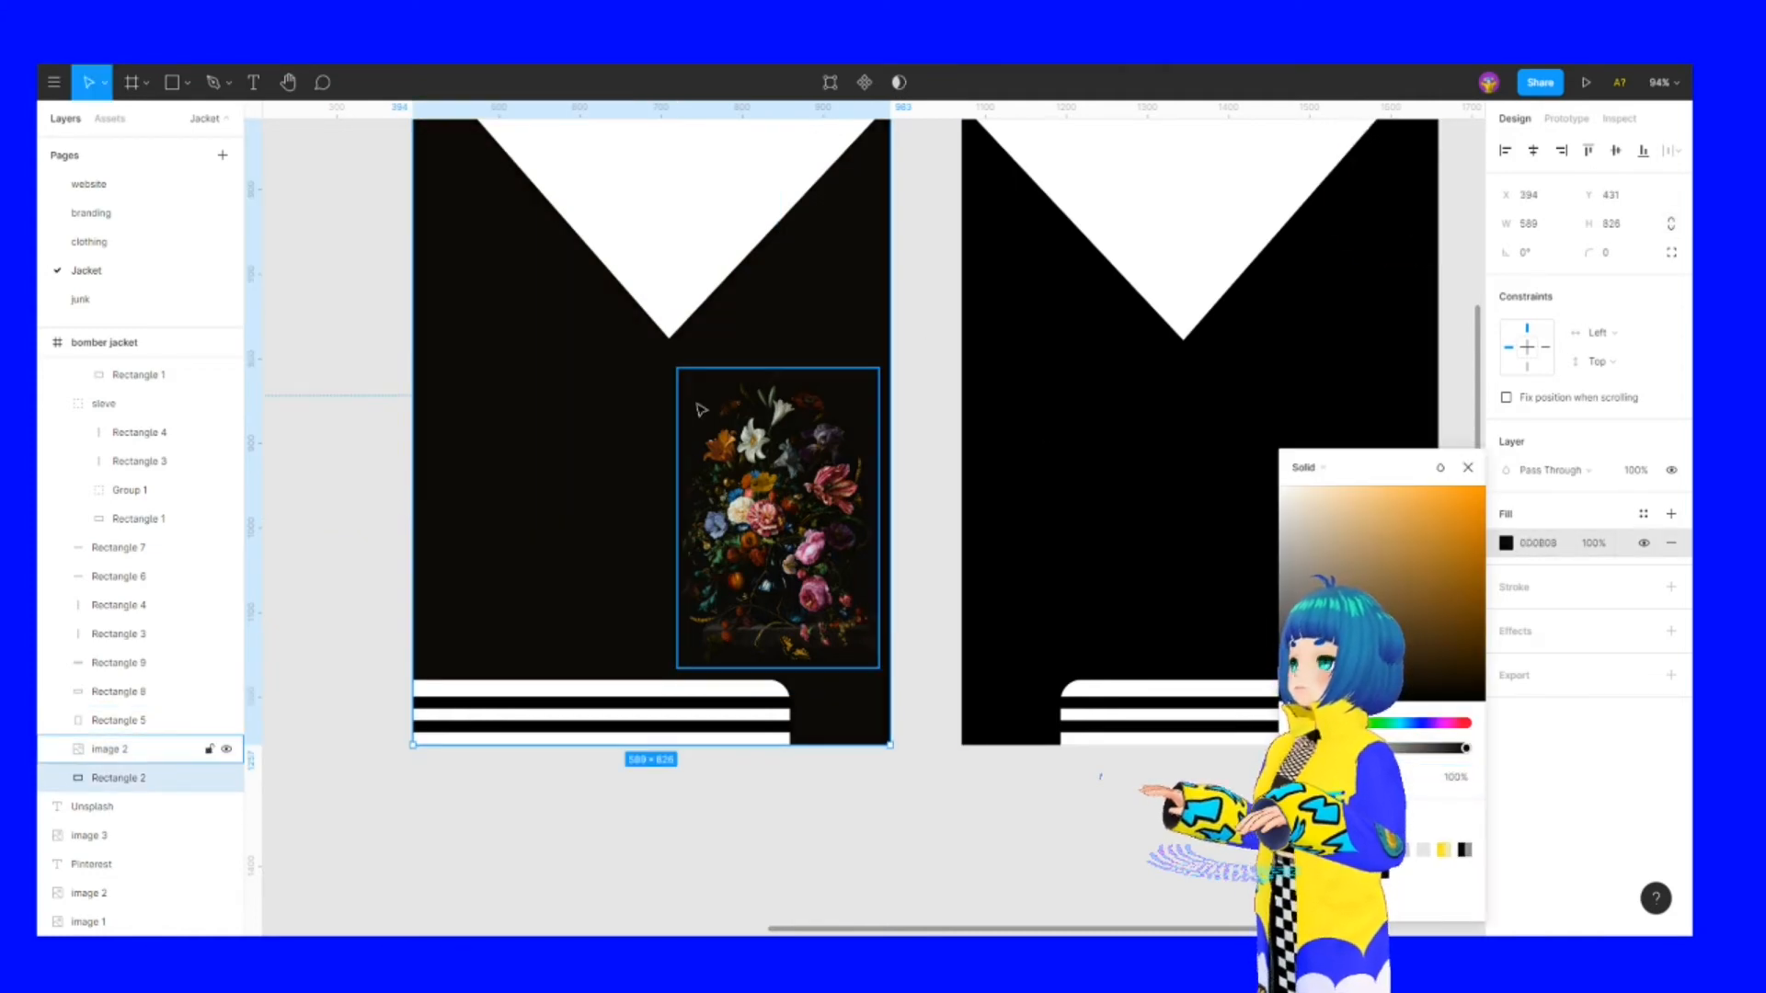
left_click(918, 363)
Move the floral painting up beneath the white V of the left panel and enlarge it to about 260 × 370
left_click(813, 504)
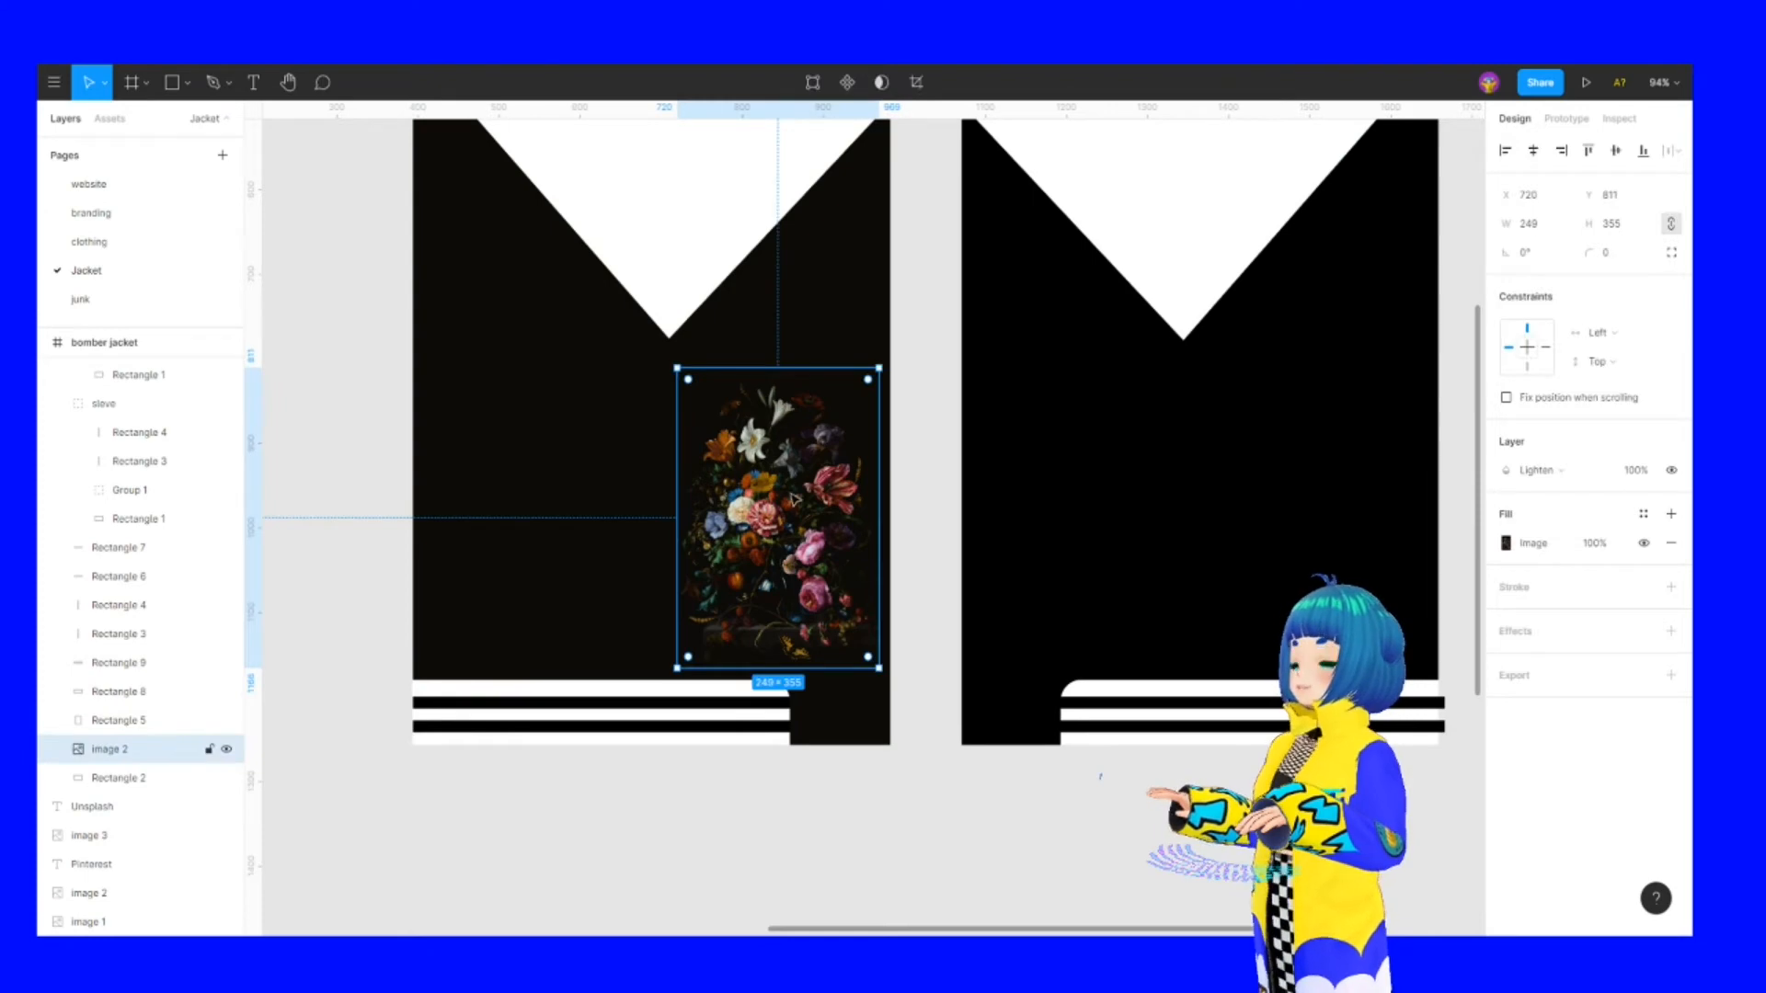
left_click_drag(792, 500, 792, 268)
left_click_drag(671, 438, 650, 476)
left_click_drag(797, 473, 839, 449)
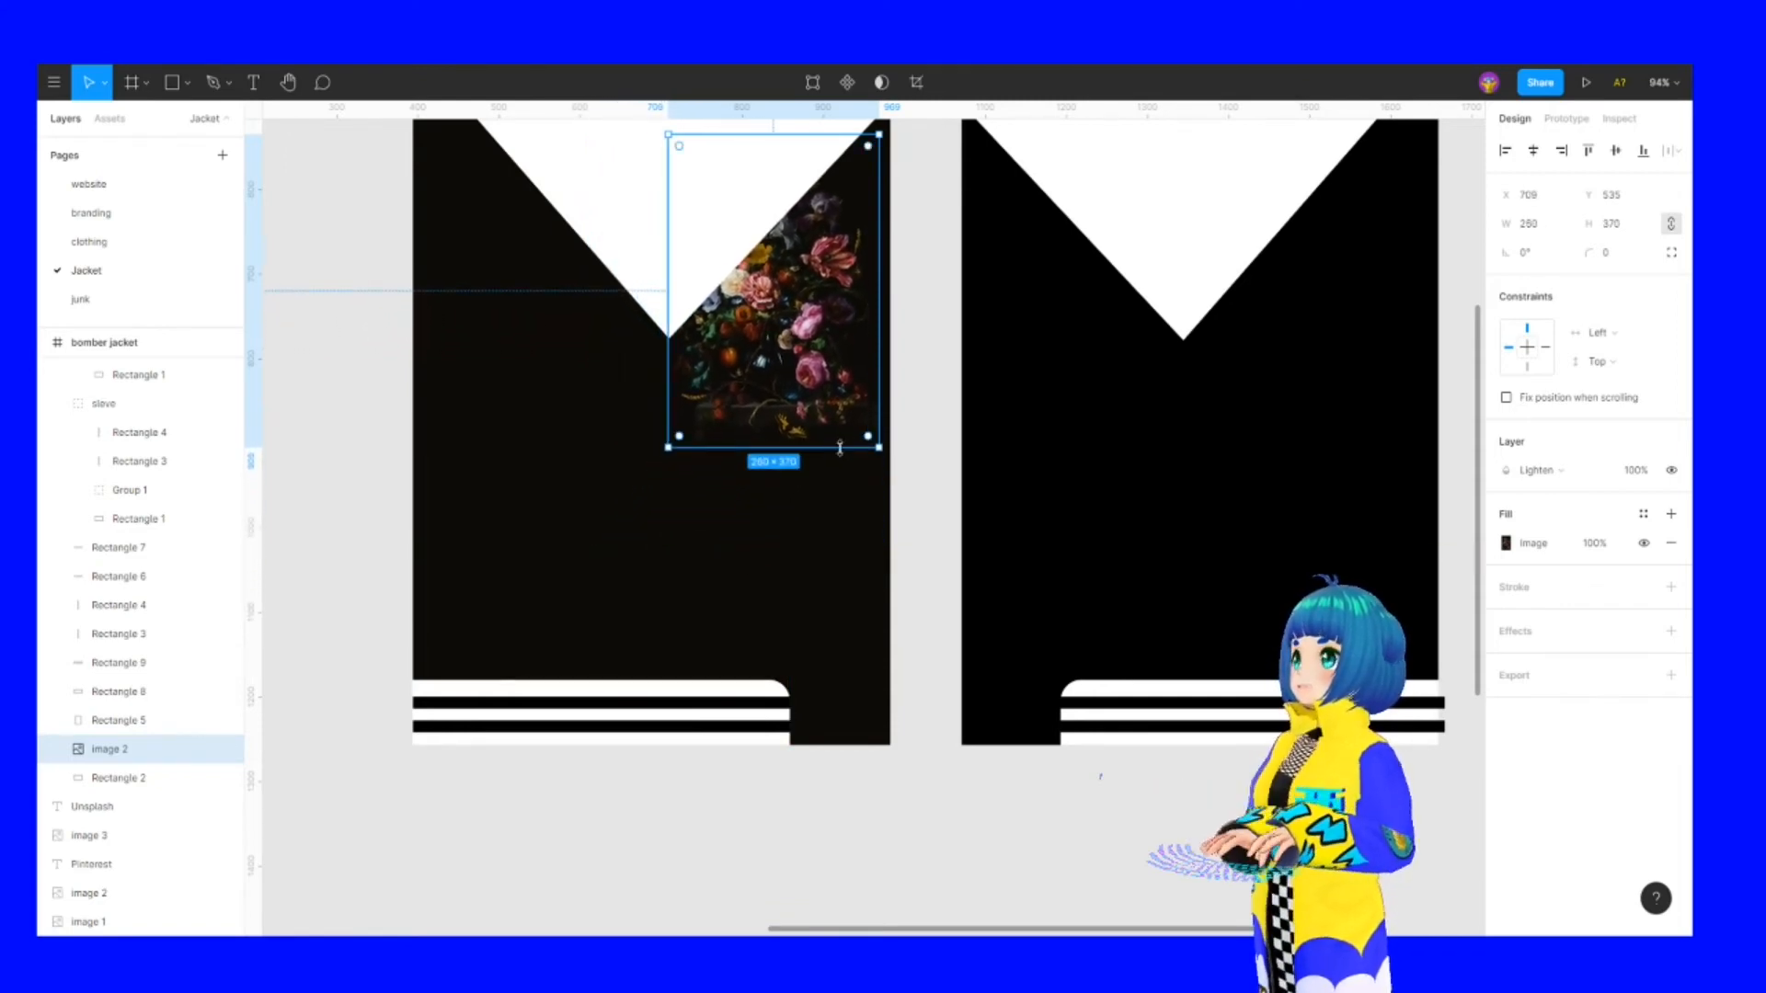
Duplicate the floral painting, place the copy lower on the left panel and flip it vertically
key("ctrl+v")
left_click_drag(814, 175, 814, 530)
right_click(793, 581)
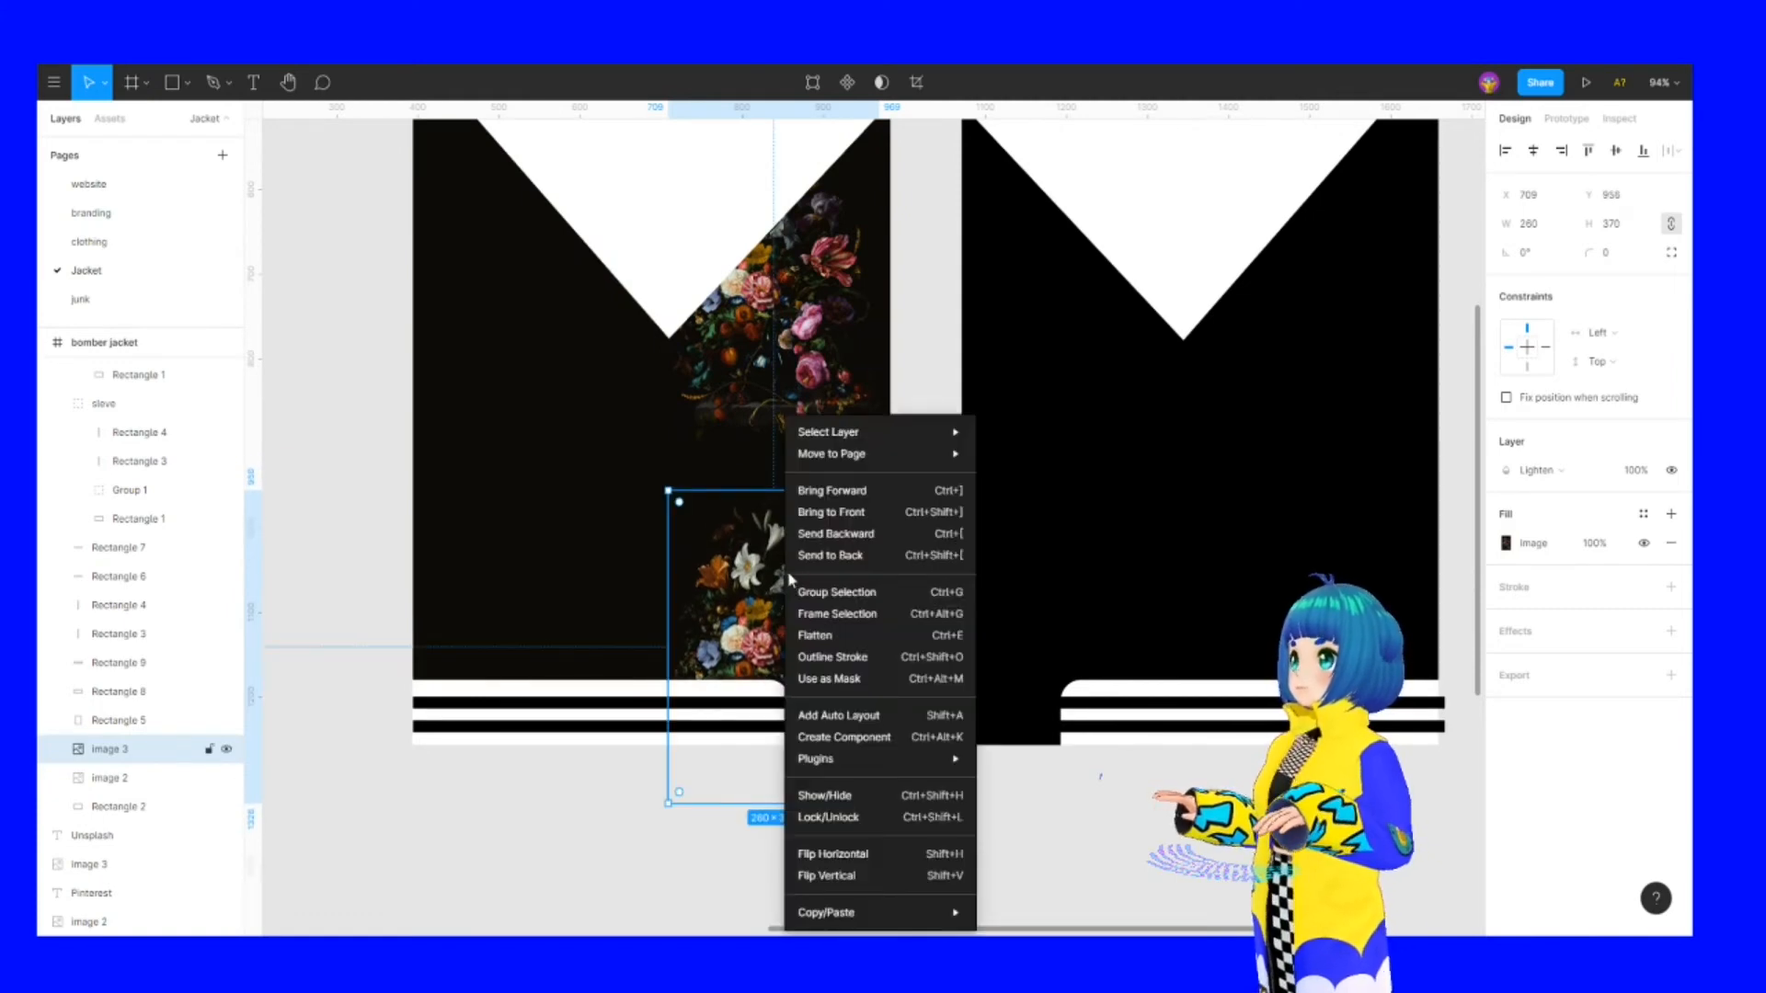
right_click(764, 544)
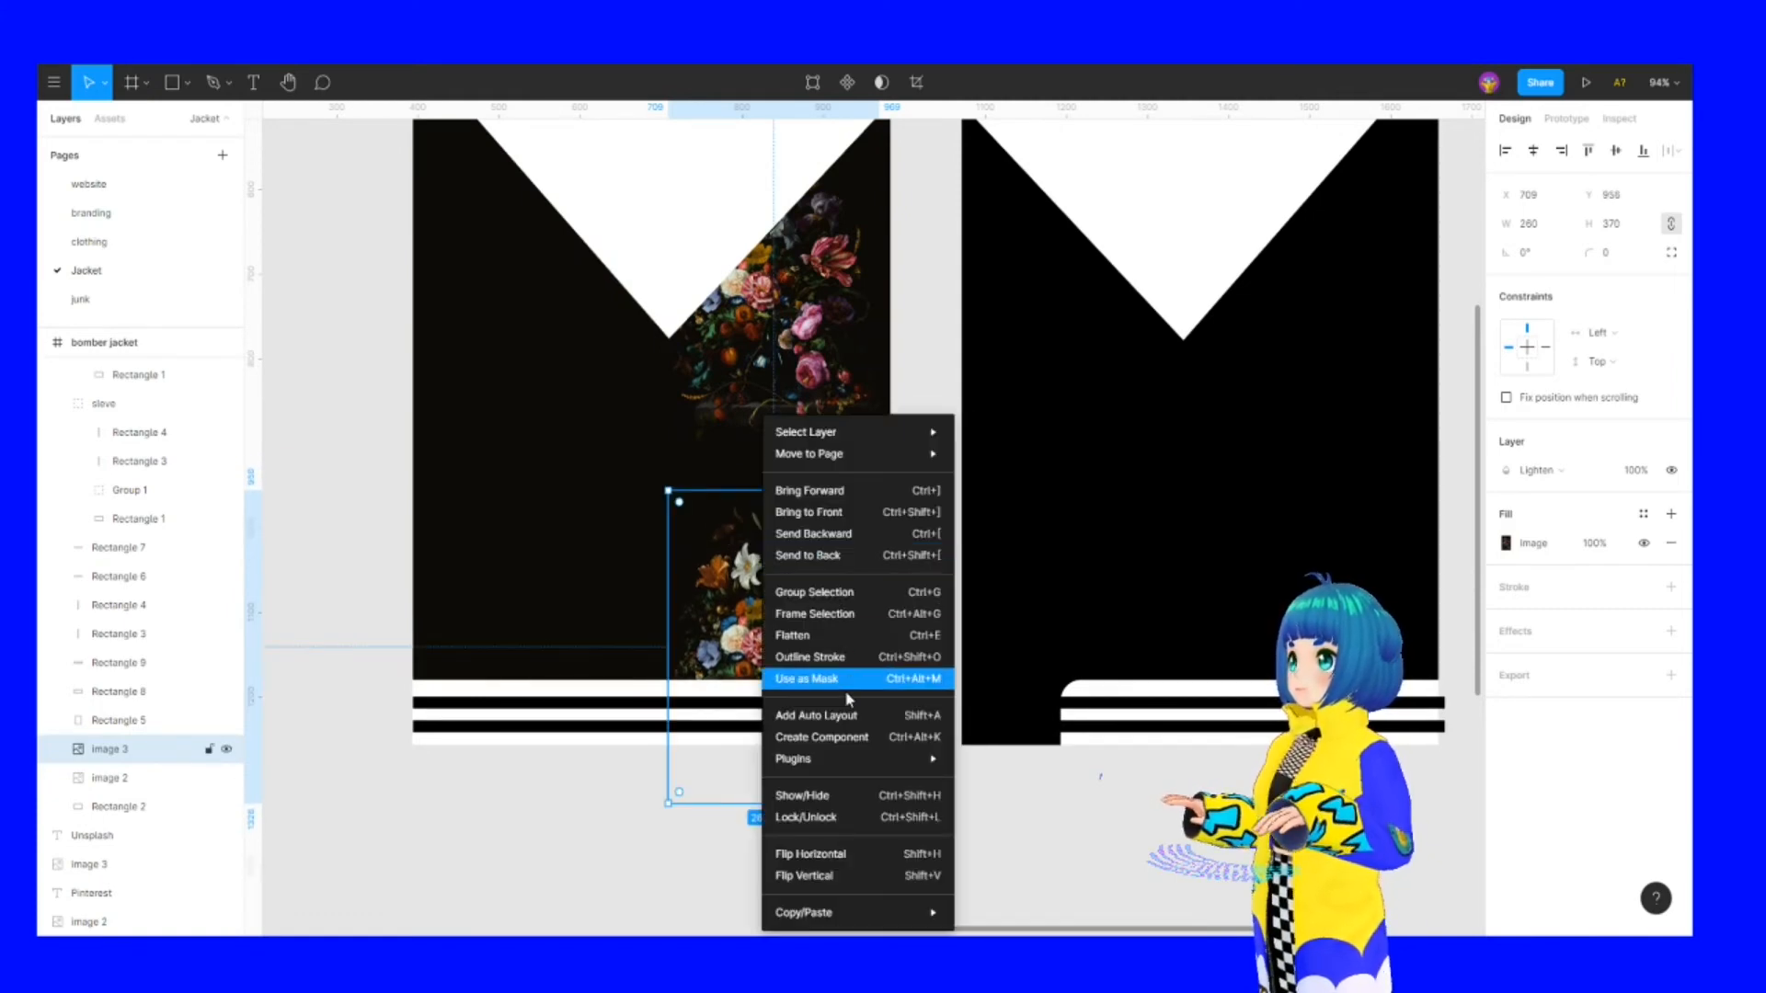
left_click(843, 874)
Move the flipped painting to the lower inner corner of the right panel, layered above the panel's rectangle
left_click_drag(821, 631, 1074, 531)
left_click(1051, 565)
key("ctrl+v")
Match the right panel's fill to the flipped painting's dark background by sampling its colour
left_click(1030, 320)
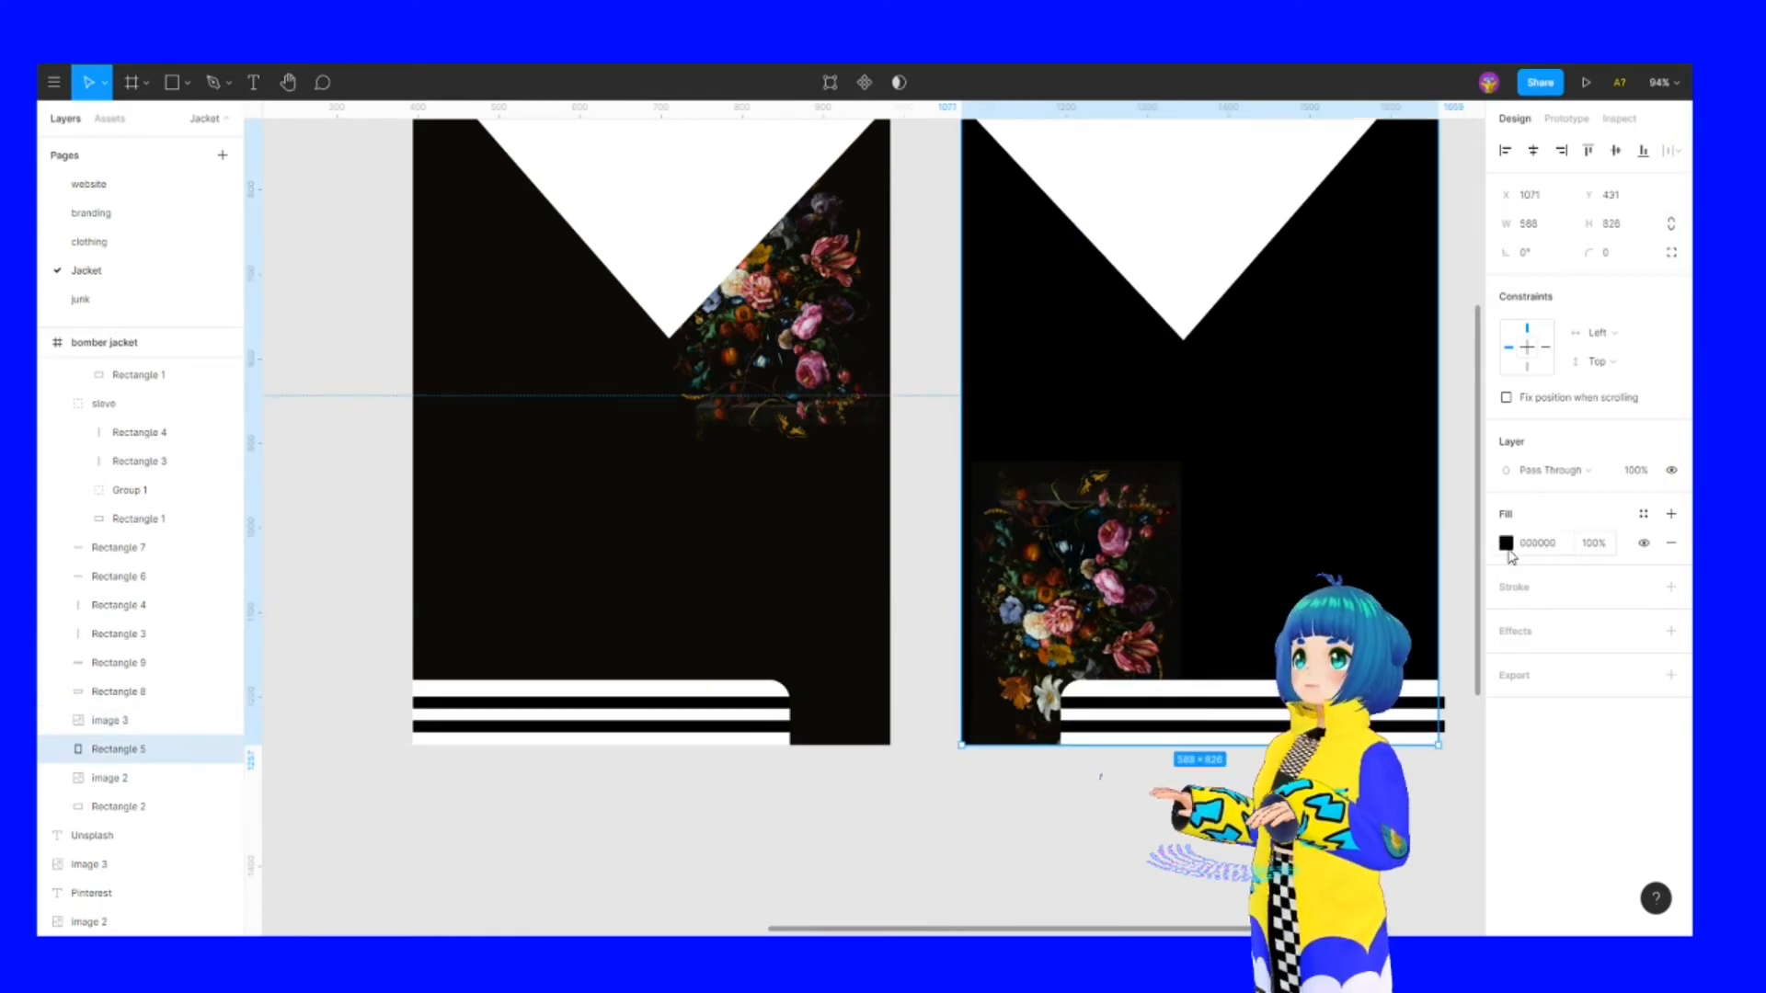
left_click(1506, 544)
left_click(1302, 734)
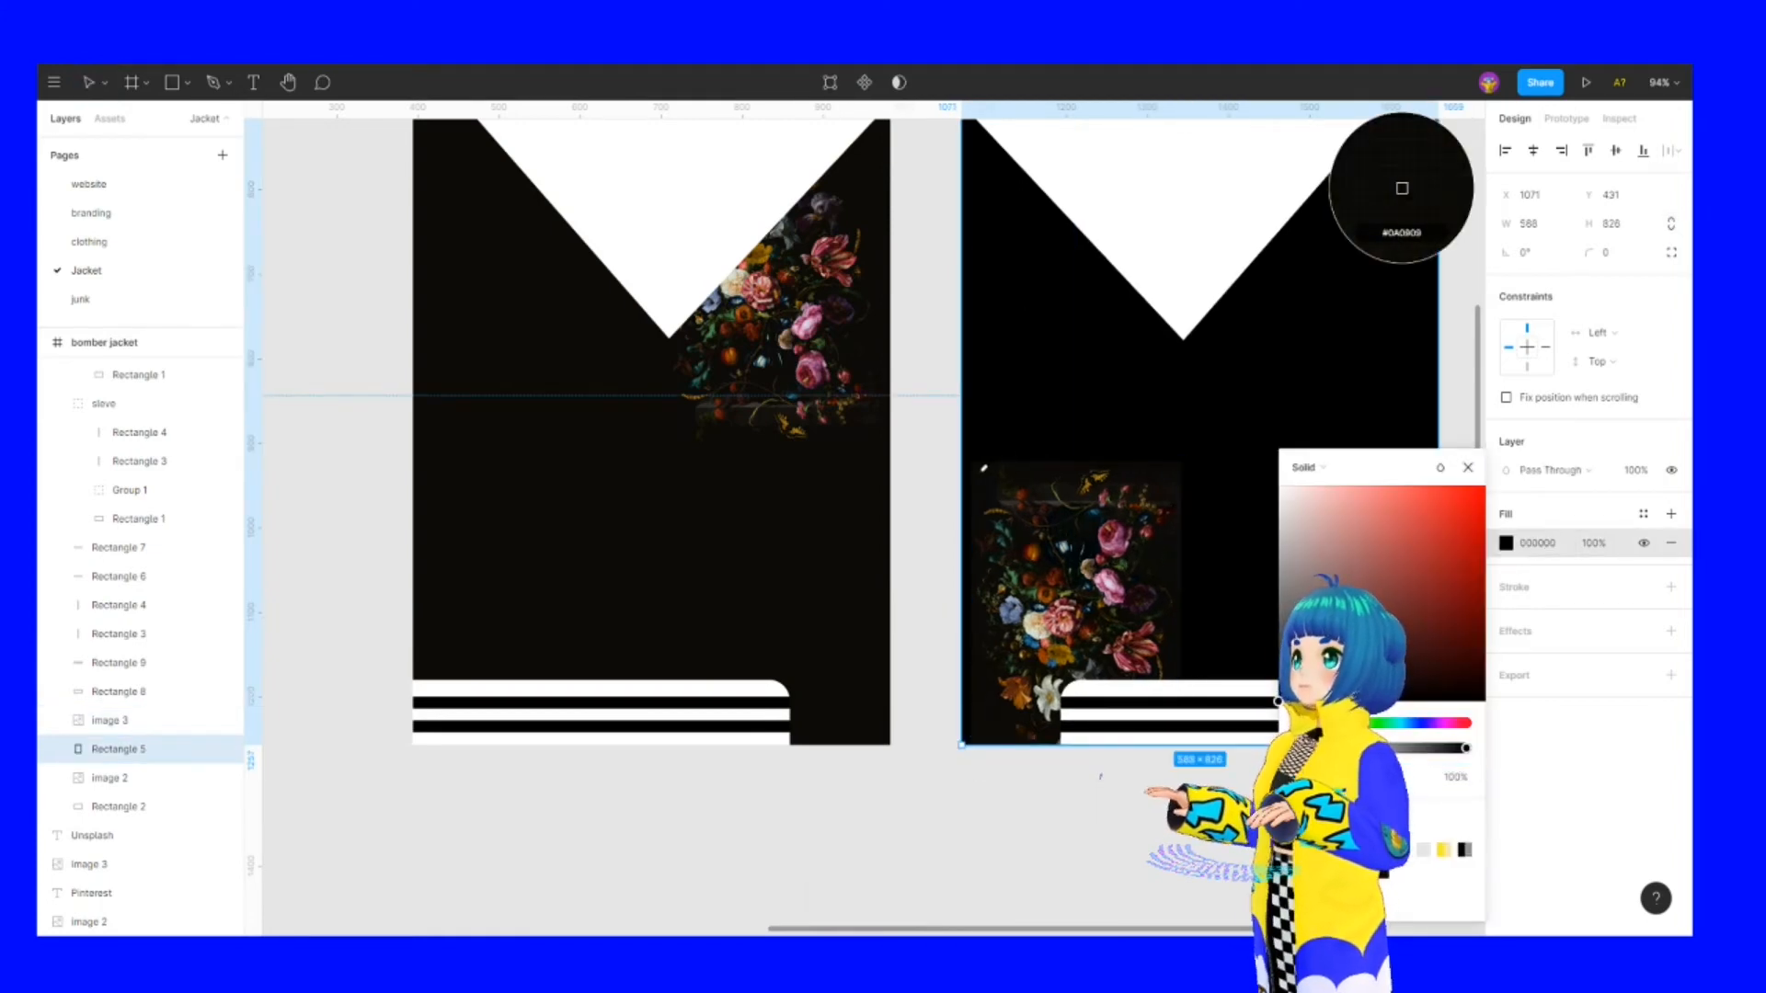
left_click(981, 467)
left_click(951, 791)
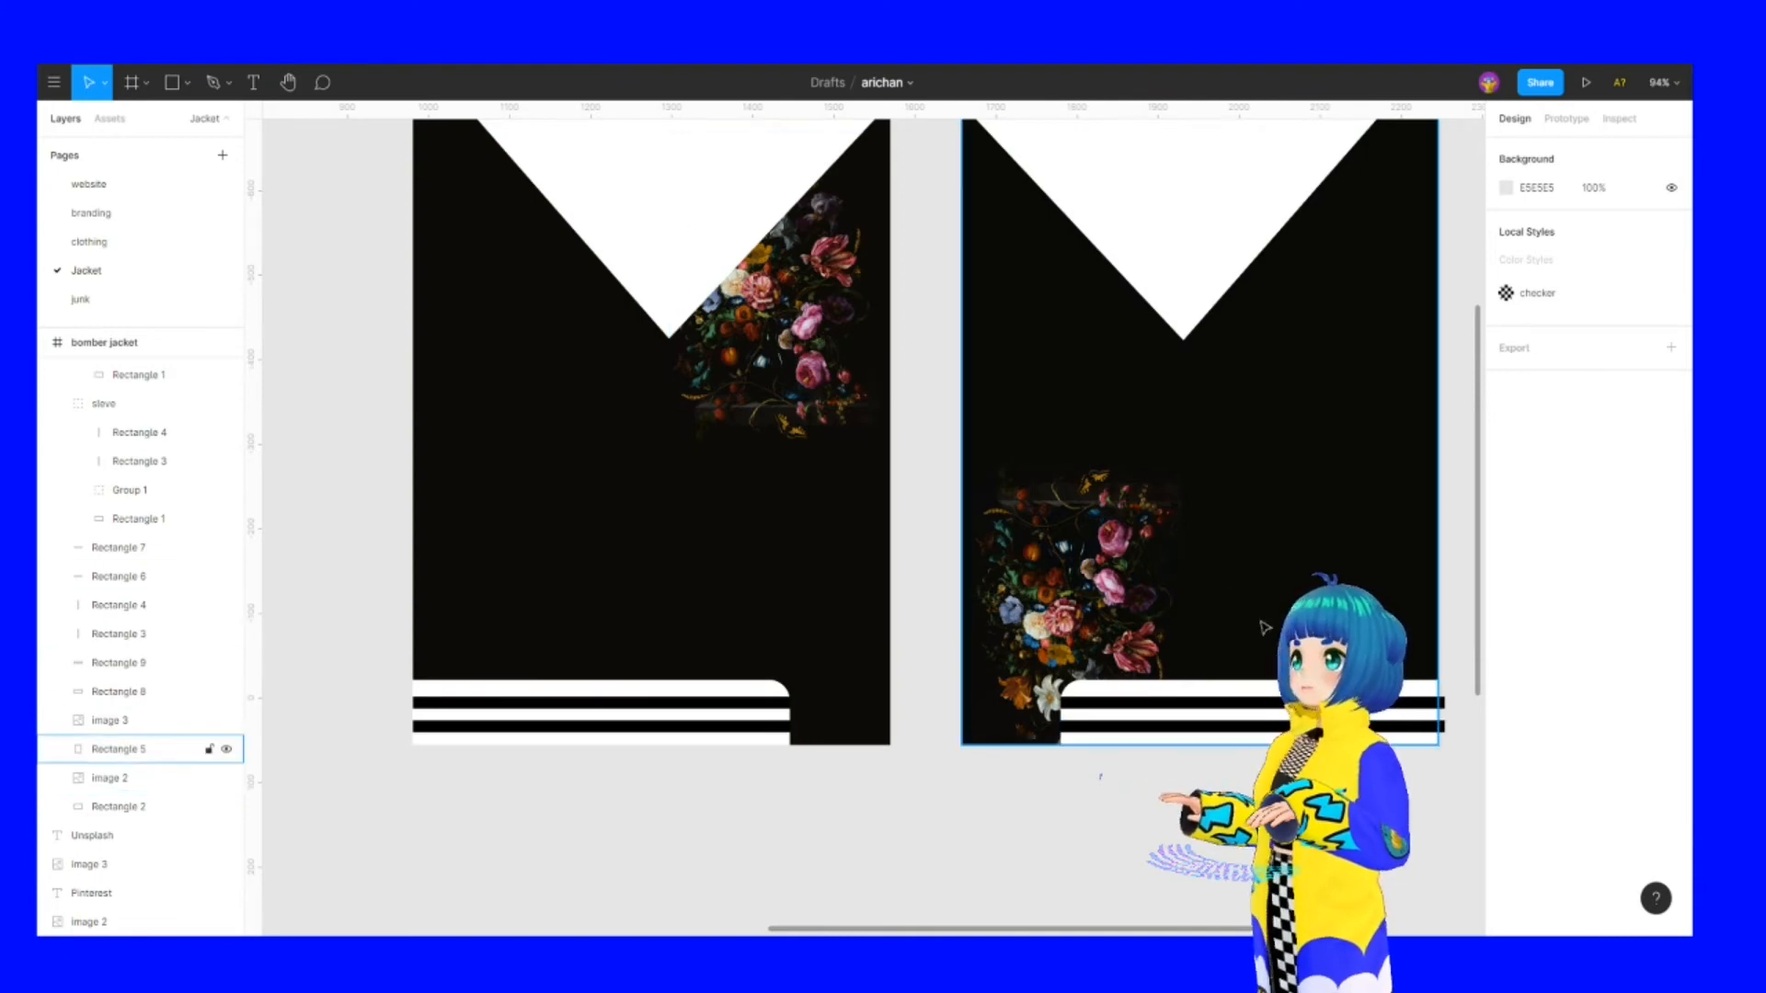
Enlarge the flipped painting on the right panel up and outward, and adjust its position slightly
left_click(1177, 526)
left_click_drag(1183, 460, 1224, 395)
left_click_drag(1137, 516, 1129, 517)
Enlarge the left panel's floral painting to about 289 × 411 and fine-tune its position under the white V
left_click(816, 363)
left_click_drag(665, 447, 644, 481)
left_click_drag(720, 402, 728, 404)
left_click(913, 577)
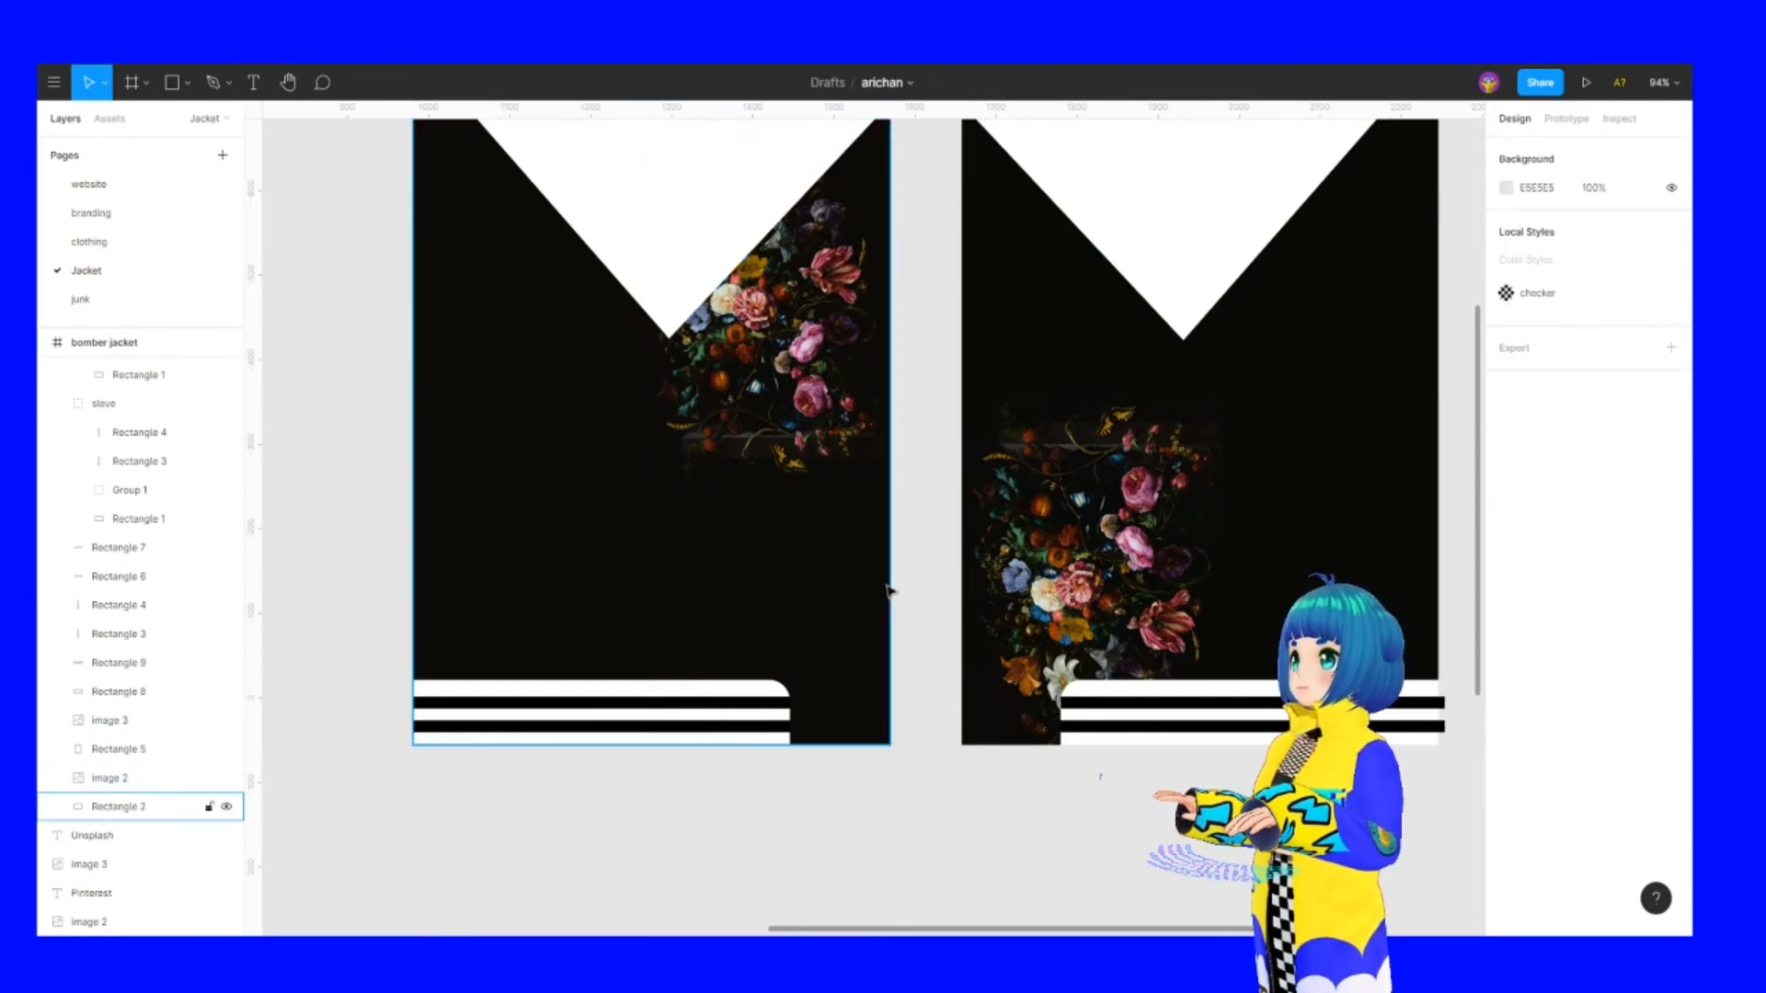
Place a copy of the Japanese illustration on the lower outer part of the left black panel
scroll(888, 590, "down", 3)
scroll(902, 493, "up", 1)
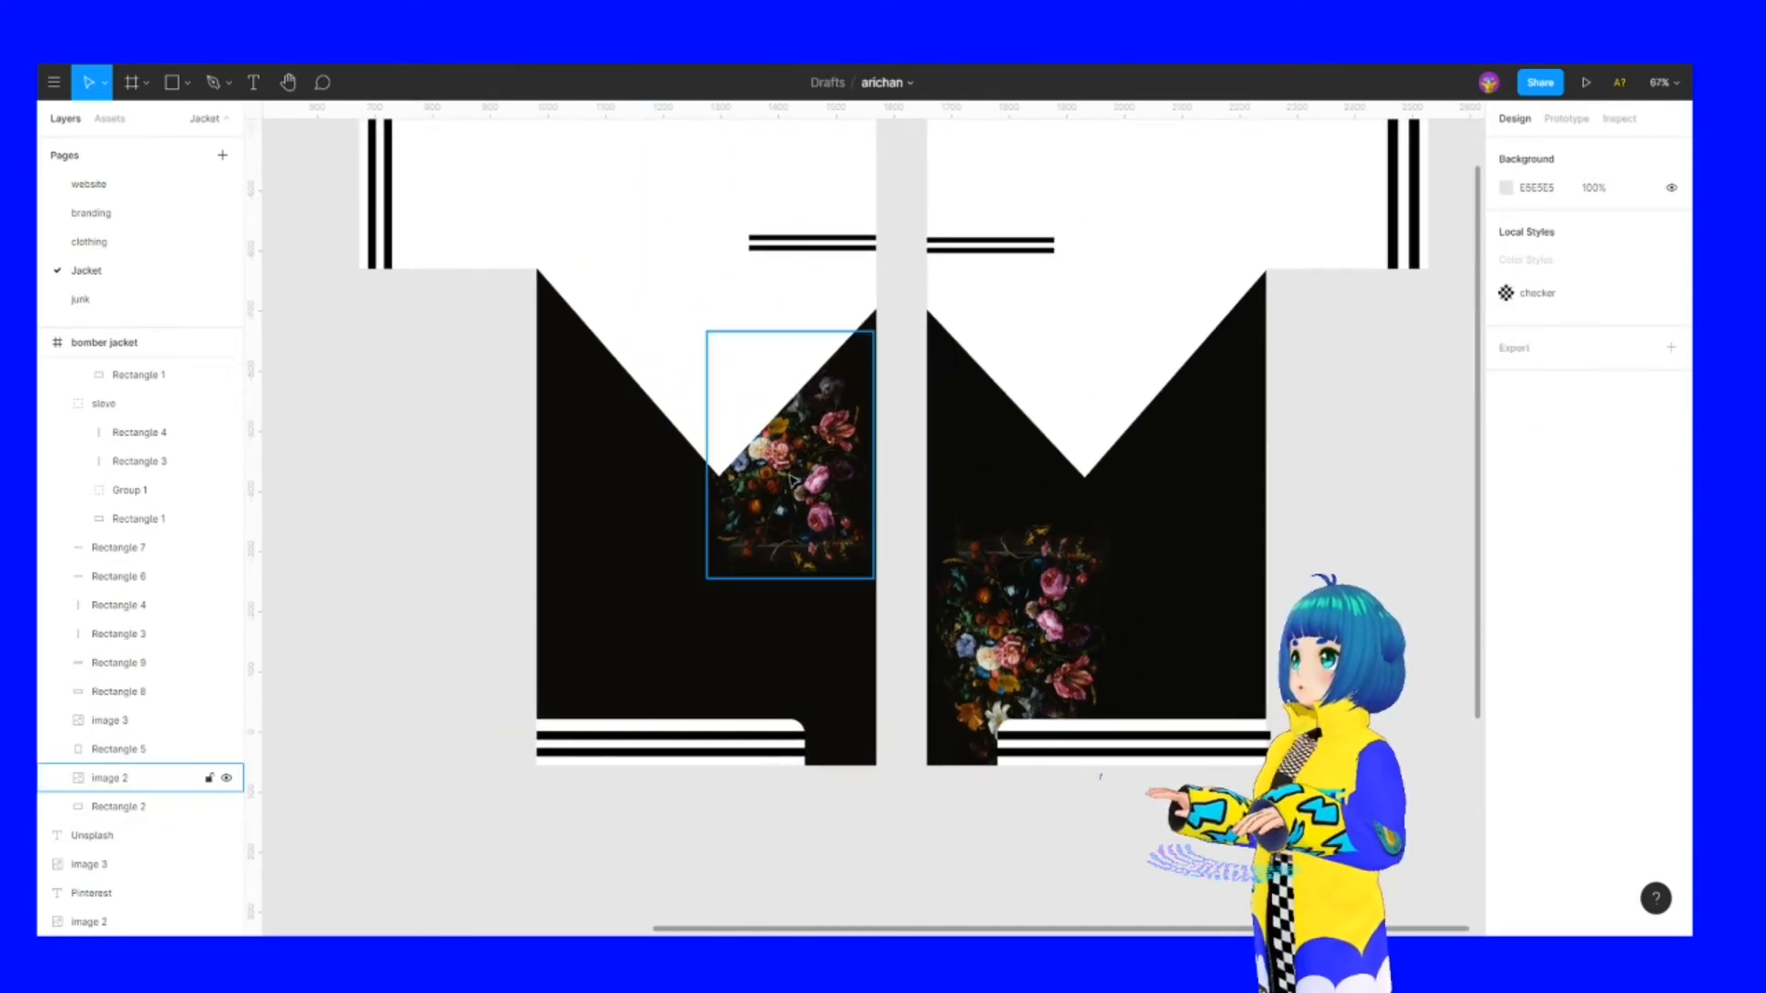
scroll(599, 571, "left", 5)
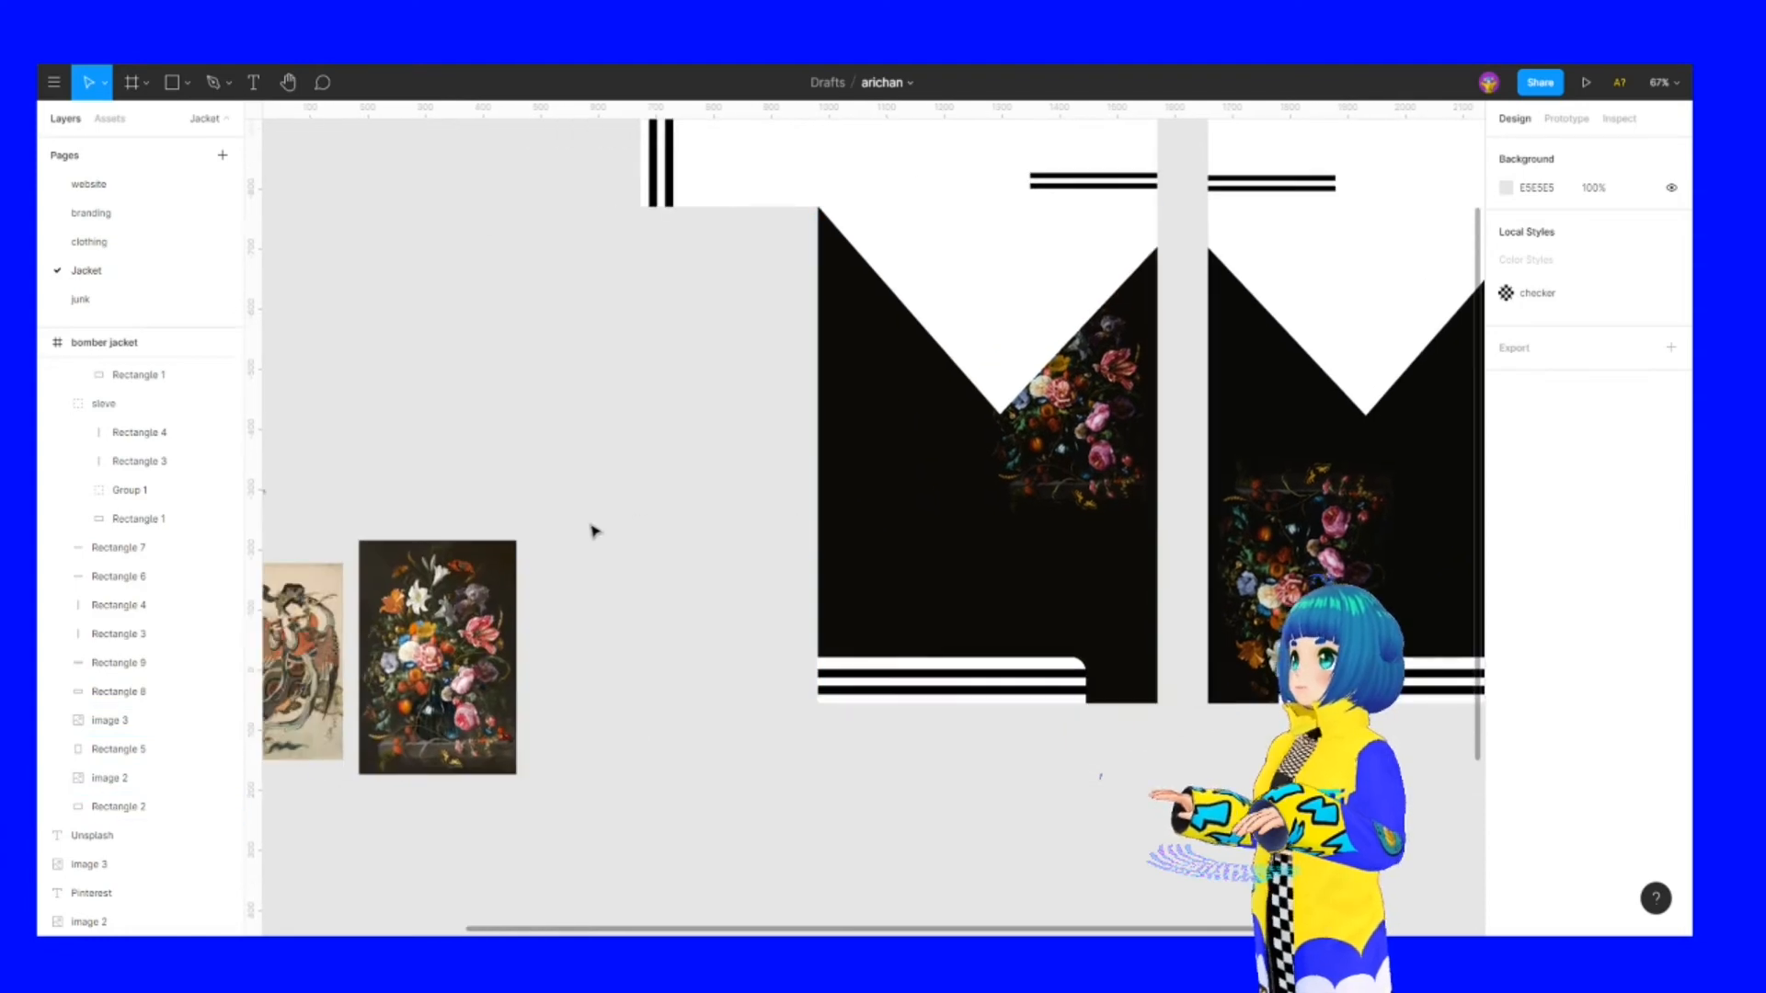
scroll(696, 497, "right", 1)
key("ctrl+v")
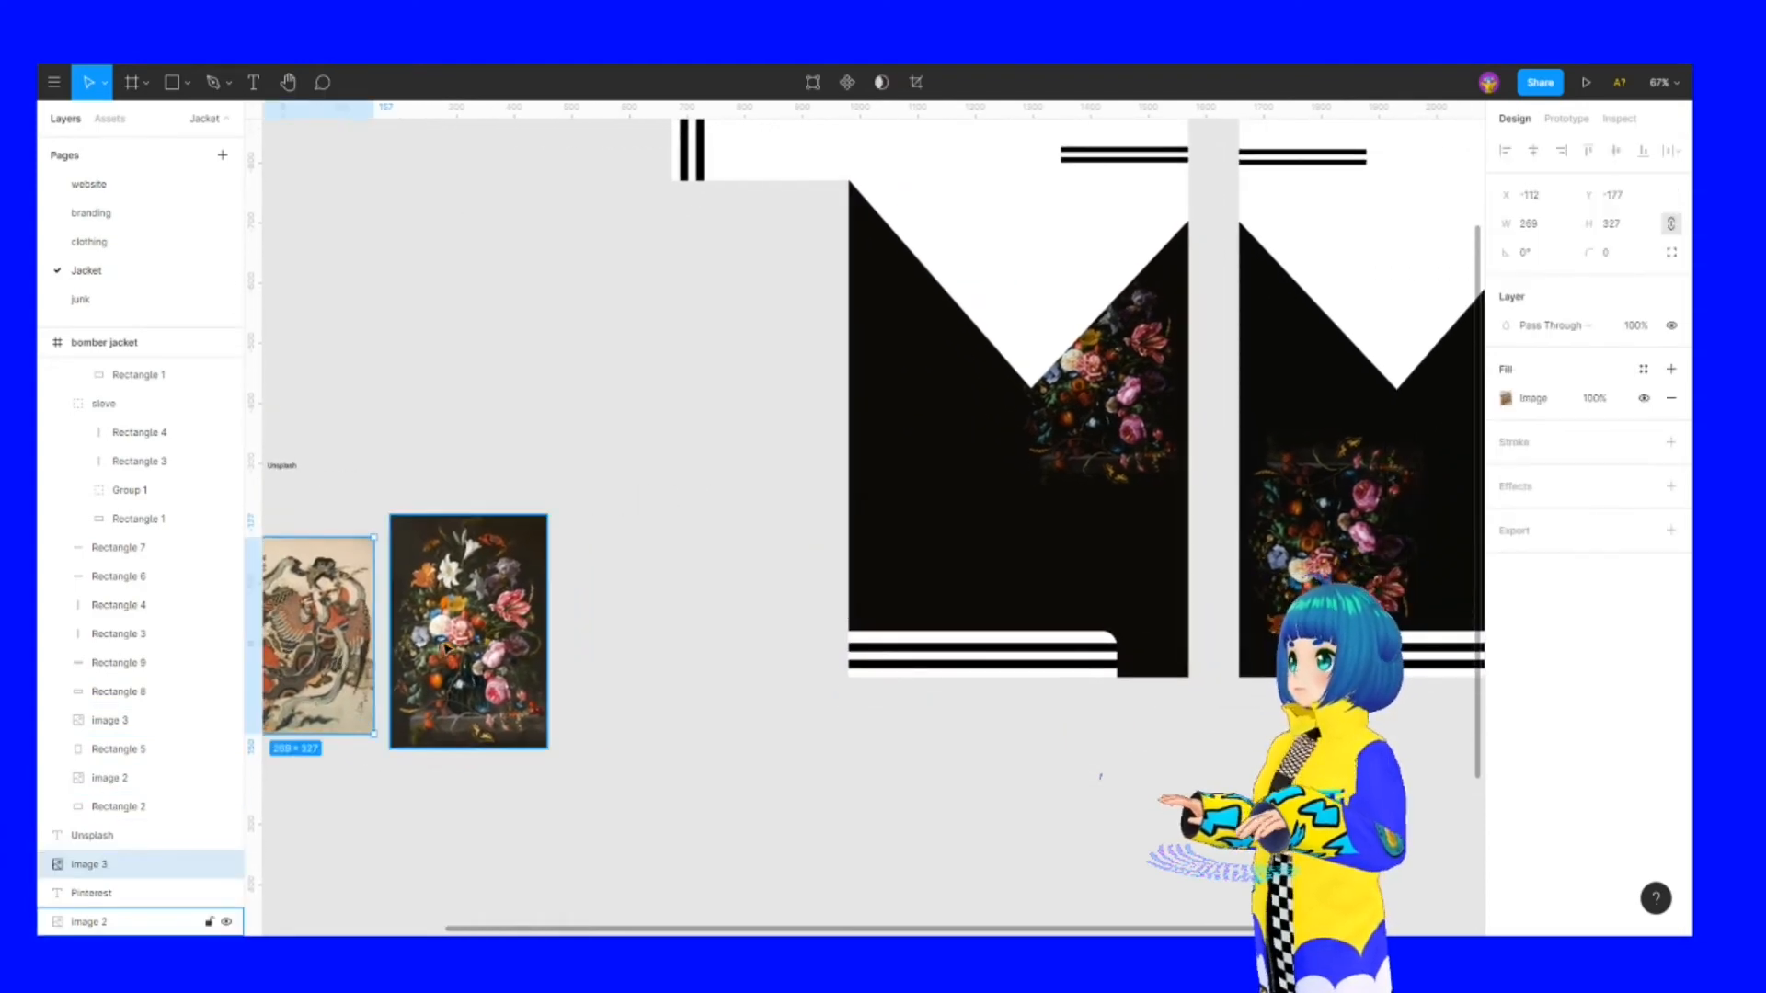
left_click_drag(309, 665, 639, 562)
Raise the Japanese illustration's saturation strongly and lower its exposure slightly
left_click(1506, 542)
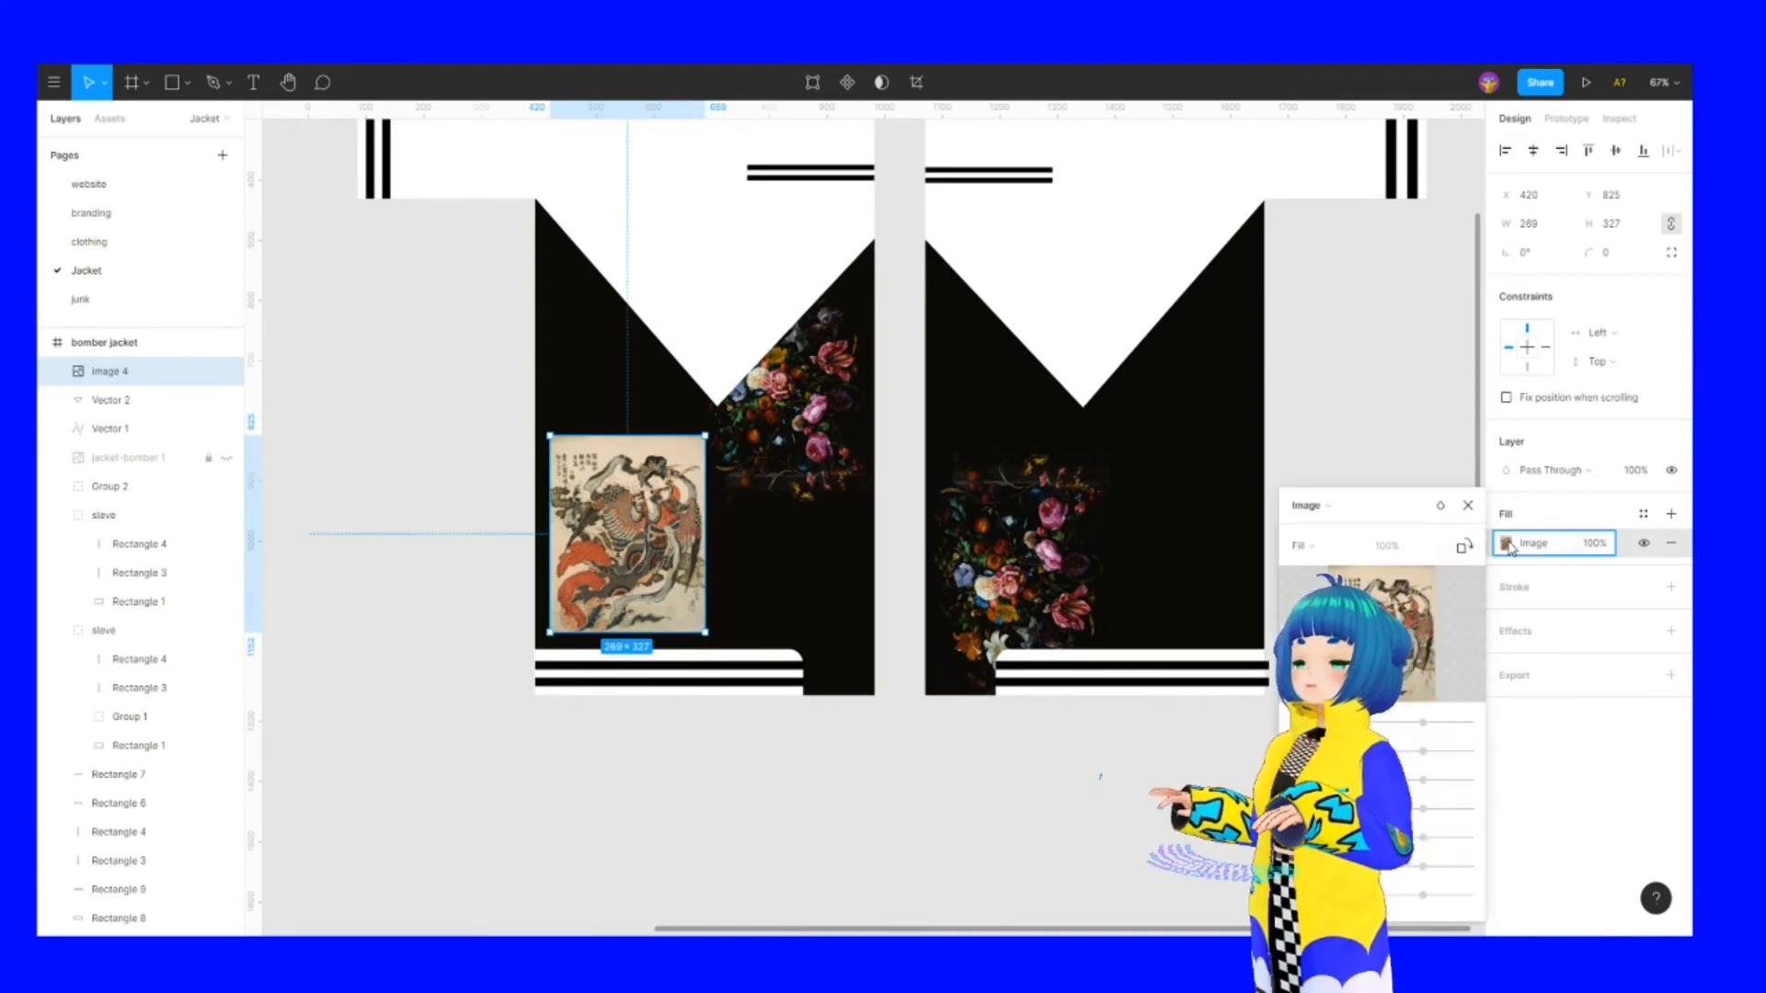
left_click_drag(1426, 782, 1464, 782)
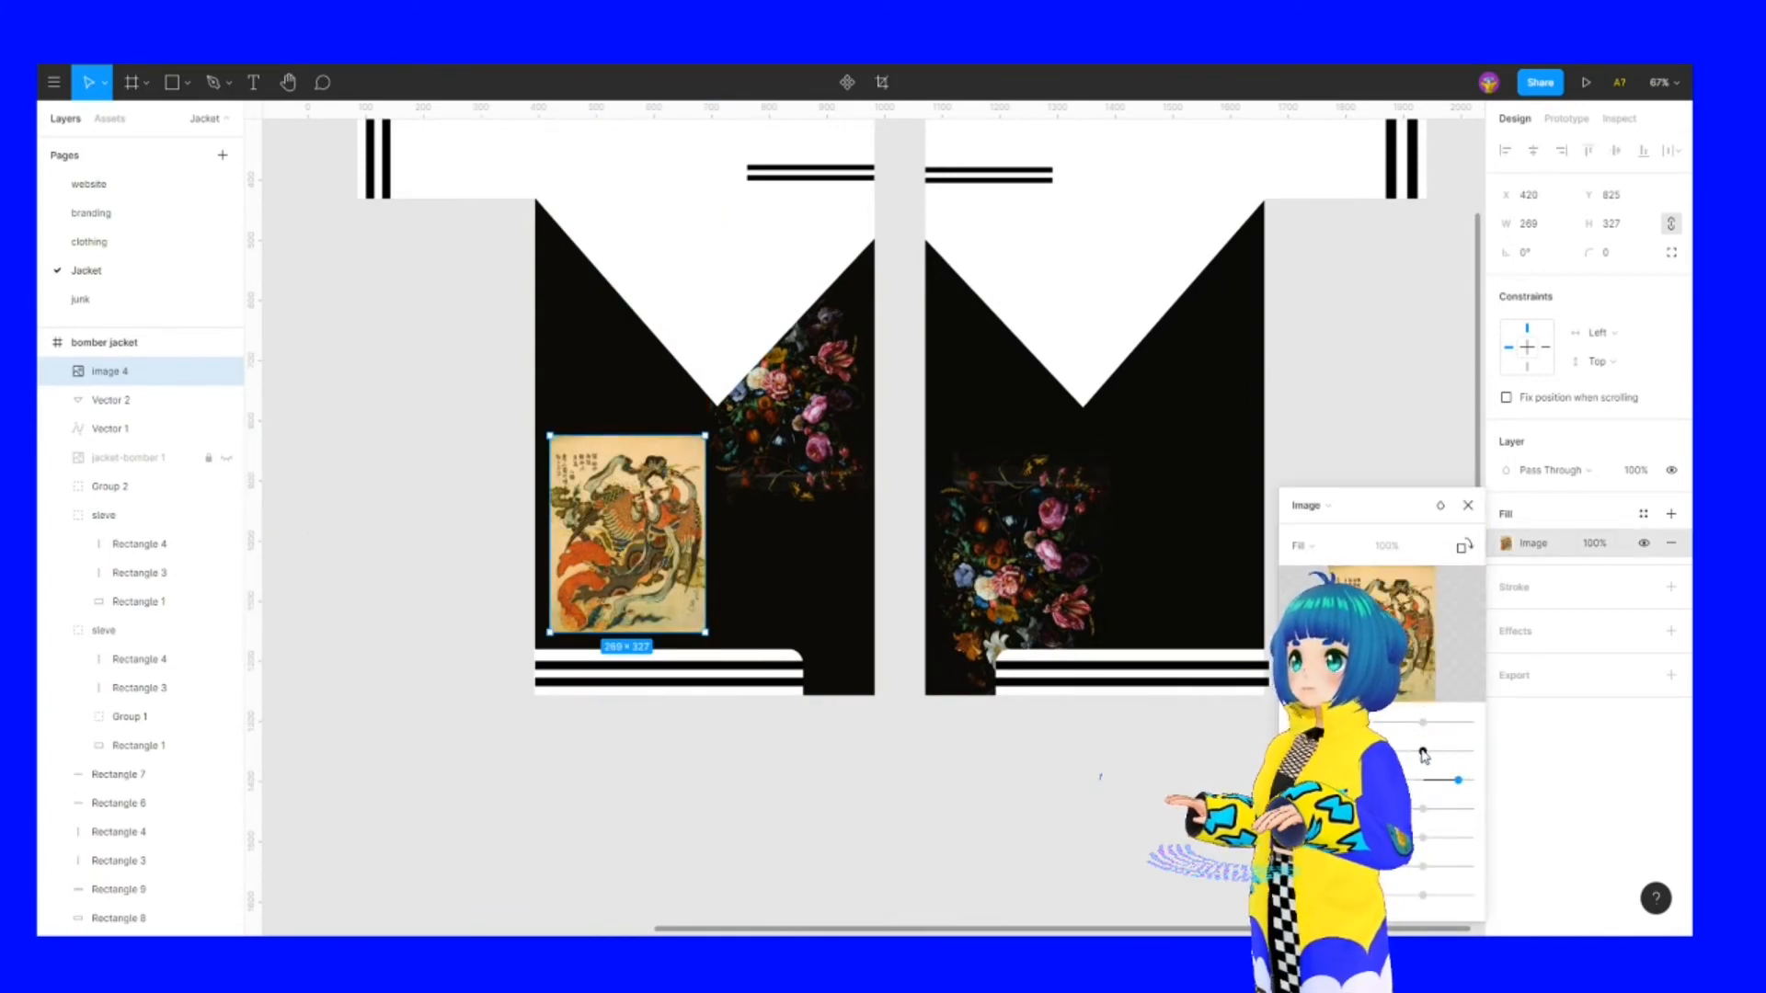
mouse_move(1421, 722)
left_mouse_down()
mouse_move(1473, 723)
mouse_move(1419, 725)
left_mouse_up()
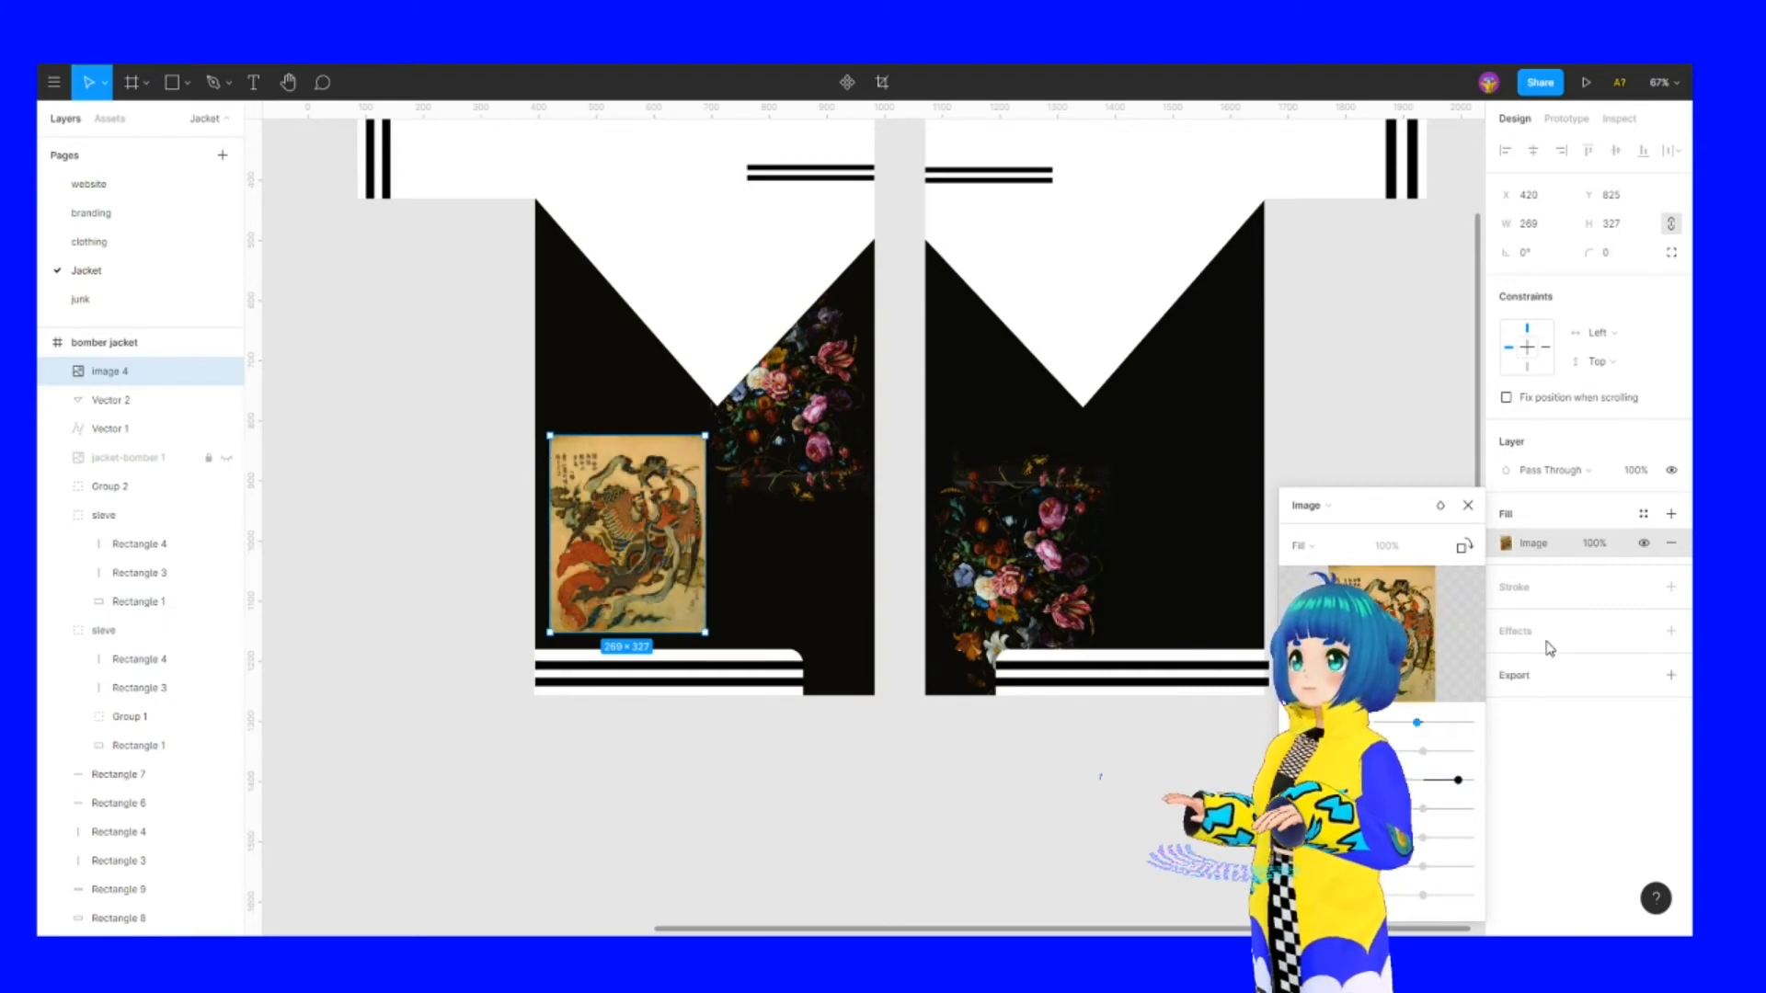
Try the Multiply and Overlay blend modes on the Japanese illustration and raise its contrast to the maximum
left_click(1541, 471)
left_click(1548, 550)
left_click(1543, 469)
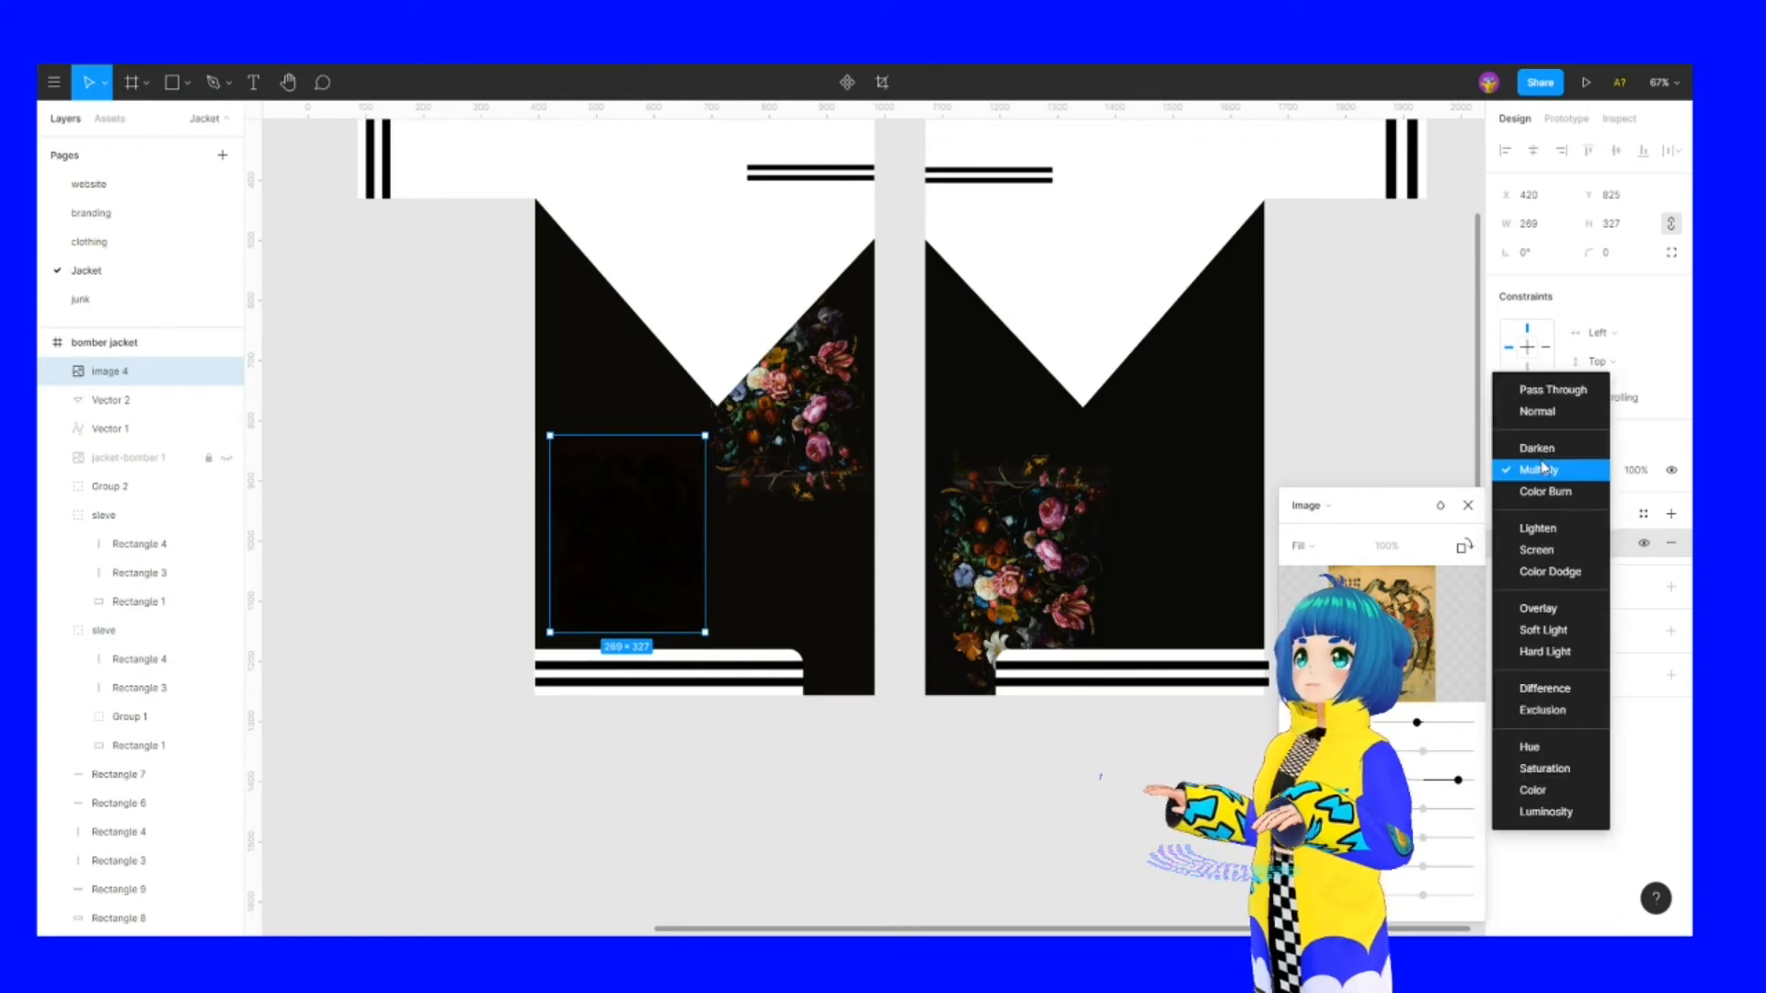
left_click(1538, 611)
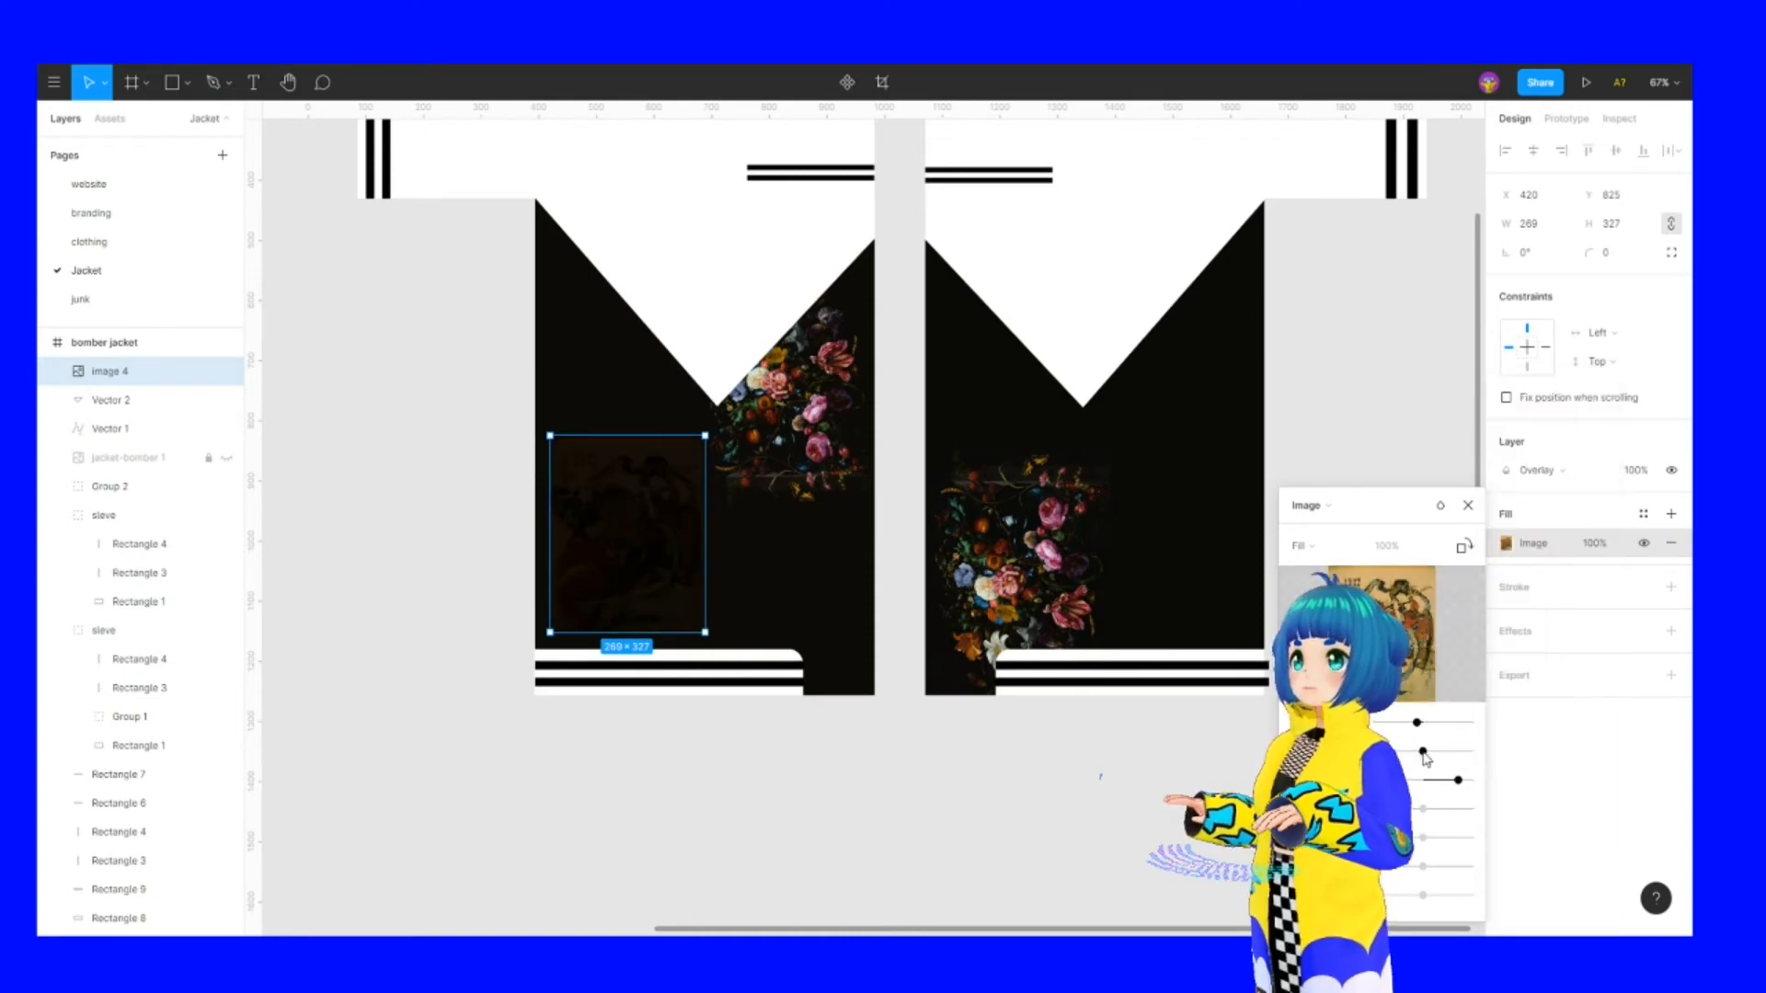
left_click_drag(1423, 753, 1482, 756)
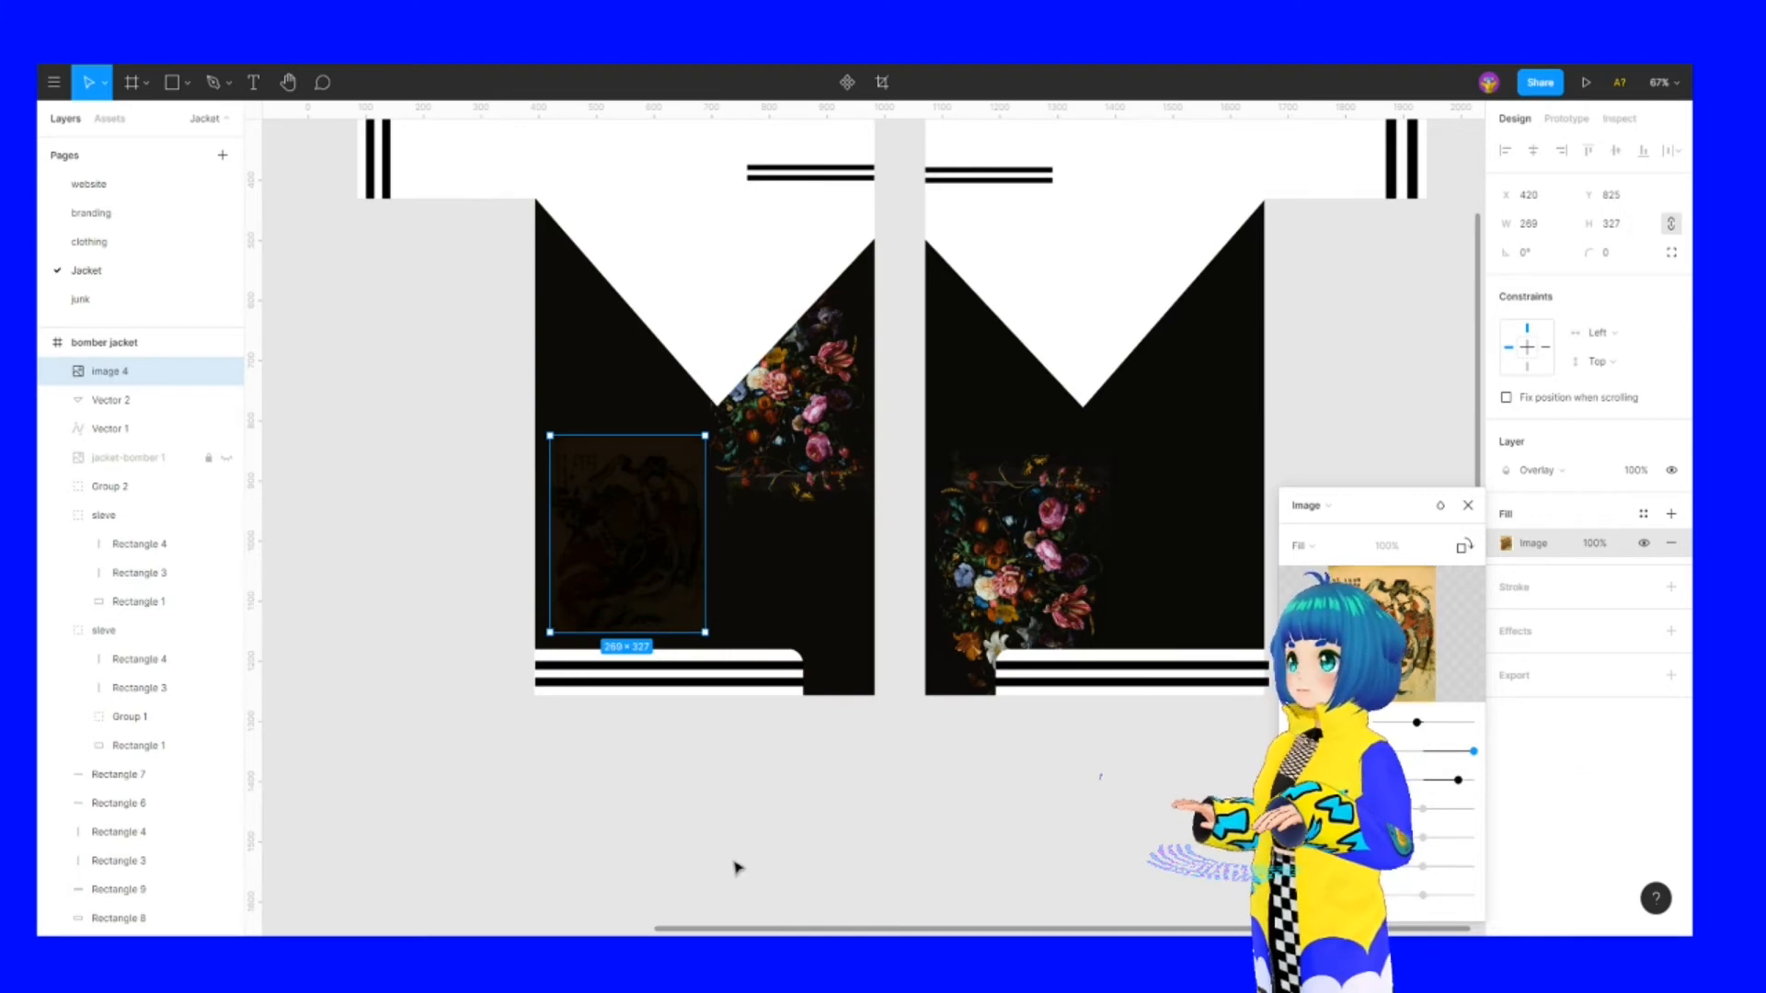
Delete the Japanese illustration from the left black panel
left_click(678, 587)
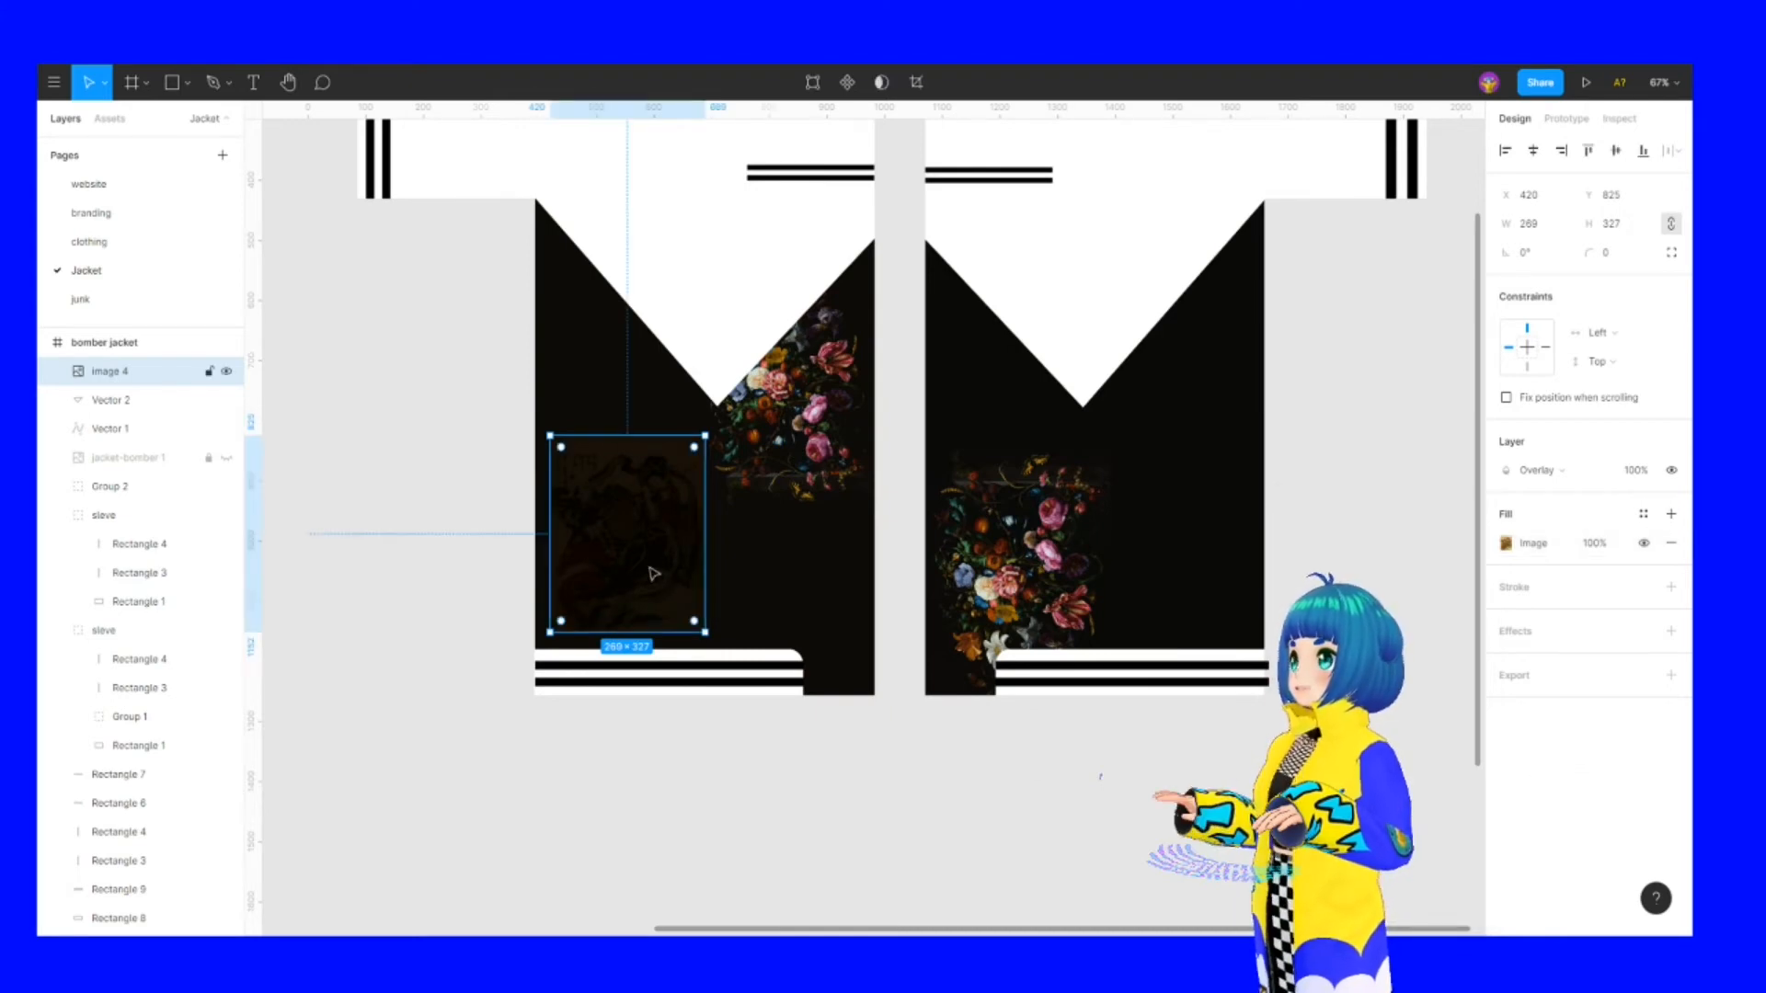
key("Delete")
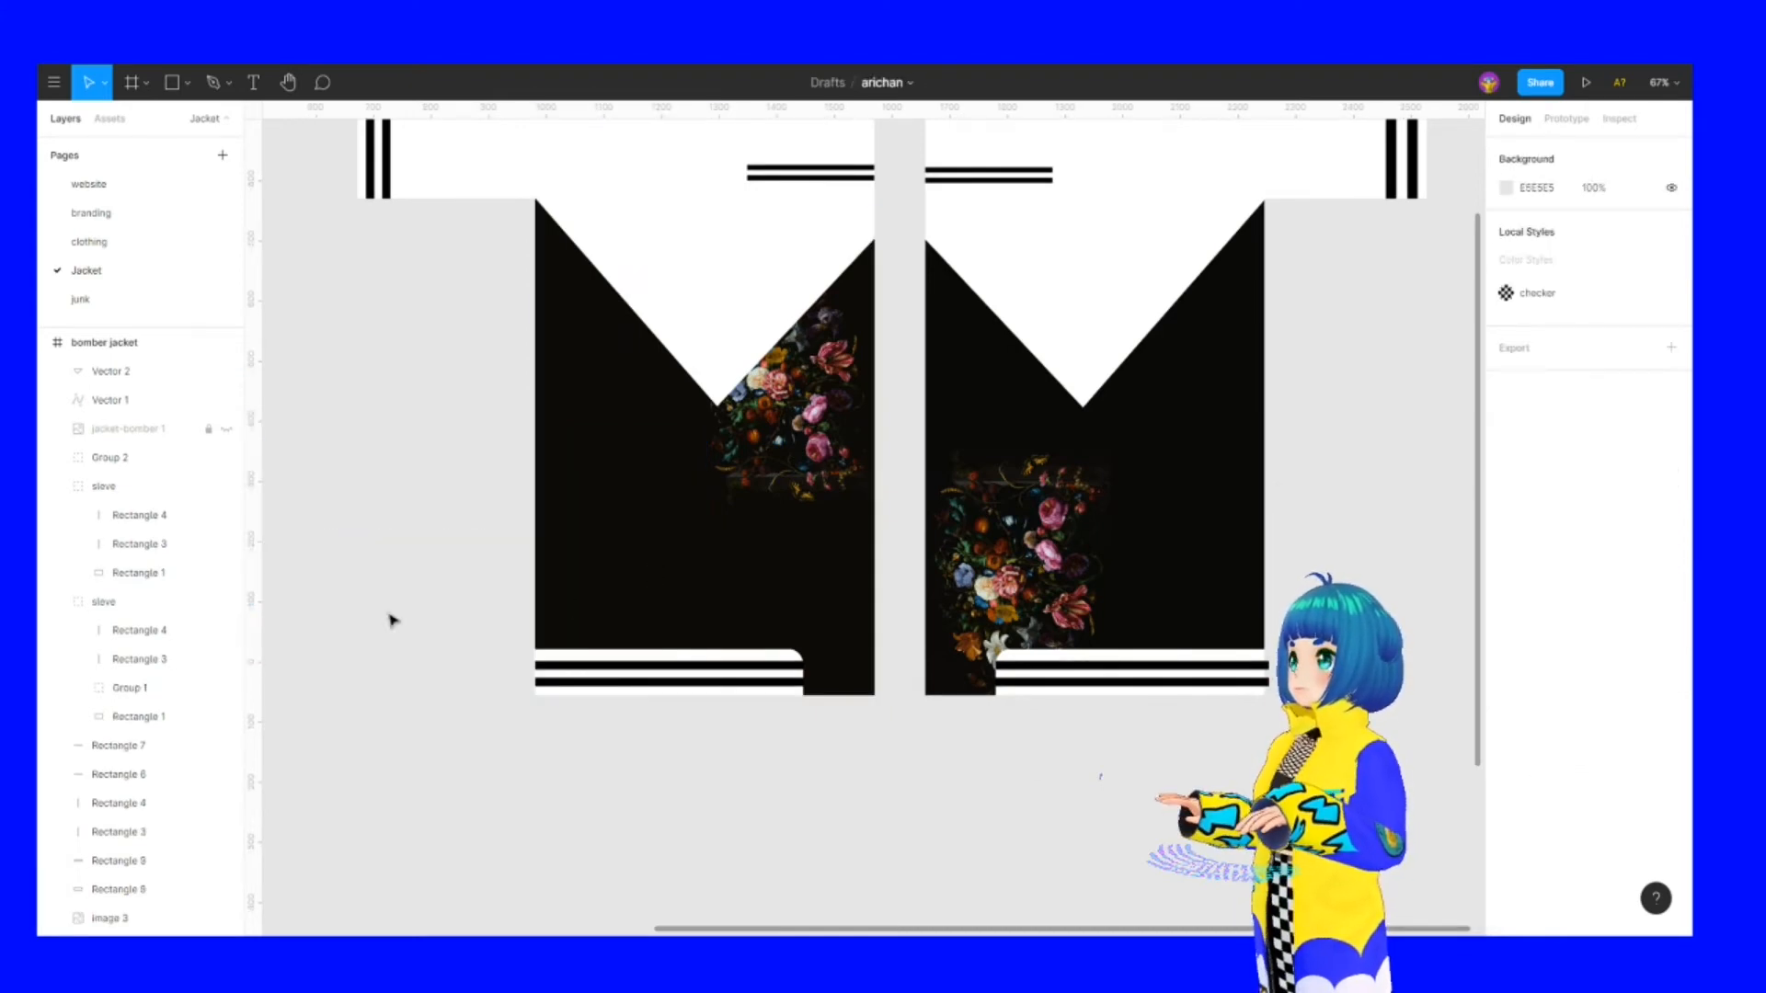
Duplicate the left panel's floral painting and place the copy lower, overlapping the panel's outer edge
scroll(510, 570, "up", 3)
scroll(511, 569, "right", 2)
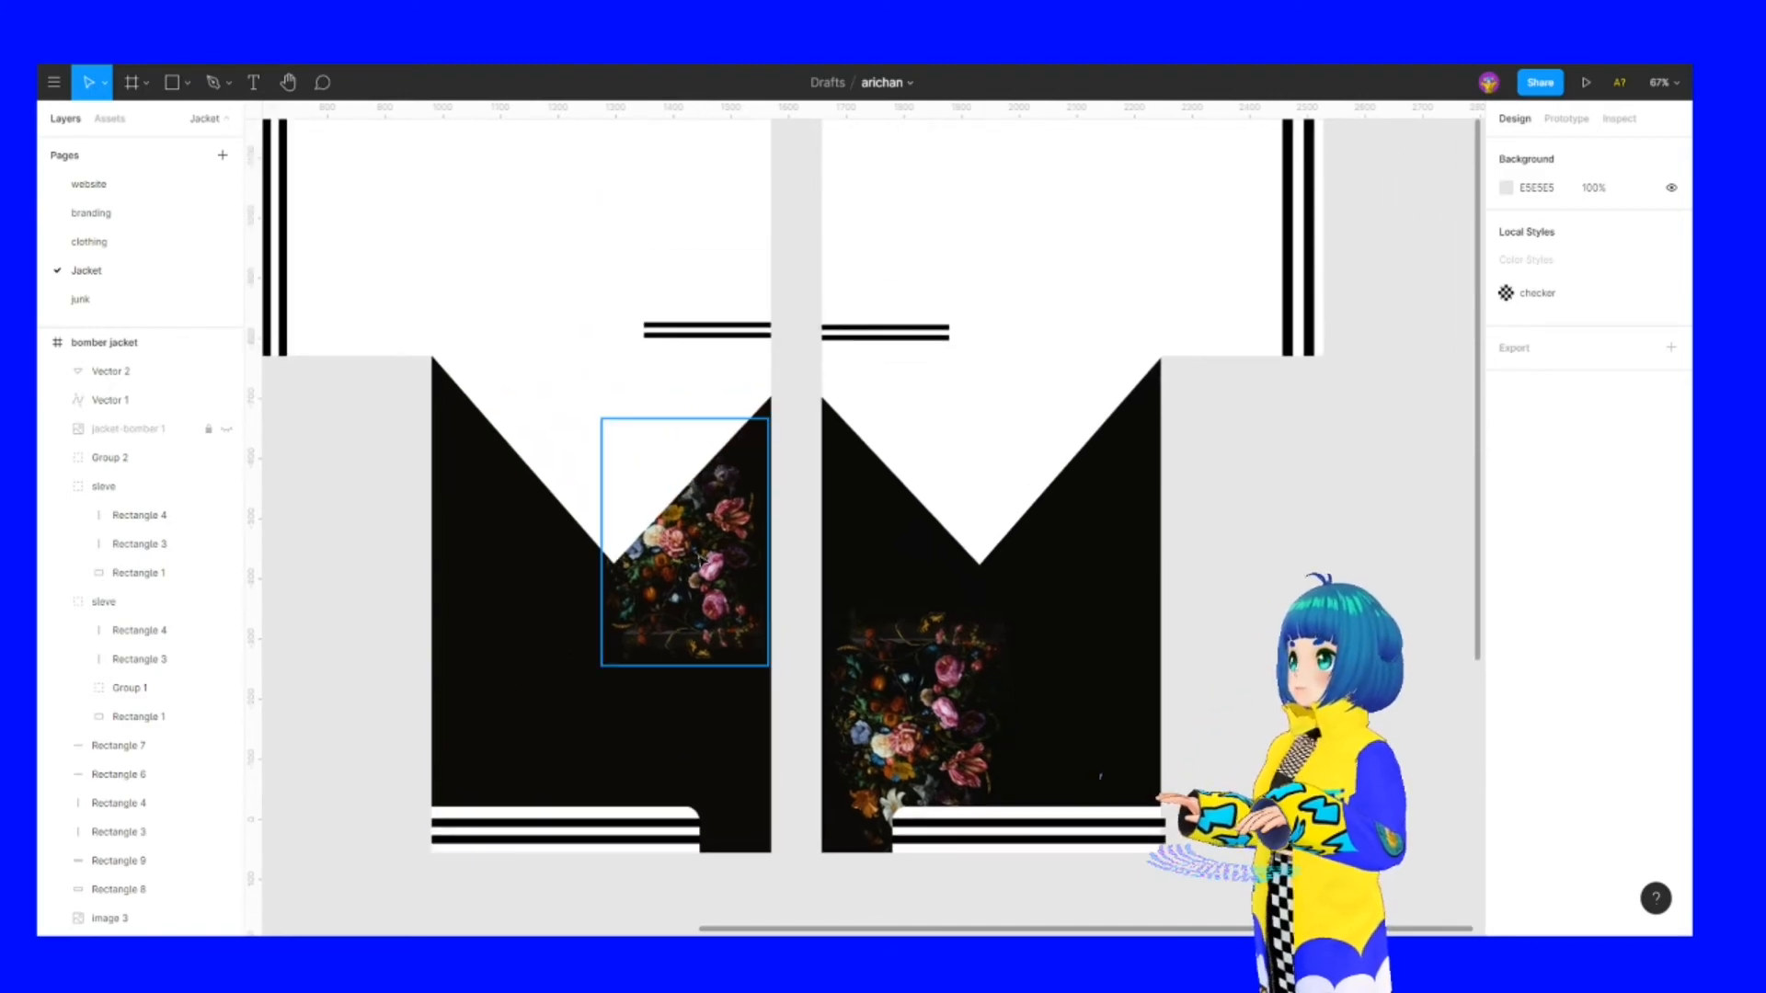
key("ctrl+v")
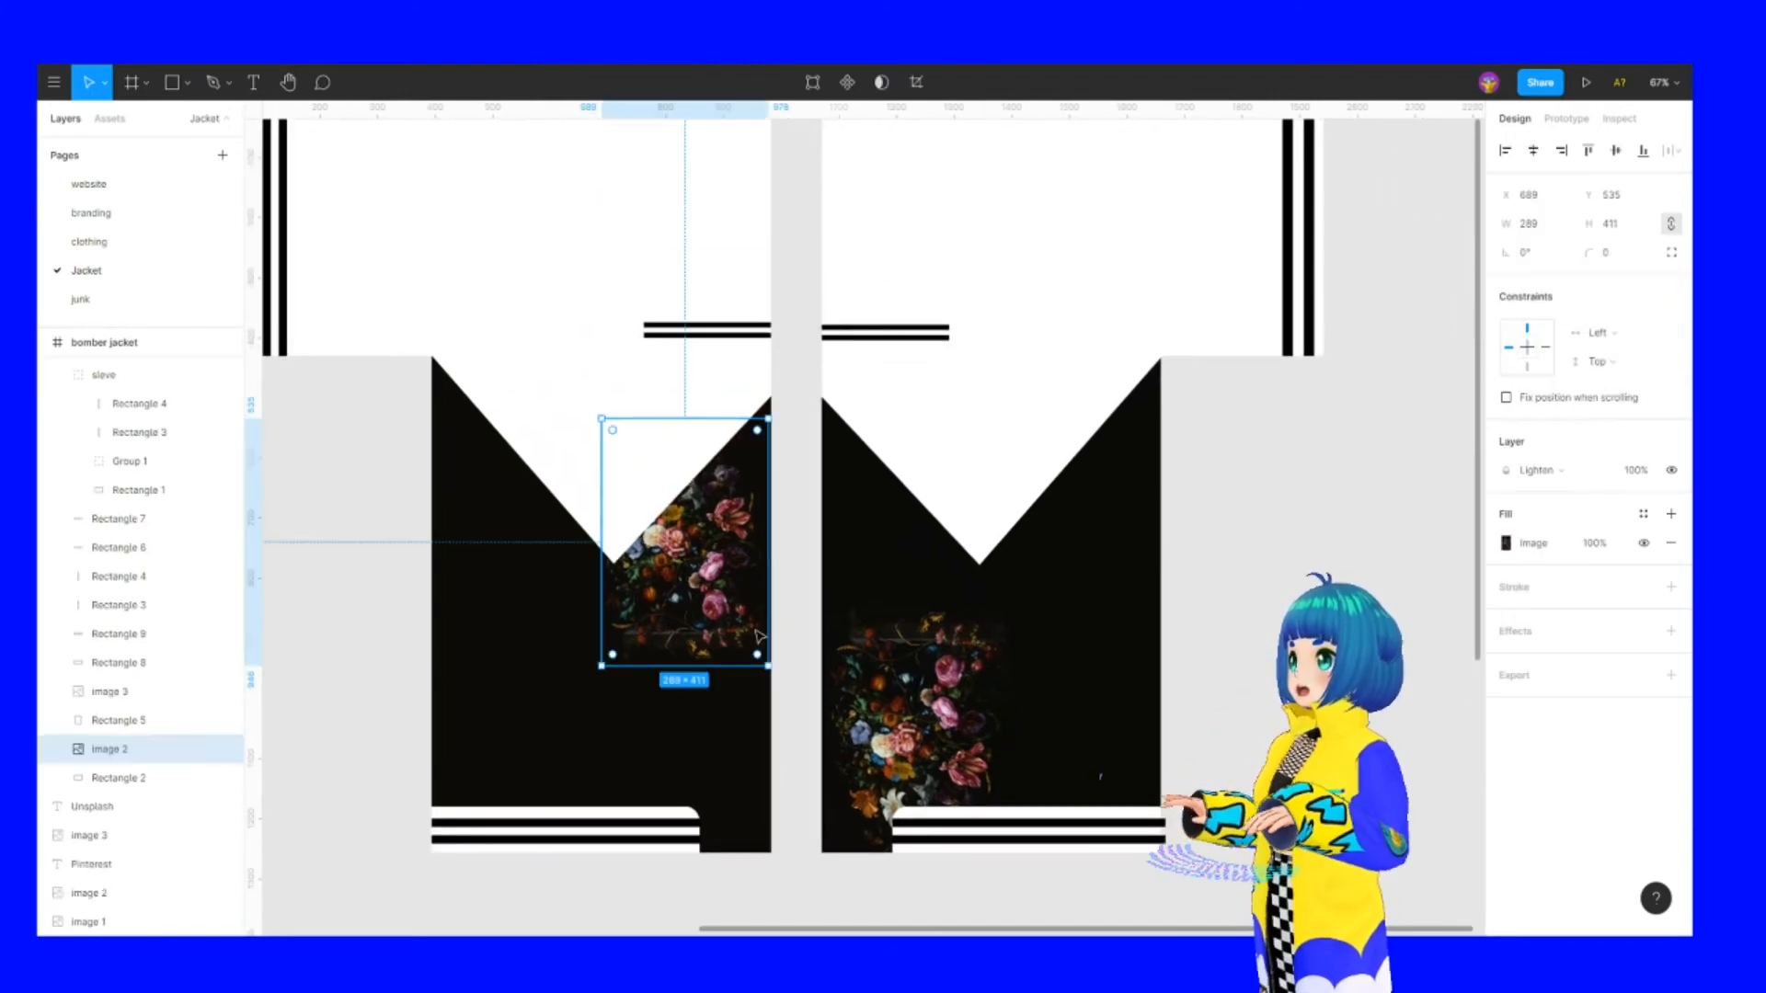
left_click_drag(708, 610, 464, 701)
Try cutting, repasting and deleting the painting copy at the left panel's outer edge, and undo these changes
key("ctrl+x")
key("ctrl+v")
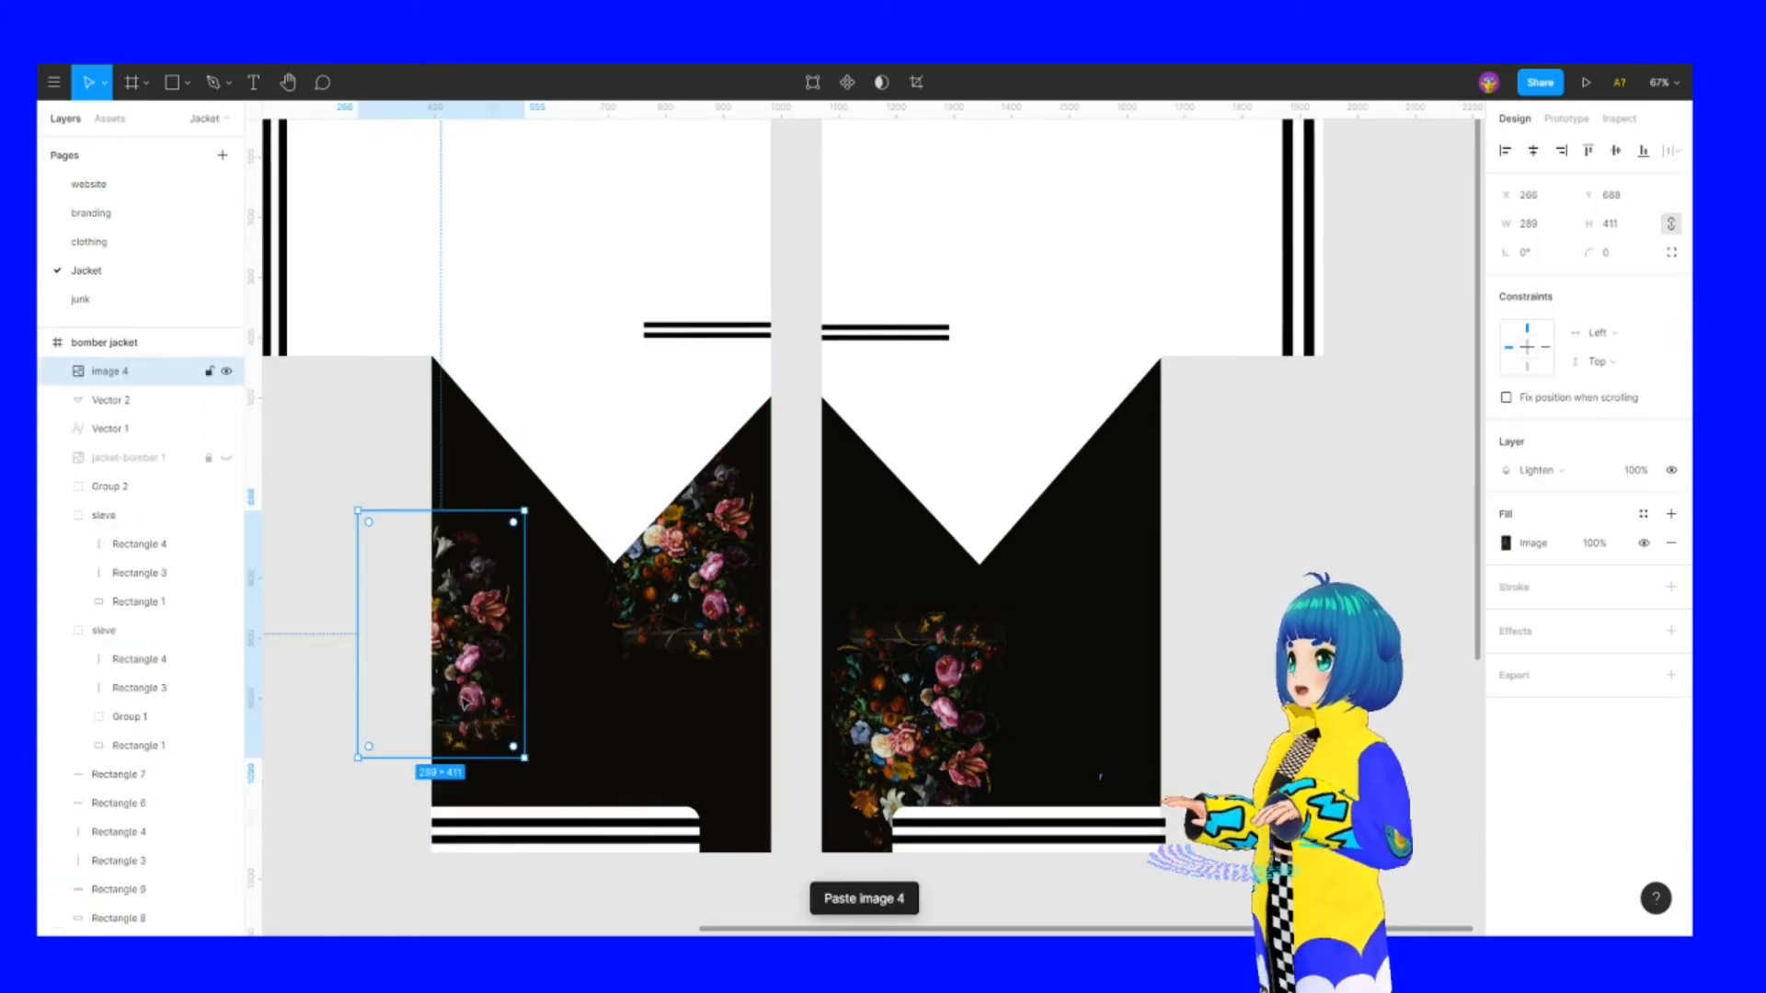
key("Delete")
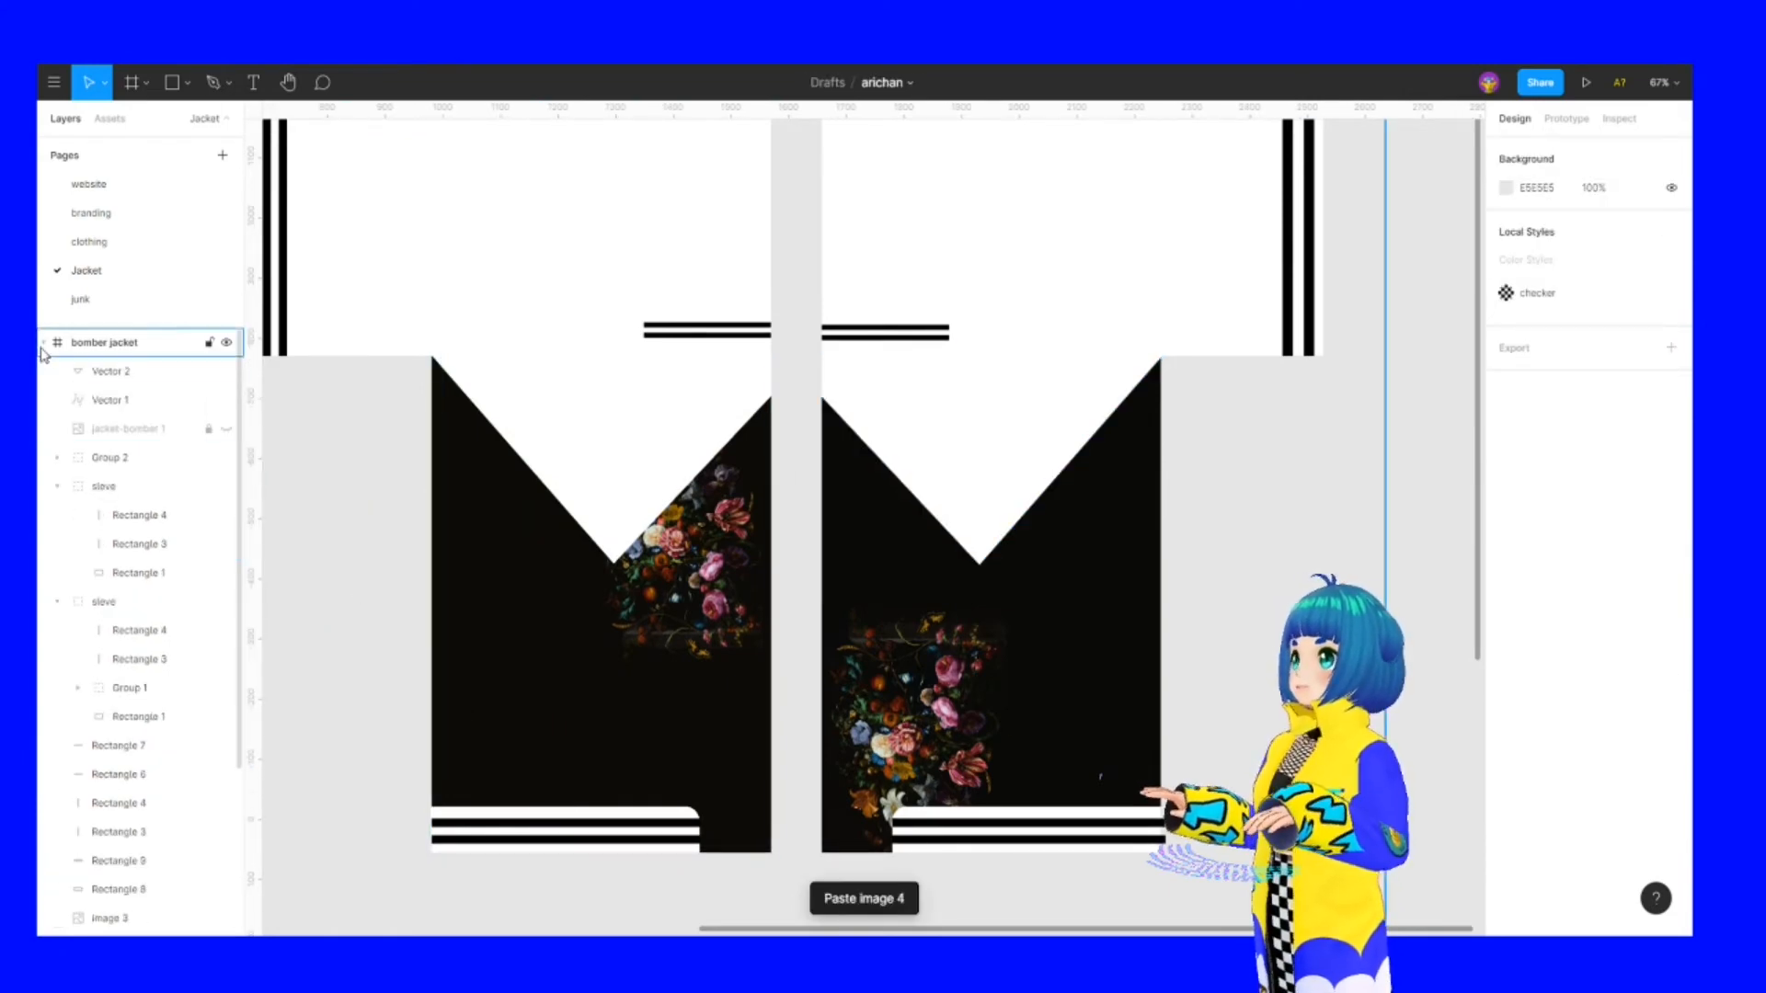
key("ctrl+z")
key("Delete")
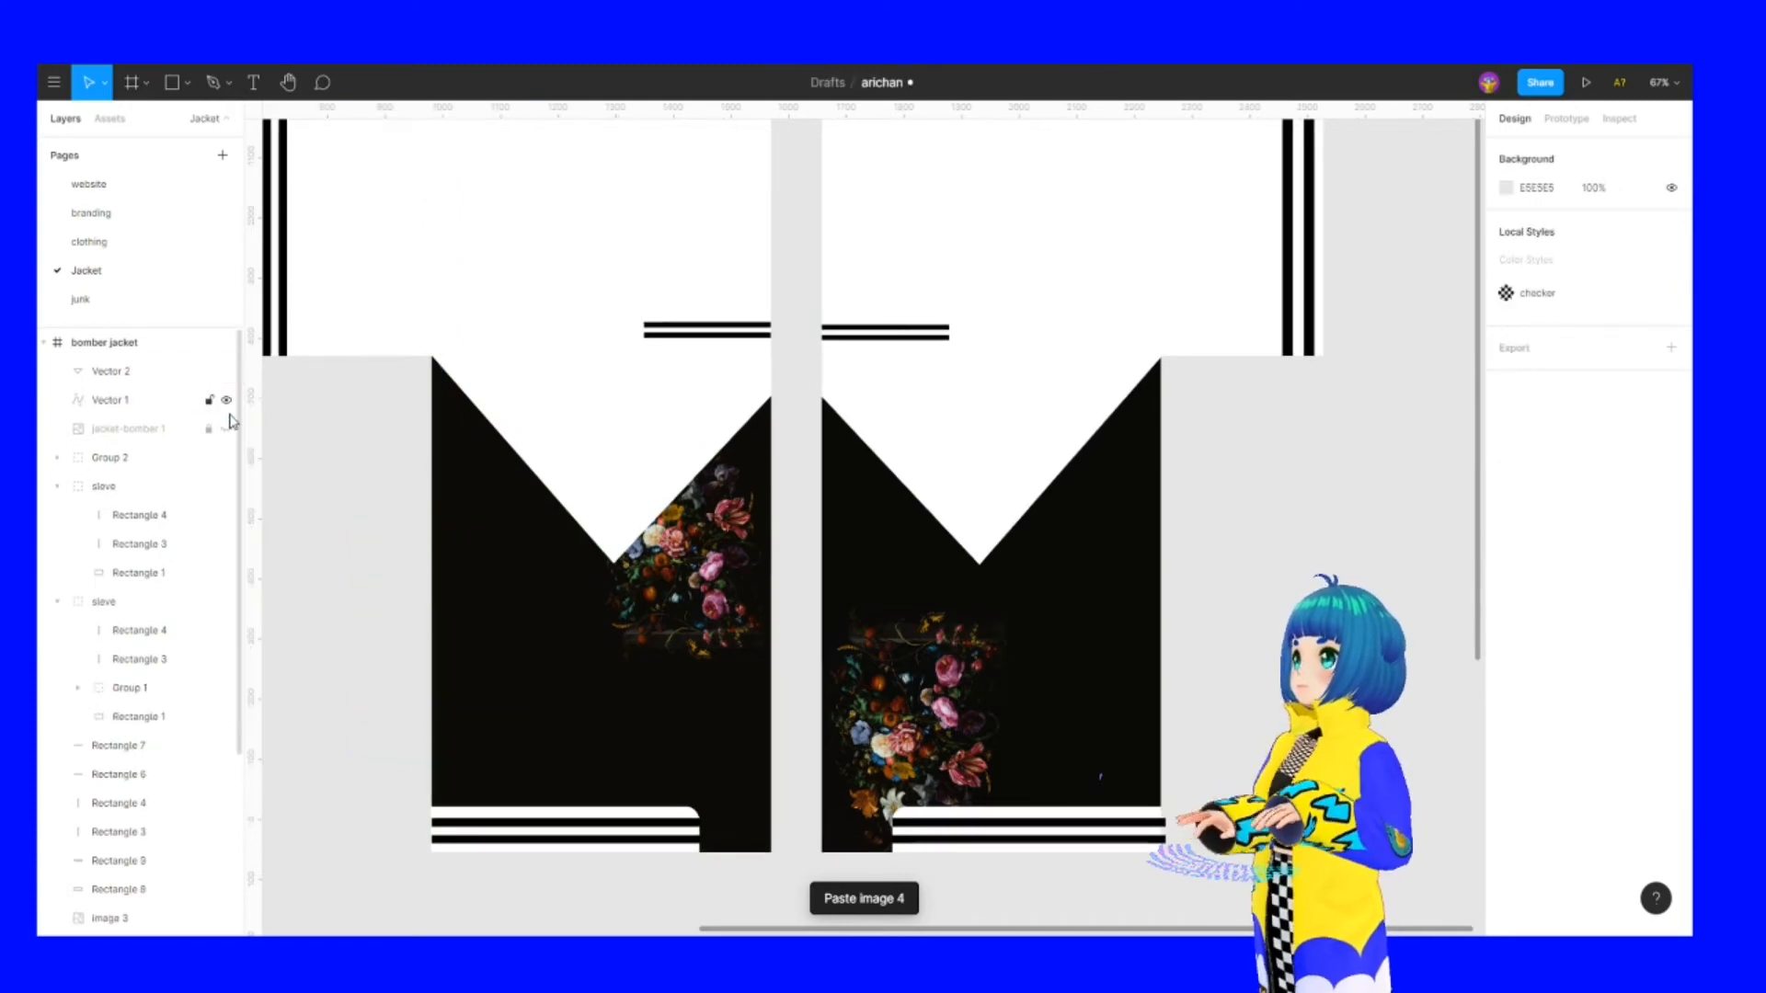
key("ctrl+z")
key("ctrl+z")
key("ctrl+z")
key("ctrl+z")
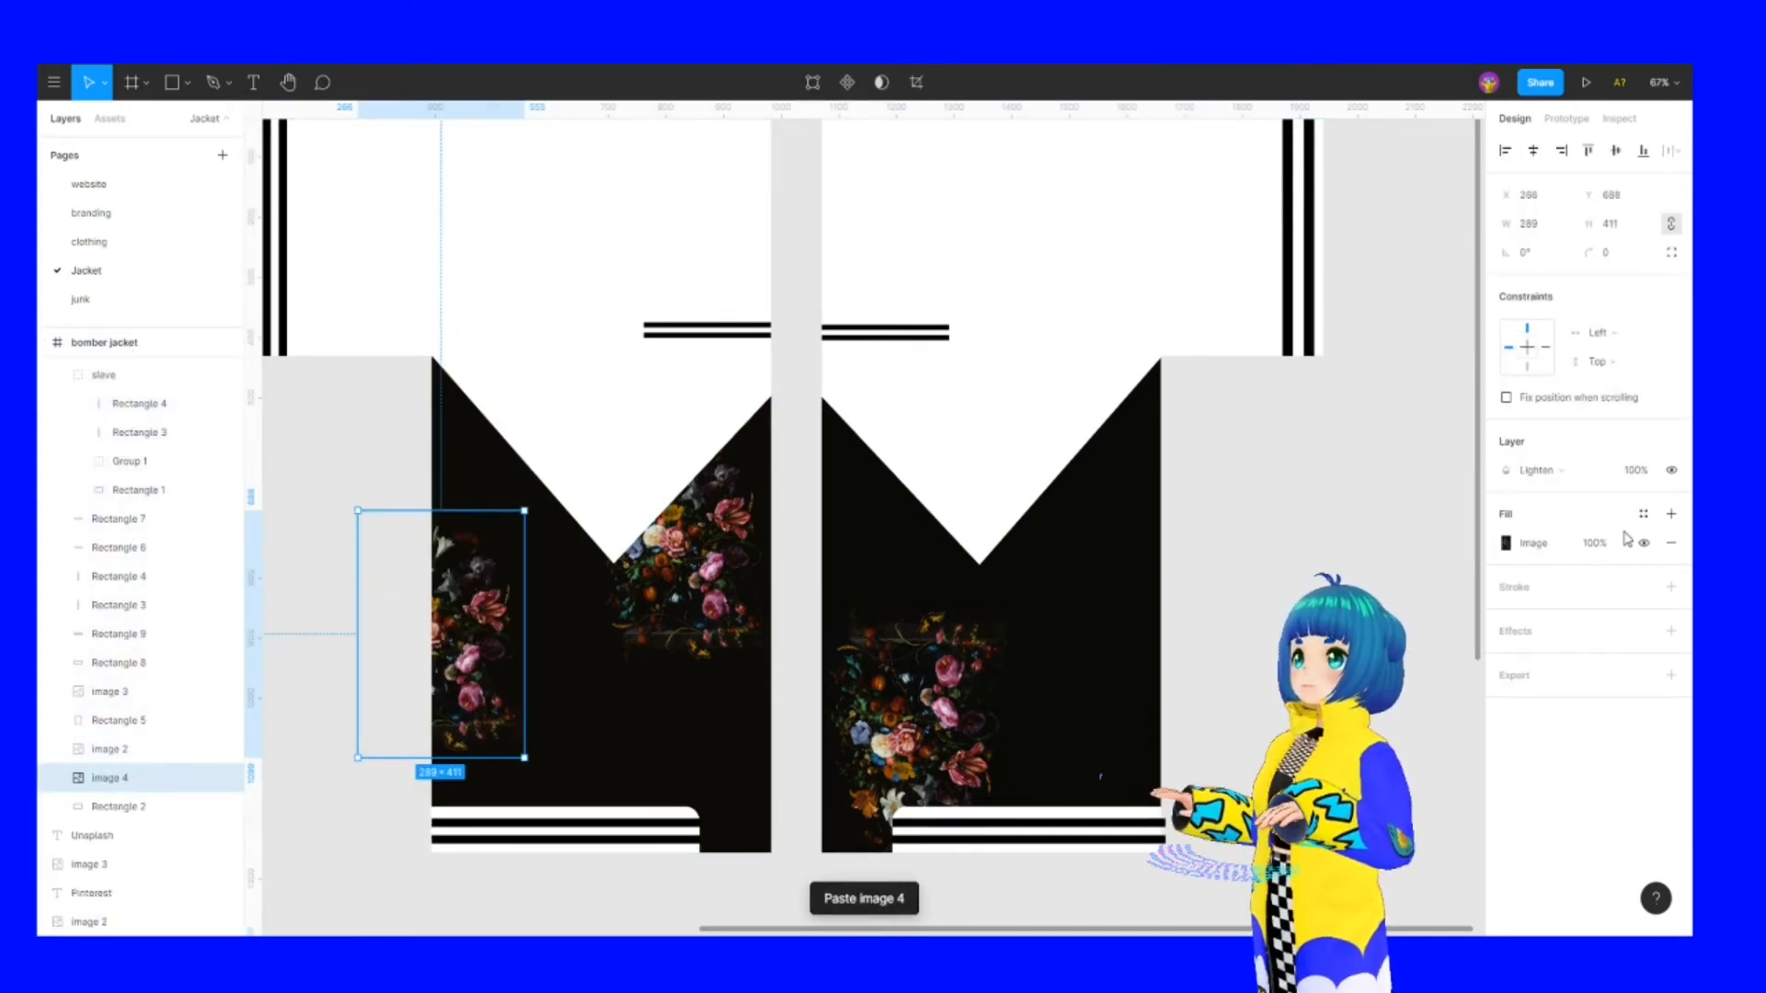
left_click(1554, 471)
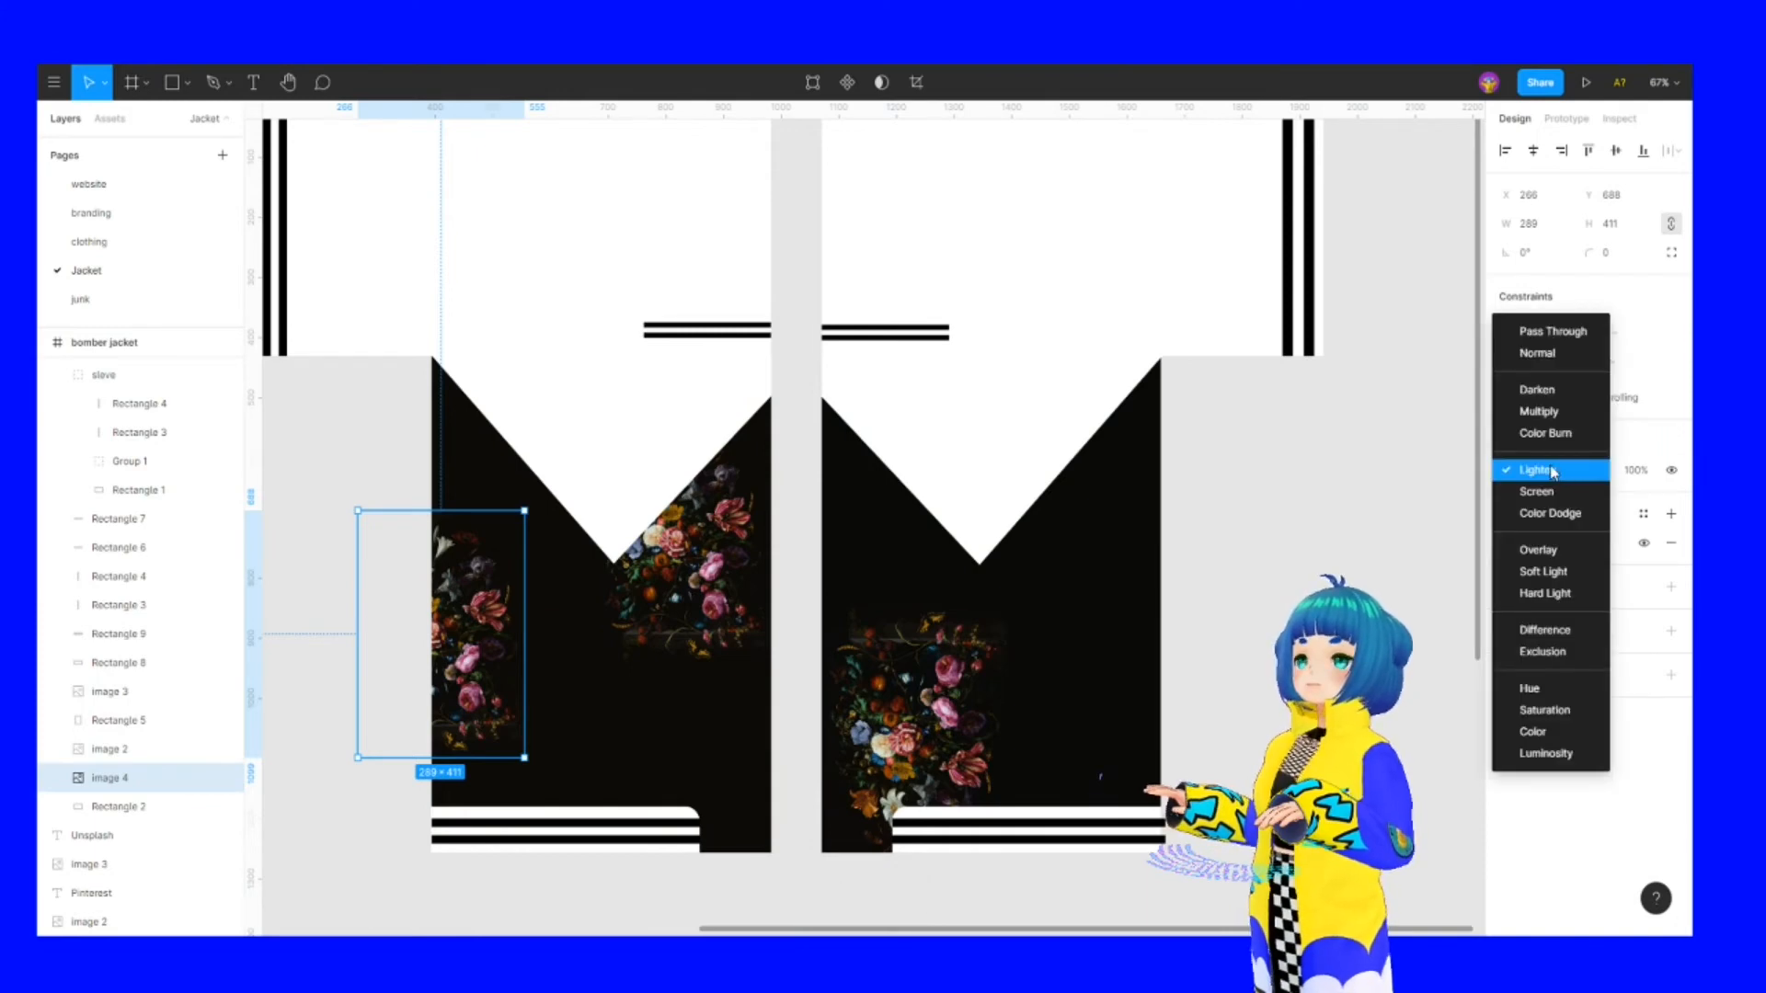
left_click(343, 812)
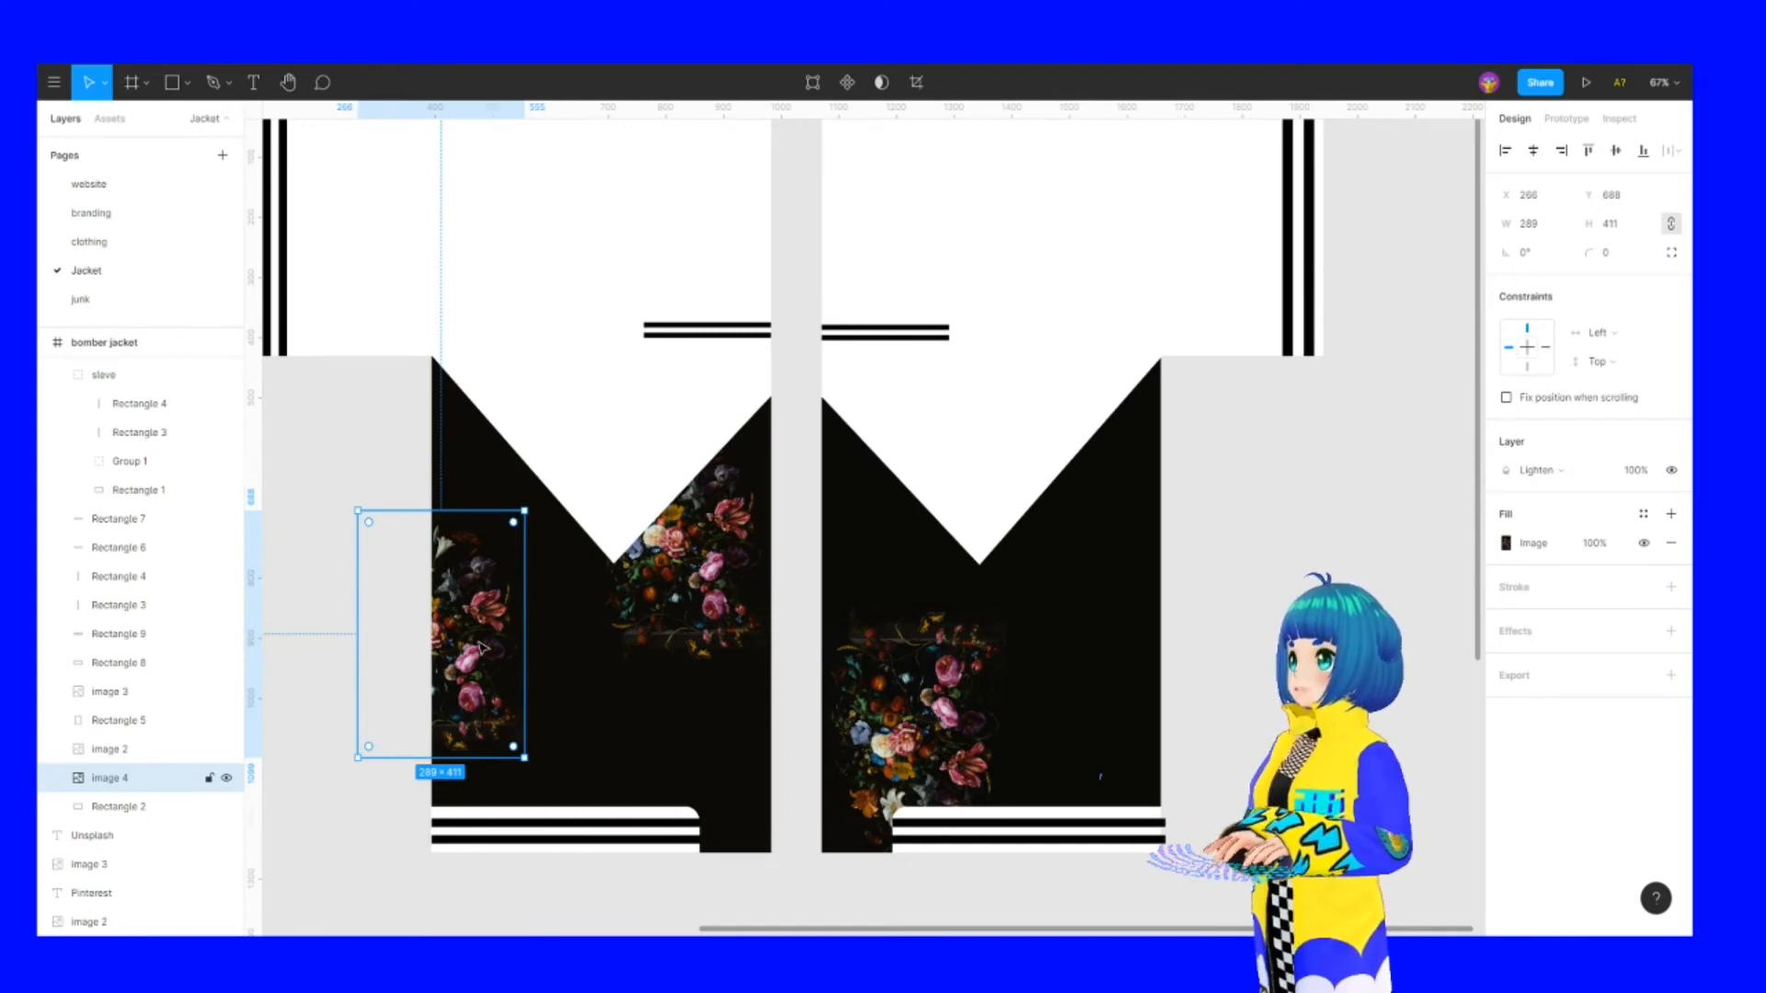
Paste another copy of the floral painting over the right black panel and place it across the panel's outer edge
left_click(1092, 643)
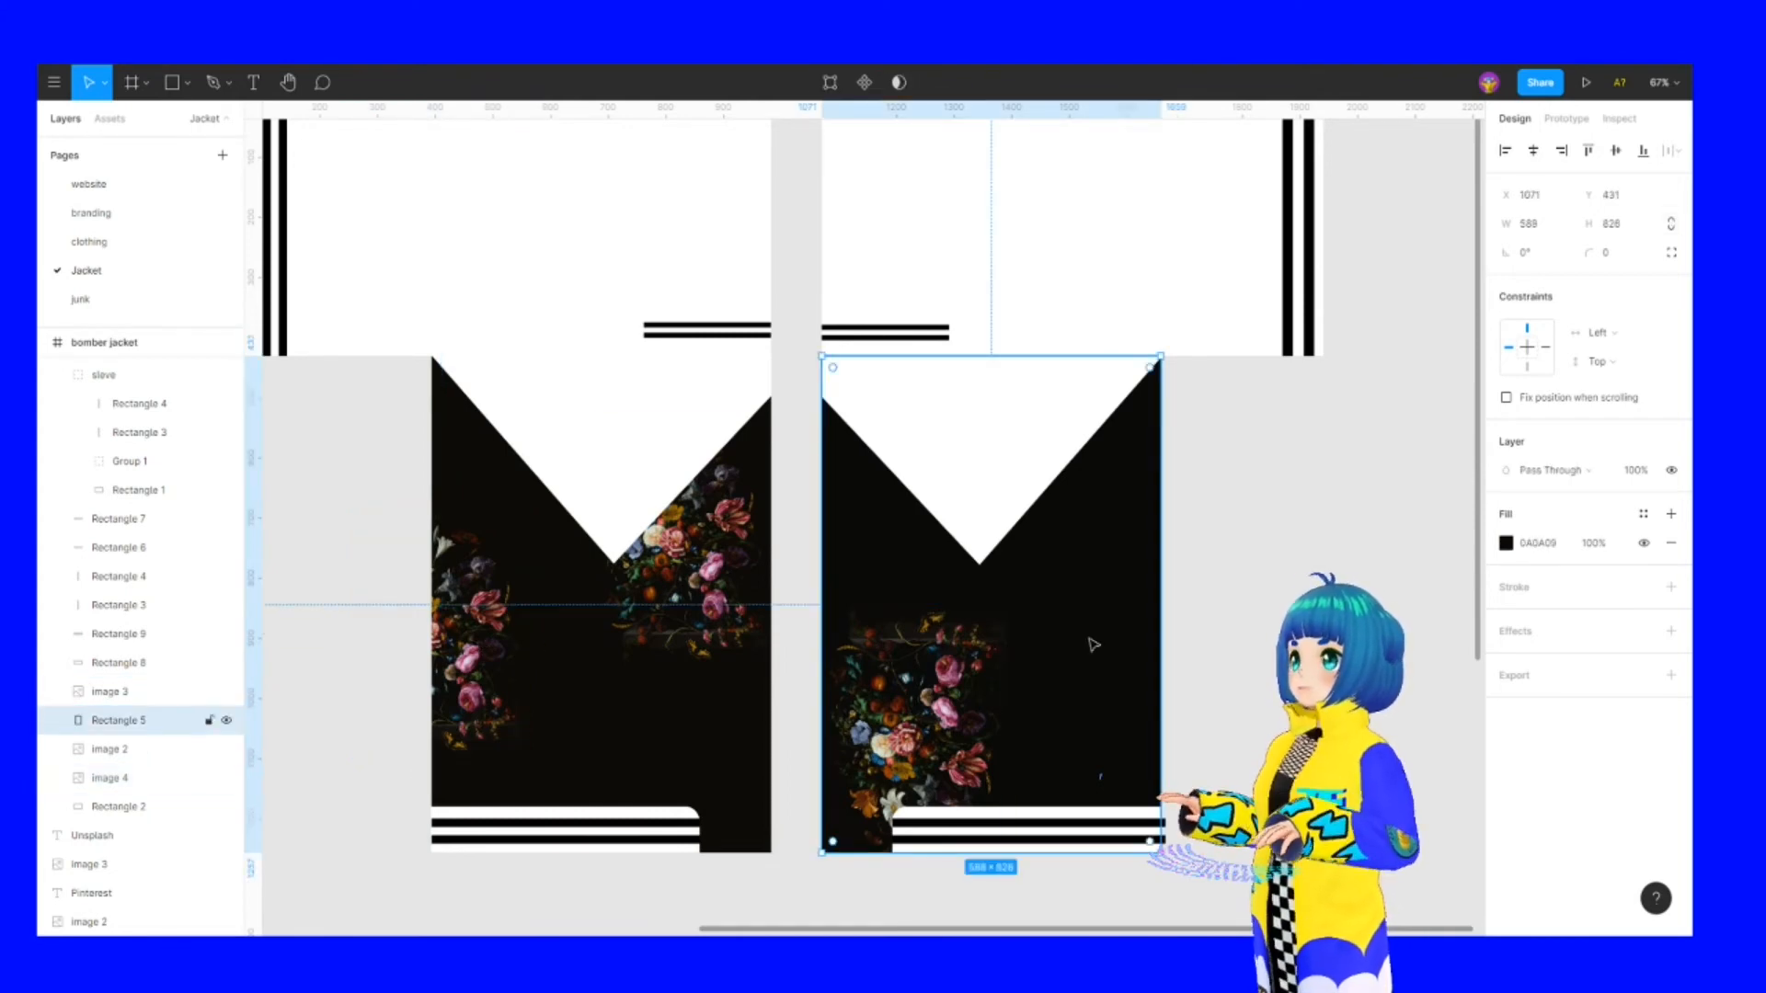
key("ctrl+v")
left_click_drag(466, 656, 1185, 660)
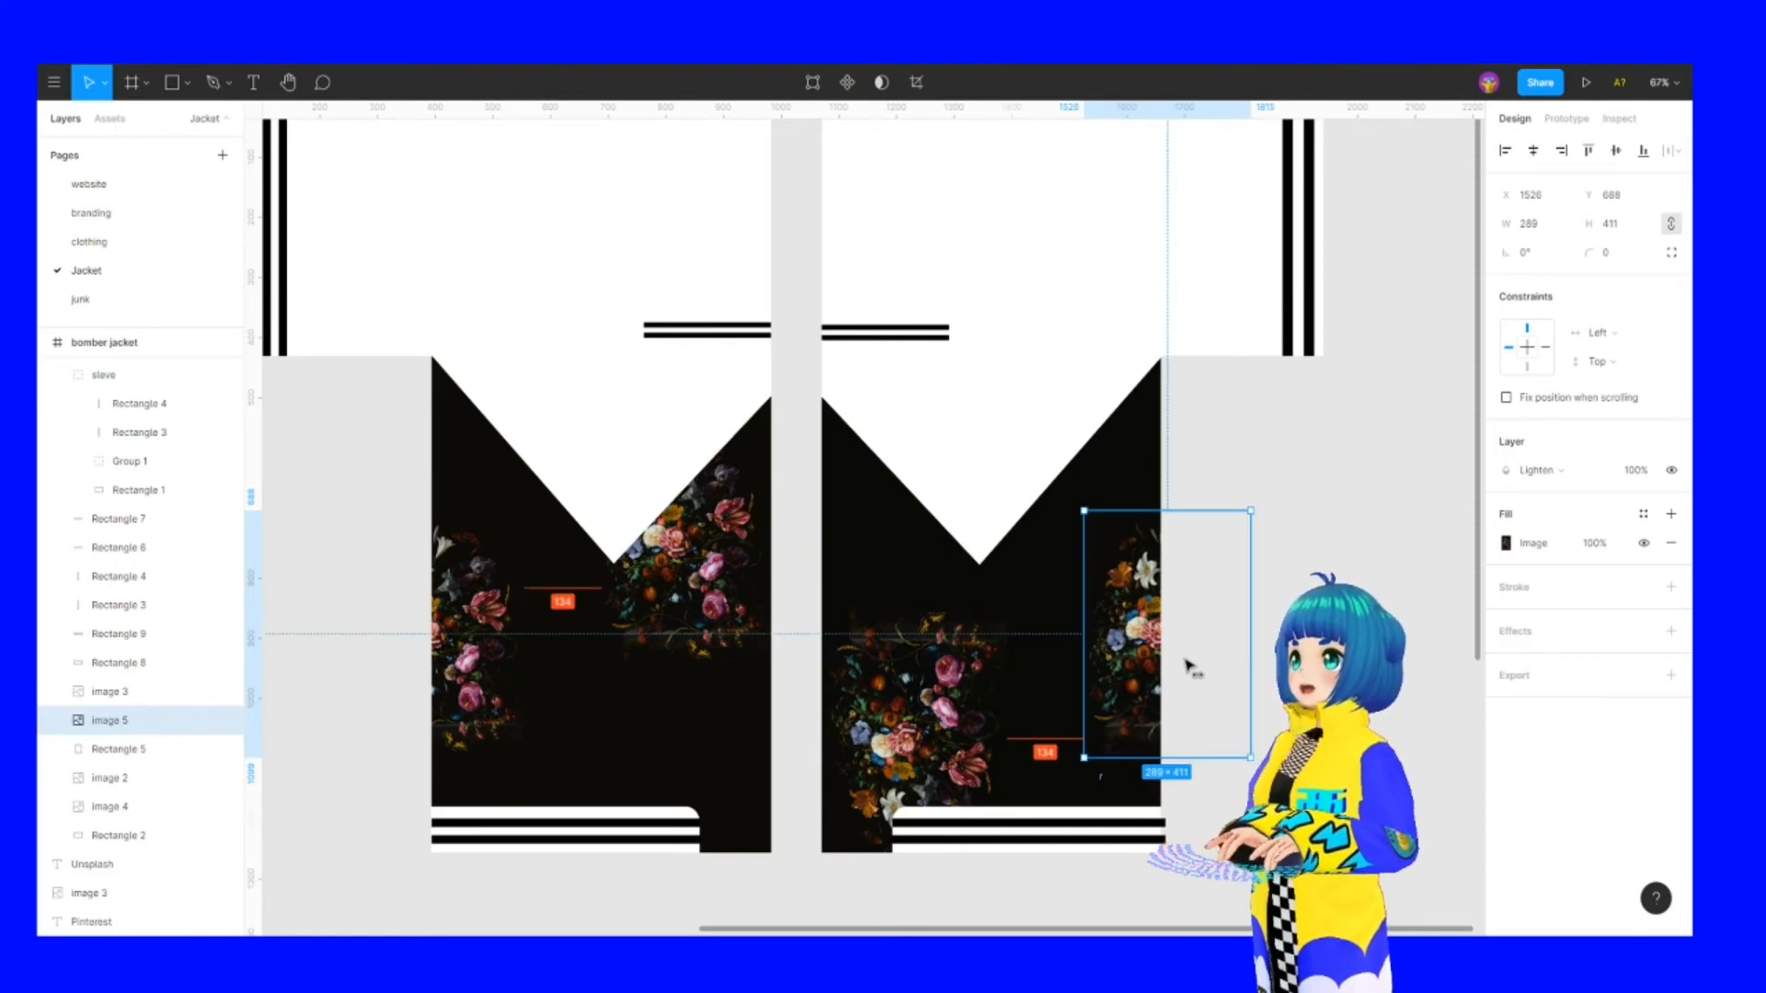
Set the width of the painting at the left panel's outer edge to 280 with proportions kept, and move it slightly lower, to Y 701
left_click(506, 648)
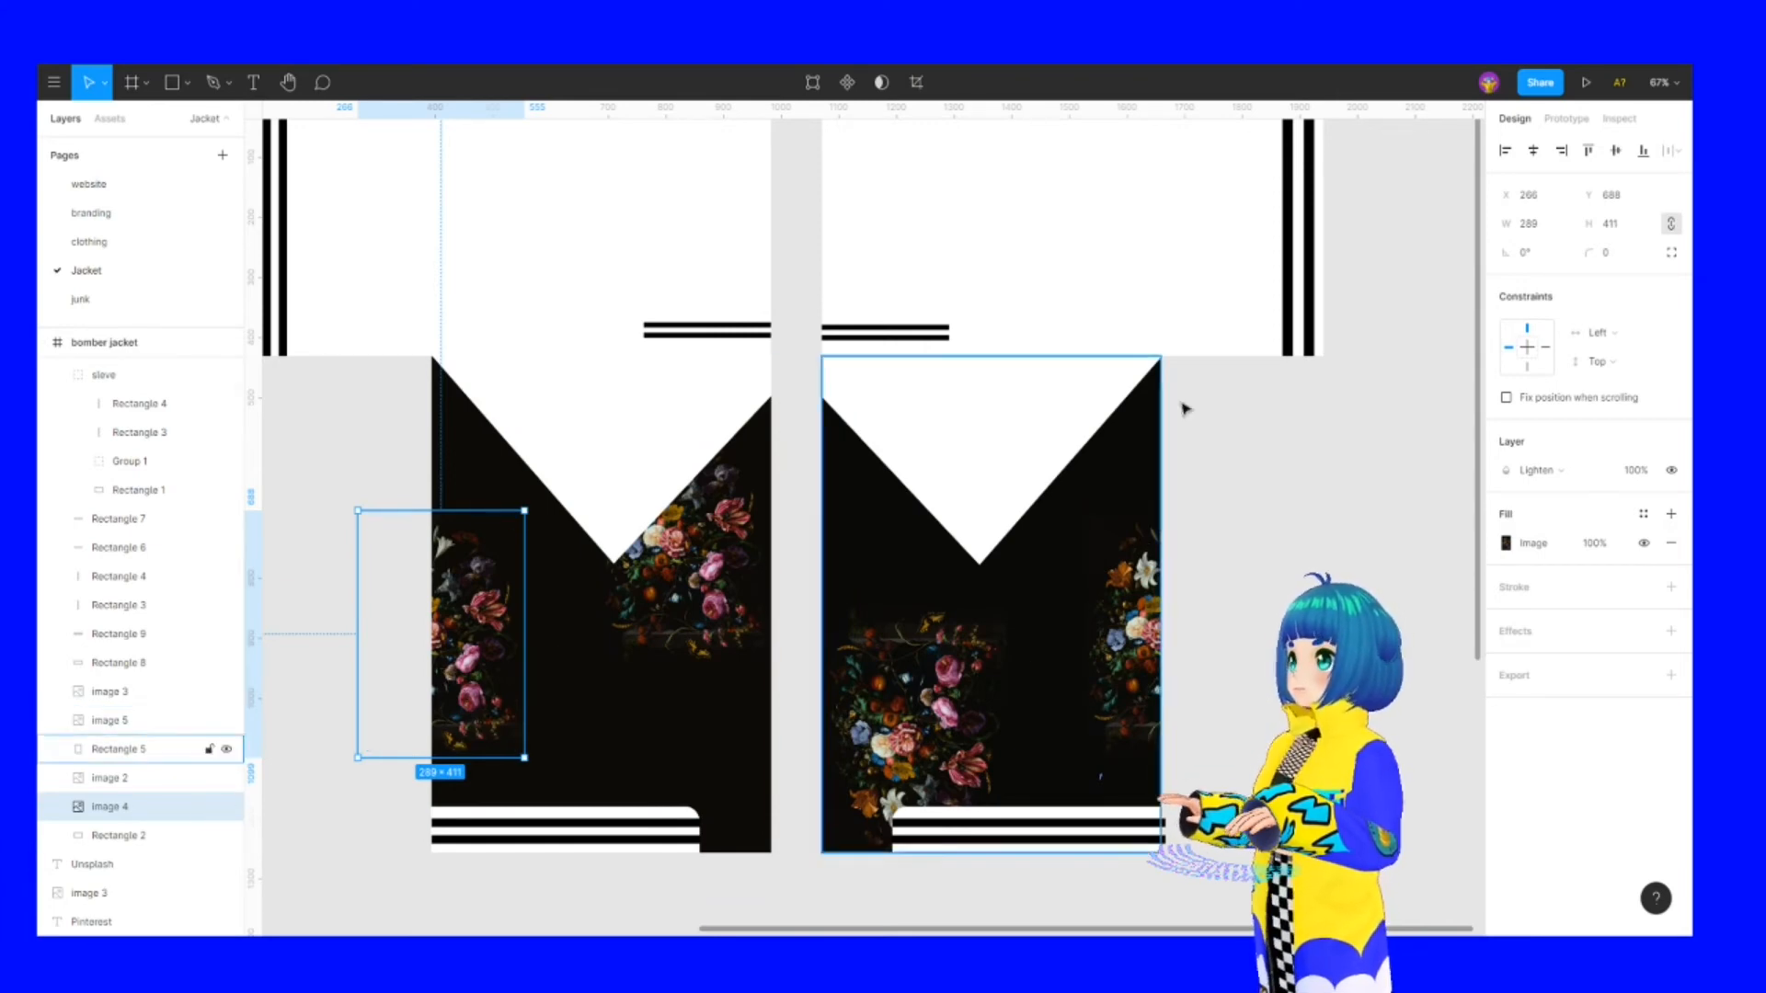
left_click(1556, 237)
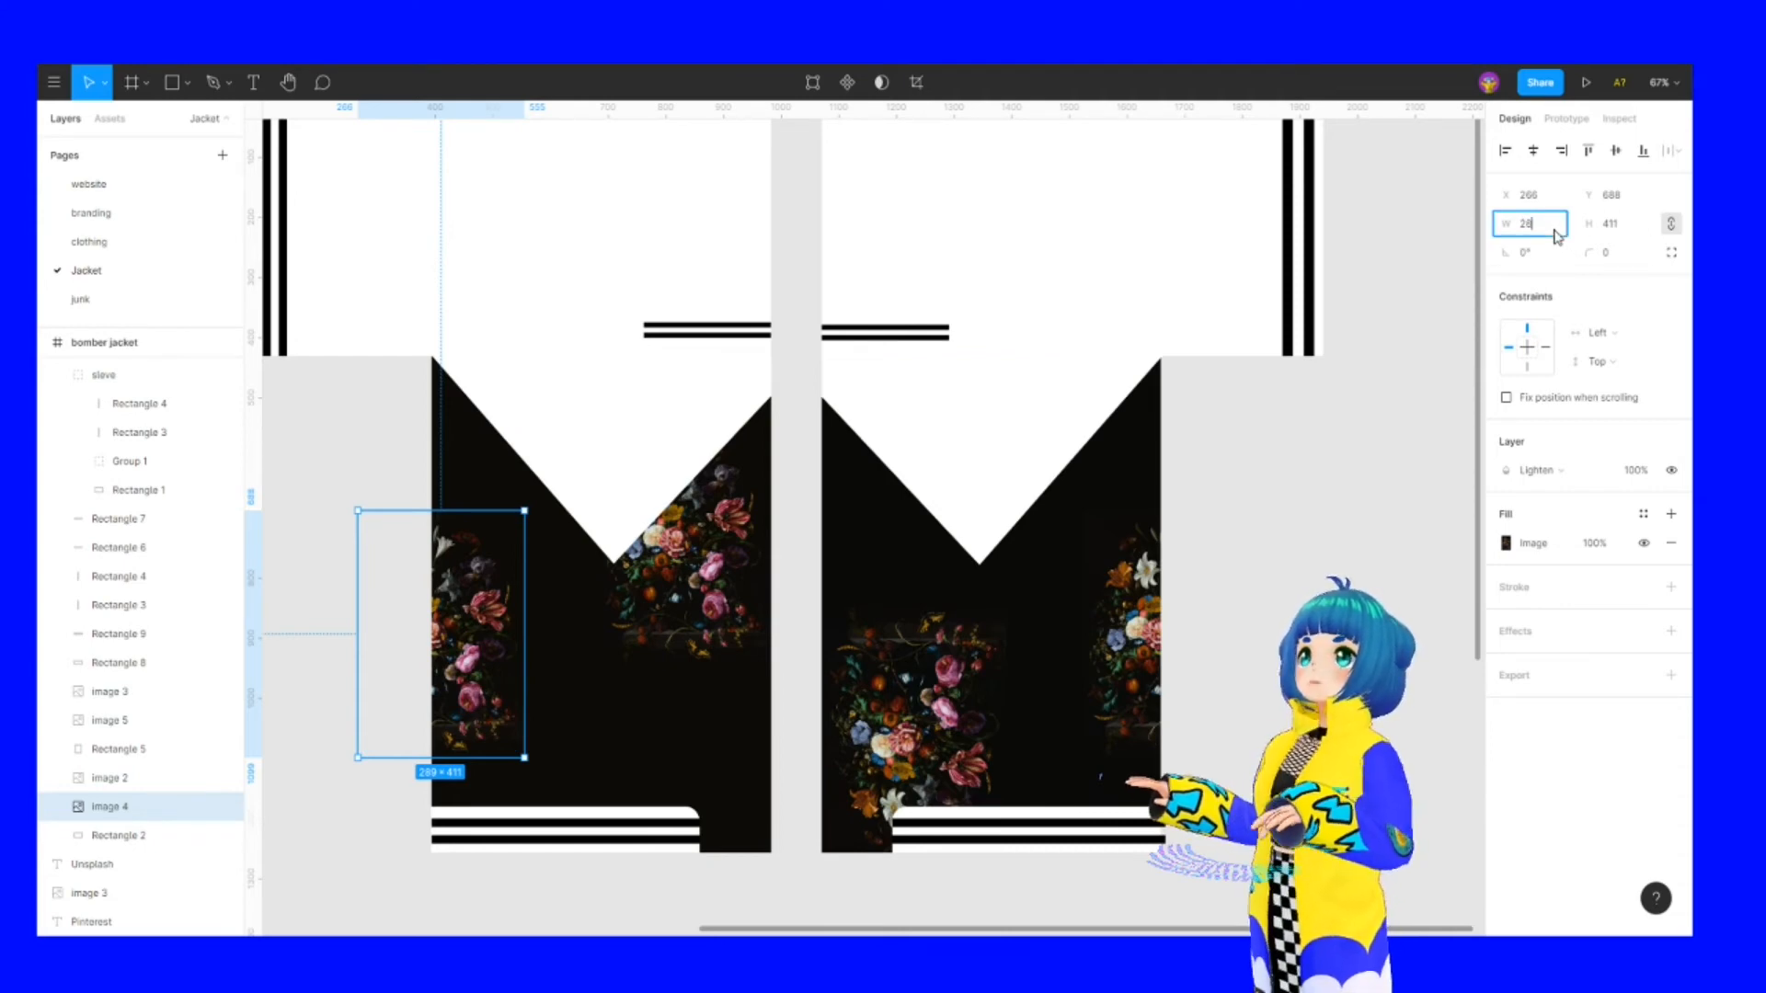
type("280")
key("Return")
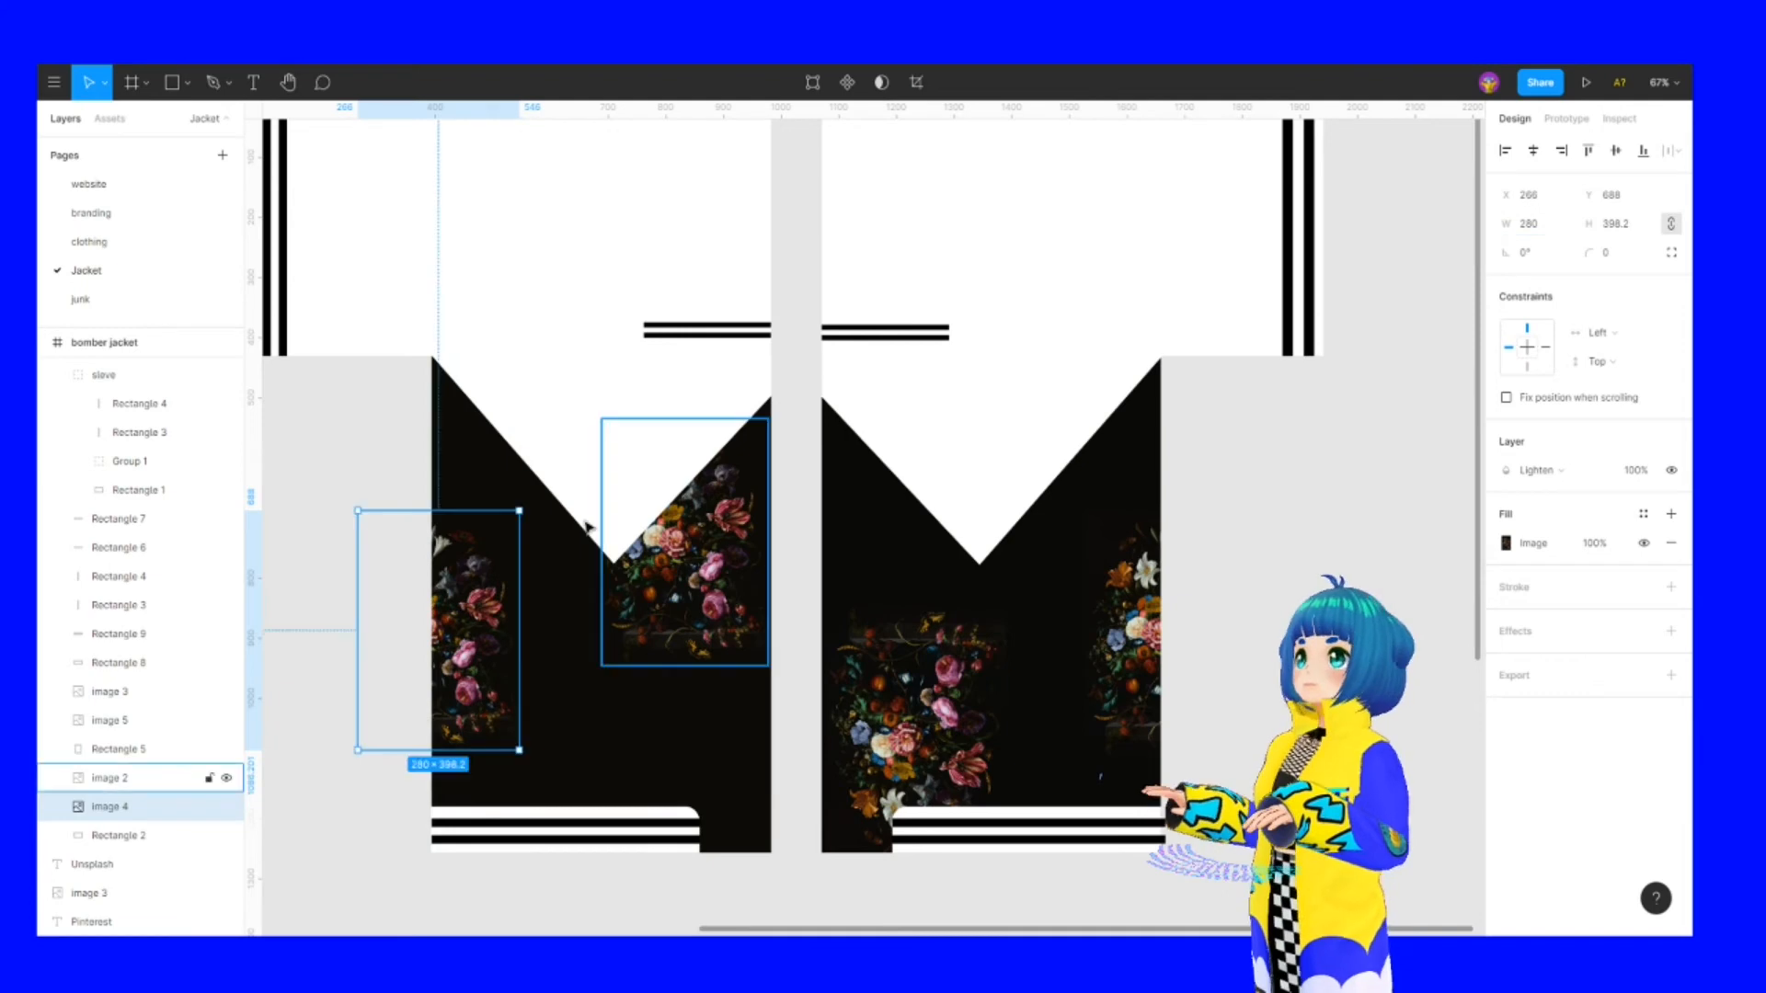
left_click_drag(485, 602, 487, 616)
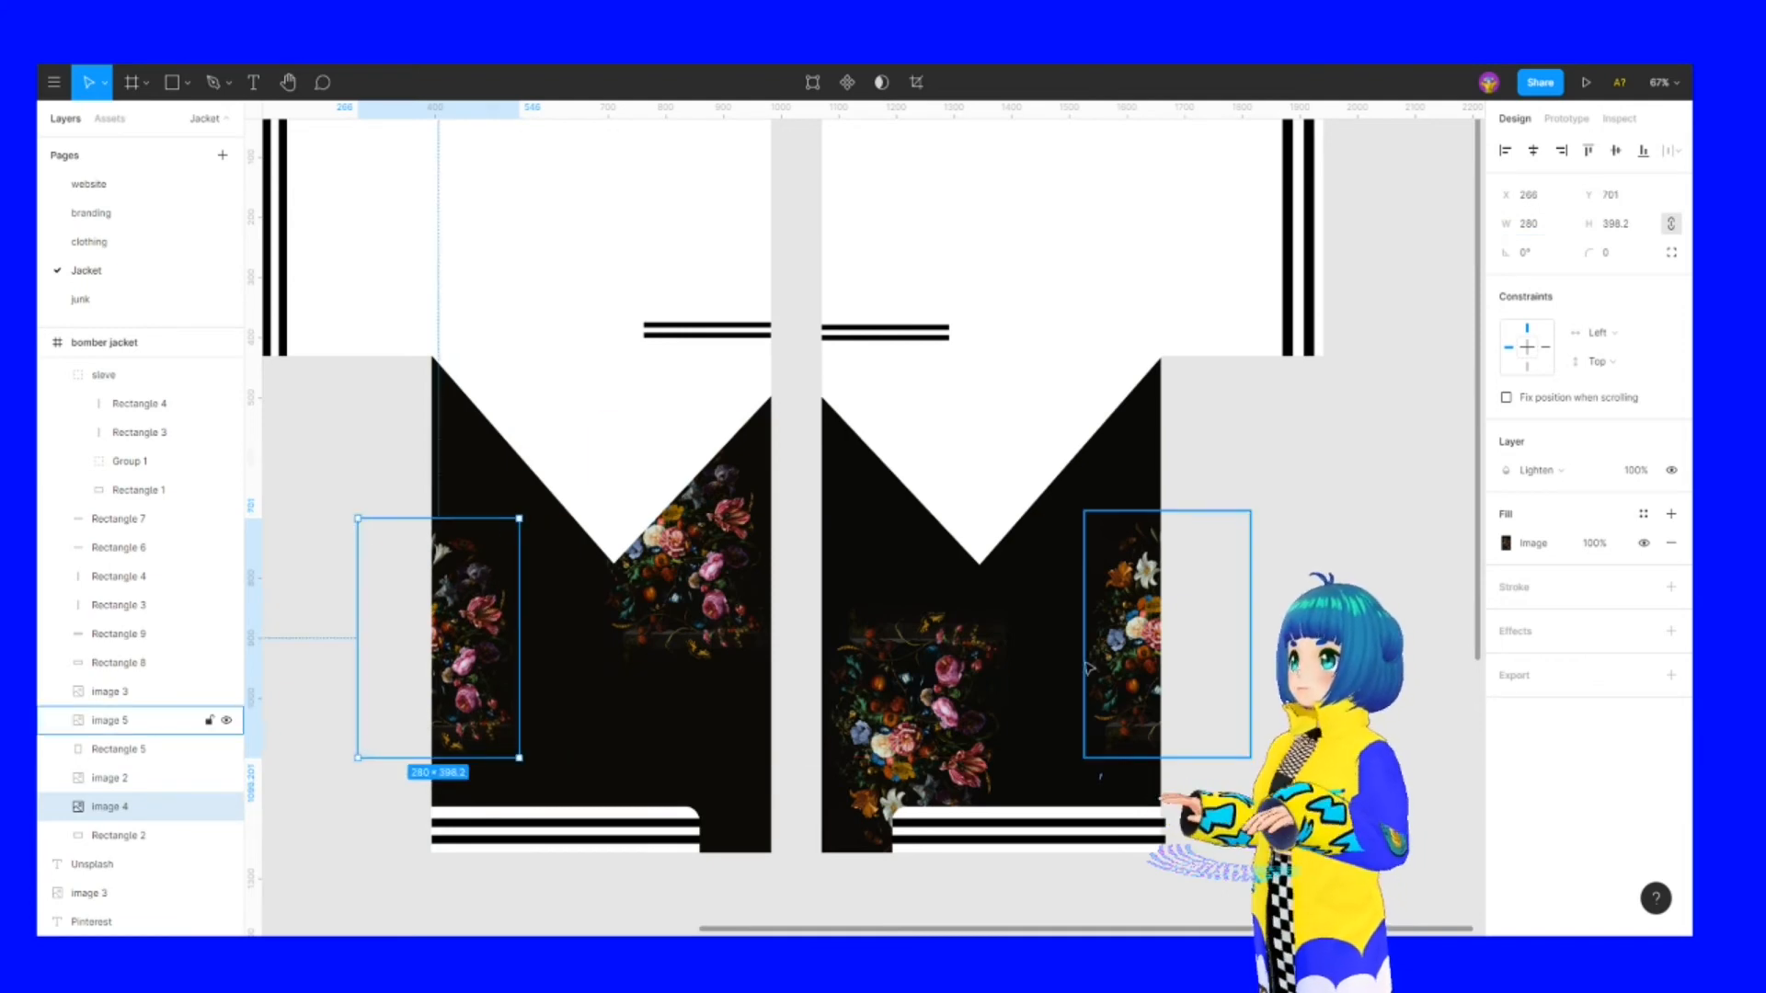
Set the width of the painting at the right panel's outer edge to 280 with proportions kept
left_click(1126, 651)
left_click(1552, 230)
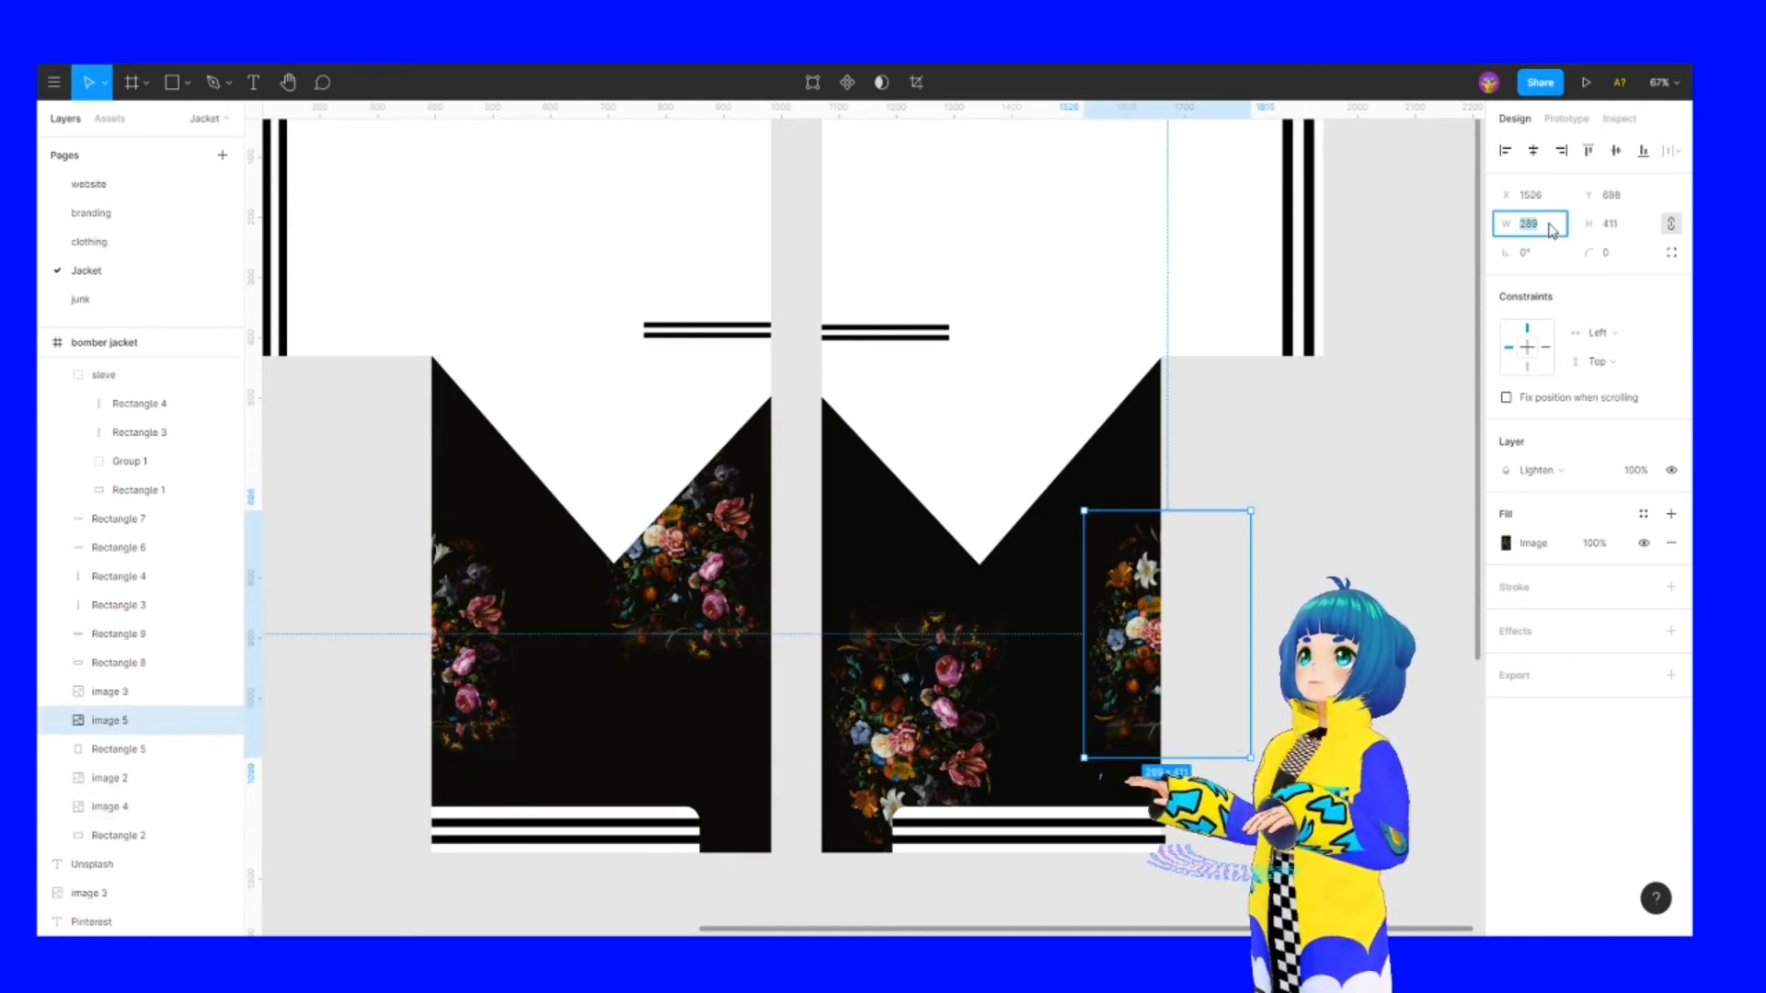
type("280")
key("Return")
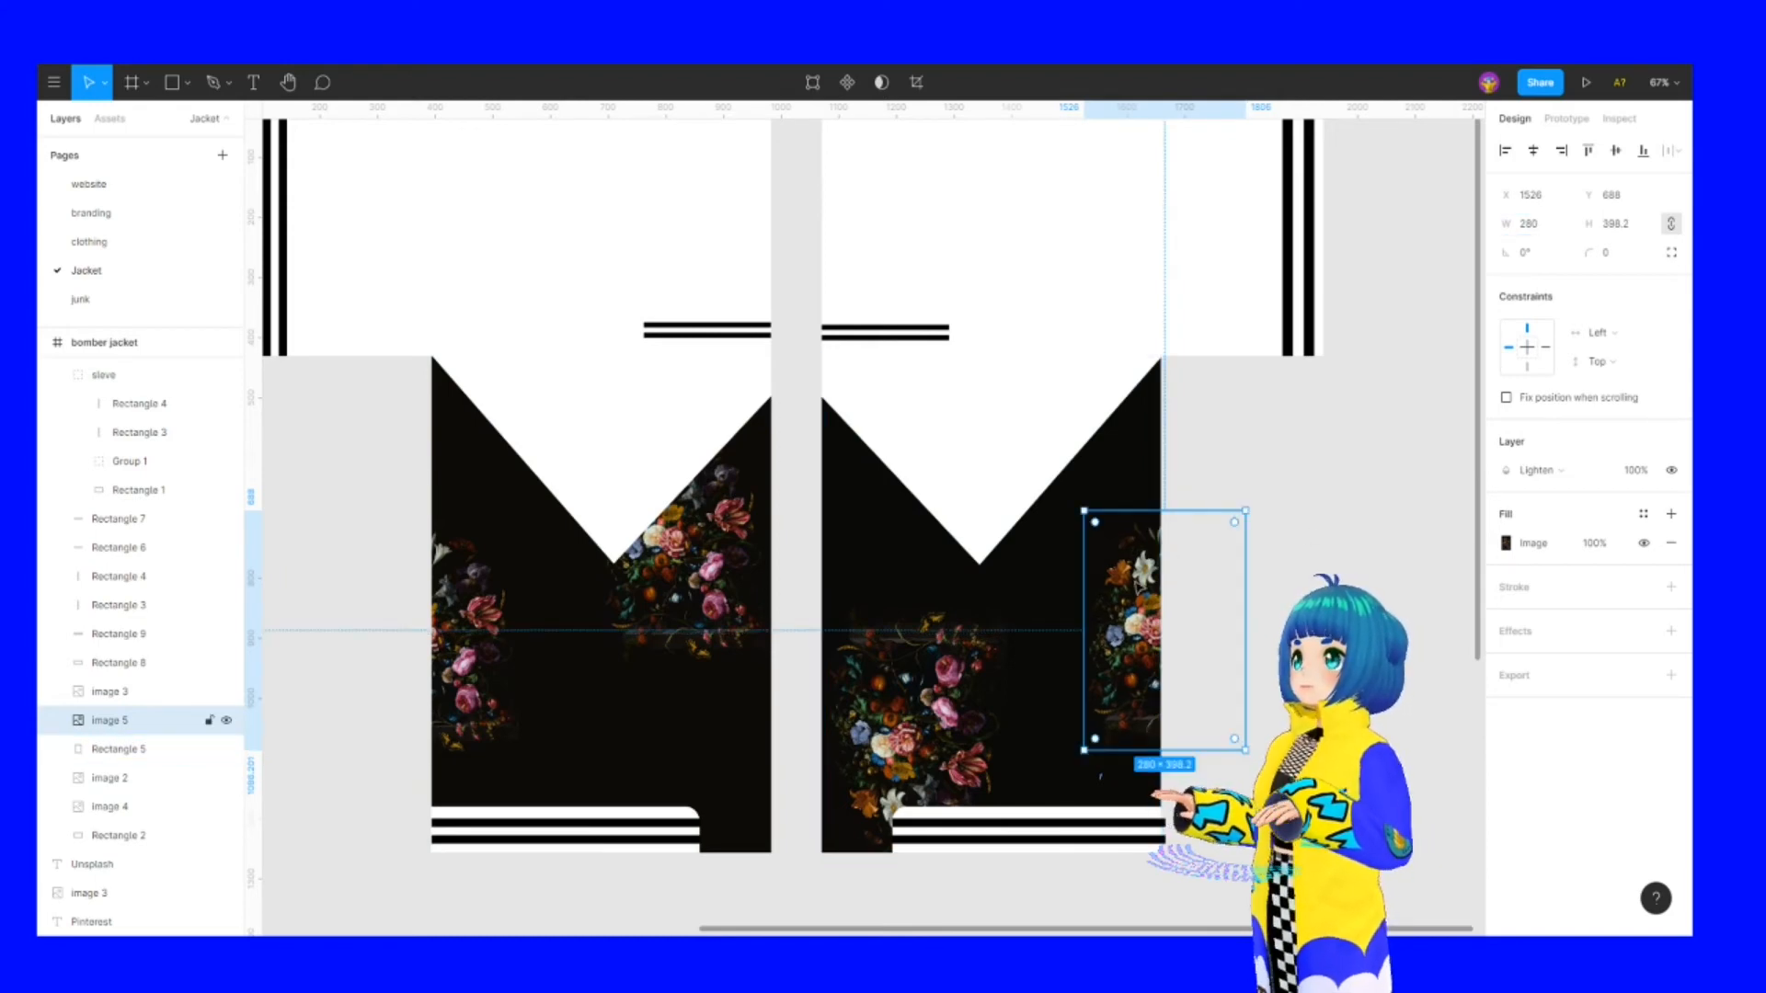
Nudge the painting at the right panel's outer edge inward to X 1519
left_click(1566, 119)
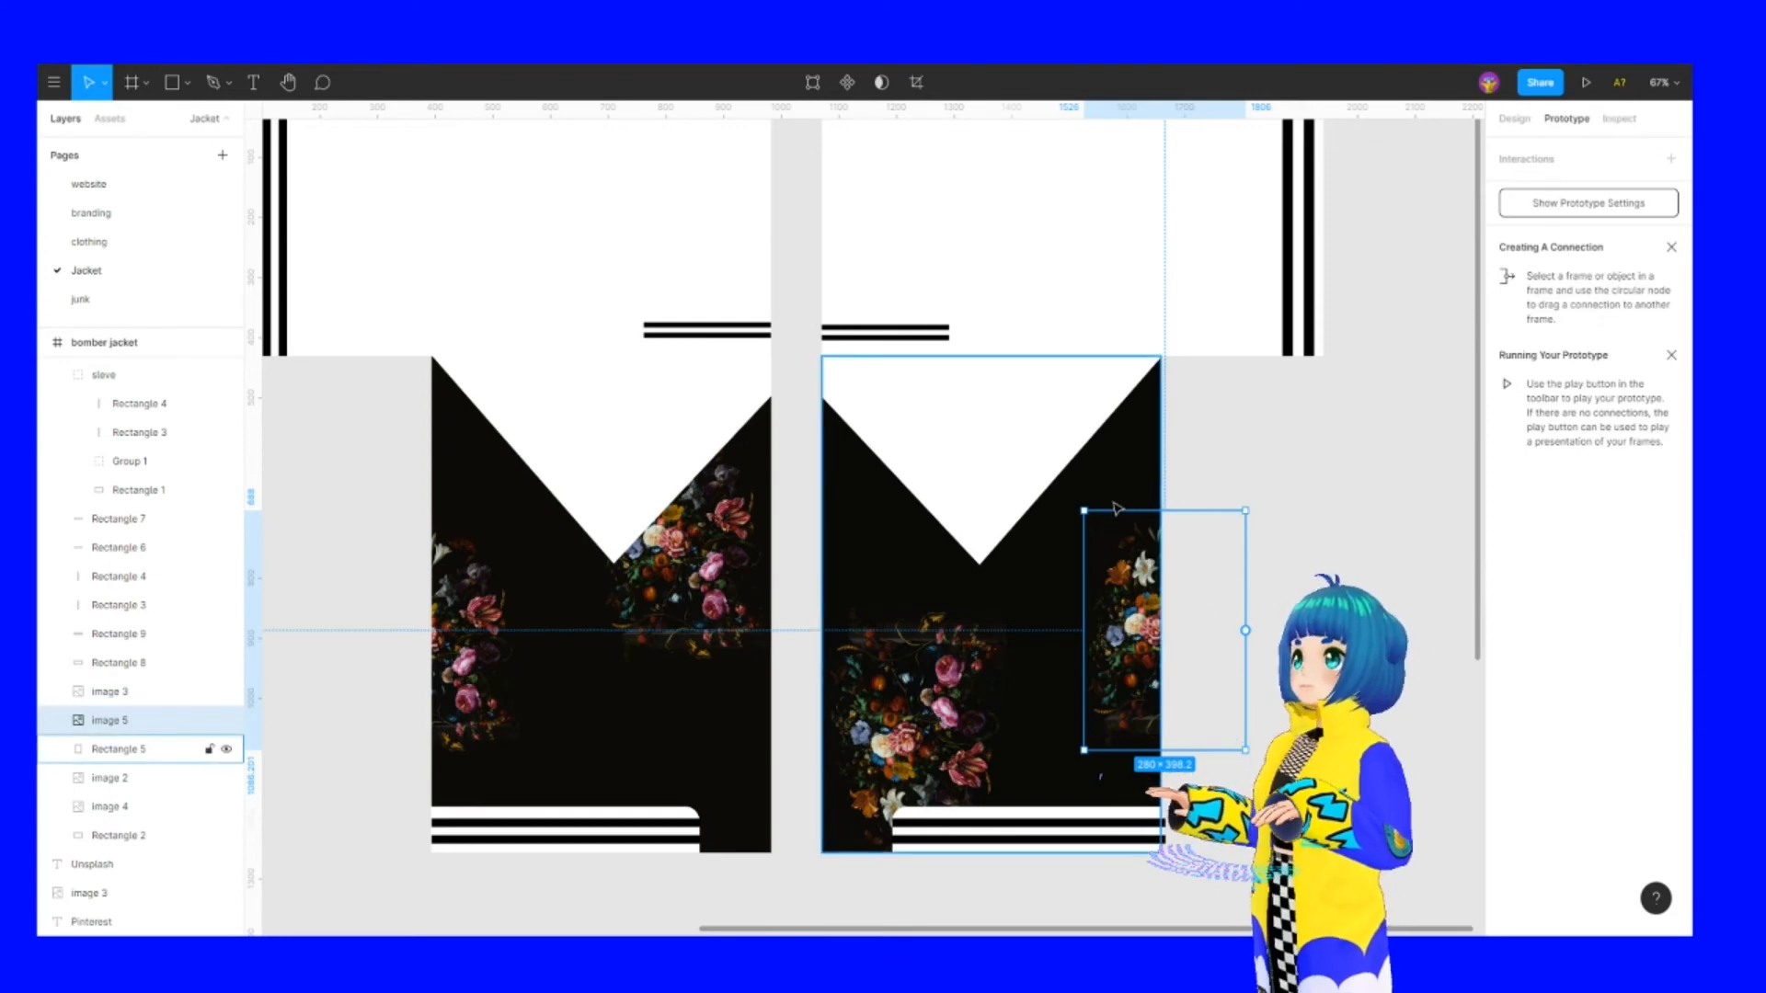
left_click(1619, 119)
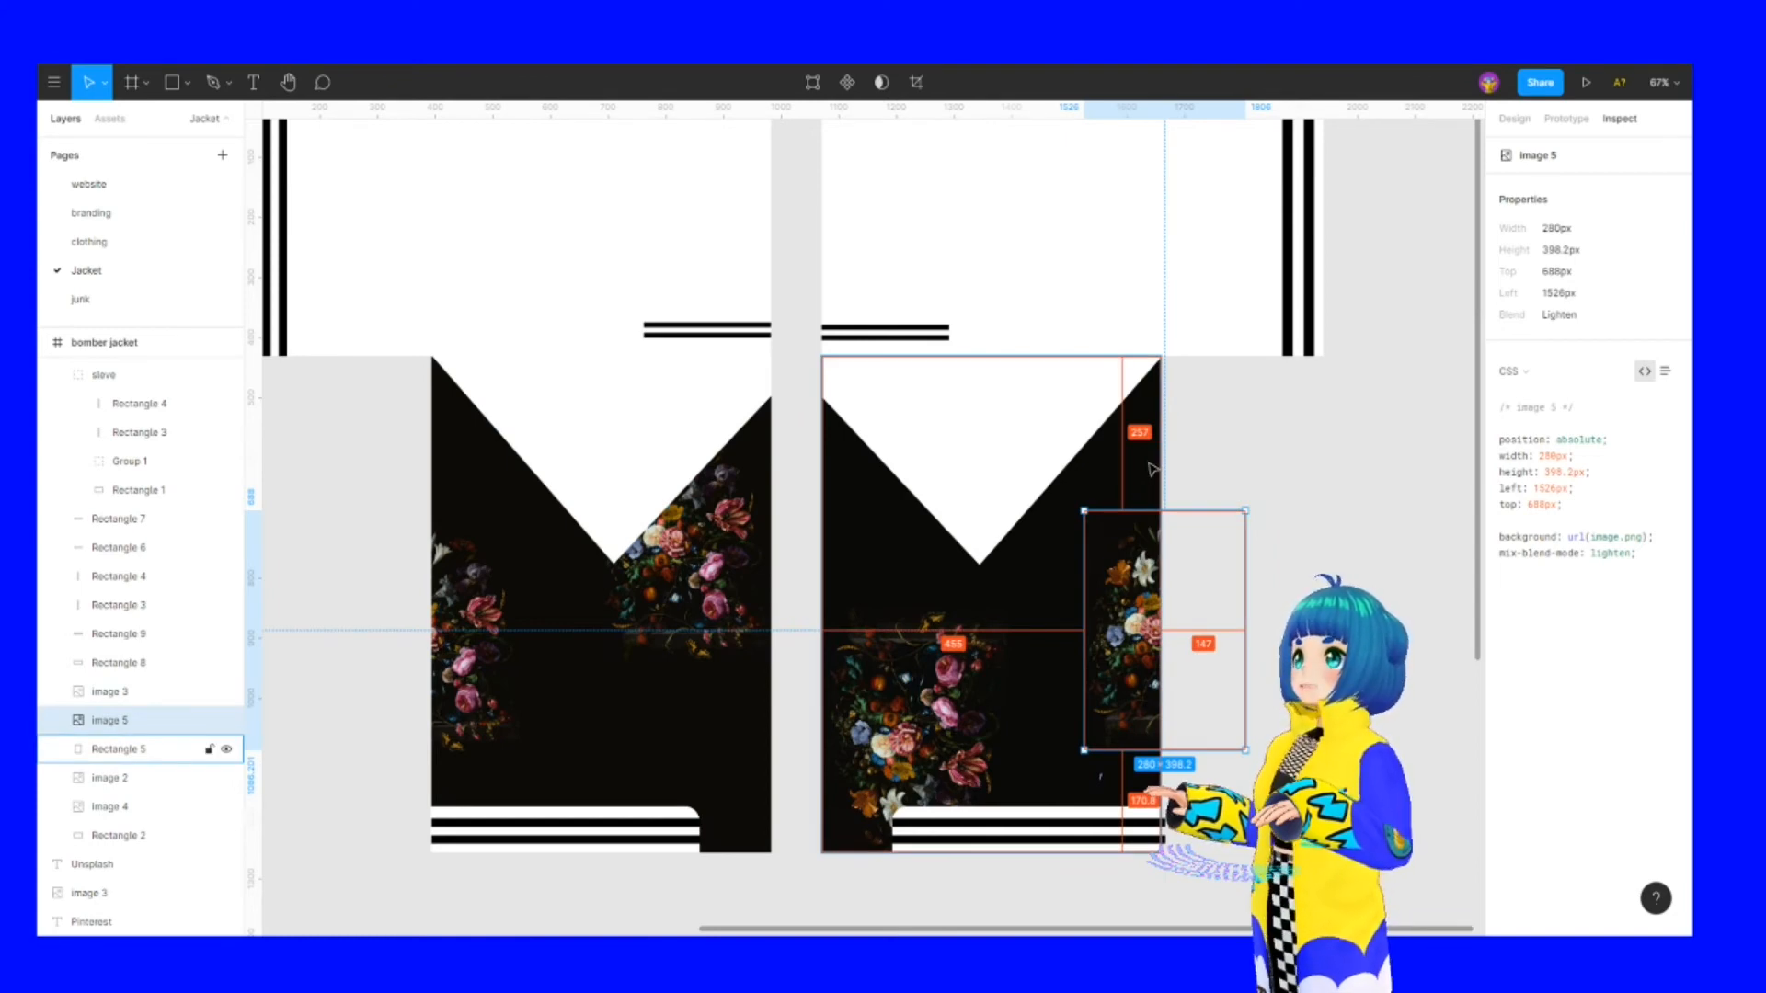
key("Left")
key("Left")
key("Left")
key("Left")
key("Left")
key("Left")
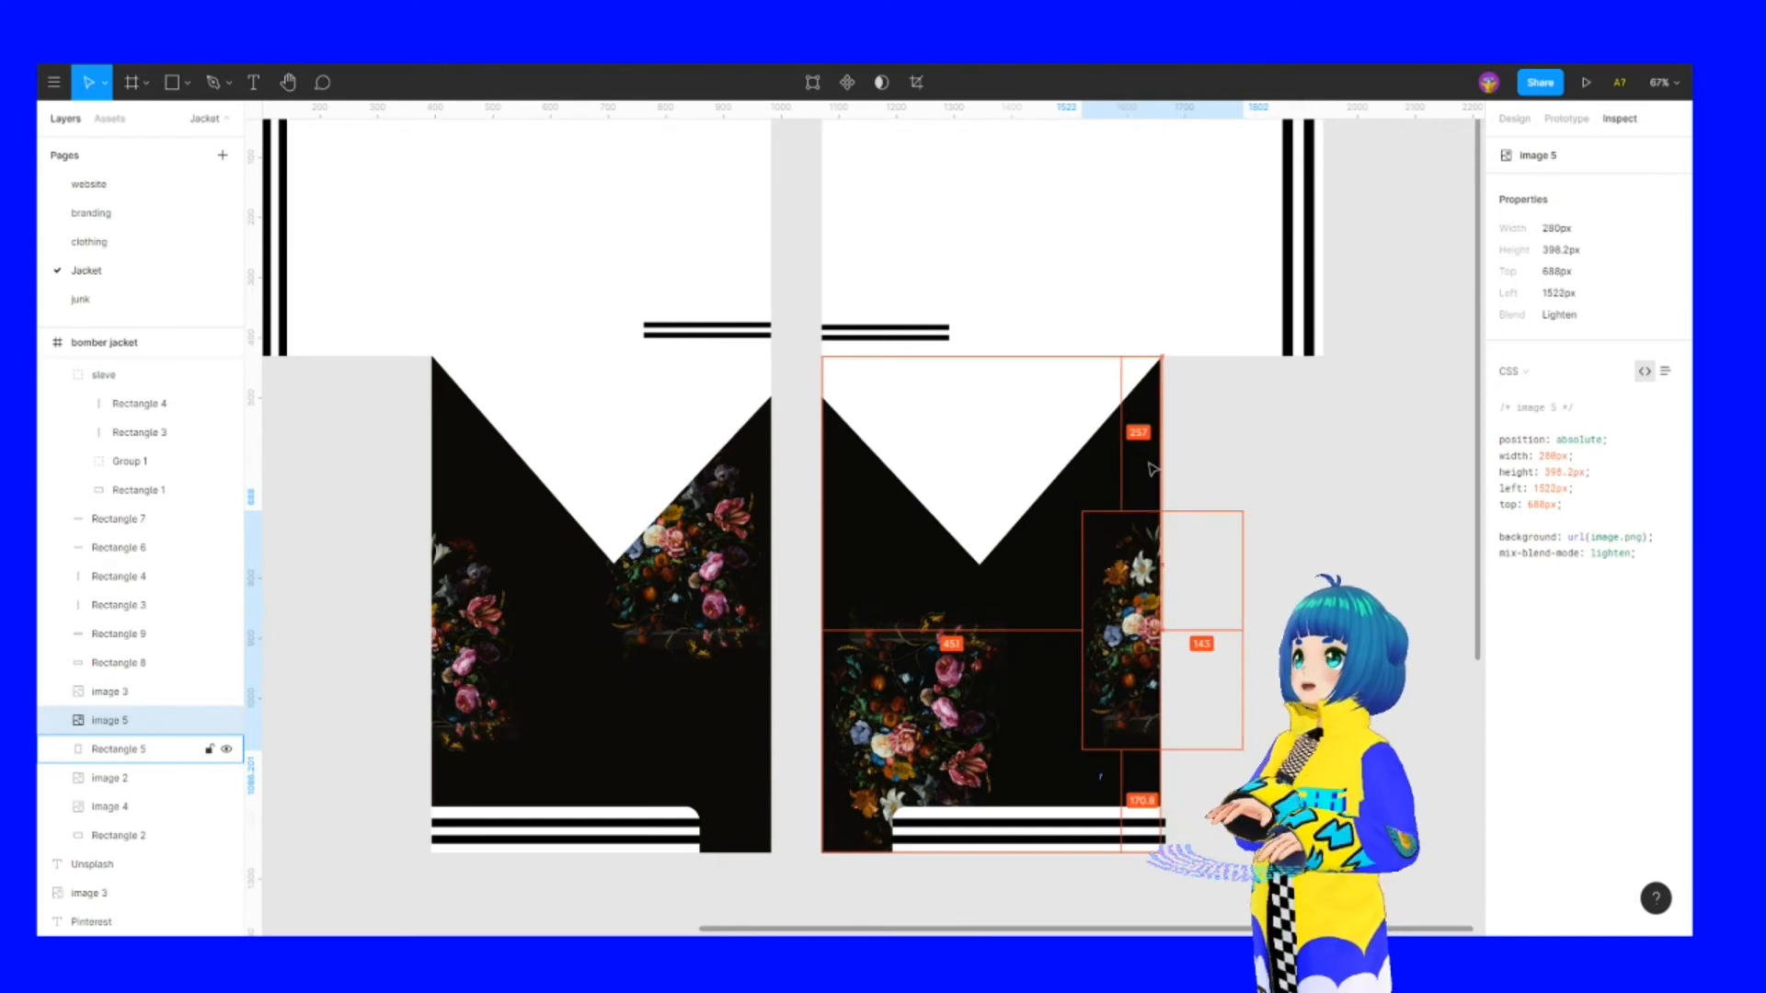
key("Left")
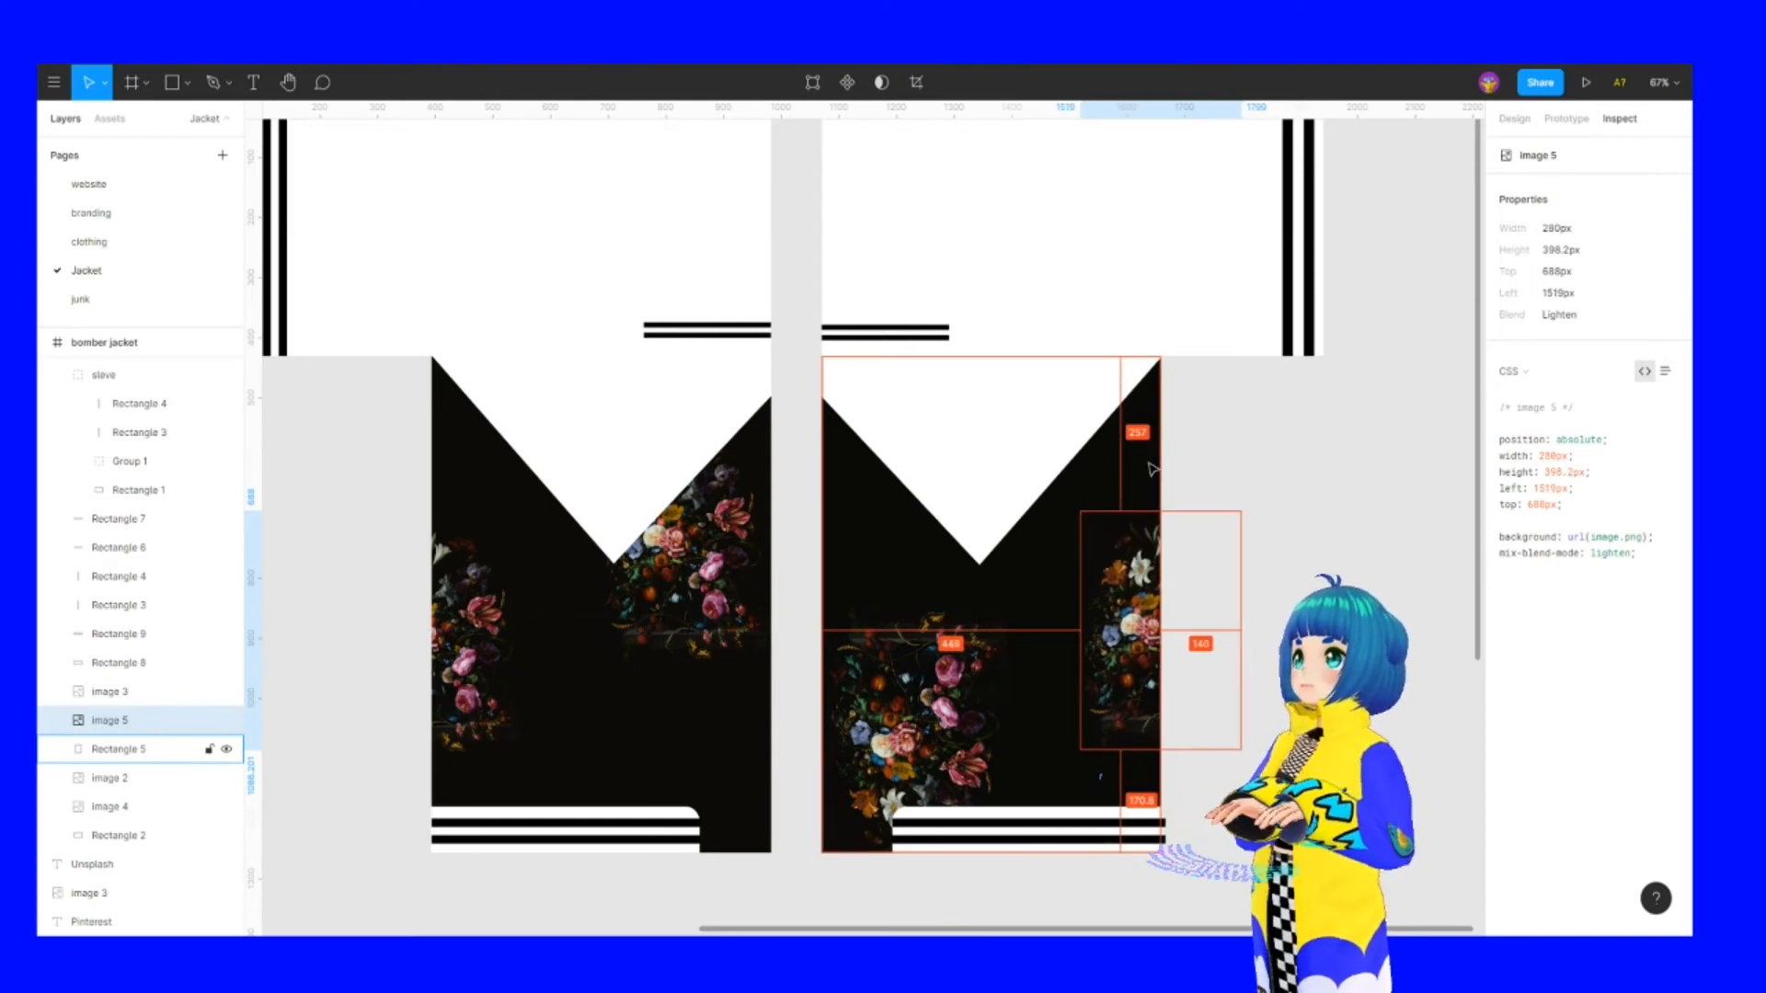
Nudge the painting at the left panel's outer edge outward to X 254, and deselect it
left_click(443, 638)
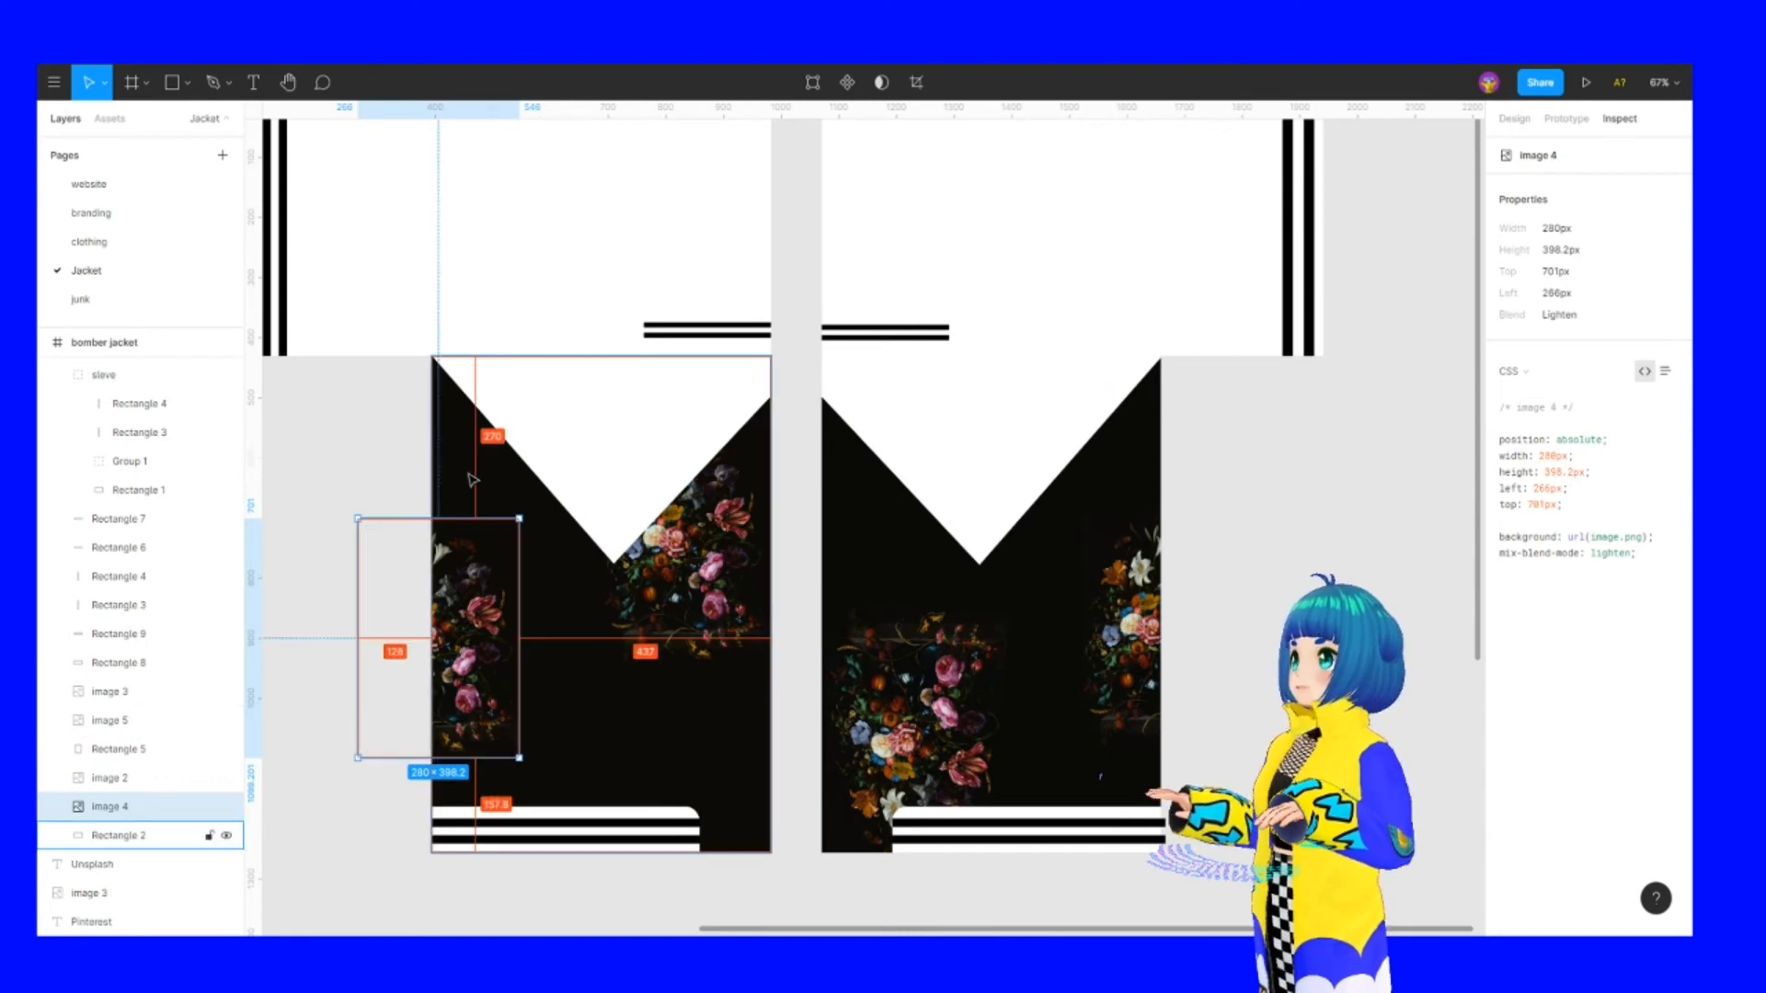
key("Right")
key("Right")
key("Right")
key("Right")
key("Right")
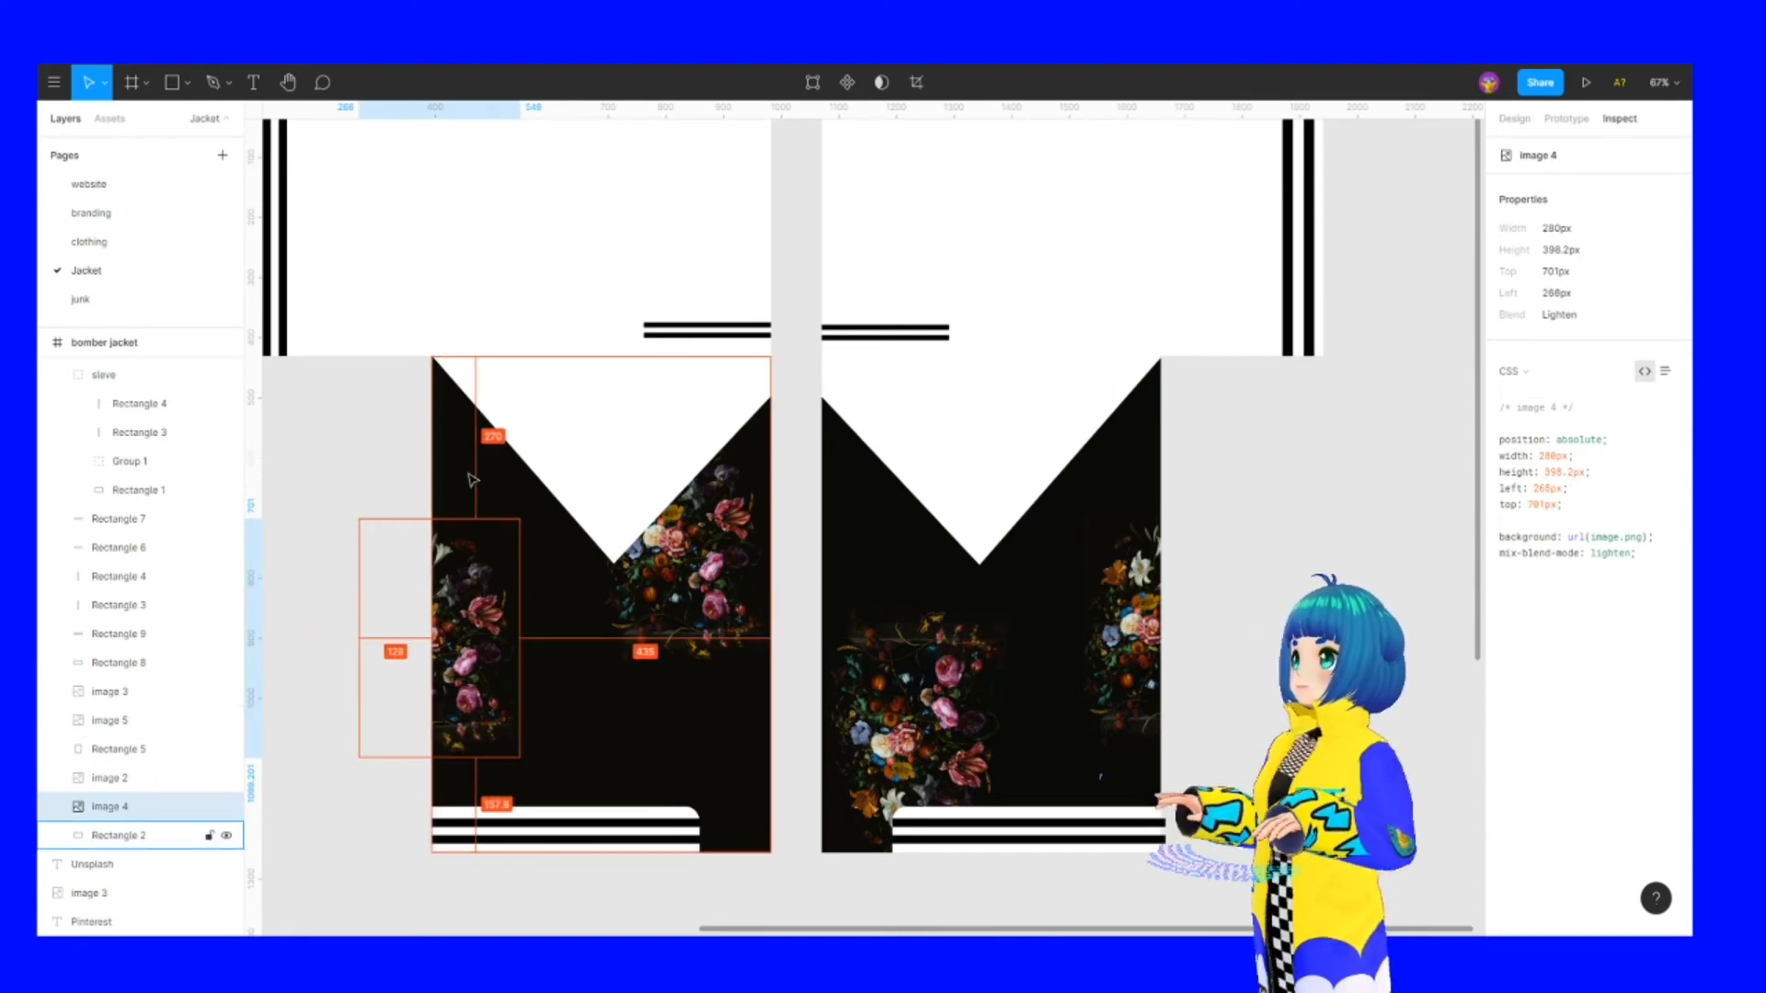
key("Left")
key("Left")
key("Left")
key("Left")
key("Left")
key("Left")
key("Left")
key("Left")
key("Left")
key("Left")
key("Left")
key("Left")
key("Left")
key("Left")
key("Left")
key("Left")
key("Left")
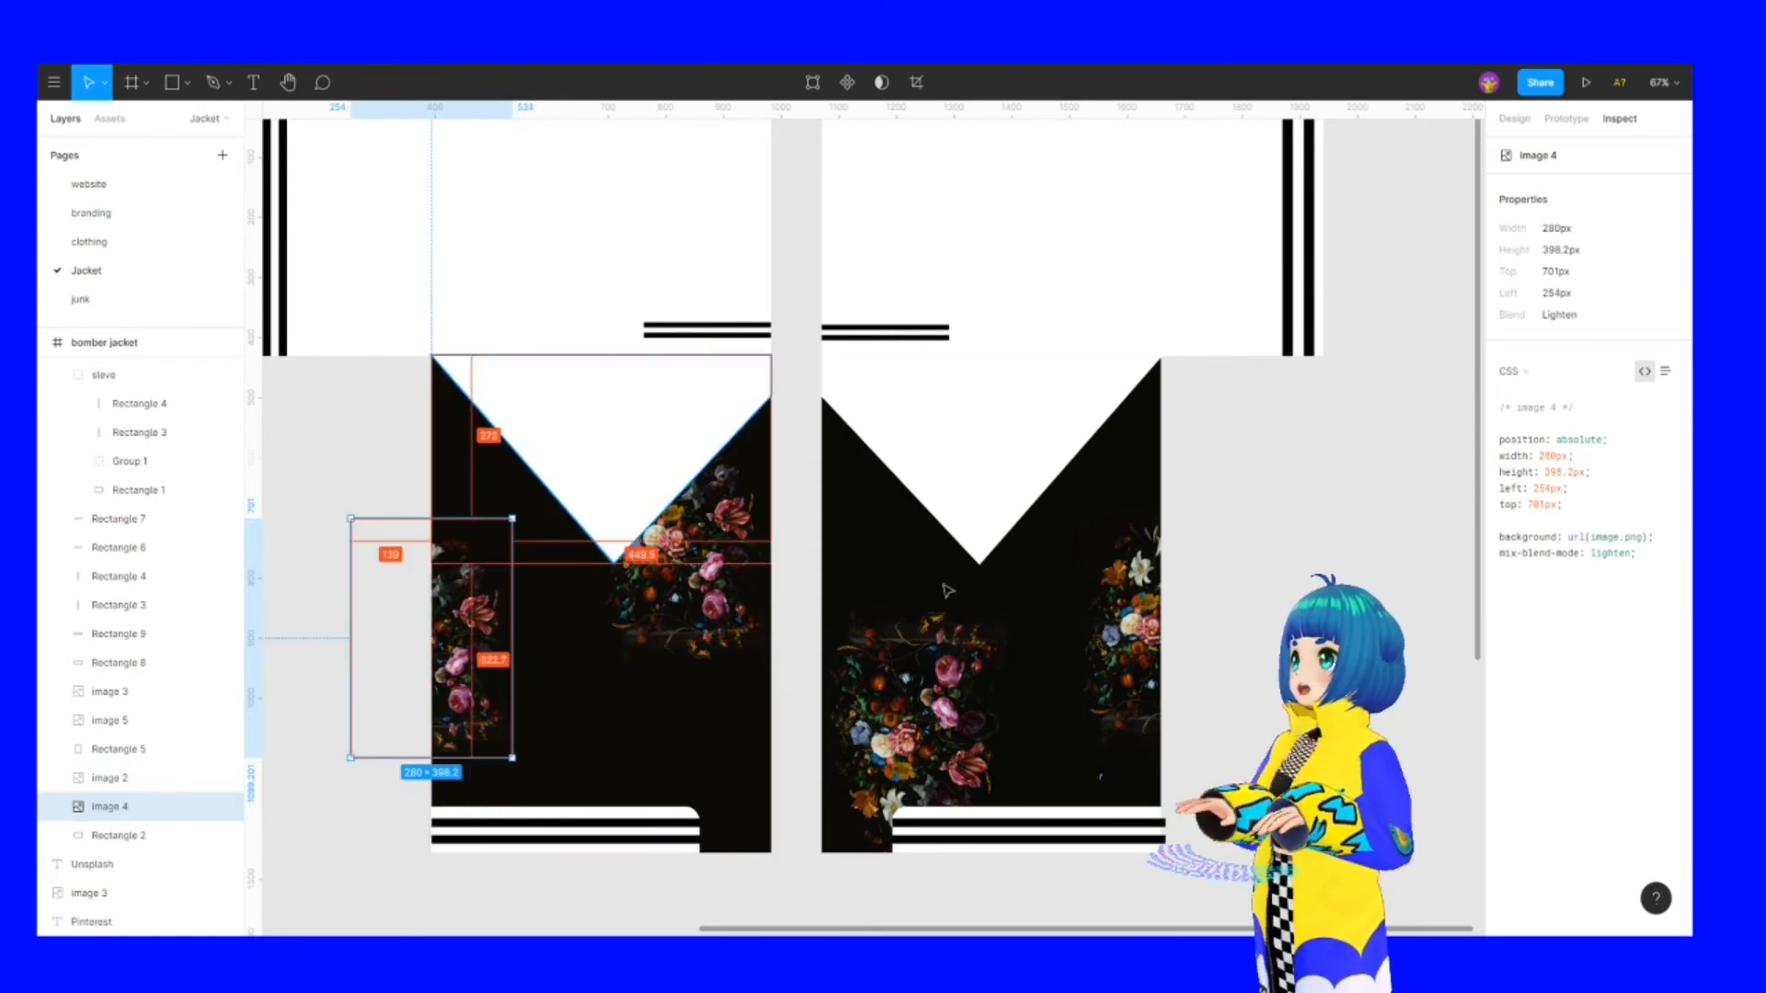
left_click(1249, 575)
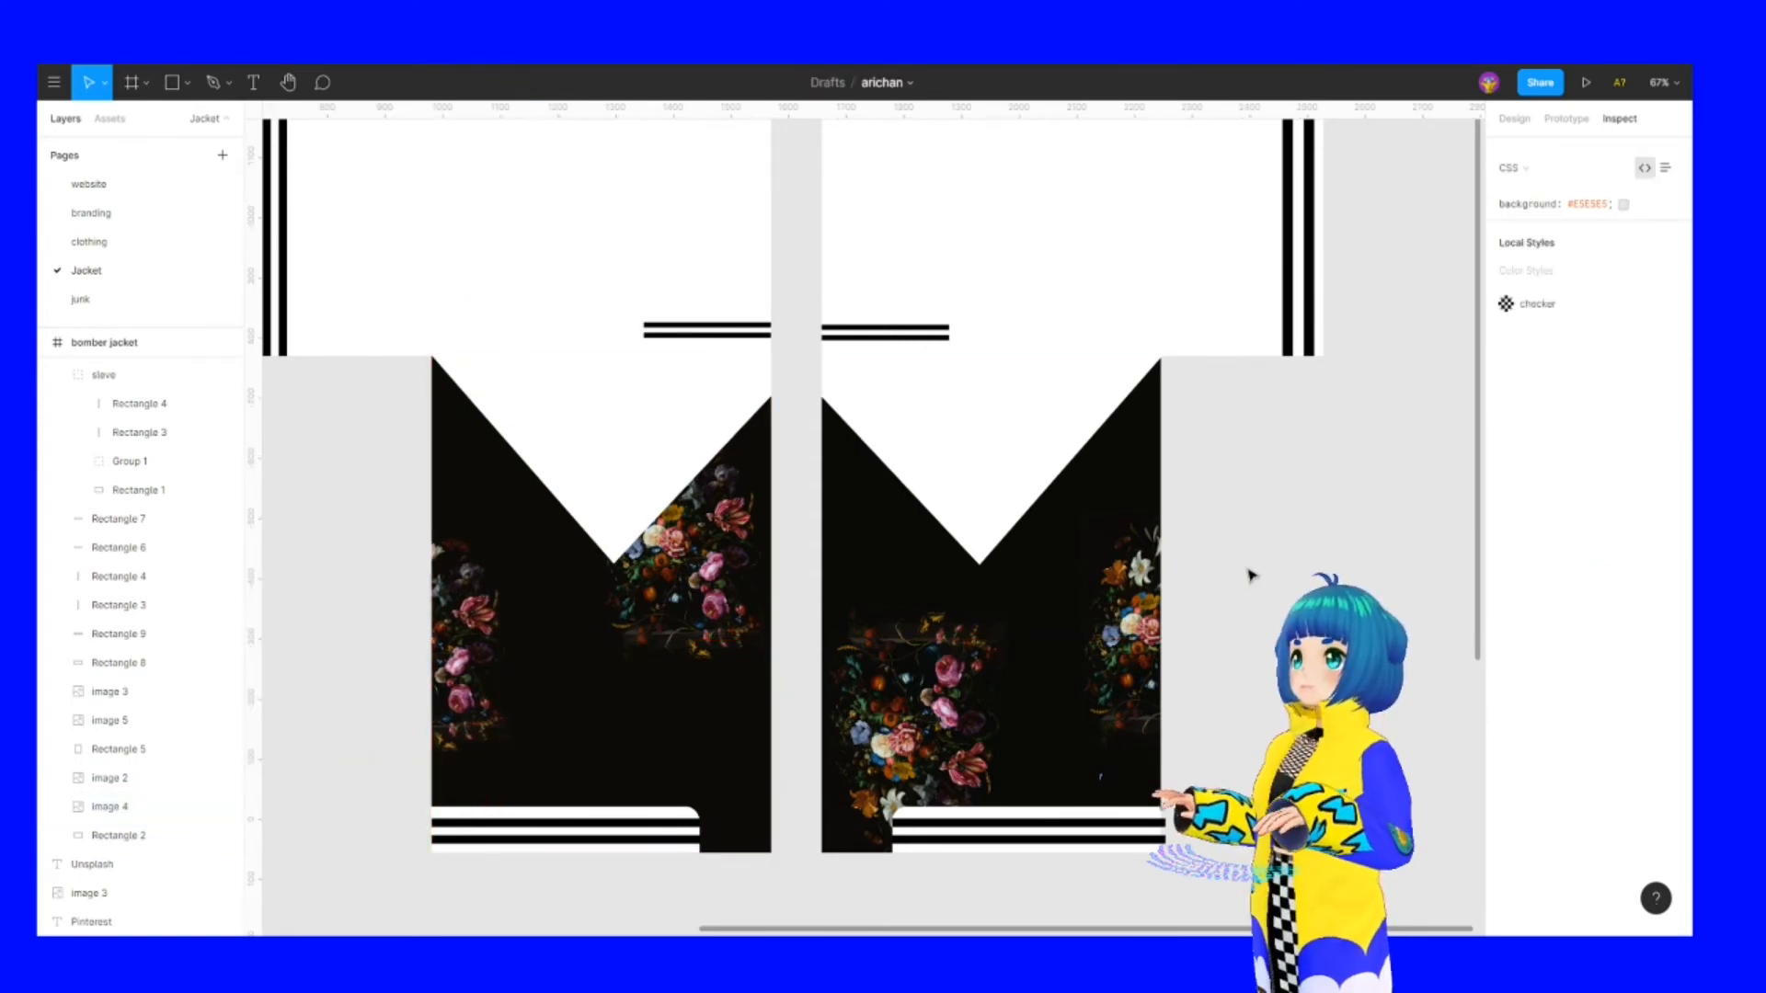
left_click(1514, 118)
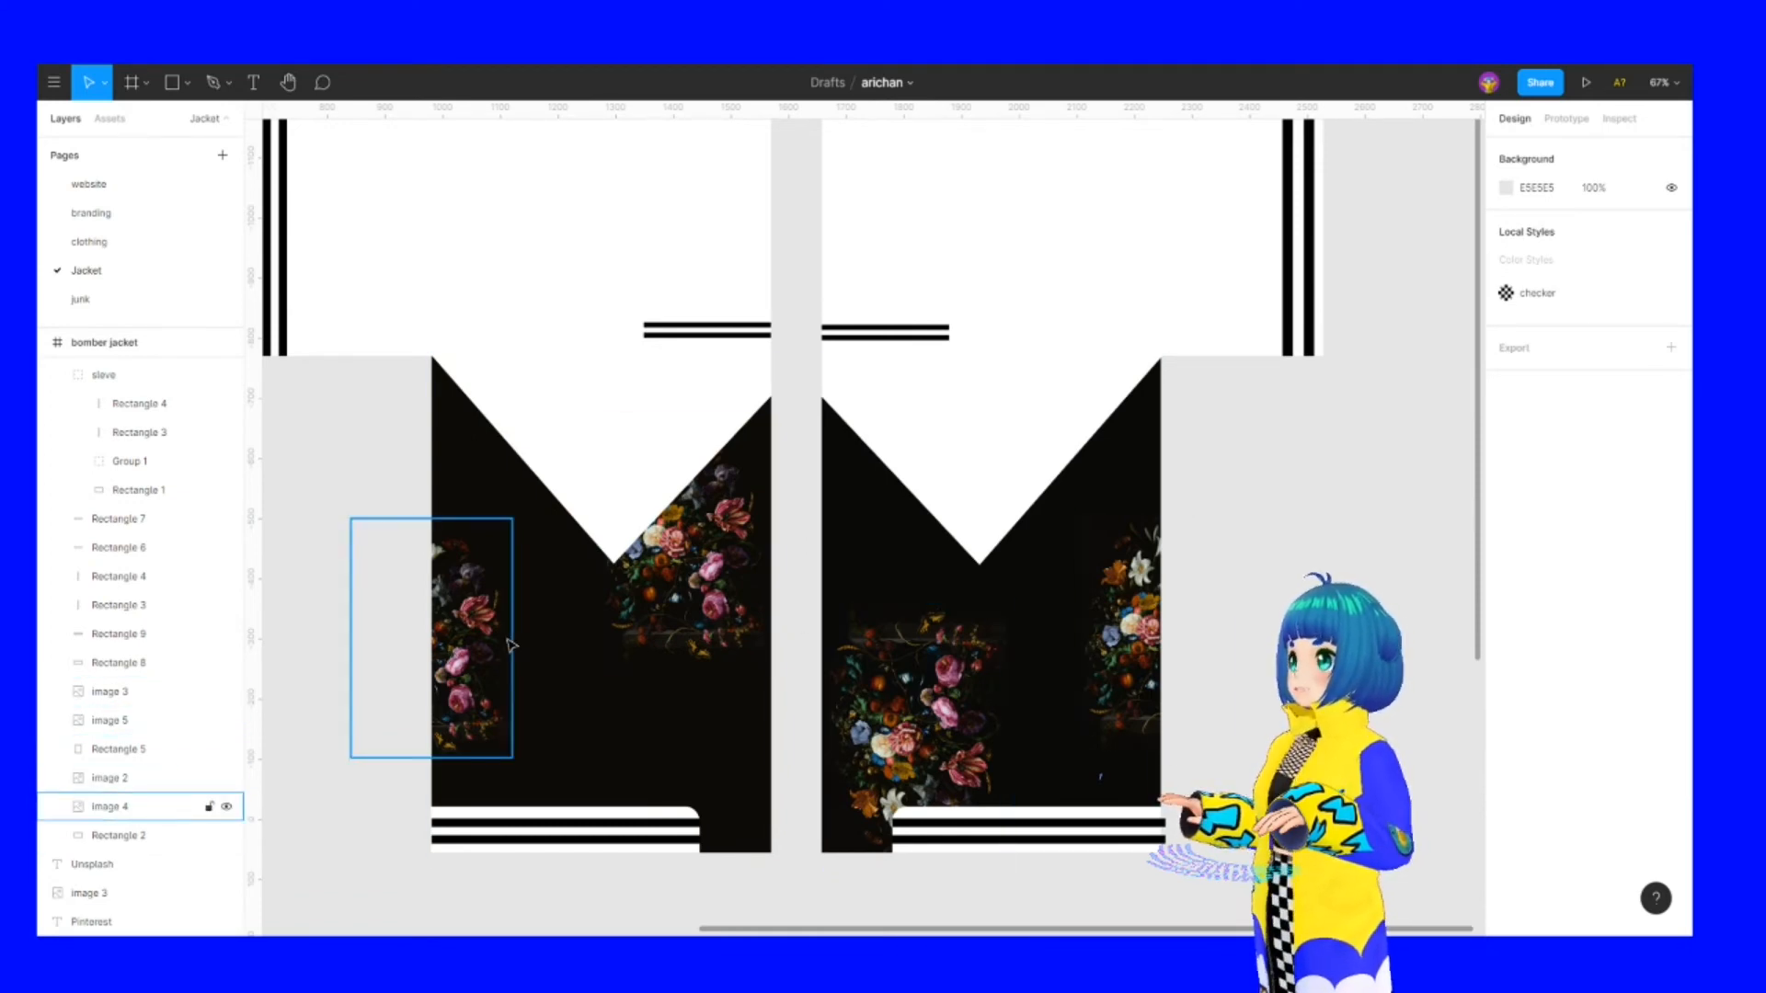
scroll(410, 518, "down", 2)
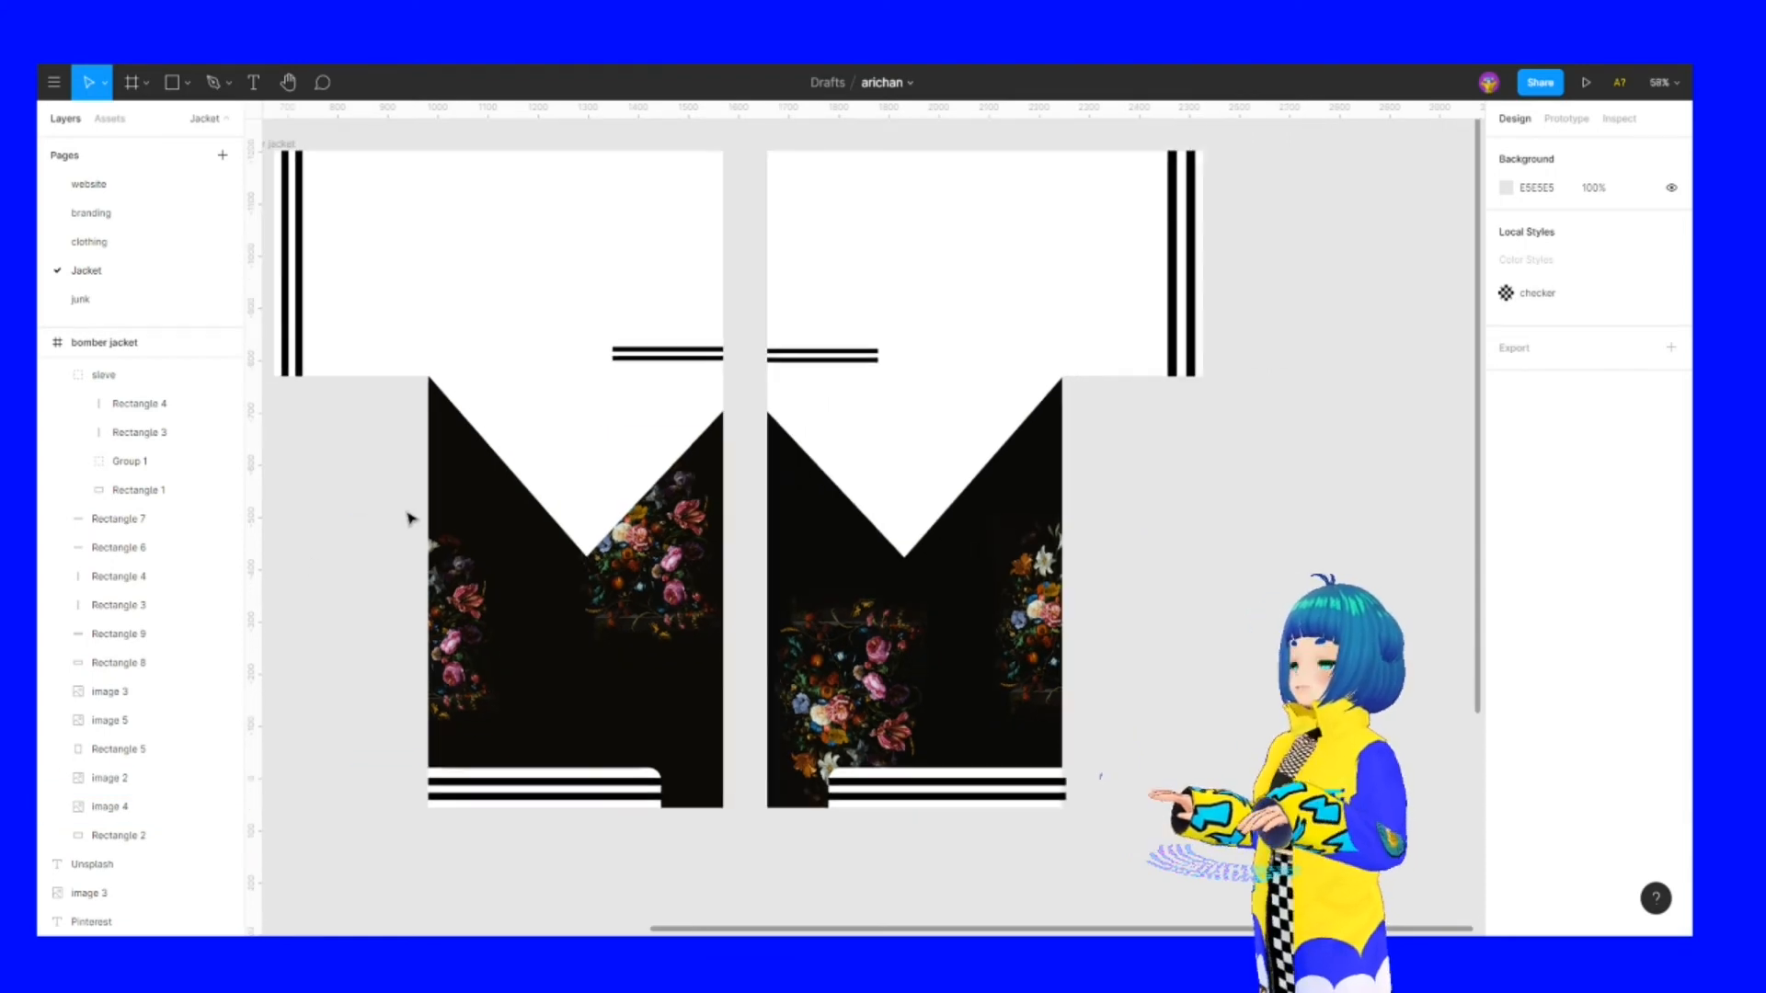
scroll(410, 518, "down", 1)
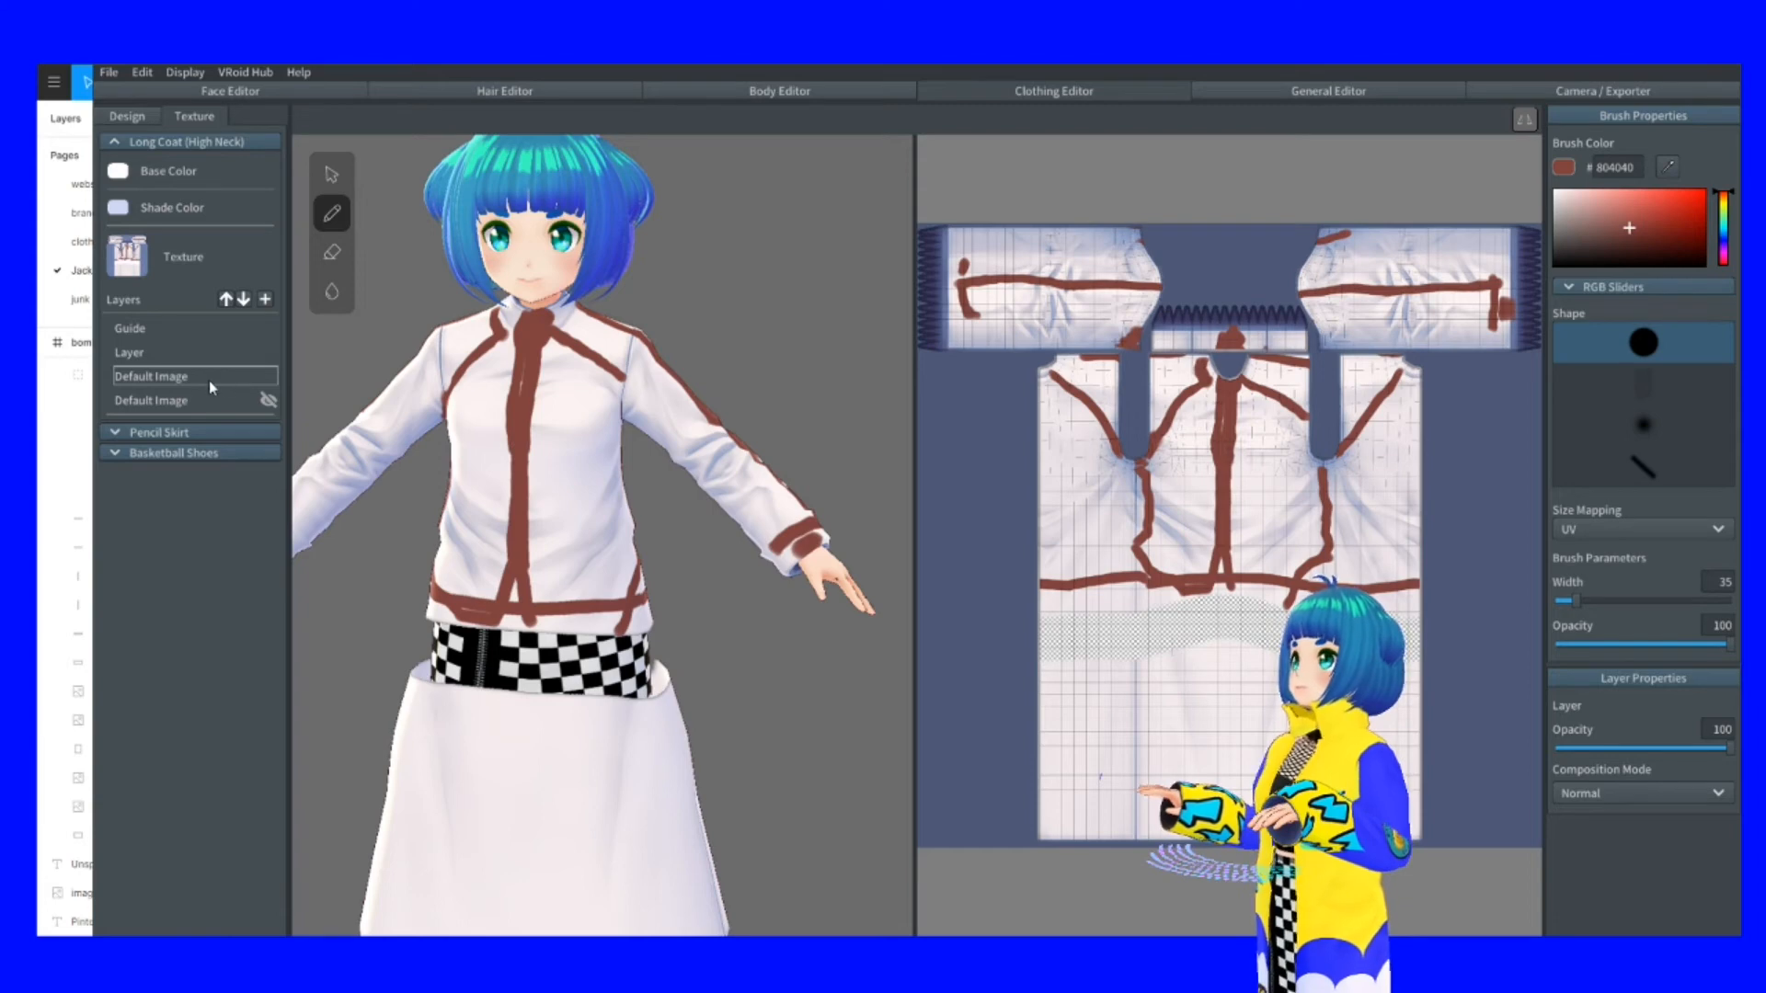
Switch to VRoid Studio, show only the Long Coat's unpainted Default Image layer instead of the painted one, and export it
right_click(258, 378)
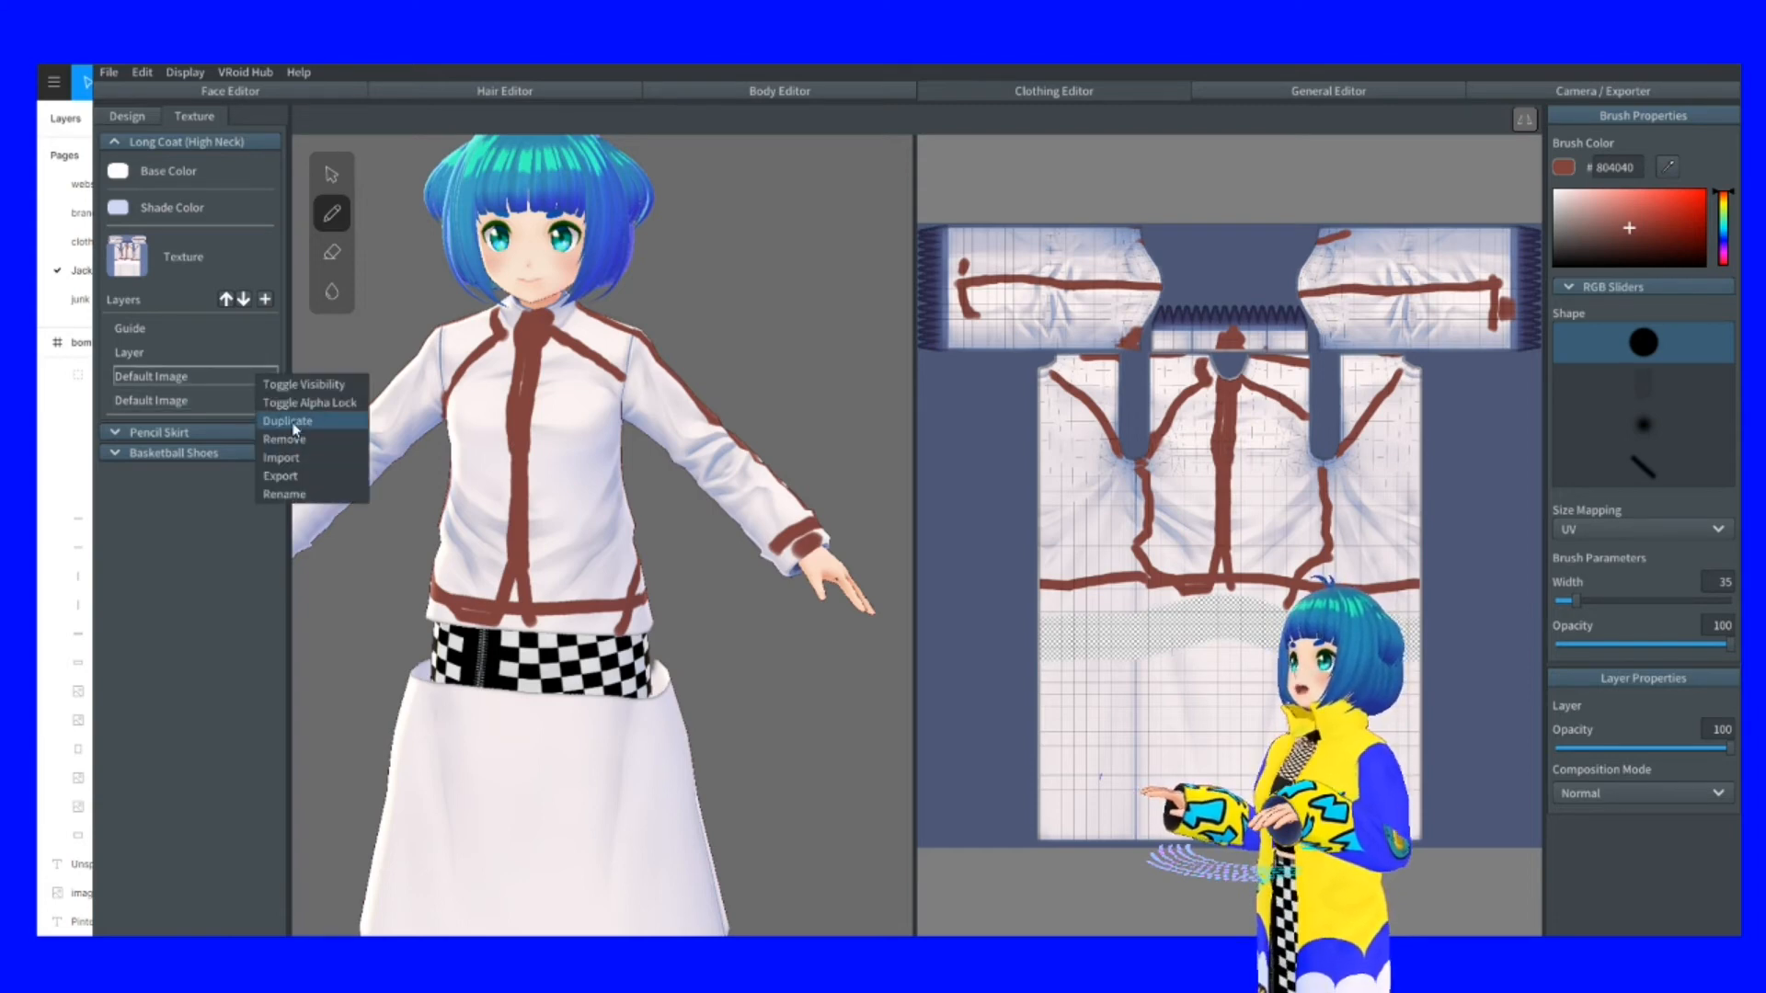
left_click(301, 379)
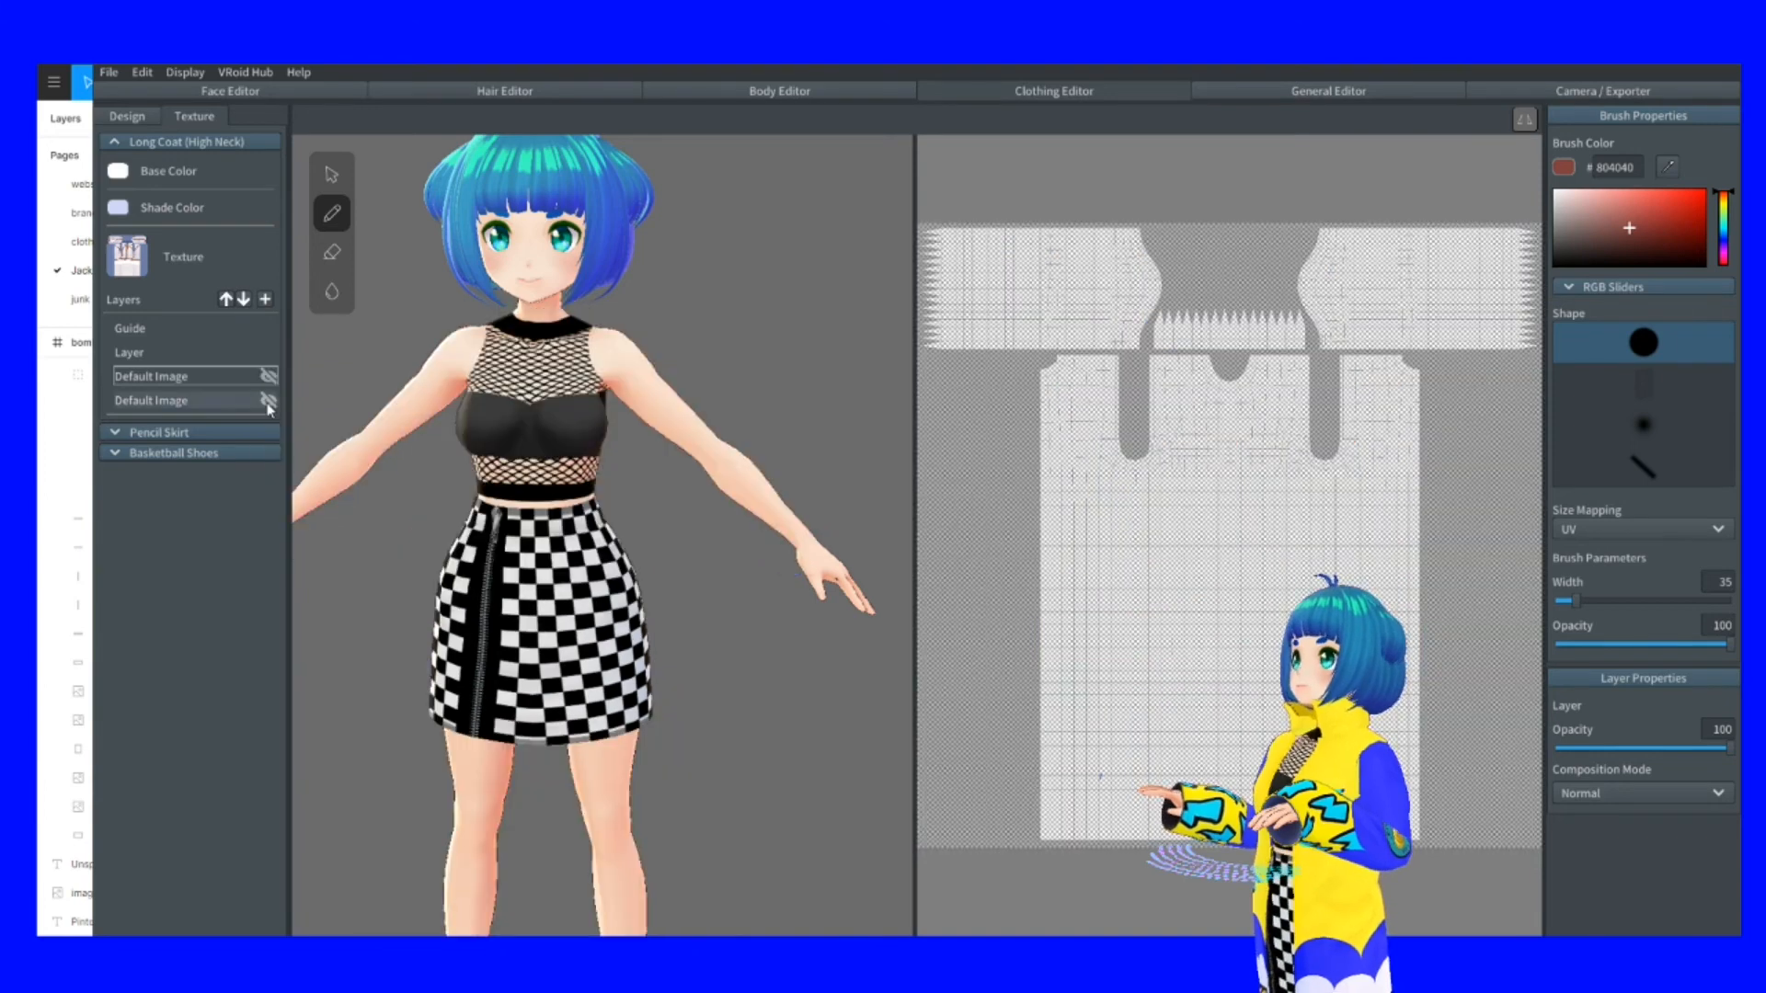
right_click(268, 407)
left_click(292, 411)
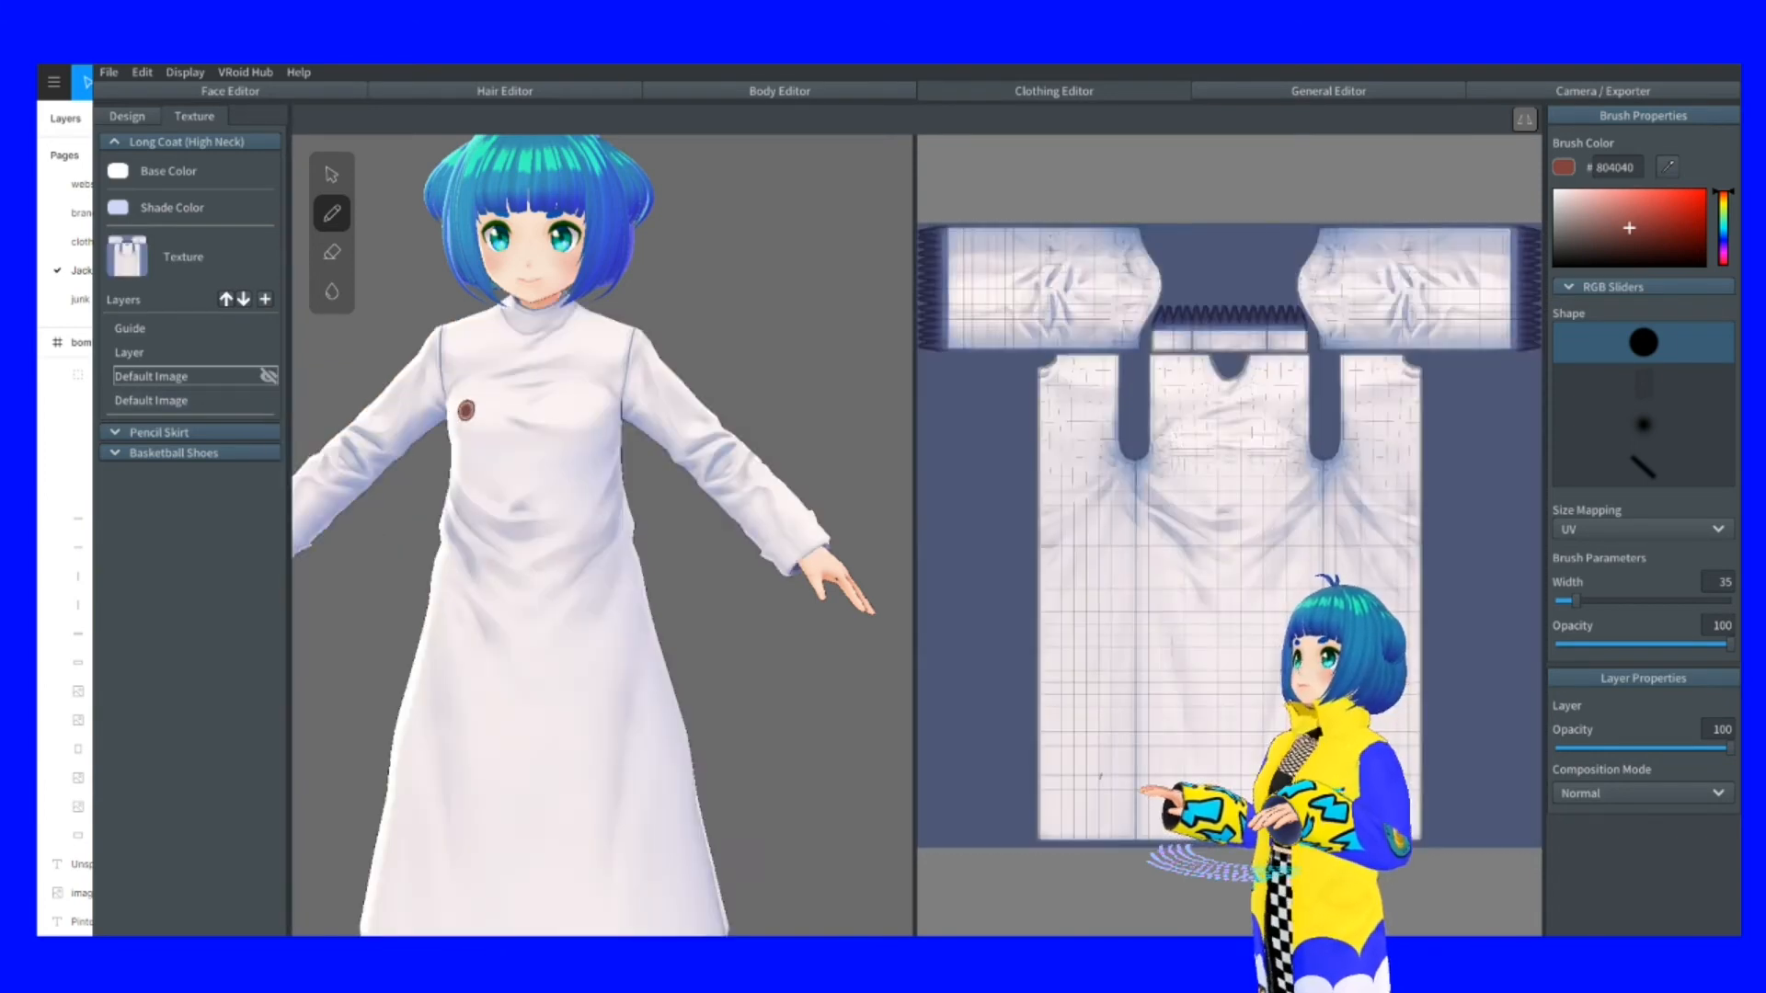
right_click(175, 403)
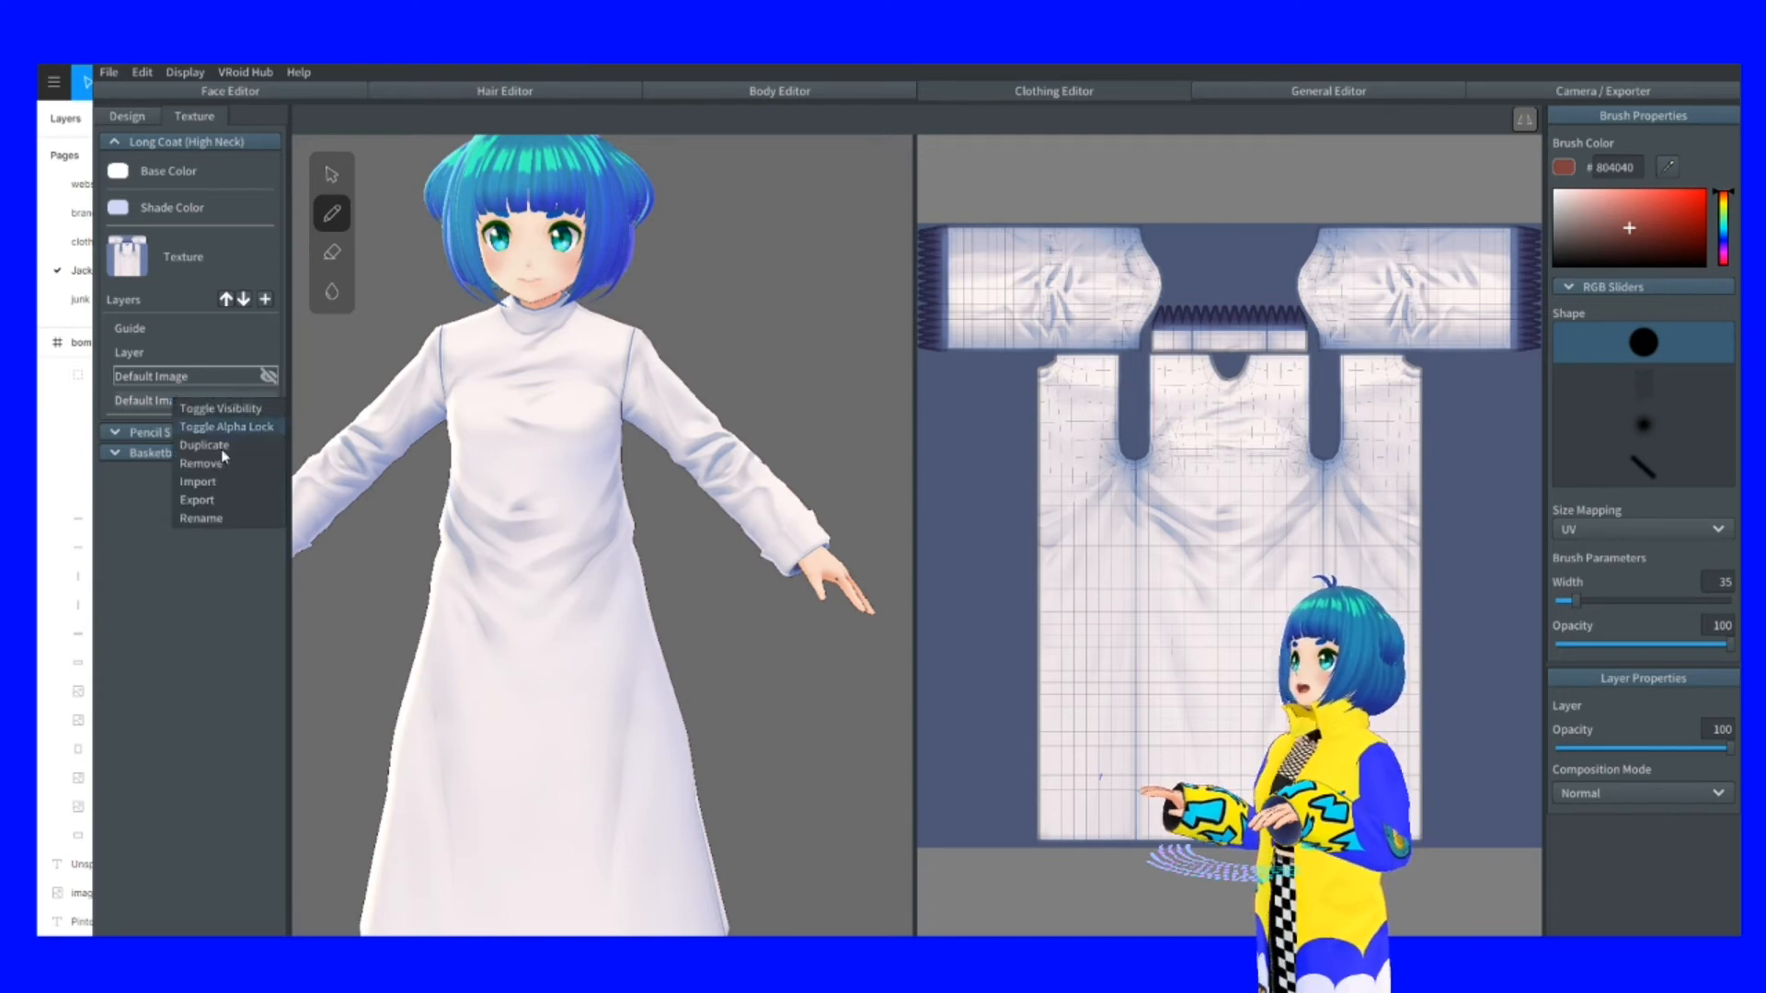
left_click(212, 494)
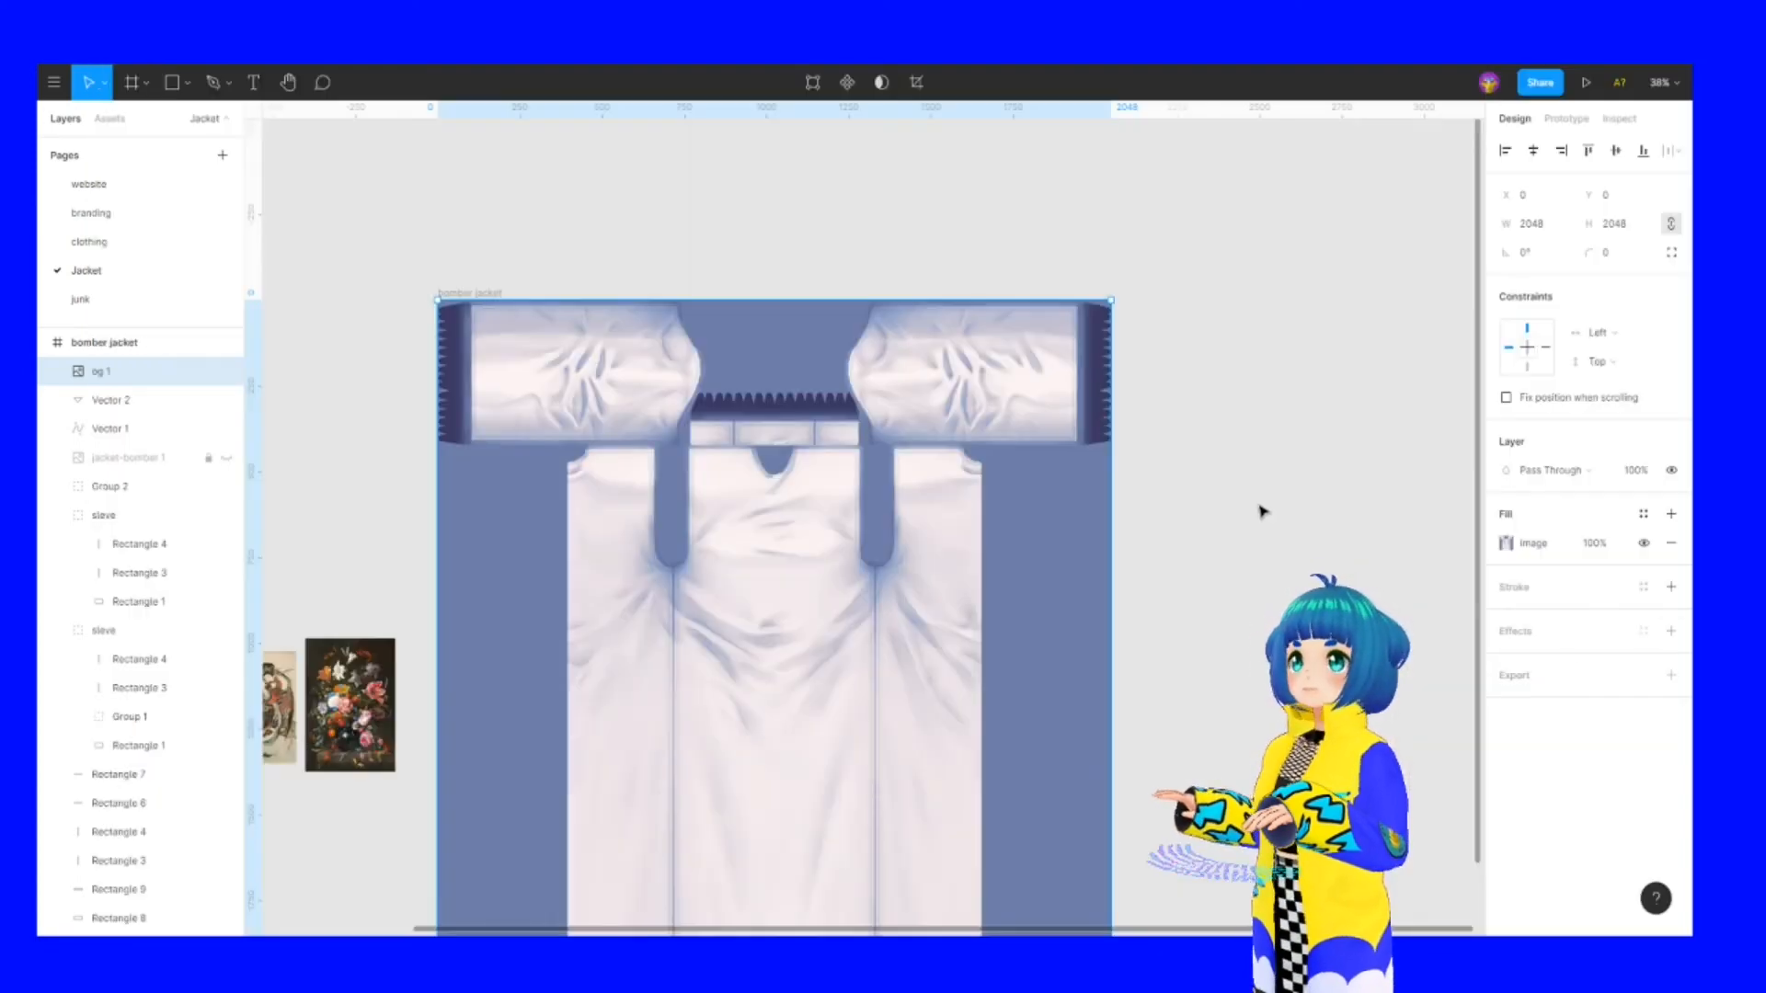
Switch to Figma and crop the lower part off the exported coat texture in the bomber jacket frame, leaving it 2048 × 1257
scroll(808, 469, "up", 1)
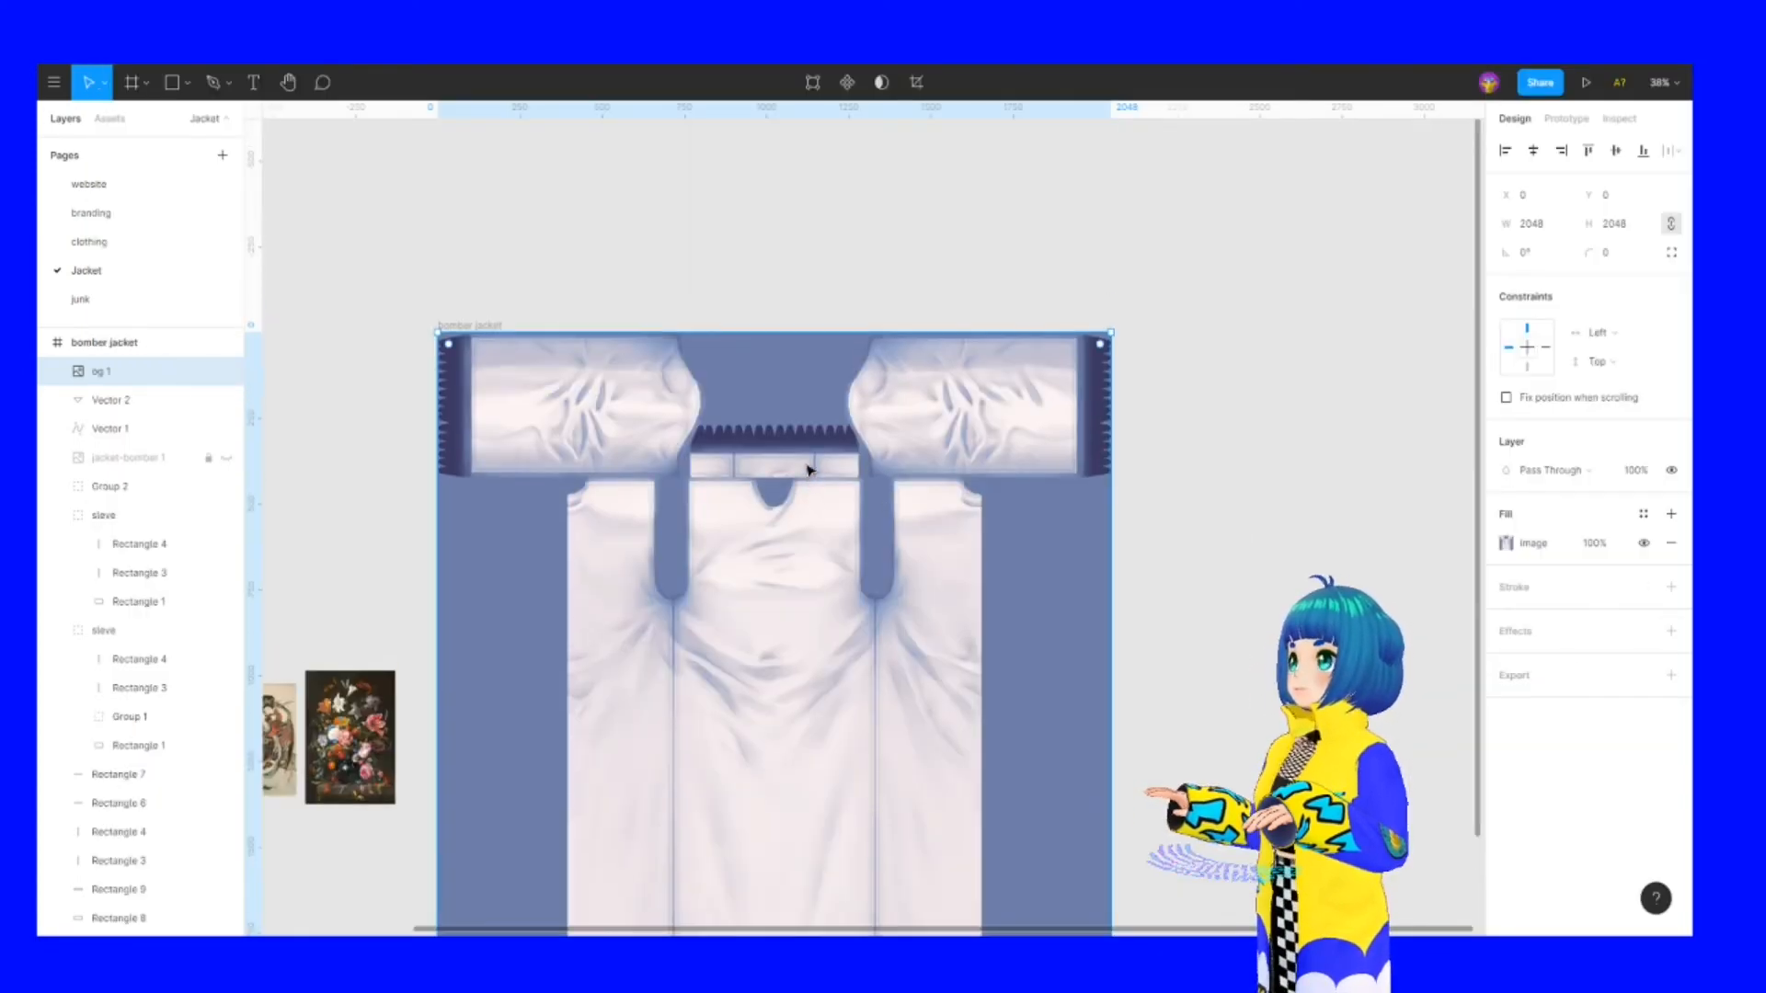
scroll(808, 469, "down", 3)
double_click(713, 471)
left_click(1299, 547)
left_click(1324, 587)
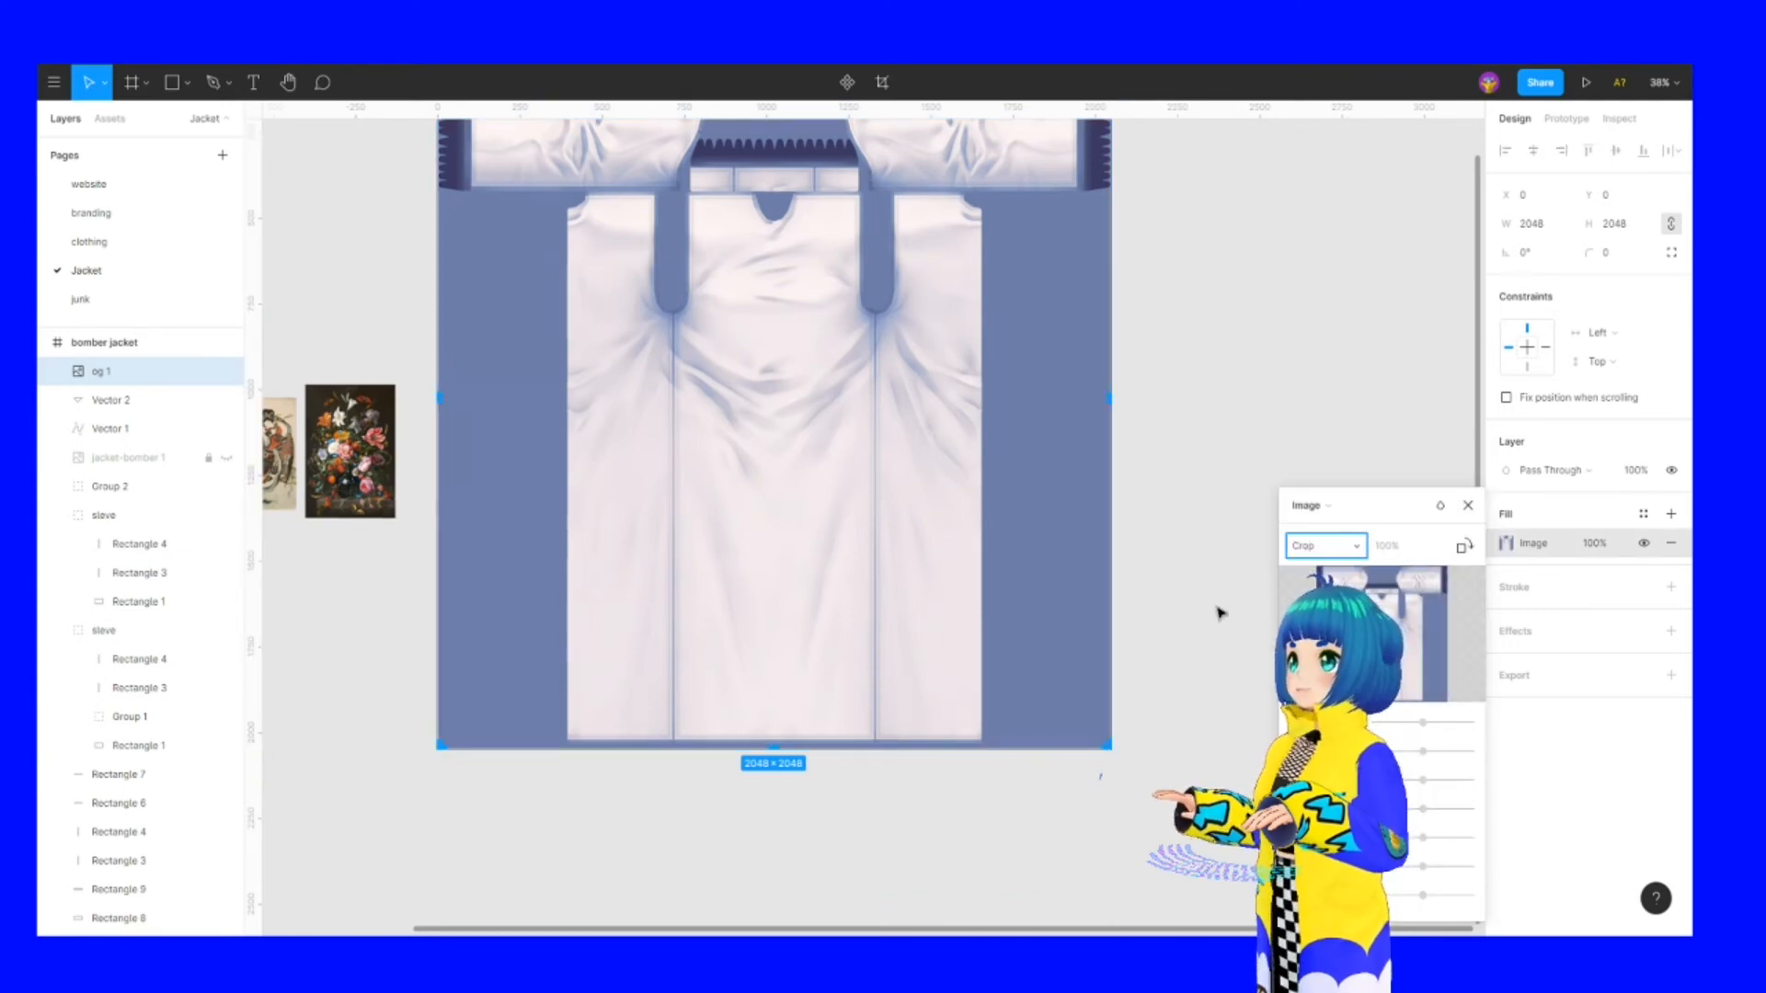
left_click_drag(775, 745, 760, 477)
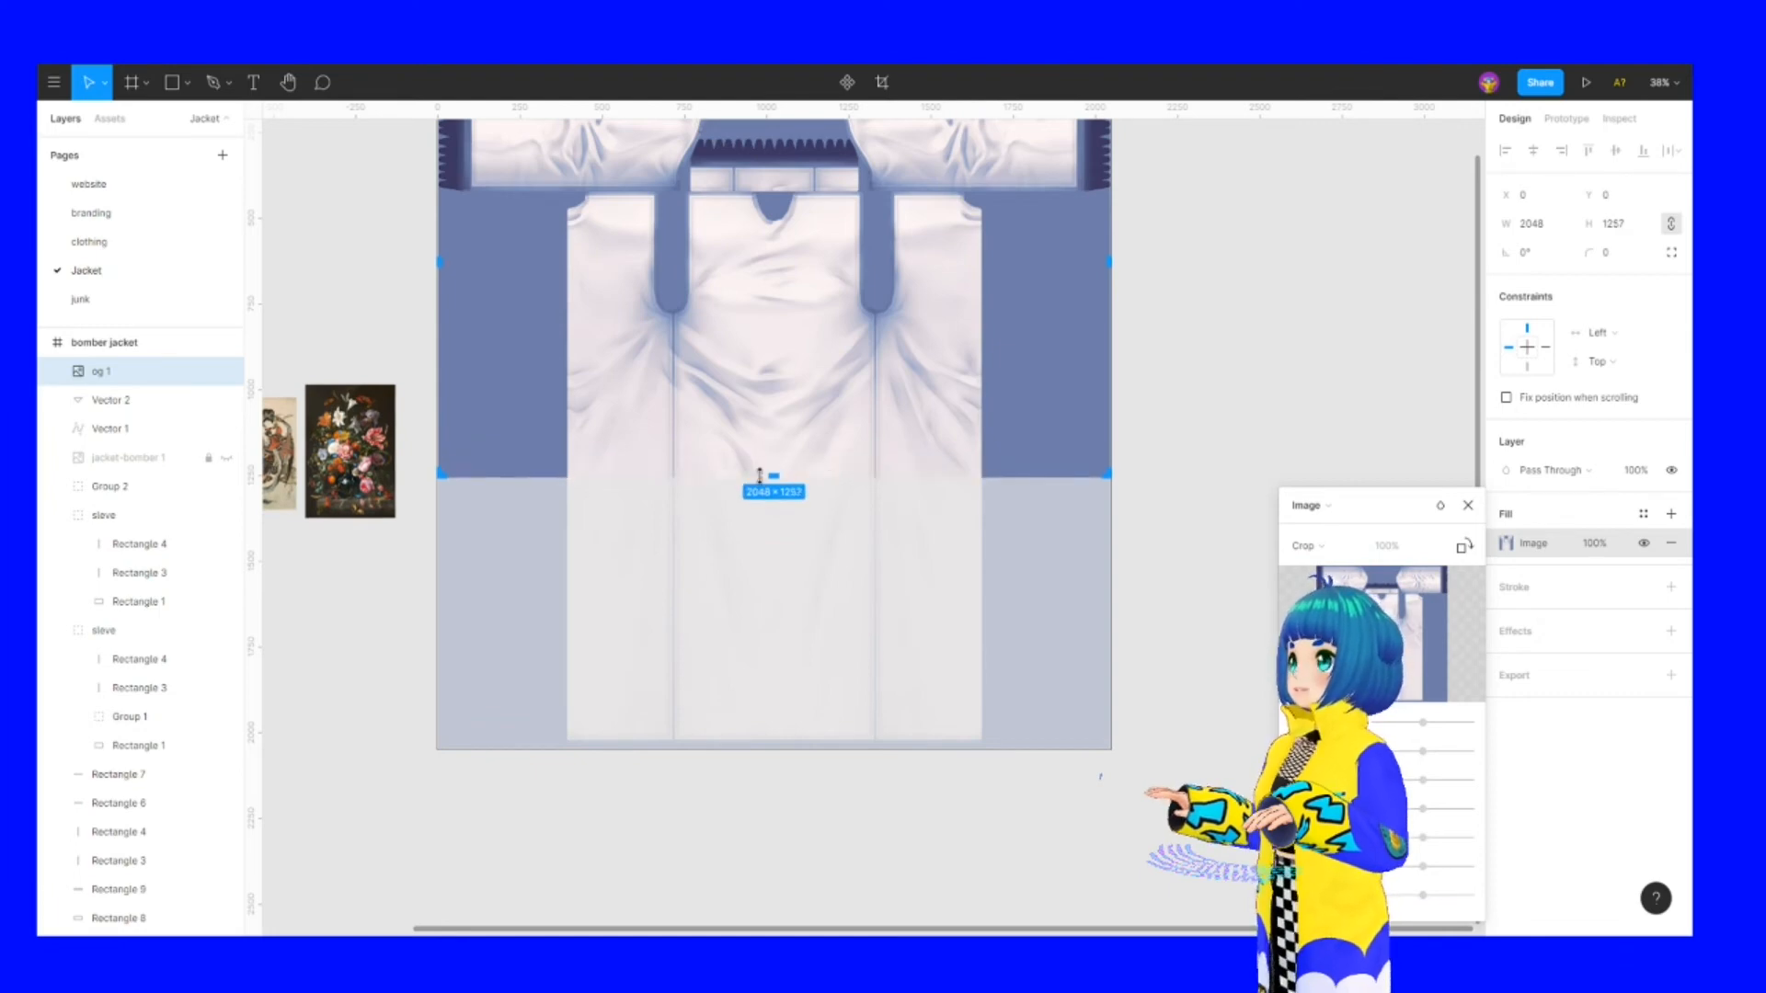
key("Return")
scroll(764, 559, "up", 2)
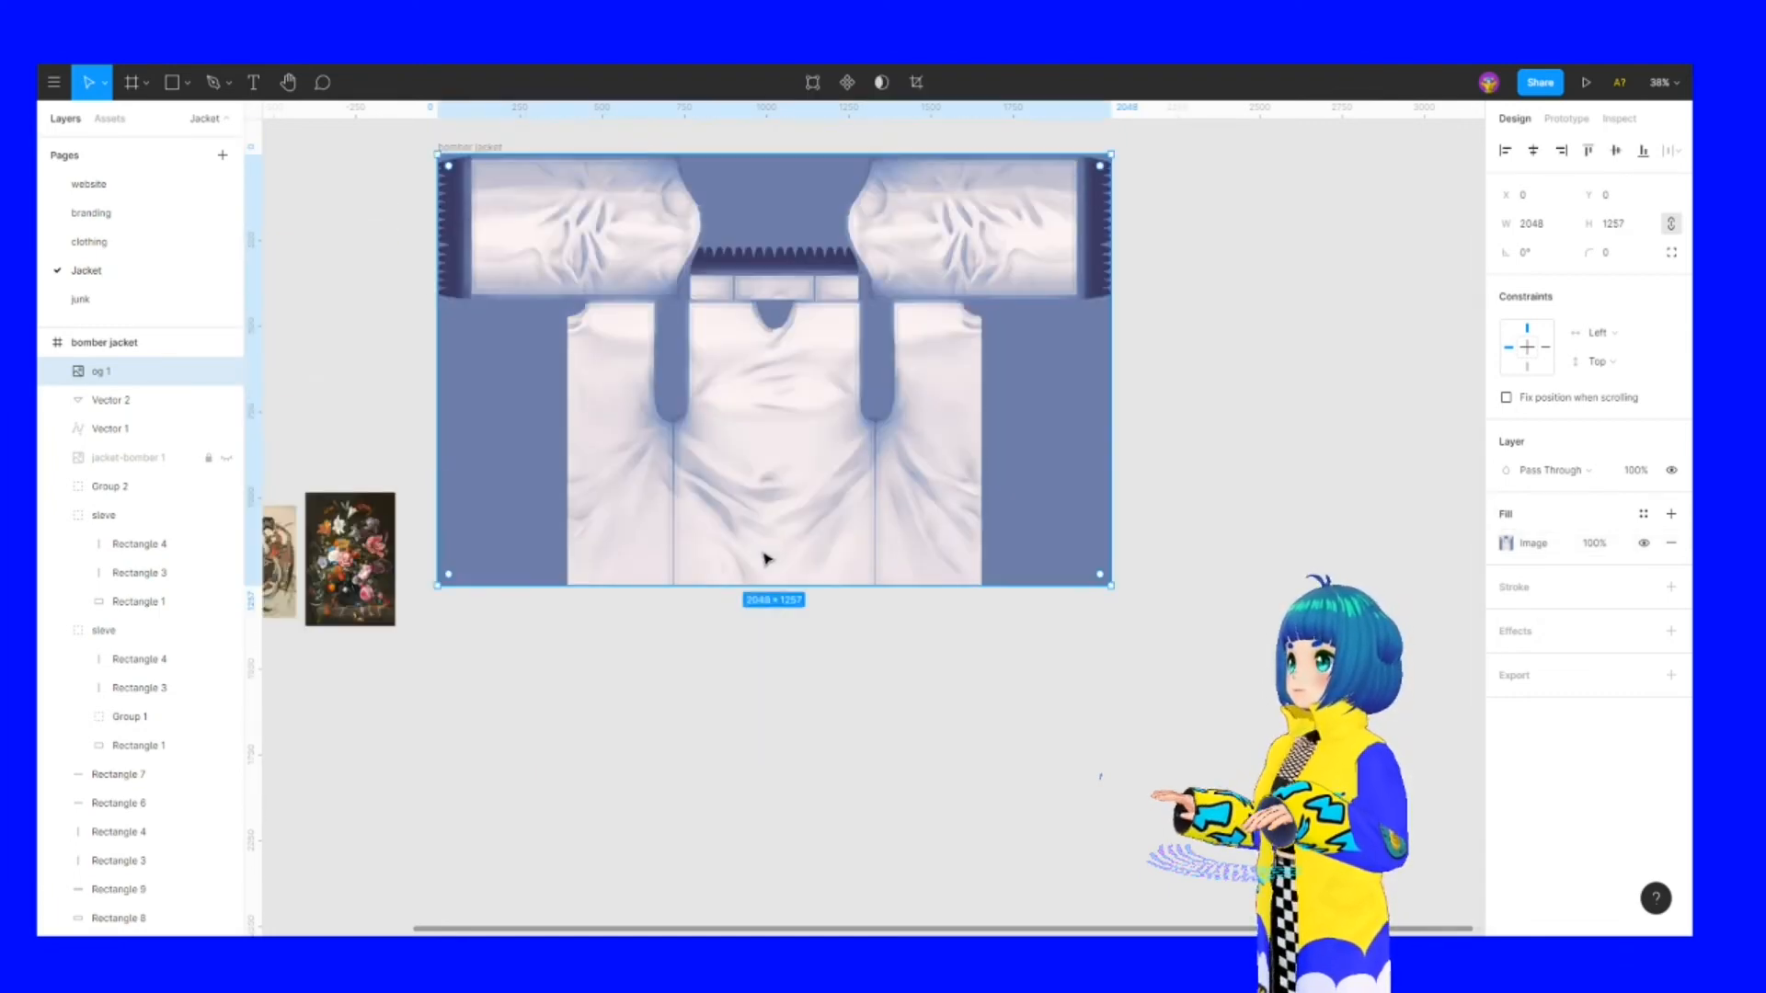
Try the Multiply and Overlay blend modes on the cropped coat texture
left_click(472, 147)
left_click(650, 366)
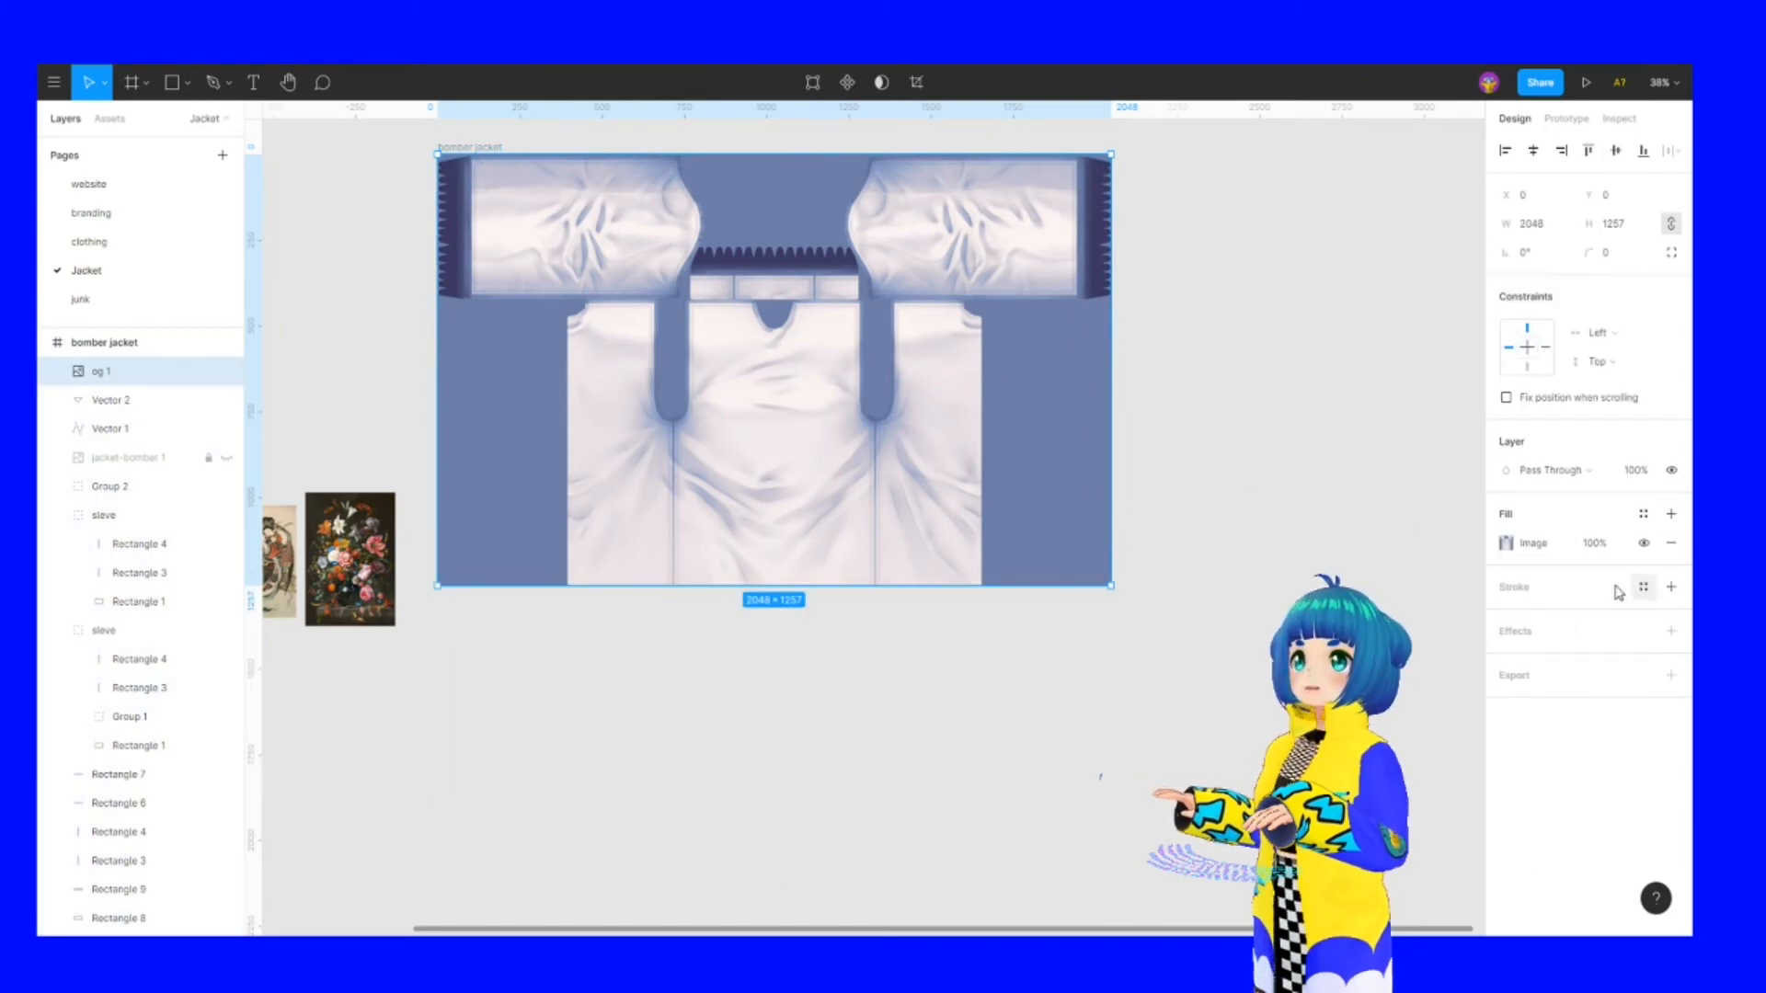
left_click(1537, 475)
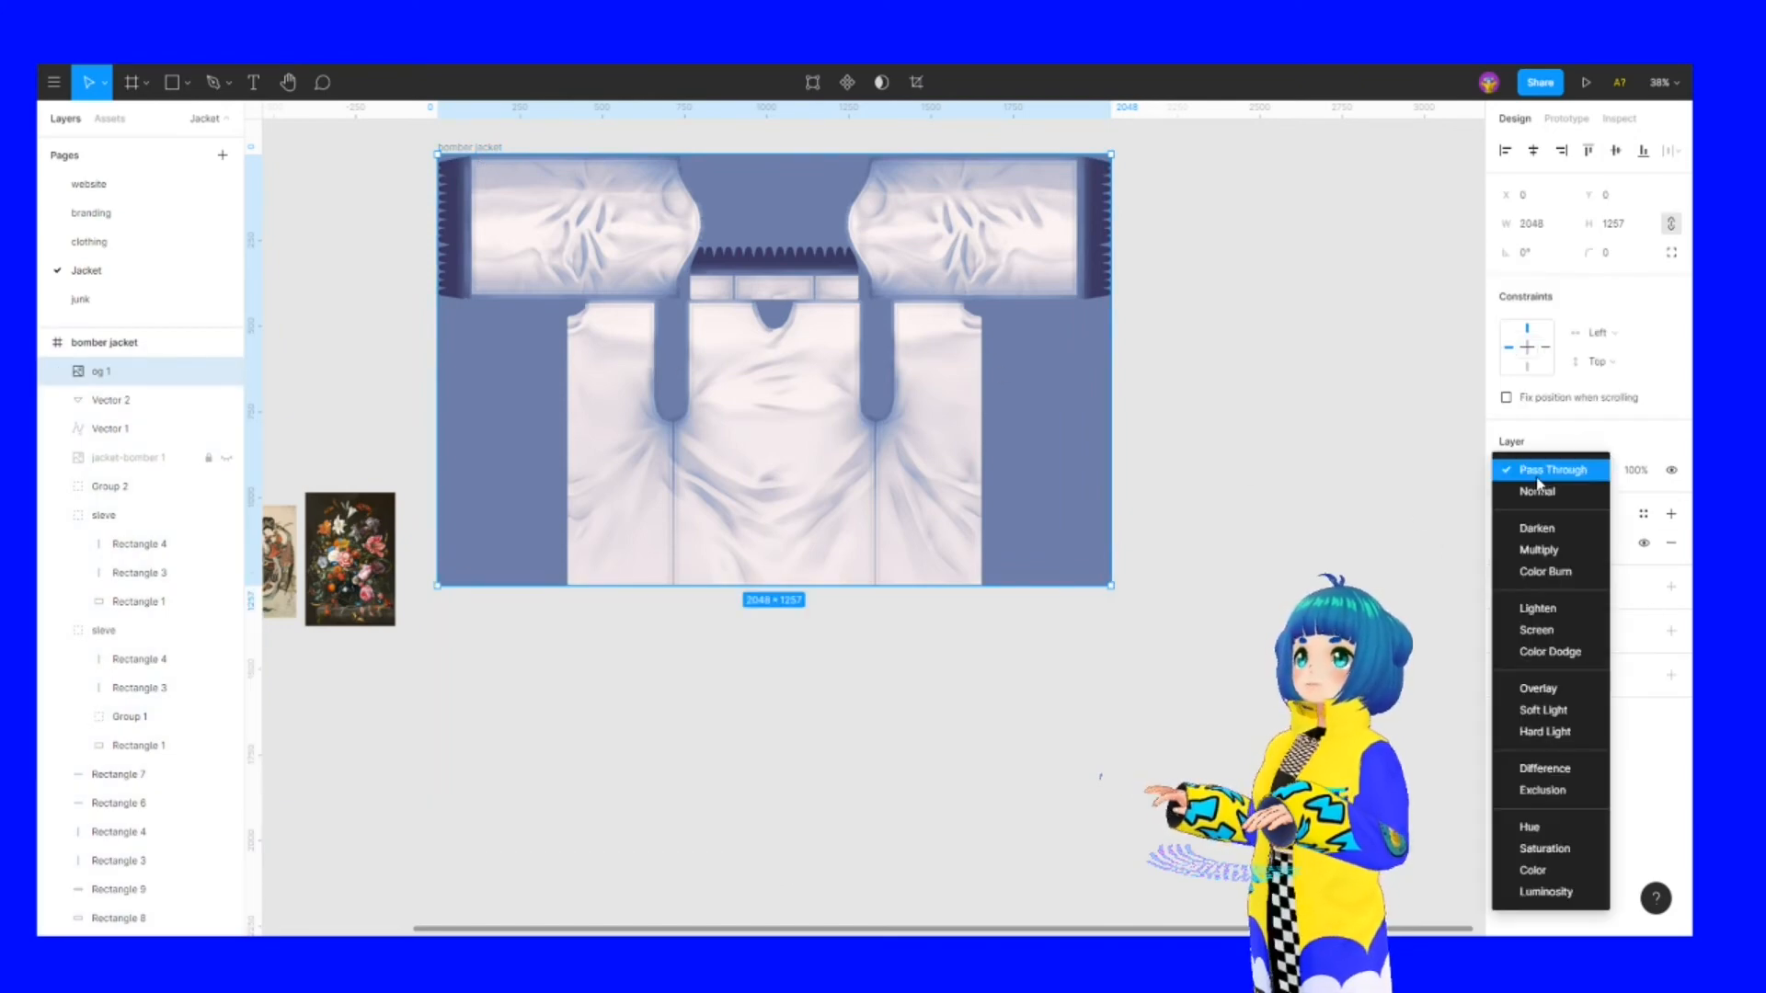
left_click(1535, 550)
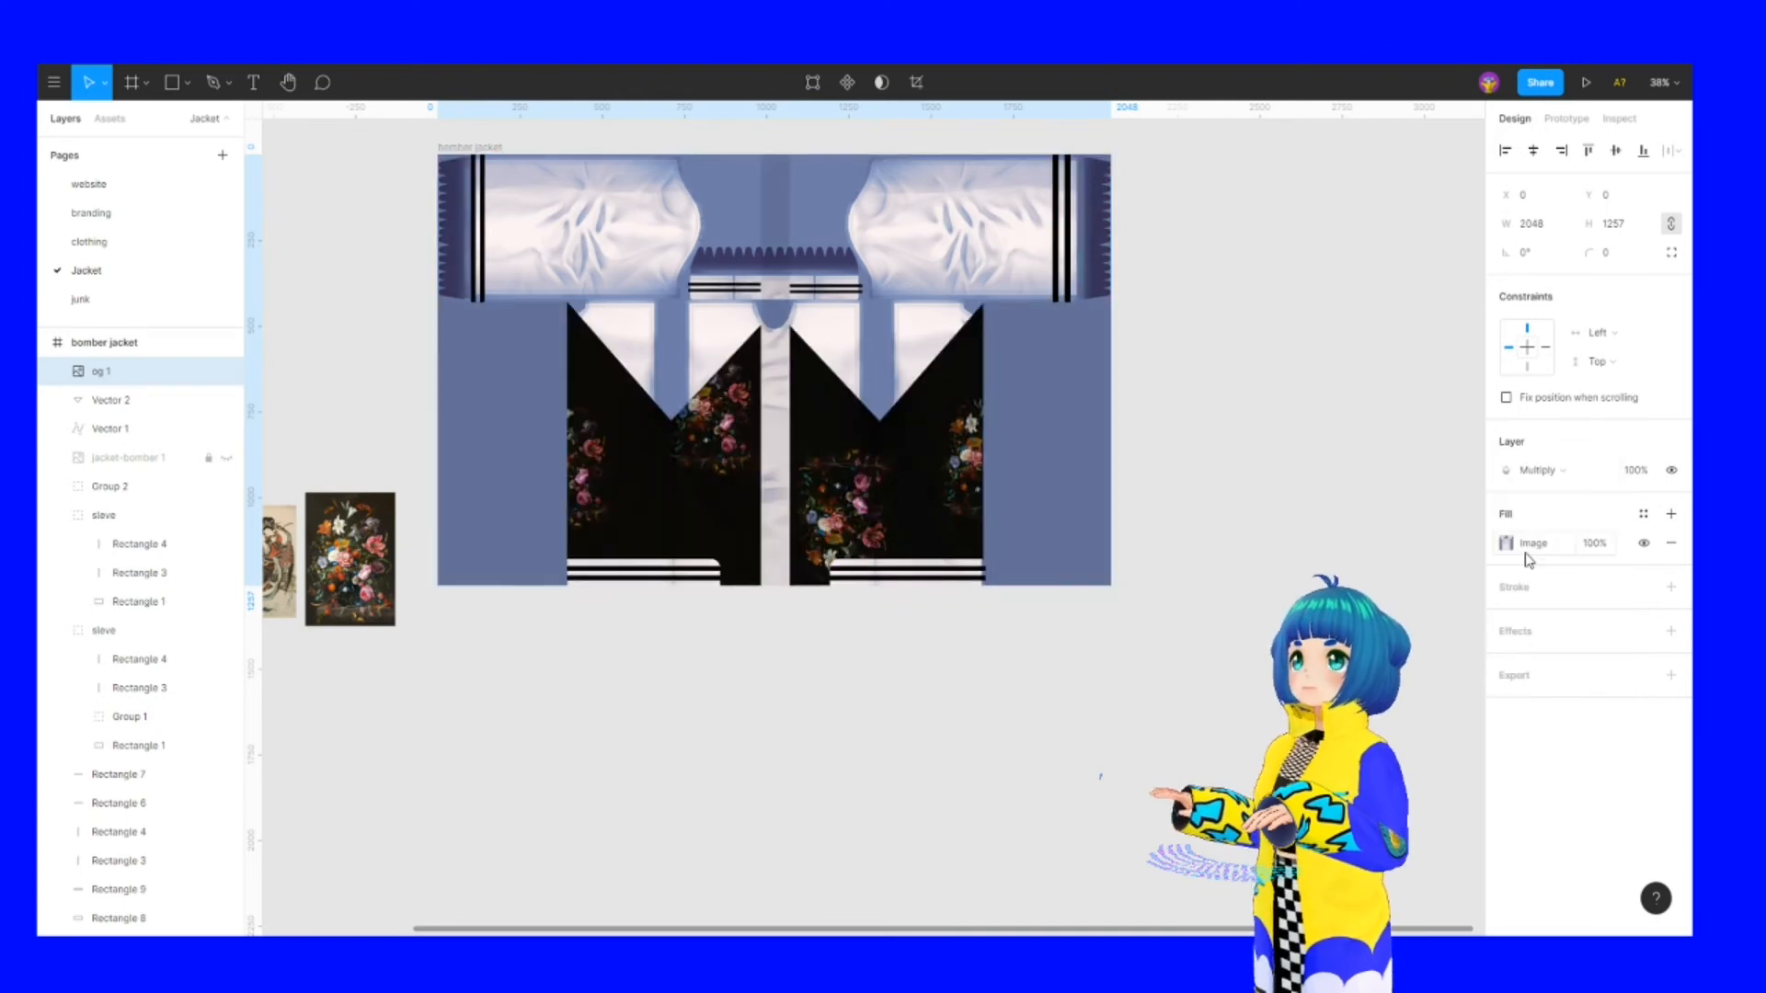
left_click(1547, 474)
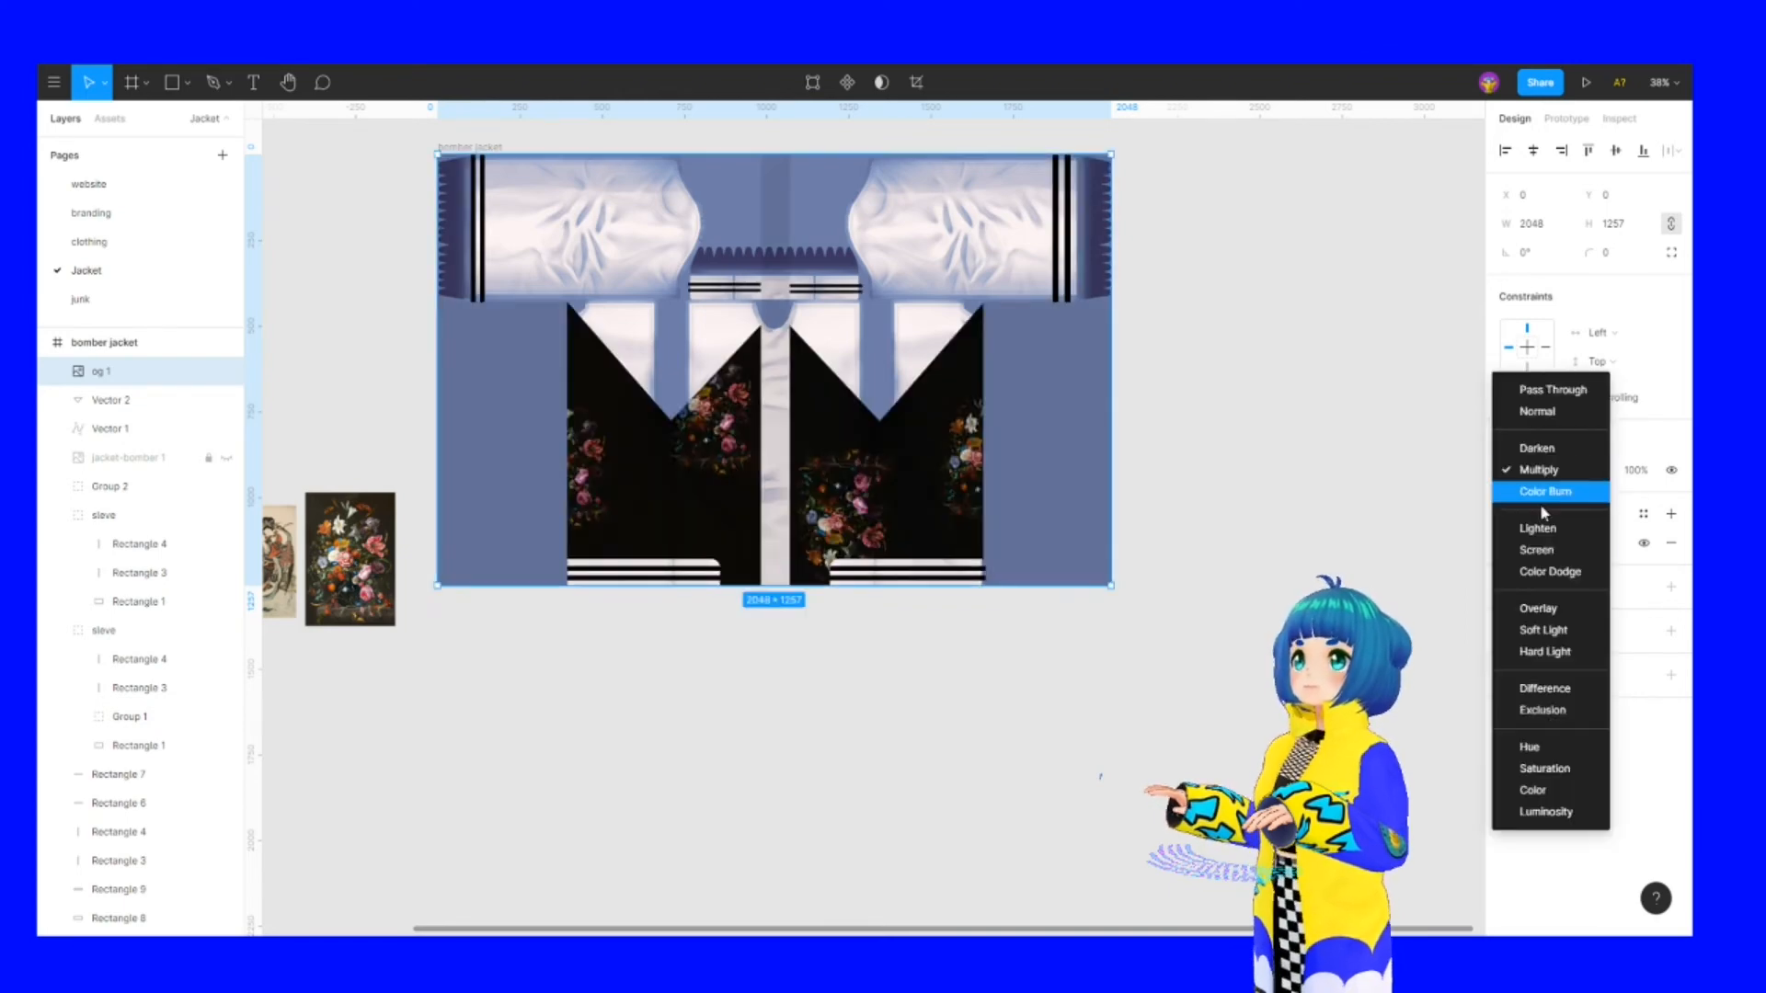
left_click(1538, 607)
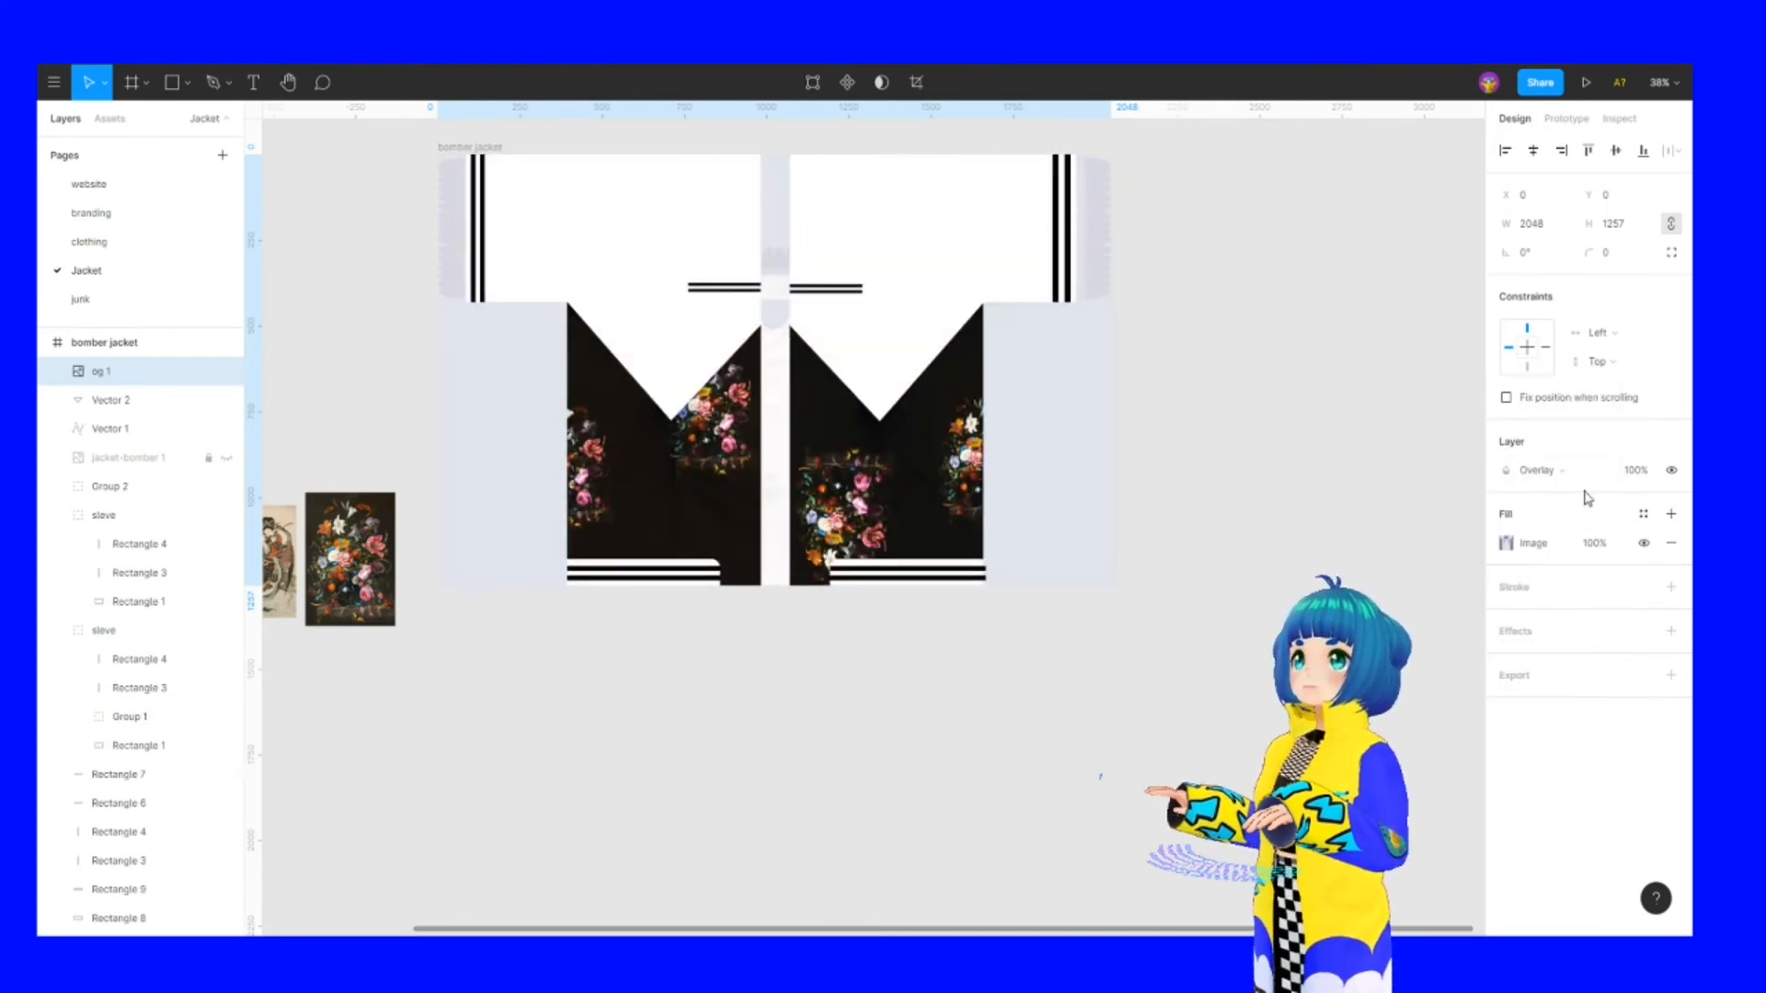
Set the coat texture's layer opacity to 30% and its blend mode to Soft Light
left_click(1633, 472)
type("30")
key("Return")
left_click(1533, 478)
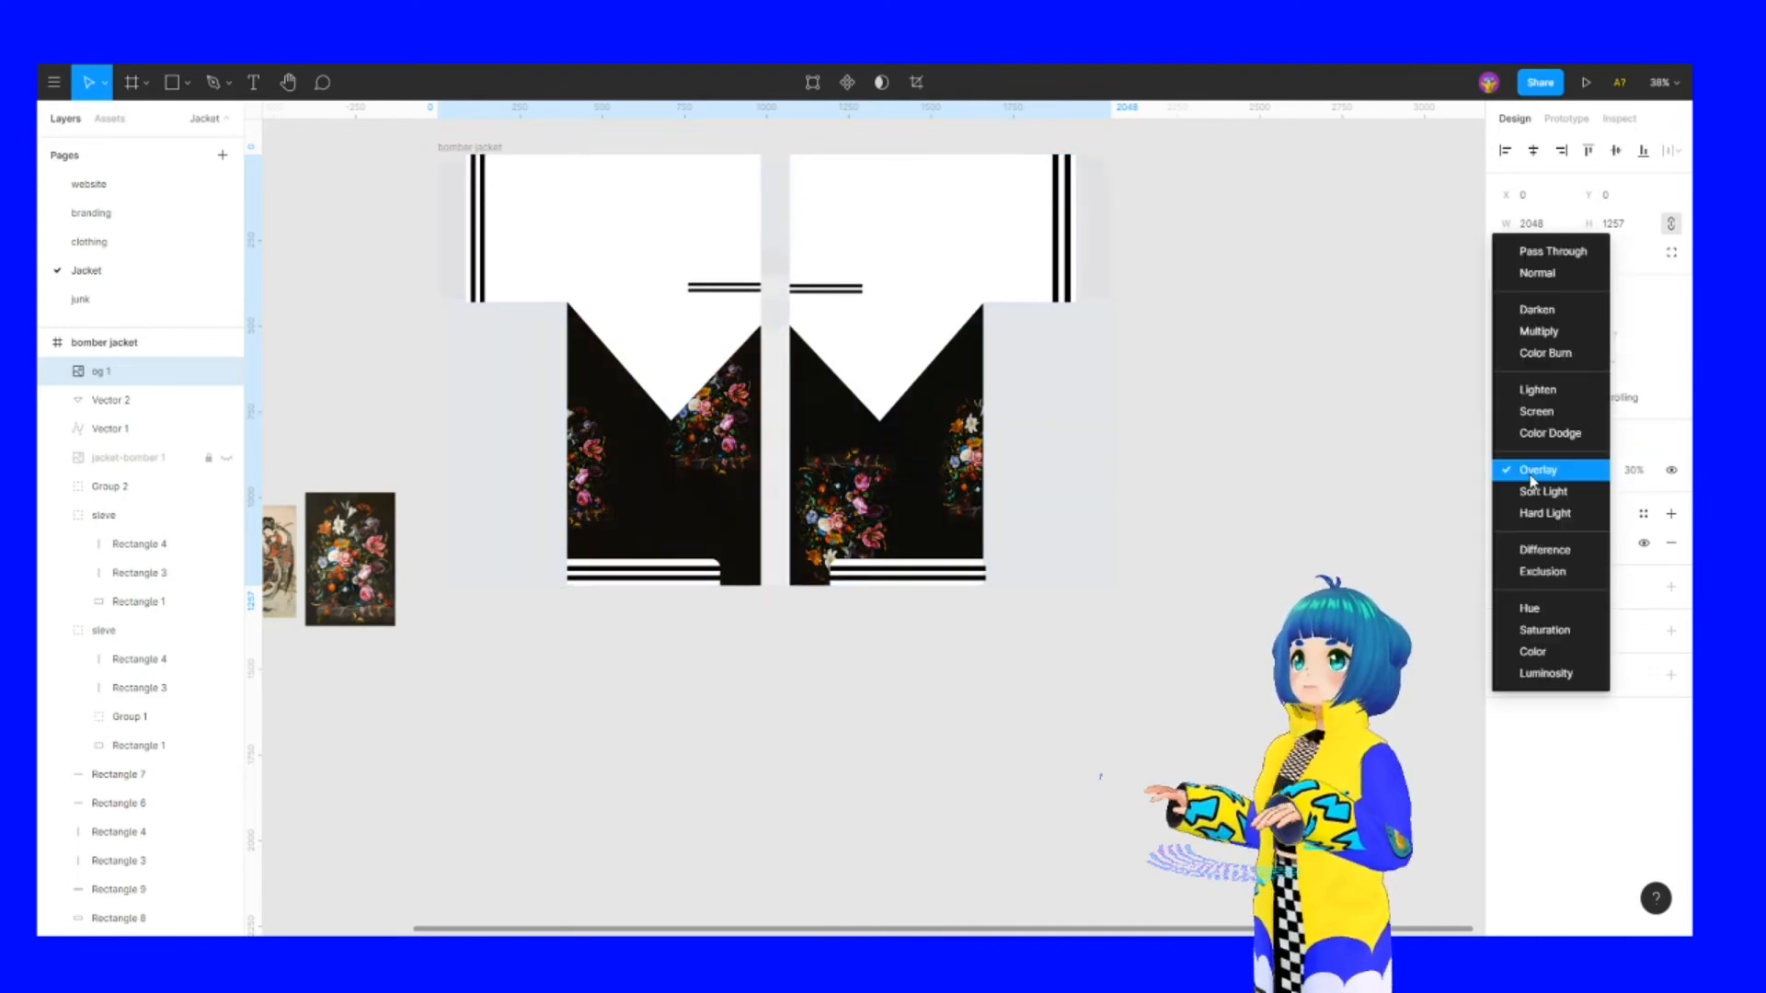
left_click(1543, 492)
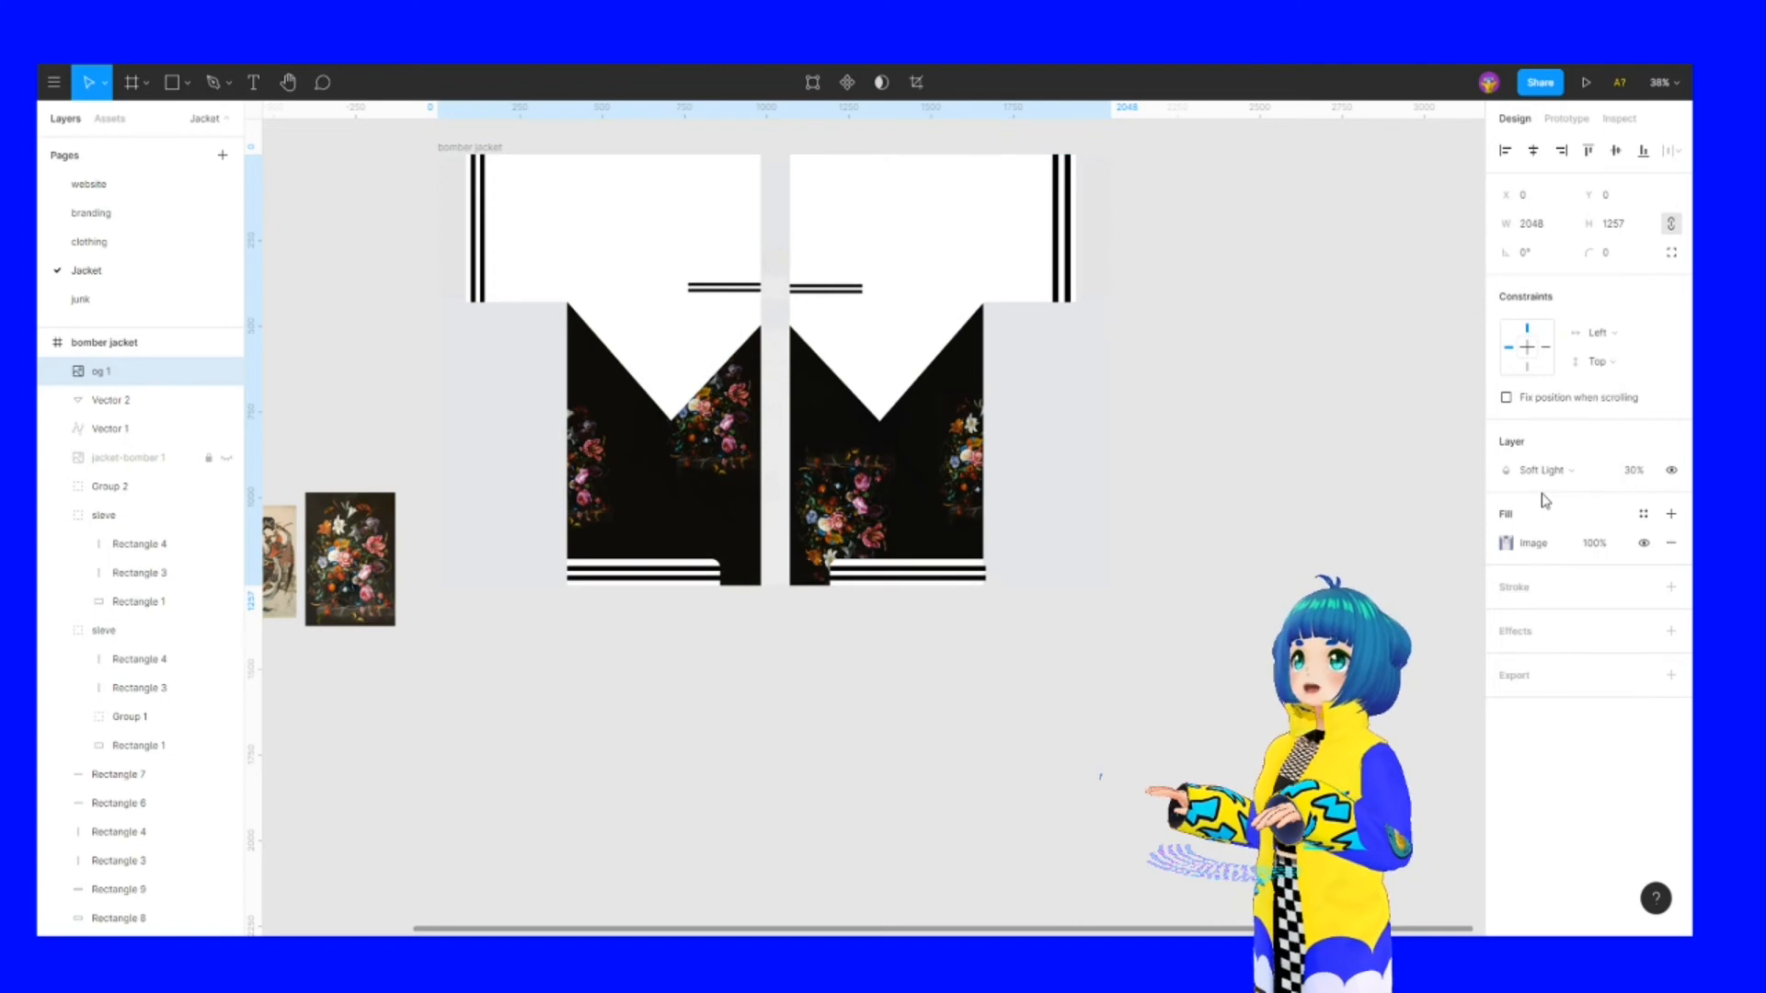
Try the Hard Light, Difference, Color Burn and Screen blend modes on the coat texture layer
left_click(1527, 470)
left_click(1534, 492)
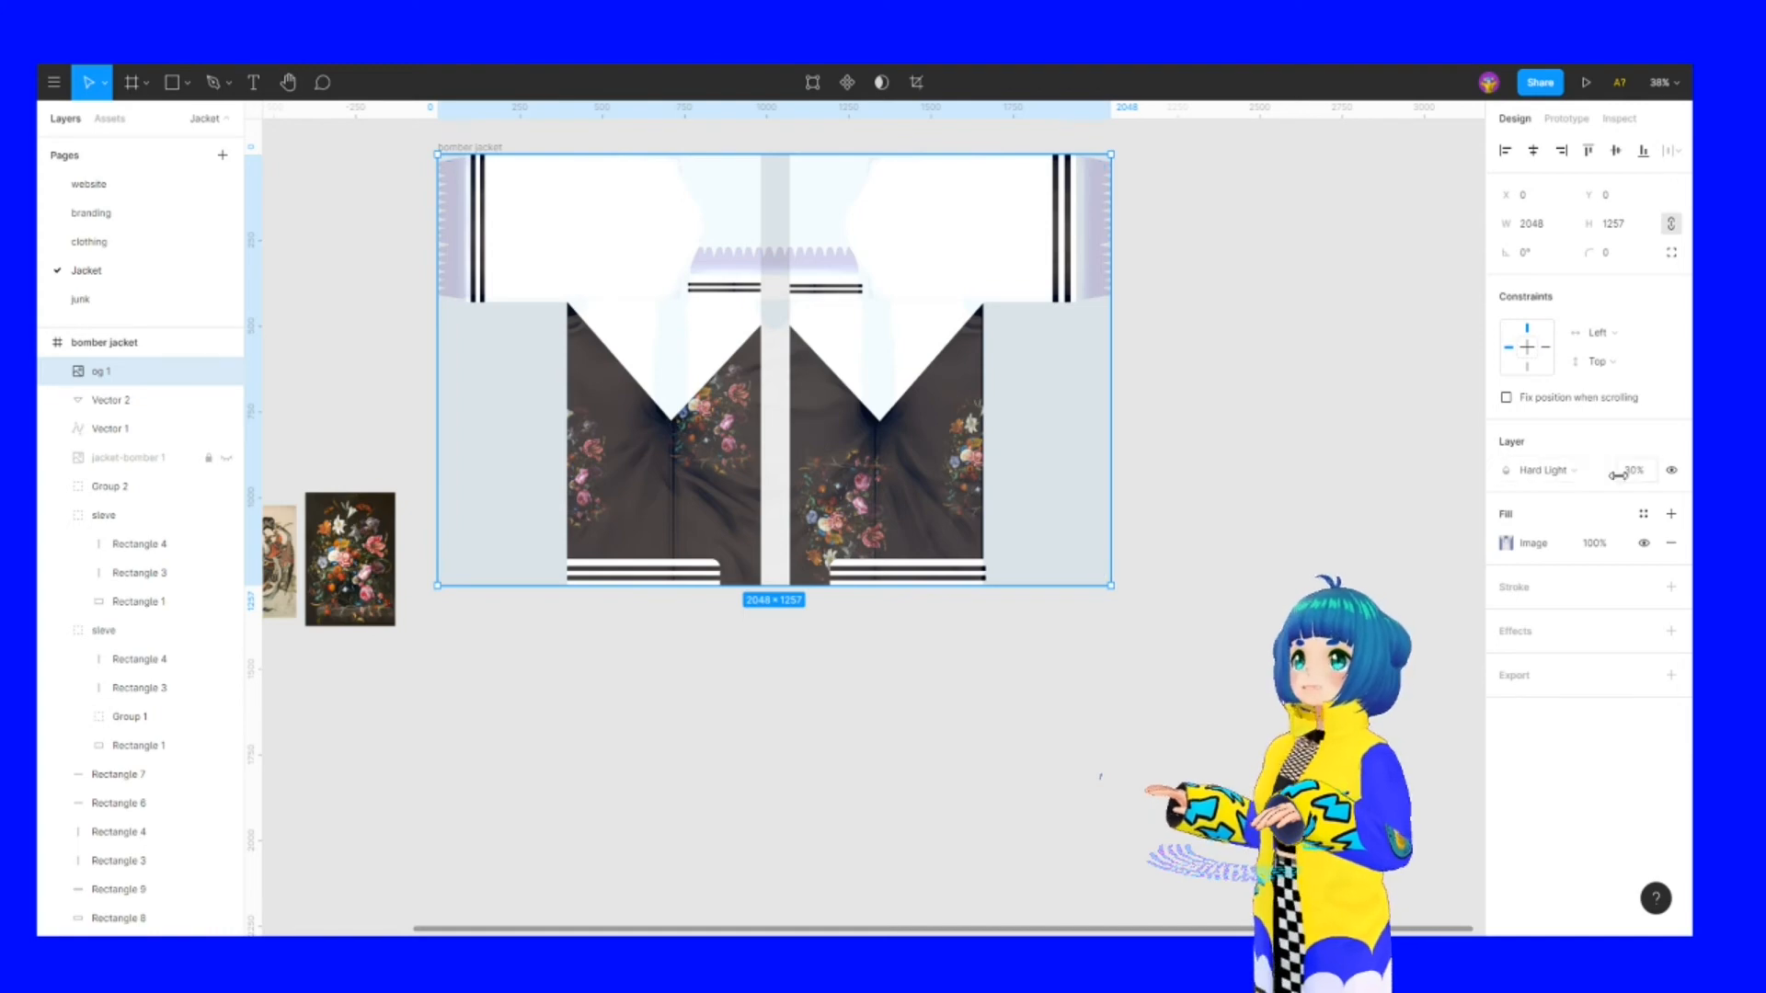
left_click(1574, 471)
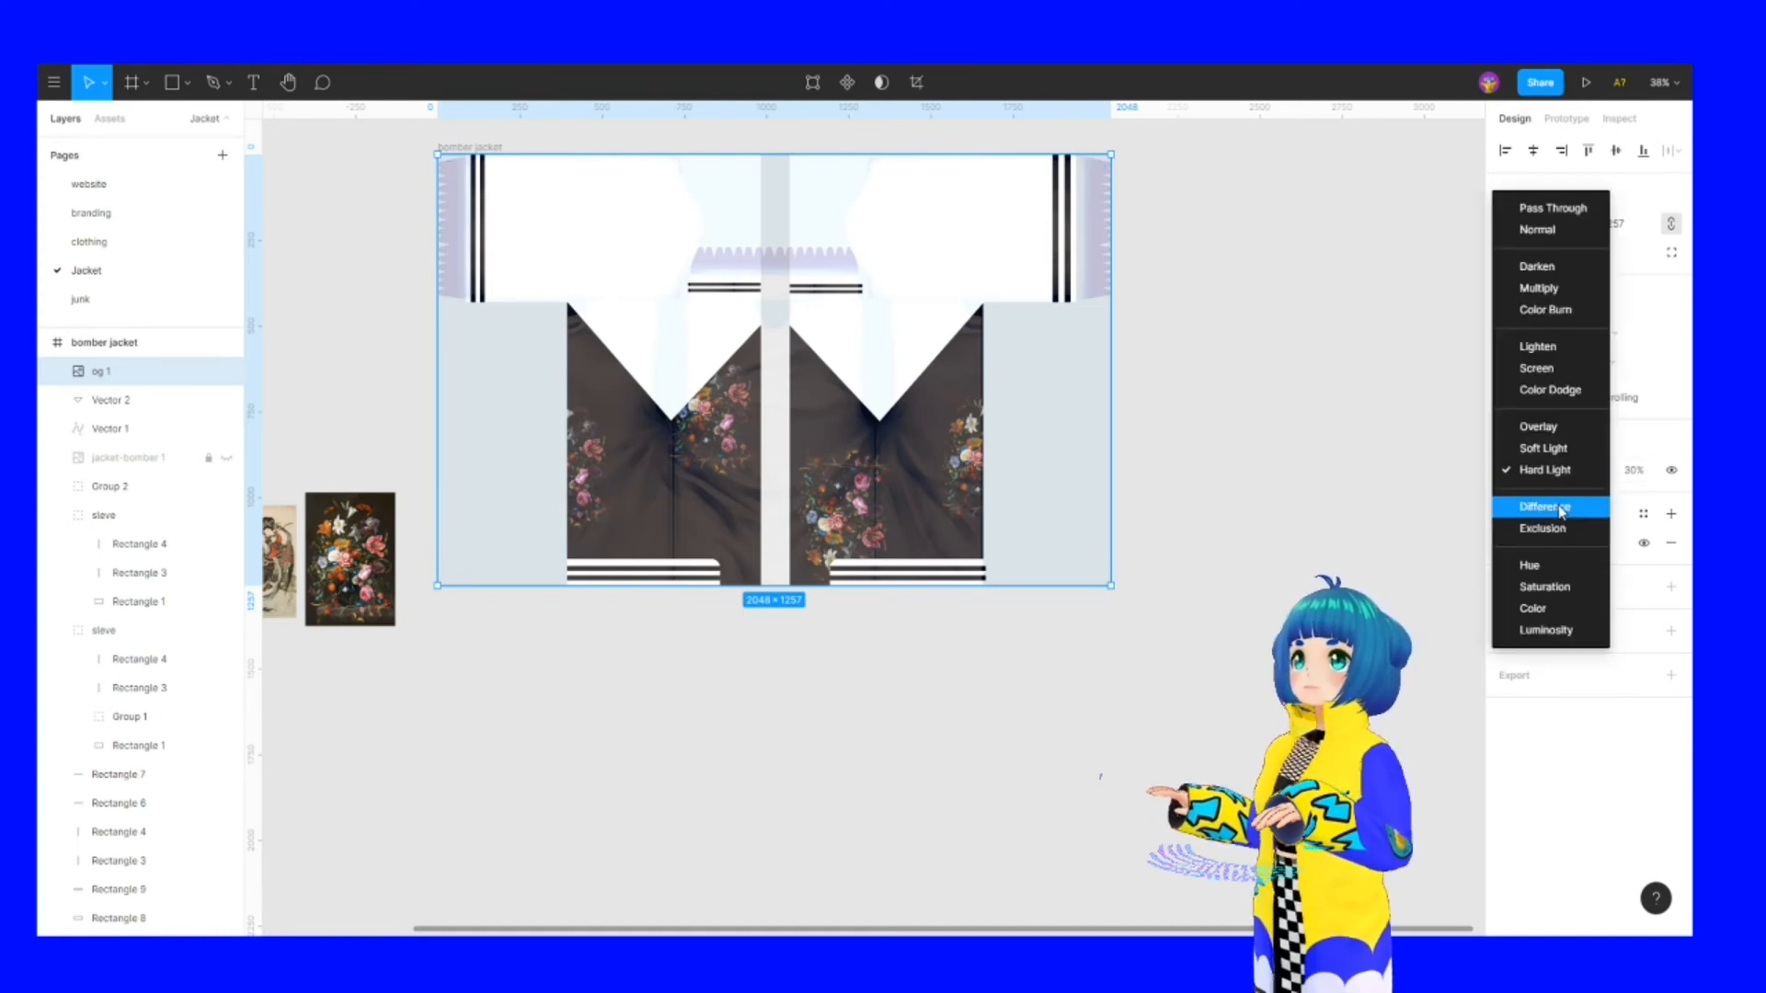
left_click(1560, 508)
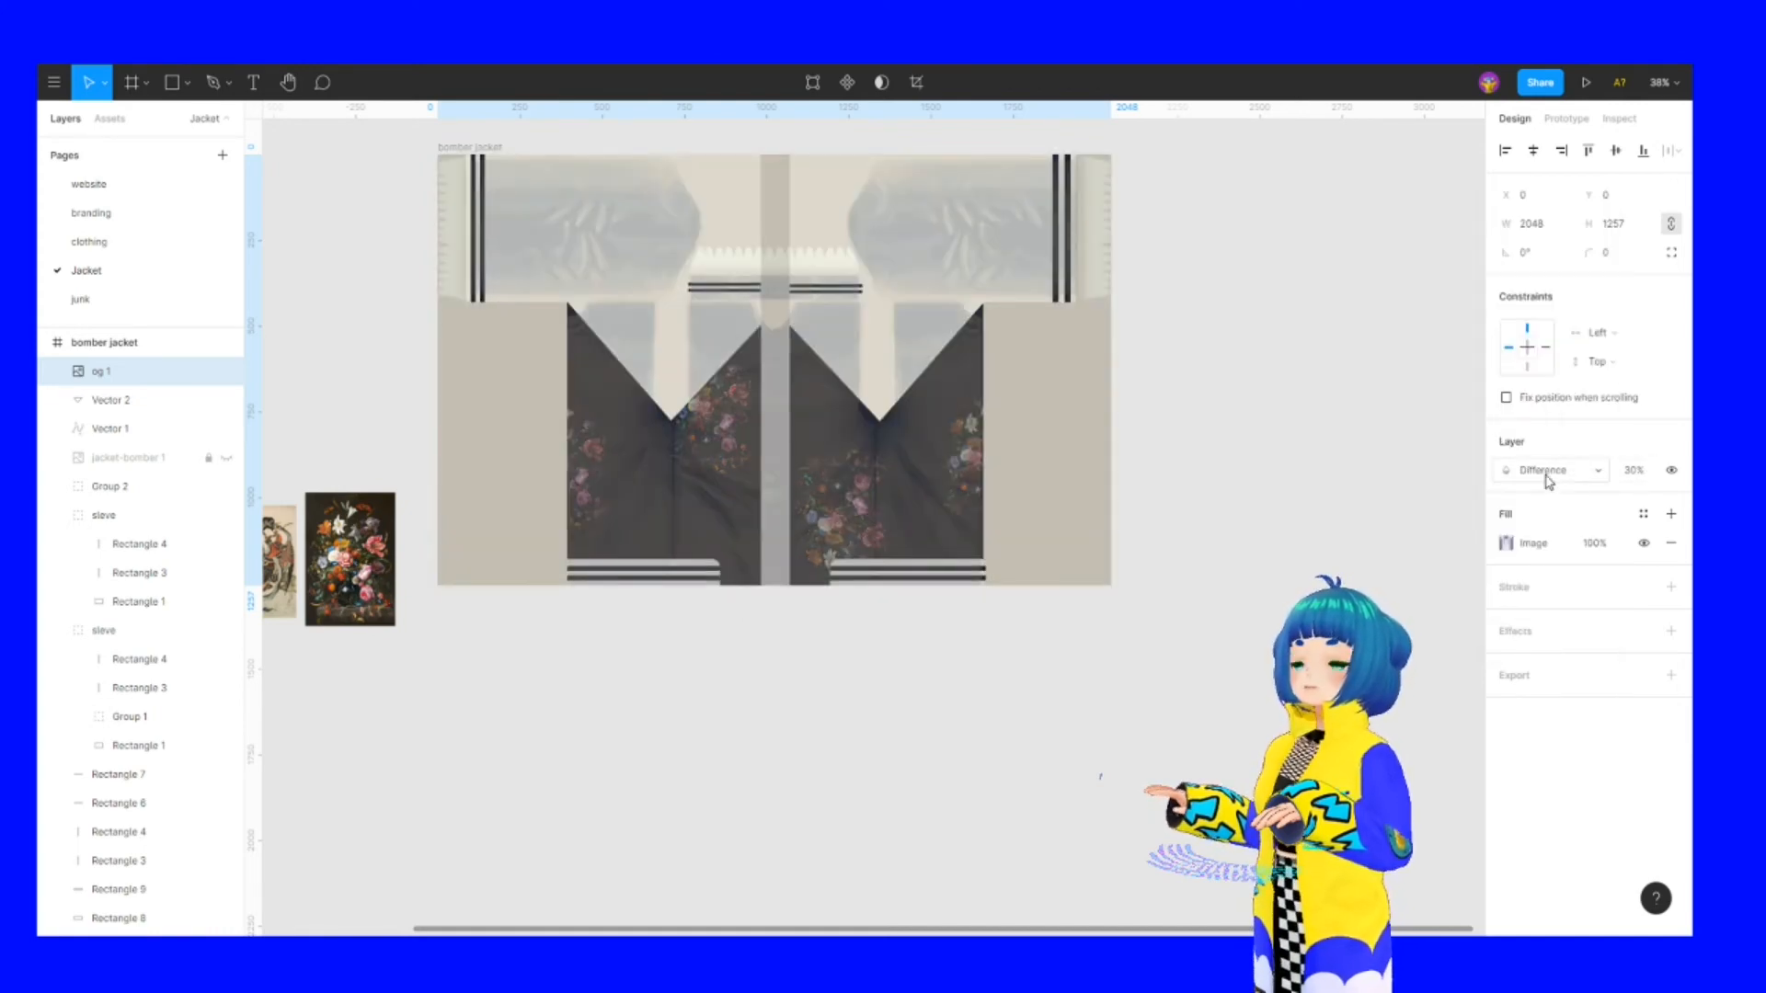
left_click(1548, 474)
left_click(1538, 275)
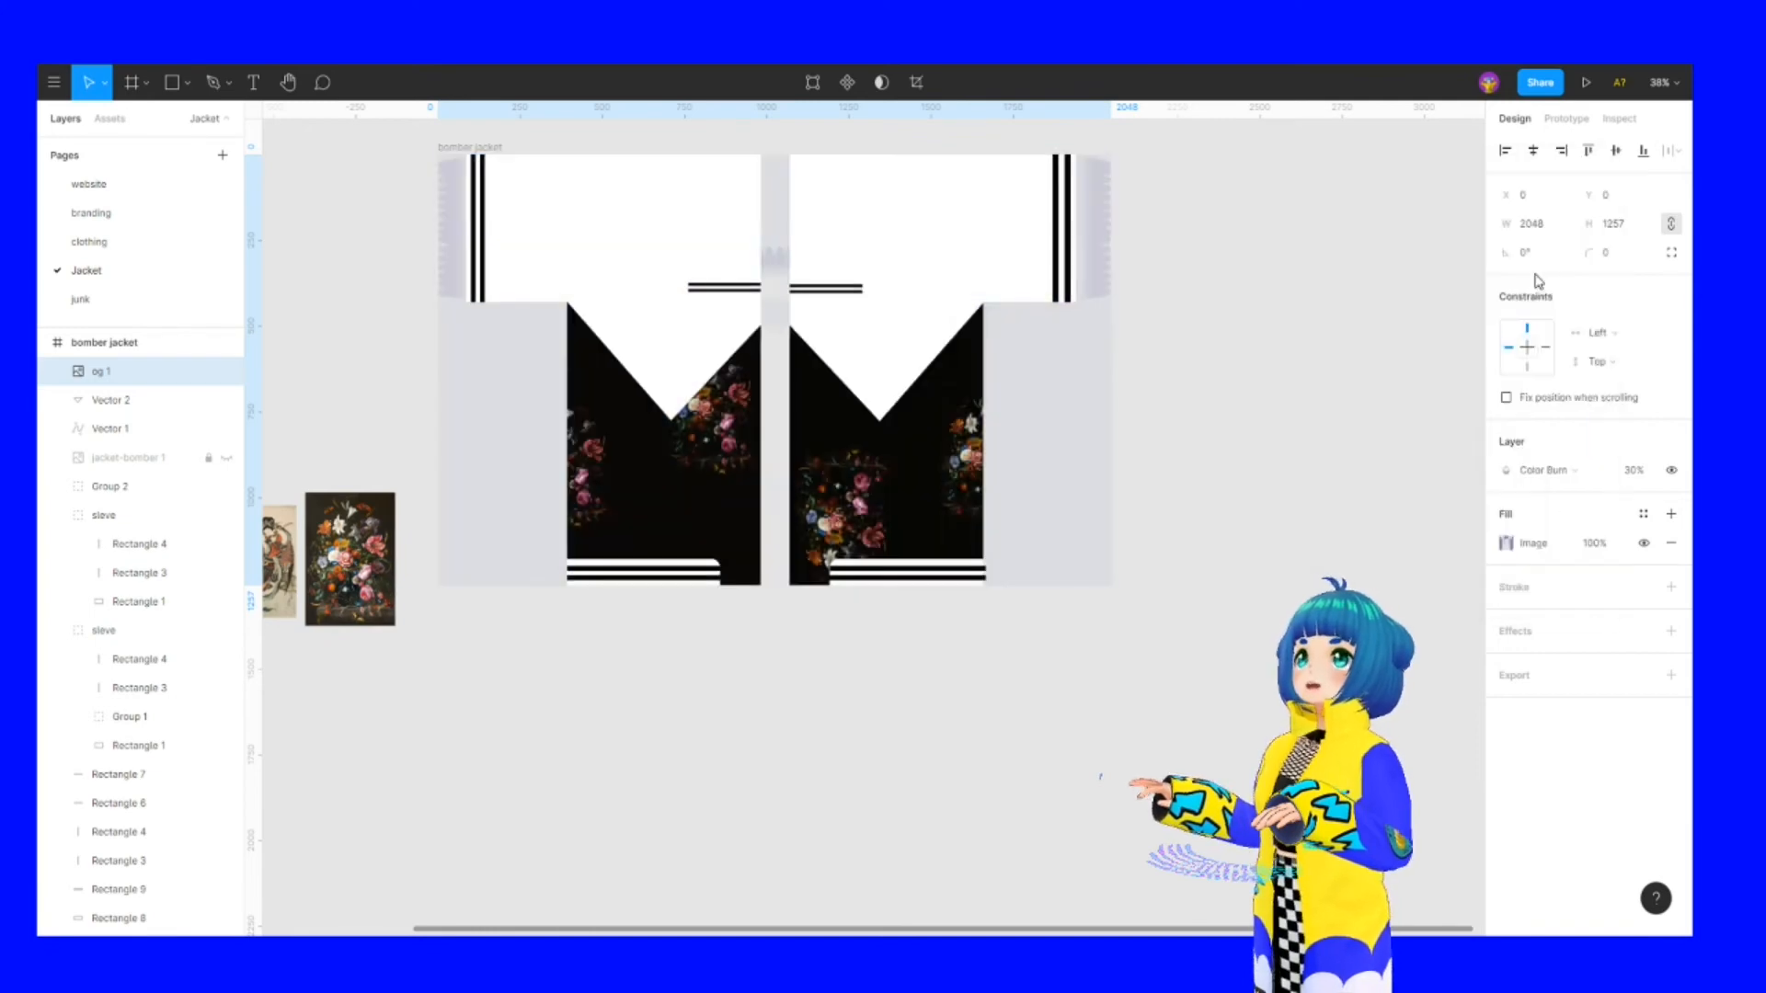
left_click(1513, 473)
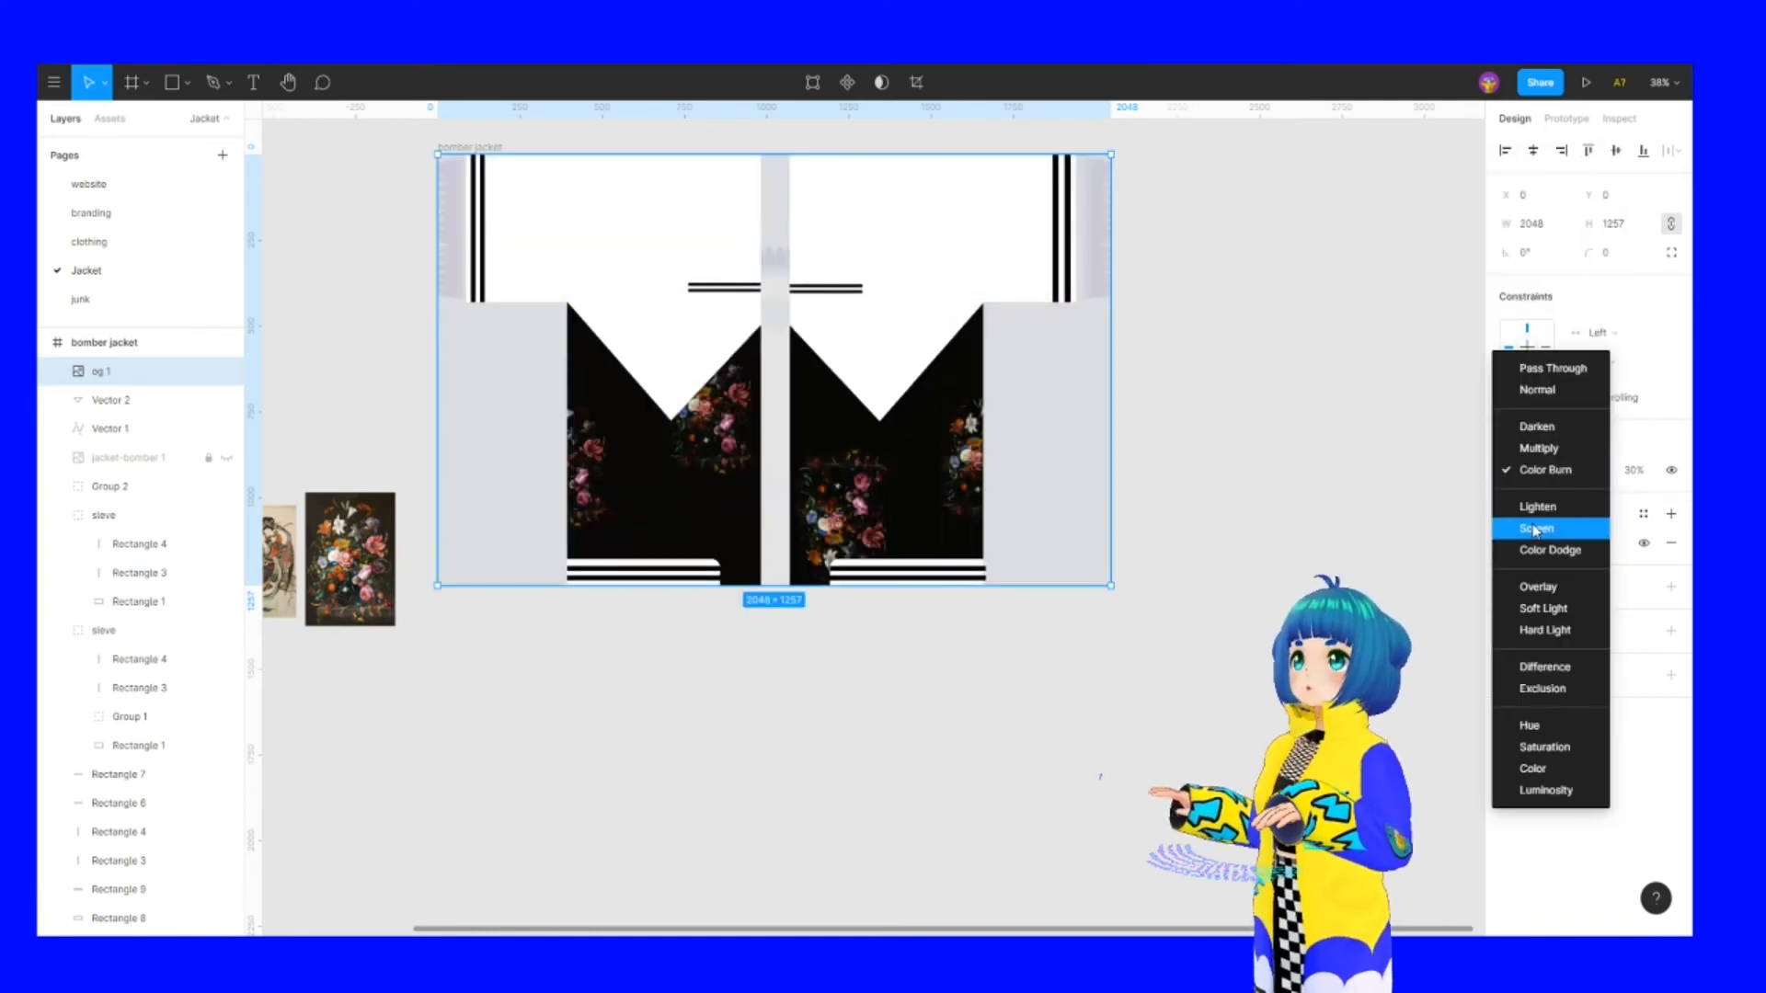
left_click(1533, 531)
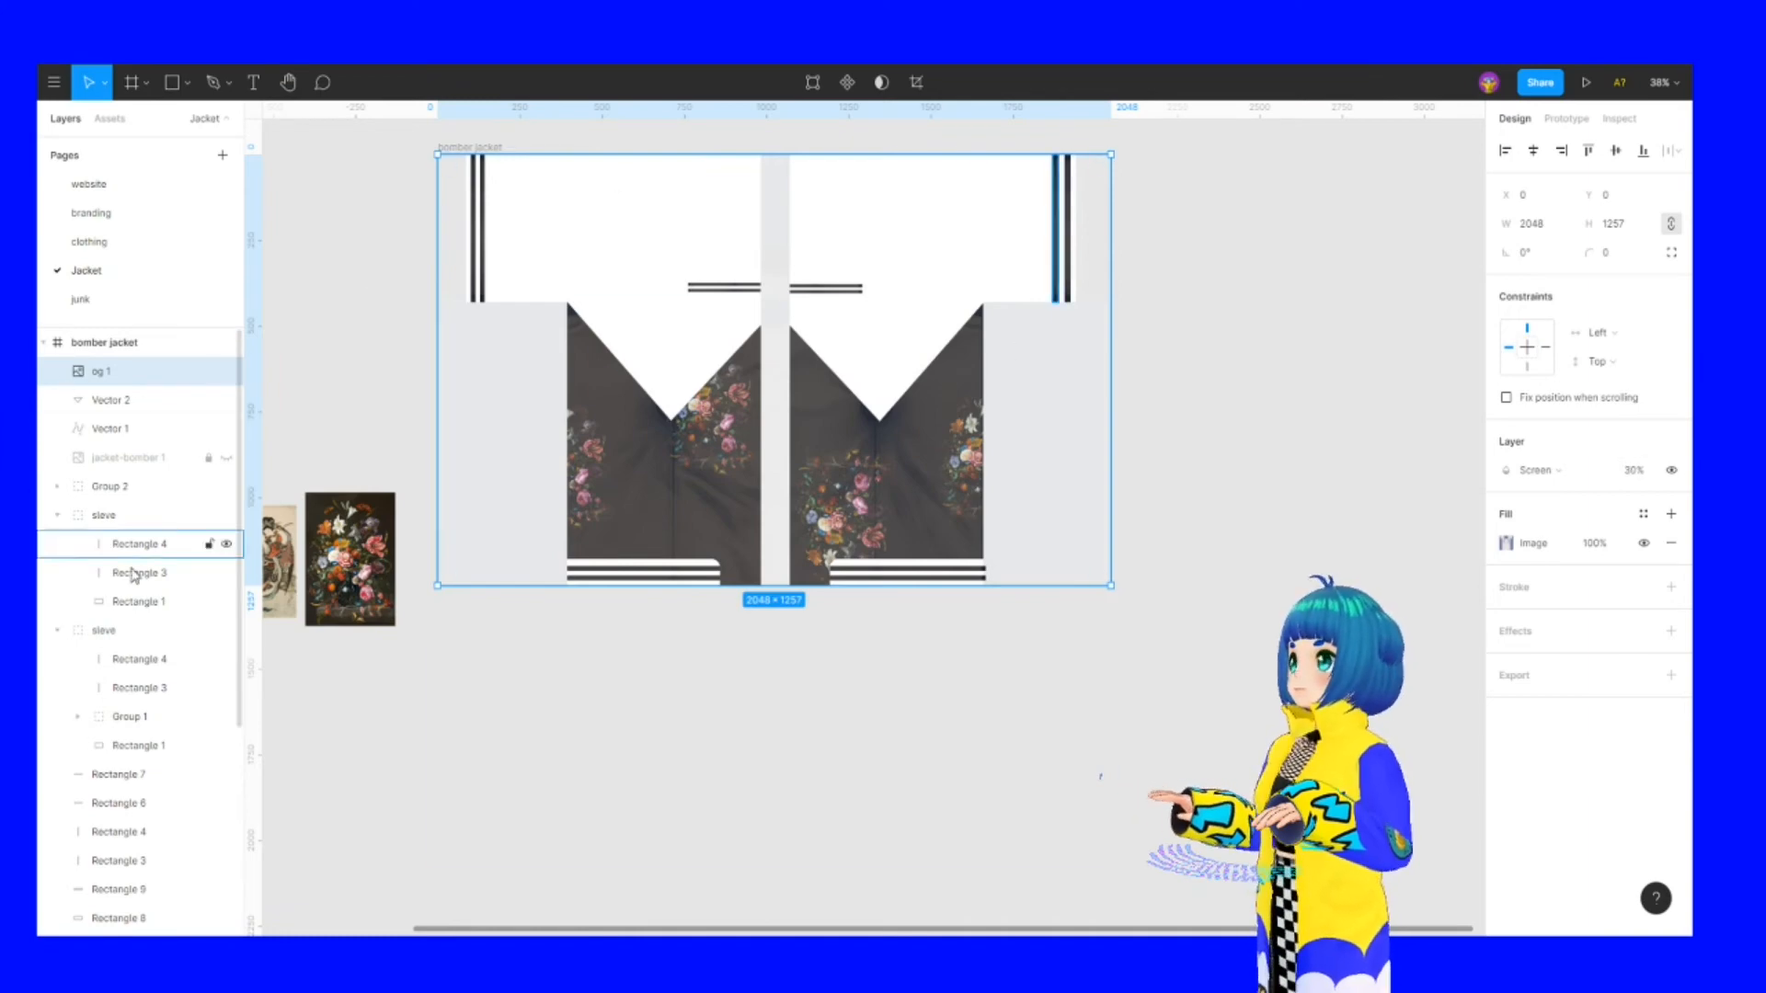
Select the white base rectangles of both sleeves and try adjusting their shared fill colour
double_click(559, 237)
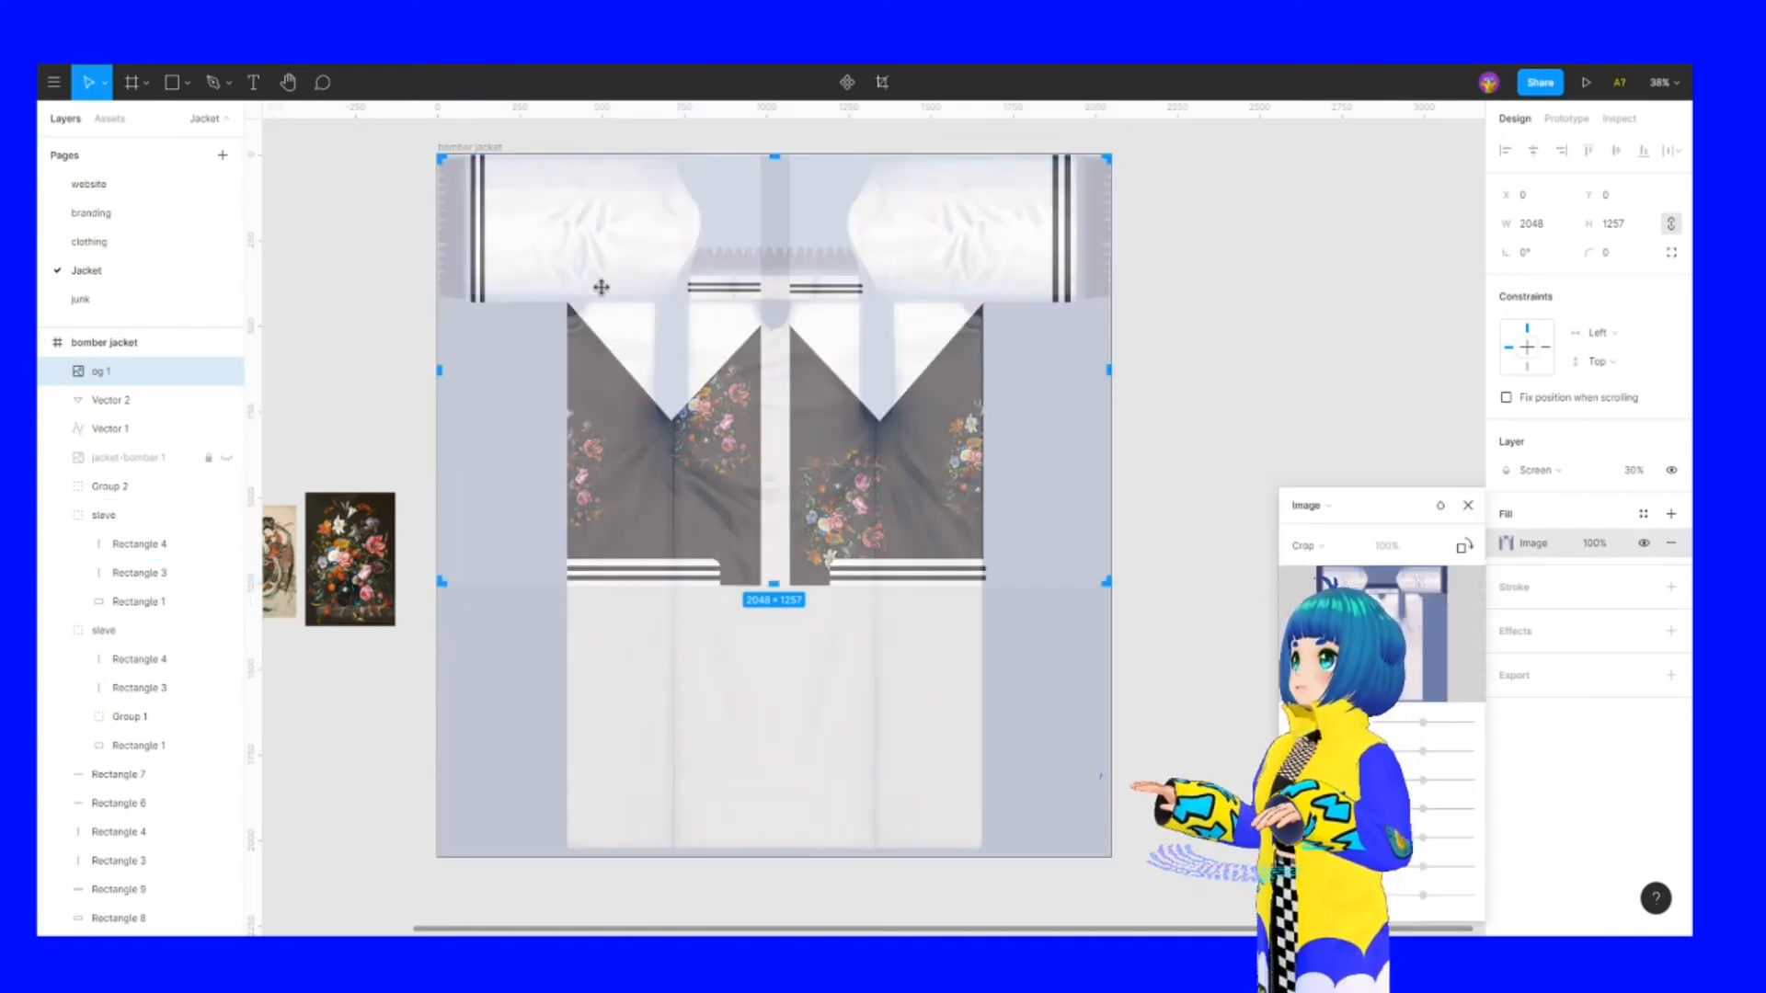
key("Escape")
scroll(138, 699, "down", 3)
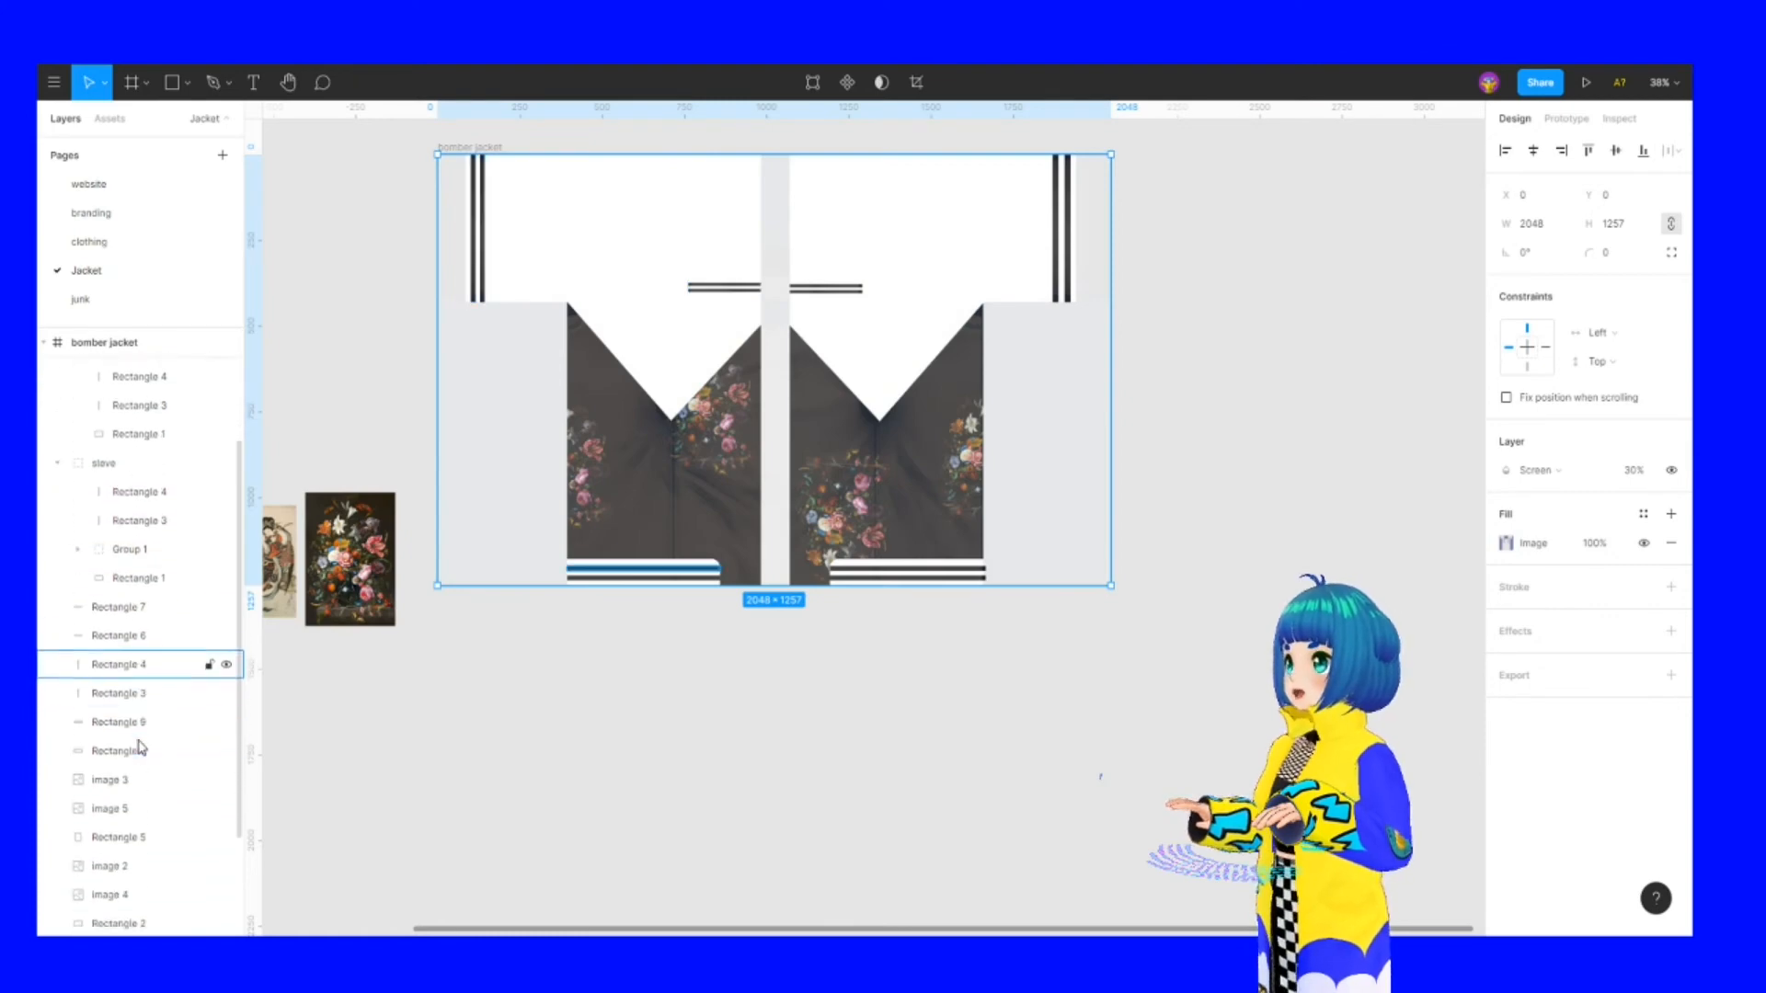
scroll(138, 731, "down", 2)
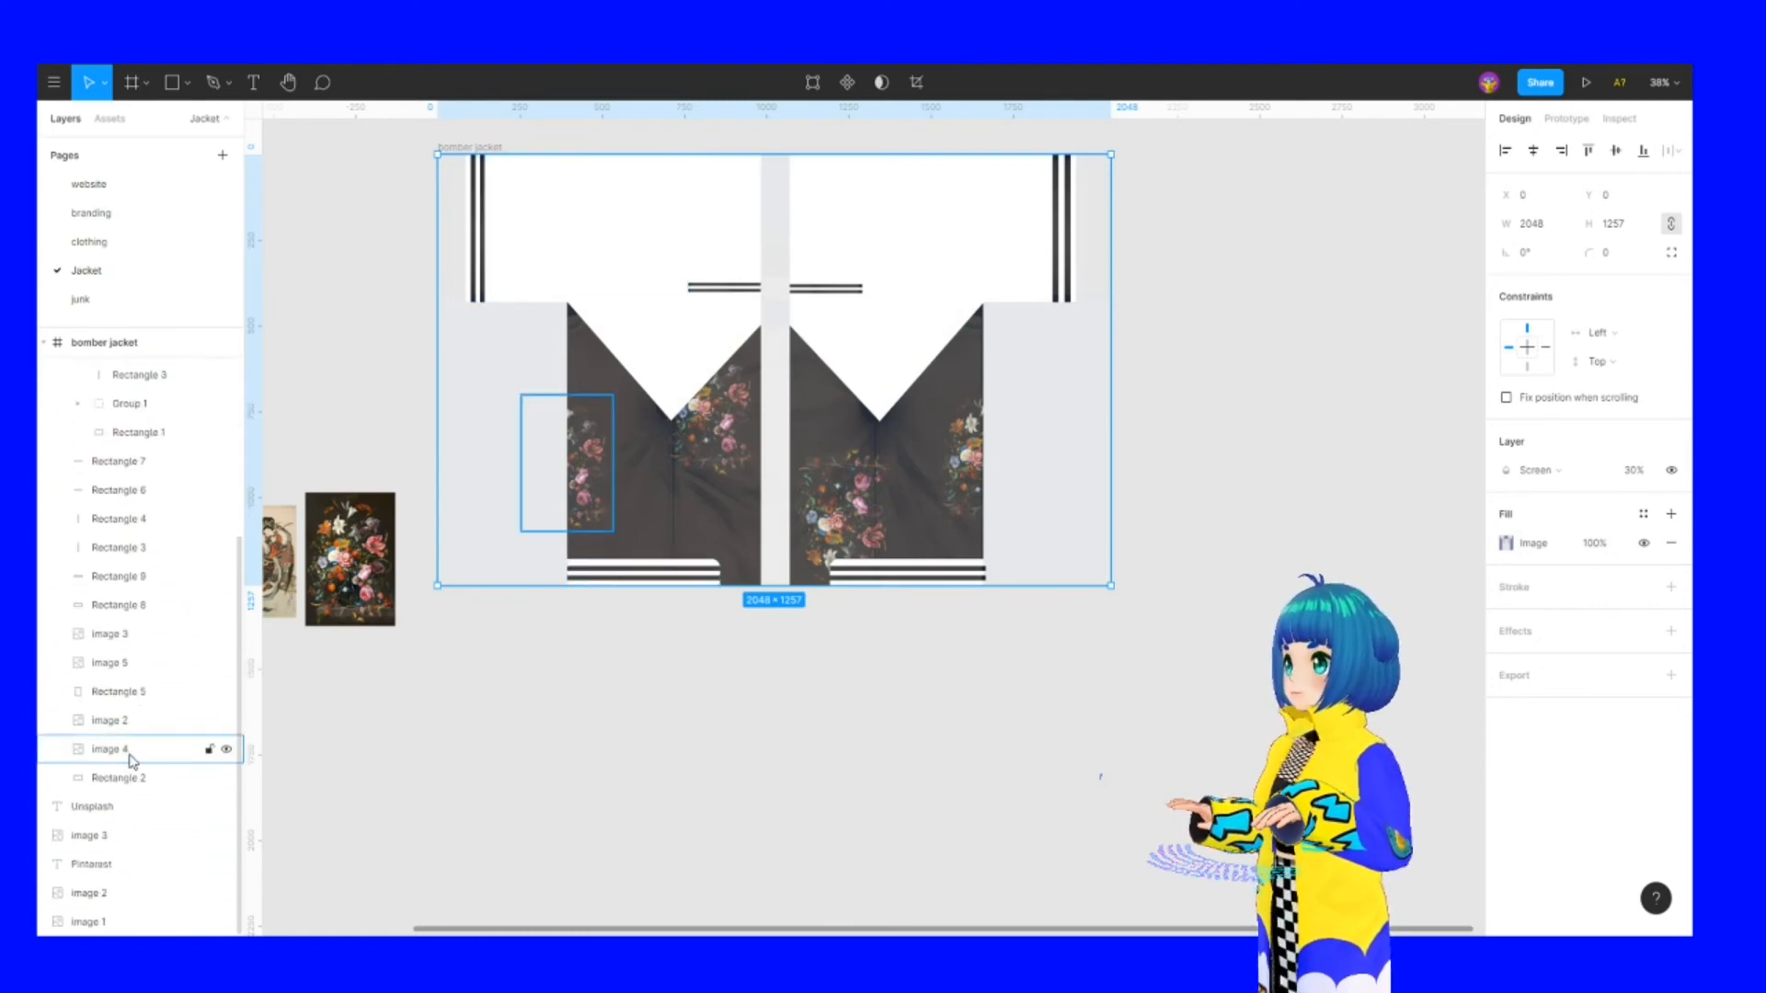
left_click(132, 442)
scroll(133, 455, "up", 2)
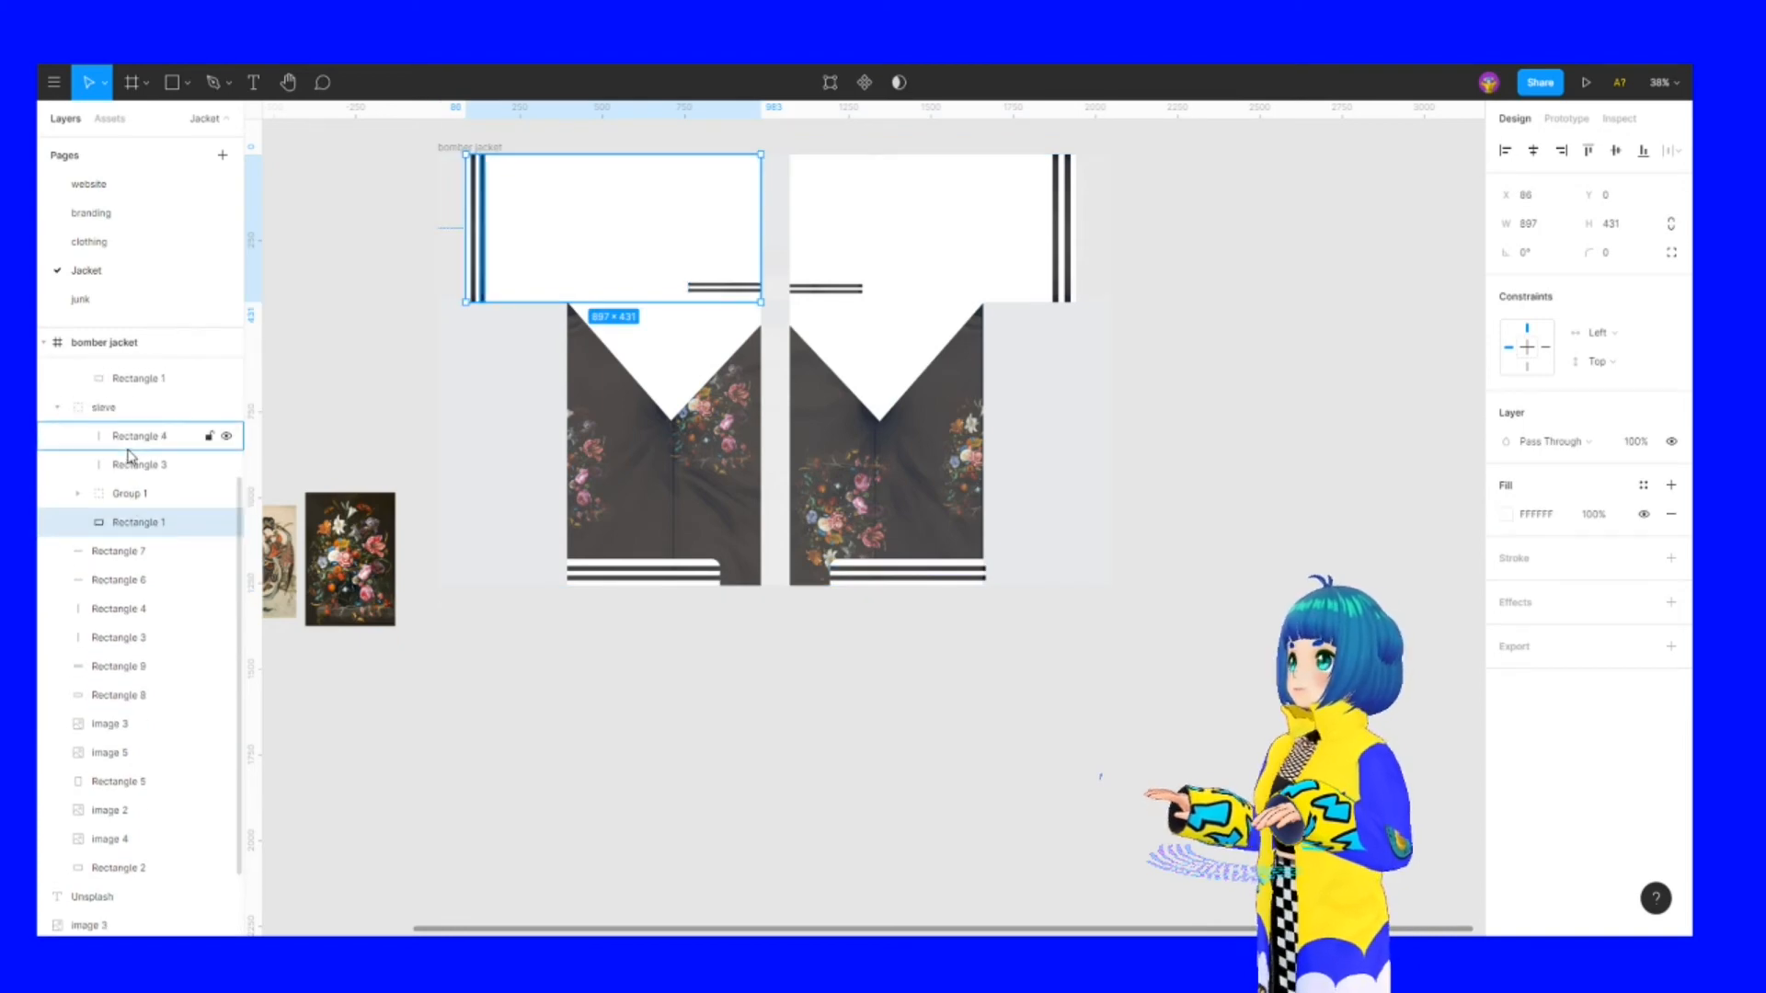
scroll(154, 469, "up", 3)
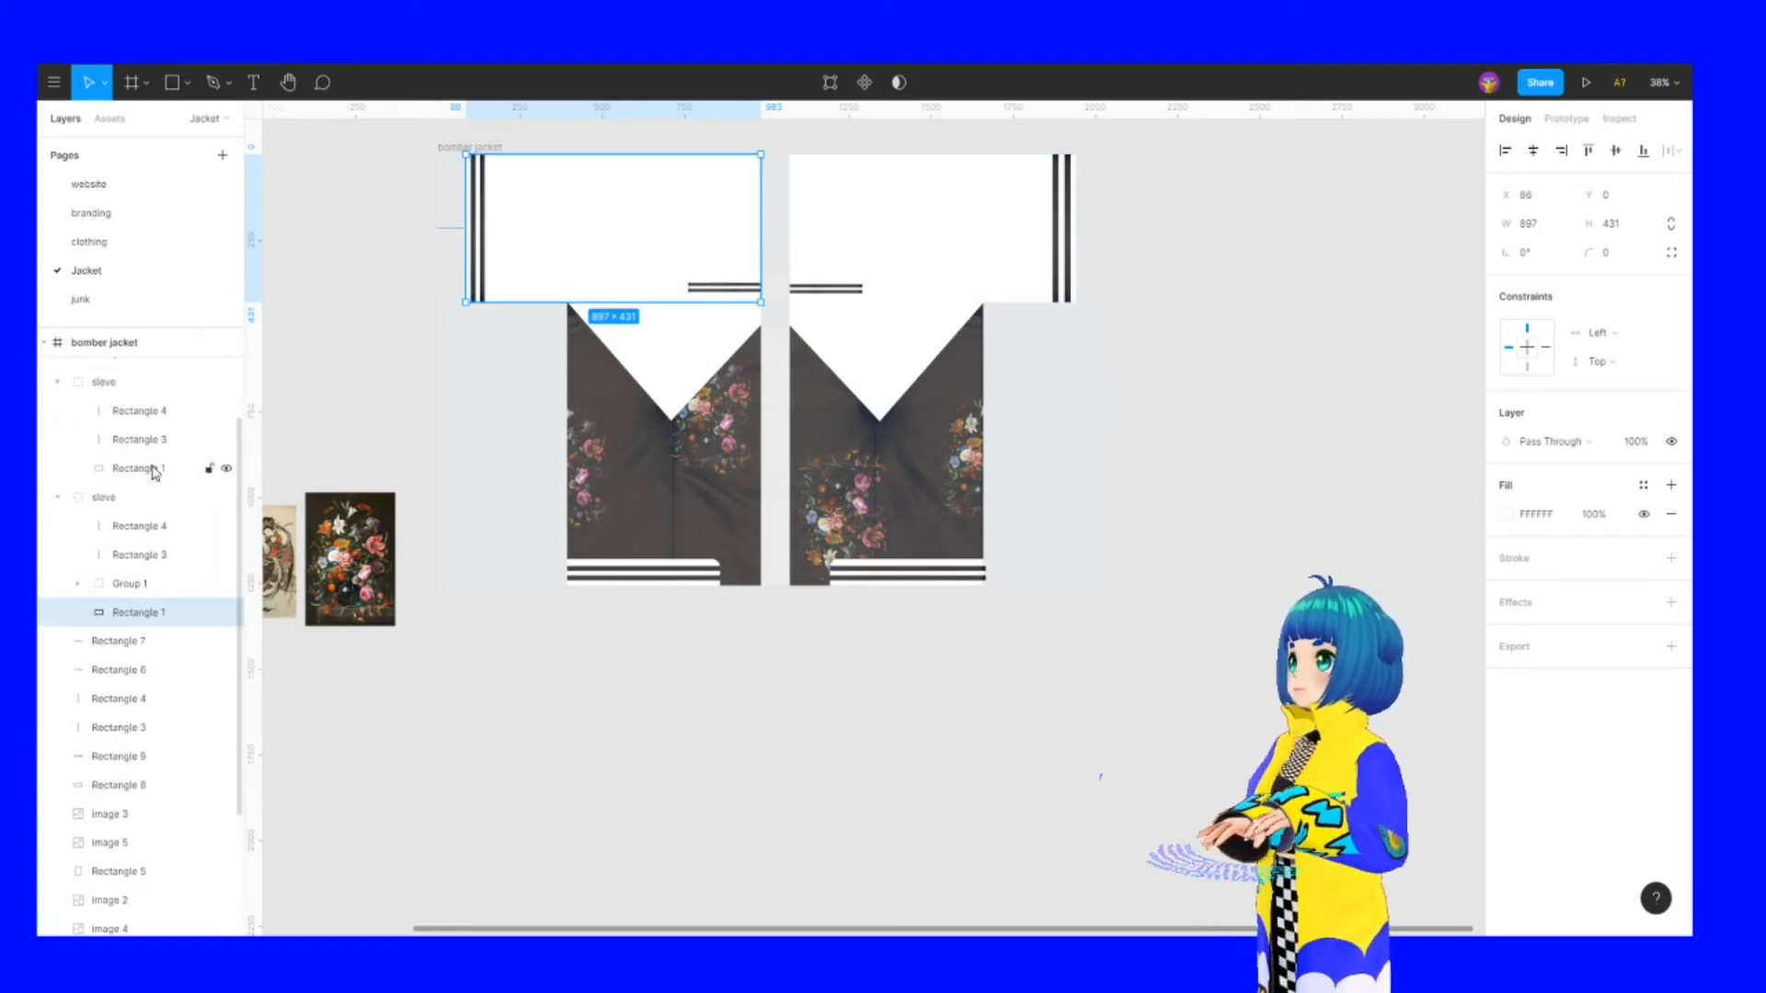
left_click(154, 471, "shift")
left_click(140, 498, "shift")
left_click(143, 613, "shift")
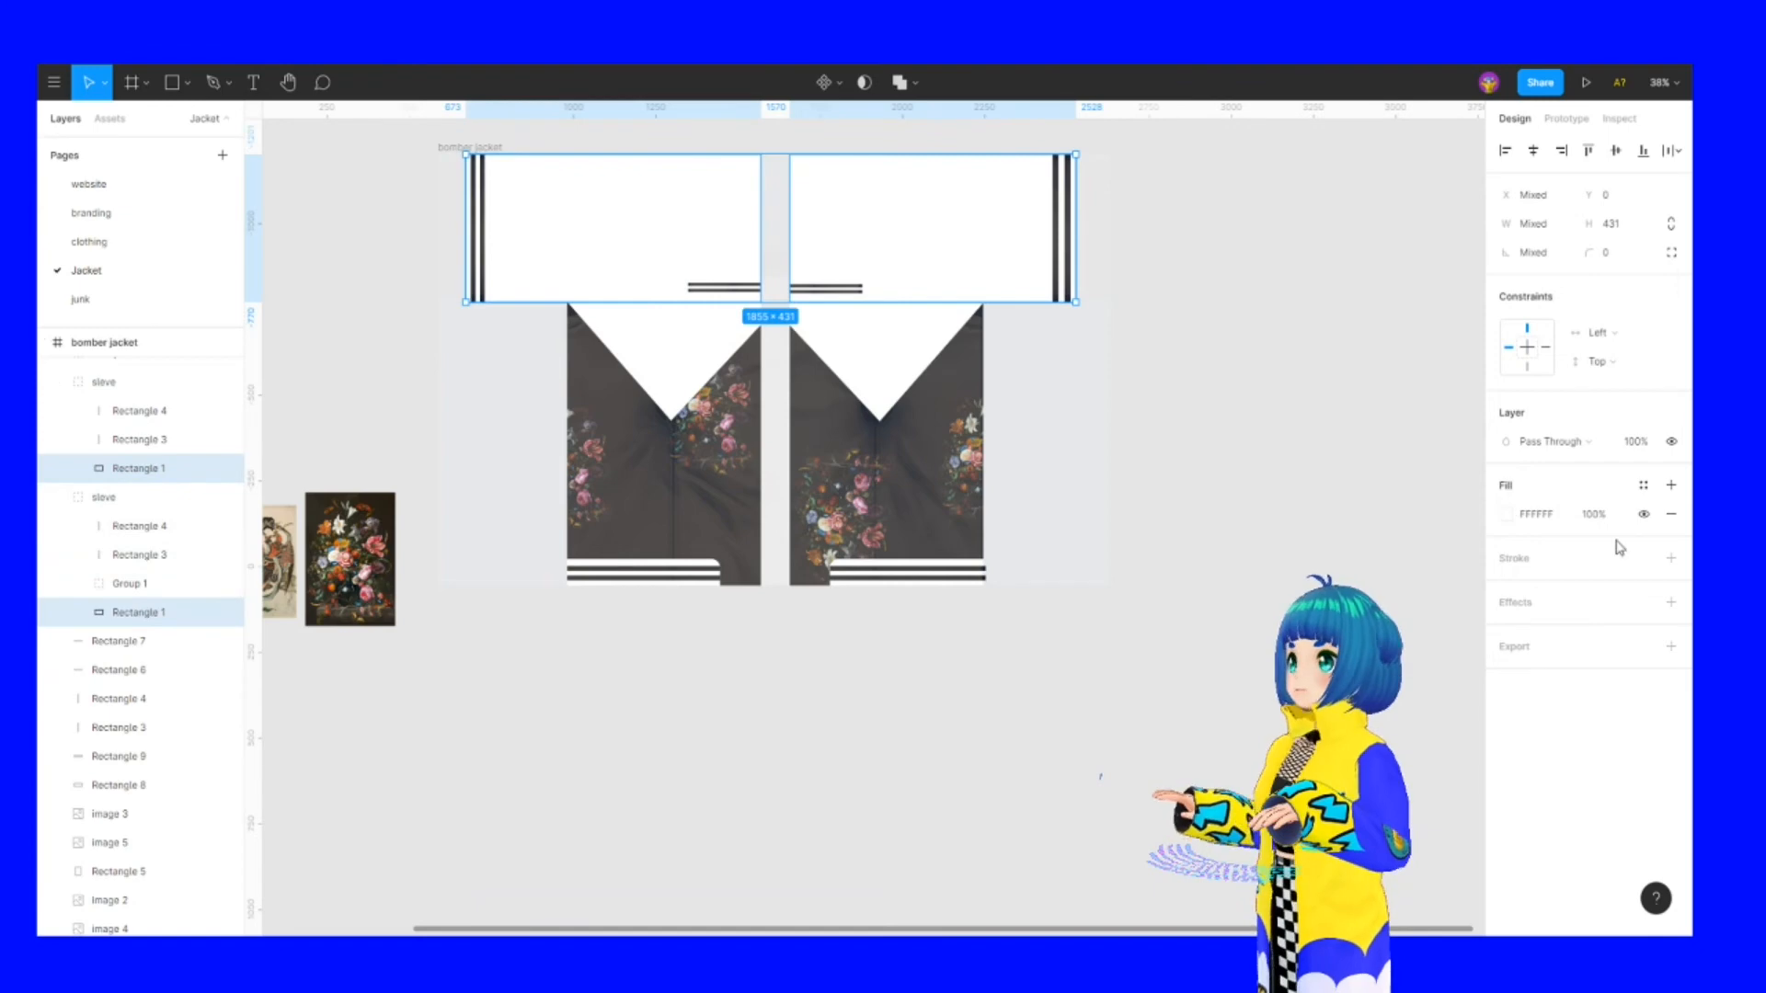
left_click(1505, 514)
left_click_drag(1303, 520, 1221, 485)
left_click(1202, 410)
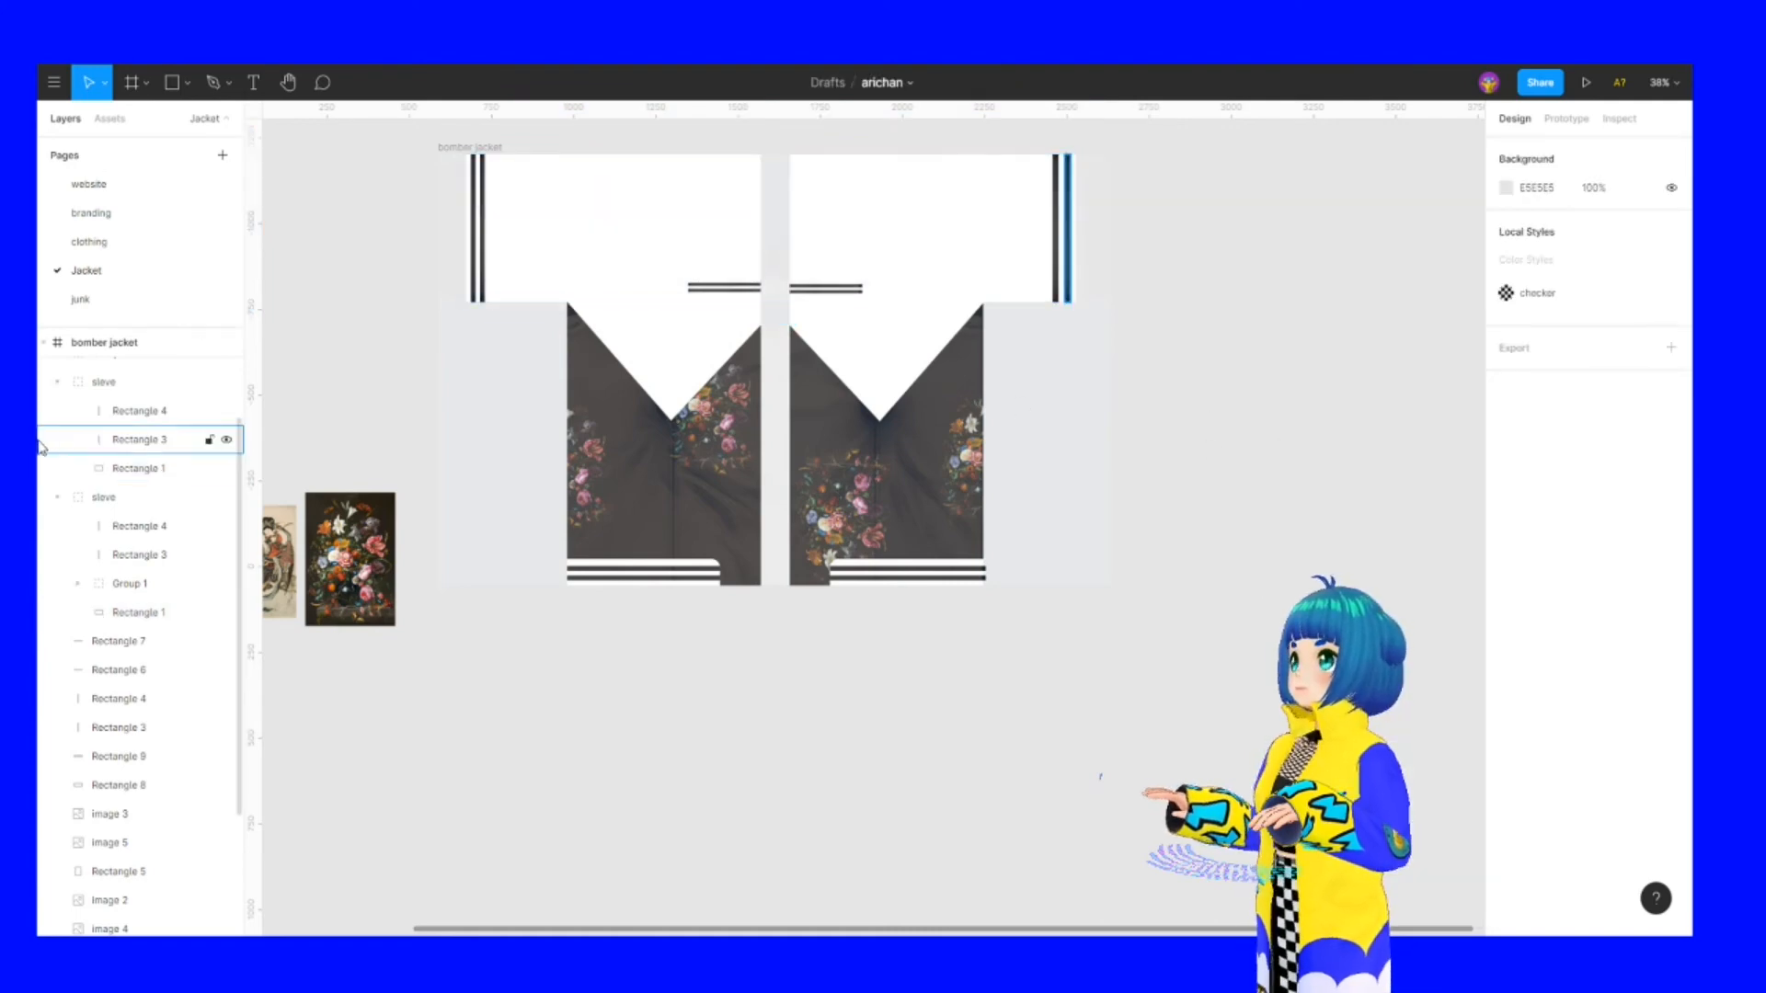
Desaturate the coat texture image fully, lower its exposure, and raise its contrast and highlights to the maximum
left_click(598, 462)
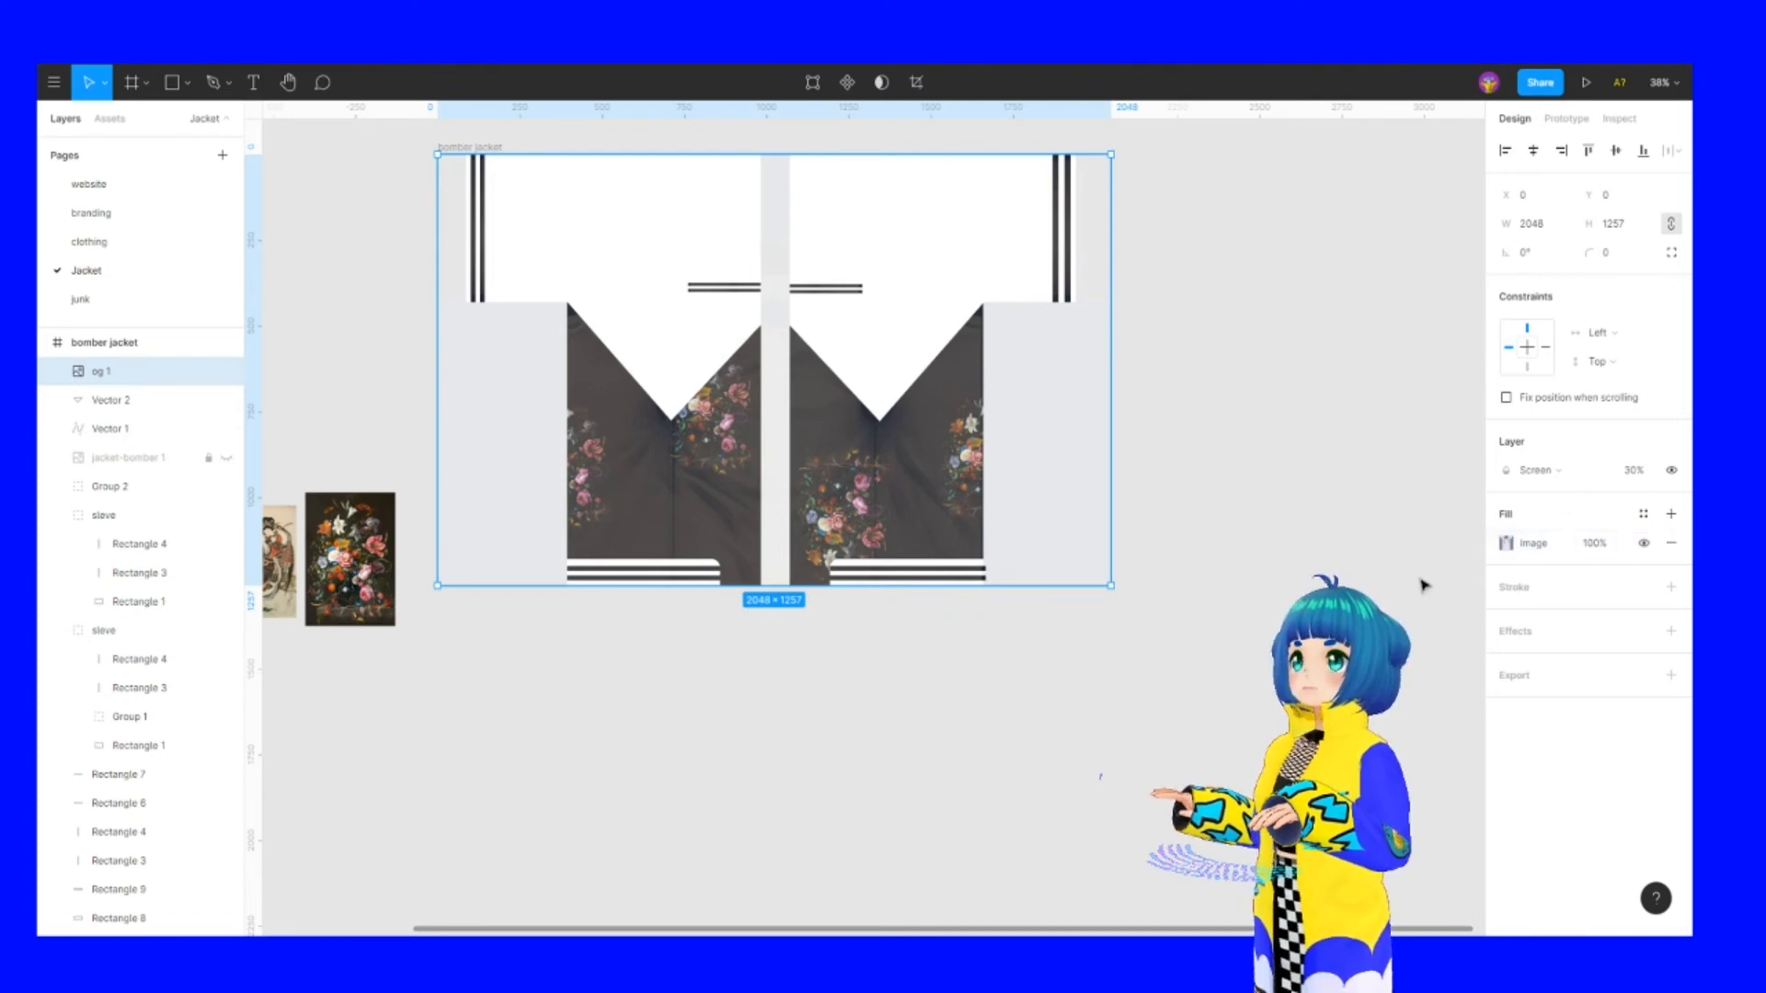
left_click(1504, 544)
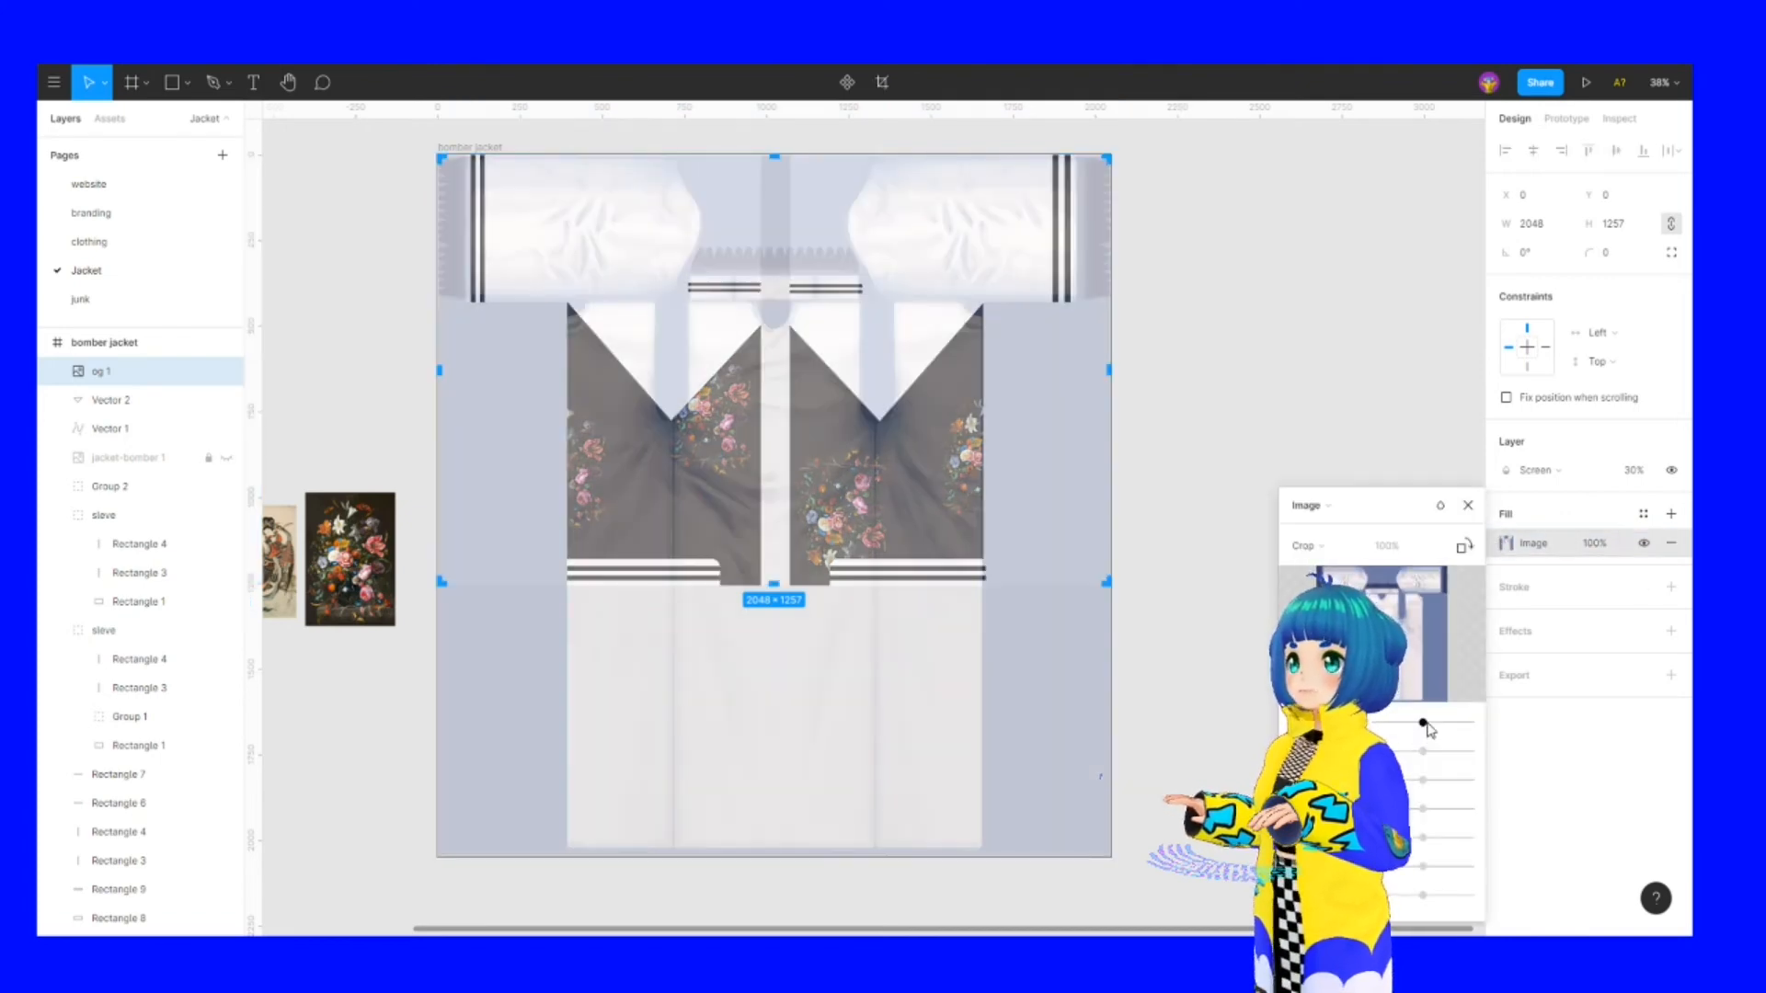
left_click_drag(1423, 724, 1389, 779)
left_click_drag(1414, 782, 1373, 781)
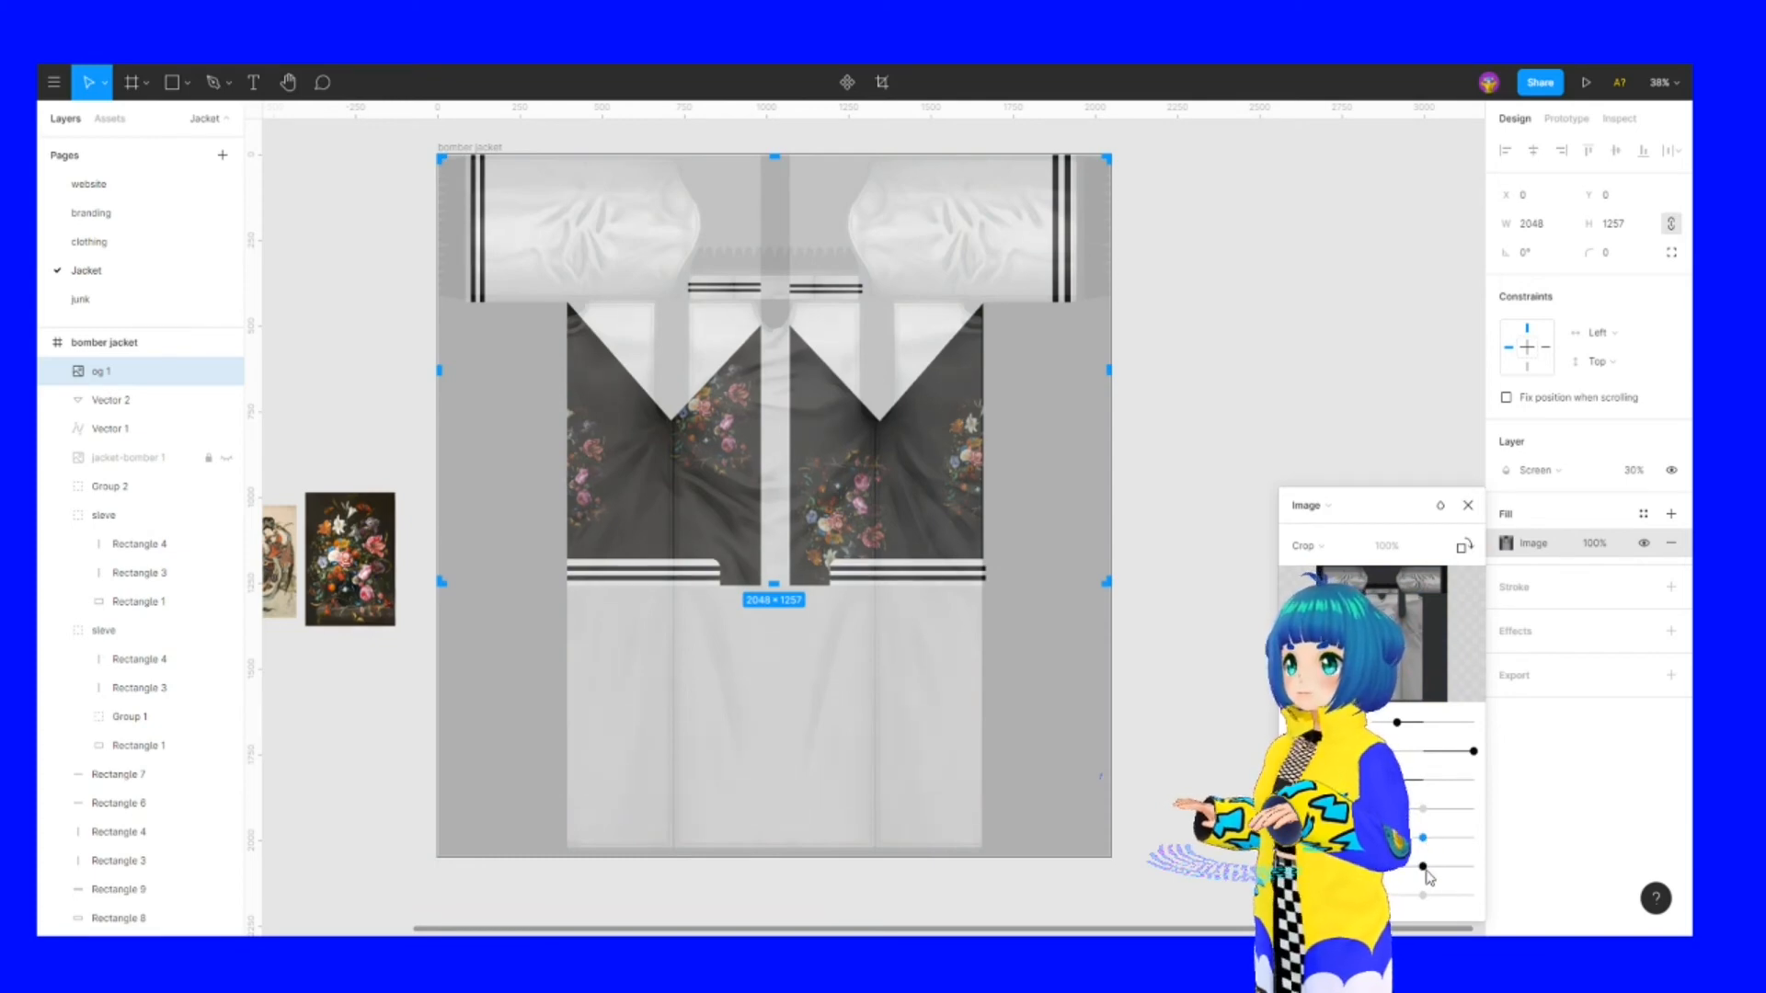
left_click_drag(1424, 867, 1473, 866)
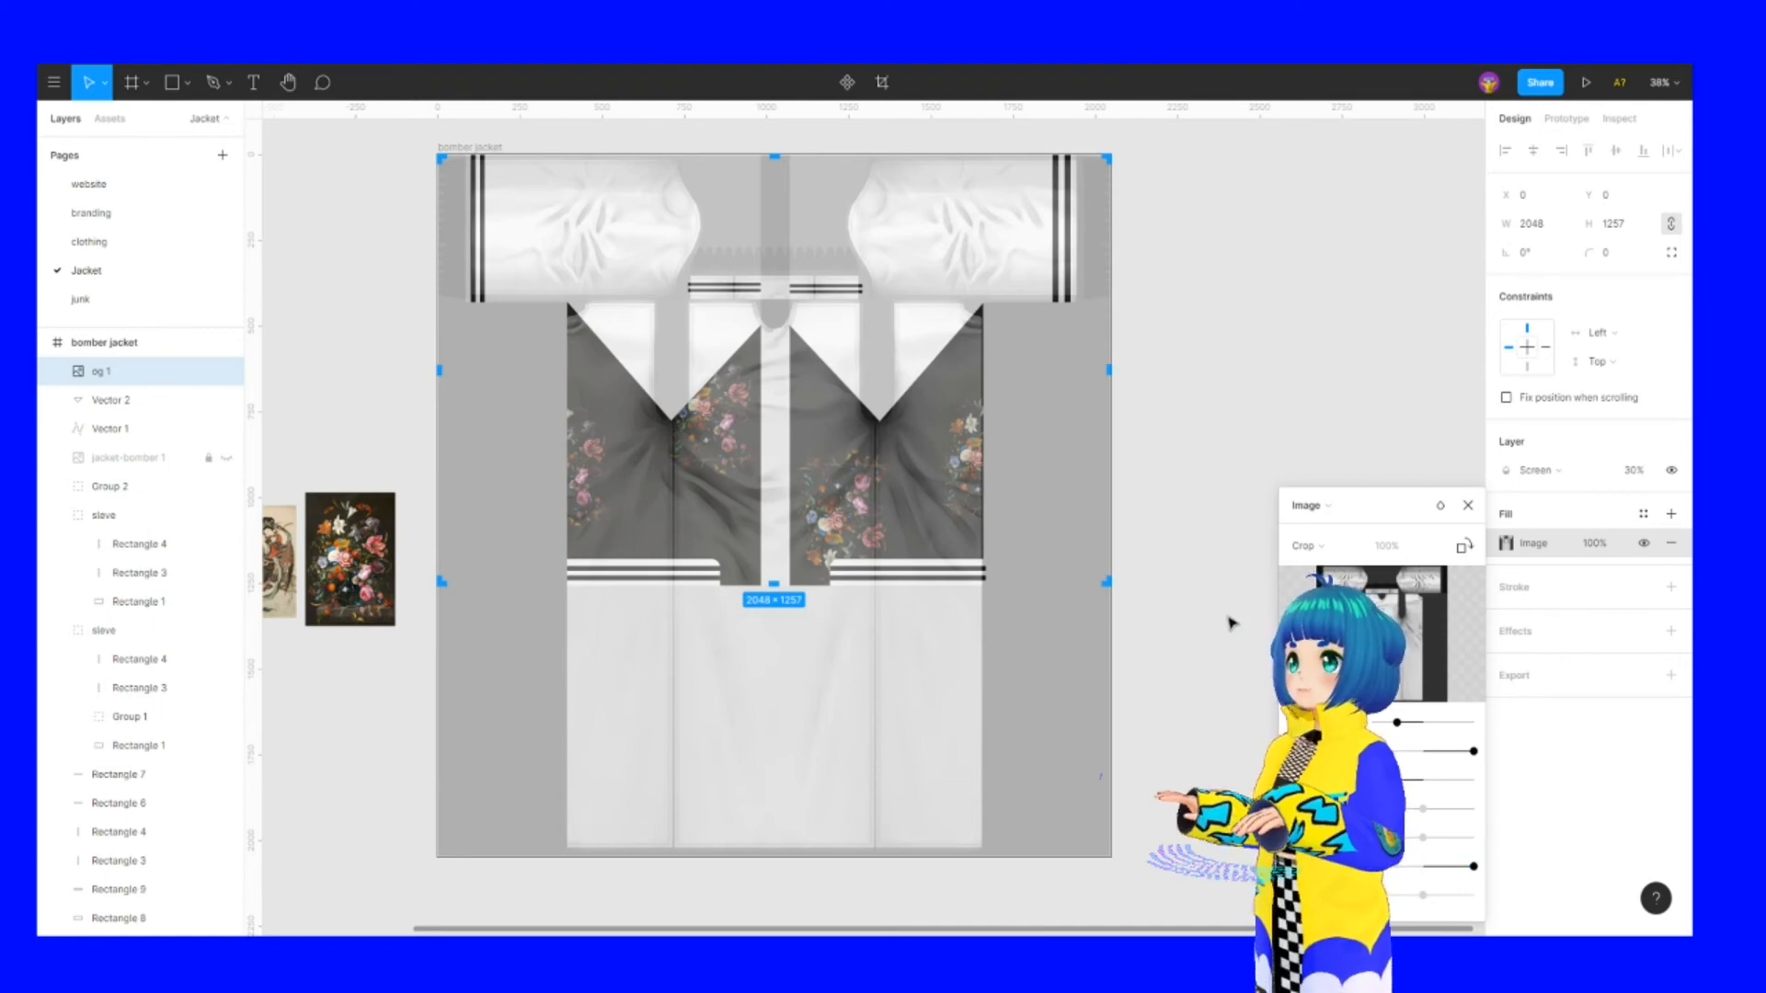
key("Escape")
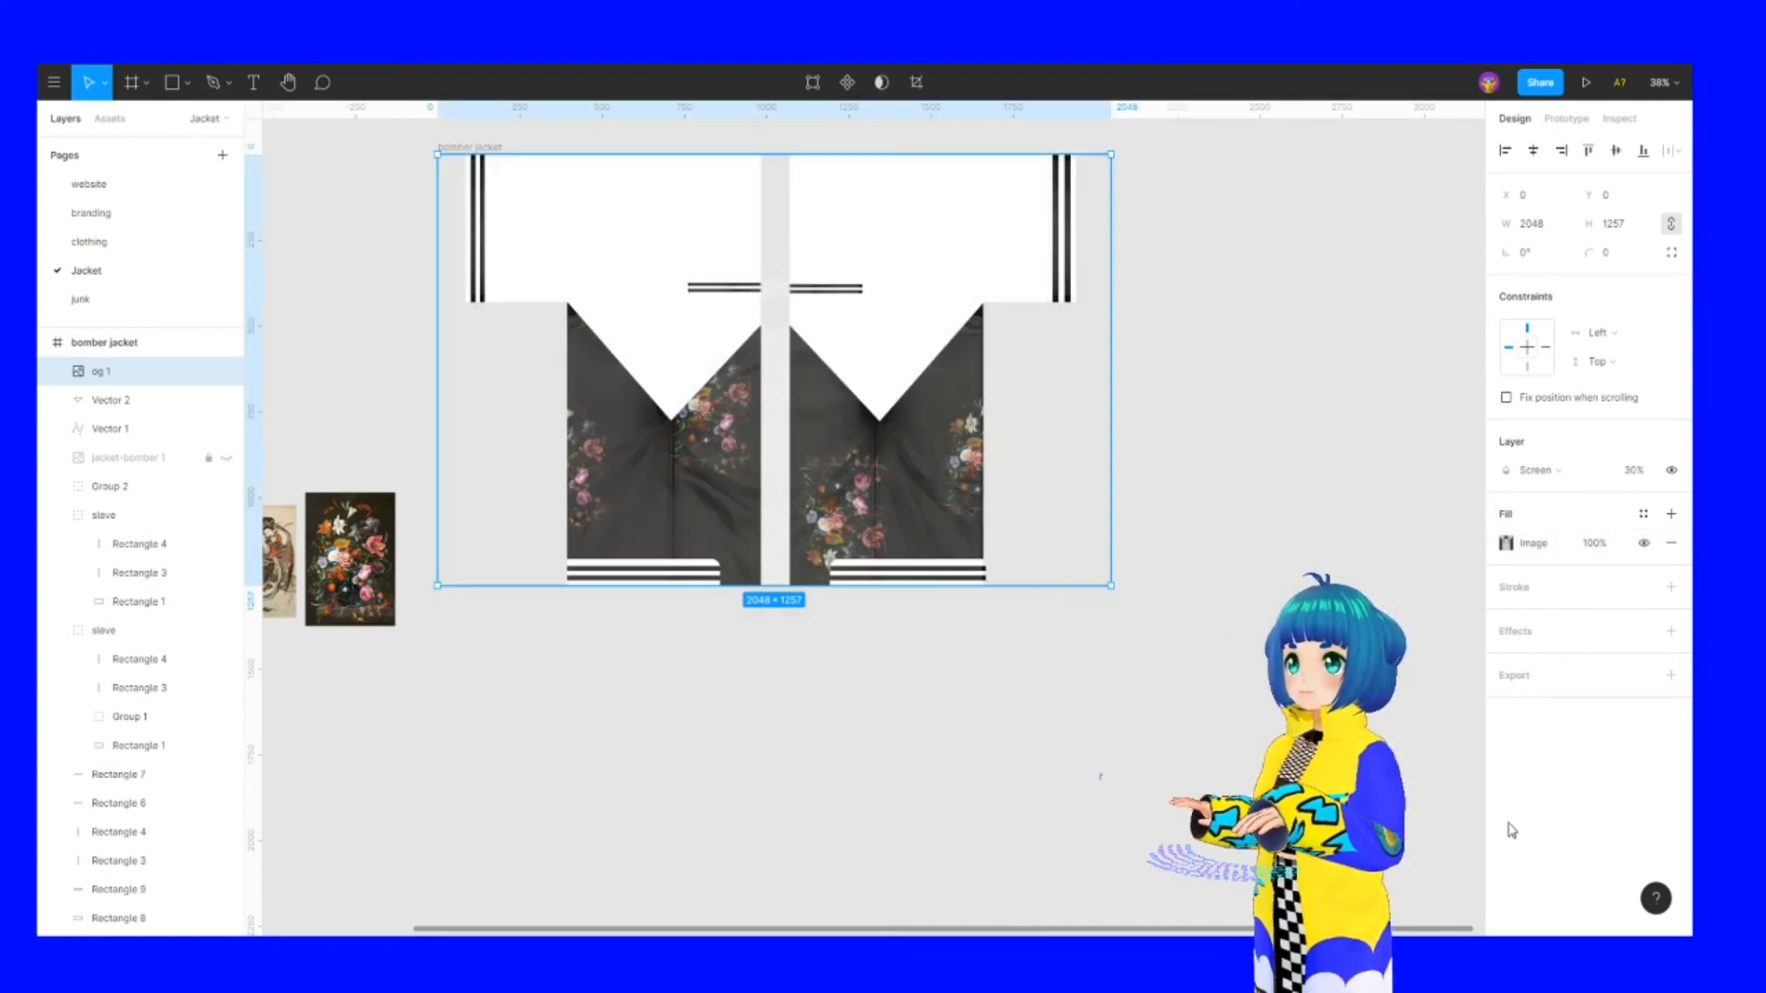
Set the coat texture's blend mode to Multiply and inspect the shading on the jacket
left_click(1542, 471)
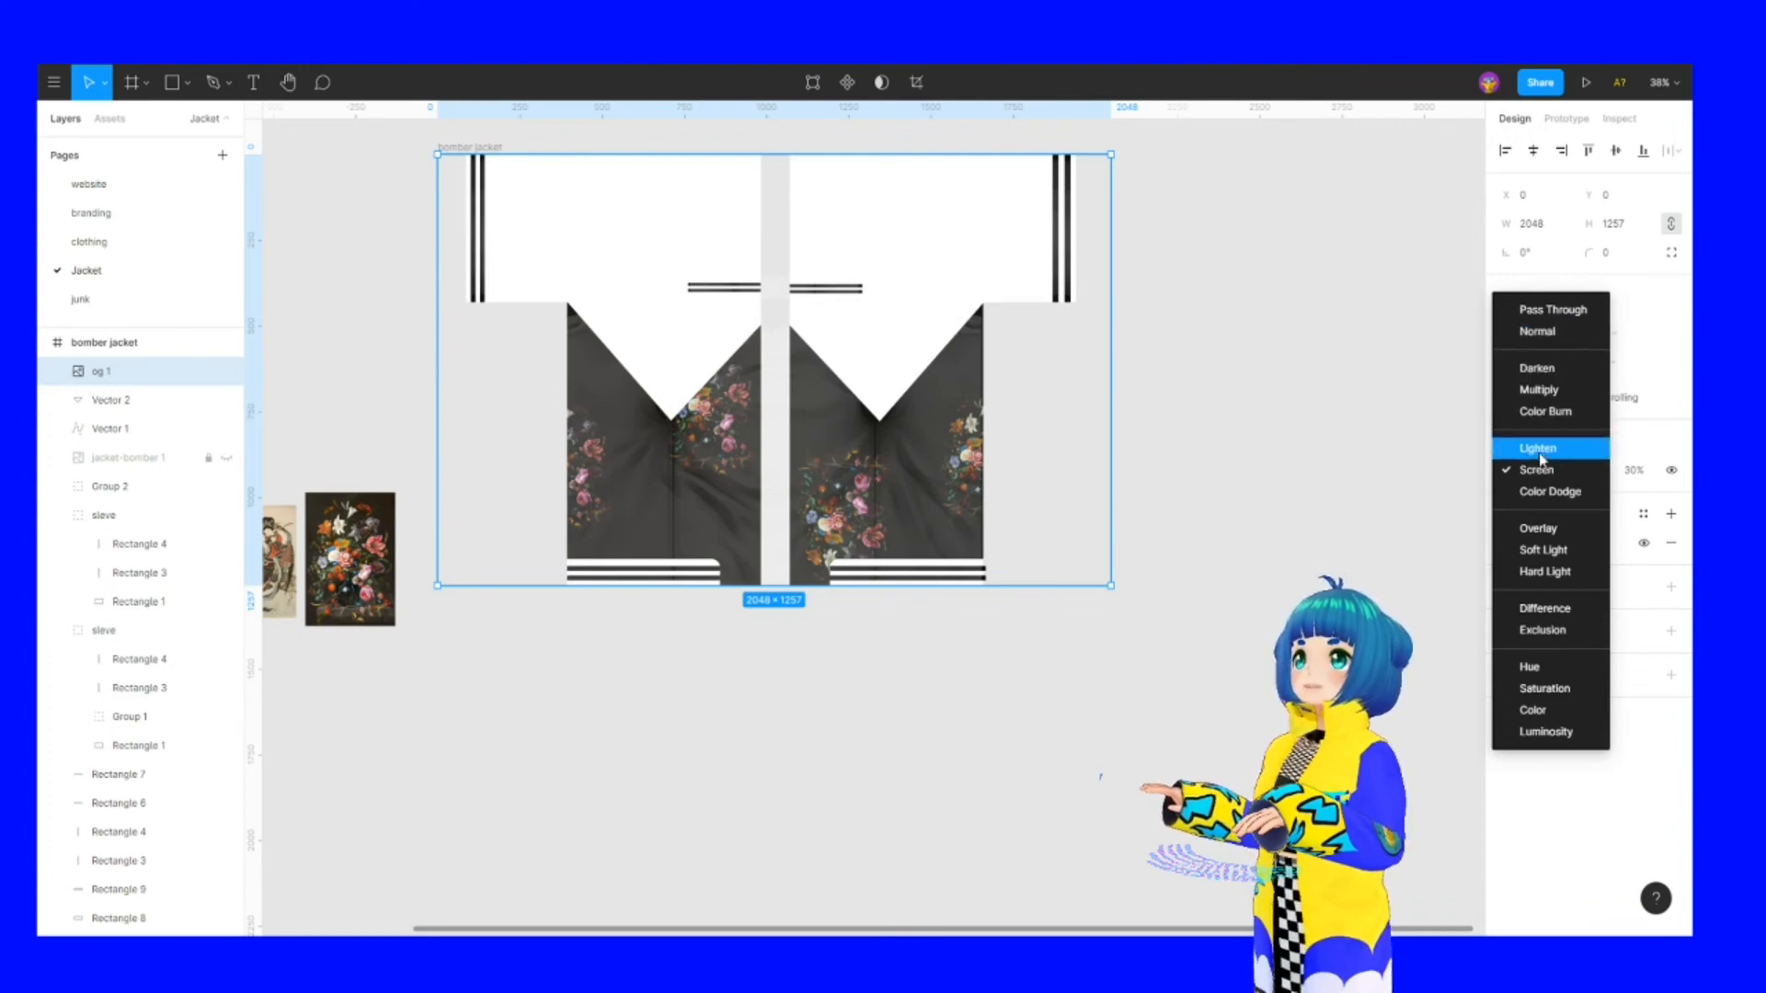
left_click(1540, 390)
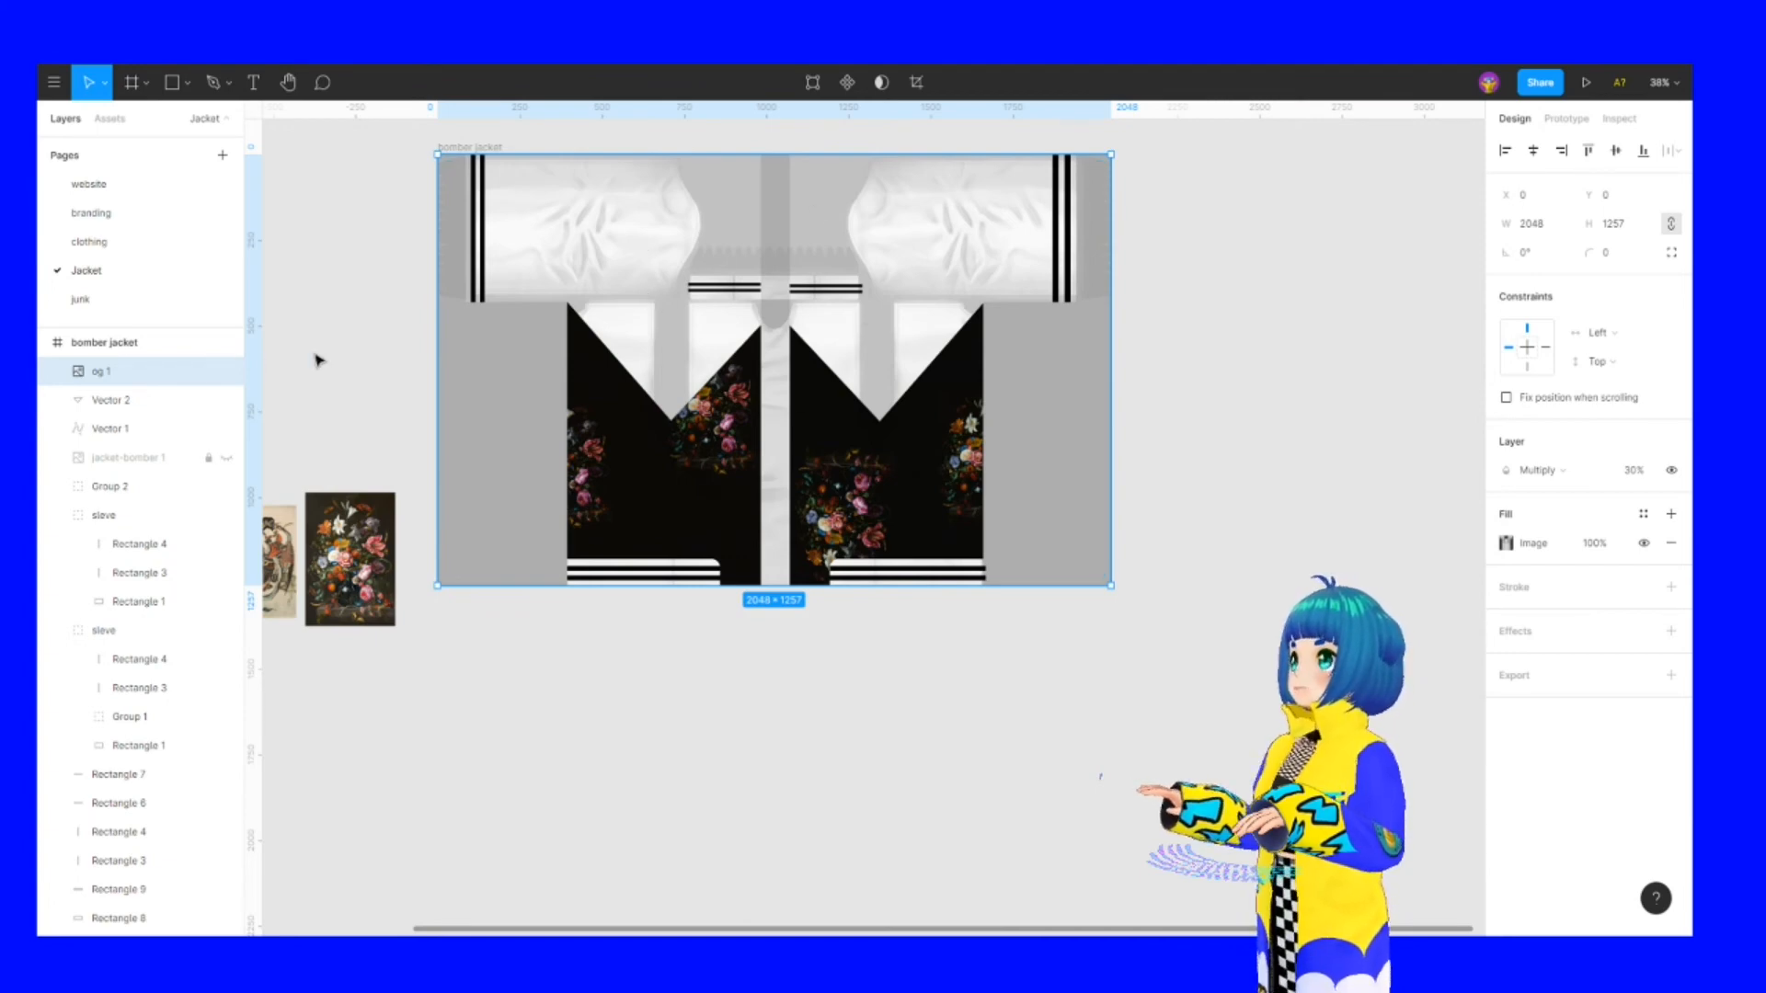
scroll(770, 504, "up", 1)
scroll(770, 506, "up", 4)
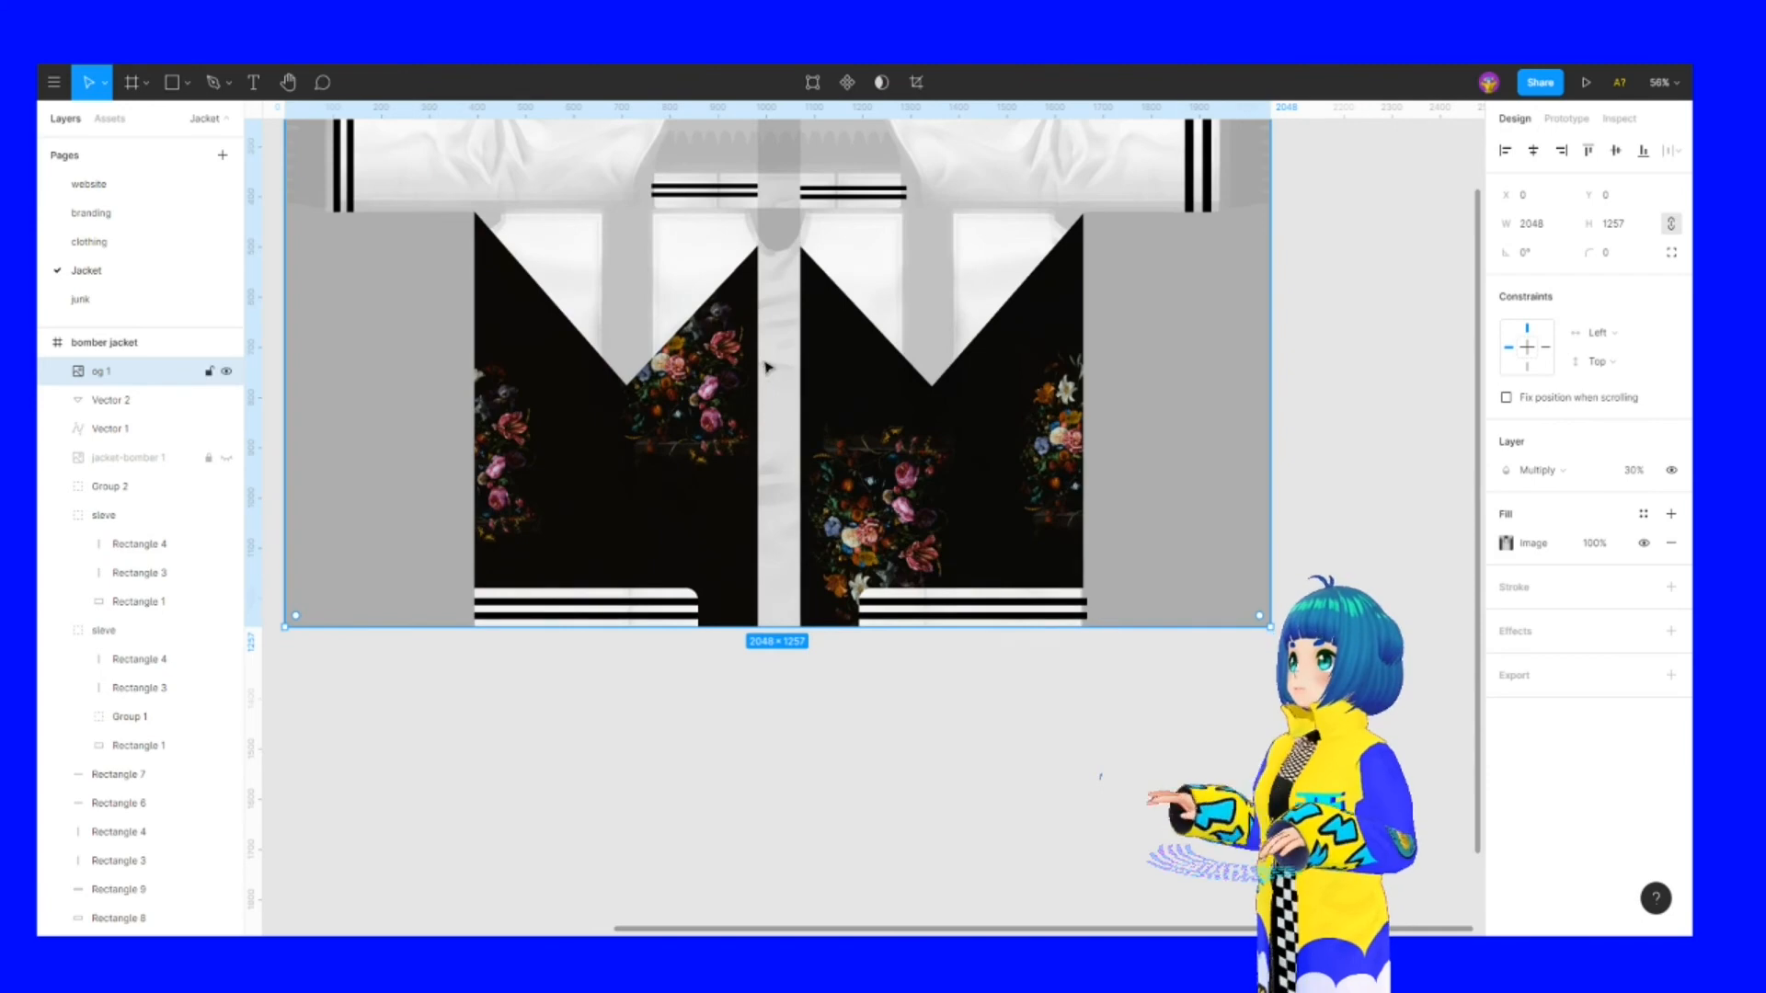
scroll(770, 534, "down", 1)
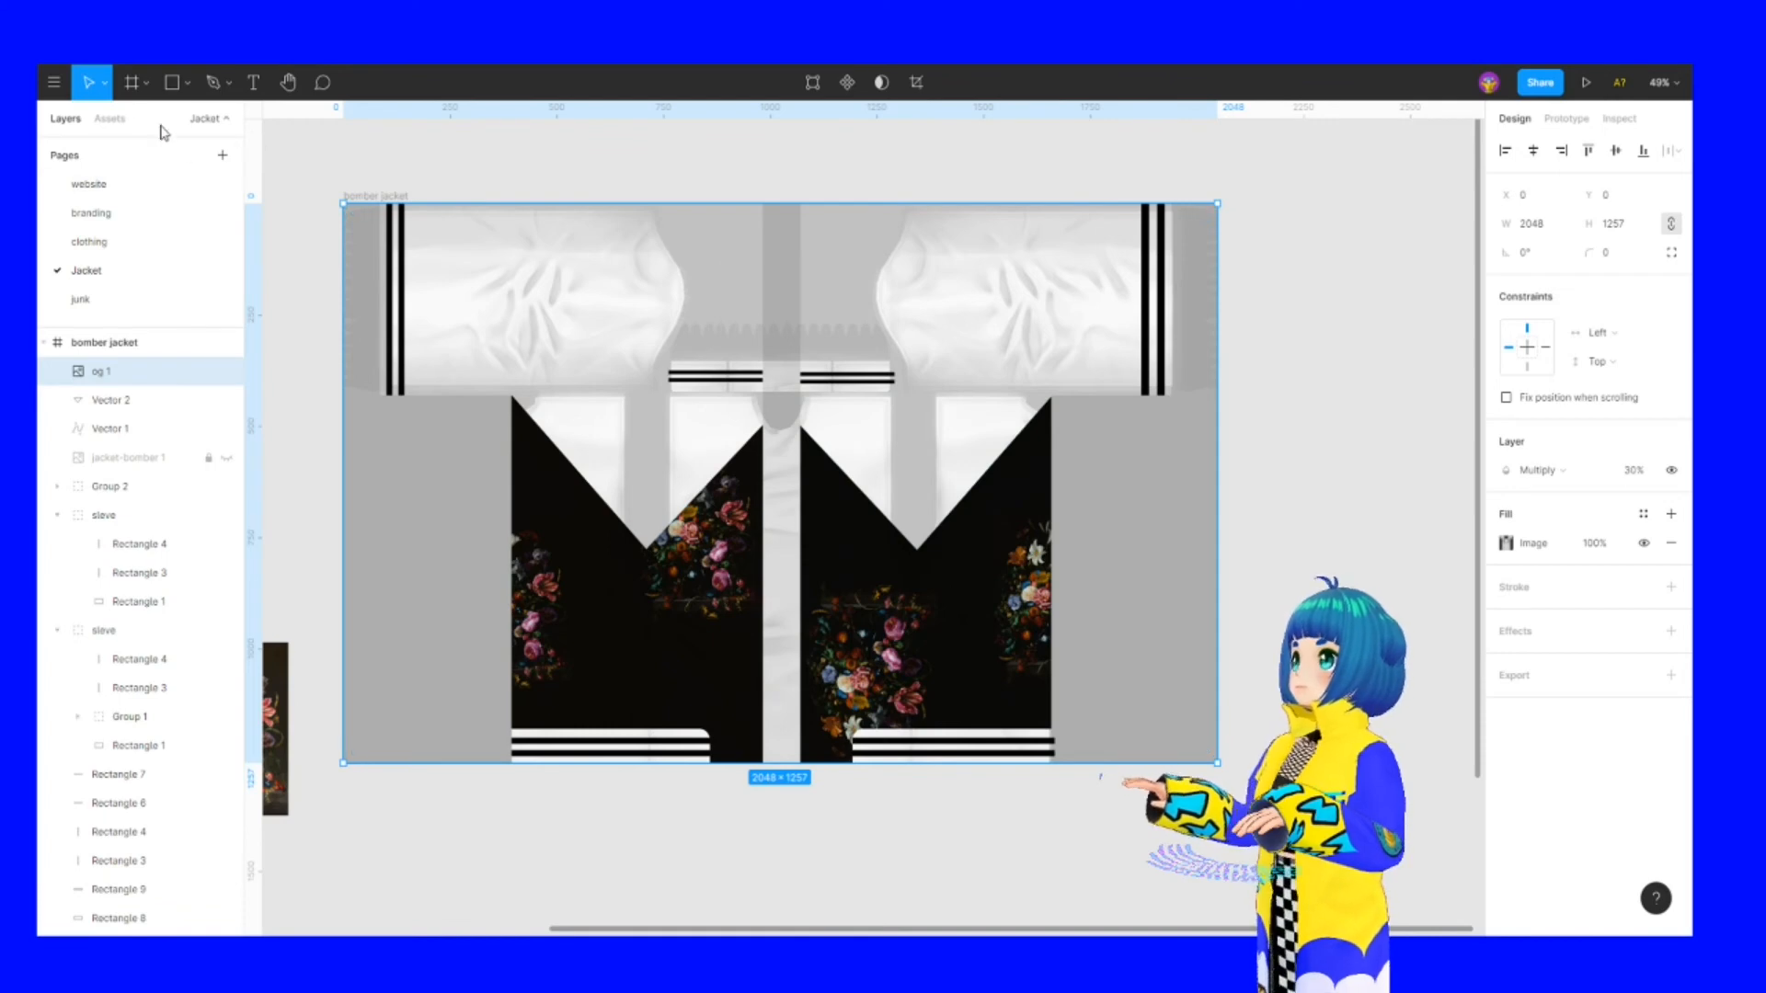
Draw an 88 × 1257 rectangle over the strip between the two jacket halves and try sampling a fill colour for it
left_click(170, 83)
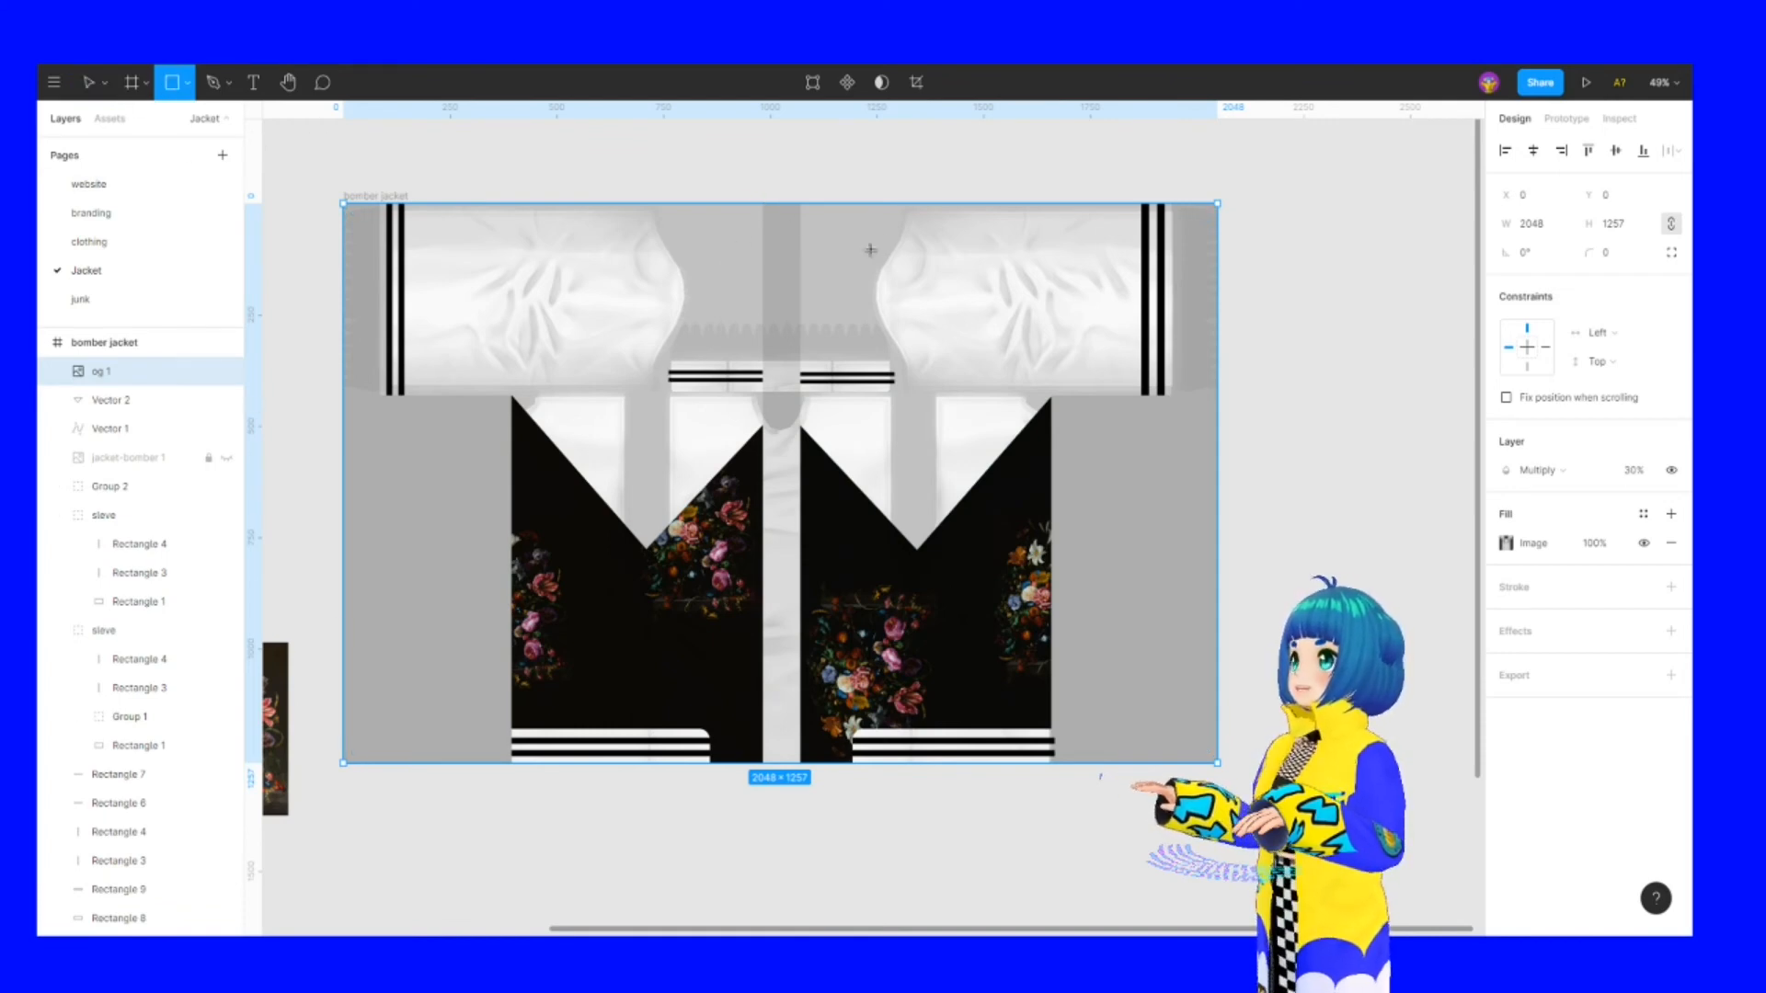
left_click_drag(763, 204, 802, 770)
left_click(1506, 543)
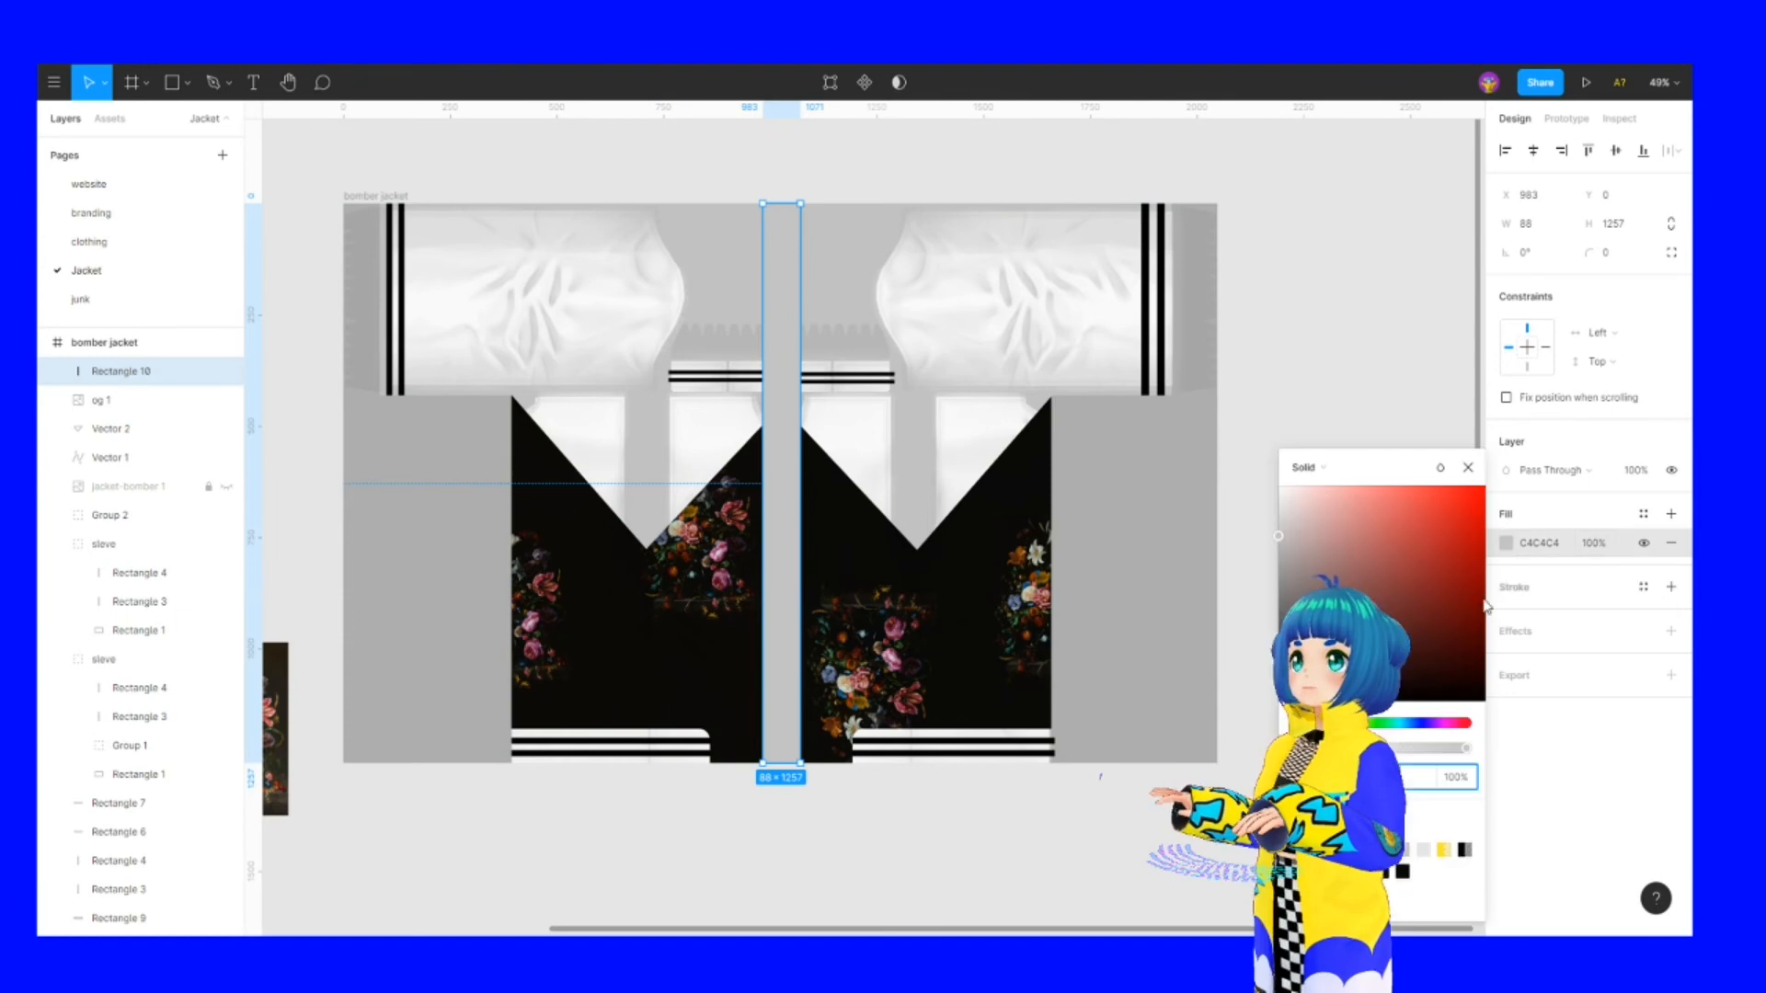
left_click(1306, 735)
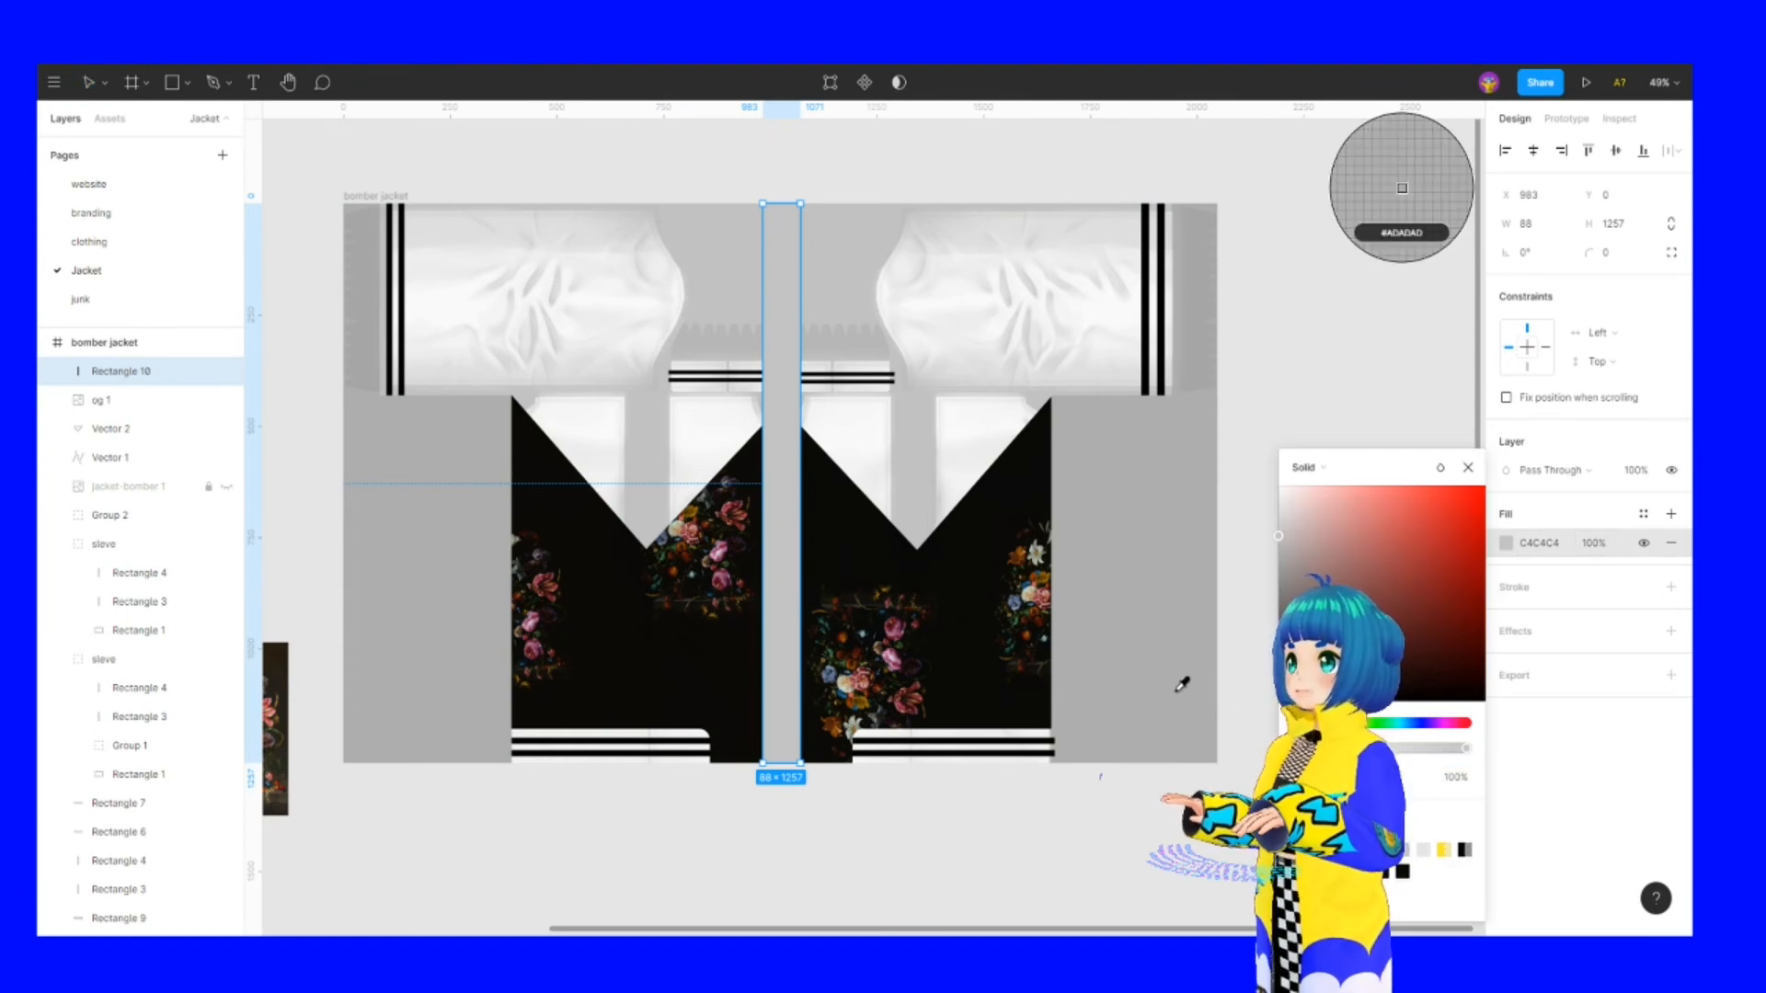
key("Escape")
key("Escape")
left_click(810, 166)
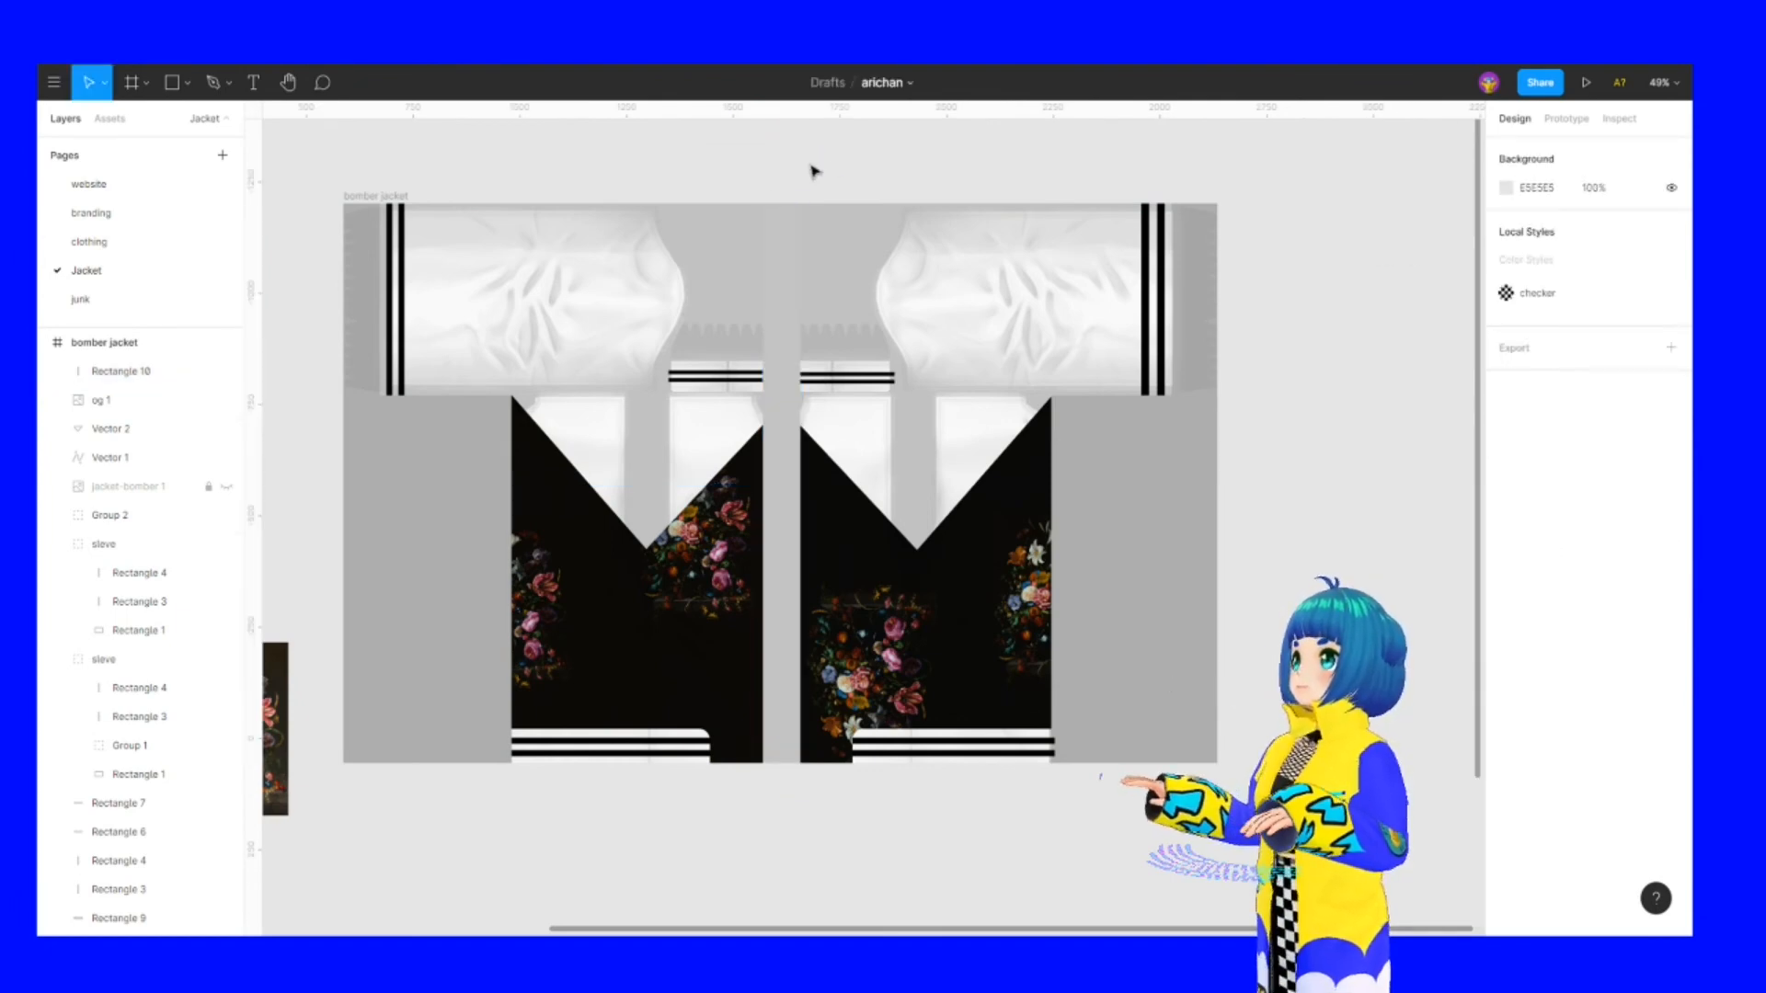
Crop the coat texture to the jacket's left half, making it 984 × 1257
double_click(708, 305)
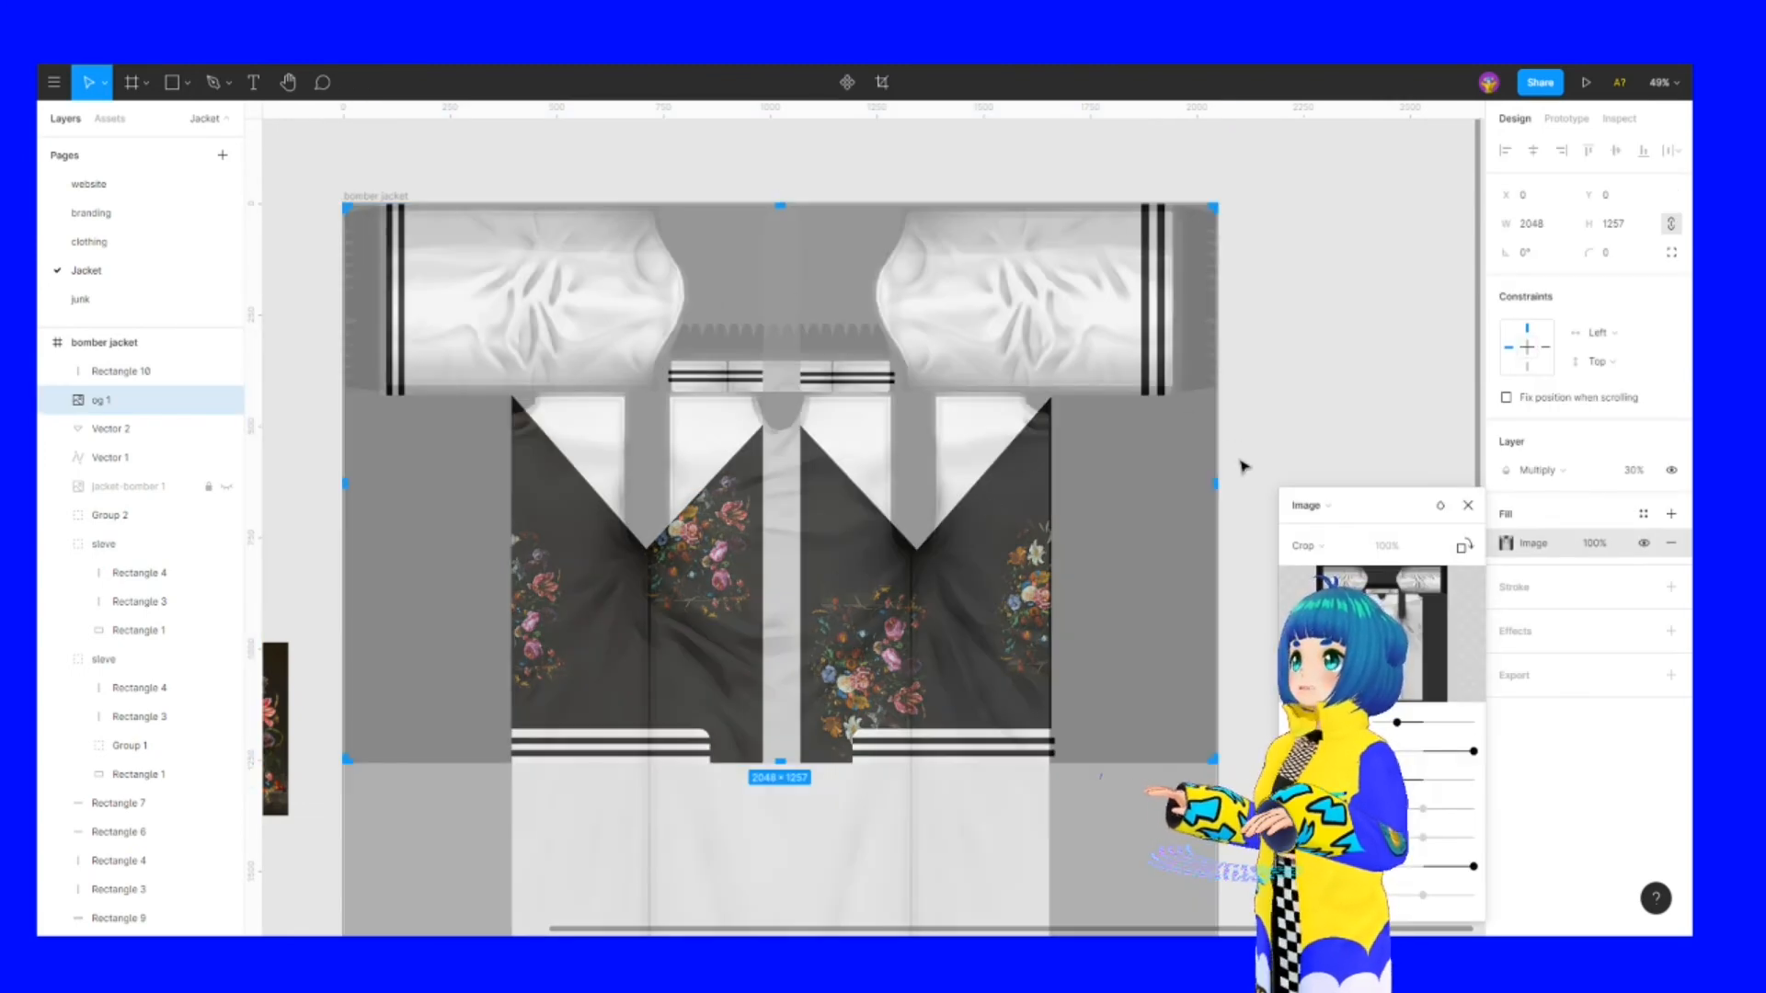
left_click_drag(1216, 483, 766, 483)
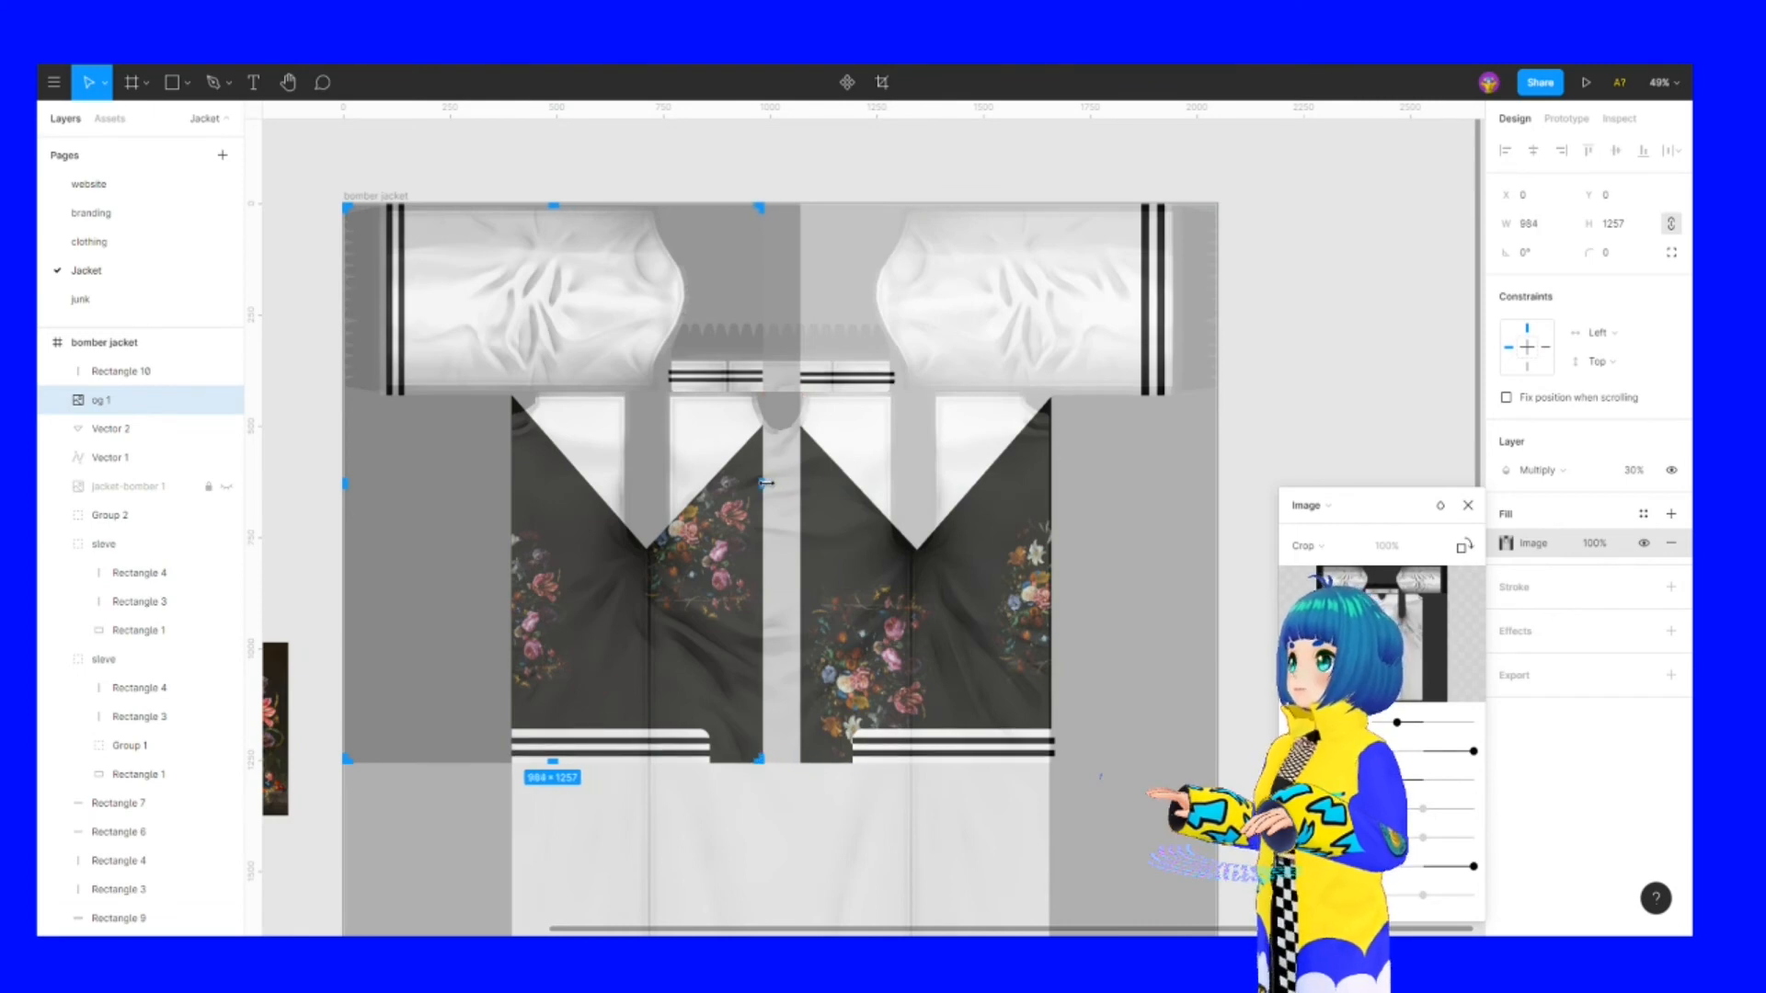
key("Return")
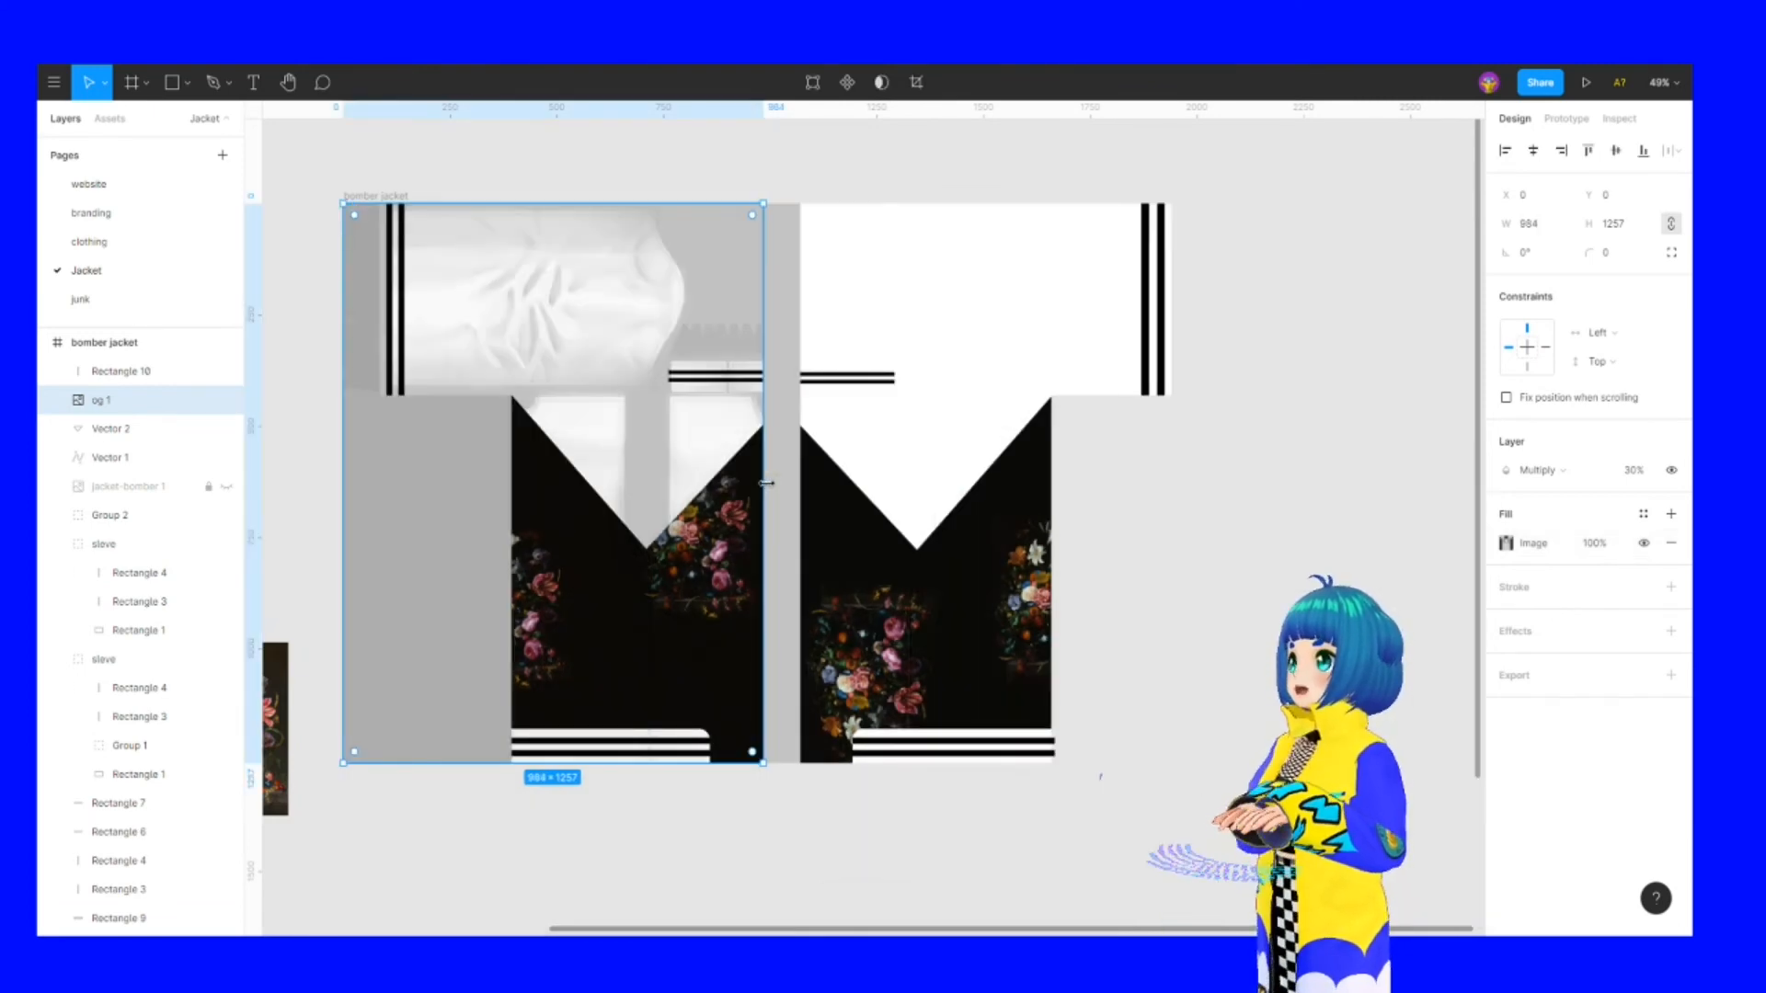
Paste a copy of the cropped coat texture, flip it horizontally, and place it over the jacket's right half
key("ctrl+v")
right_click(659, 411)
left_click(722, 851)
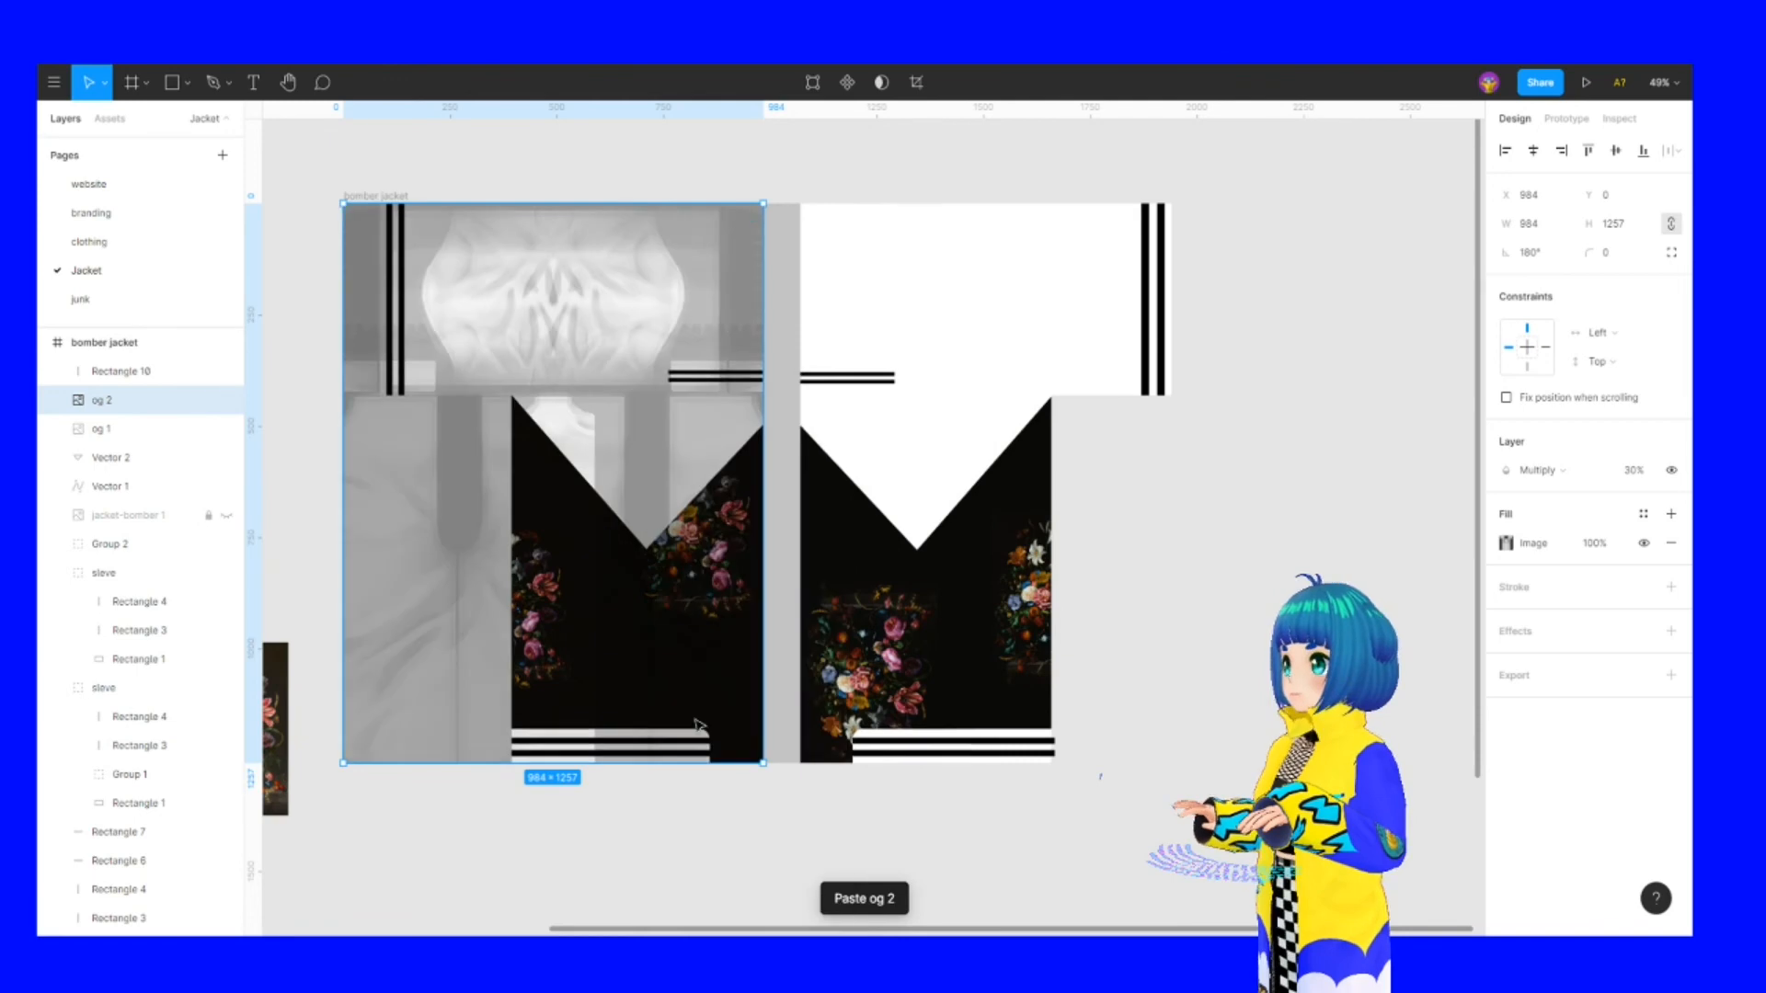
left_click_drag(548, 482, 1007, 490)
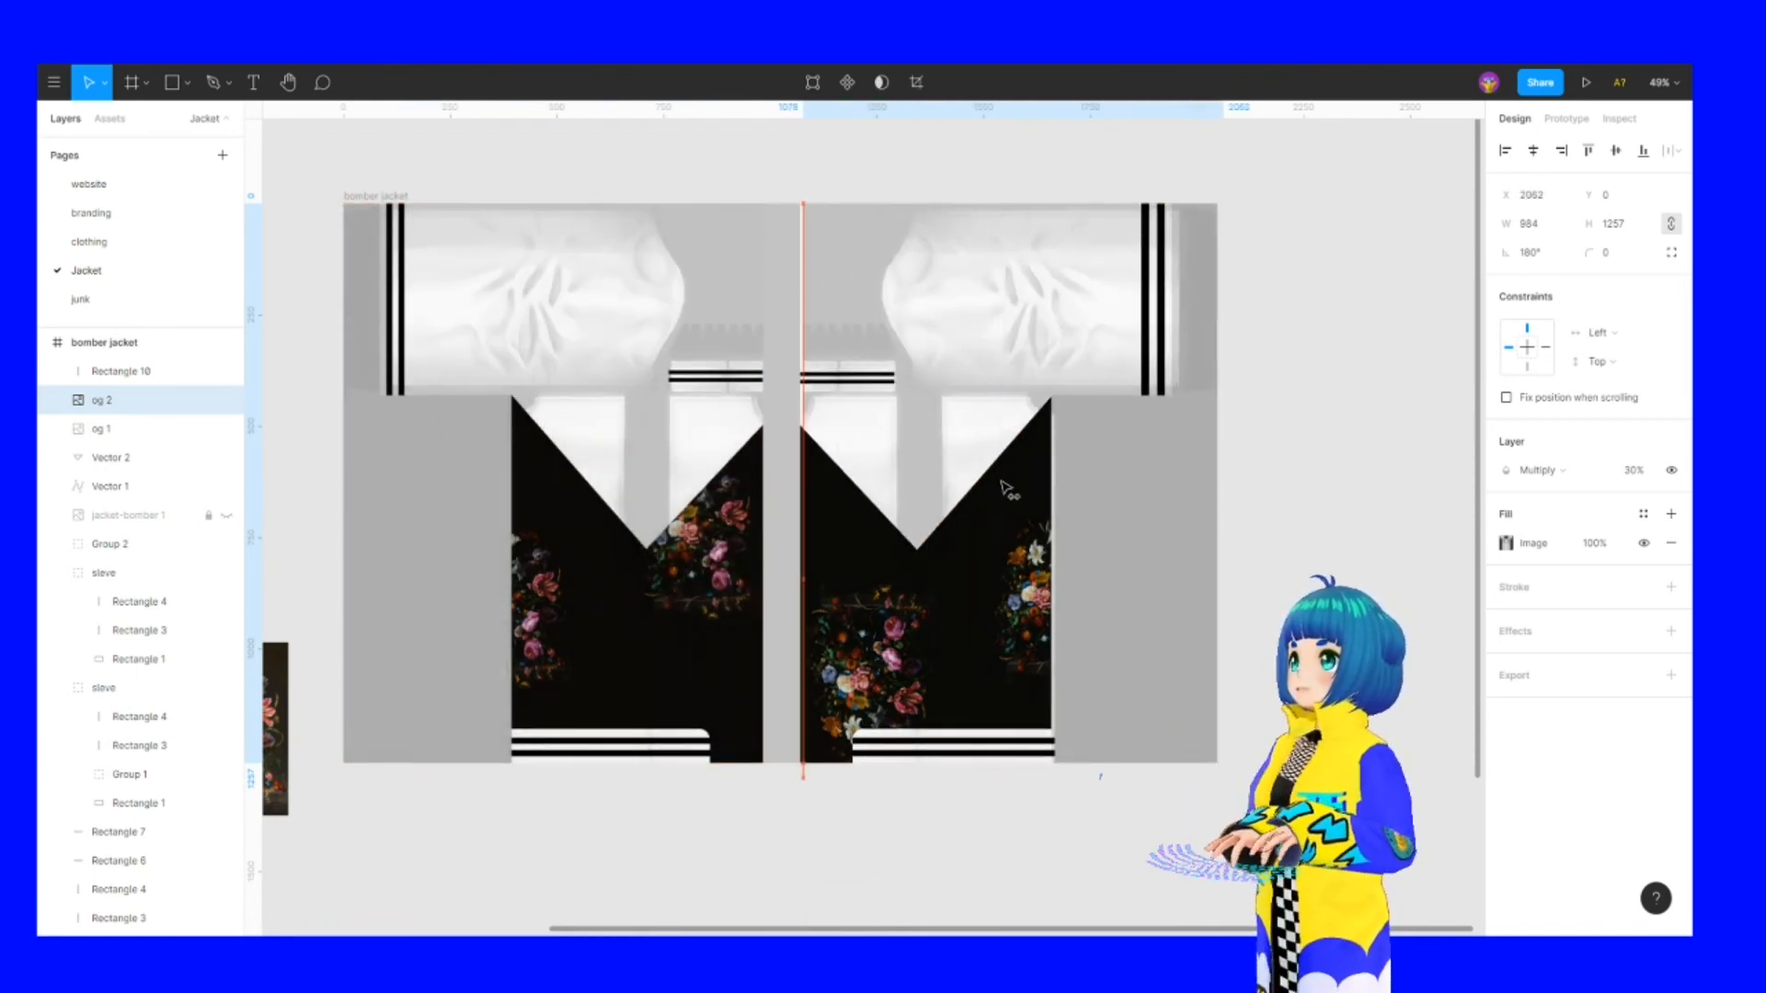
left_click(1253, 441)
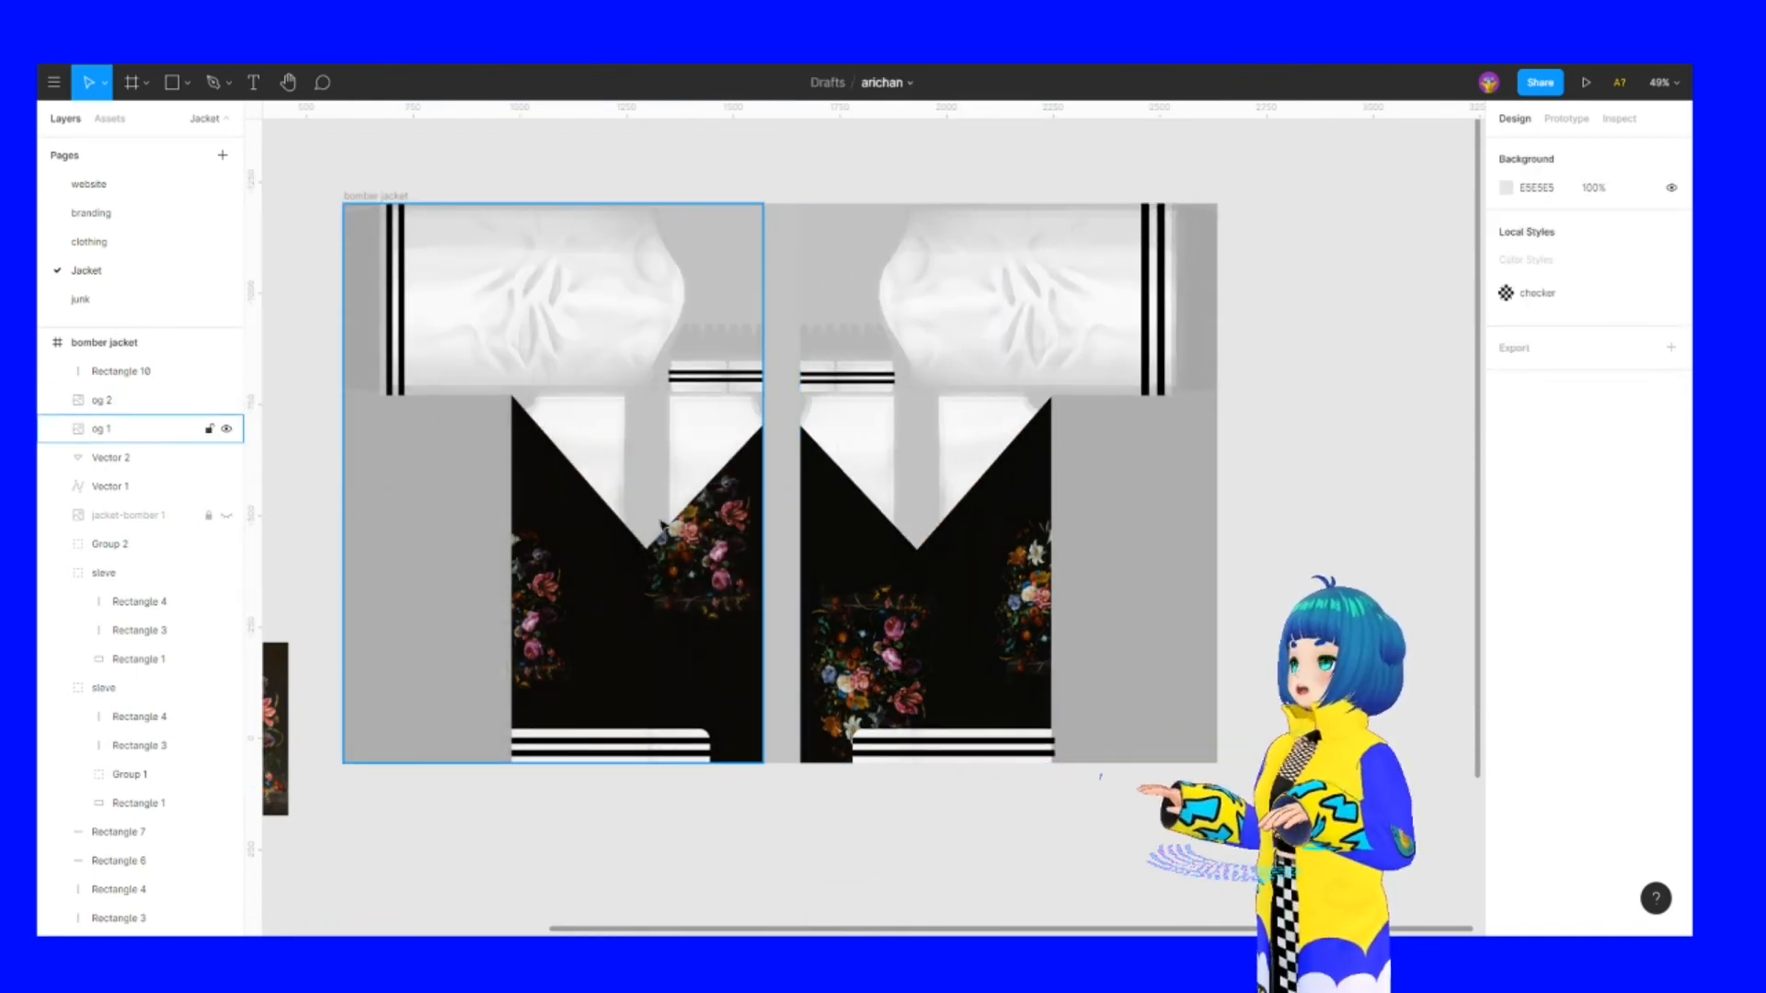
Delete the grey rectangle between the two jacket halves and select the bomber jacket frame
left_click(791, 290)
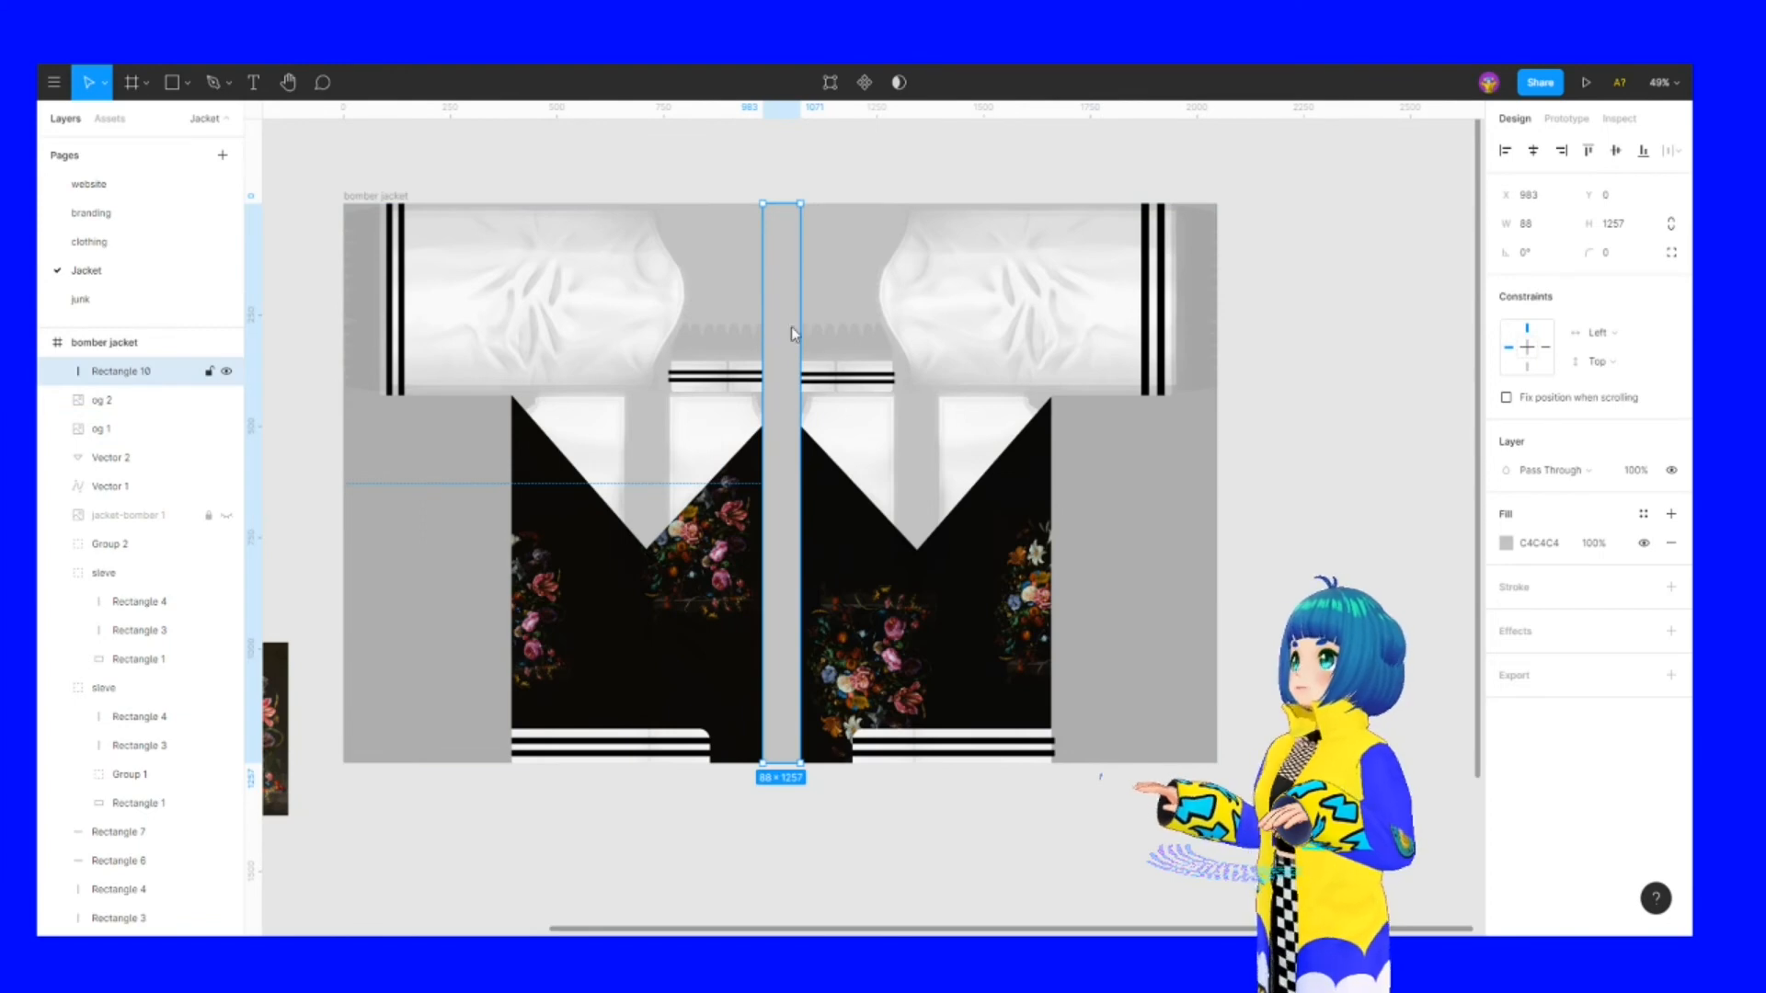
key("Delete")
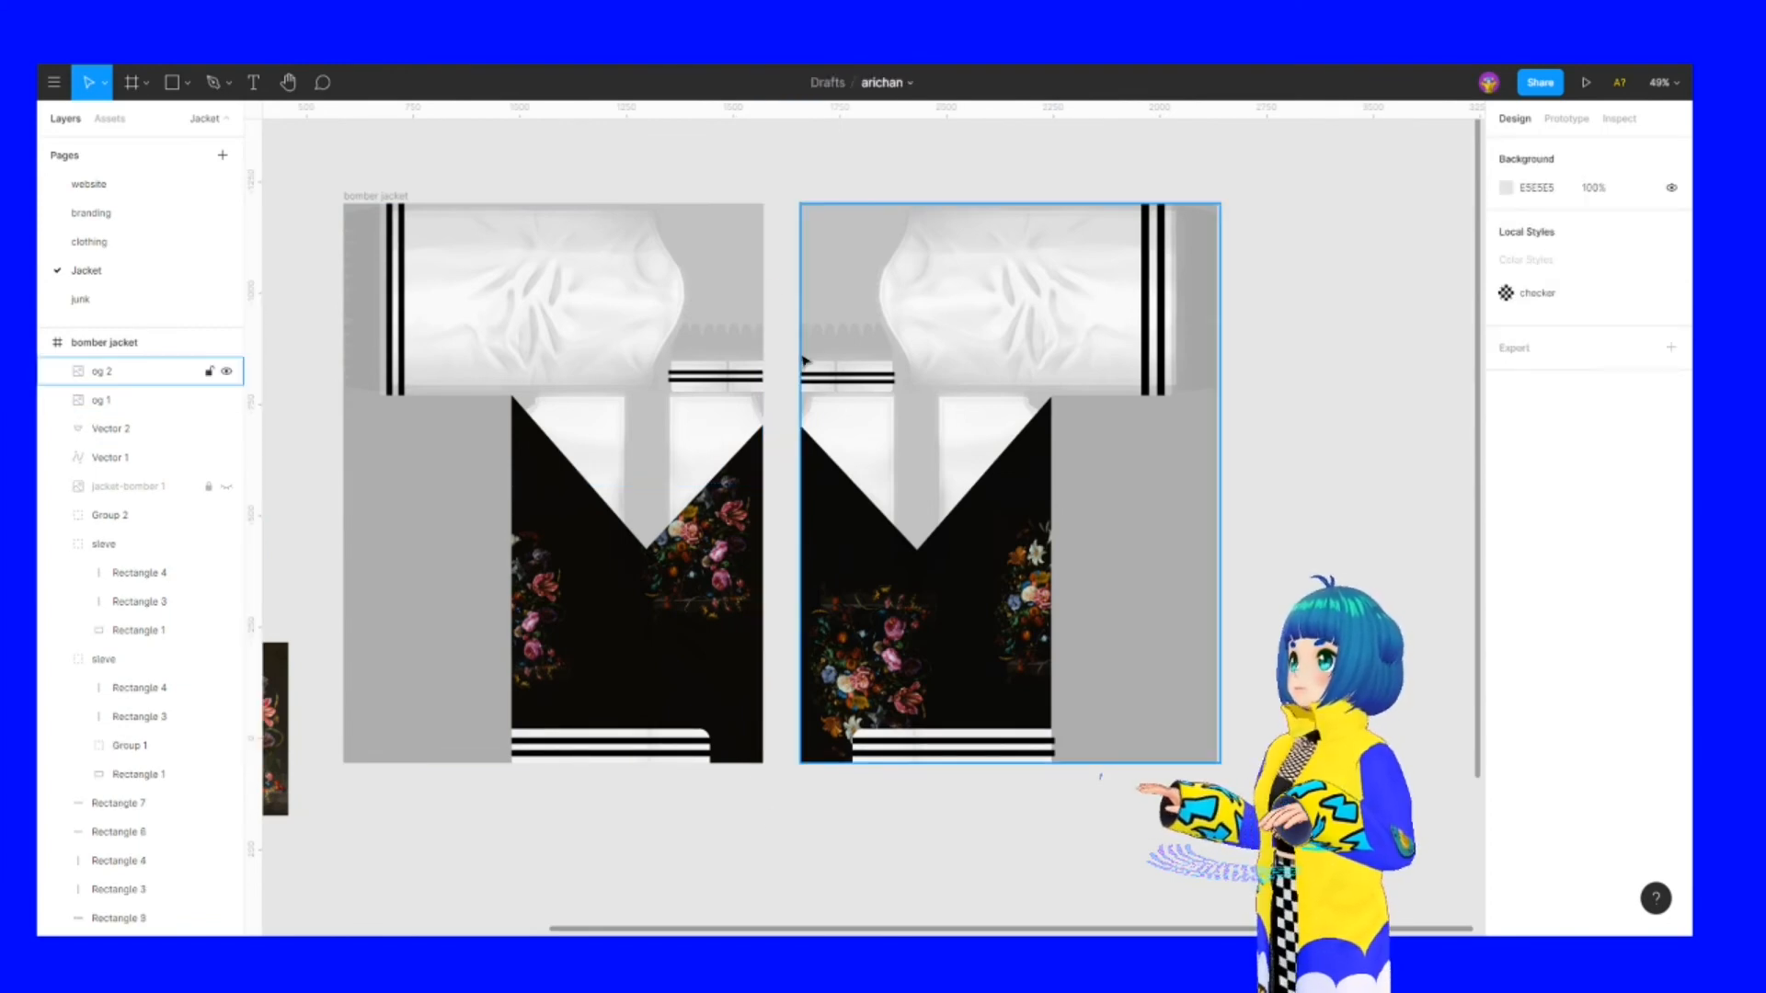
left_click(386, 195)
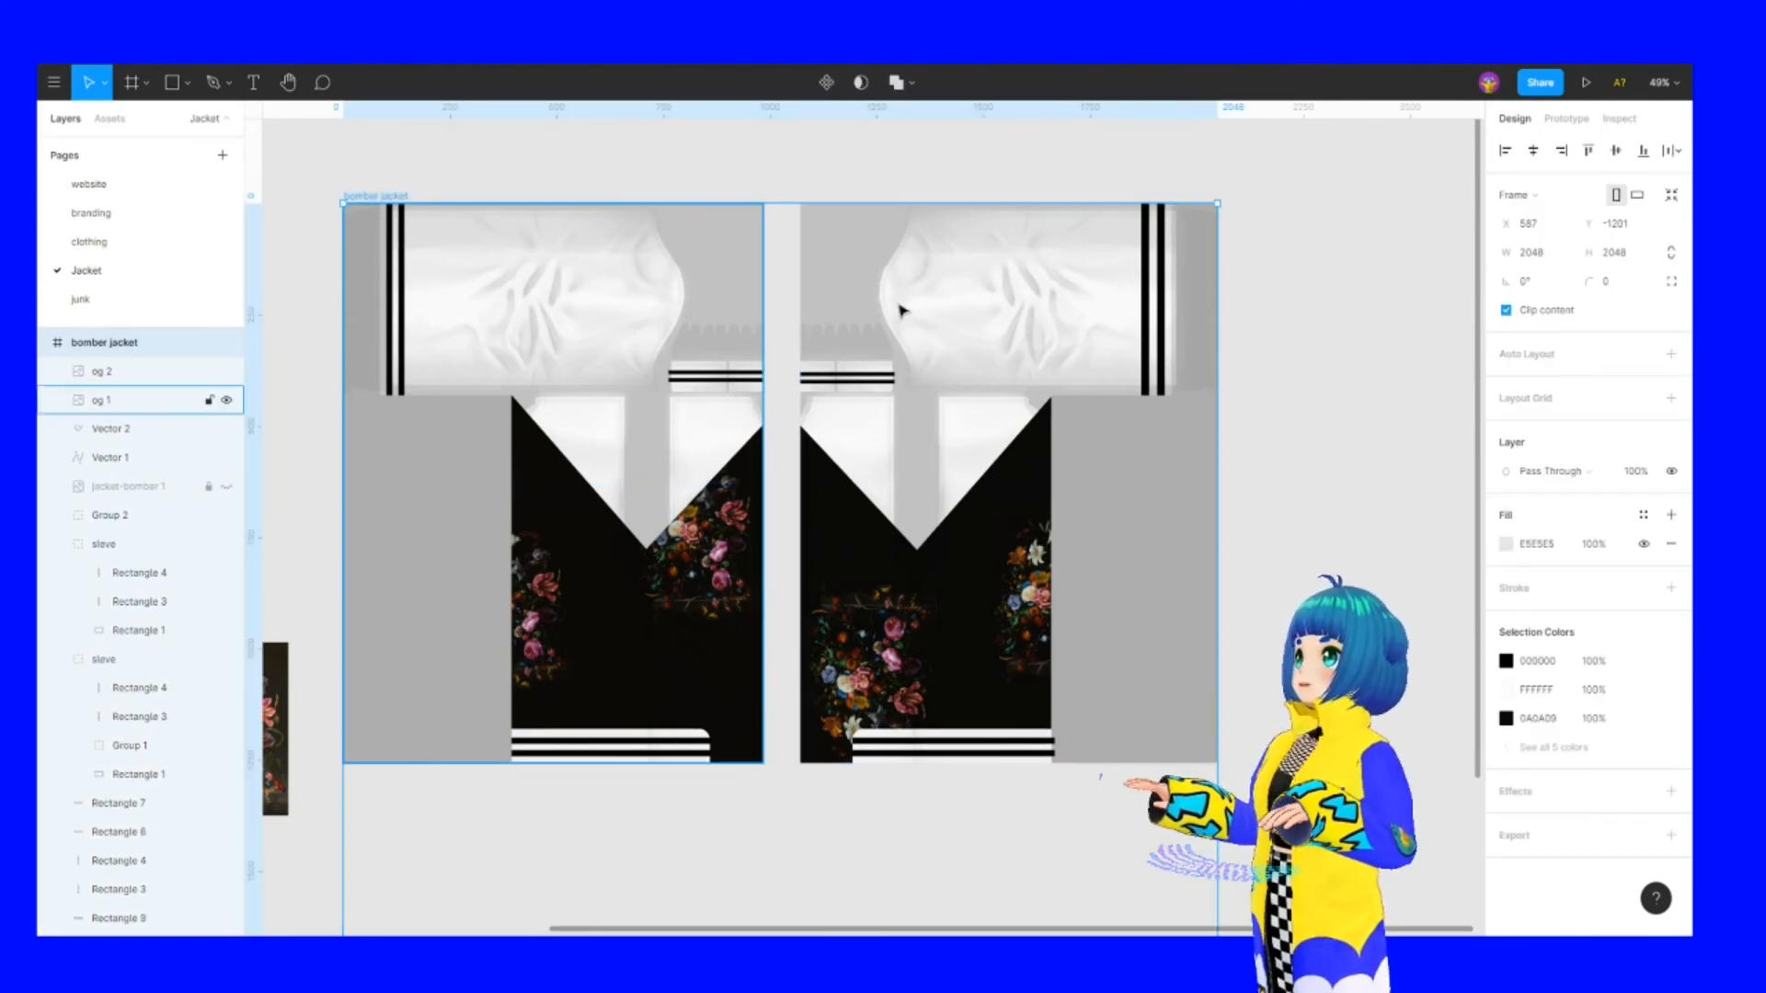
Add a 1x PNG export setting to the bomber jacket frame and export it
left_click(1671, 835)
scroll(1584, 769, "down", 1)
left_click(1588, 833)
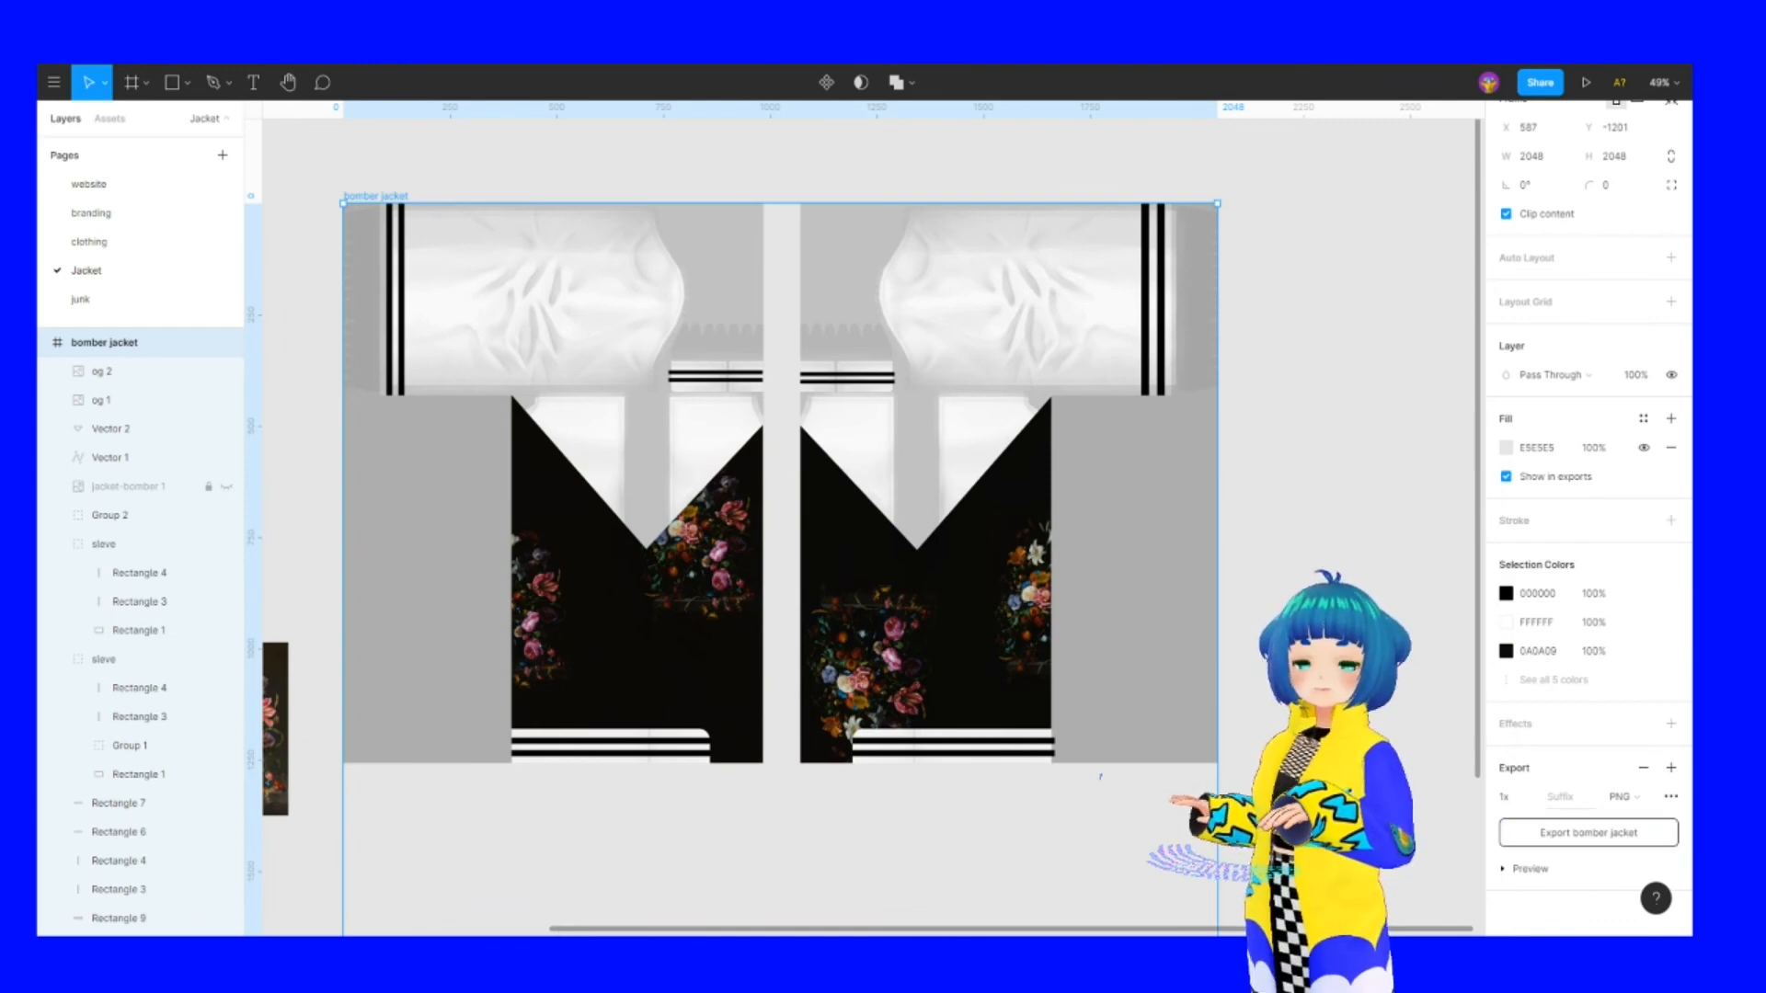
Switch to VRoid Studio, add a new layer to the Long Coat (High Neck) texture, and rename it "bomber"
key("alt+Tab")
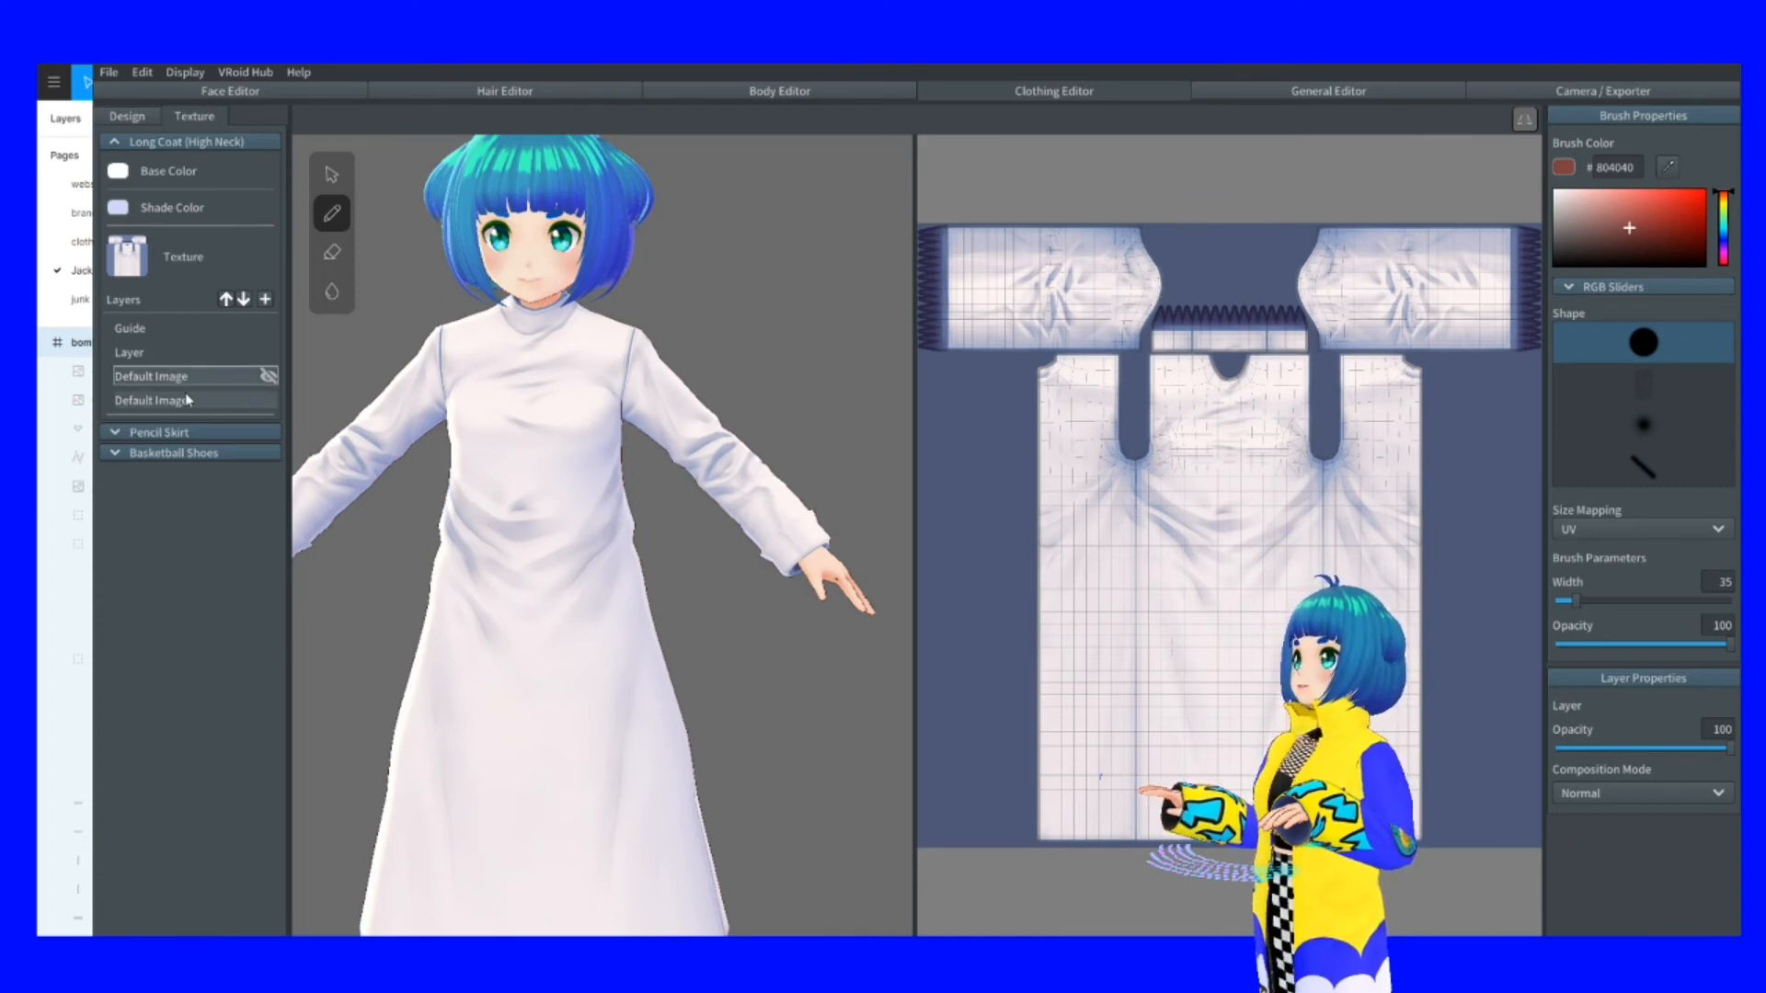
left_click(265, 300)
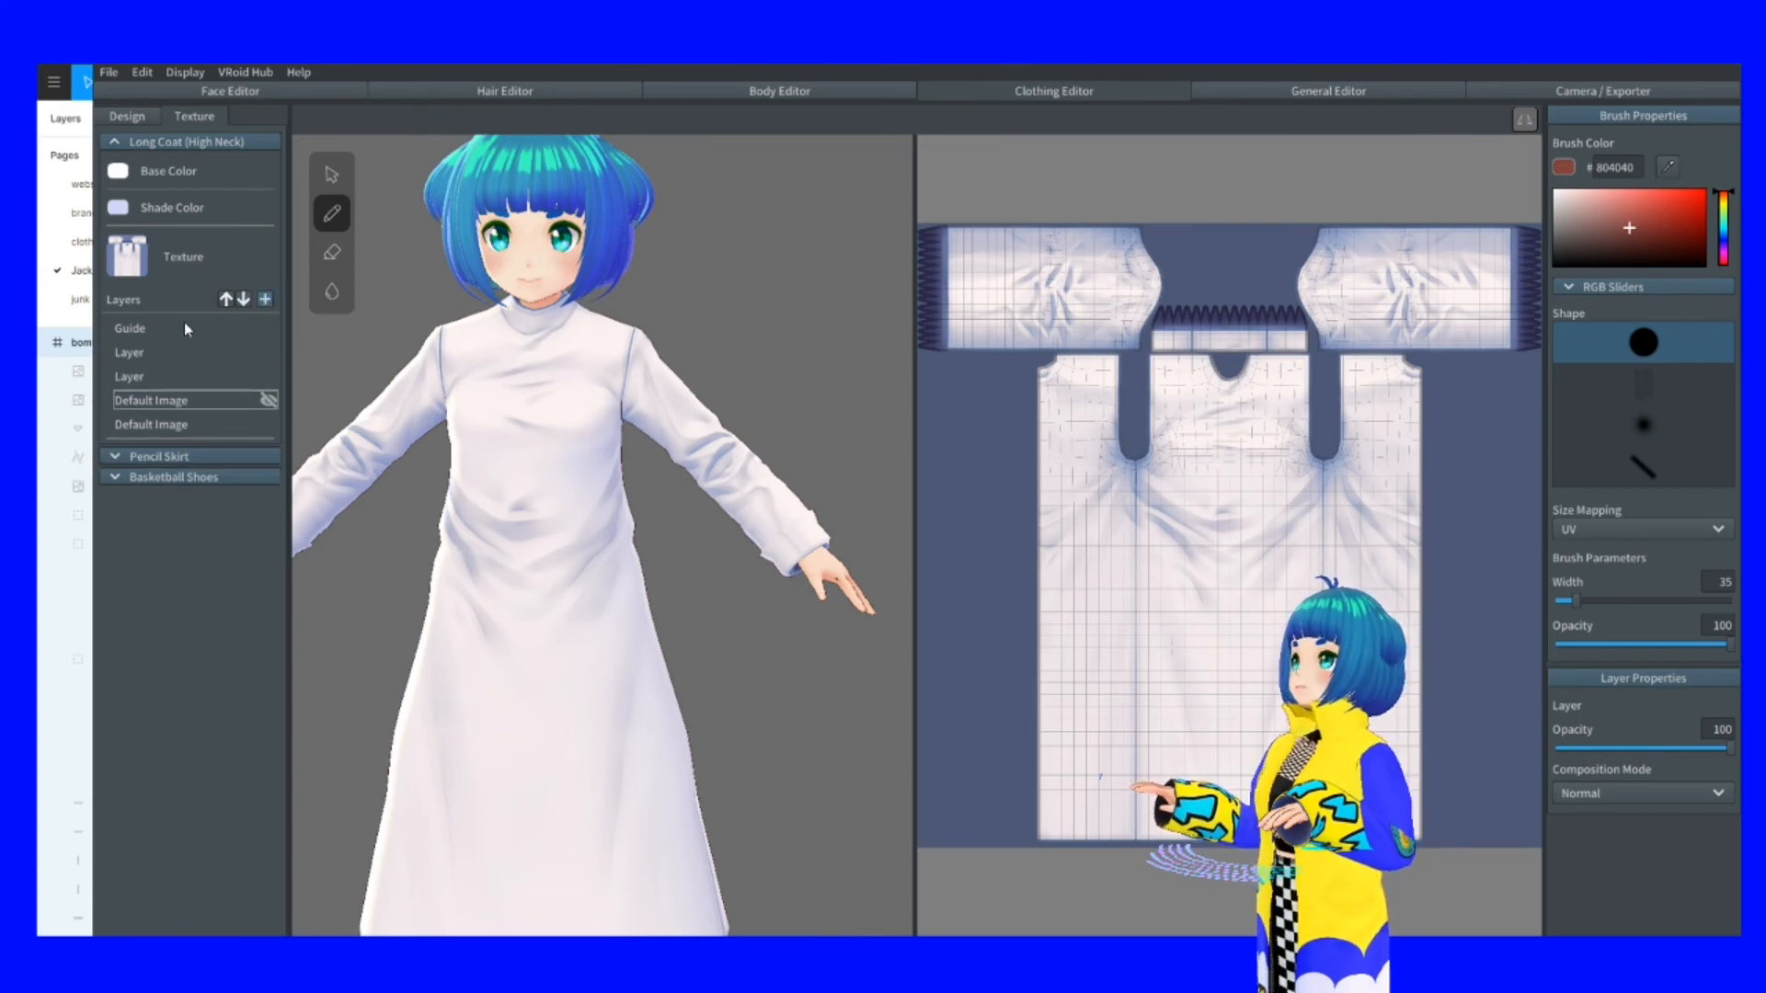
right_click(138, 379)
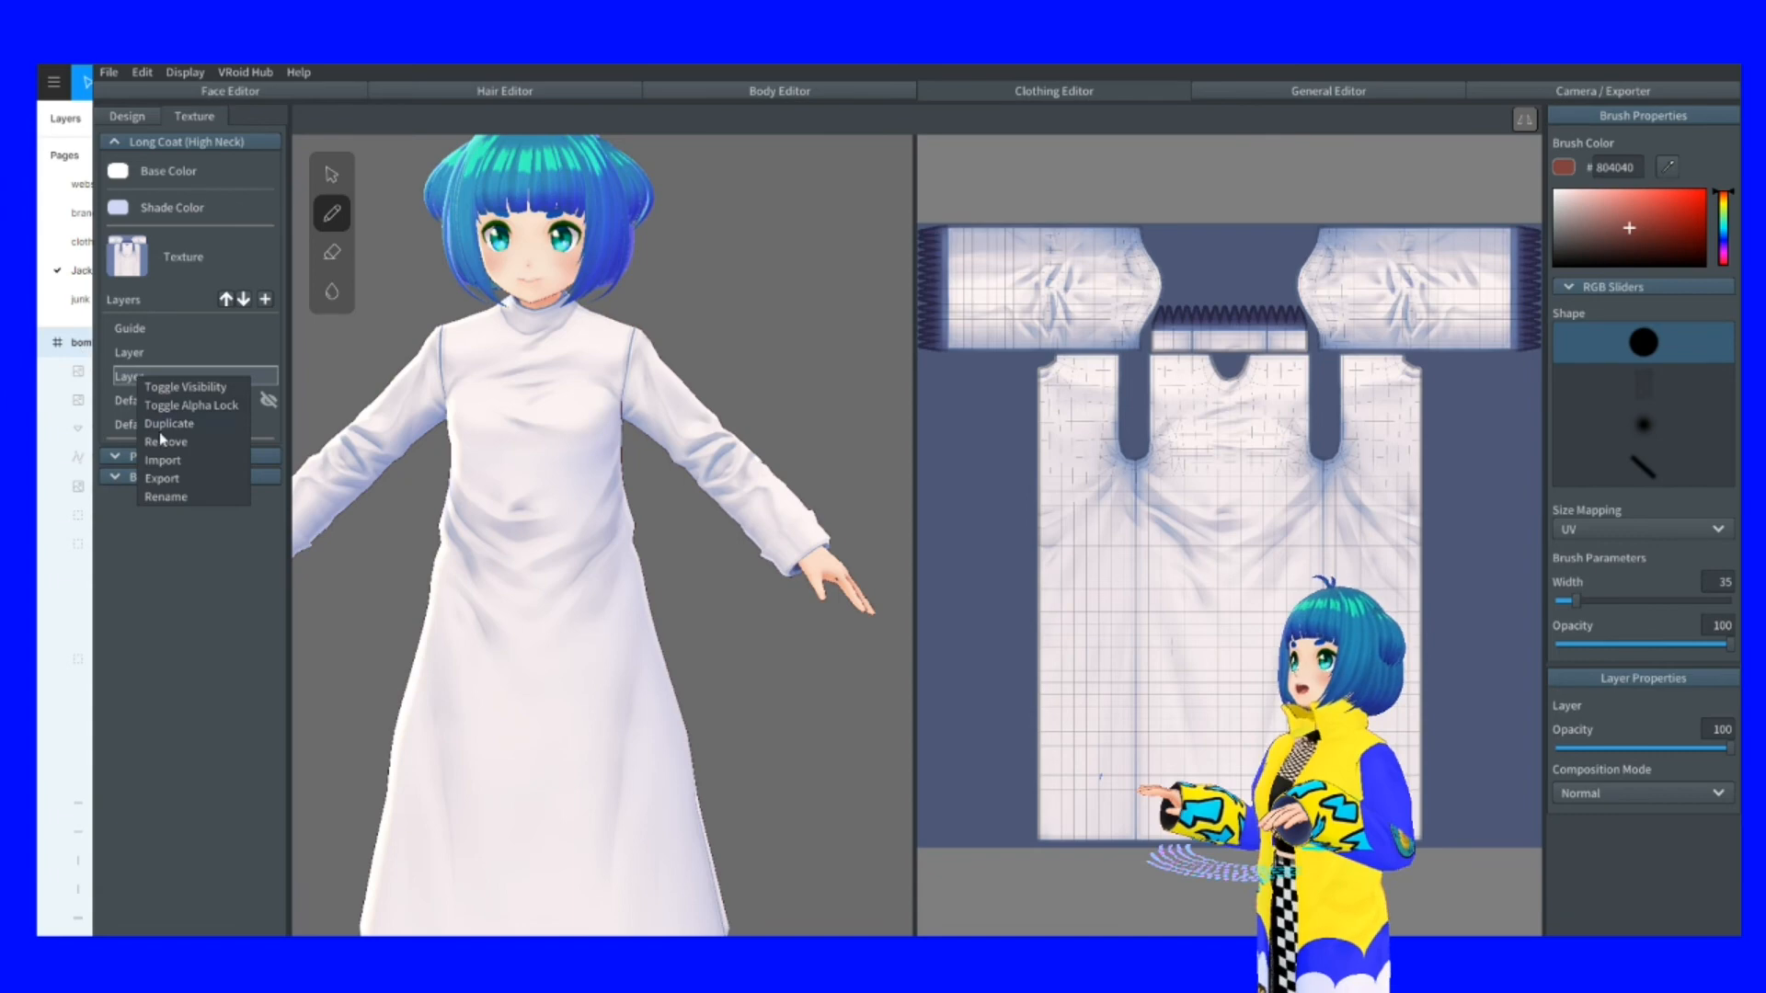
left_click(173, 498)
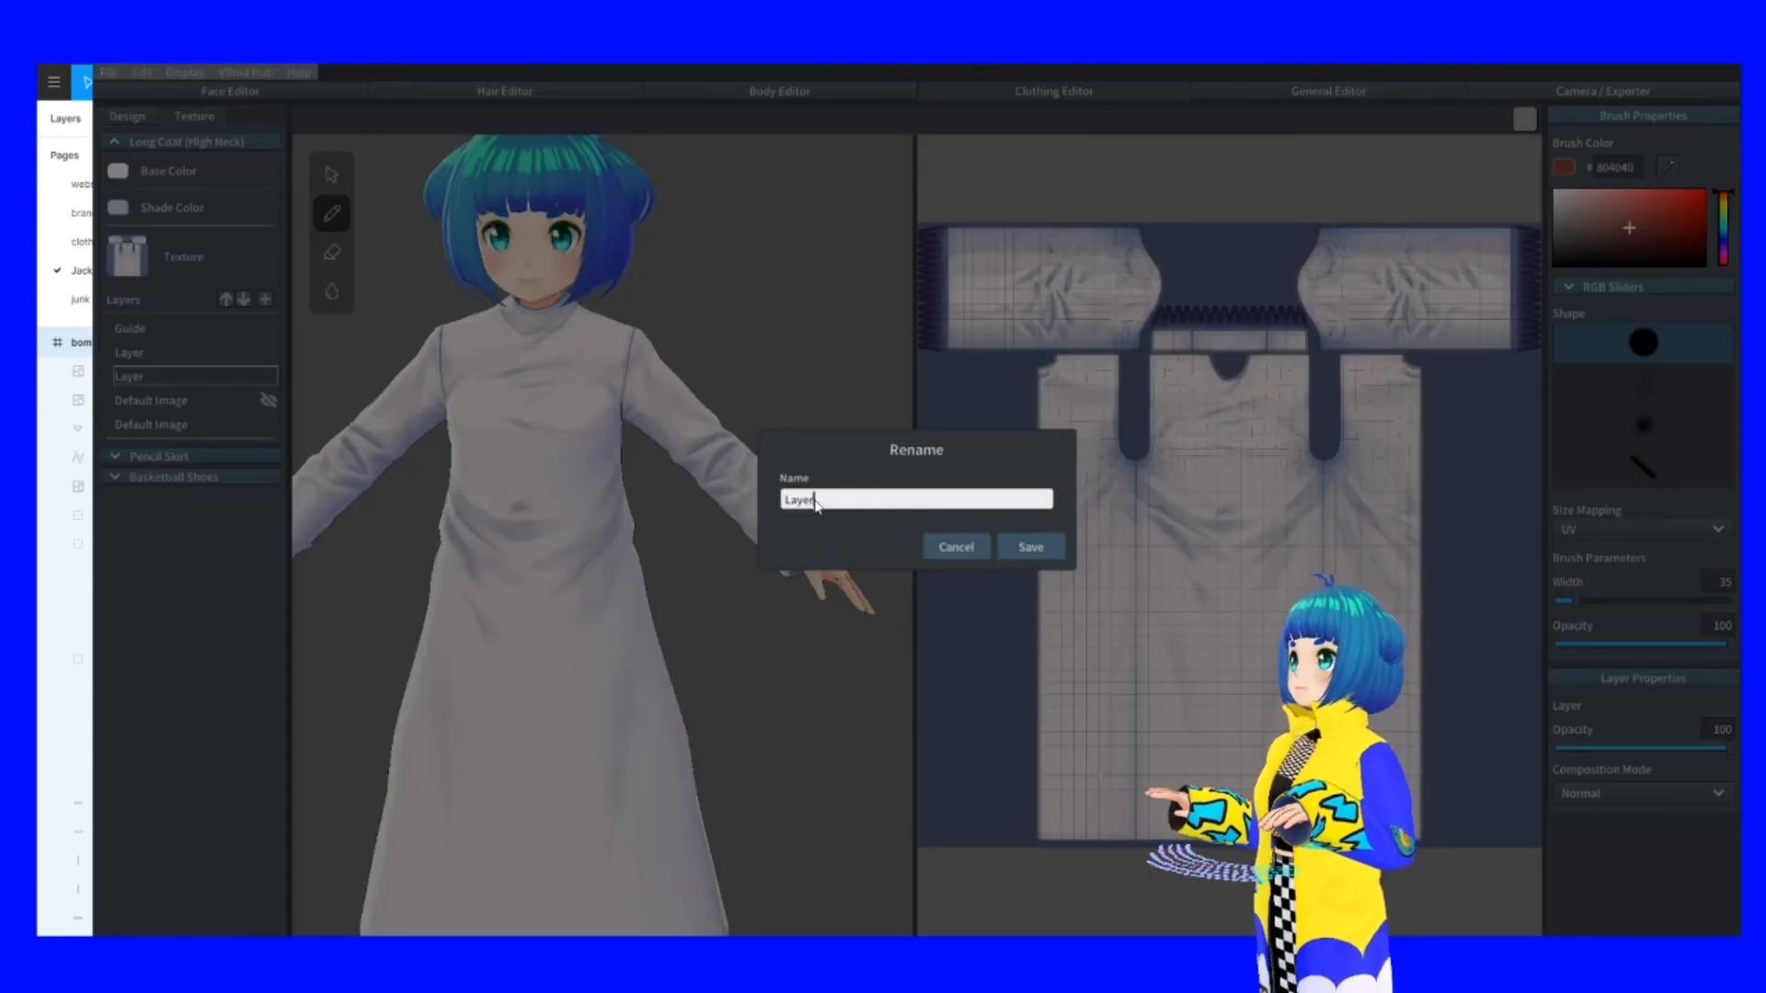
left_click_drag(815, 500, 780, 506)
type("b")
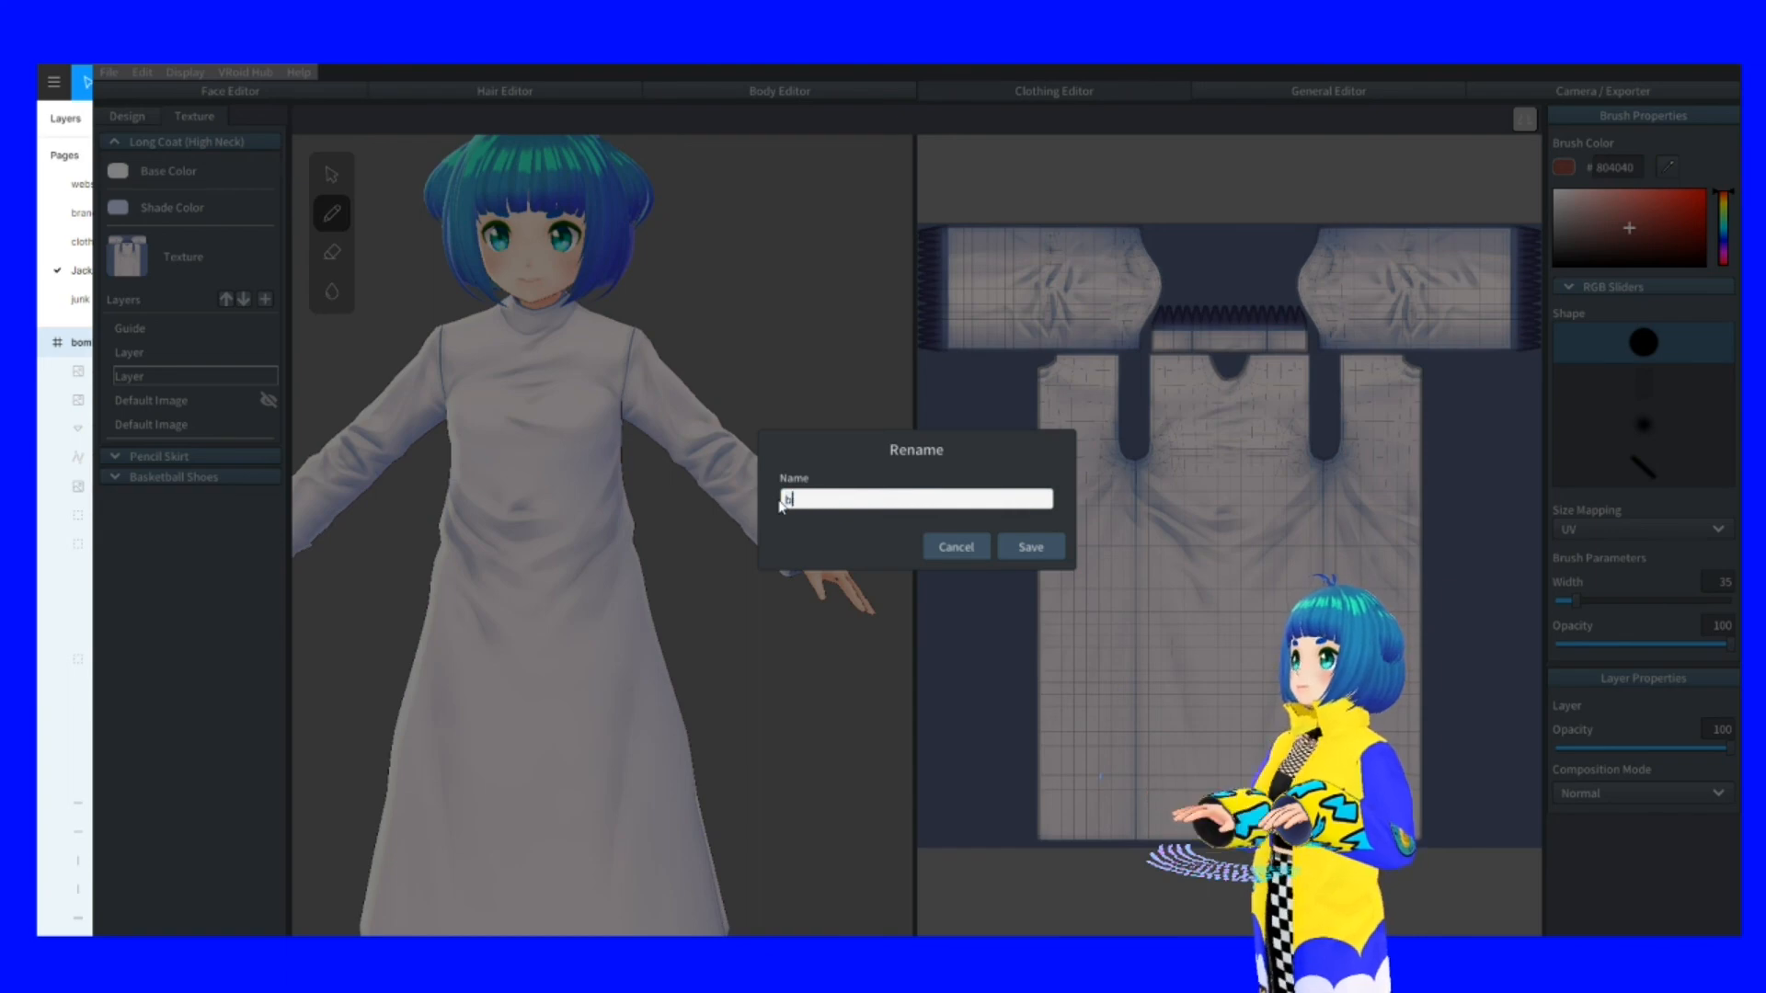
type("ommer")
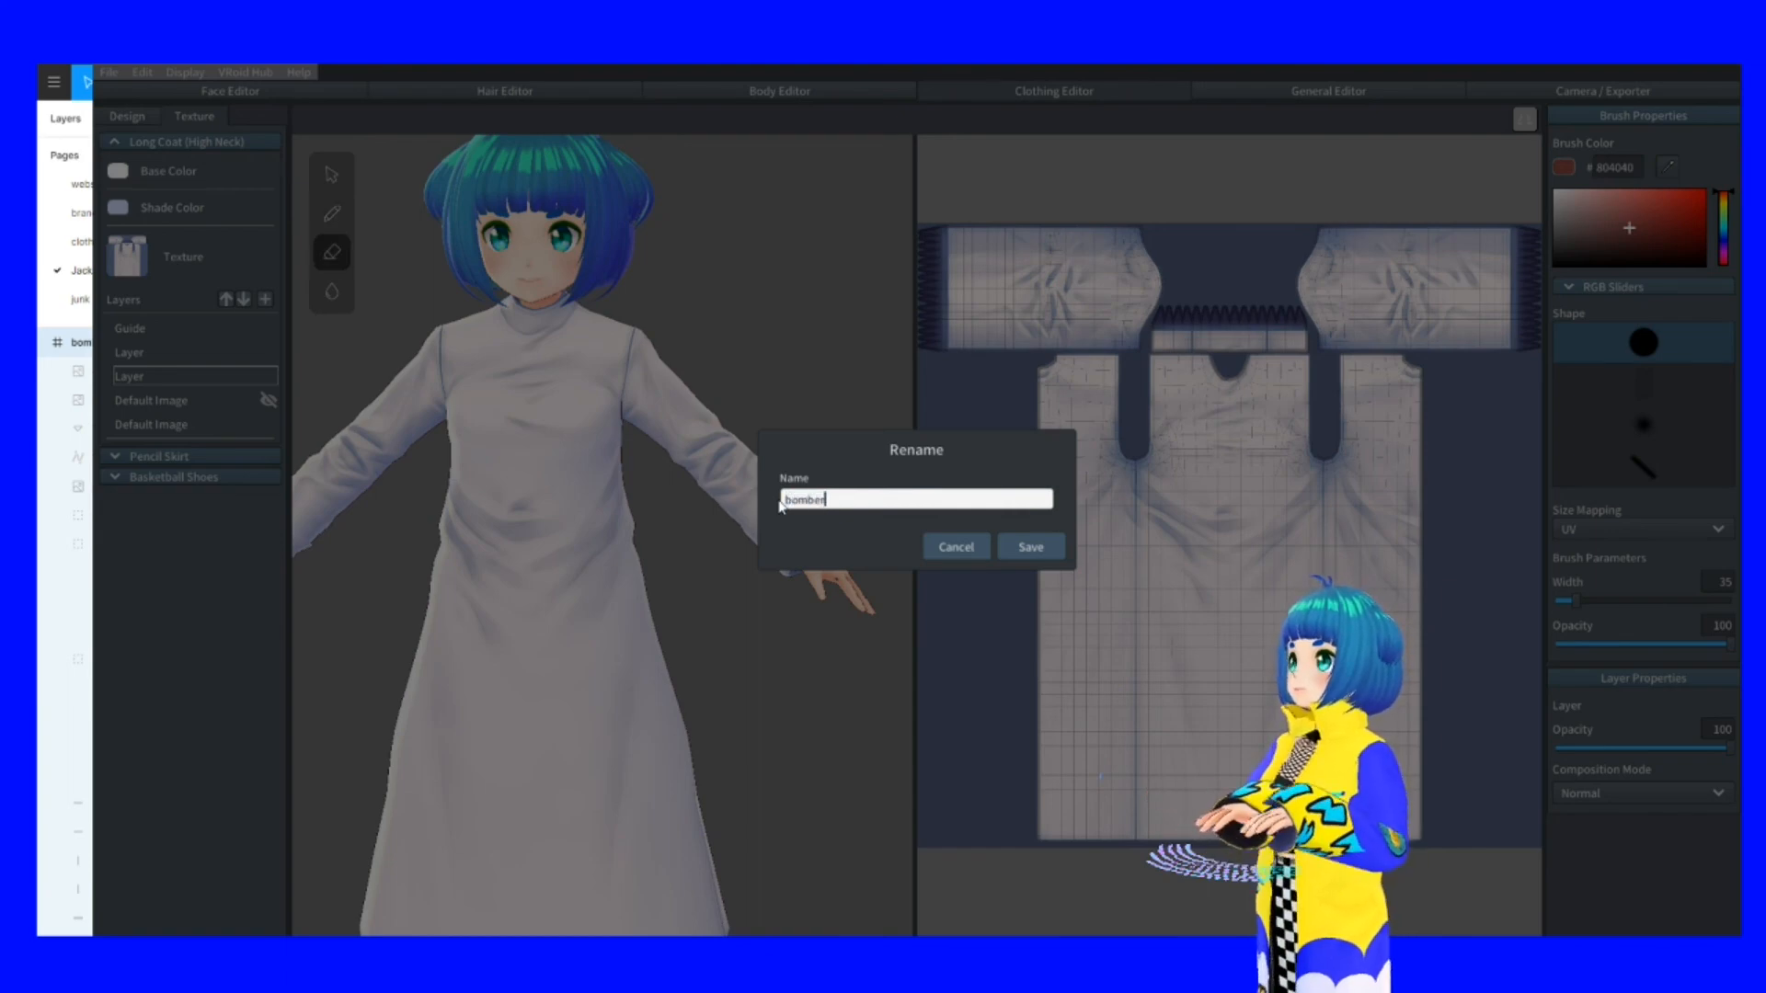
left_click(1025, 547)
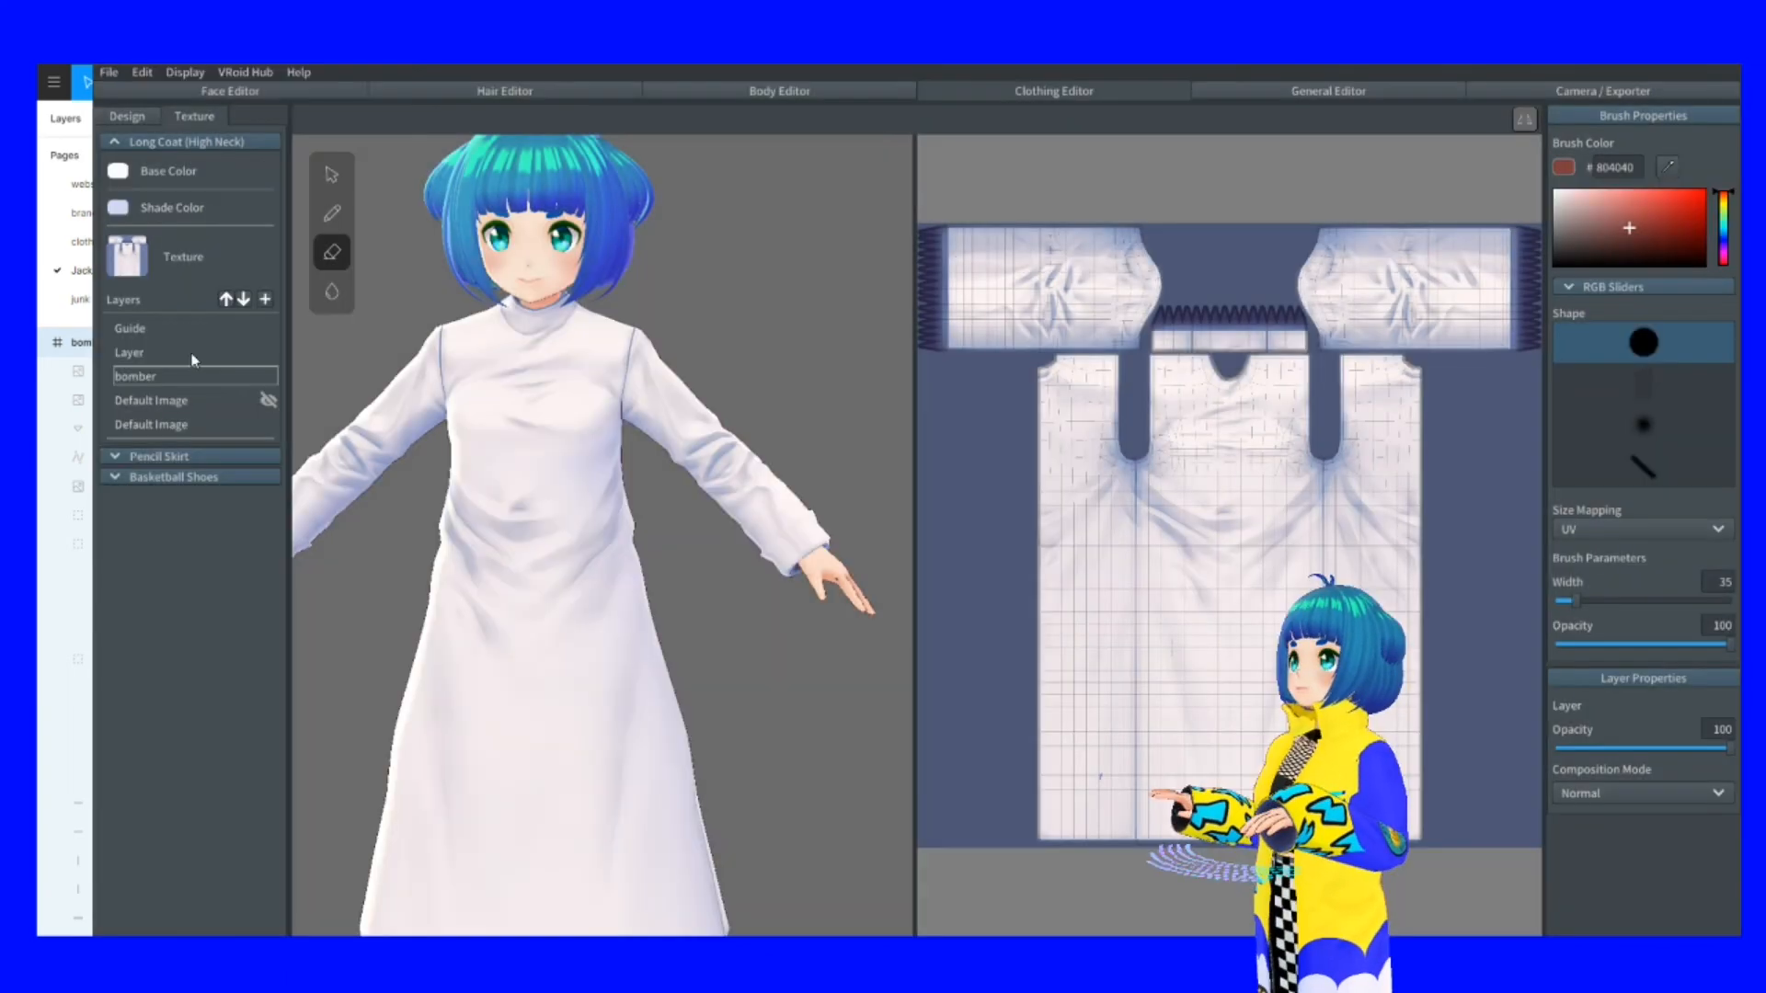
Import the exported jacket texture into the bomber layer and check it on the model
right_click(183, 375)
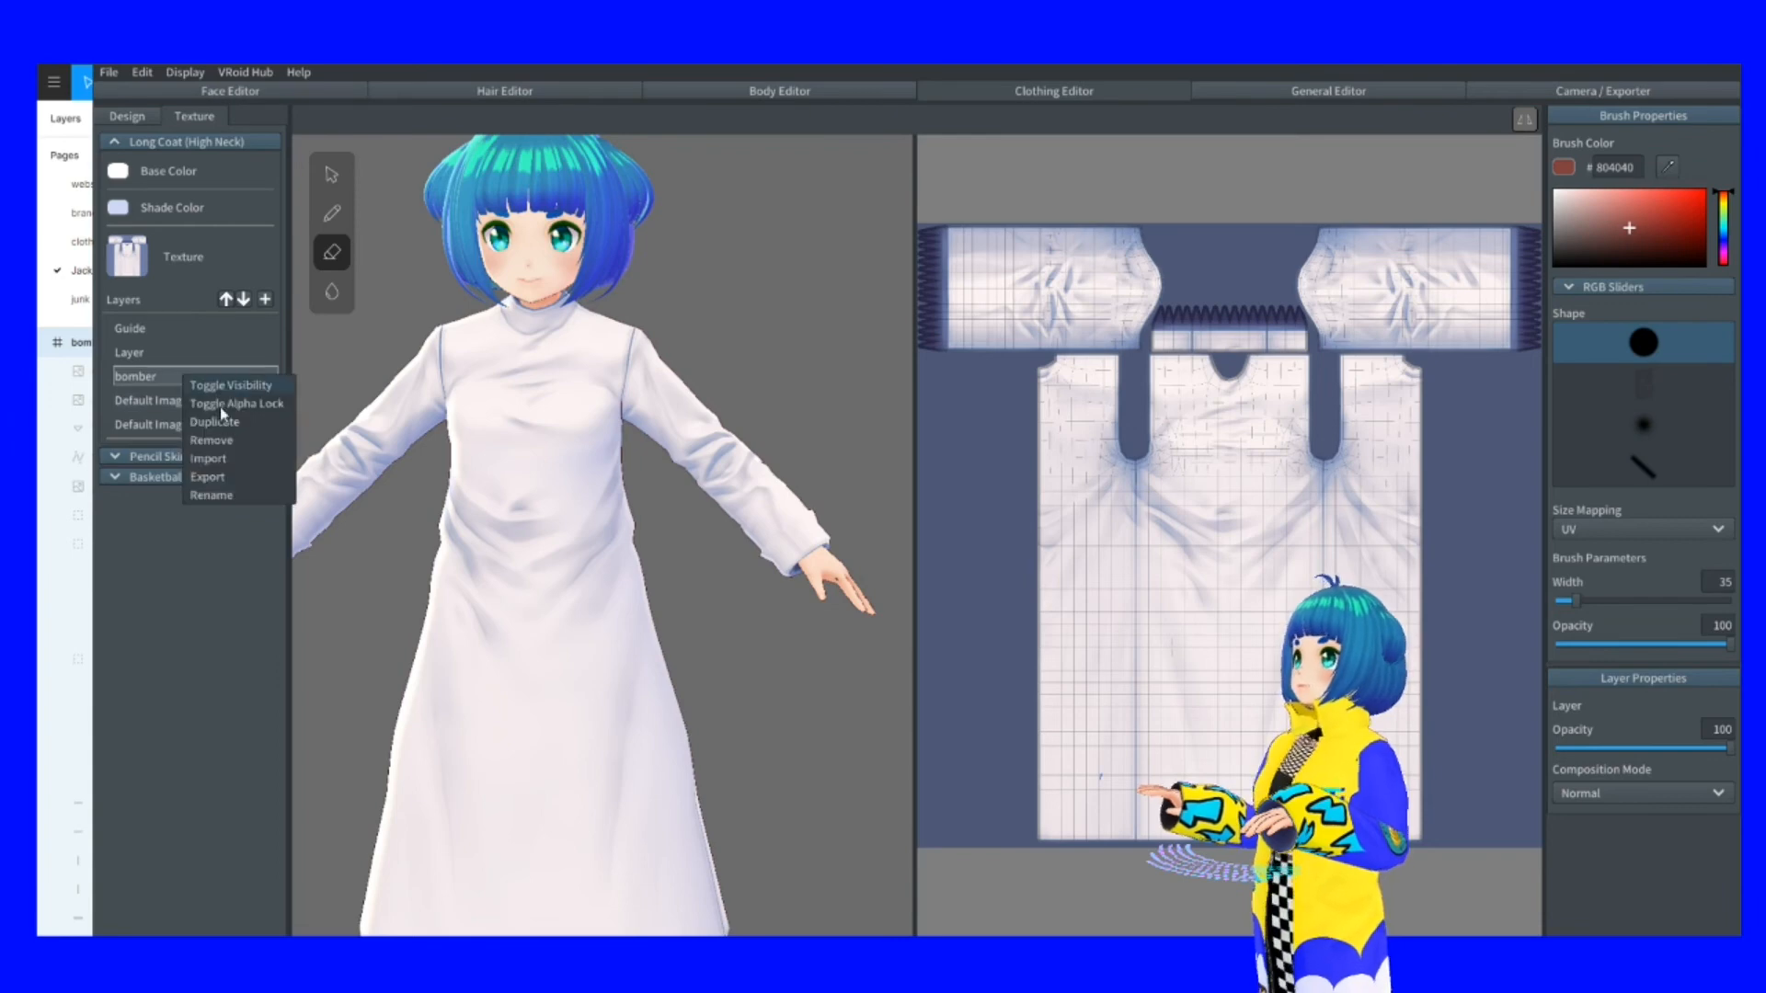
left_click(215, 464)
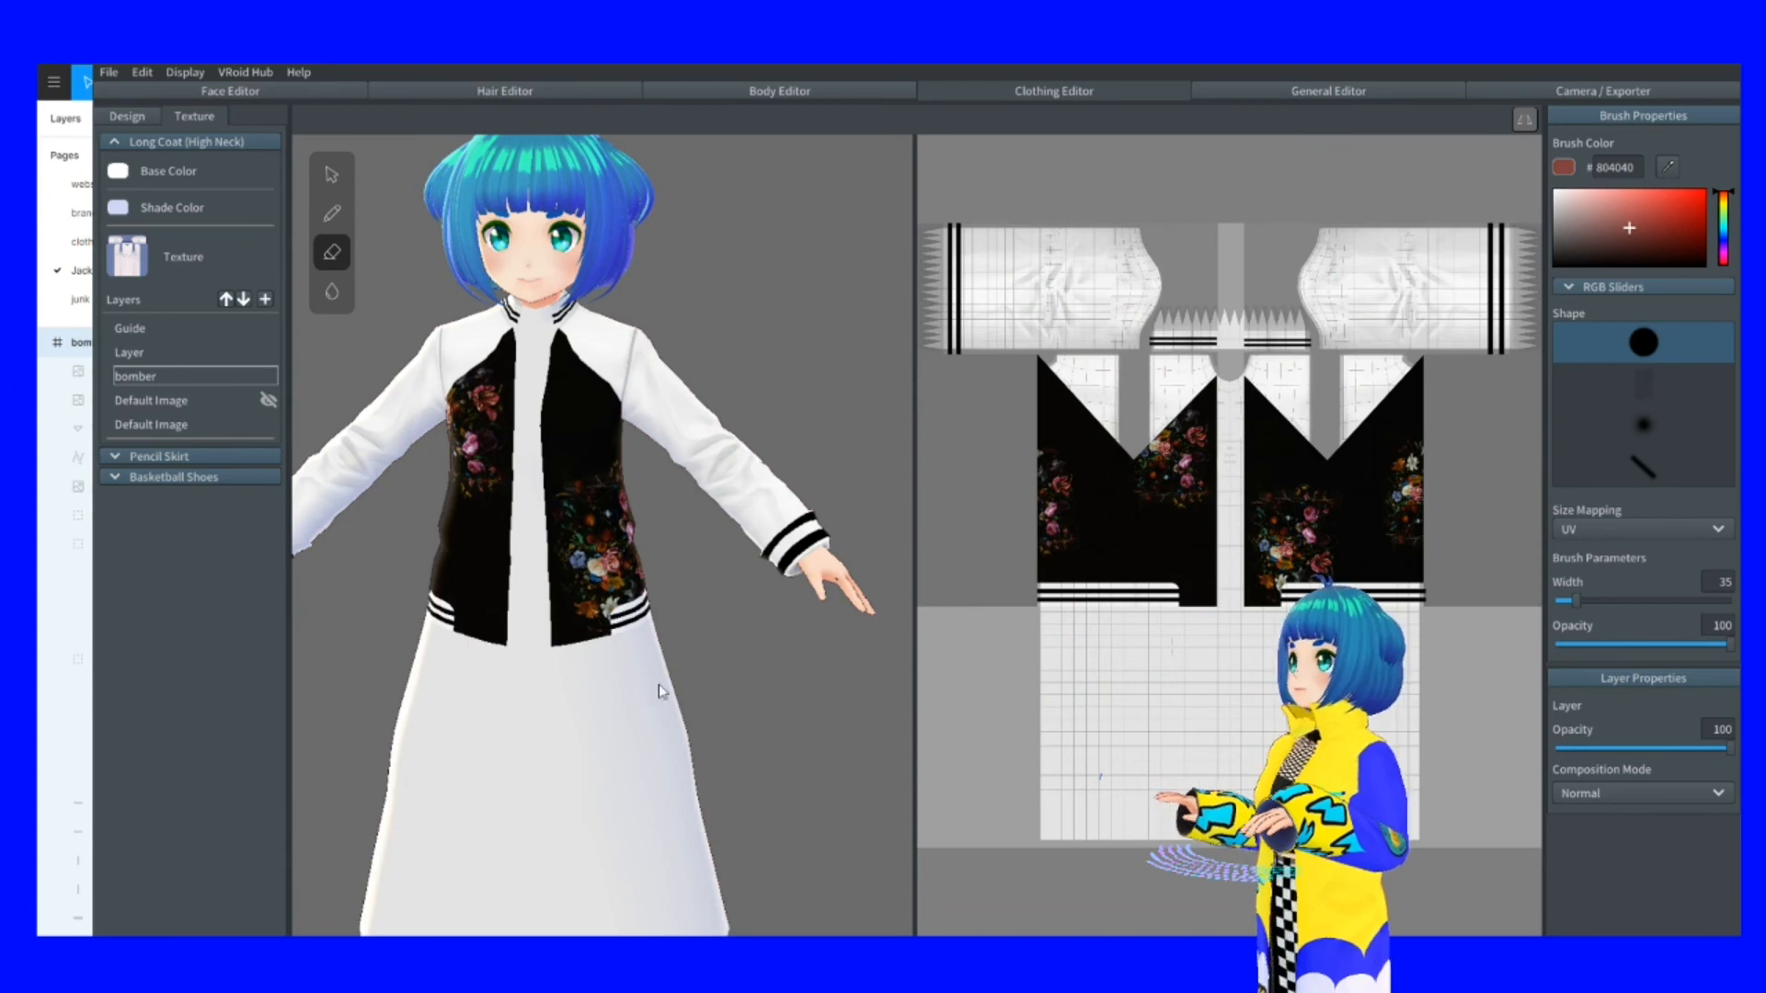
left_click_drag(585, 638, 697, 558)
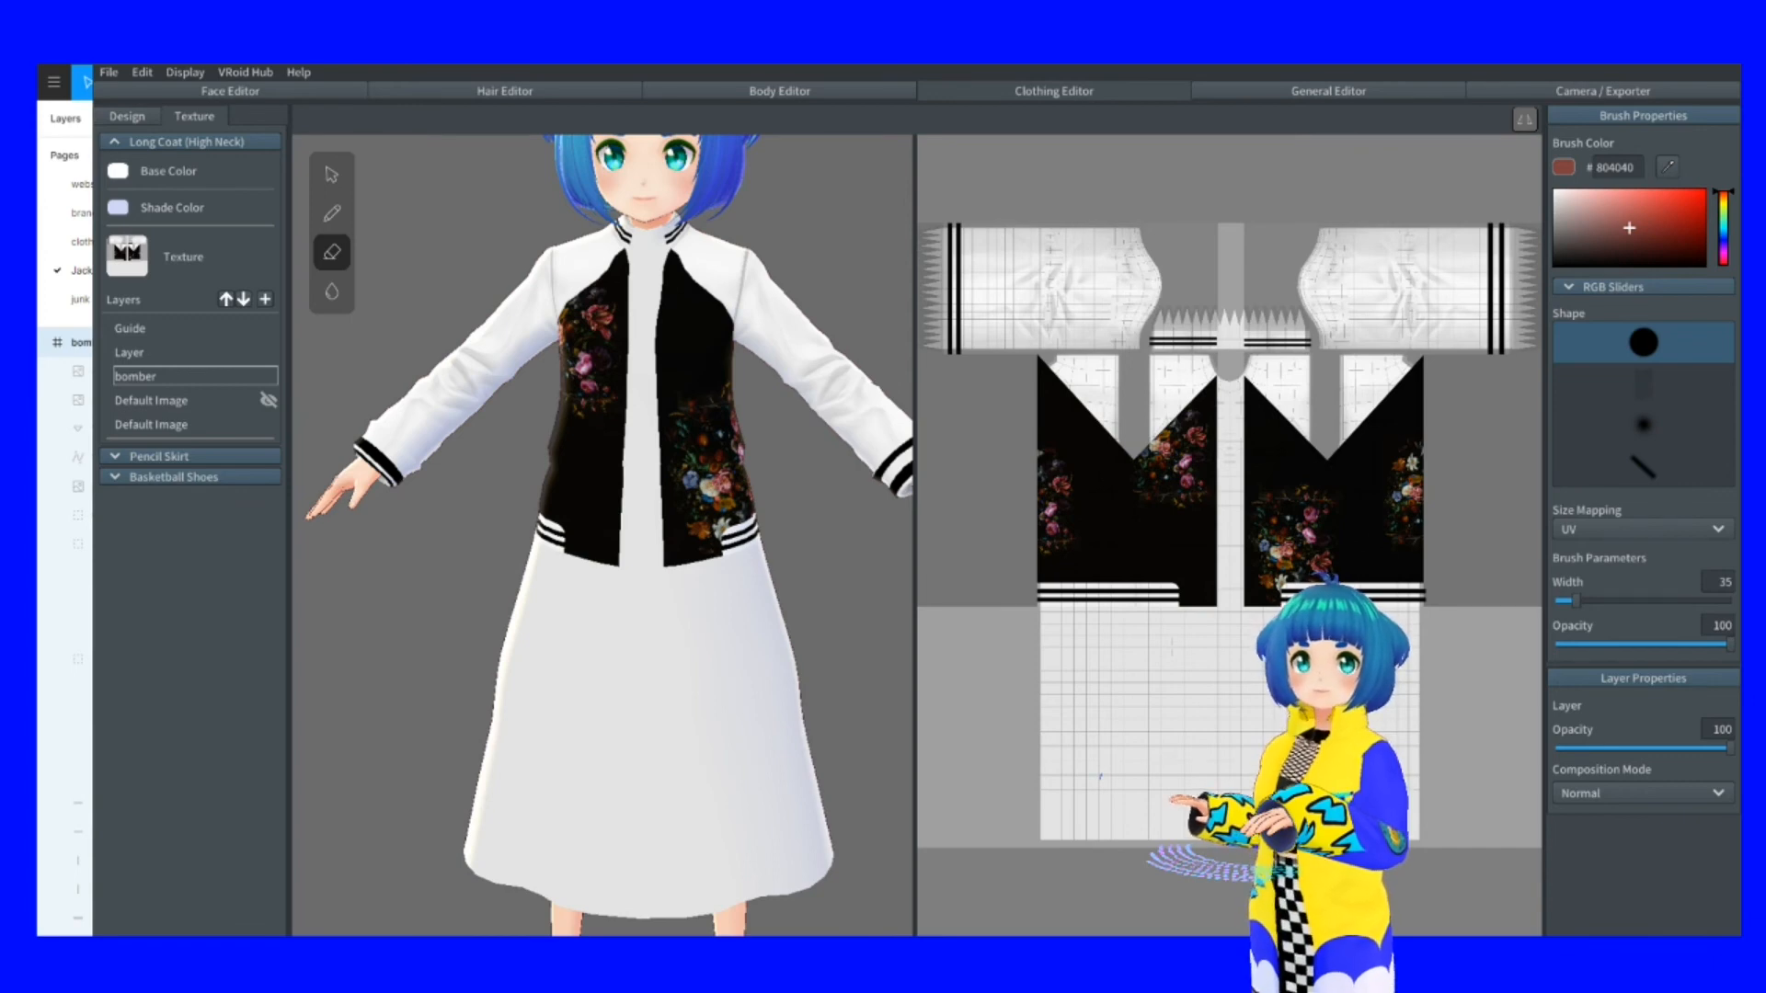
Switch back to Figma, exclude the bomber jacket frame's fill from exports, and export the frame again as PNG
key("alt+Tab")
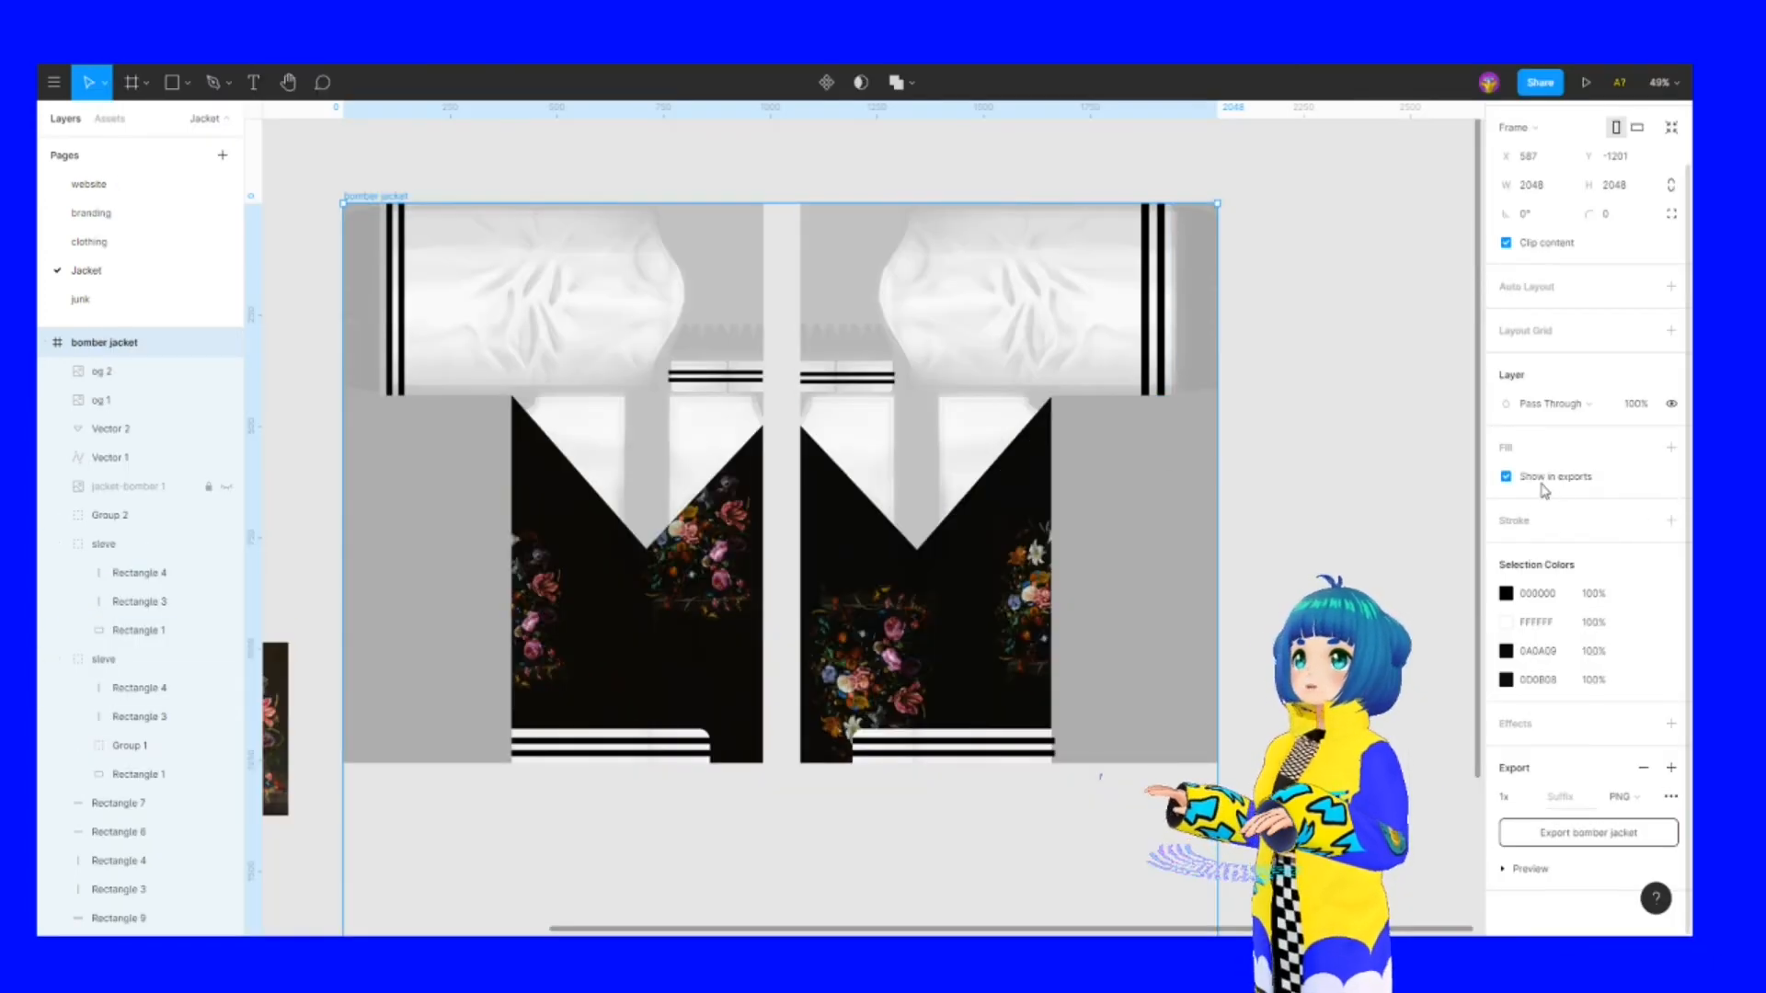
left_click(1507, 477)
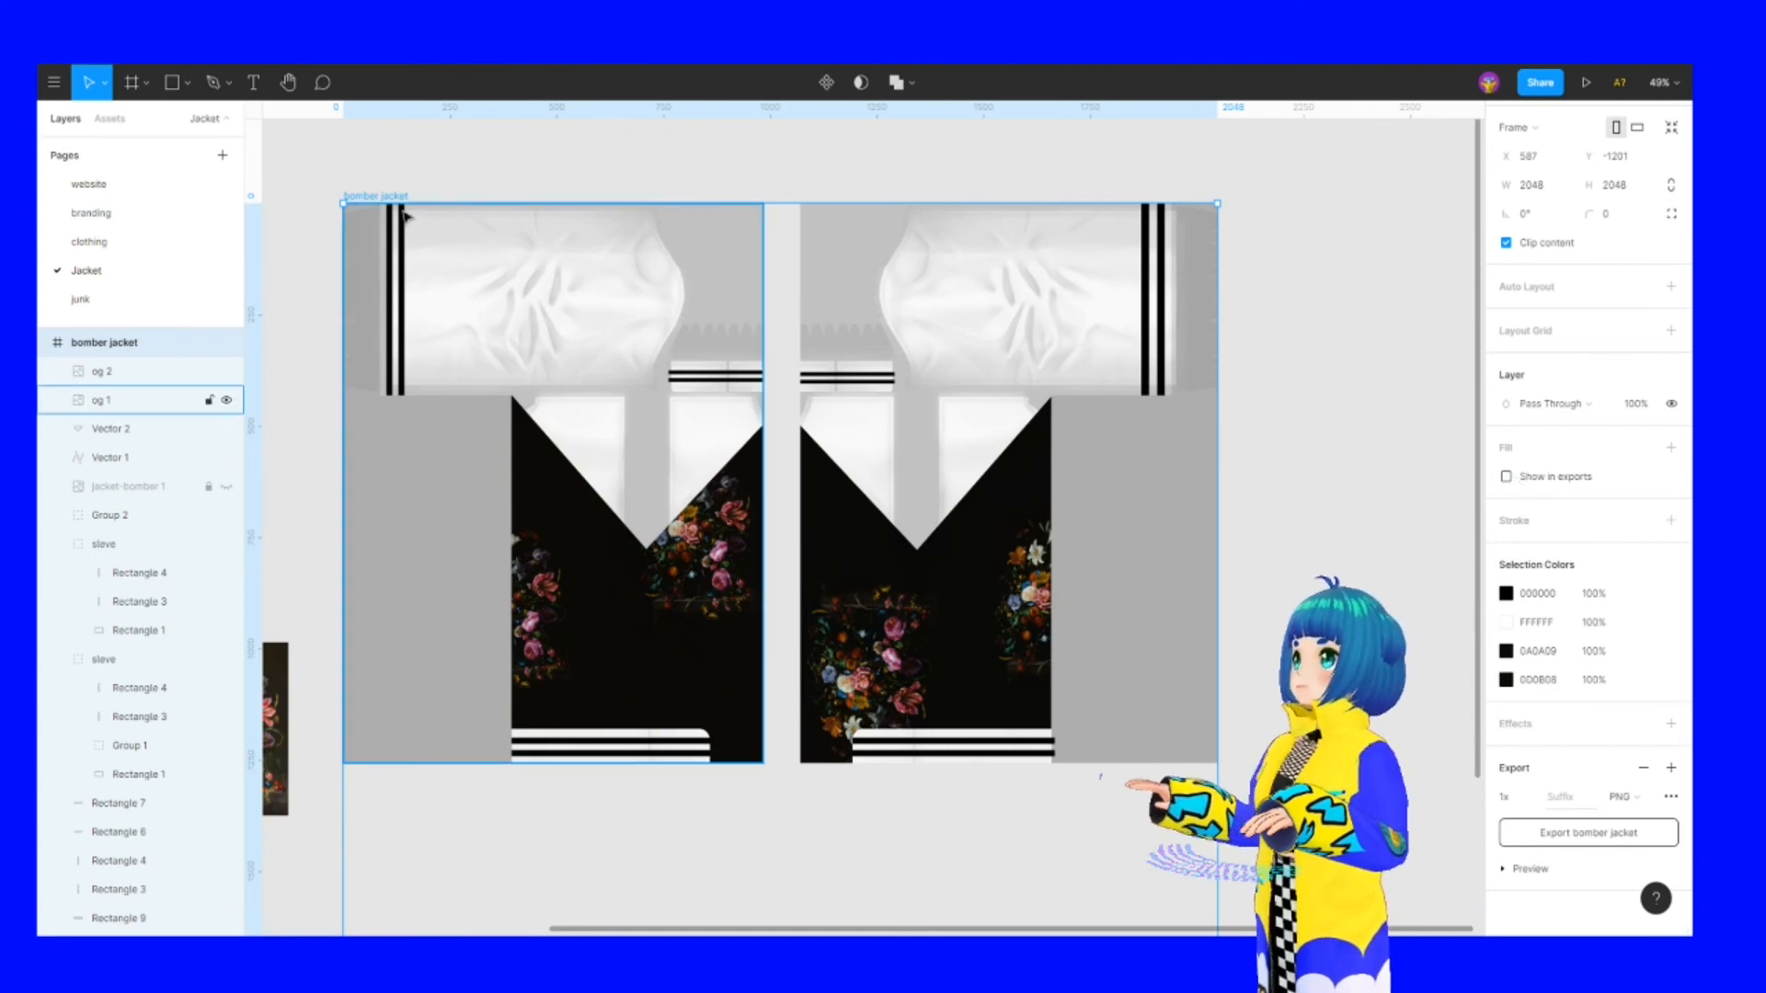
left_click(1612, 832)
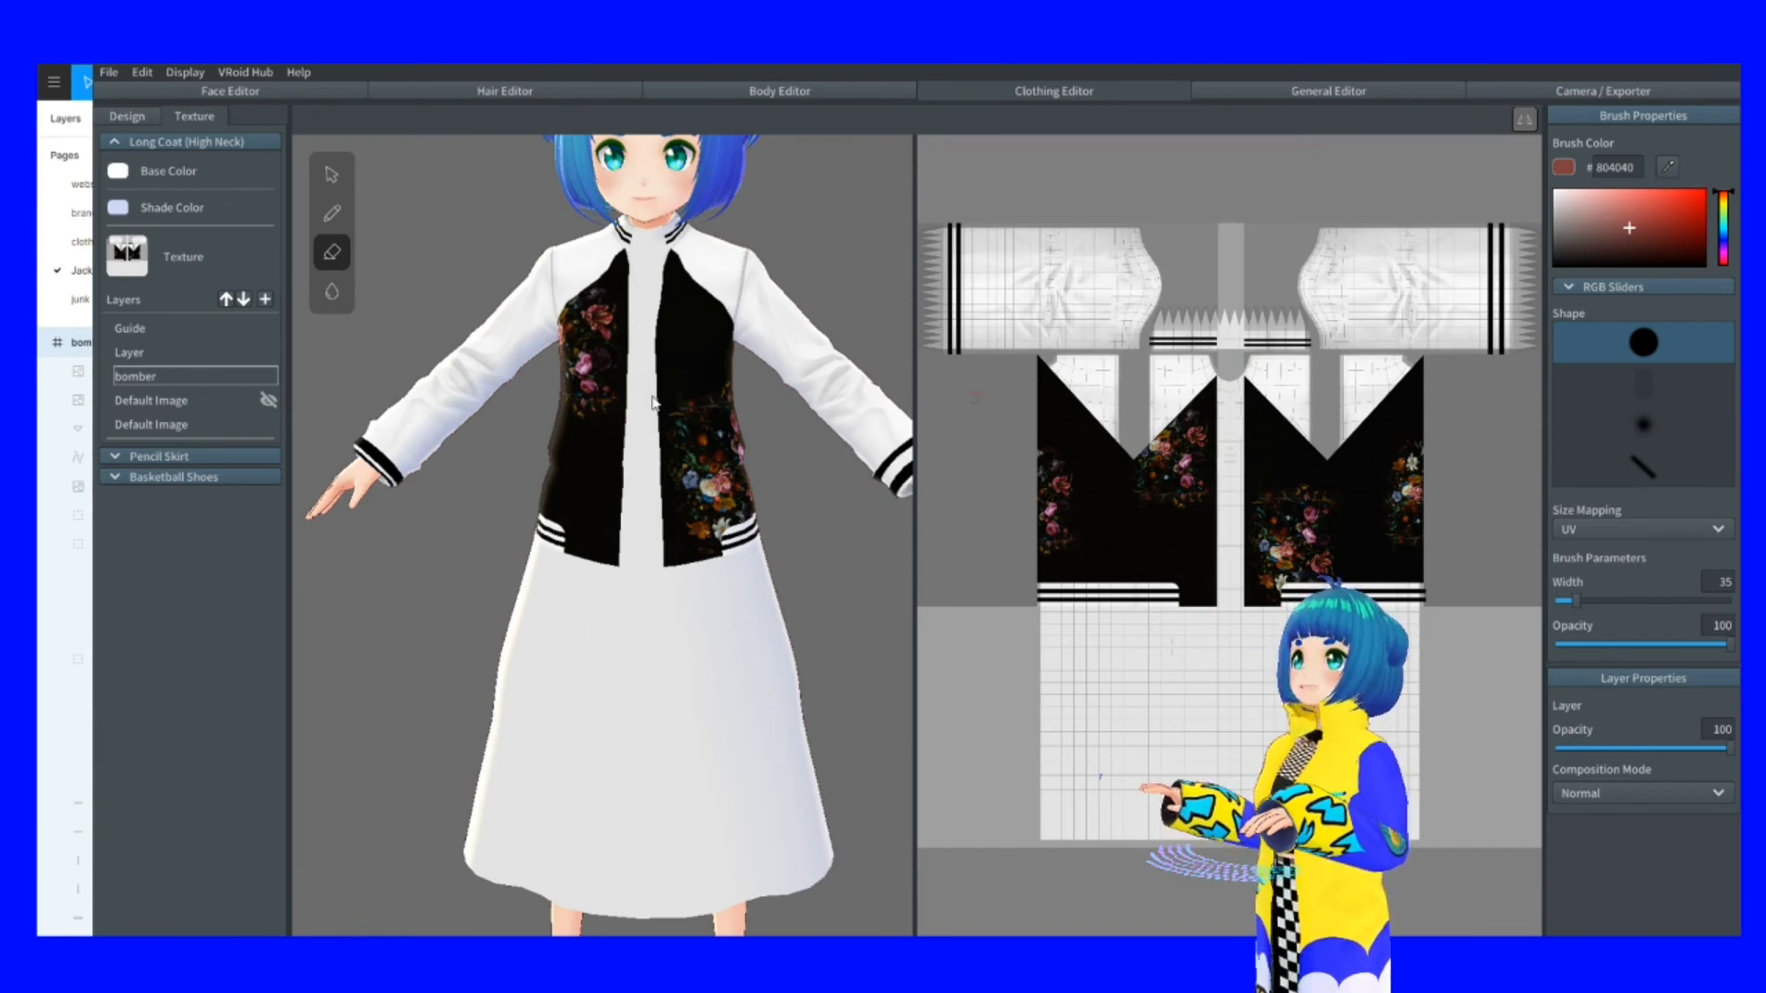
Import the re-exported jacket texture into the bomber layer and hide the lowest Default Image layer
right_click(185, 377)
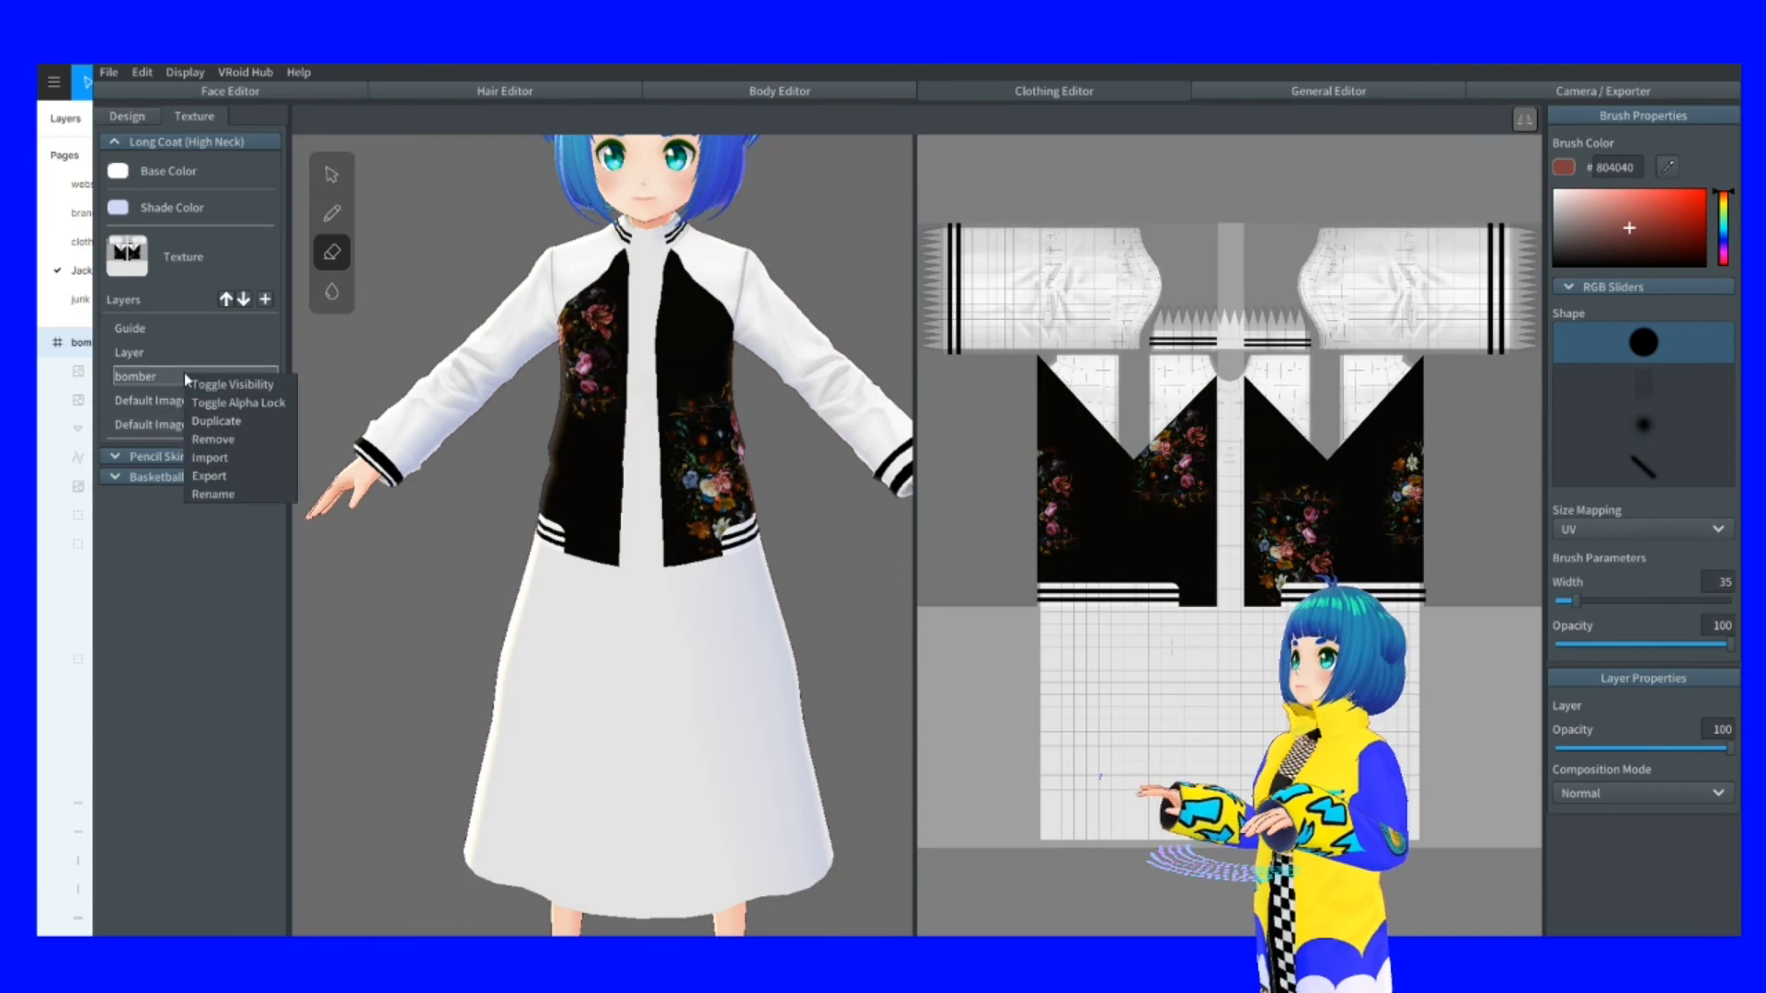
left_click(207, 458)
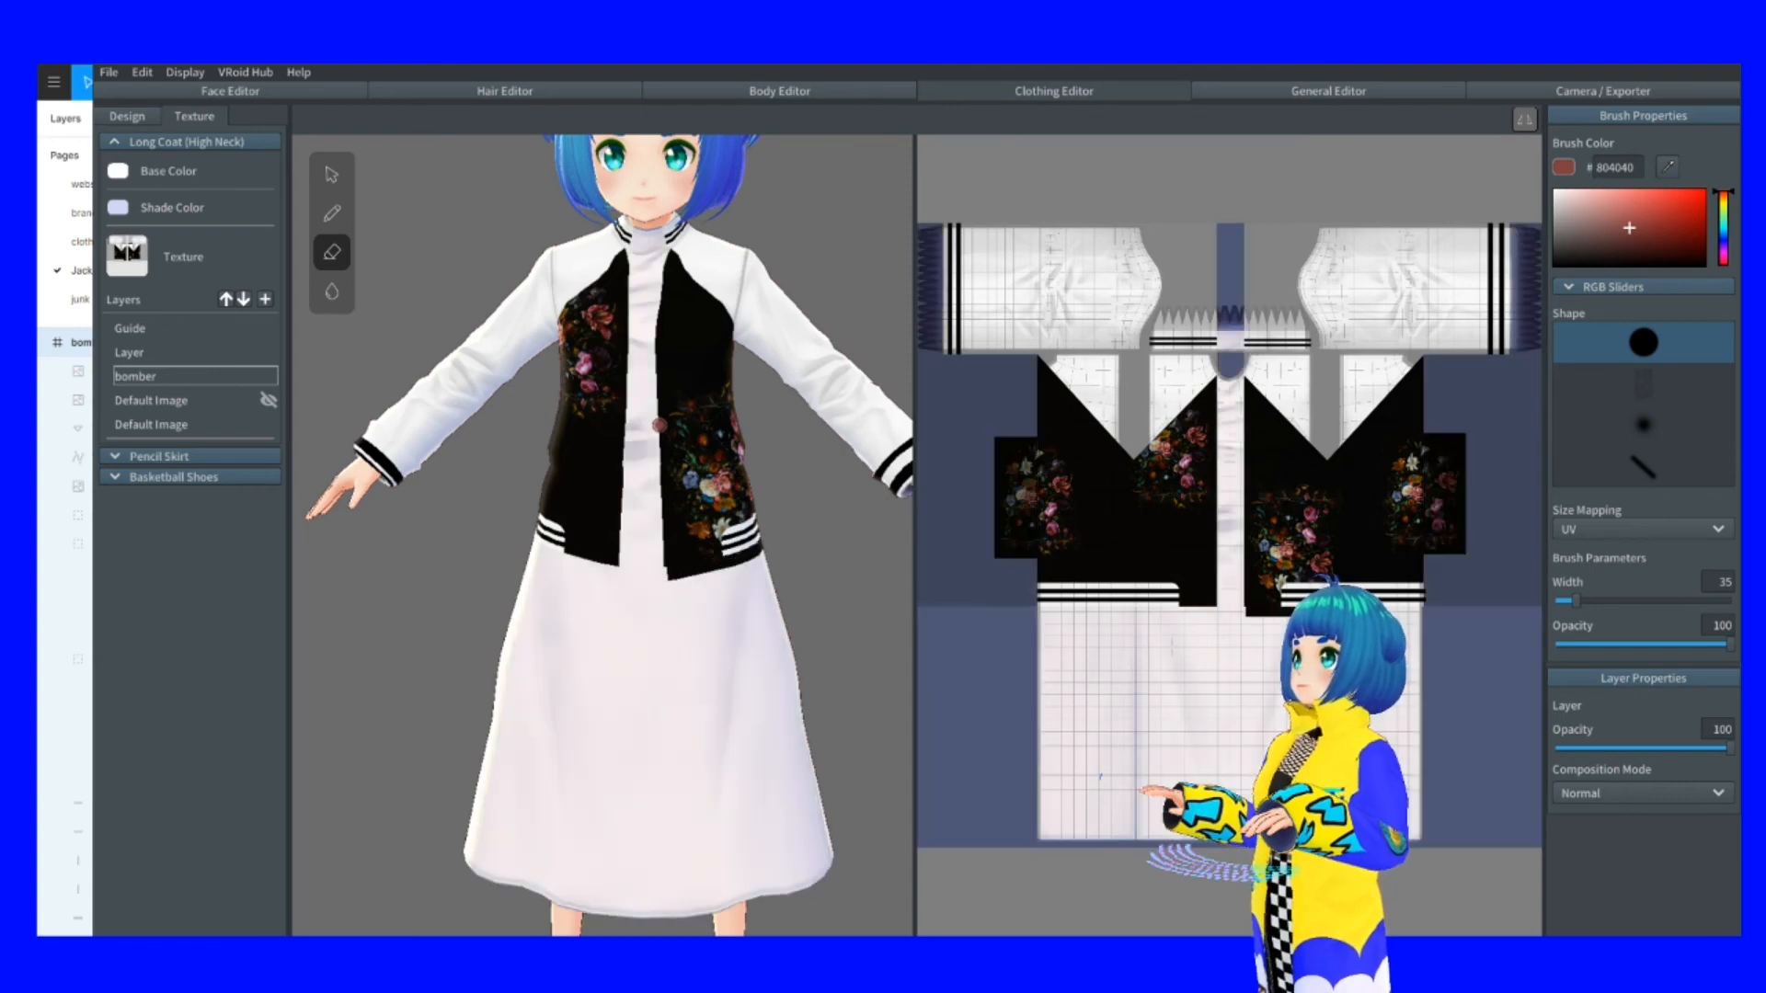
right_click(216, 429)
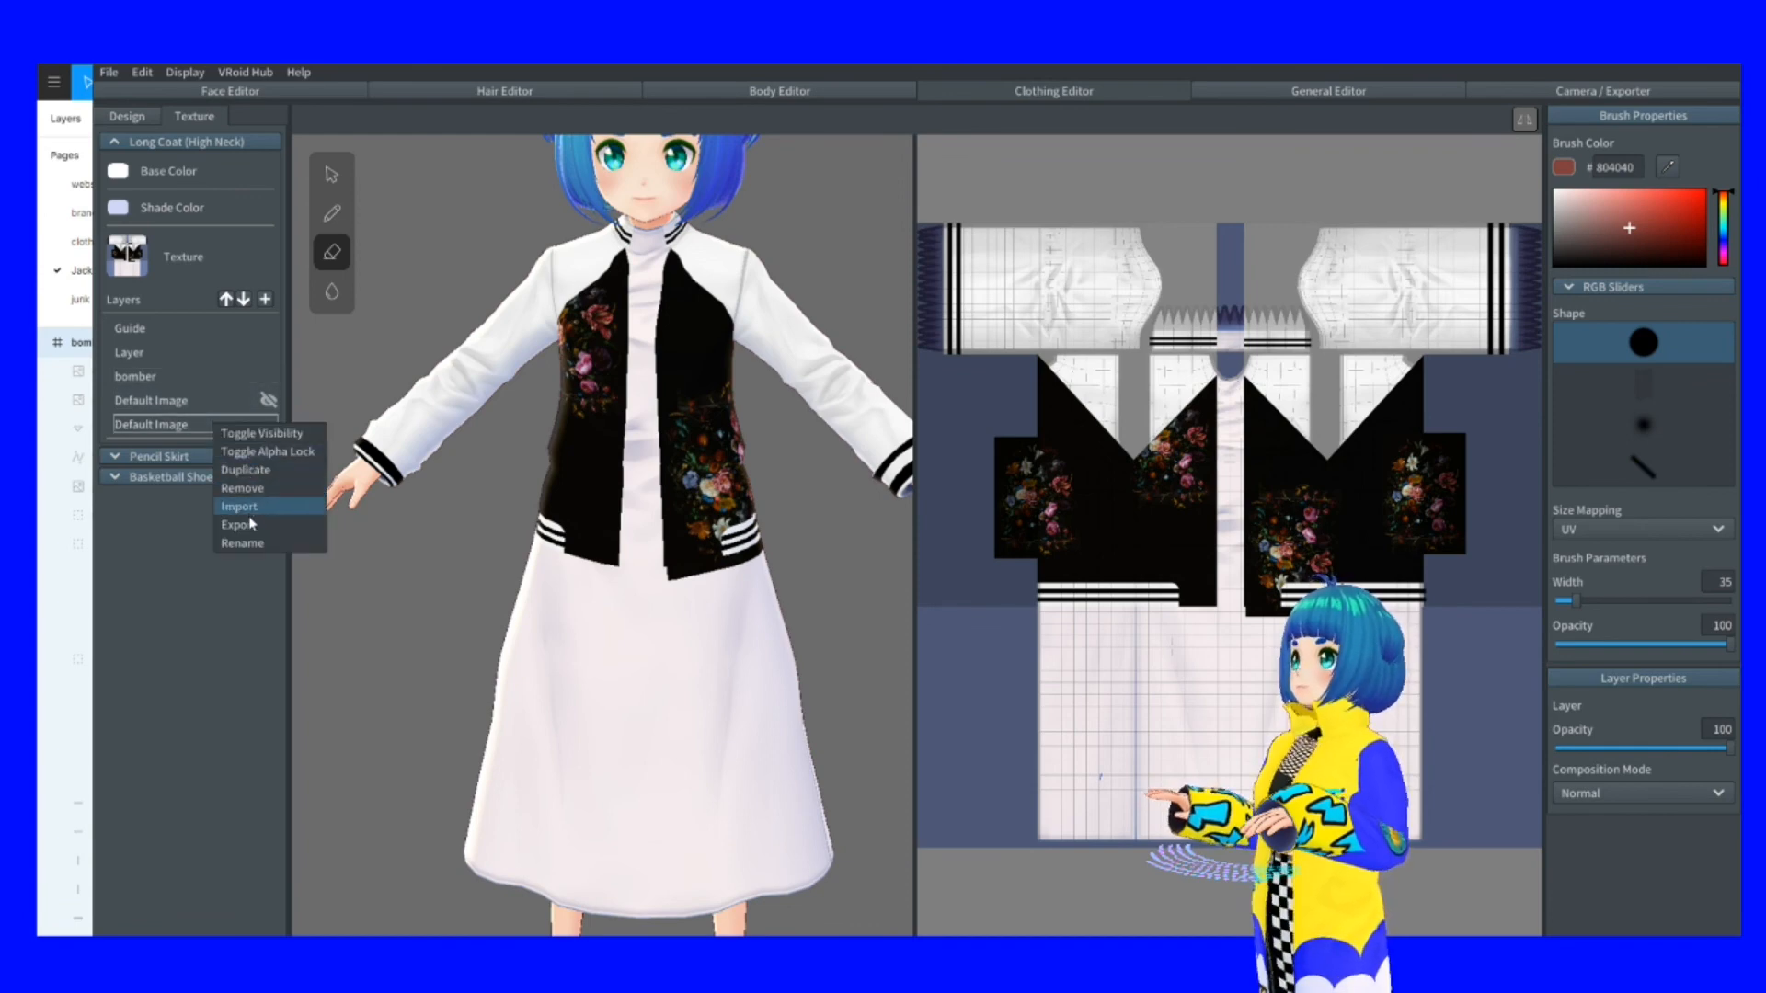
left_click(253, 433)
Examine the floral painting on the jacket's back and the fit of the front and sides on the model
left_click_drag(556, 491, 638, 468)
scroll(638, 468, "up", 5)
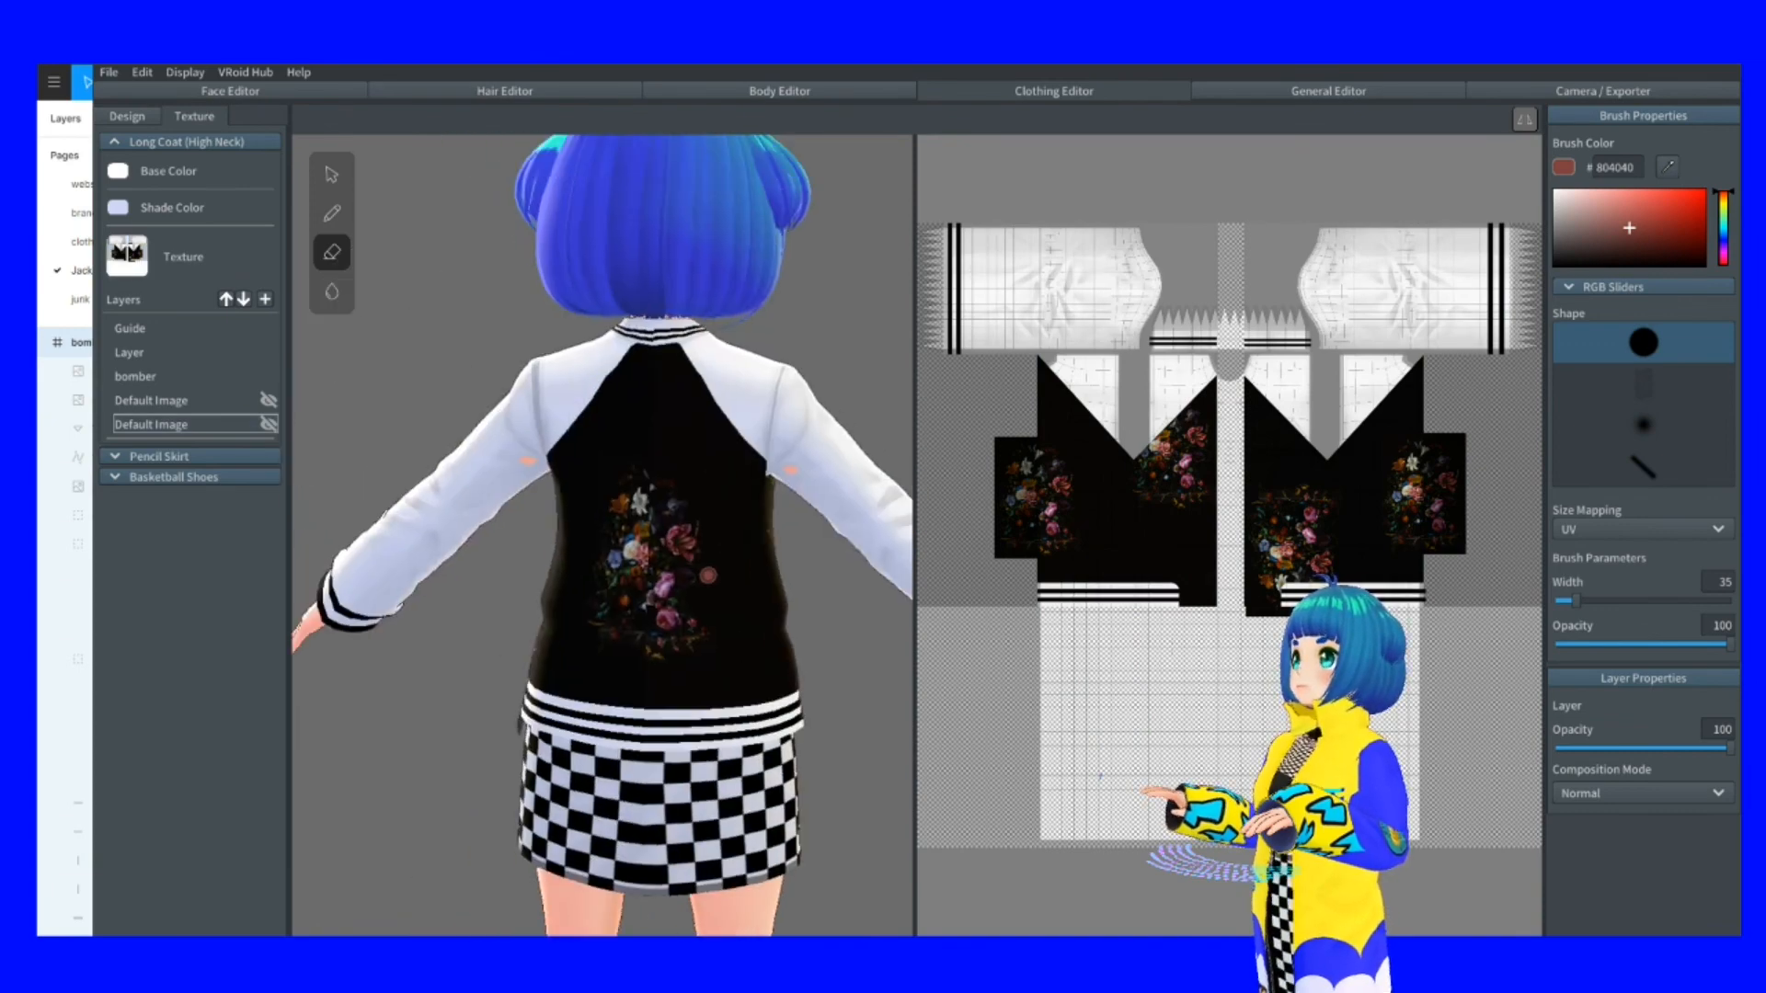
scroll(708, 576, "up", 4)
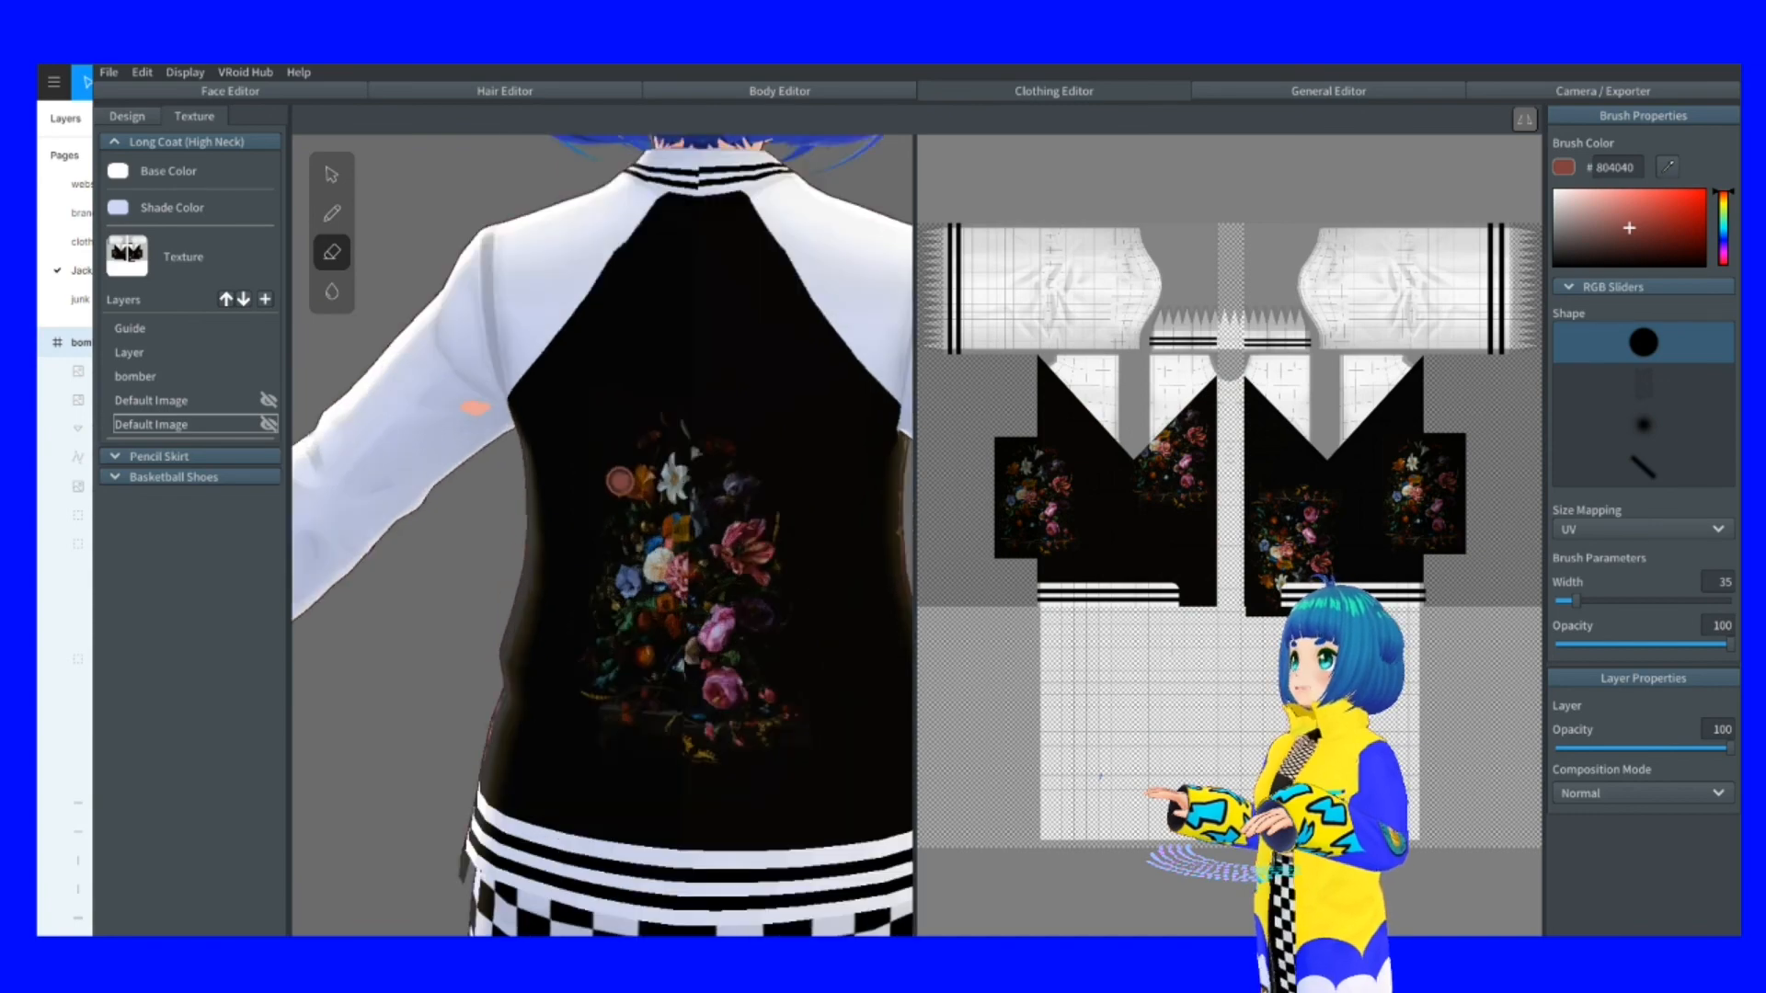
scroll(708, 575, "down", 5)
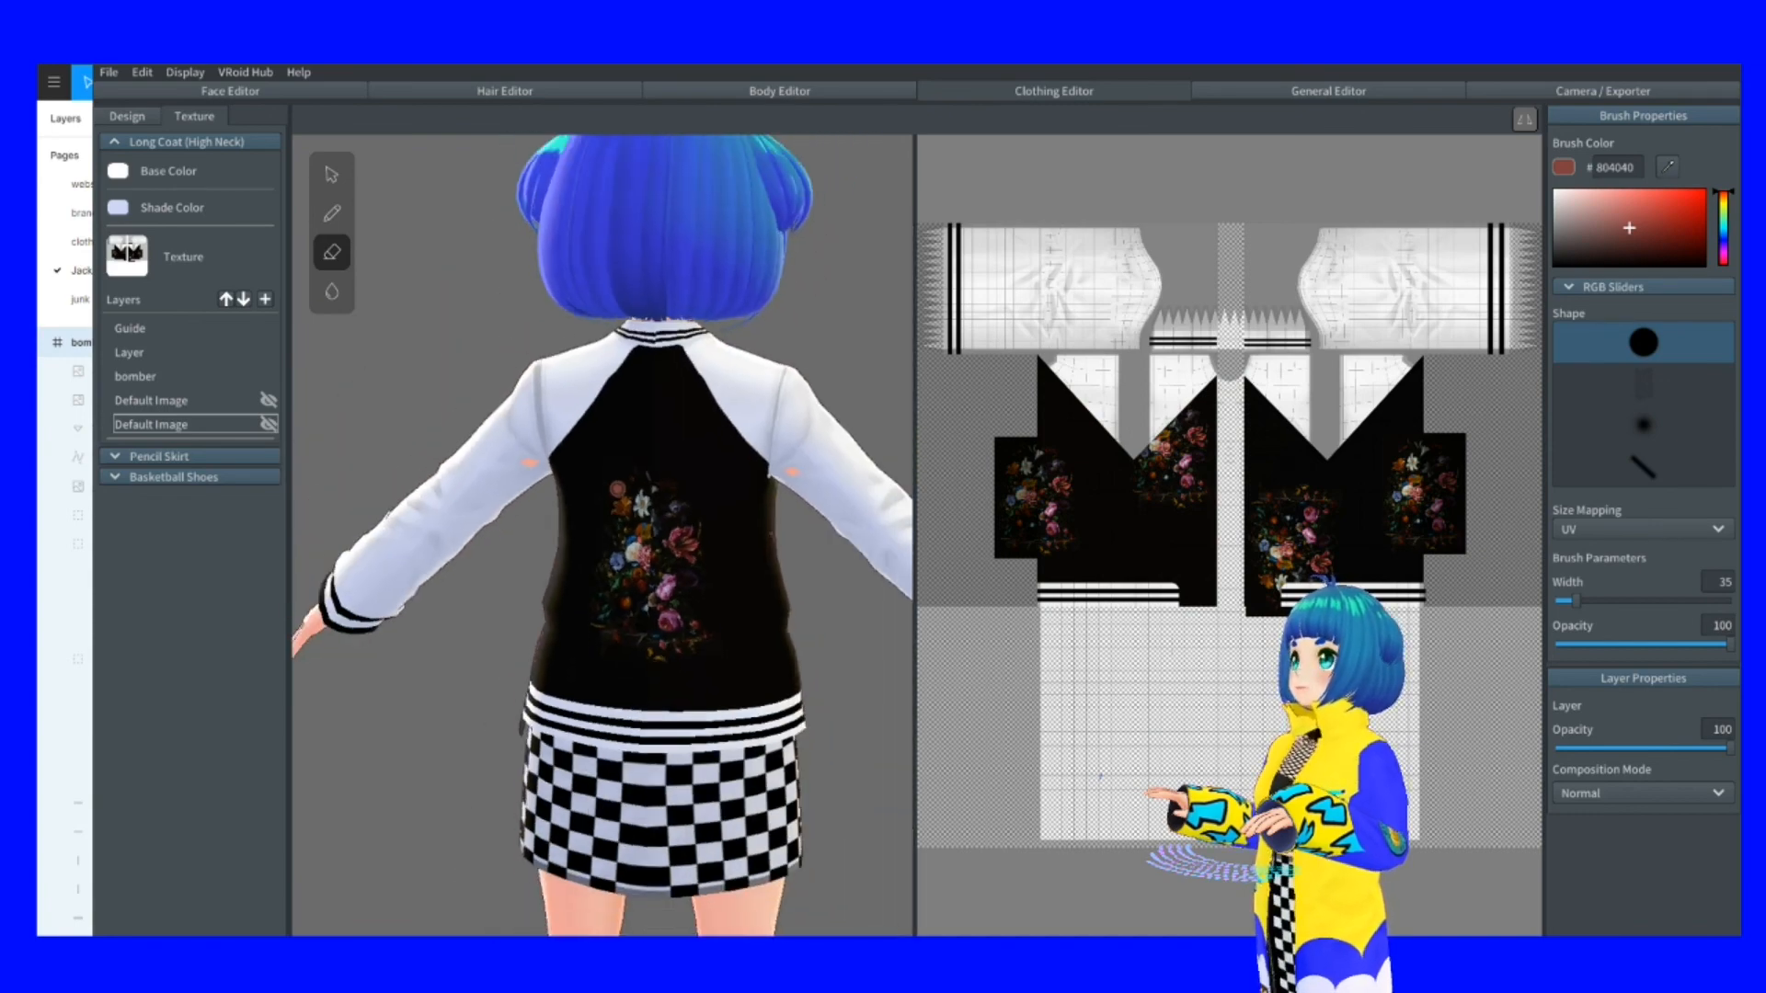
left_click_drag(734, 493, 887, 496)
left_click_drag(486, 468, 577, 434)
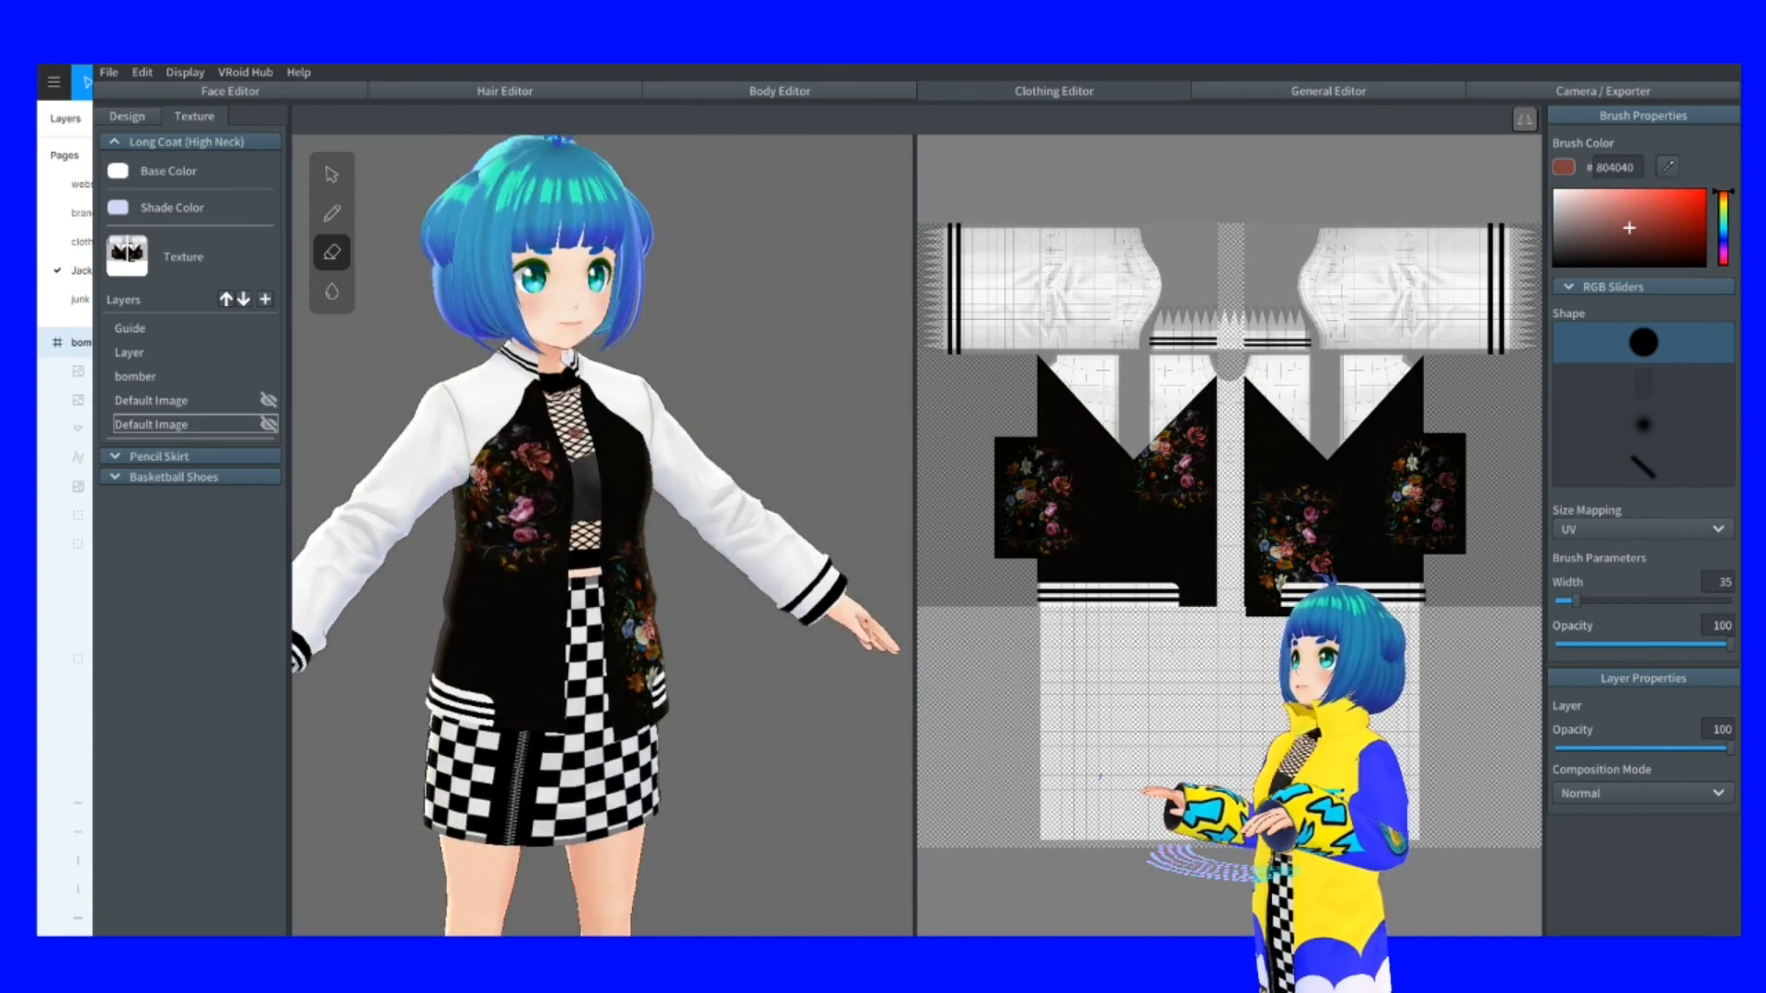
mouse_move(473, 442)
left_mouse_down()
mouse_move(662, 432)
mouse_move(516, 598)
left_mouse_up()
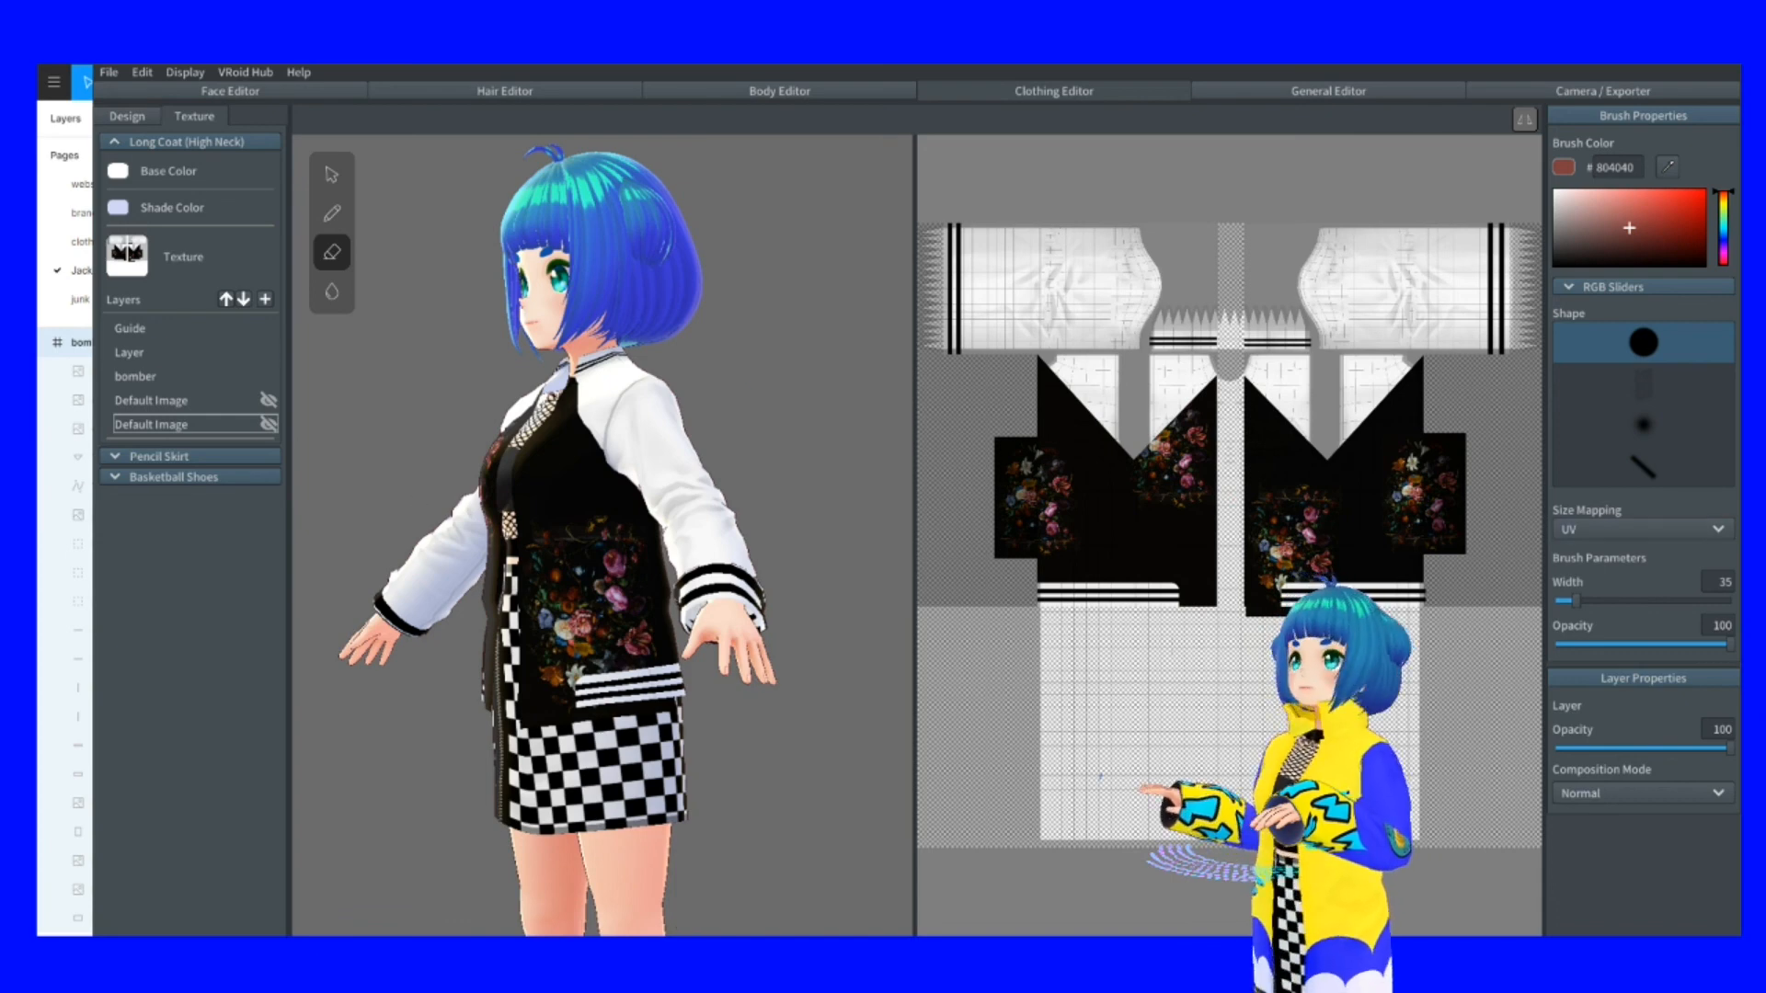
Import the revised jacket texture with the shifted back flowers into the bomber layer
right_click(175, 377)
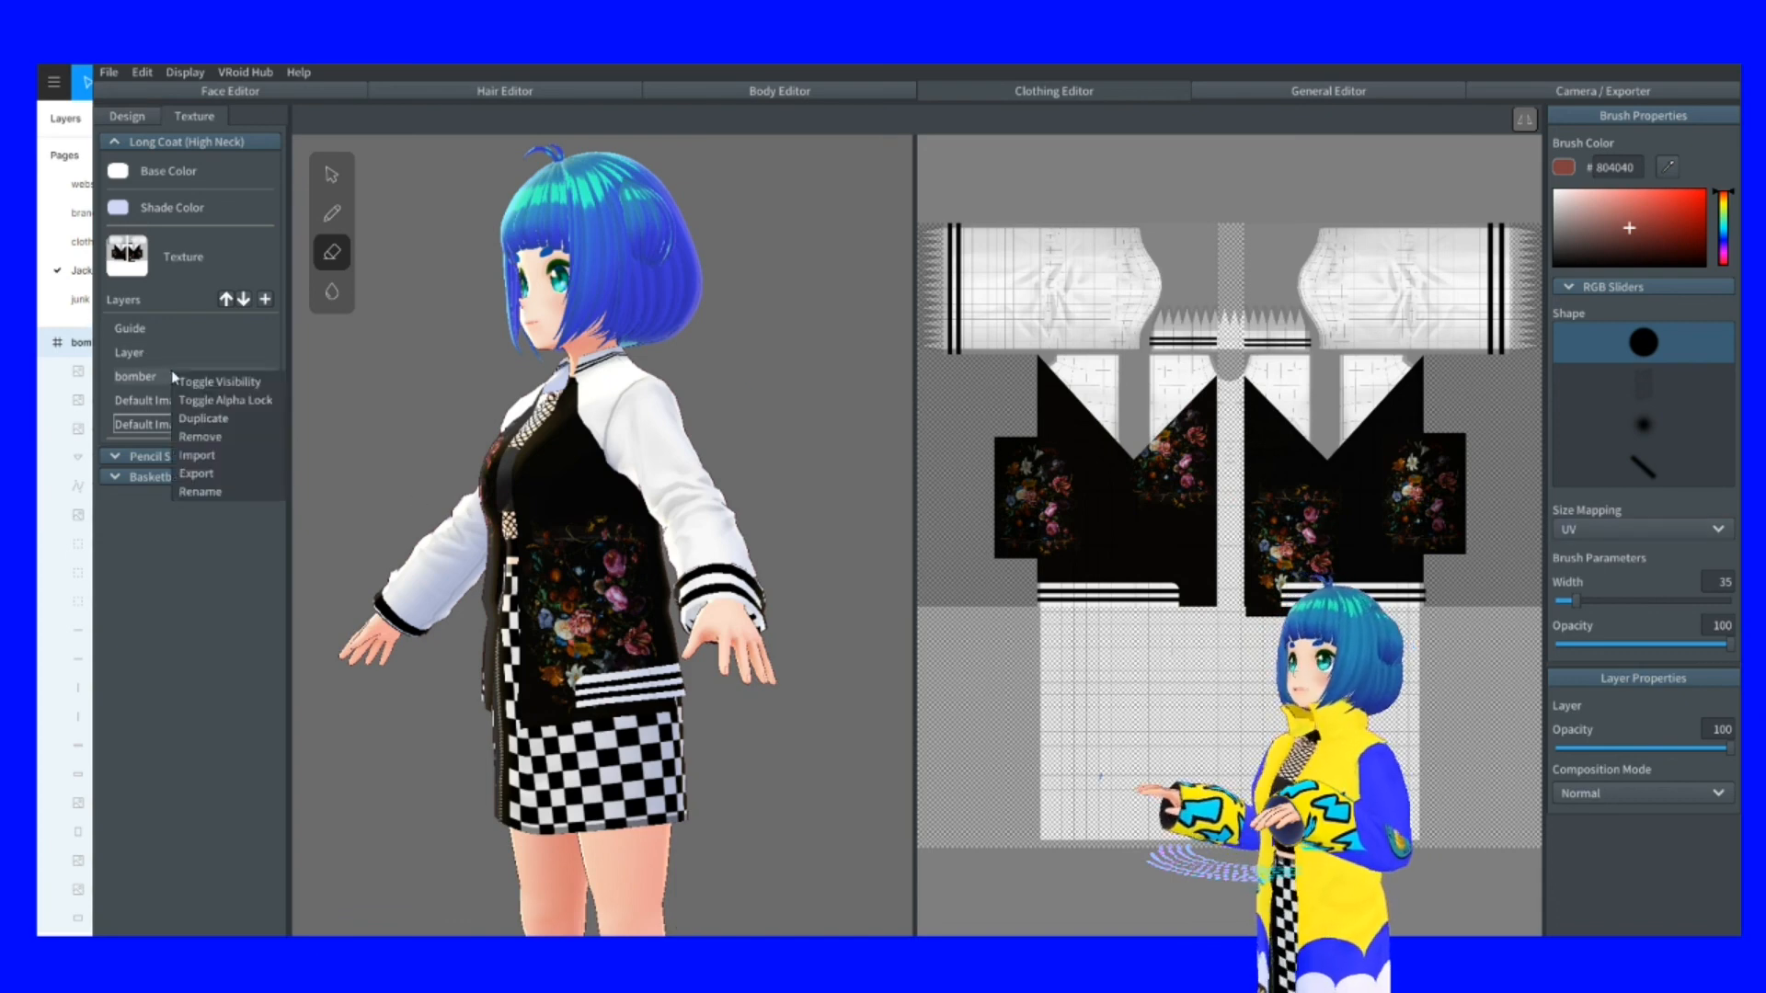
left_click(193, 463)
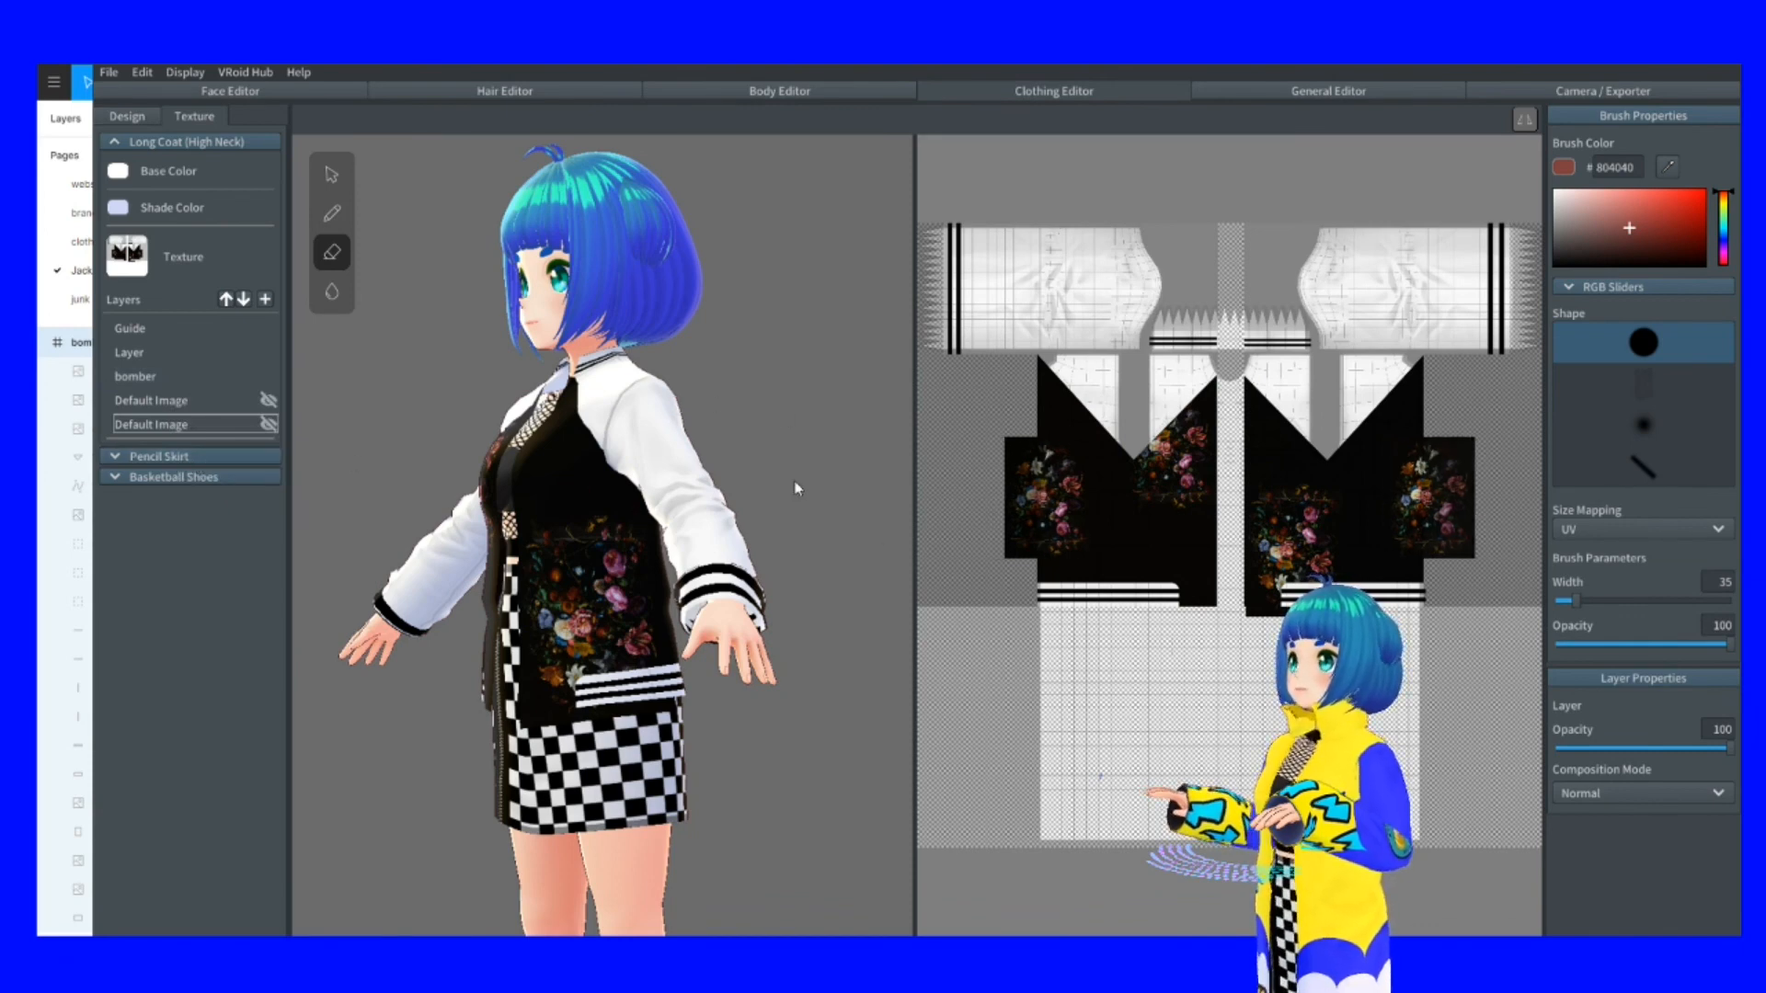
Examine how the floral painting aligns across the jacket's back seam and how the front looks on the model
left_click_drag(833, 496, 672, 493)
scroll(602, 534, "up", 5)
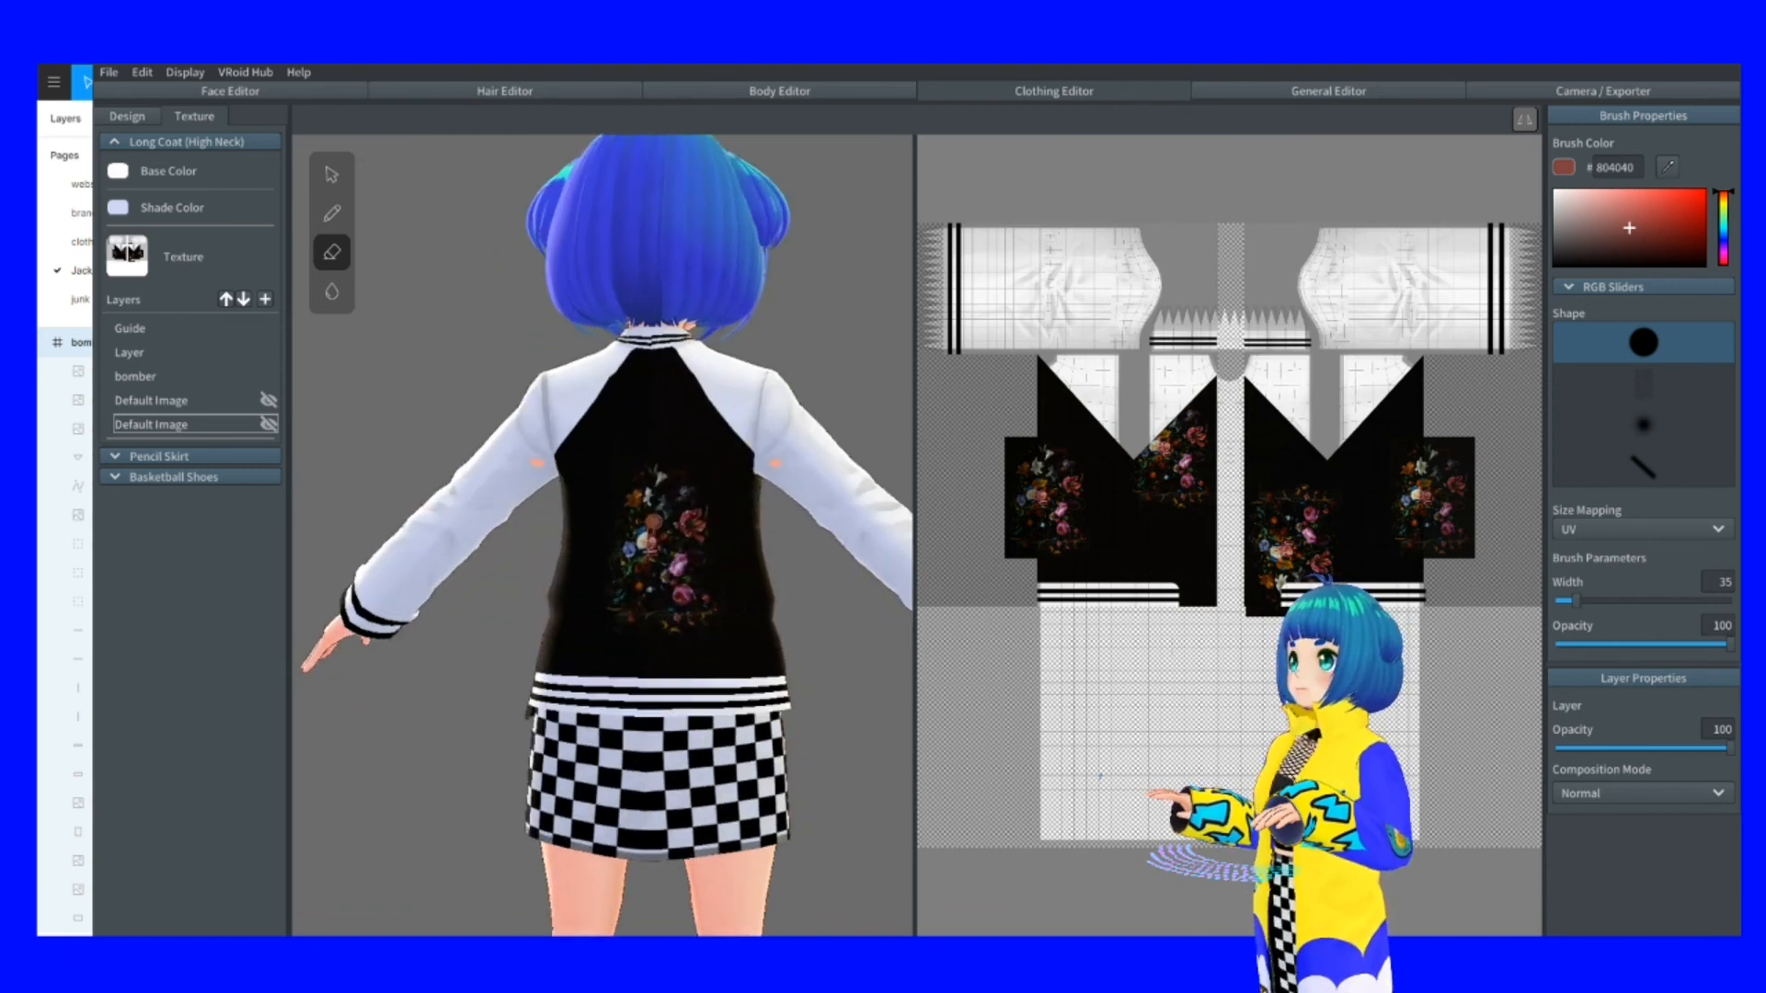
scroll(660, 519, "up", 3)
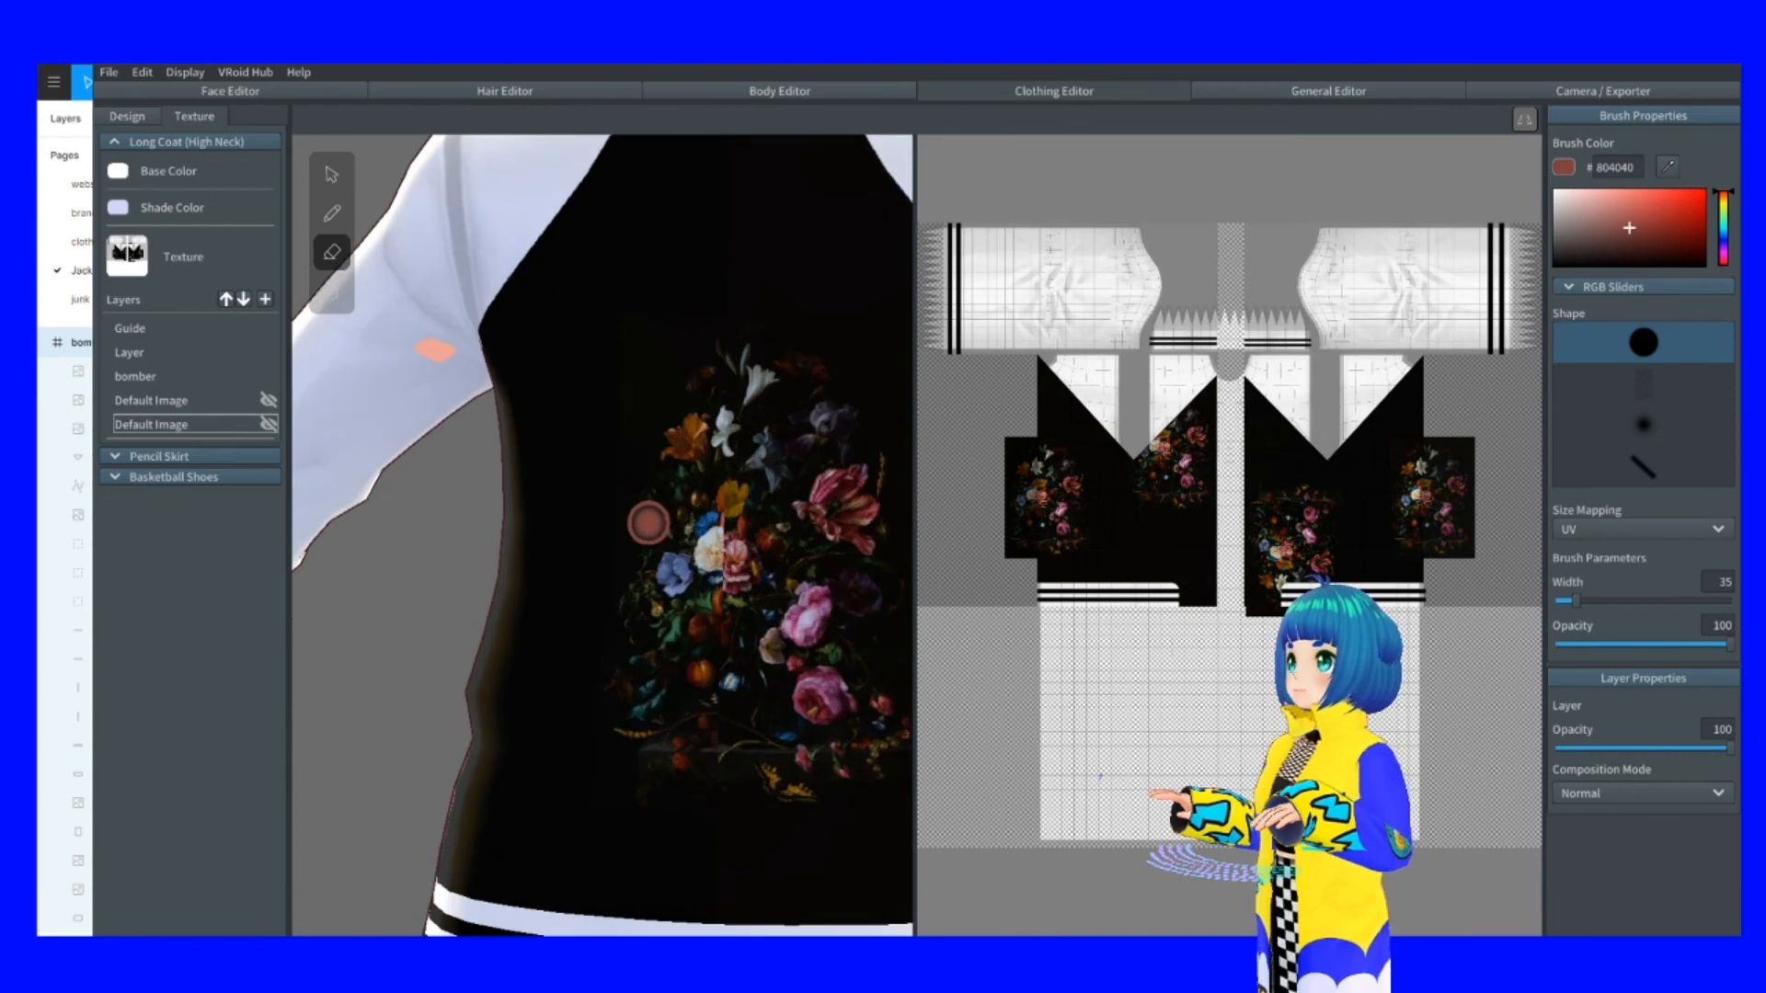
scroll(644, 524, "down", 3)
scroll(643, 525, "down", 2)
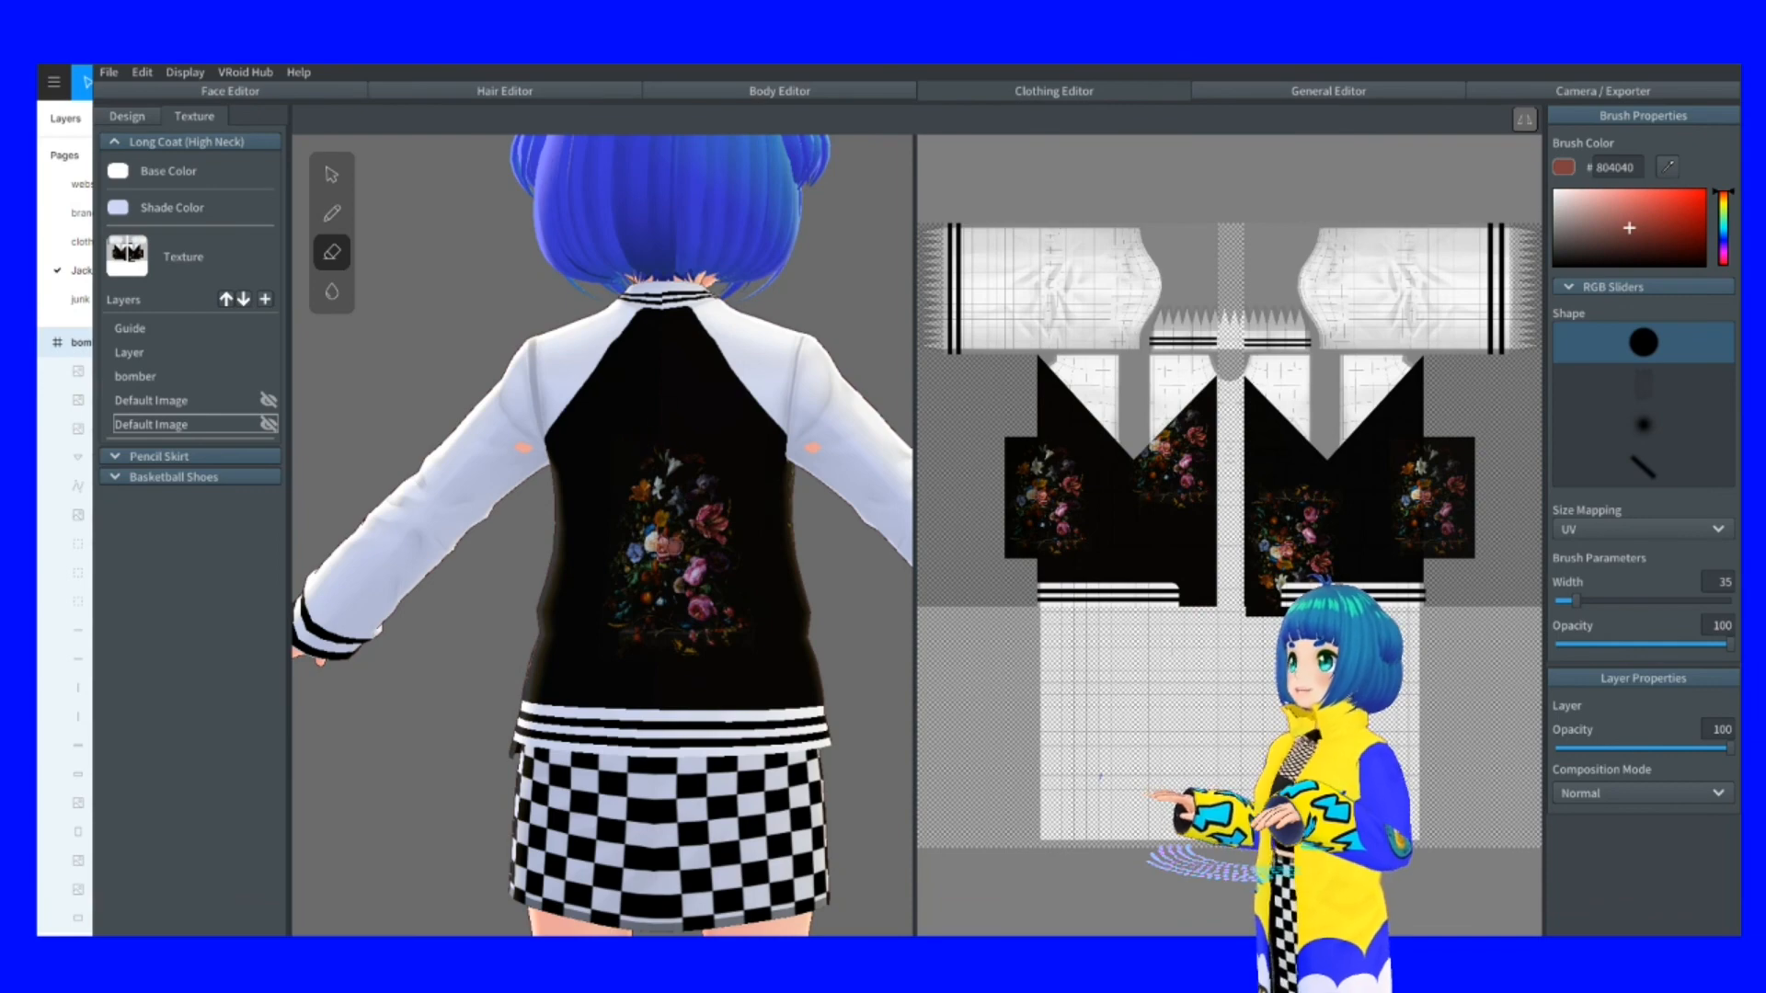
left_click_drag(652, 537, 883, 510)
left_click_drag(571, 551, 680, 543)
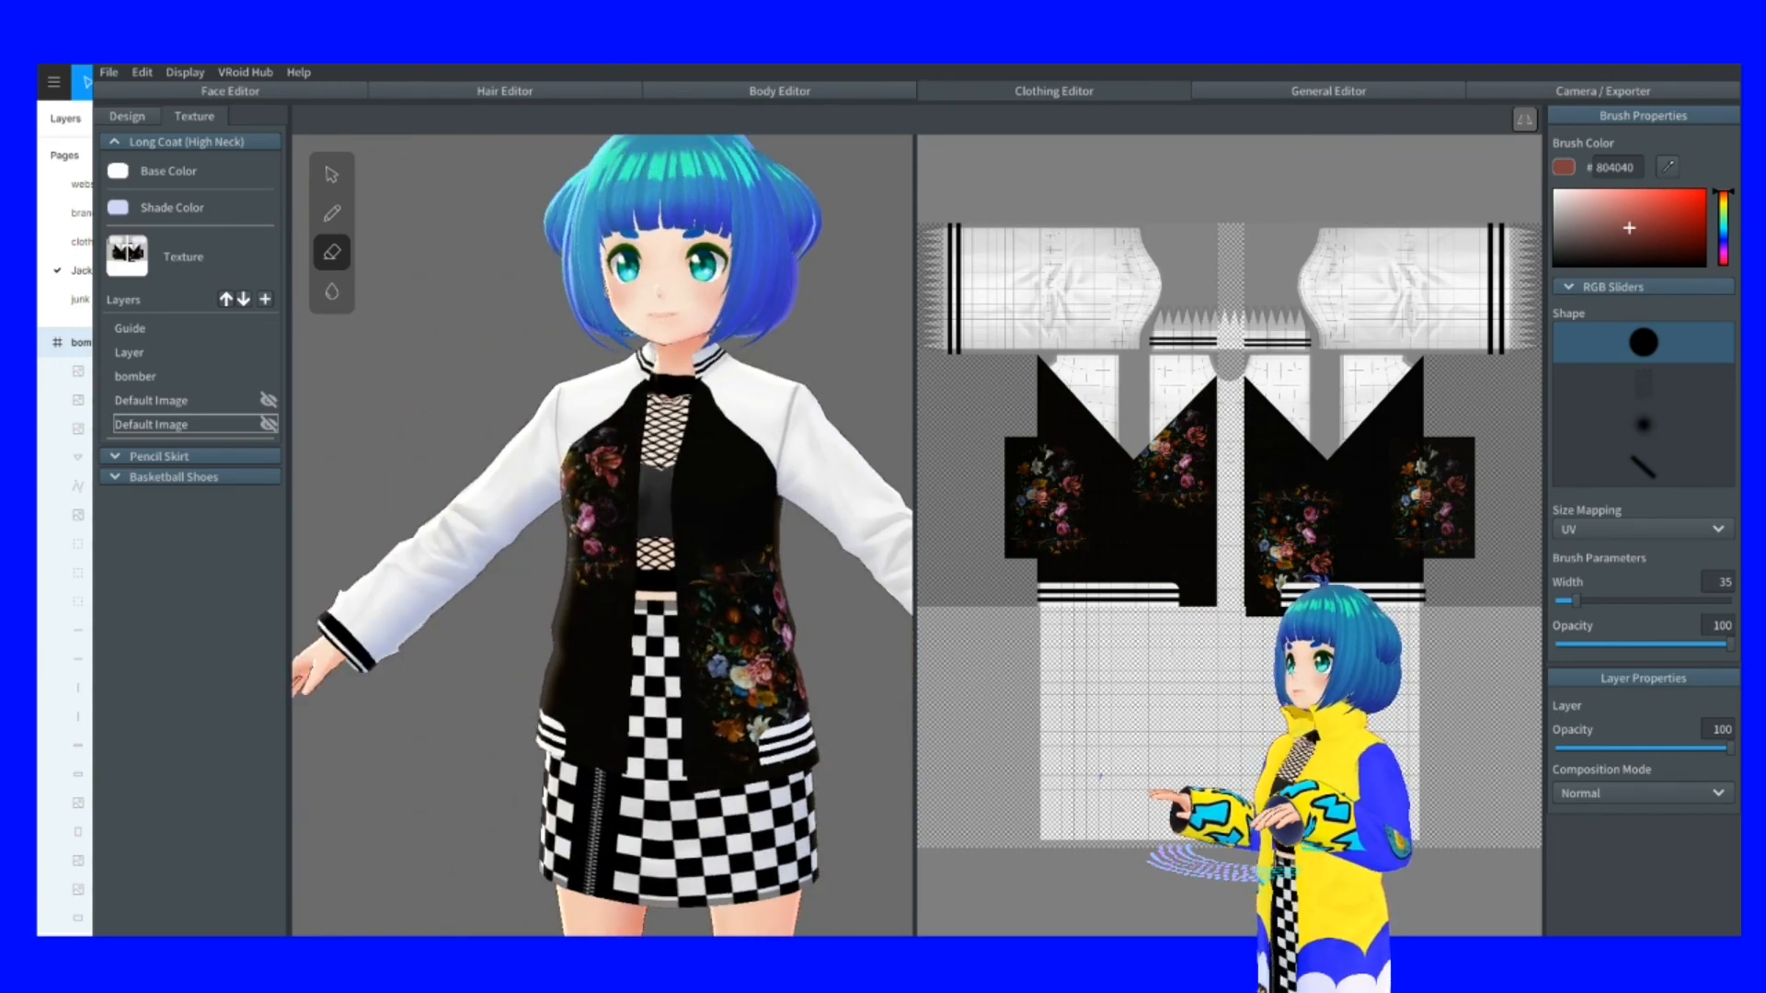
left_click_drag(548, 455, 618, 398)
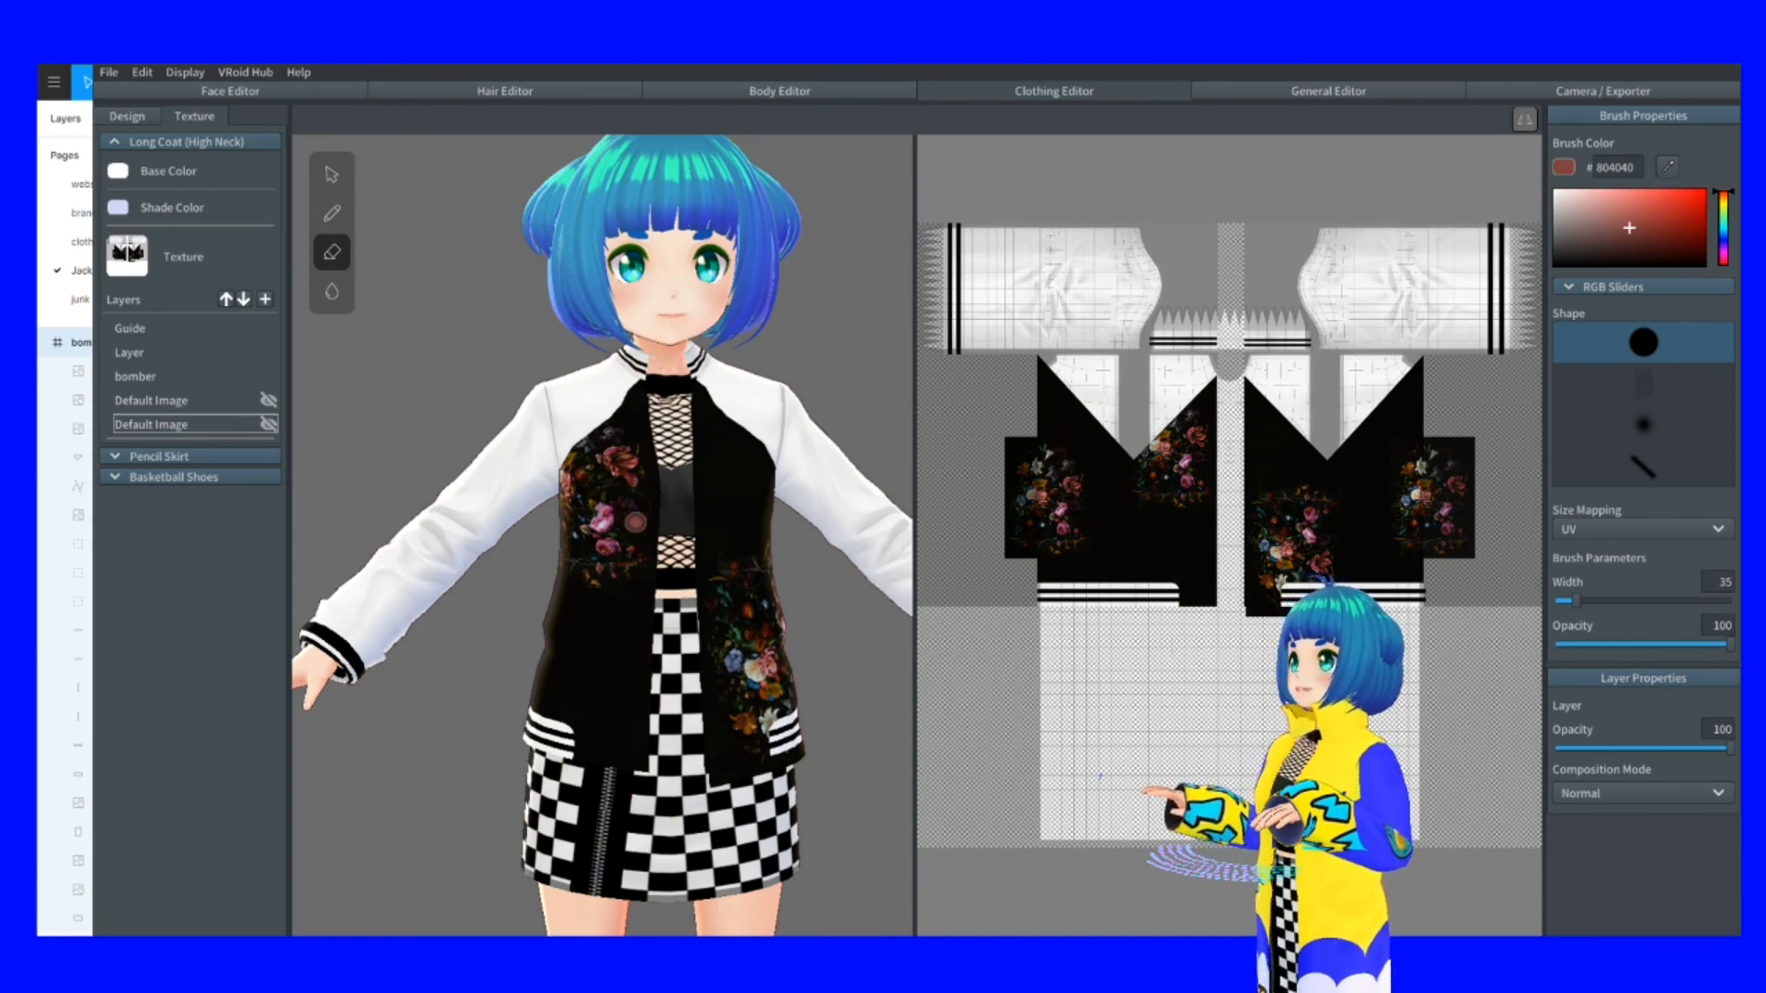
left_click_drag(763, 597, 724, 600)
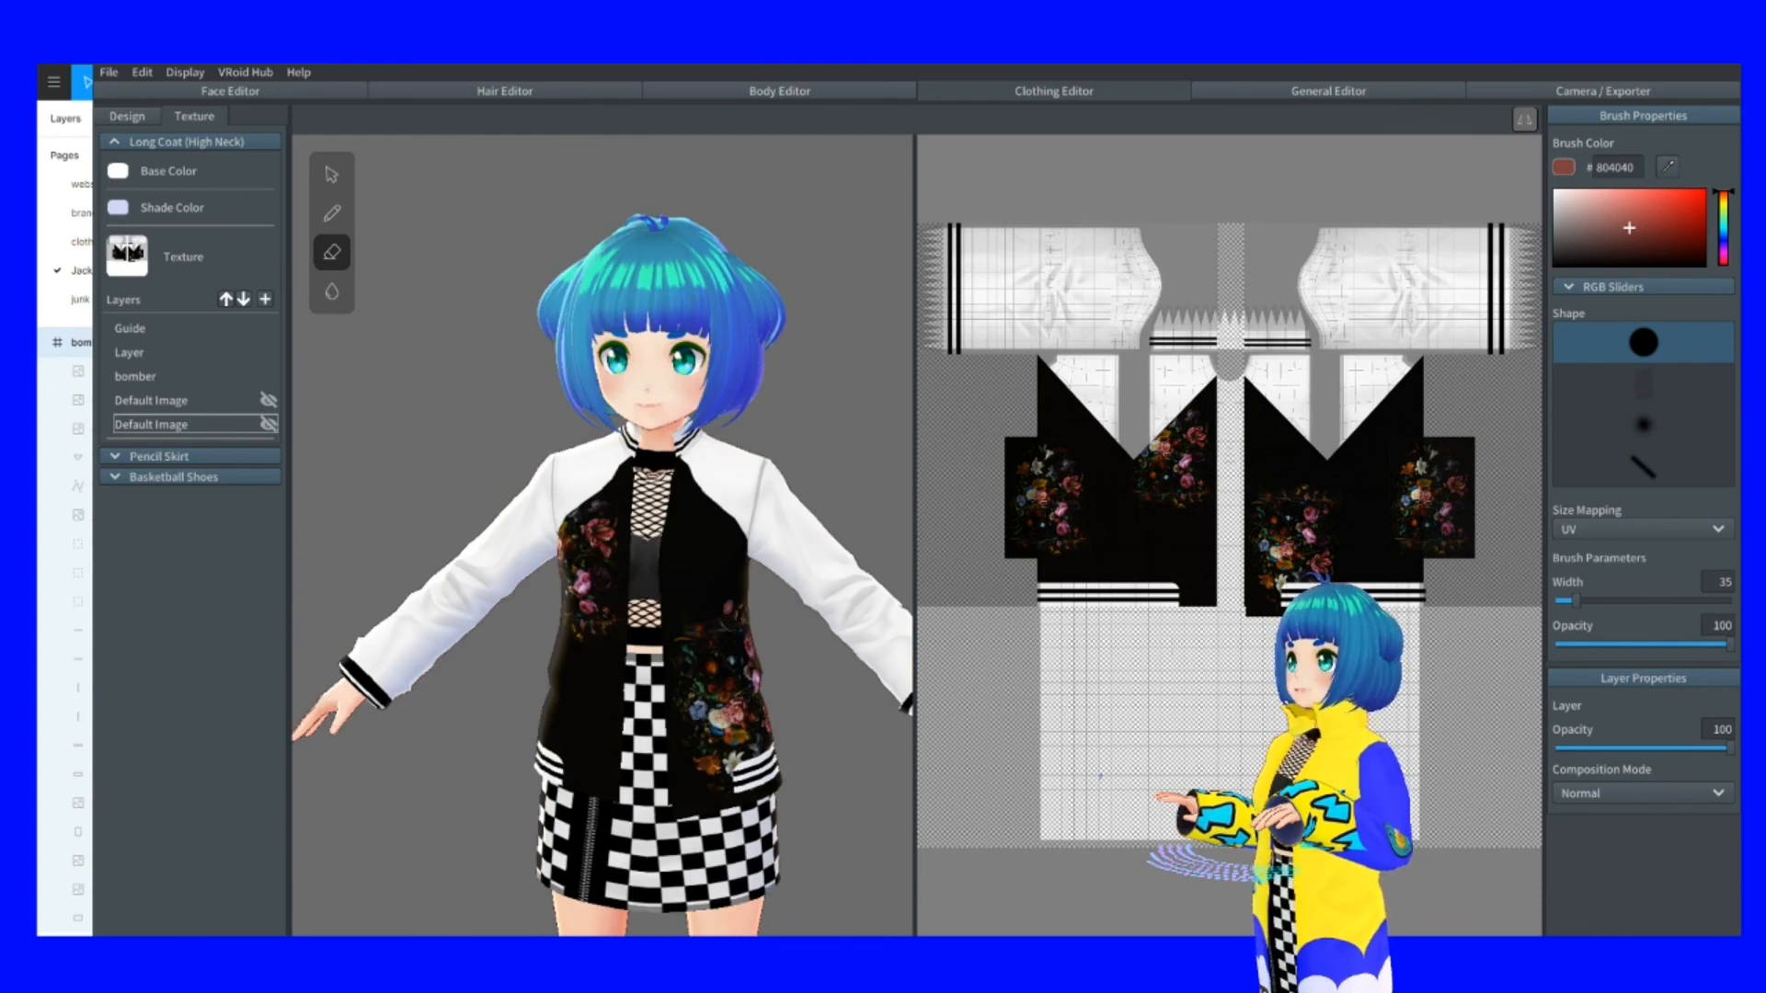